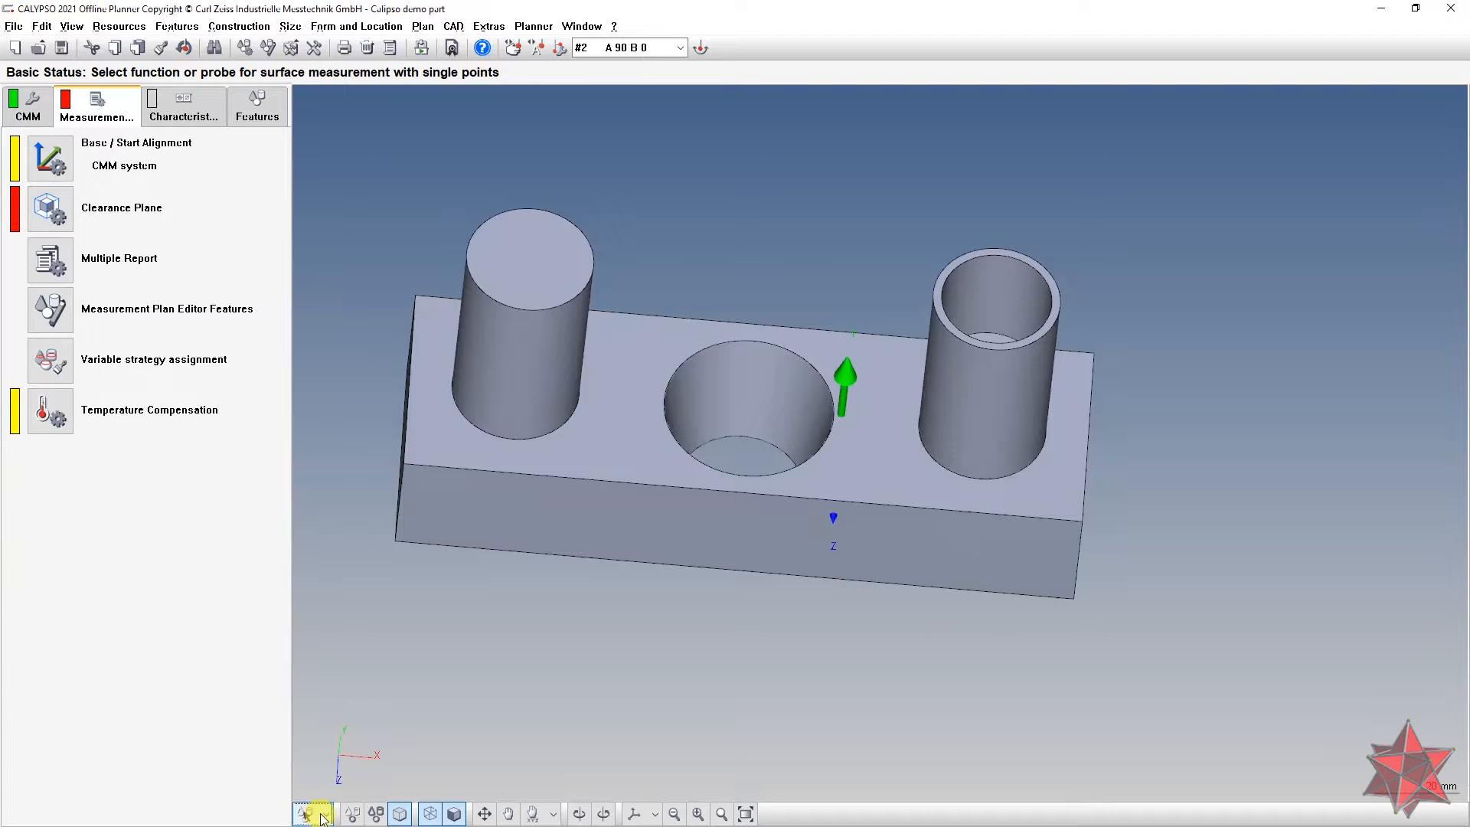
Step: Extract the block's top face as a plane feature using Extract Features mode
{"action": "left_click", "coordinate": [324, 814]}
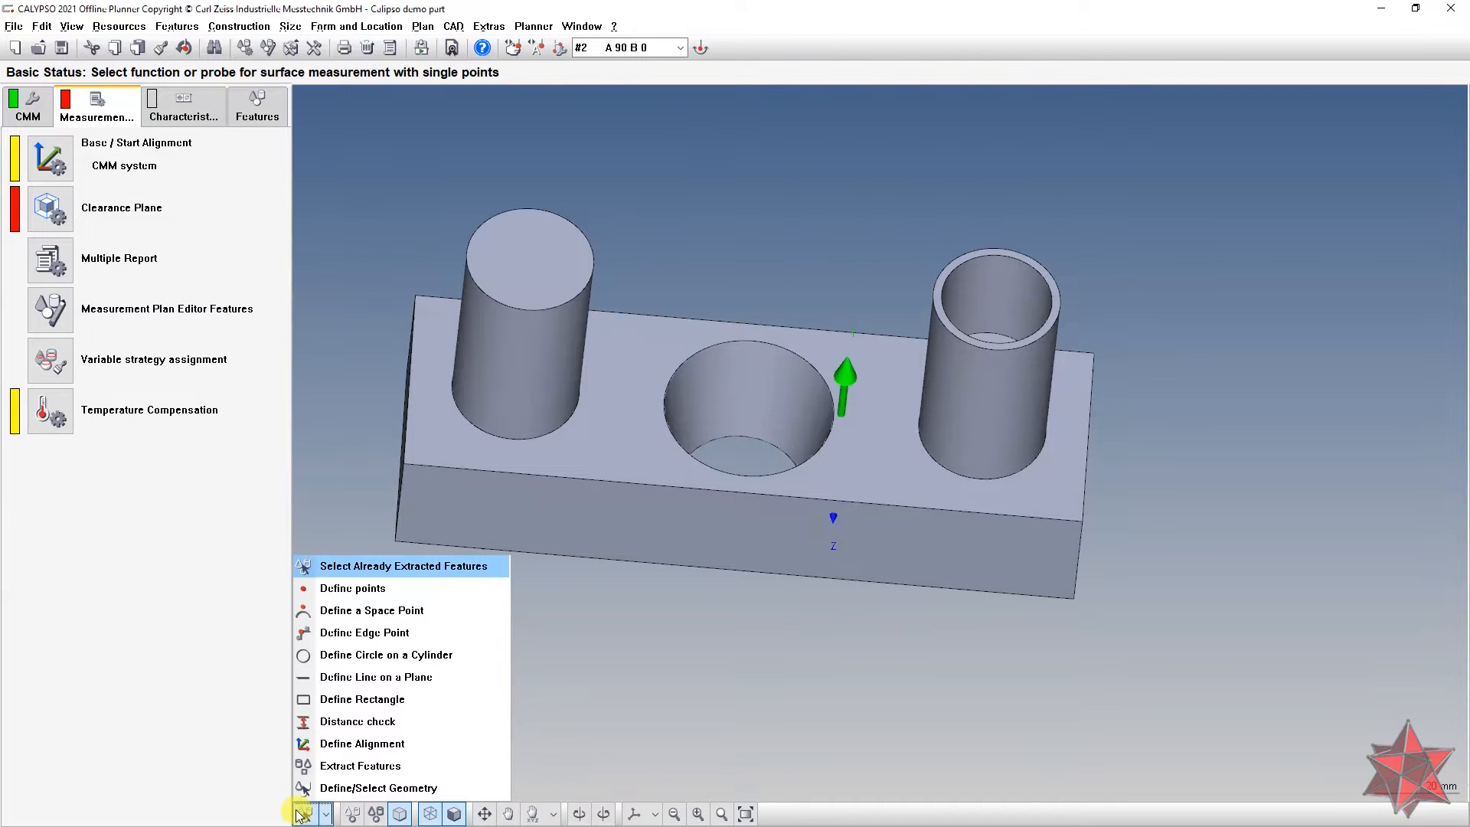
{"action": "left_click", "coordinate": [342, 766]}
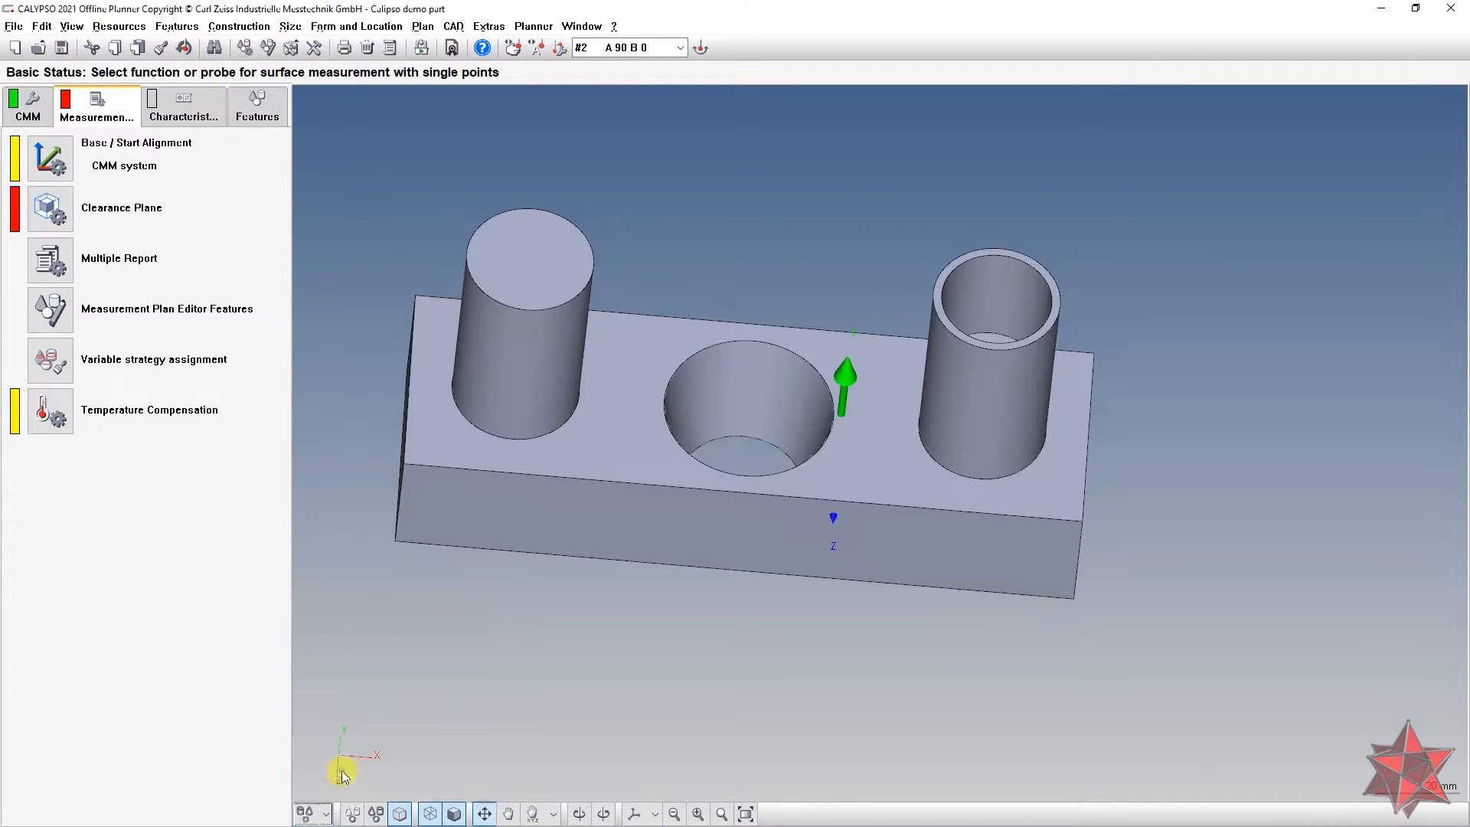
{"action": "left_click", "coordinate": [625, 438]}
{"action": "middle_click_drag", "start_coordinate": [630, 585], "coordinate": [629, 436]}
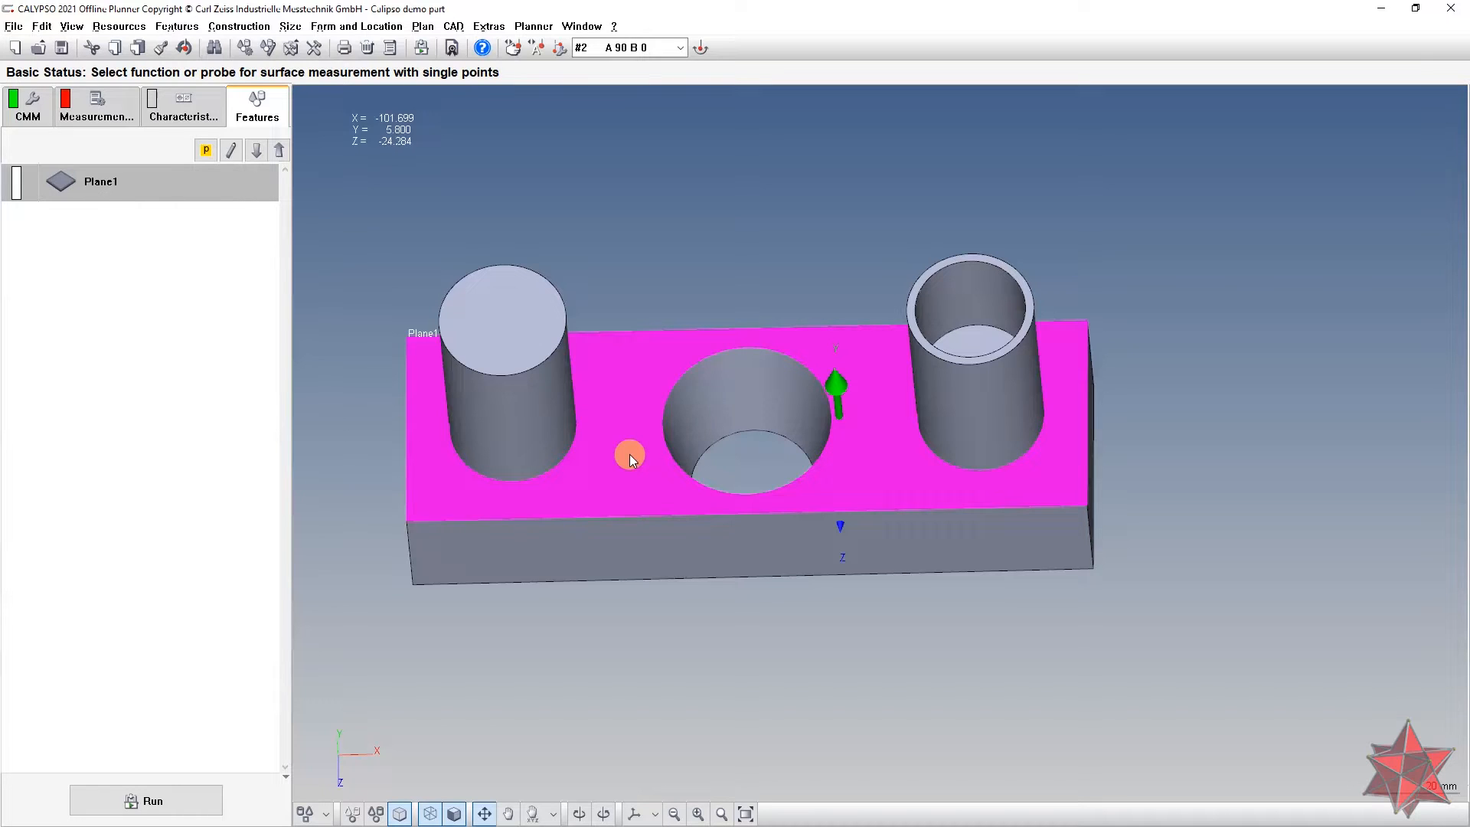
Step: Rename the extracted Plane1 feature to Datum A
{"action": "double_click", "coordinate": [142, 188]}
{"action": "type", "text": "p"}
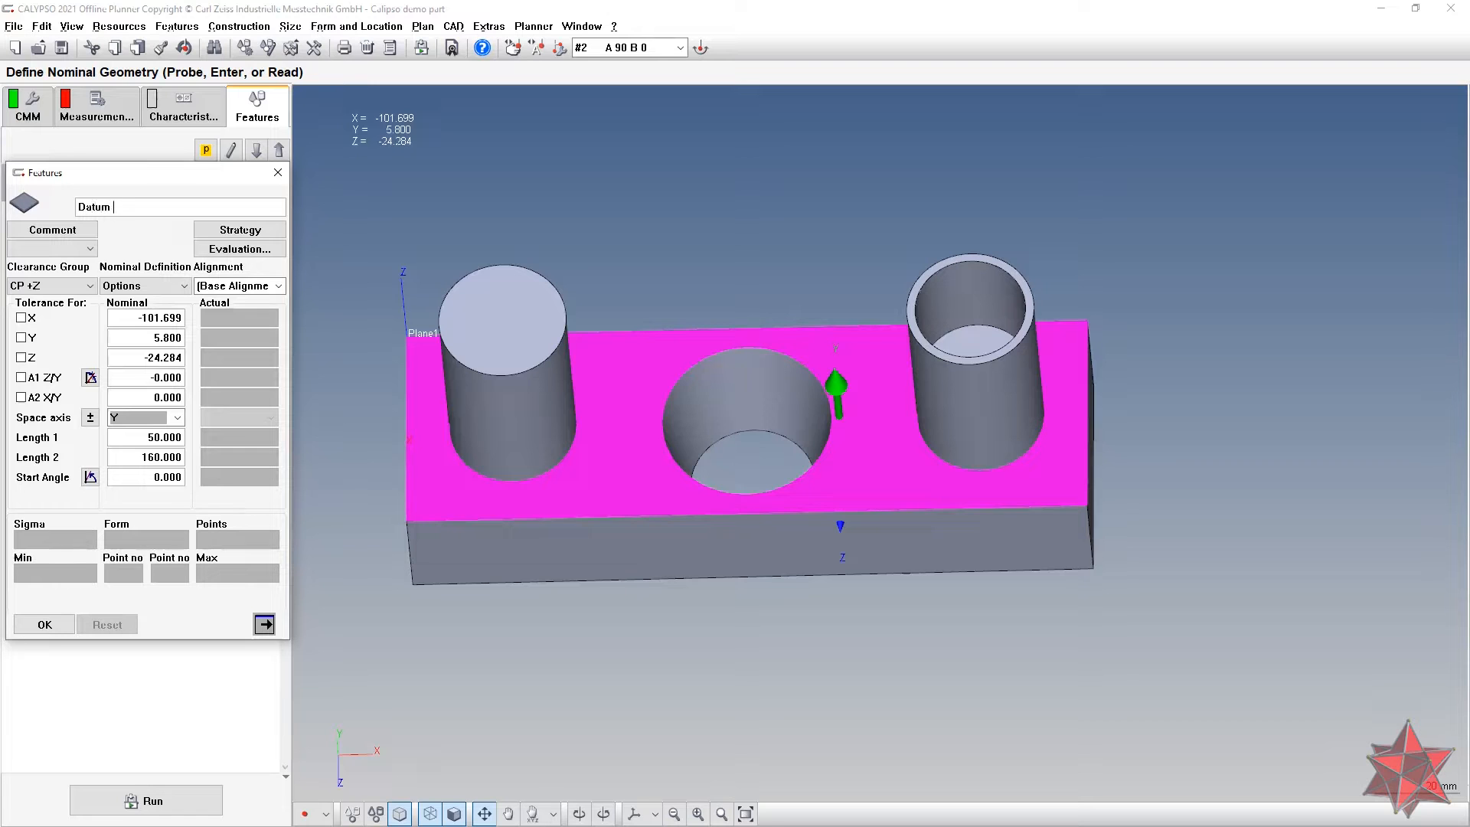
{"action": "left_click", "coordinate": [44, 624]}
{"action": "middle_click_drag", "start_coordinate": [721, 290], "coordinate": [729, 202]}
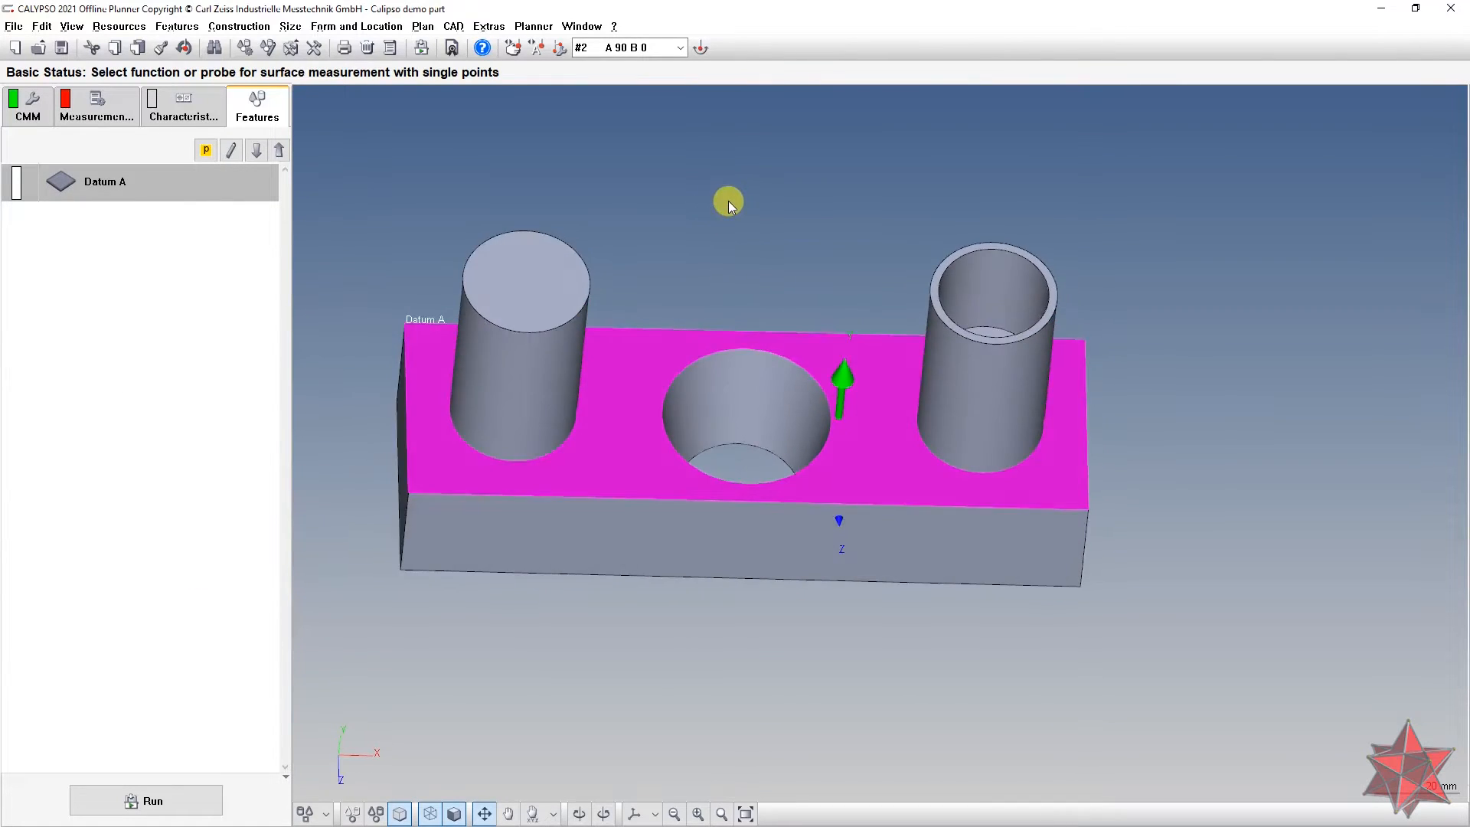
{"action": "middle_click_drag", "start_coordinate": [605, 217], "coordinate": [586, 160]}
{"action": "left_click", "coordinate": [325, 813]}
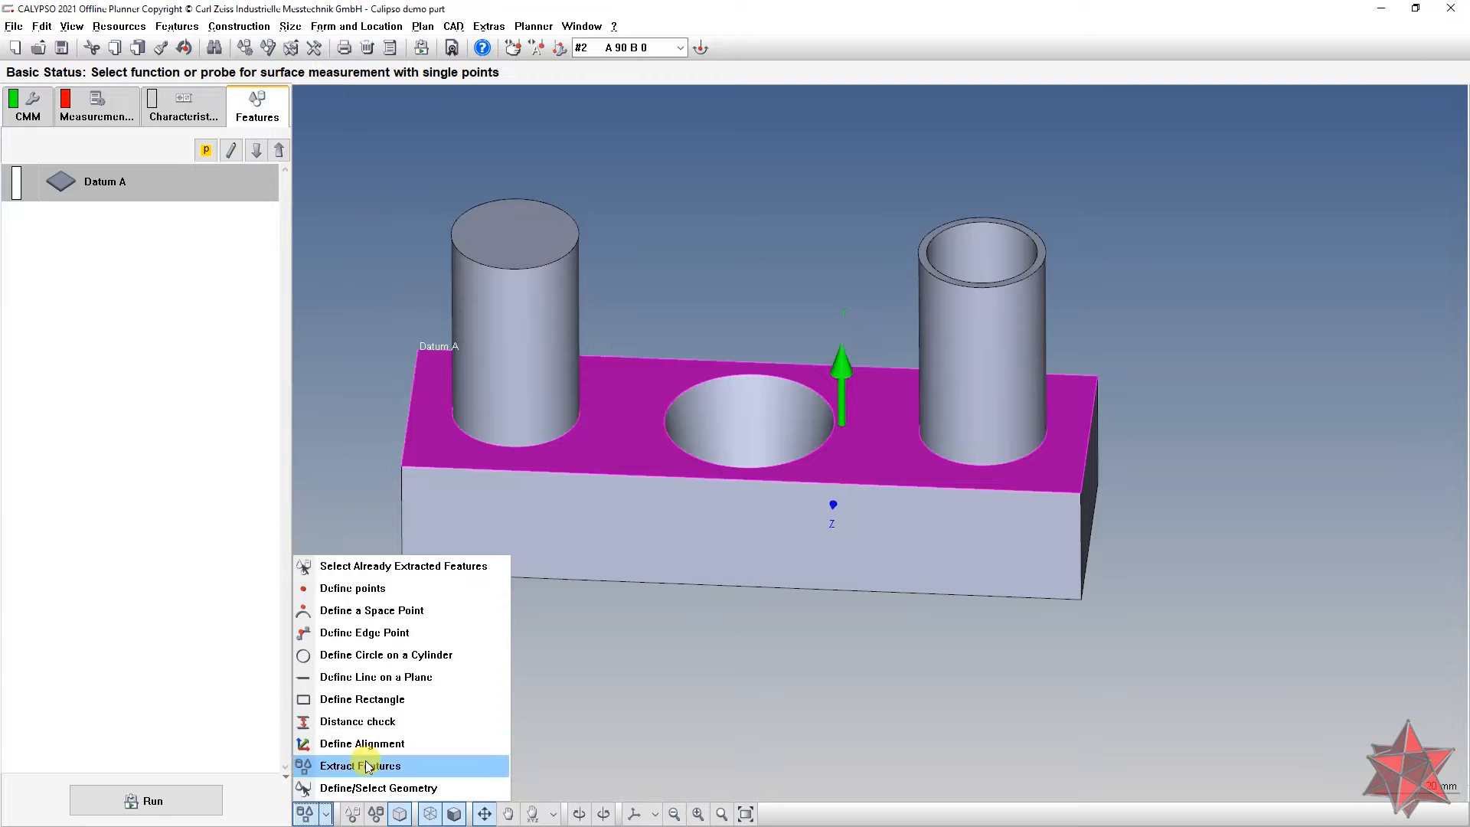
Step: Extract the left cylinder as a Cylinder1 feature
{"action": "left_click", "coordinate": [366, 763]}
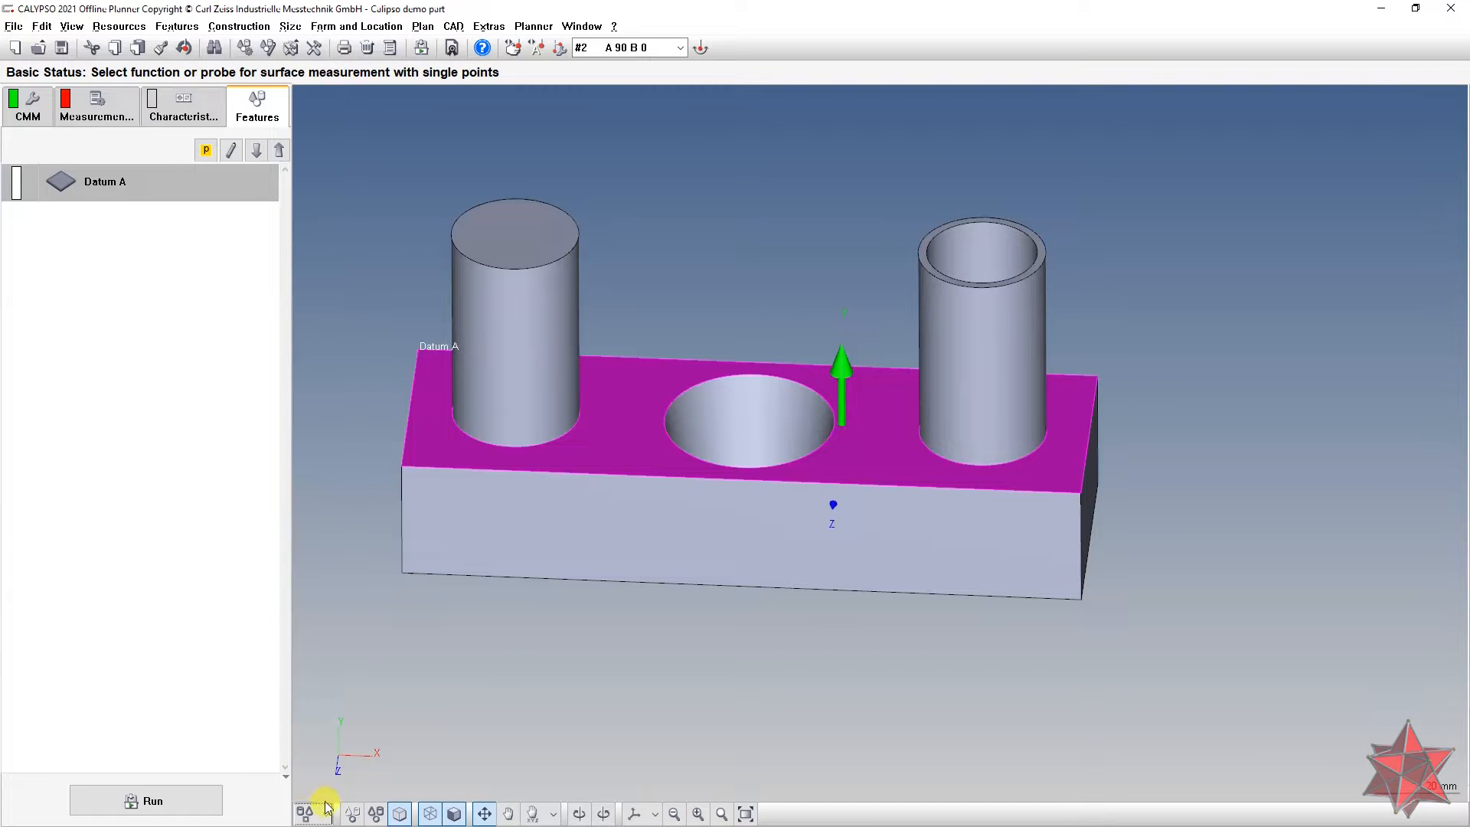
{"action": "left_click", "coordinate": [325, 813]}
{"action": "left_click", "coordinate": [364, 762]}
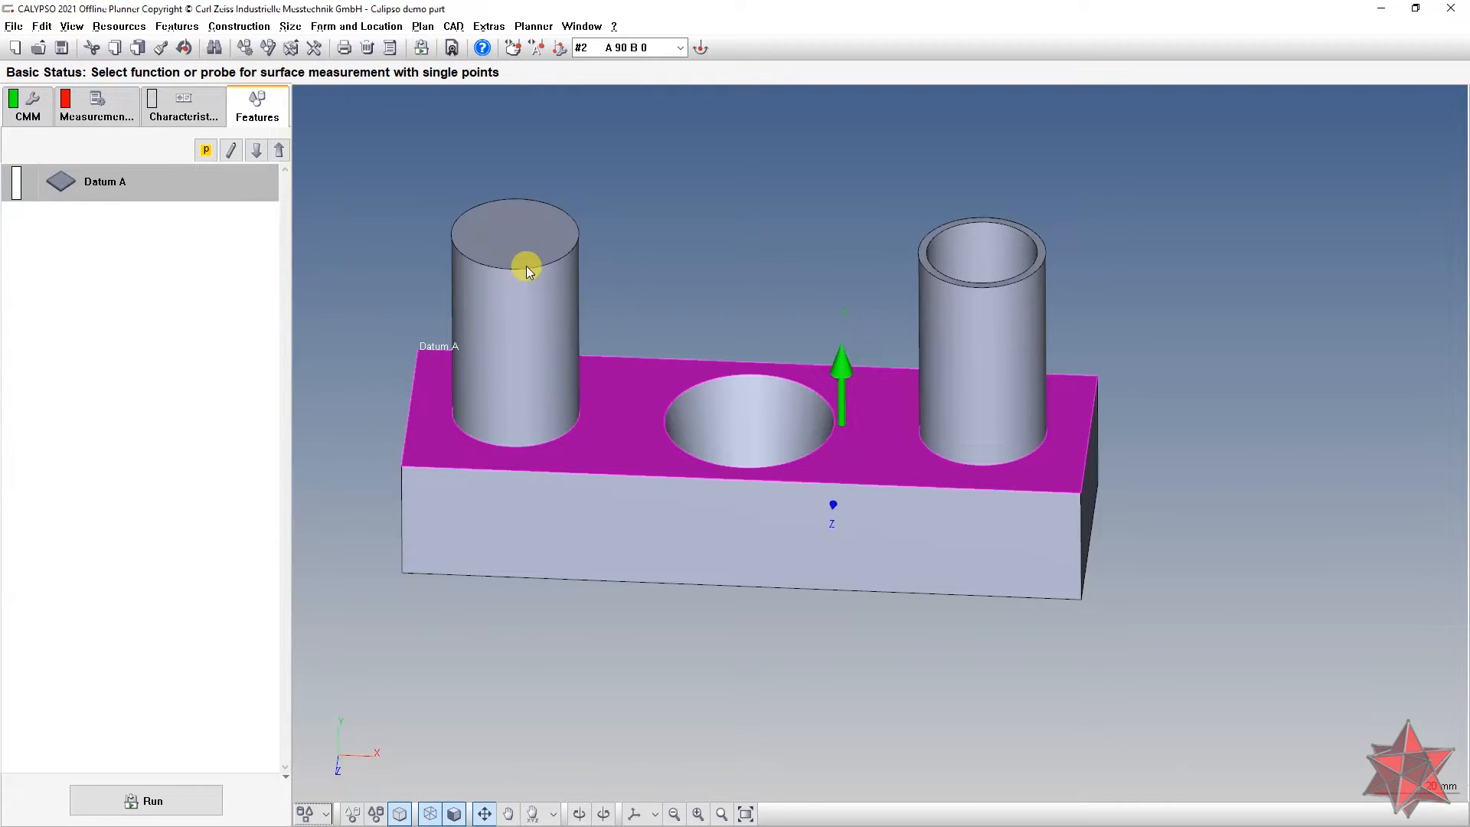
{"action": "left_click", "coordinate": [530, 311]}
{"action": "mouse_move", "coordinate": [603, 268]}
{"action": "middle_mouse_down"}
{"action": "mouse_move", "coordinate": [581, 196]}
{"action": "mouse_move", "coordinate": [633, 228]}
{"action": "mouse_move", "coordinate": [621, 265]}
{"action": "middle_mouse_up"}
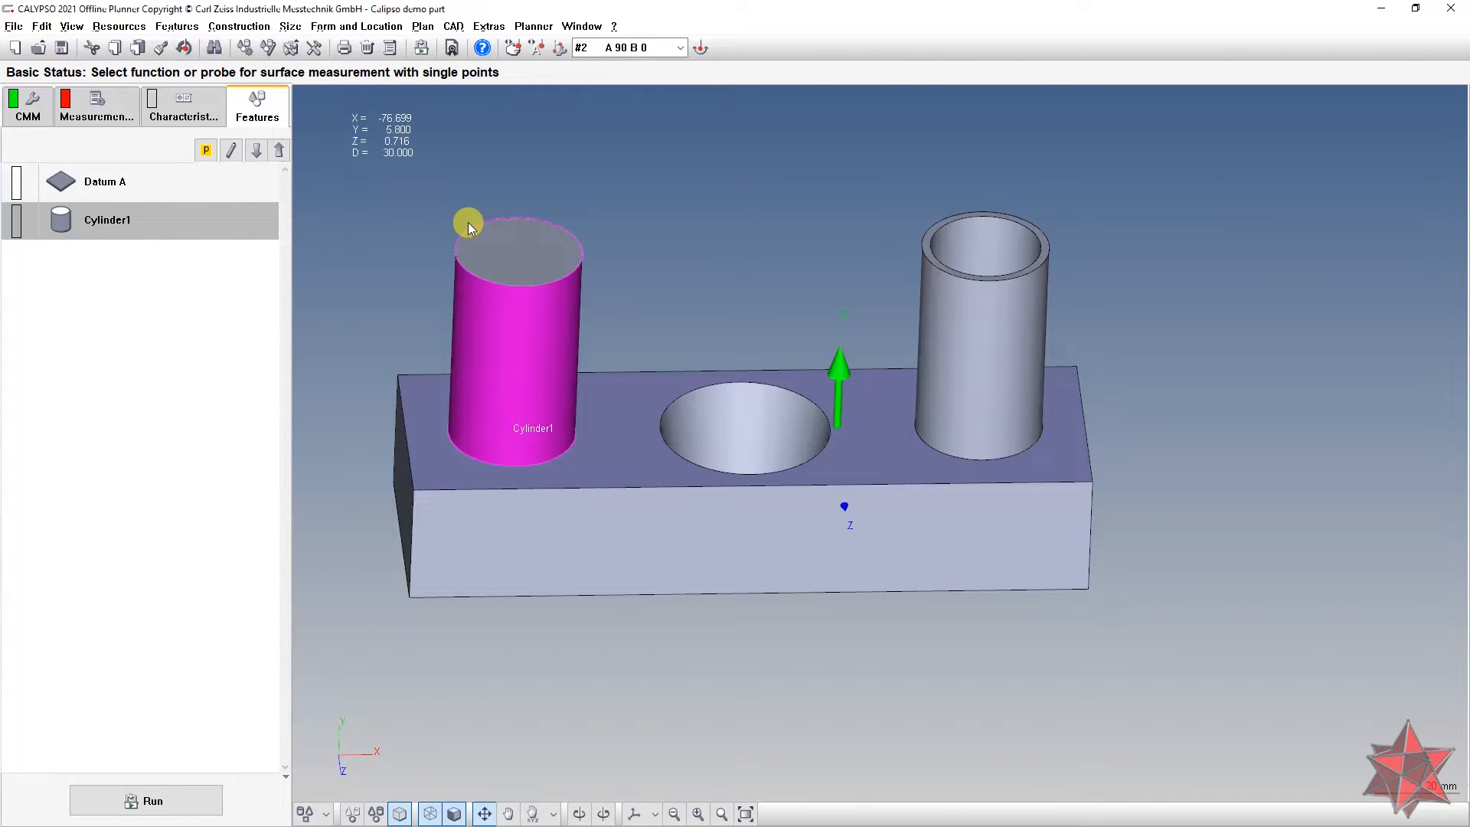
Step: Rename Cylinder1 to Datum B, then extract the right tube as a cylinder
{"action": "left_click", "coordinate": [181, 232]}
{"action": "left_click", "coordinate": [177, 228]}
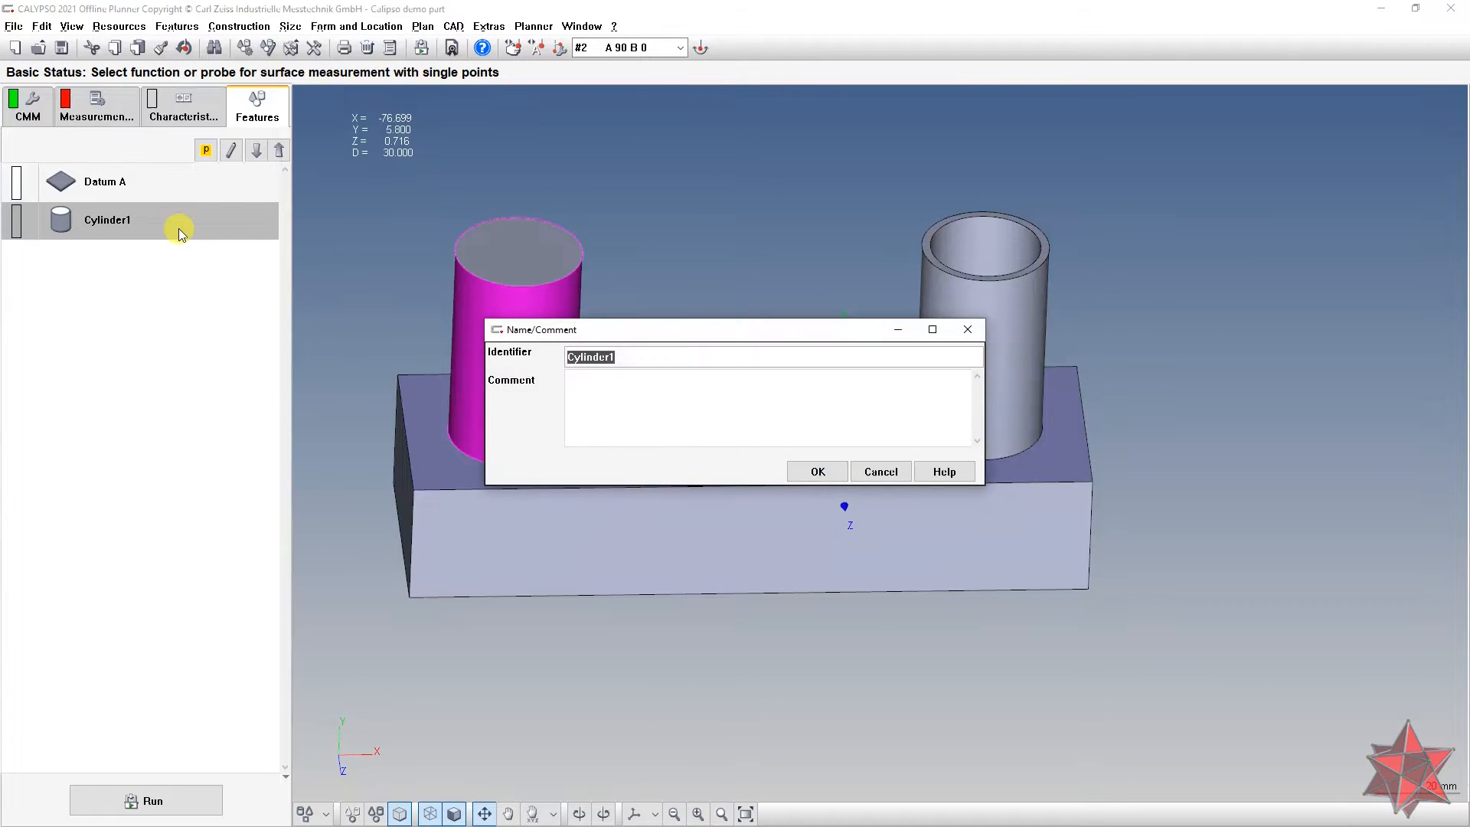
{"action": "type", "text": "Datum B"}
{"action": "left_click", "coordinate": [809, 472]}
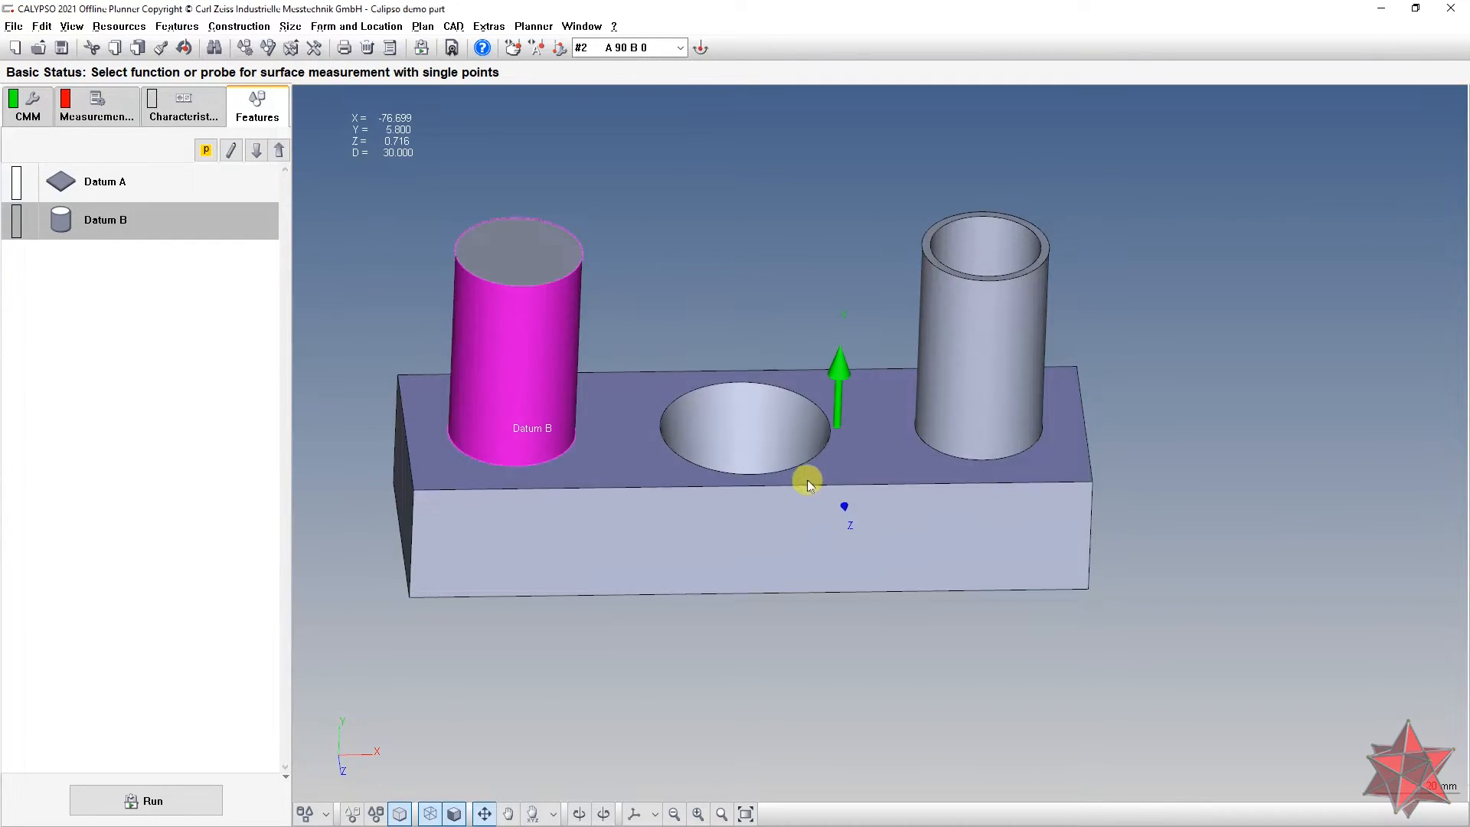
{"action": "left_click", "coordinate": [1007, 381]}
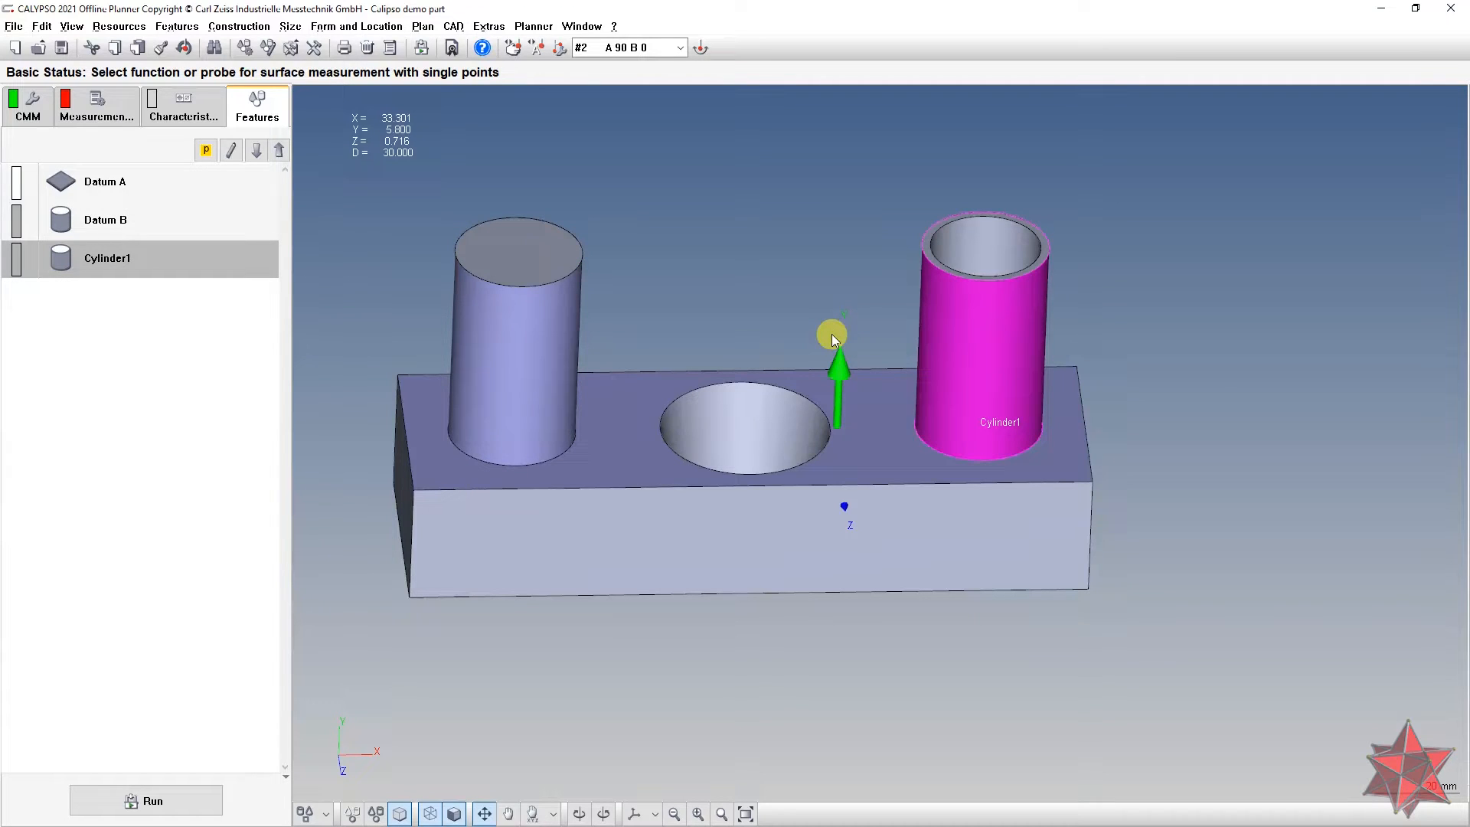
Step: Rename the right tube's Cylinder1 feature to Datum C
{"action": "left_click", "coordinate": [213, 253]}
{"action": "left_click", "coordinate": [206, 252]}
{"action": "double_click", "coordinate": [218, 266]}
{"action": "type", "text": "Datum C"}
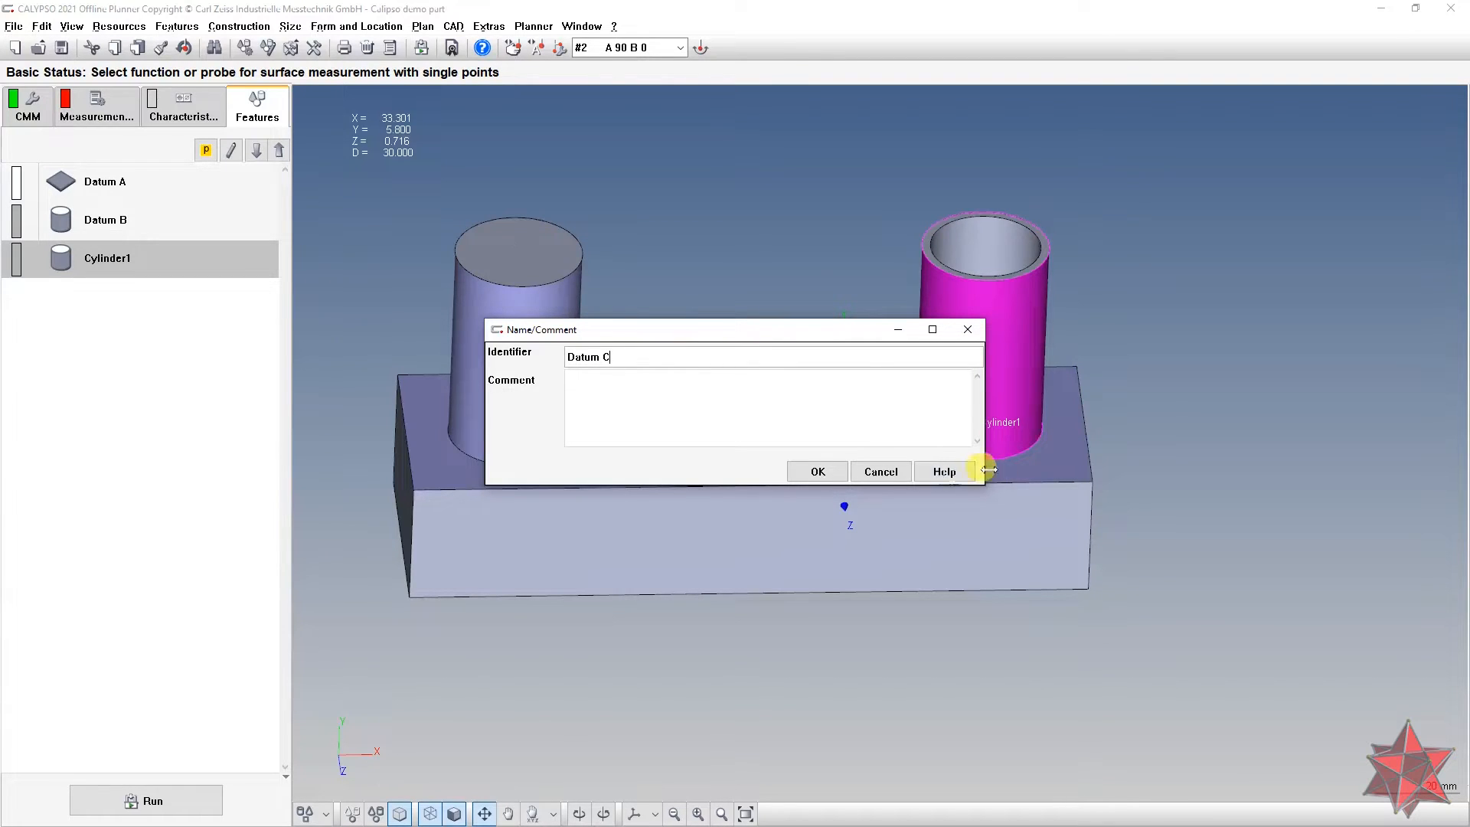
{"action": "left_click", "coordinate": [816, 470]}
{"action": "mouse_move", "coordinate": [766, 507]}
{"action": "middle_mouse_down"}
{"action": "mouse_move", "coordinate": [703, 492]}
{"action": "mouse_move", "coordinate": [741, 479]}
{"action": "mouse_move", "coordinate": [745, 508]}
{"action": "middle_mouse_up"}
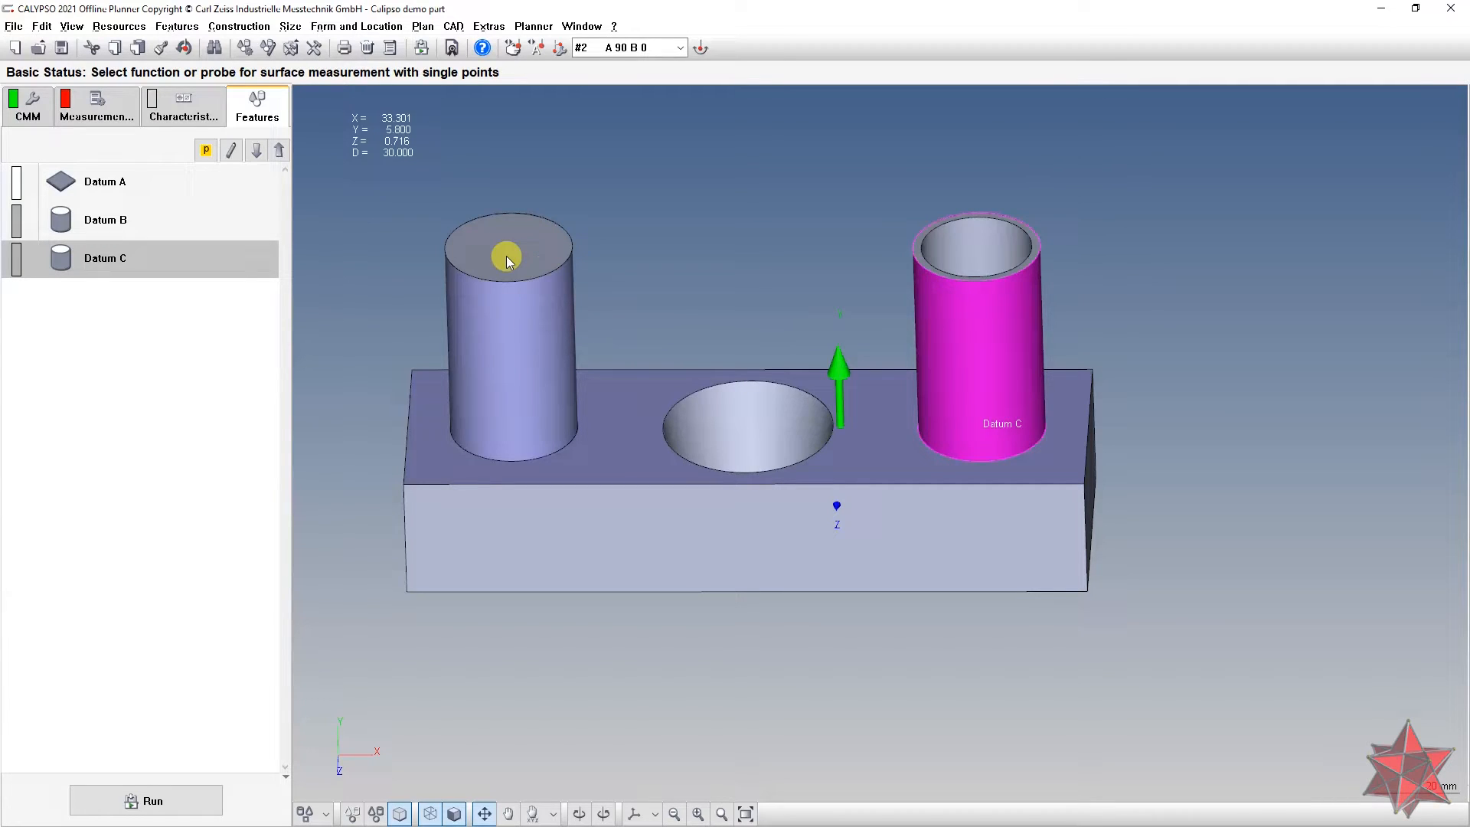
Step: Add a parallel cylinder feature built from recalled Datum B and Datum C
{"action": "left_click", "coordinate": [170, 28]}
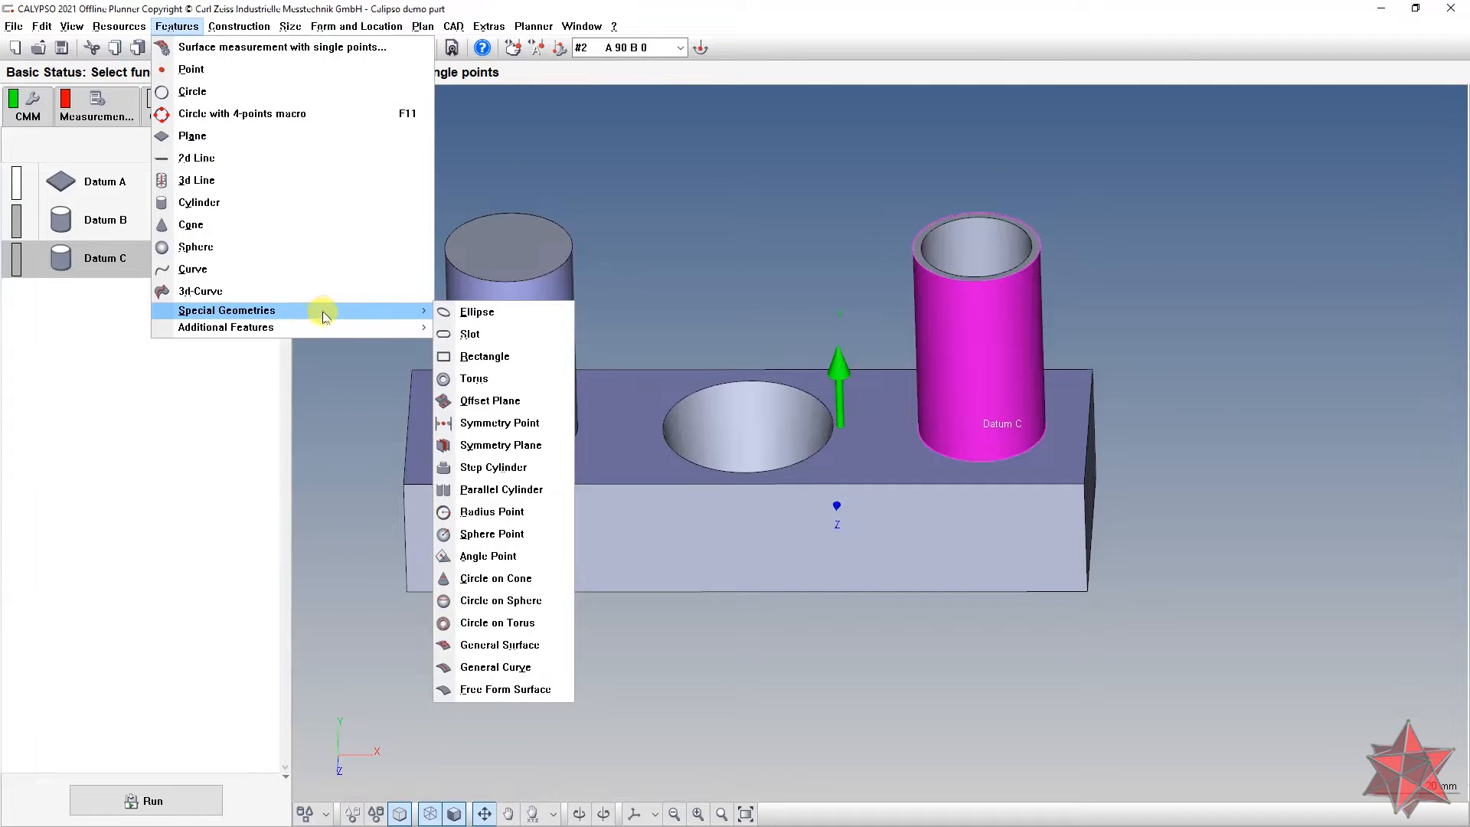
{"action": "mouse_move", "coordinate": [386, 339]}
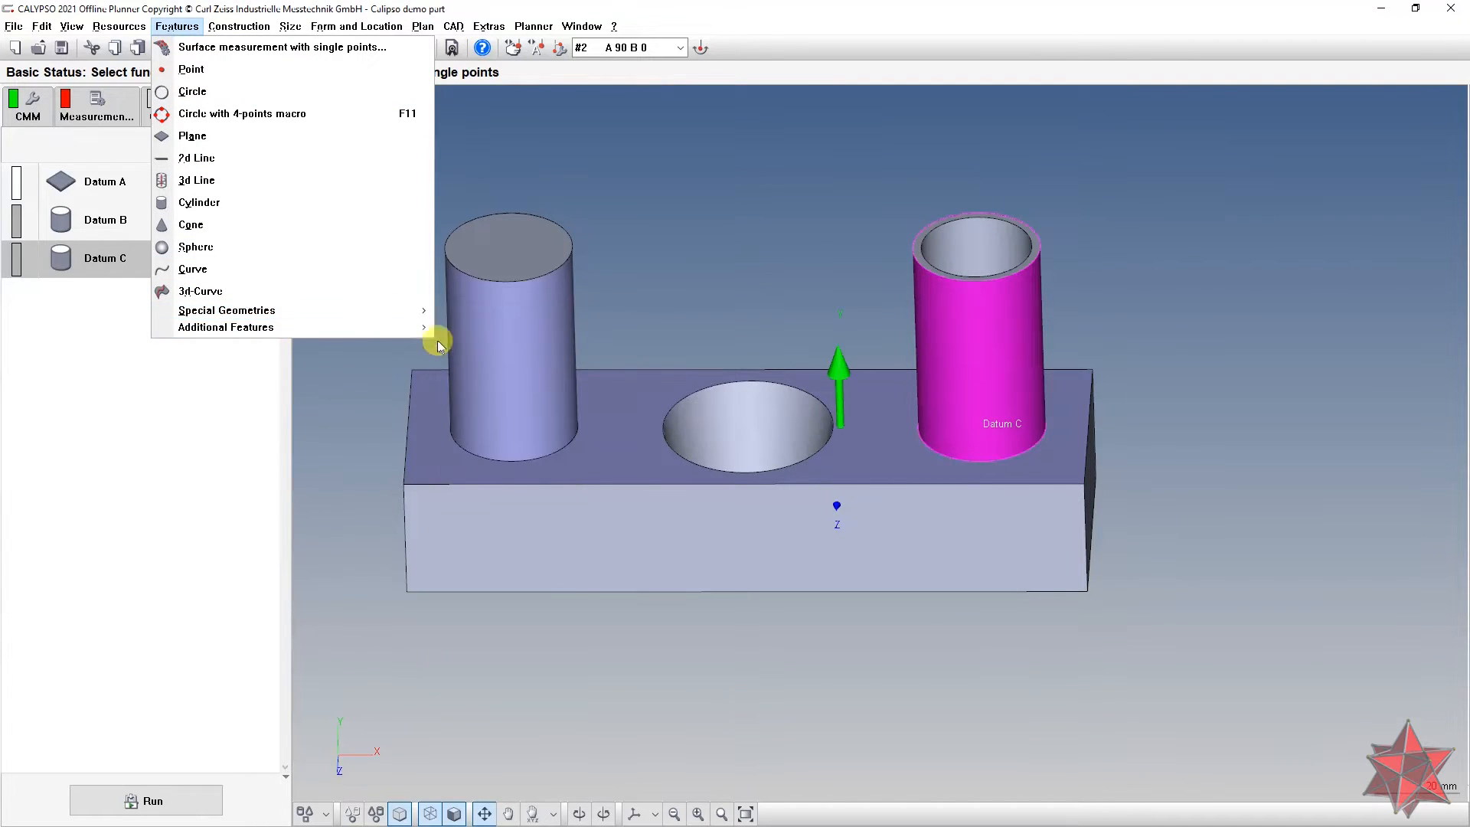
{"action": "mouse_move", "coordinate": [418, 315]}
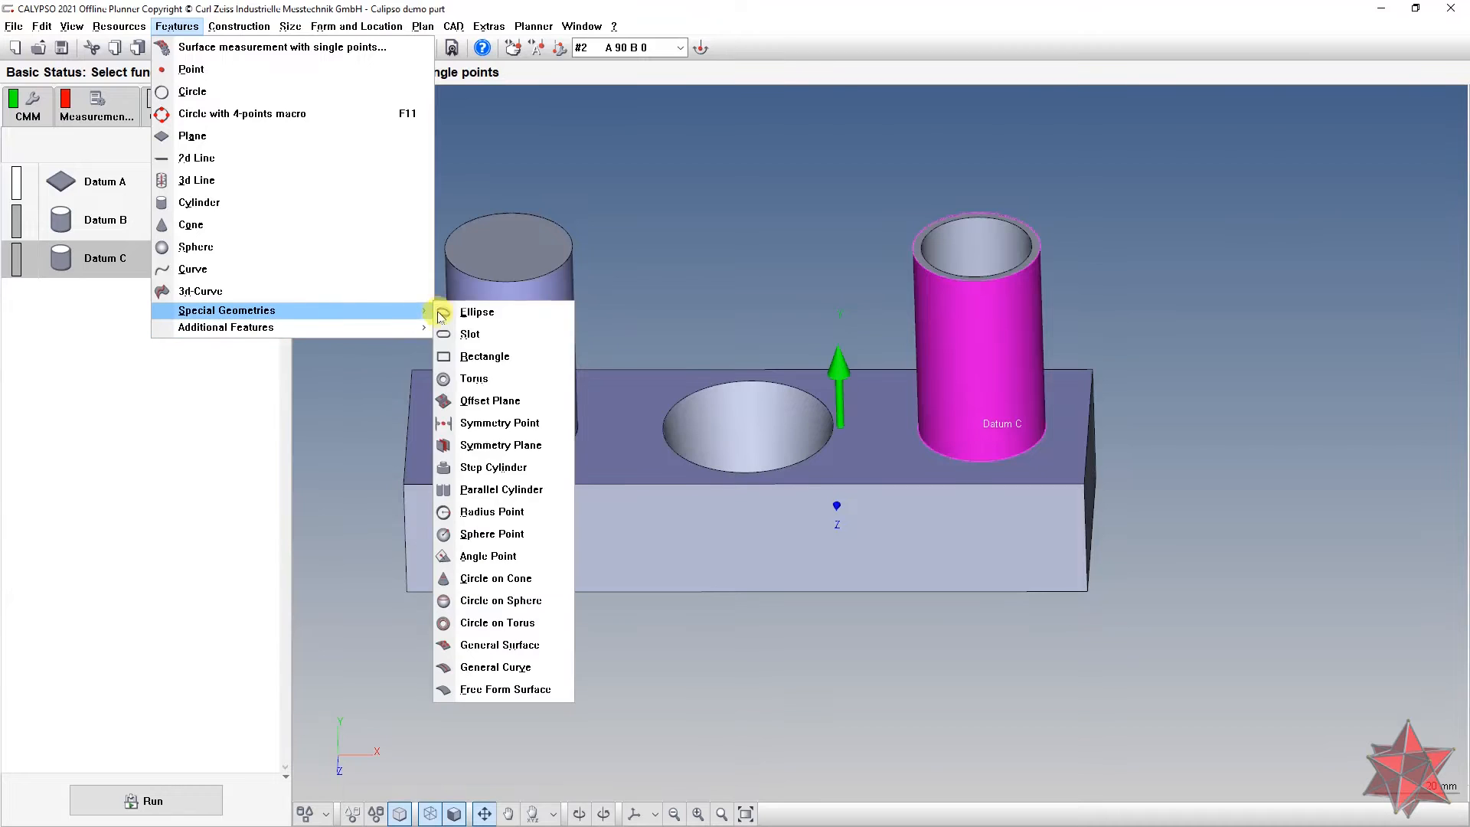
{"action": "left_click", "coordinate": [525, 498]}
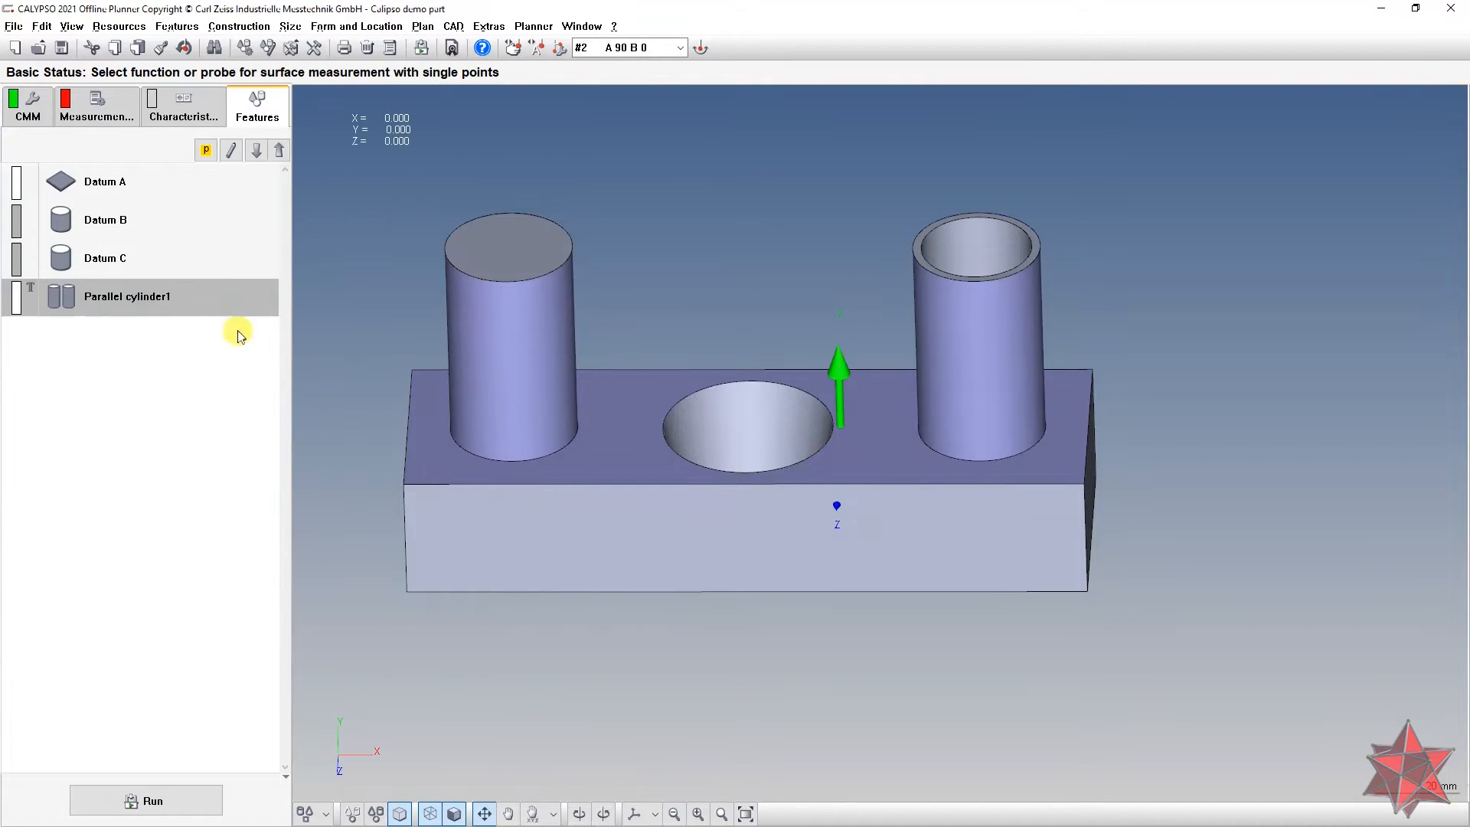
{"action": "double_click", "coordinate": [179, 310]}
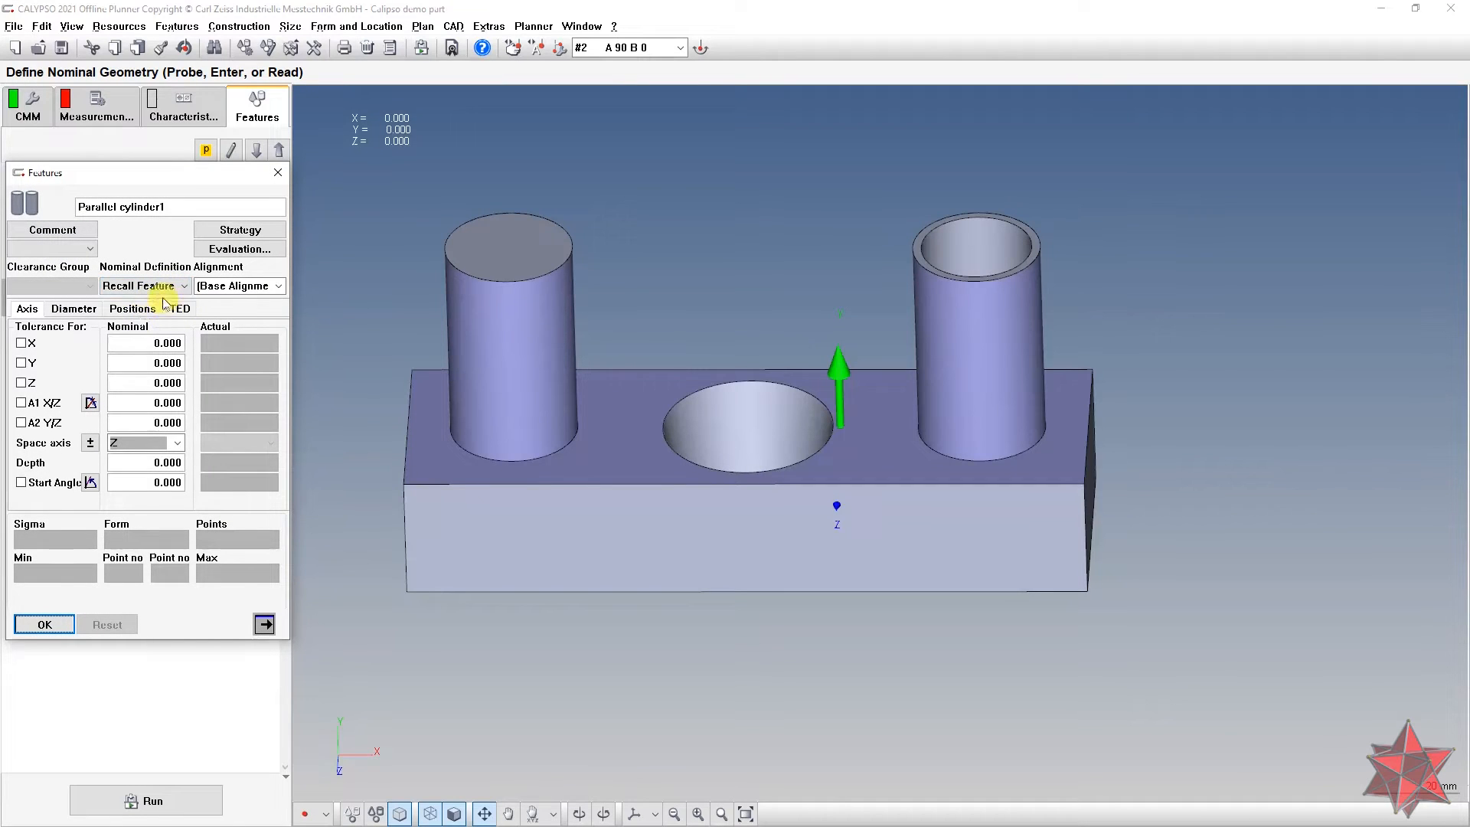
{"action": "left_click", "coordinate": [159, 286]}
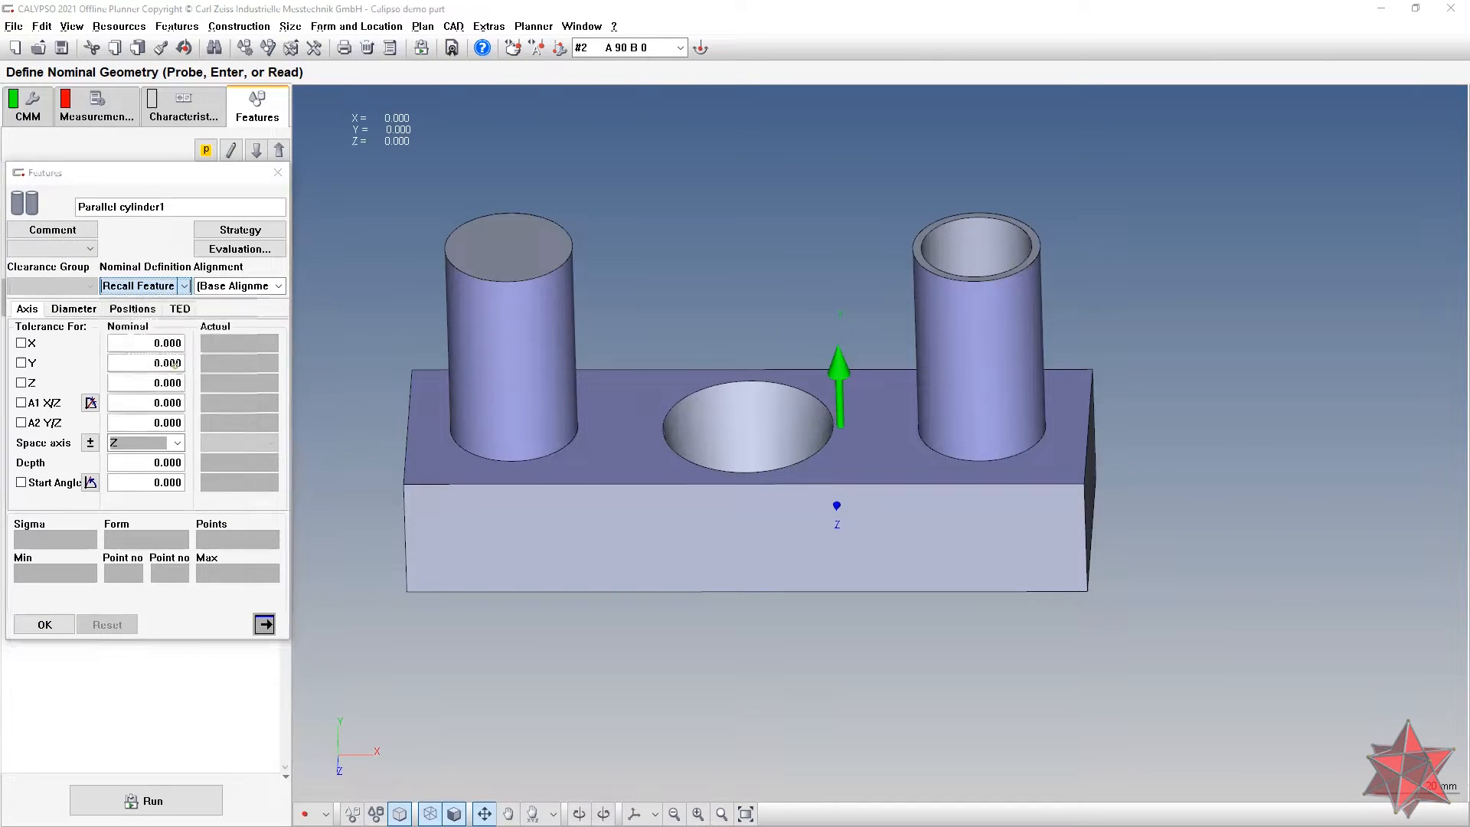
{"action": "left_click", "coordinate": [178, 372]}
{"action": "left_click", "coordinate": [42, 397]}
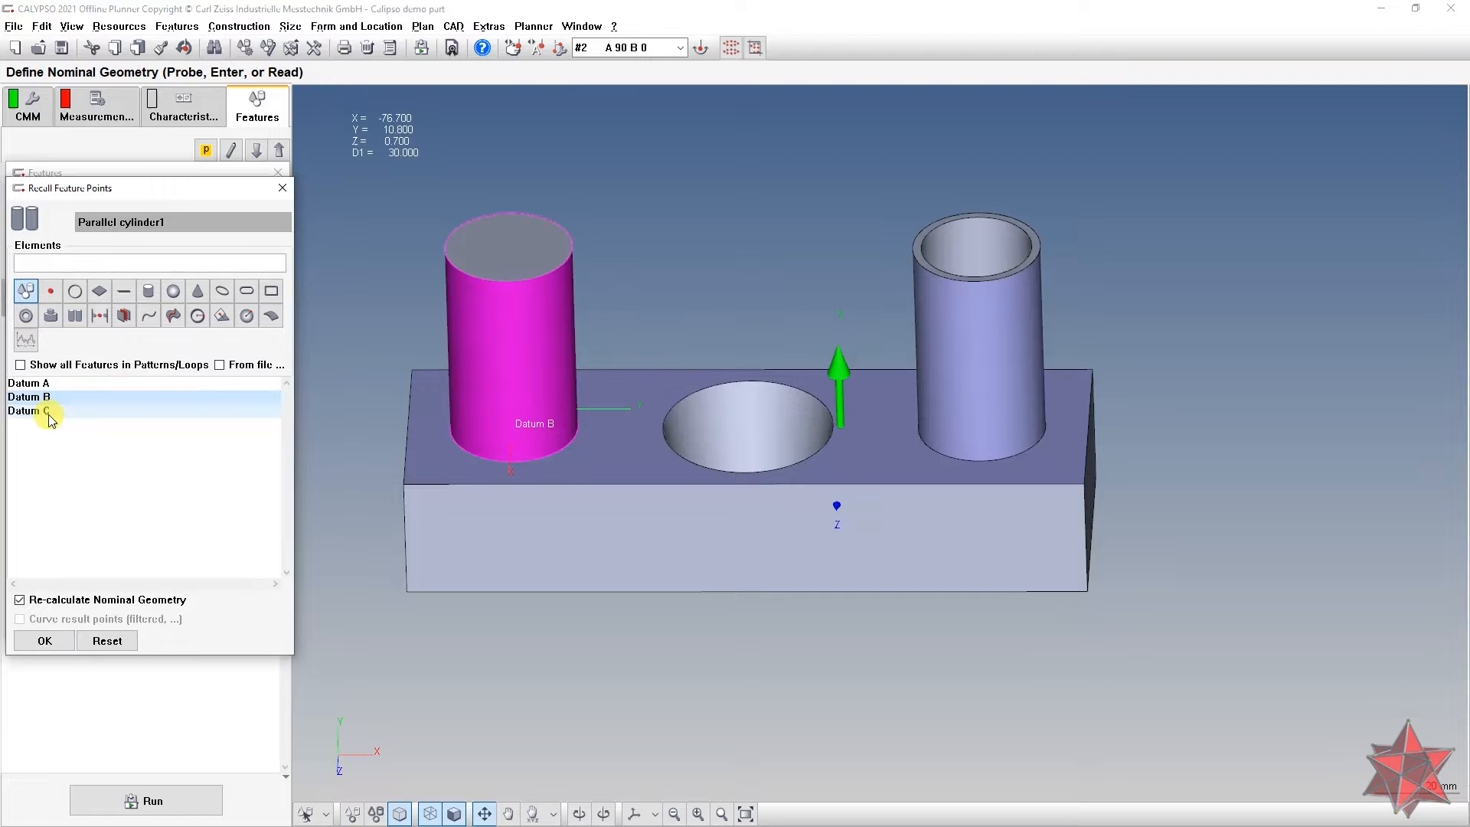
{"action": "left_click", "coordinate": [48, 413], "text": "ctrl"}
{"action": "left_click", "coordinate": [757, 349]}
{"action": "left_click_drag", "start_coordinate": [756, 349], "coordinate": [778, 312]}
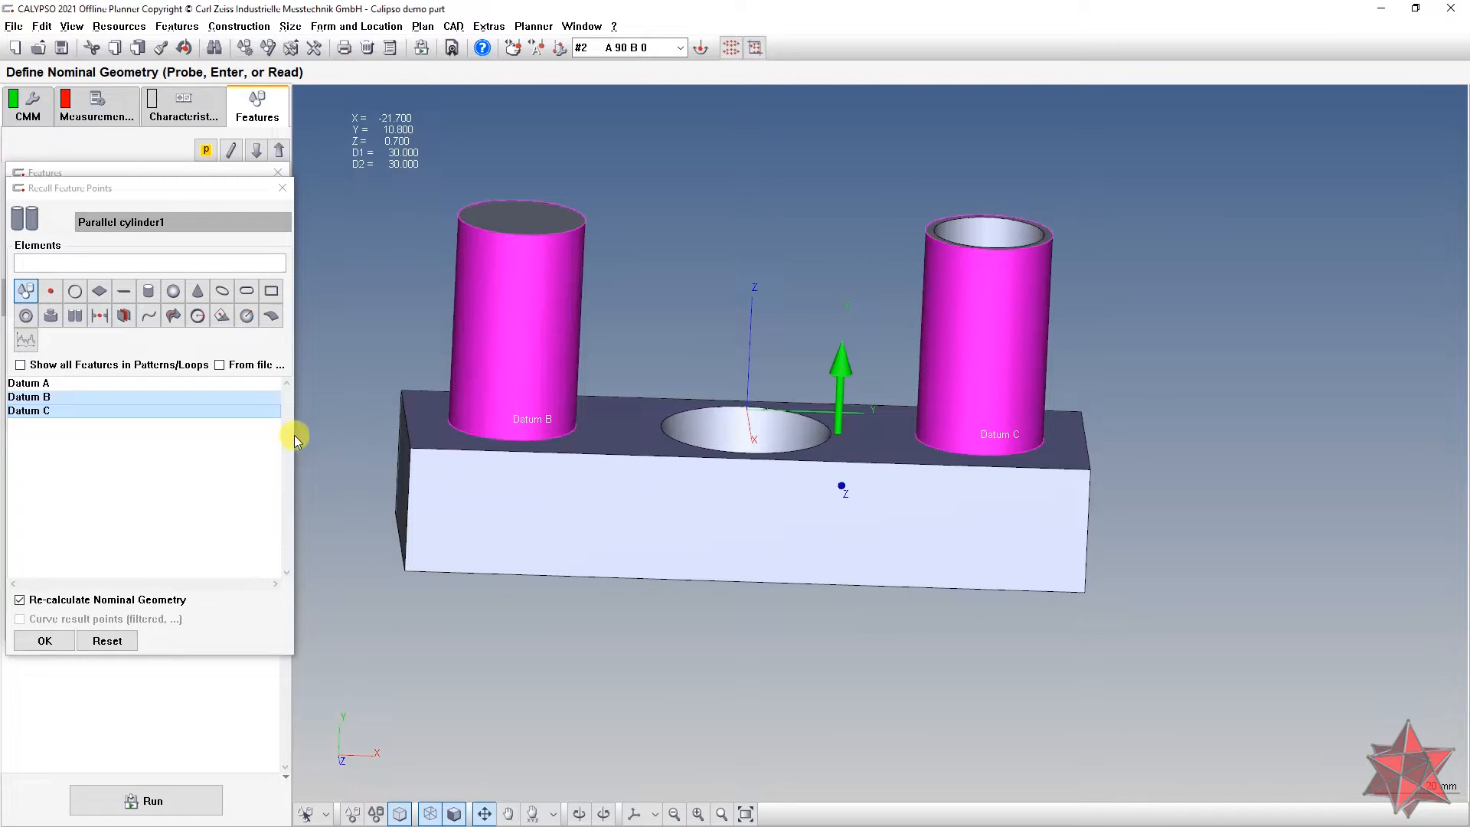
{"action": "left_click", "coordinate": [44, 641]}
Step: Review the parallel cylinder's diameters, positions and dimensions, then name it Datum B-C
{"action": "left_click_drag", "start_coordinate": [352, 654], "coordinate": [491, 515]}
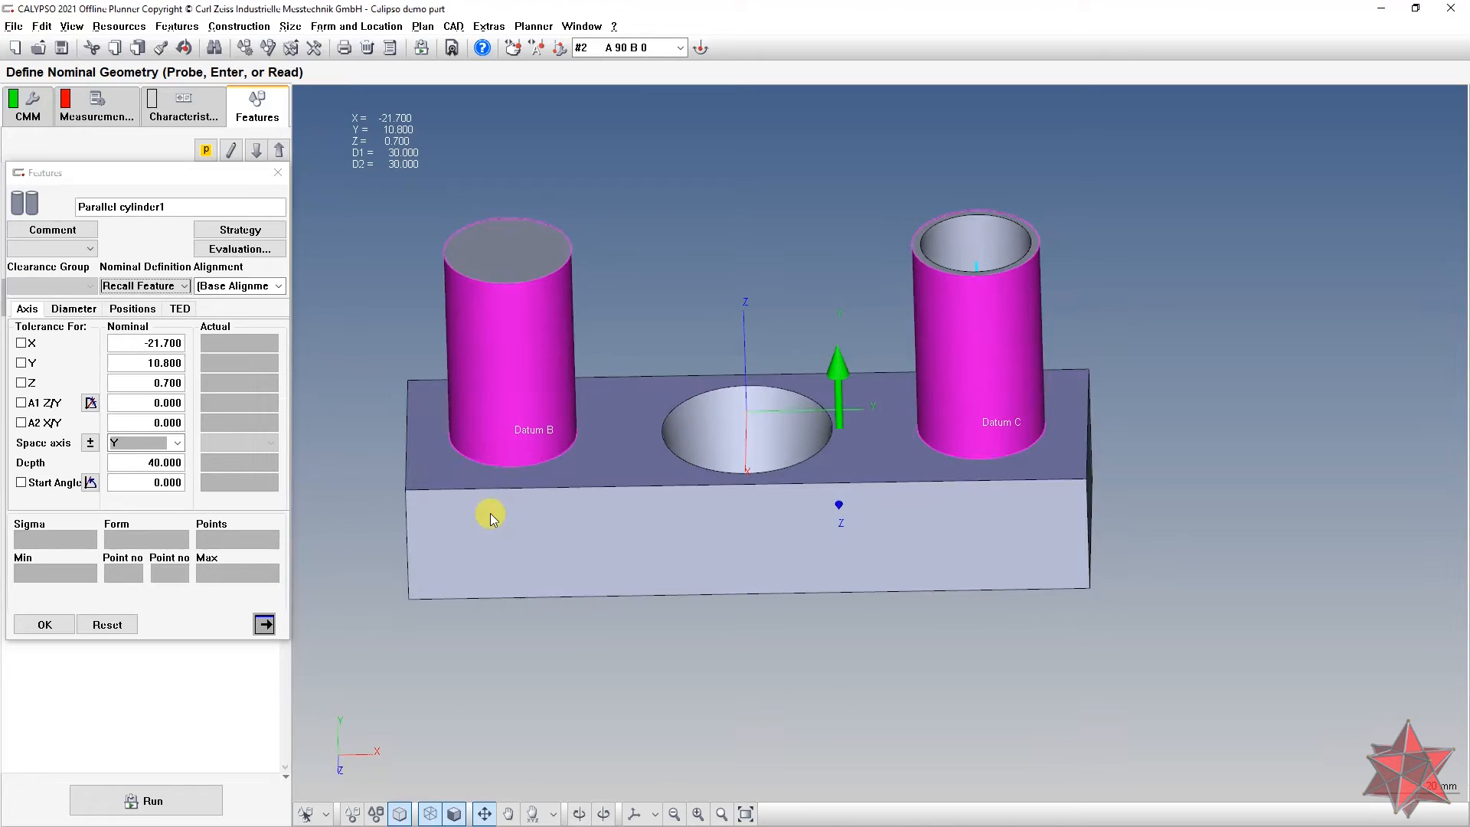
{"action": "left_click", "coordinate": [74, 311]}
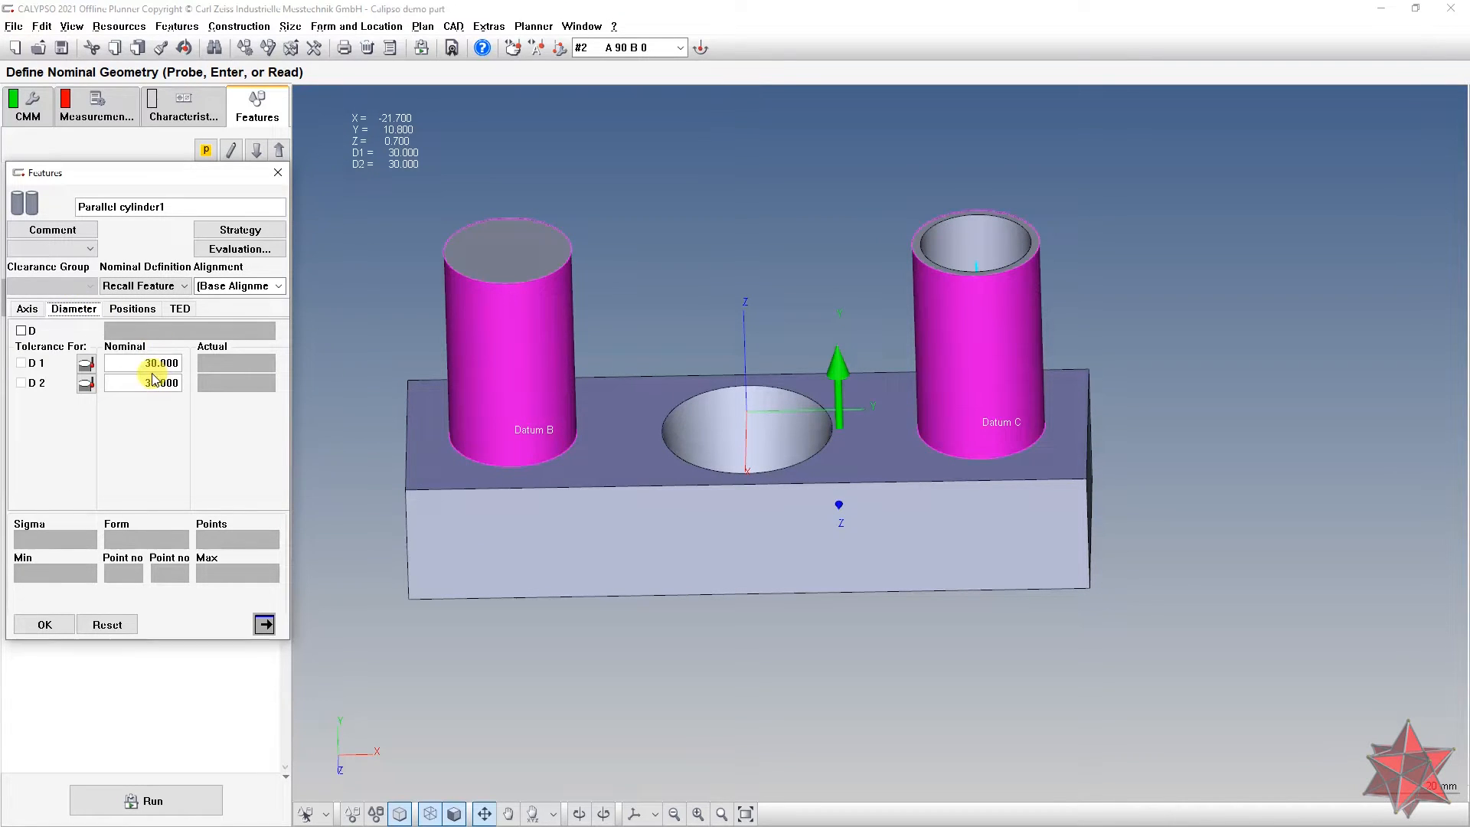
{"action": "left_click", "coordinate": [133, 309]}
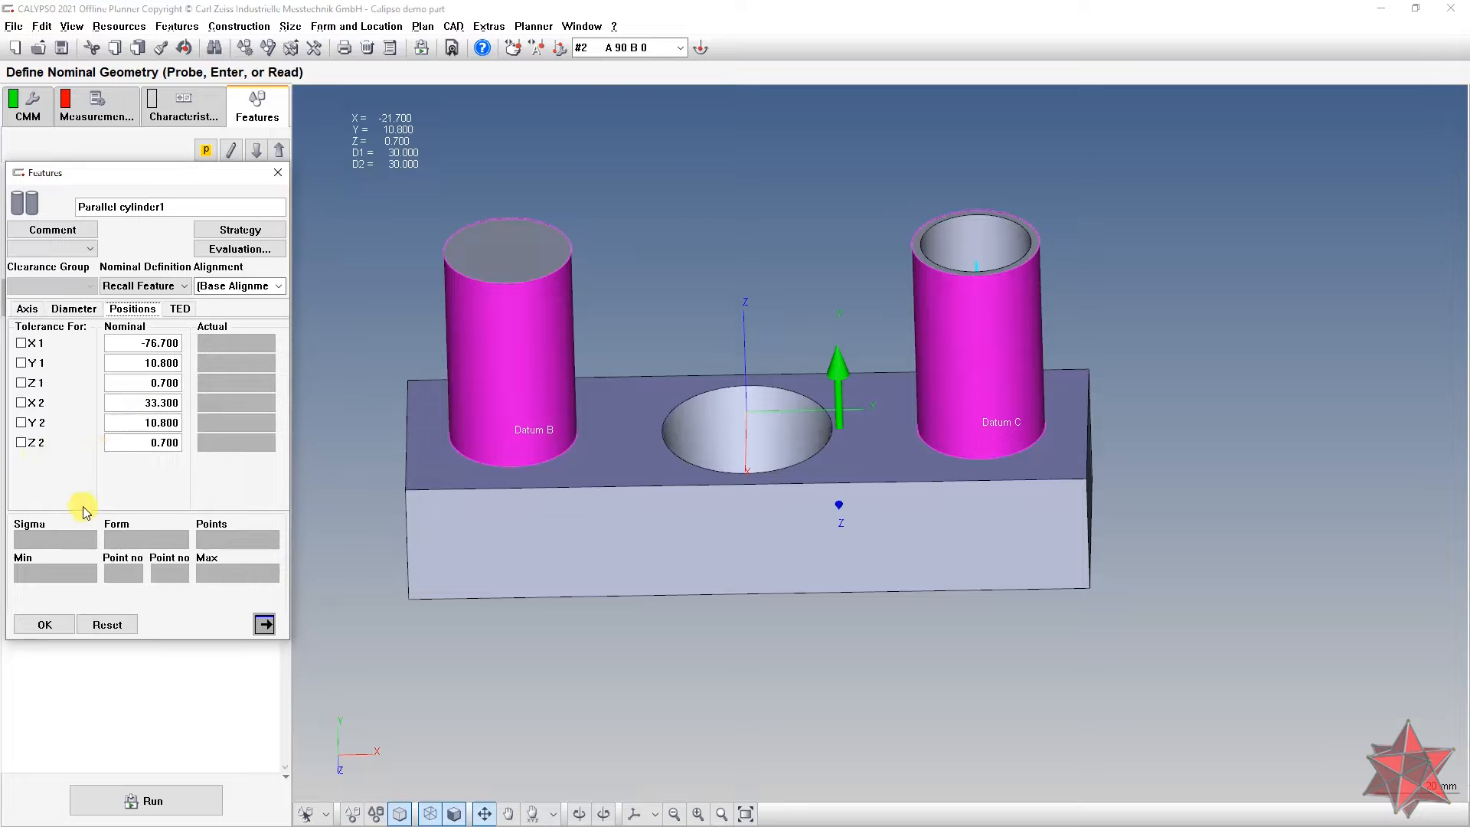
{"action": "left_click", "coordinate": [180, 309]}
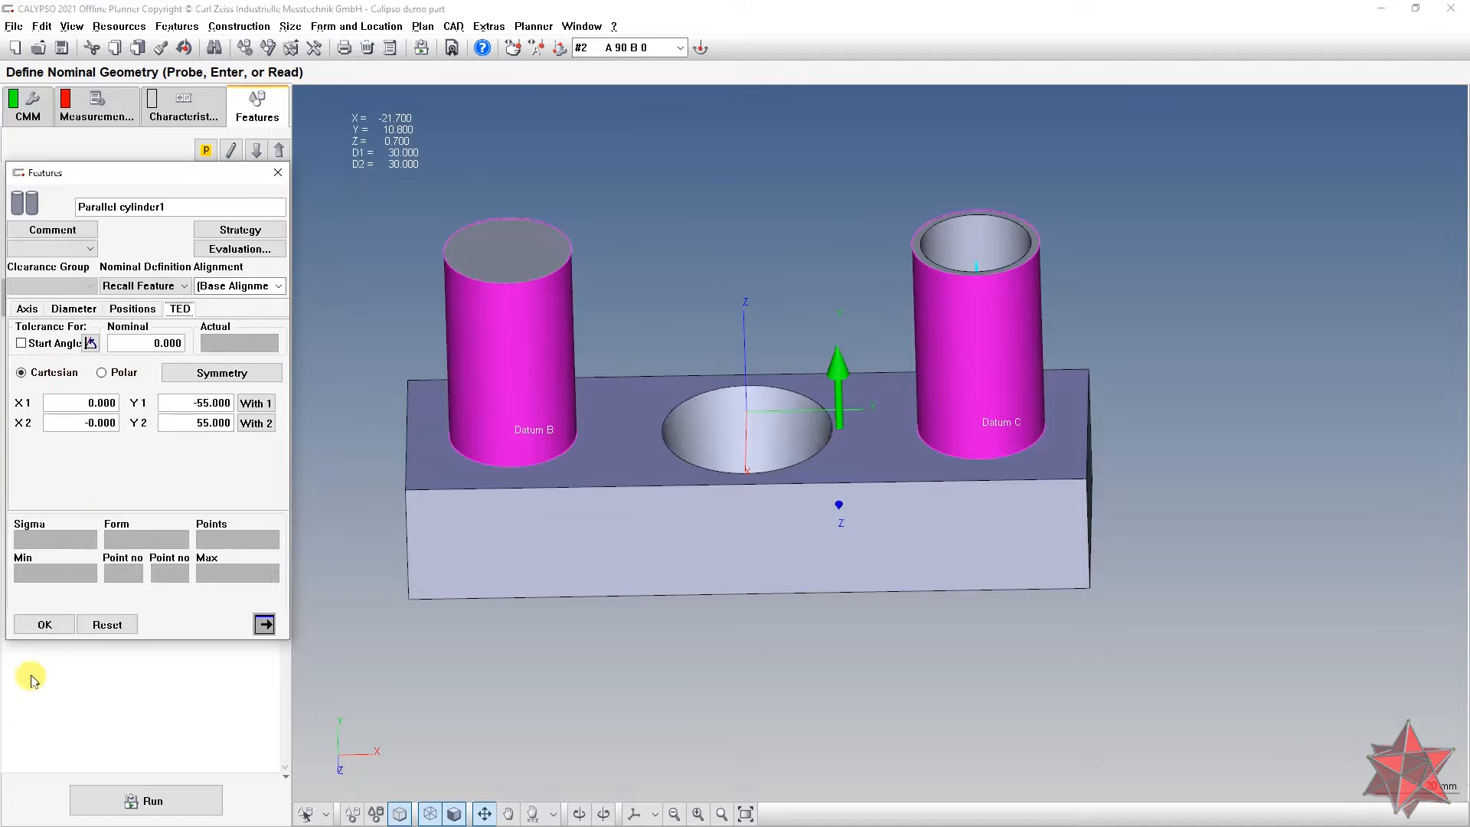
{"action": "left_click", "coordinate": [36, 312]}
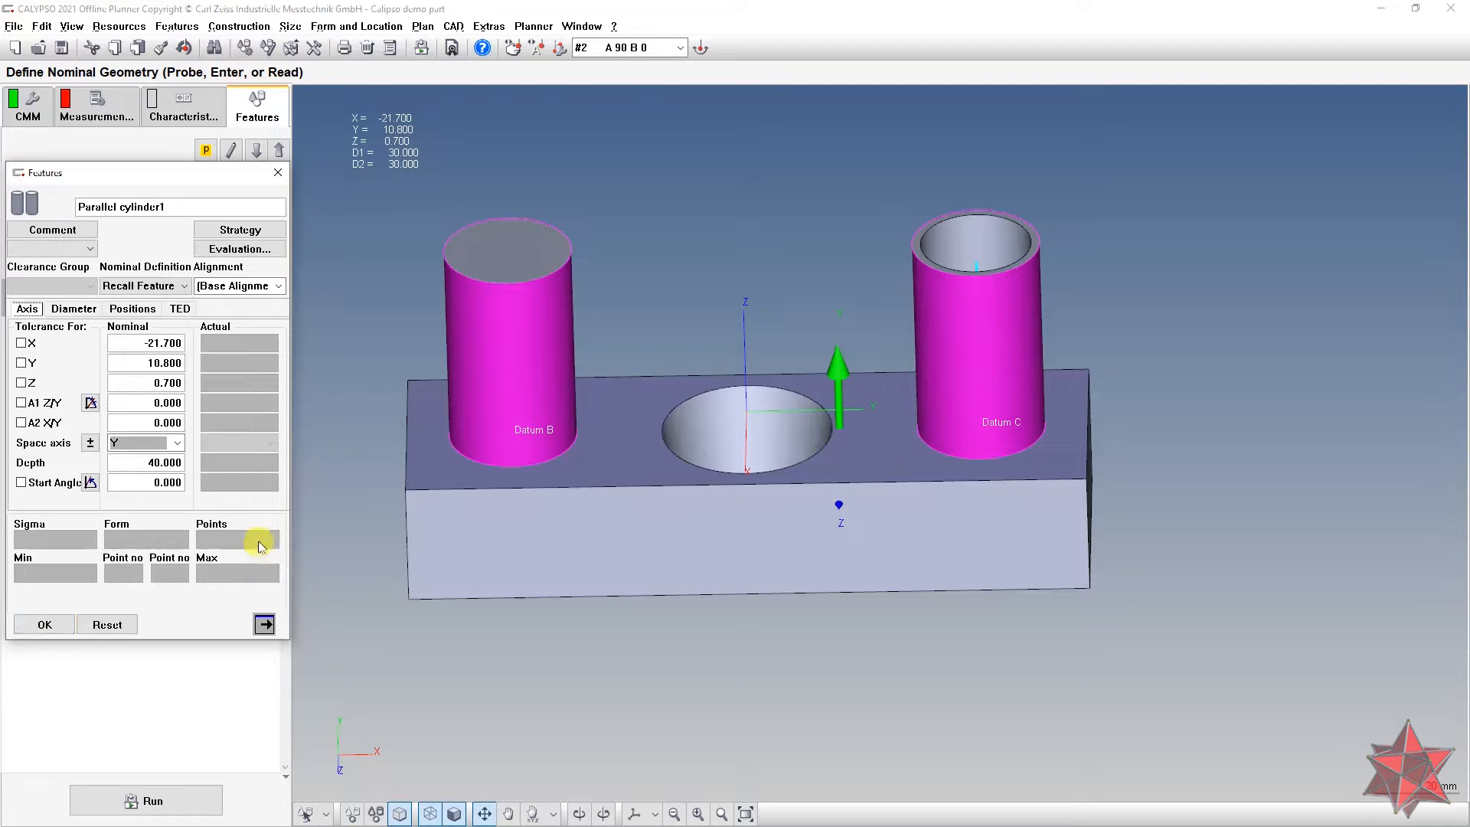
{"action": "double_click", "coordinate": [198, 205]}
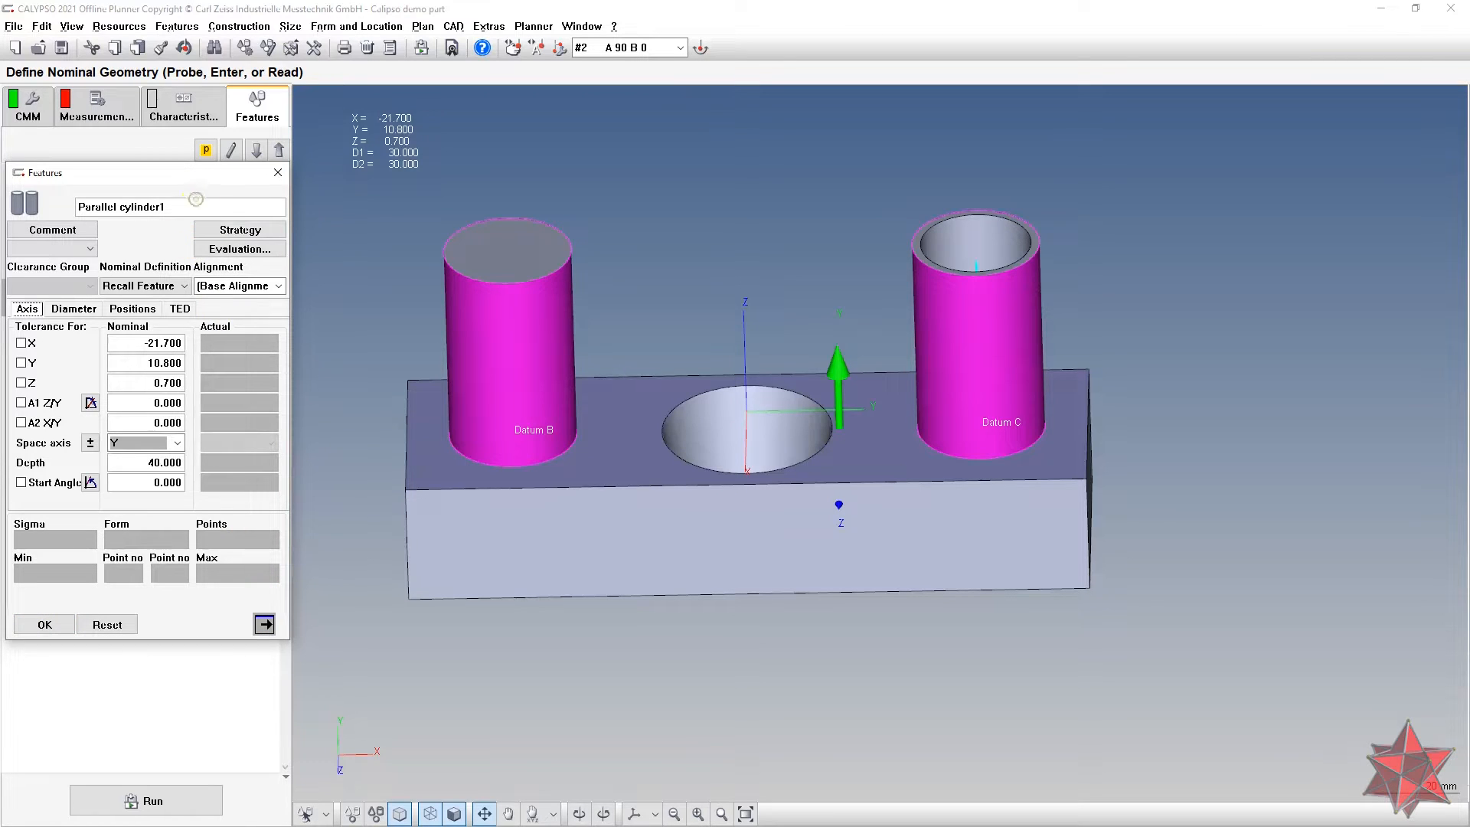
{"action": "type", "text": "D"}
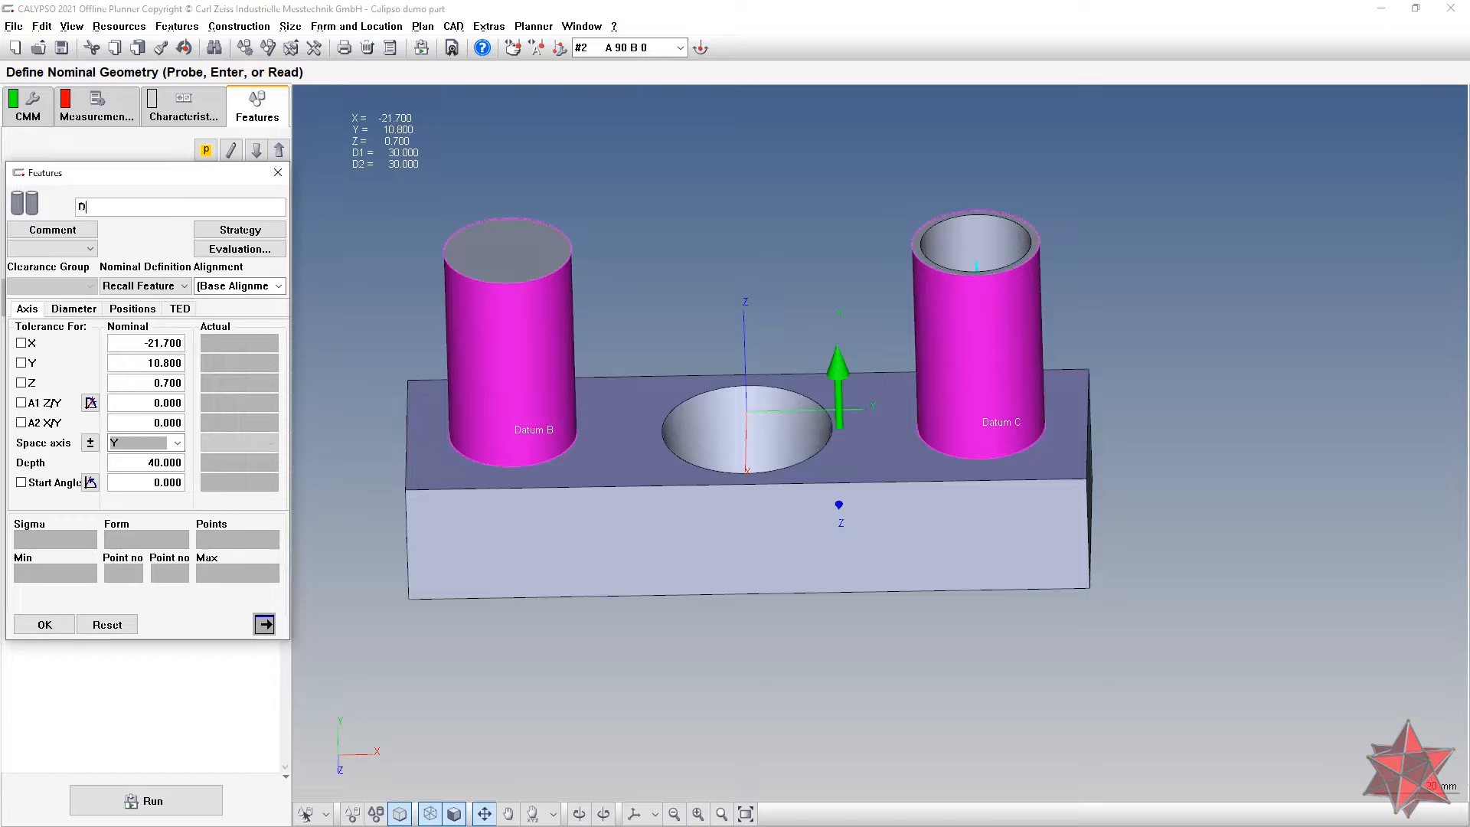
{"action": "type", "text": "atum B-C"}
{"action": "left_click", "coordinate": [45, 624]}
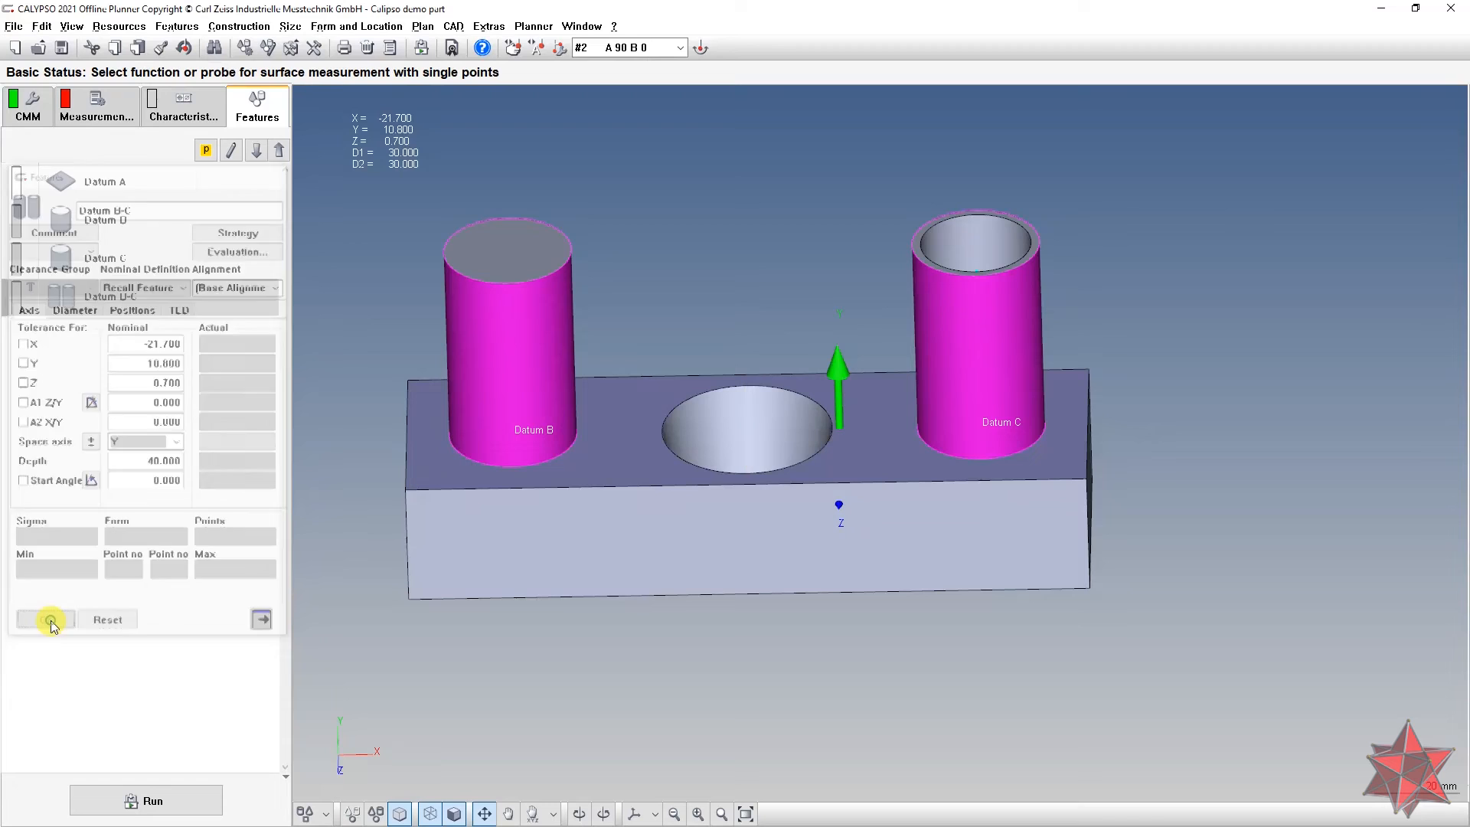
Step: Start a new Standard Method base alignment from Base/Start Alignment on the Measurement tab
{"action": "left_click", "coordinate": [109, 106]}
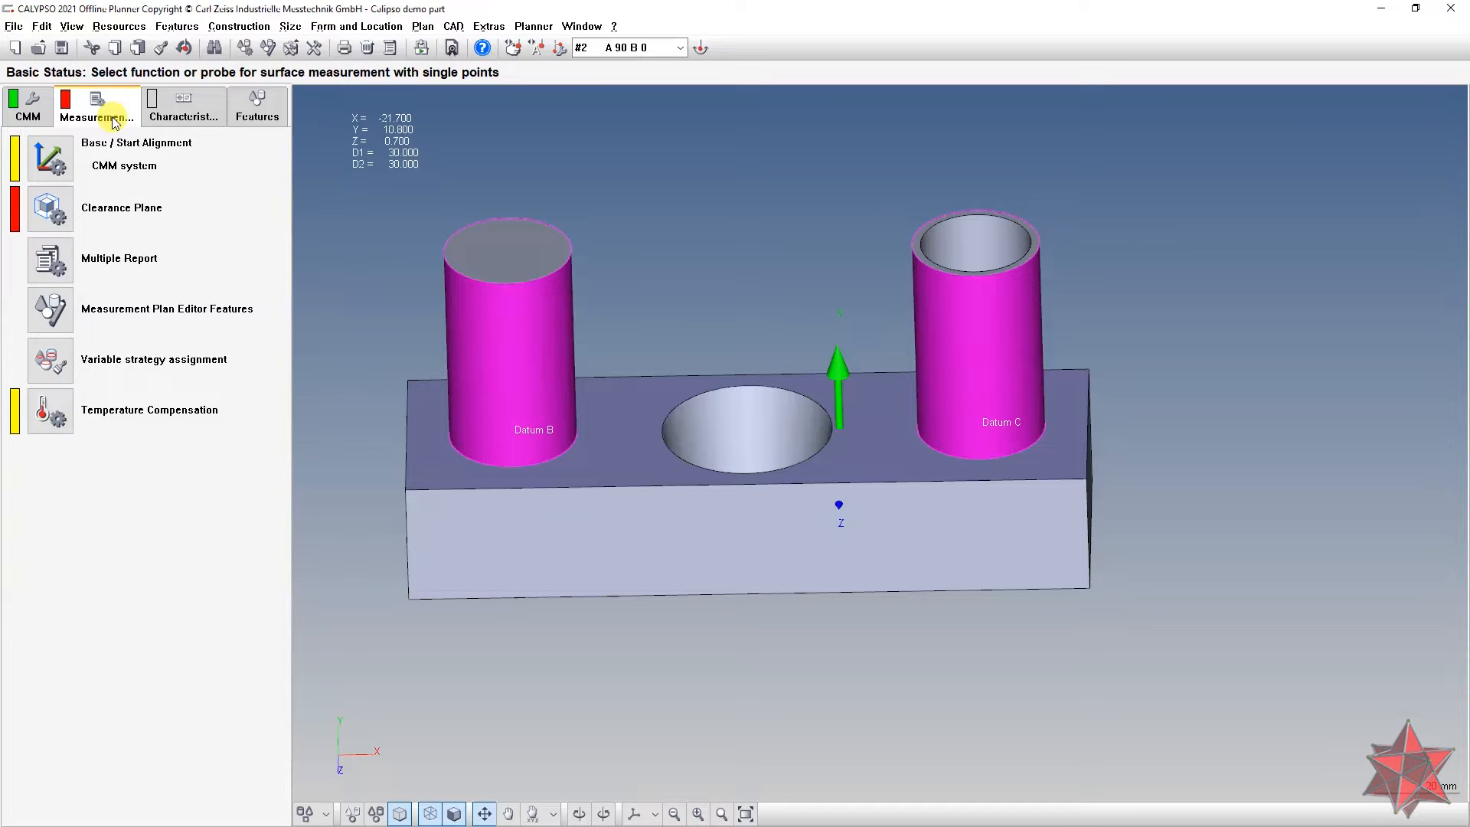
{"action": "double_click", "coordinate": [60, 150]}
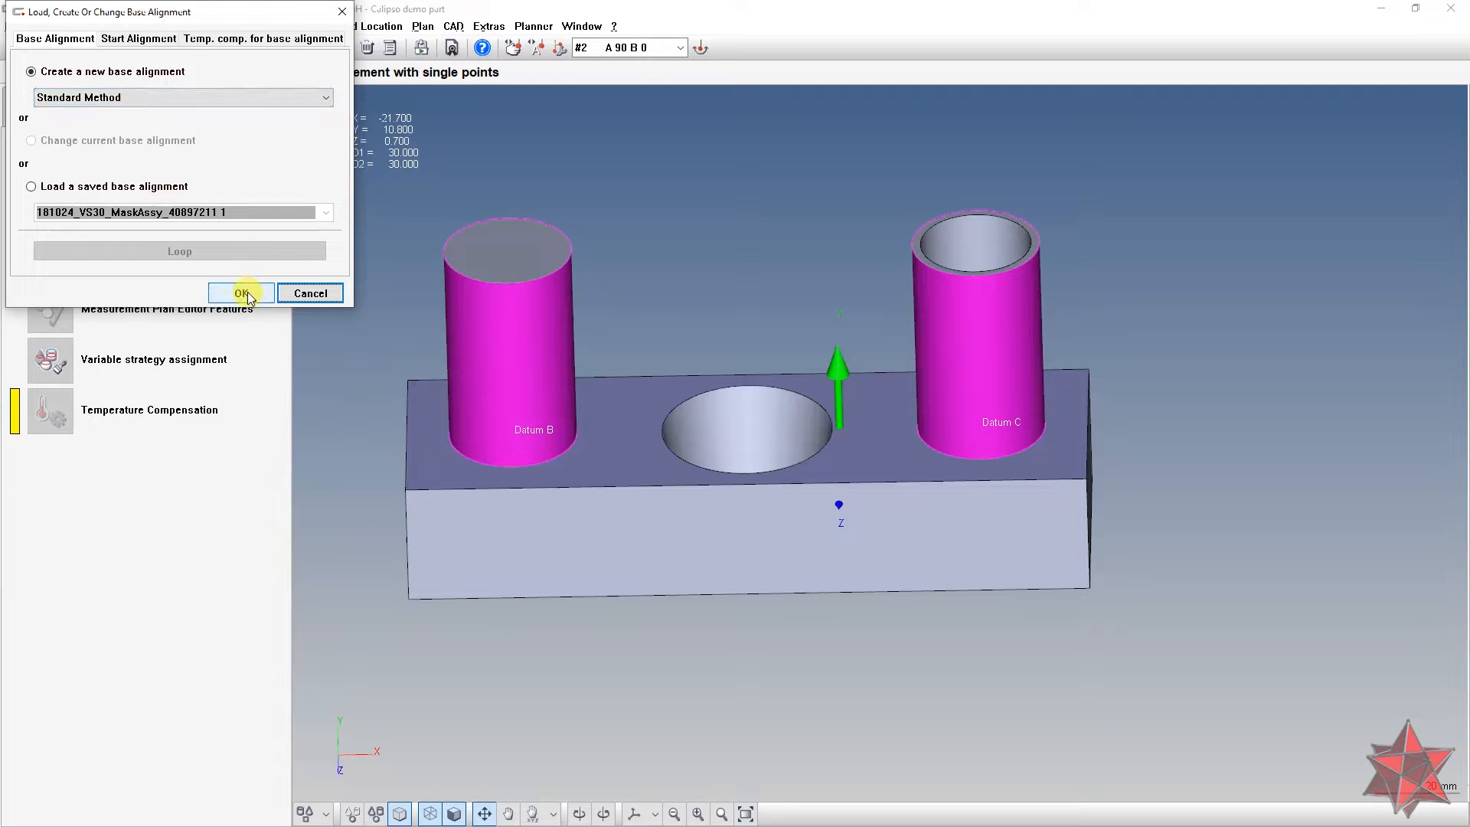
{"action": "left_click", "coordinate": [230, 98]}
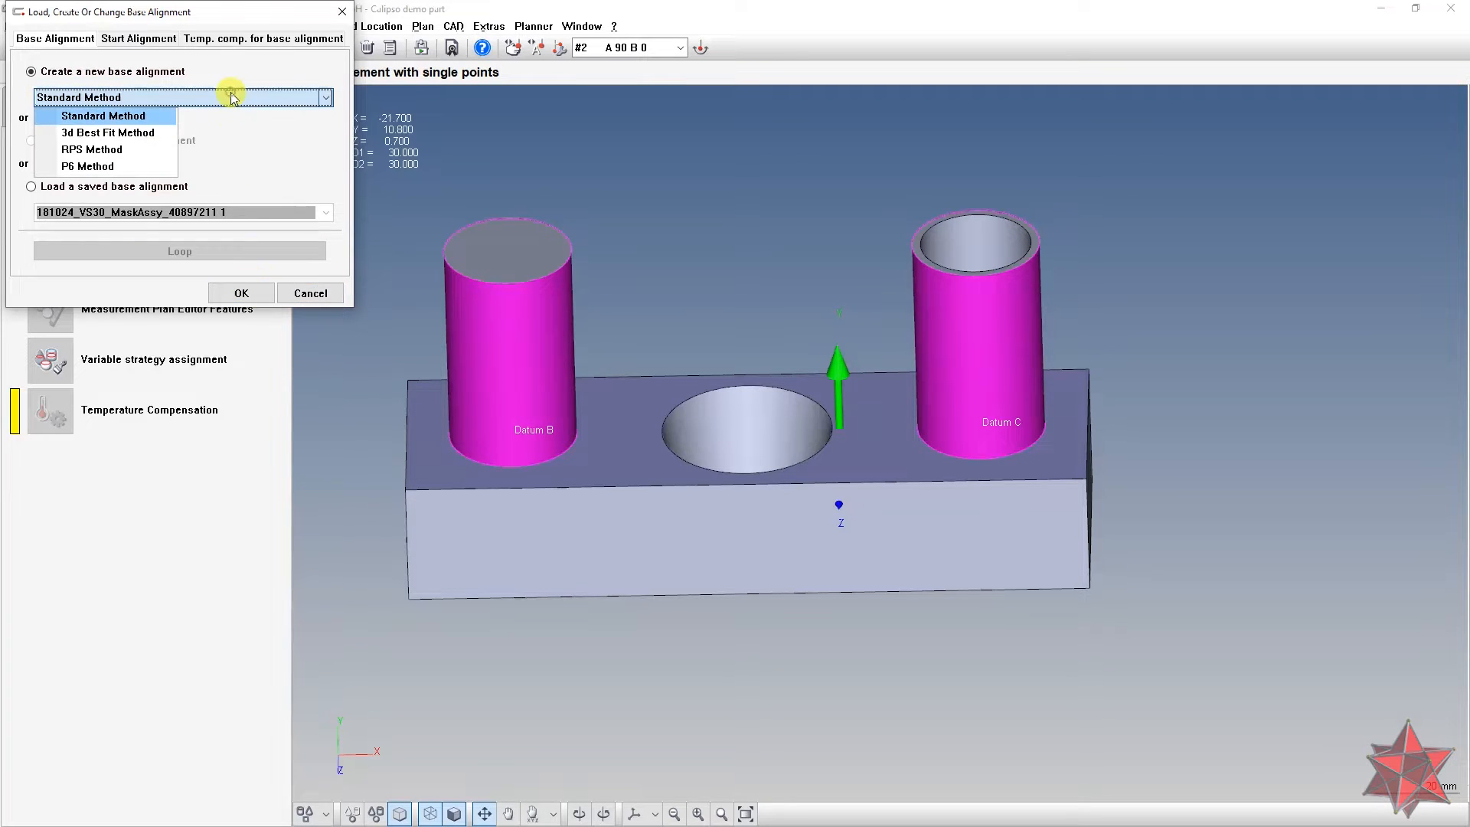
{"action": "left_click", "coordinate": [132, 123]}
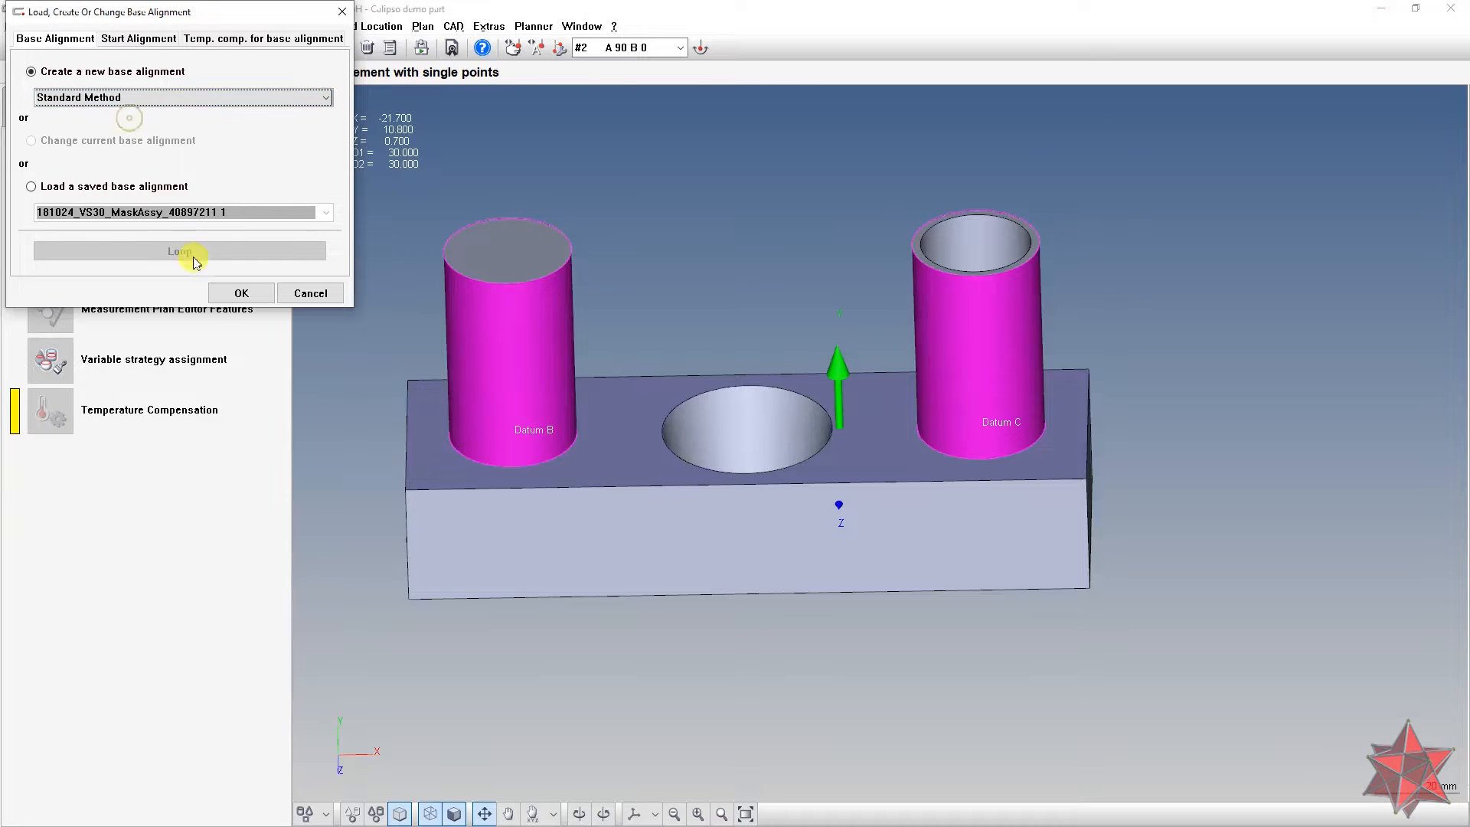
{"action": "left_click", "coordinate": [240, 292]}
{"action": "left_click", "coordinate": [39, 281]}
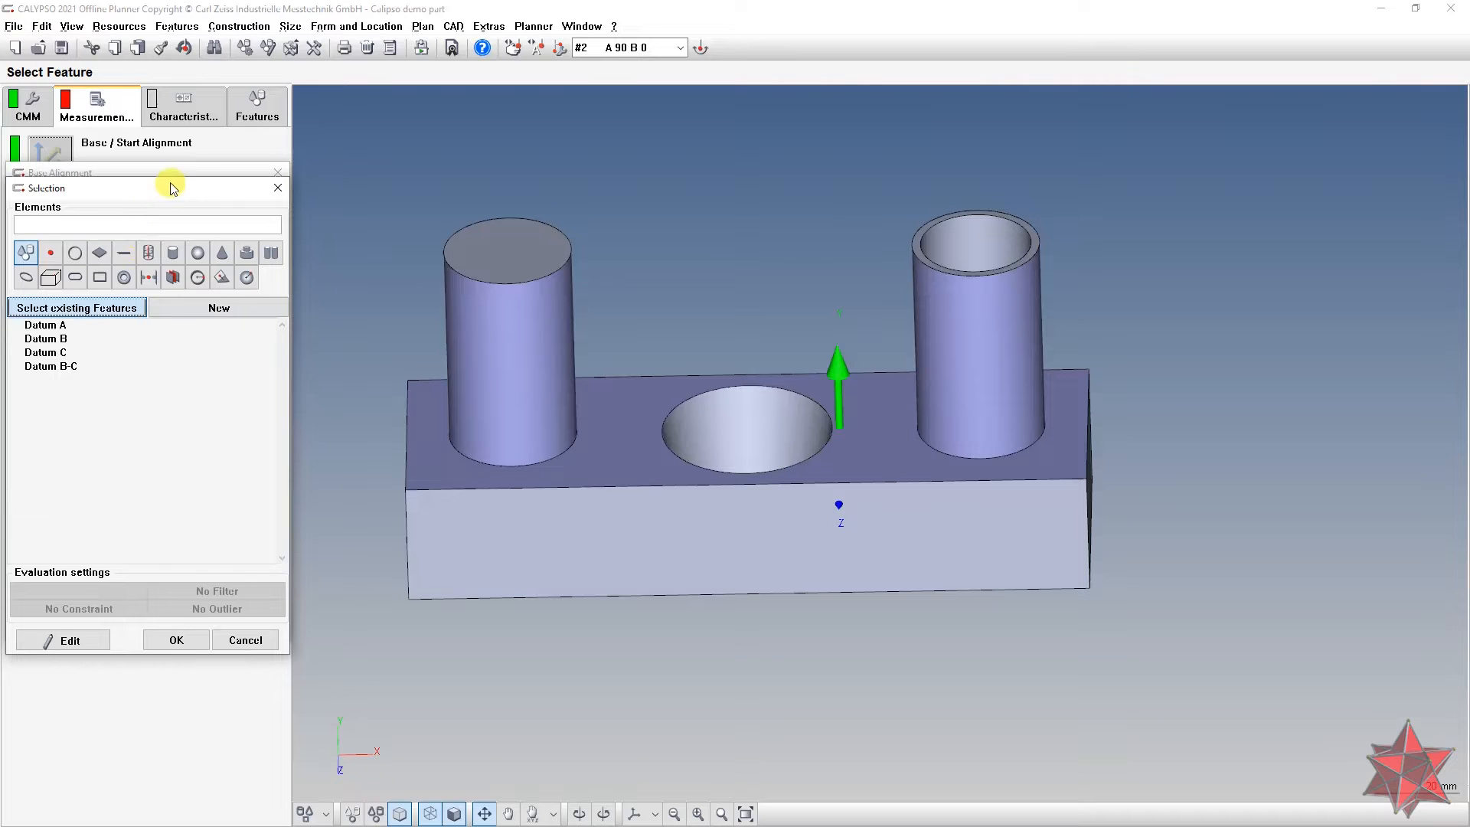
Step: Use Datum A for spatial rotation along the +Z axis
{"action": "left_click_drag", "start_coordinate": [170, 188], "coordinate": [444, 195]}
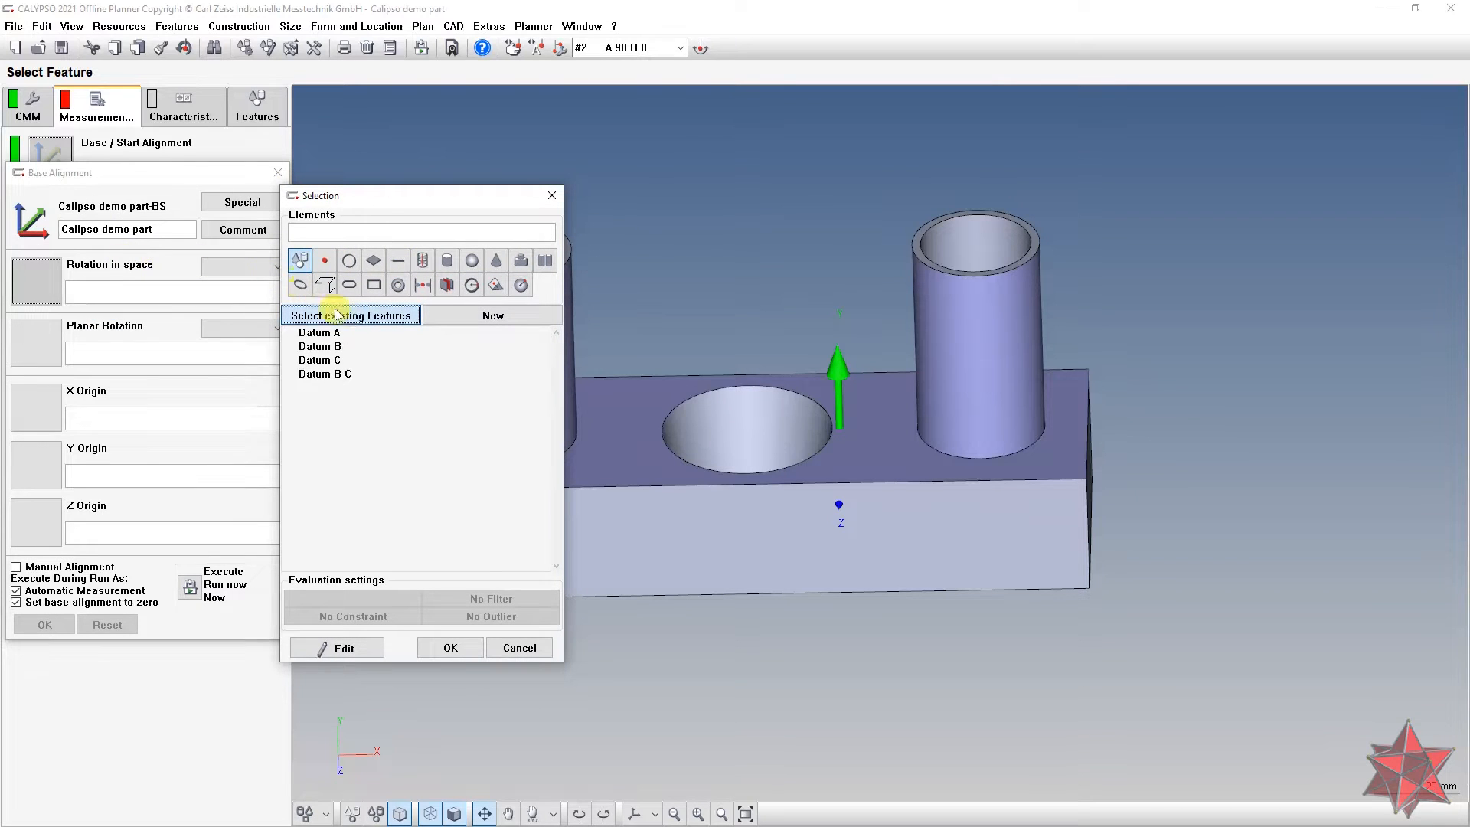
{"action": "double_click", "coordinate": [319, 332]}
{"action": "left_click_drag", "start_coordinate": [636, 424], "coordinate": [912, 489]}
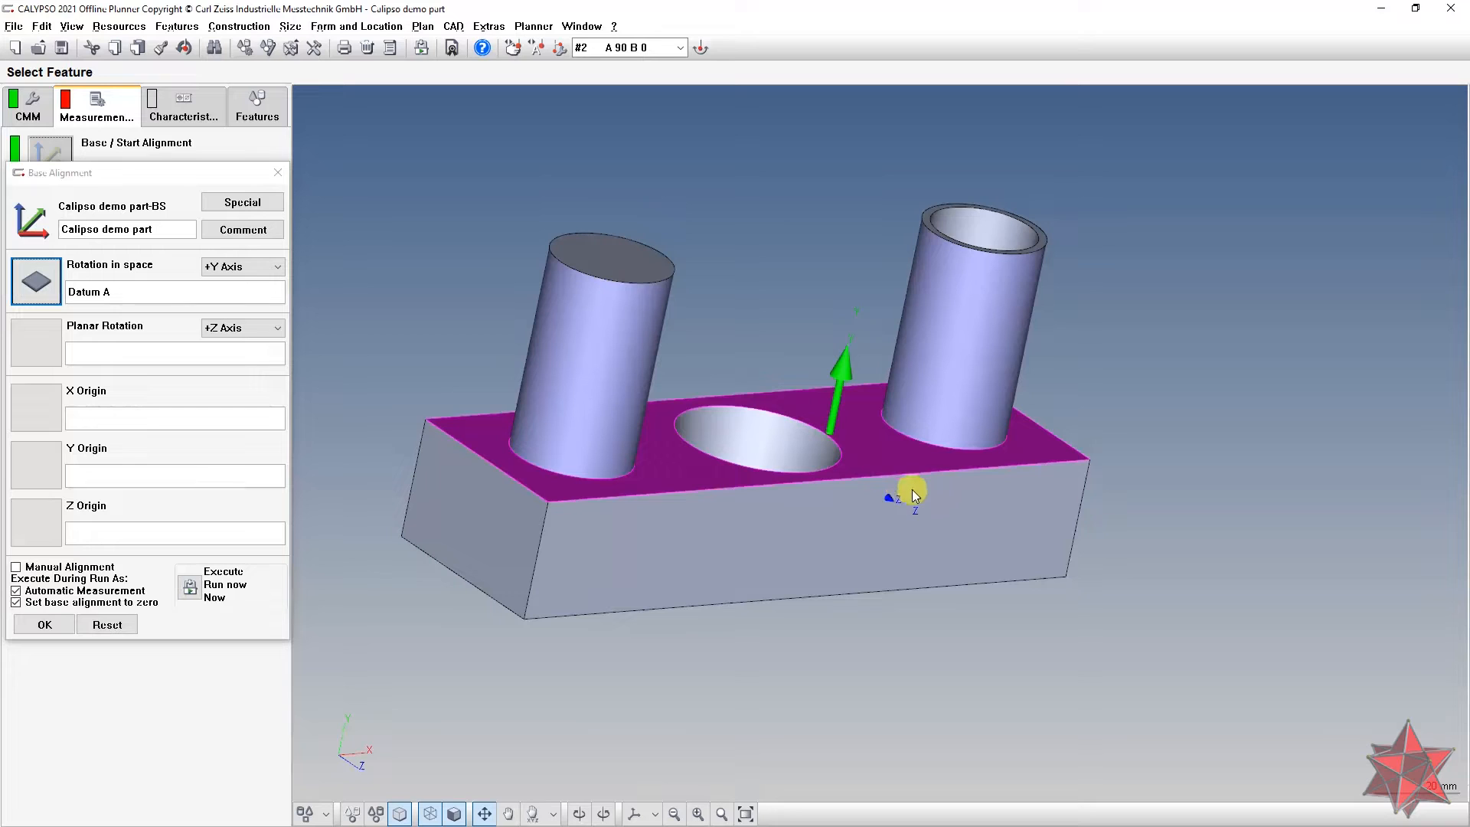
{"action": "left_click", "coordinate": [244, 265]}
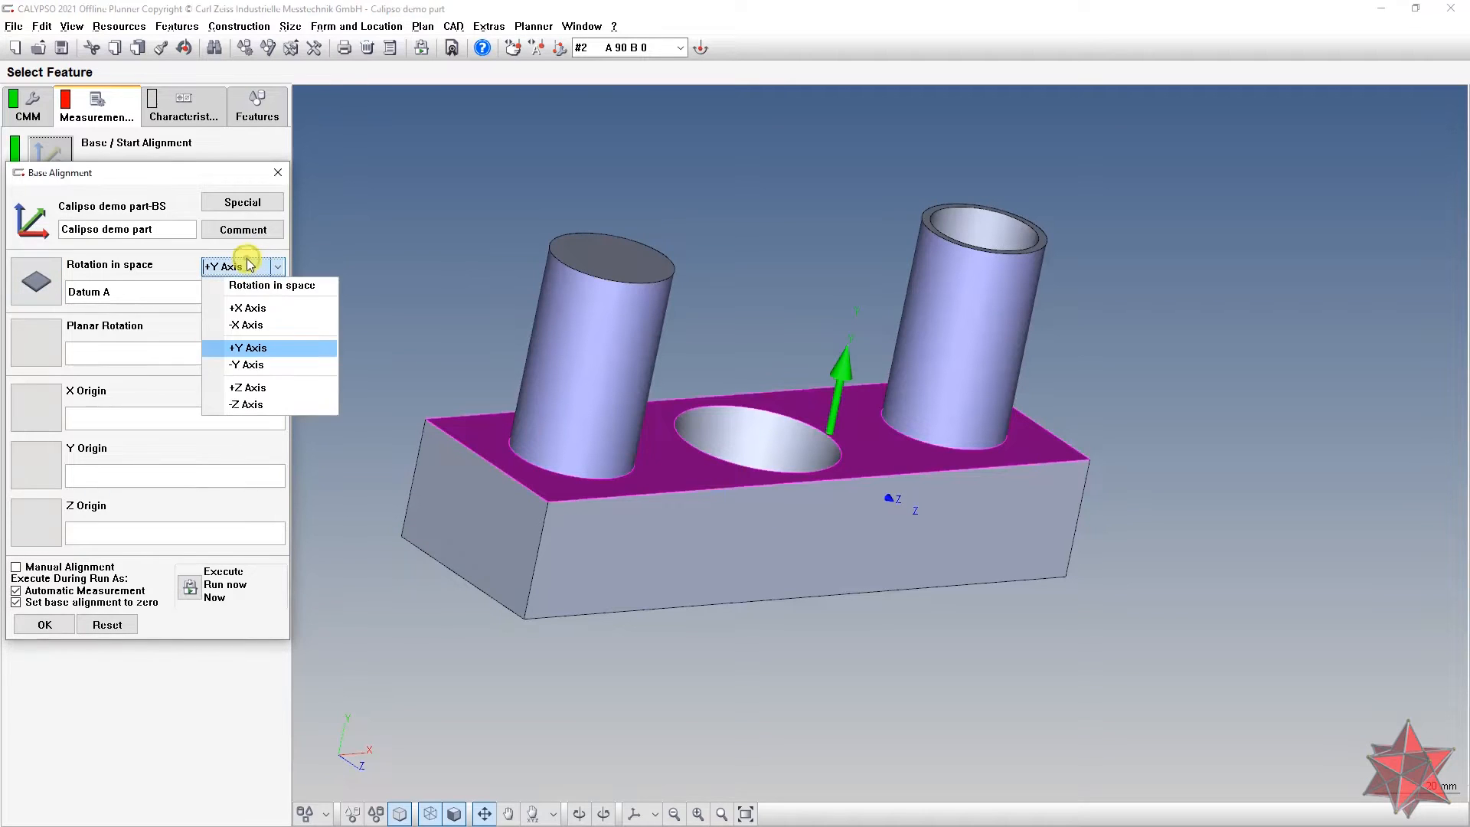
{"action": "left_click", "coordinate": [260, 389]}
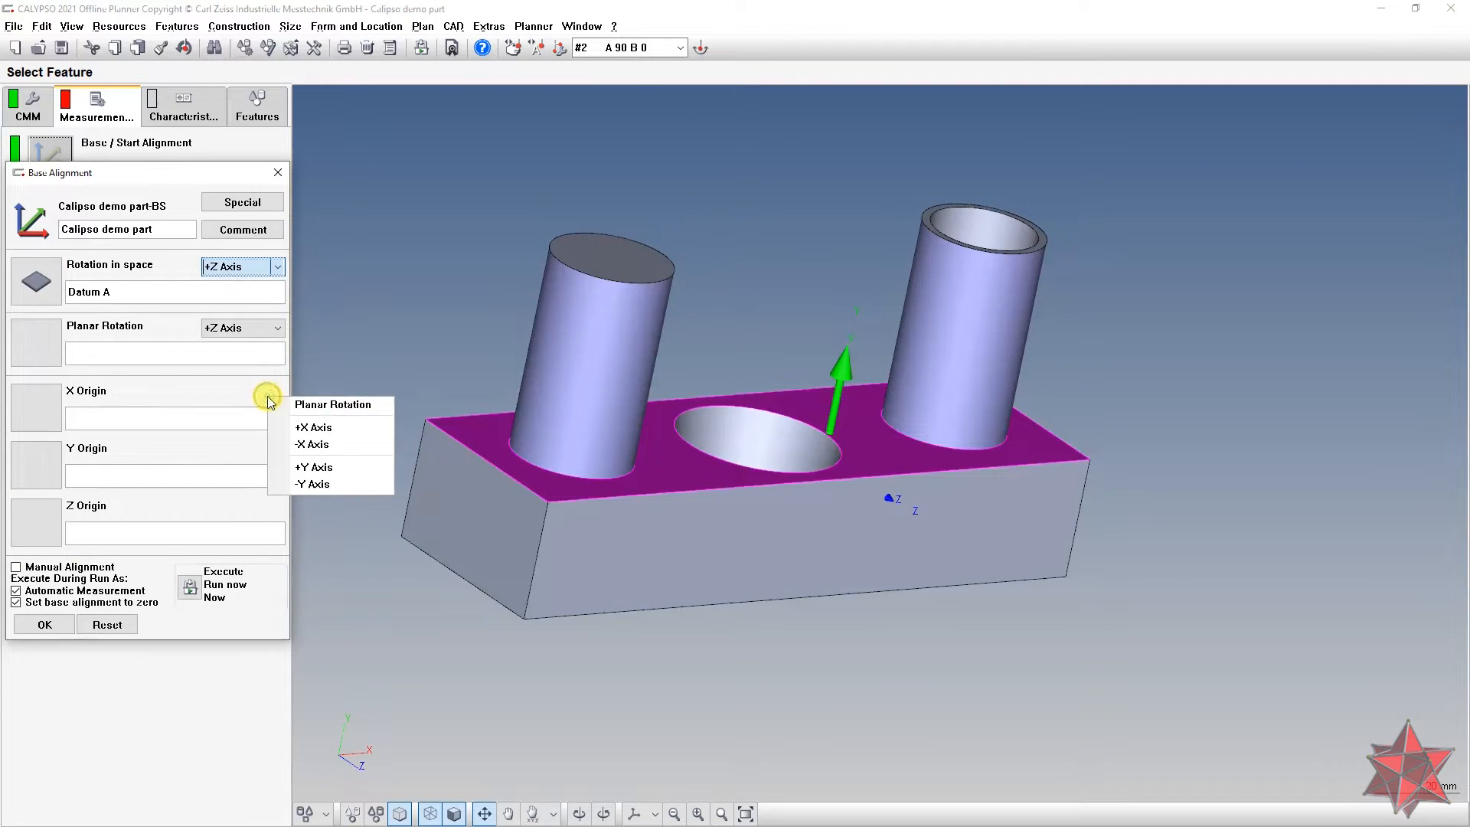
{"action": "left_click", "coordinate": [311, 467]}
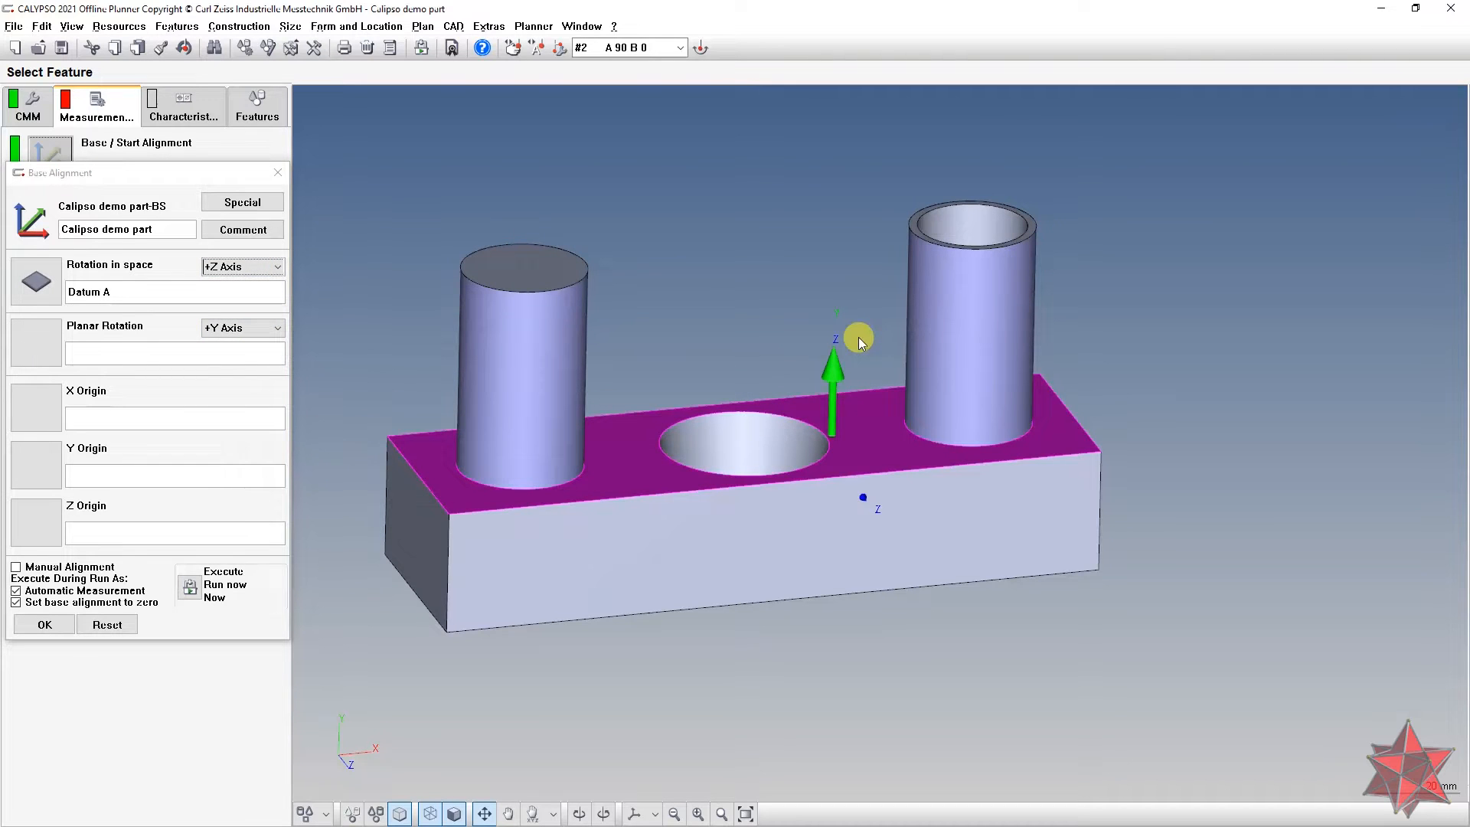
Step: Set Datum B-C as the planar rotation feature
{"action": "left_click", "coordinate": [55, 351]}
{"action": "left_click_drag", "start_coordinate": [157, 192], "coordinate": [527, 253]}
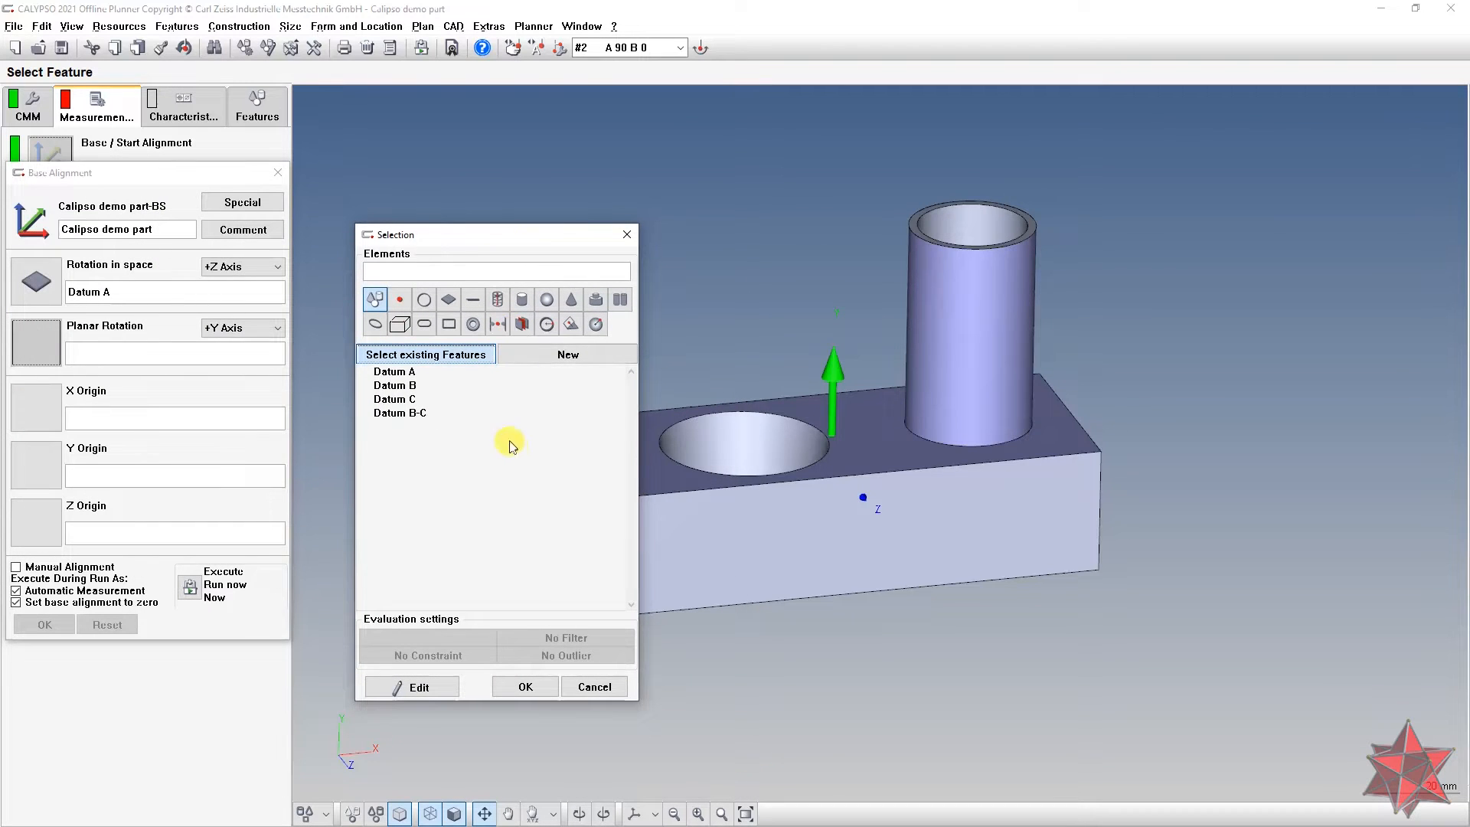
{"action": "left_click", "coordinate": [424, 414]}
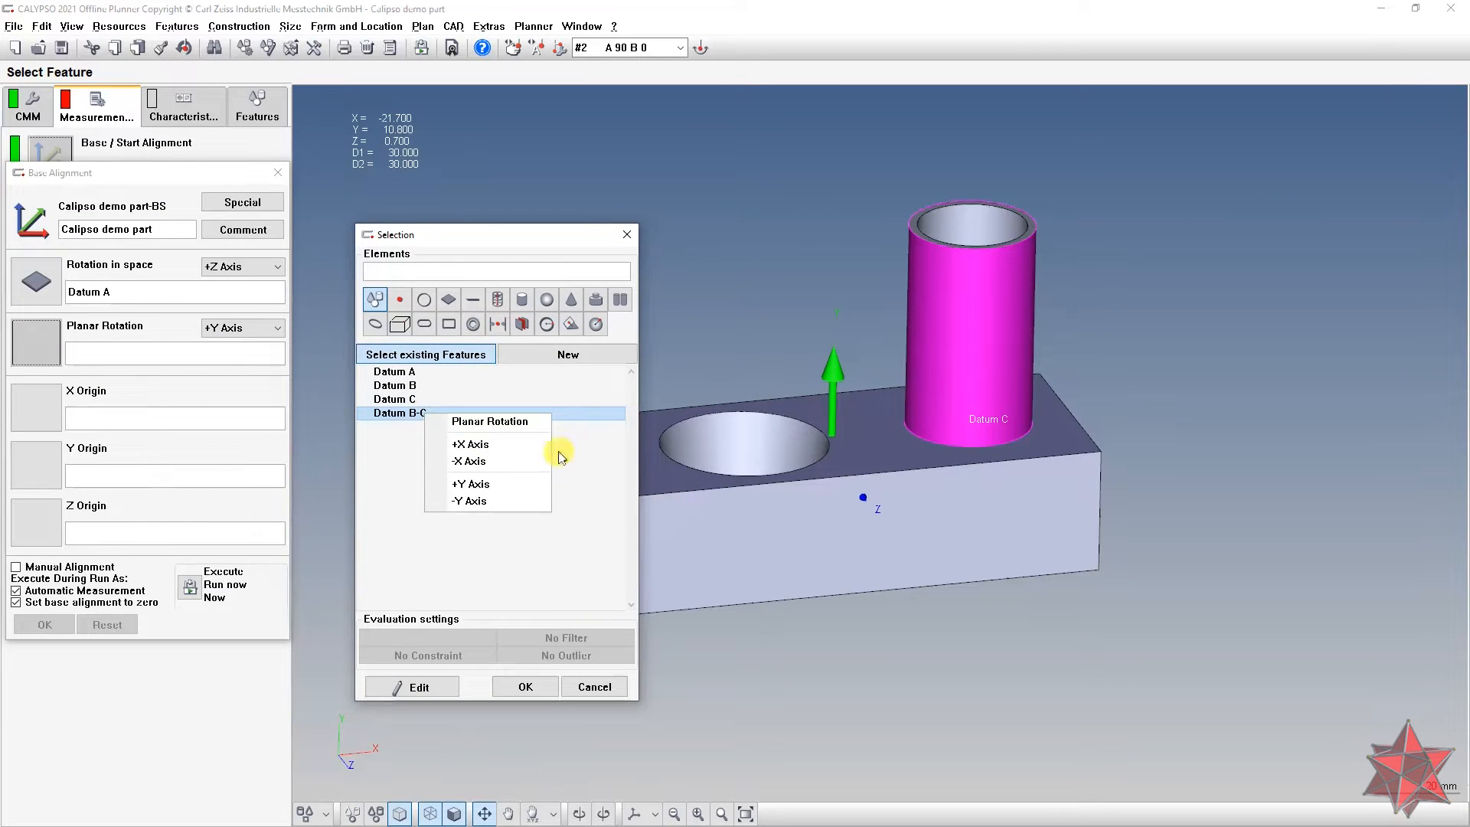
{"action": "left_click", "coordinate": [535, 445]}
{"action": "left_click", "coordinate": [979, 534]}
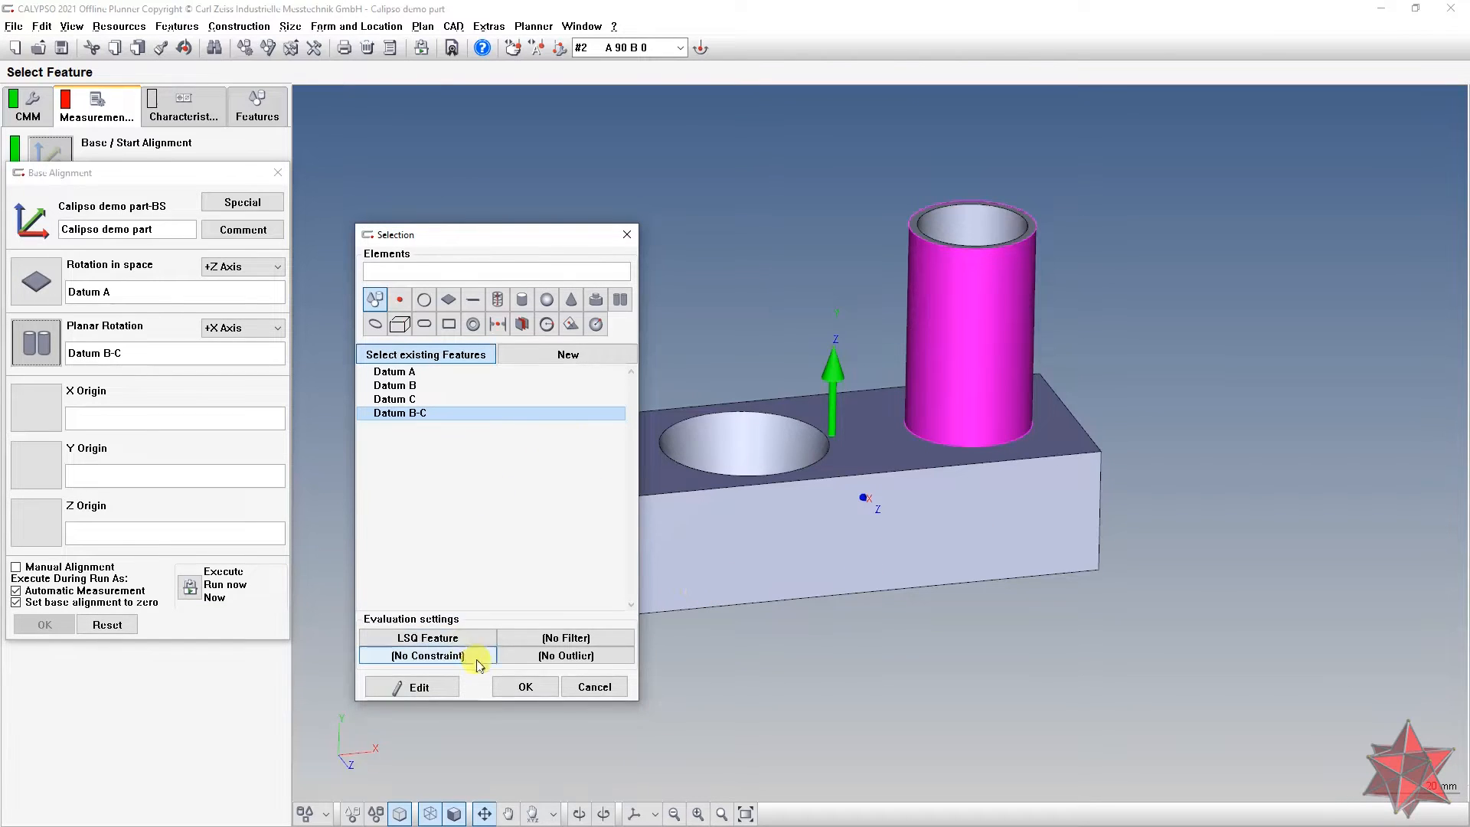
{"action": "left_click", "coordinate": [525, 685]}
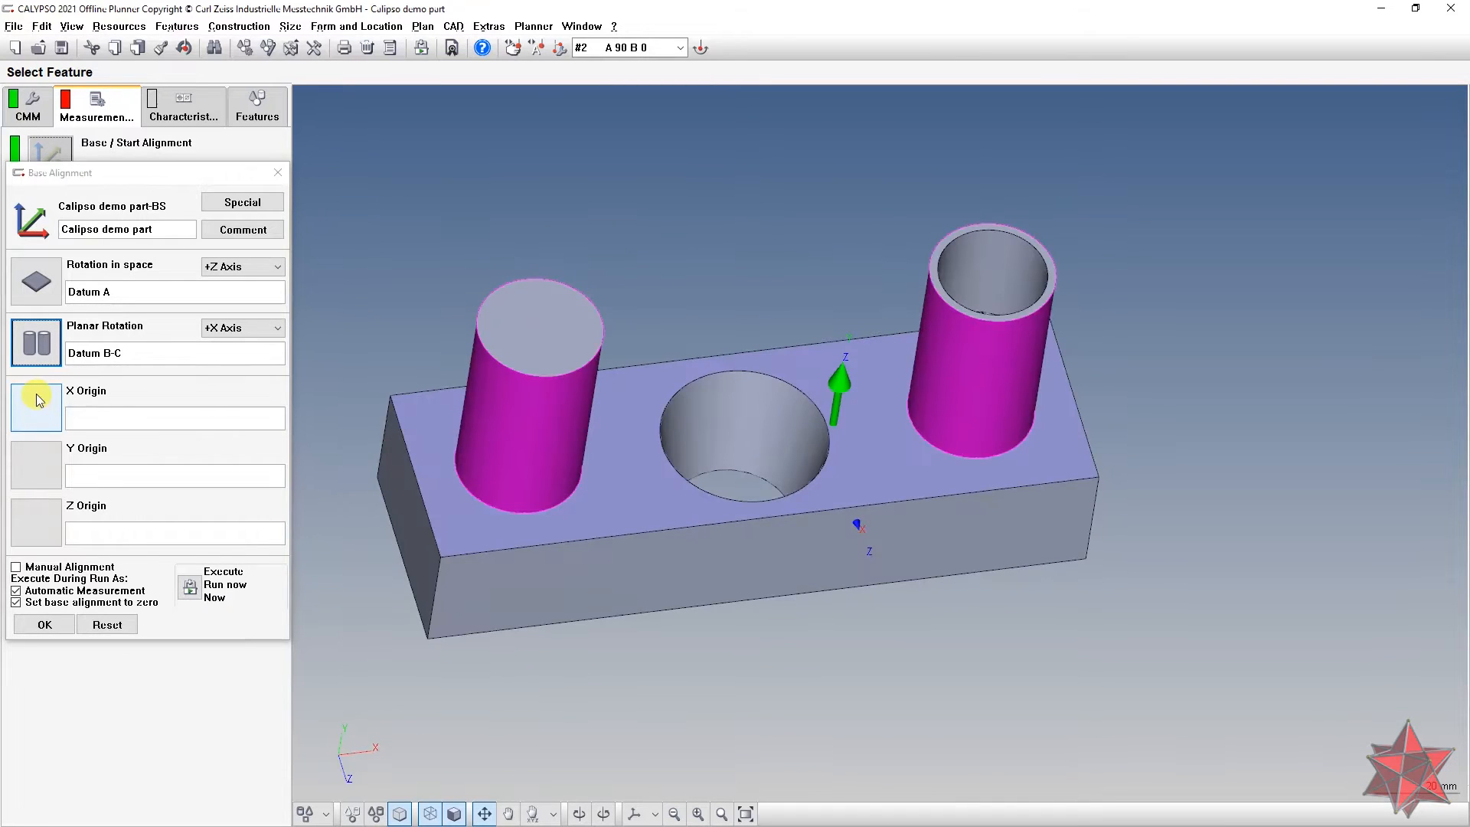
Step: Set X and Y origins to Datum B-C and Z origin to Datum A, then apply
{"action": "left_click", "coordinate": [36, 399]}
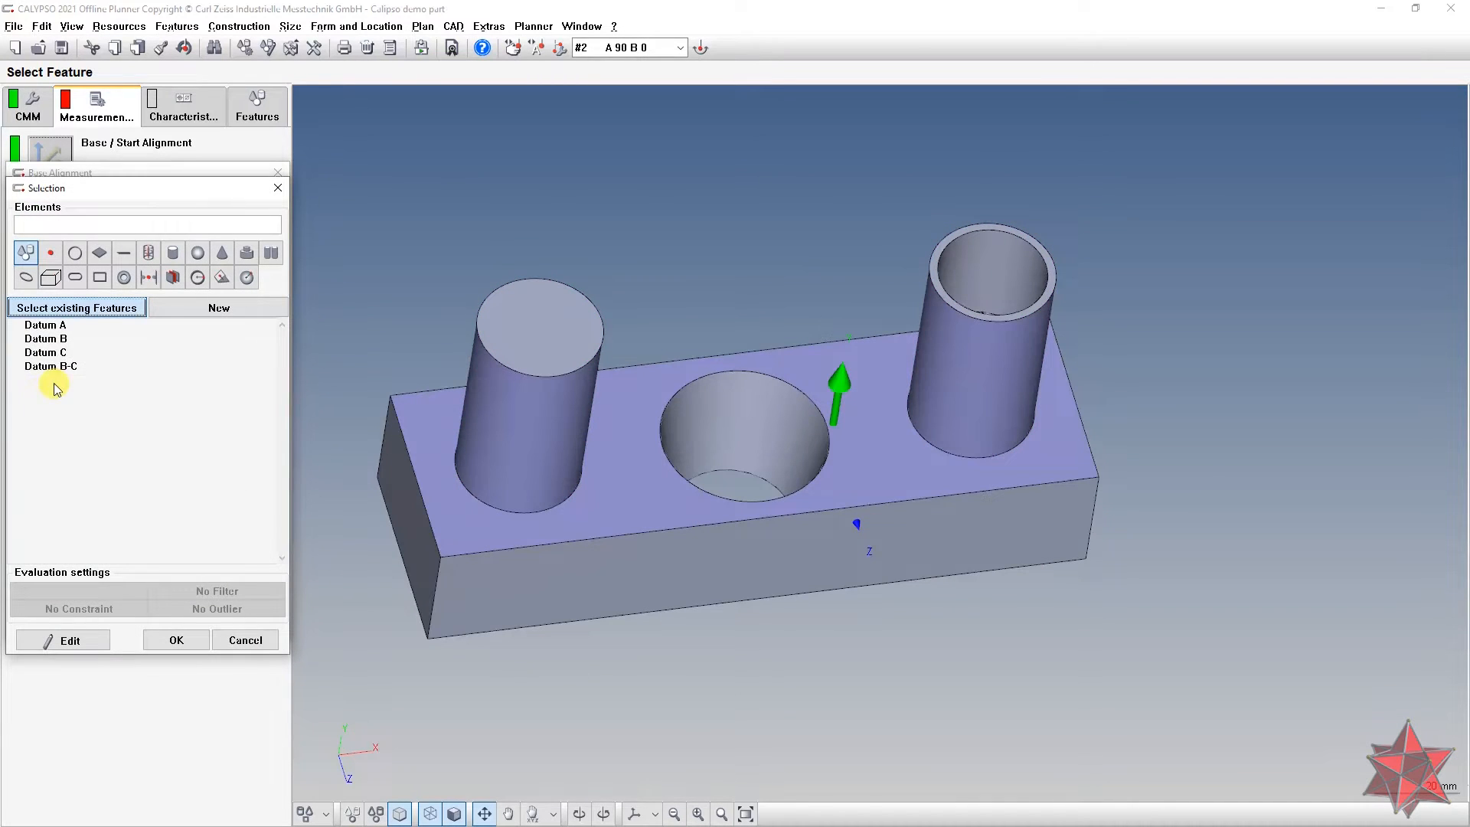
{"action": "double_click", "coordinate": [65, 367]}
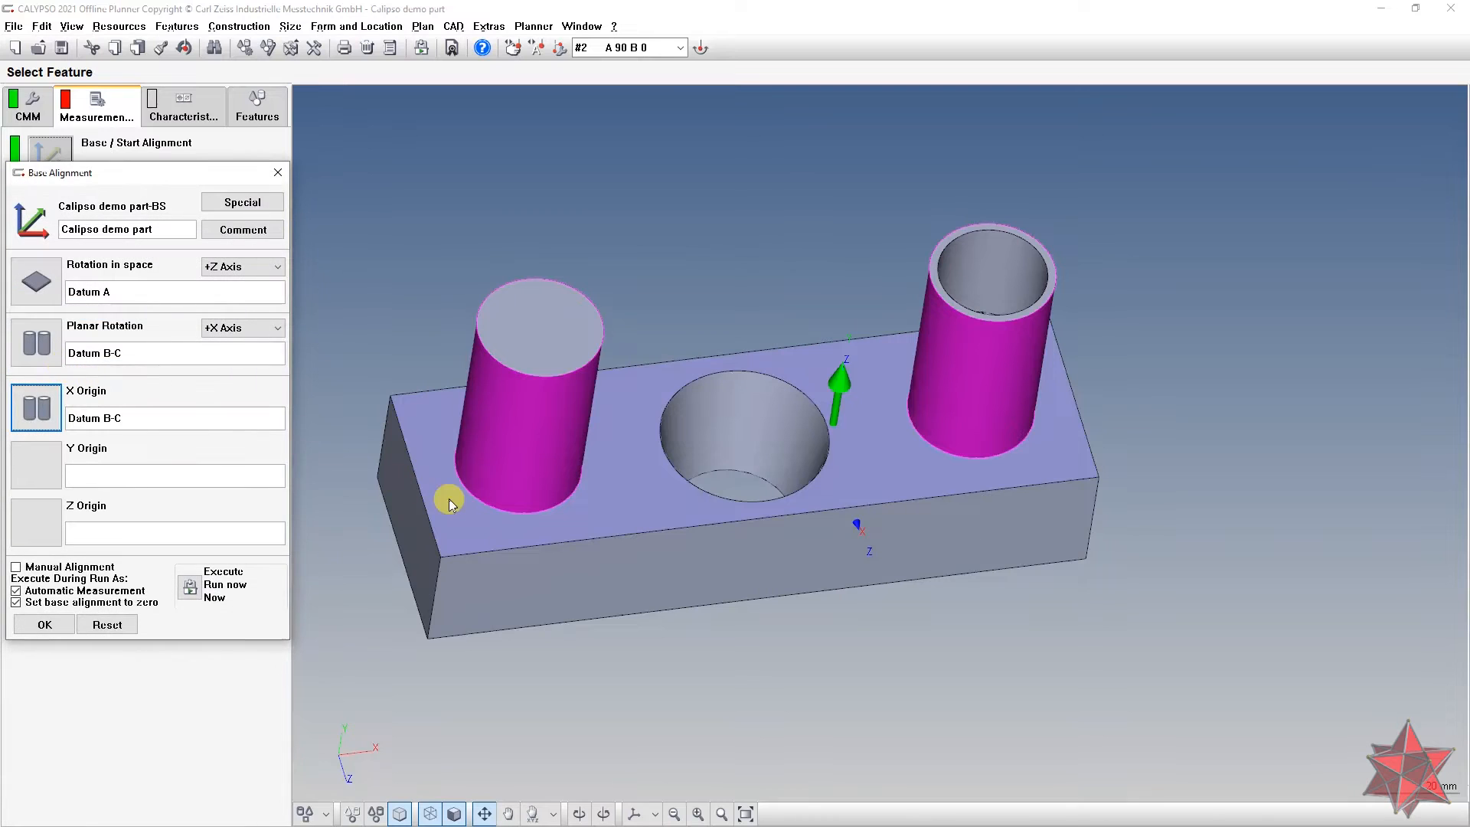
{"action": "left_click", "coordinate": [47, 464]}
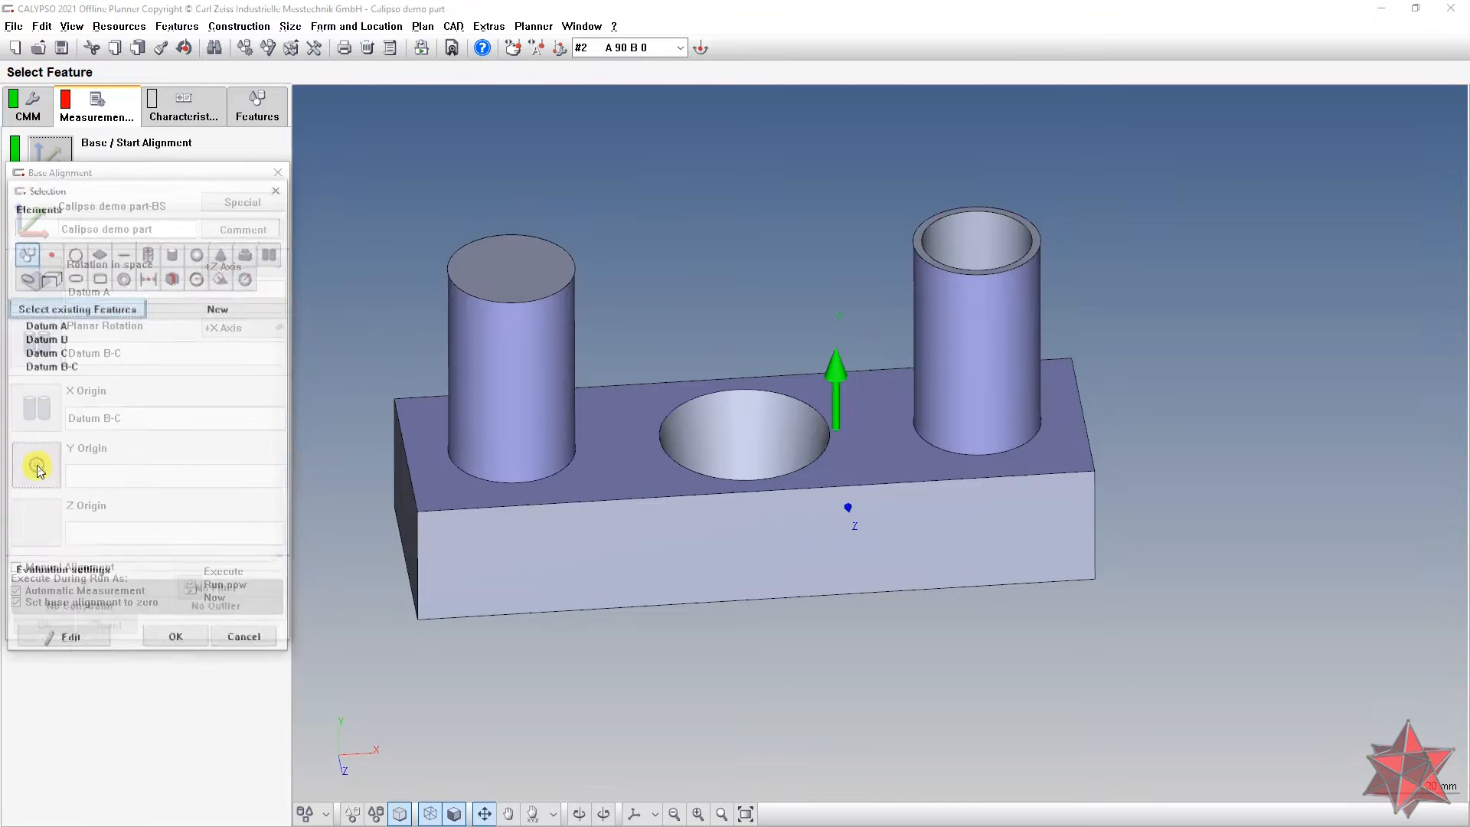
{"action": "double_click", "coordinate": [84, 371]}
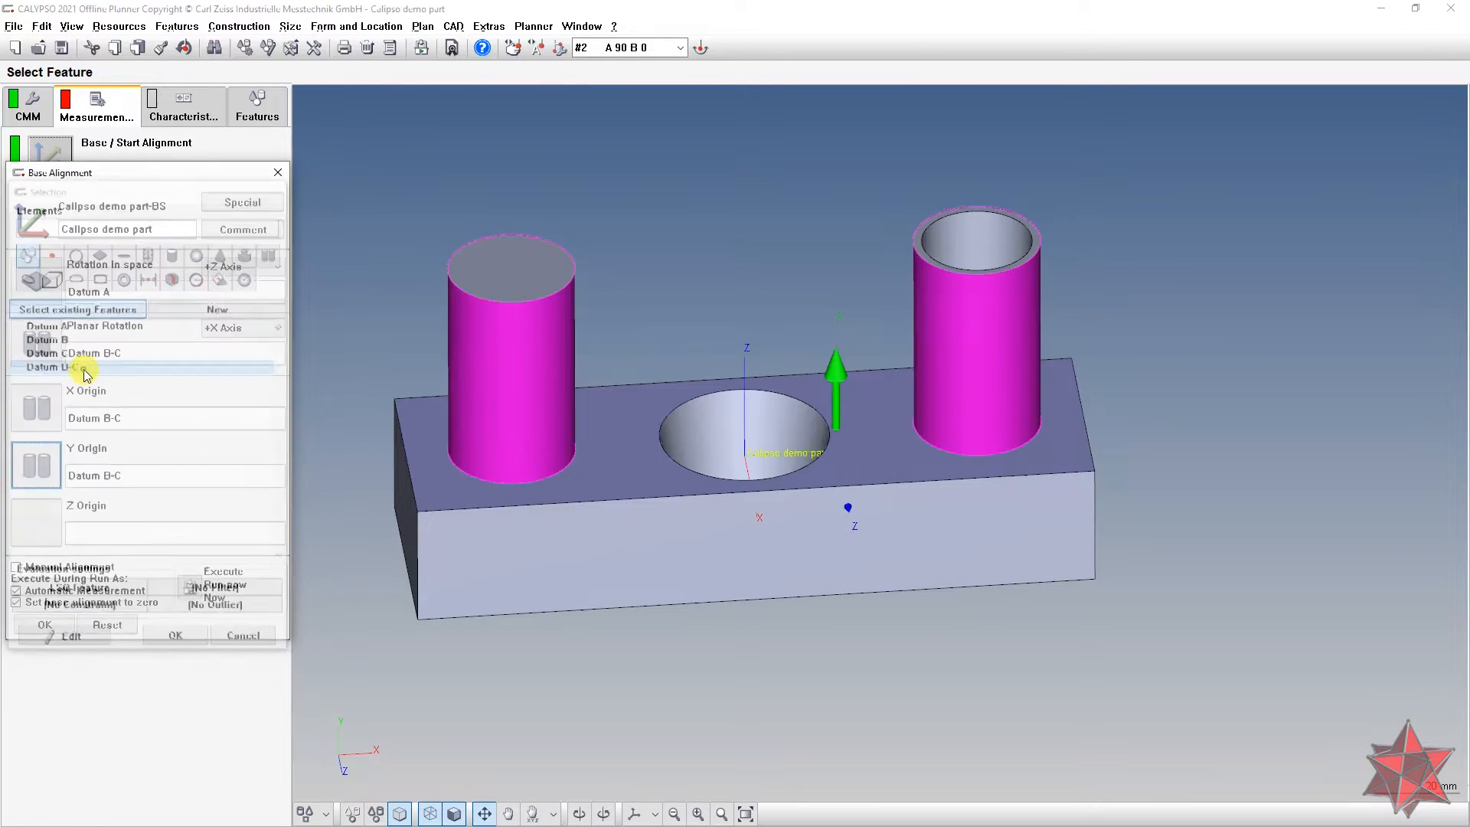
{"action": "left_click", "coordinate": [46, 534]}
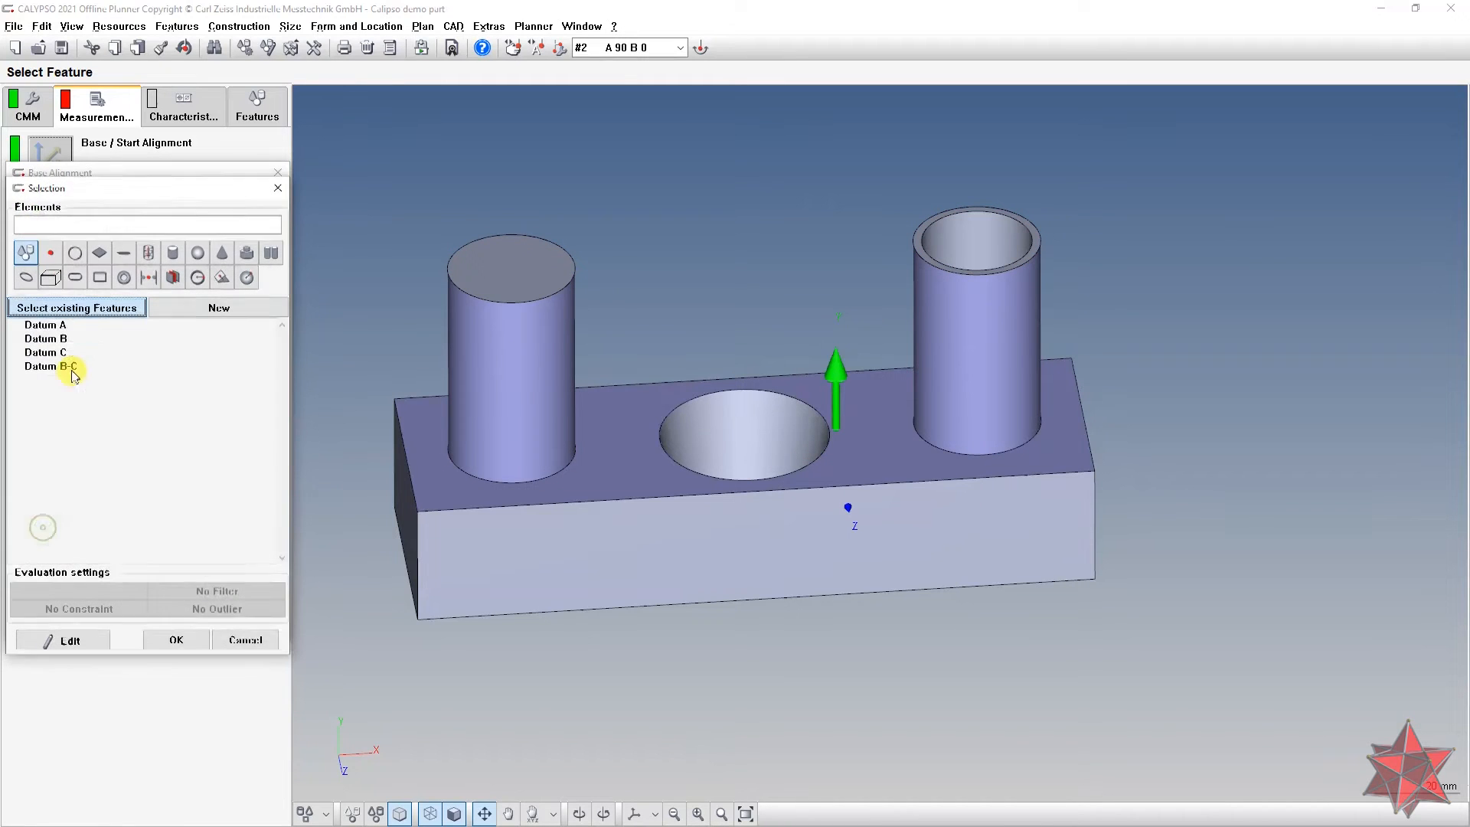
{"action": "left_click", "coordinate": [81, 325]}
{"action": "double_click", "coordinate": [79, 325]}
{"action": "left_click_drag", "start_coordinate": [678, 450], "coordinate": [688, 502]}
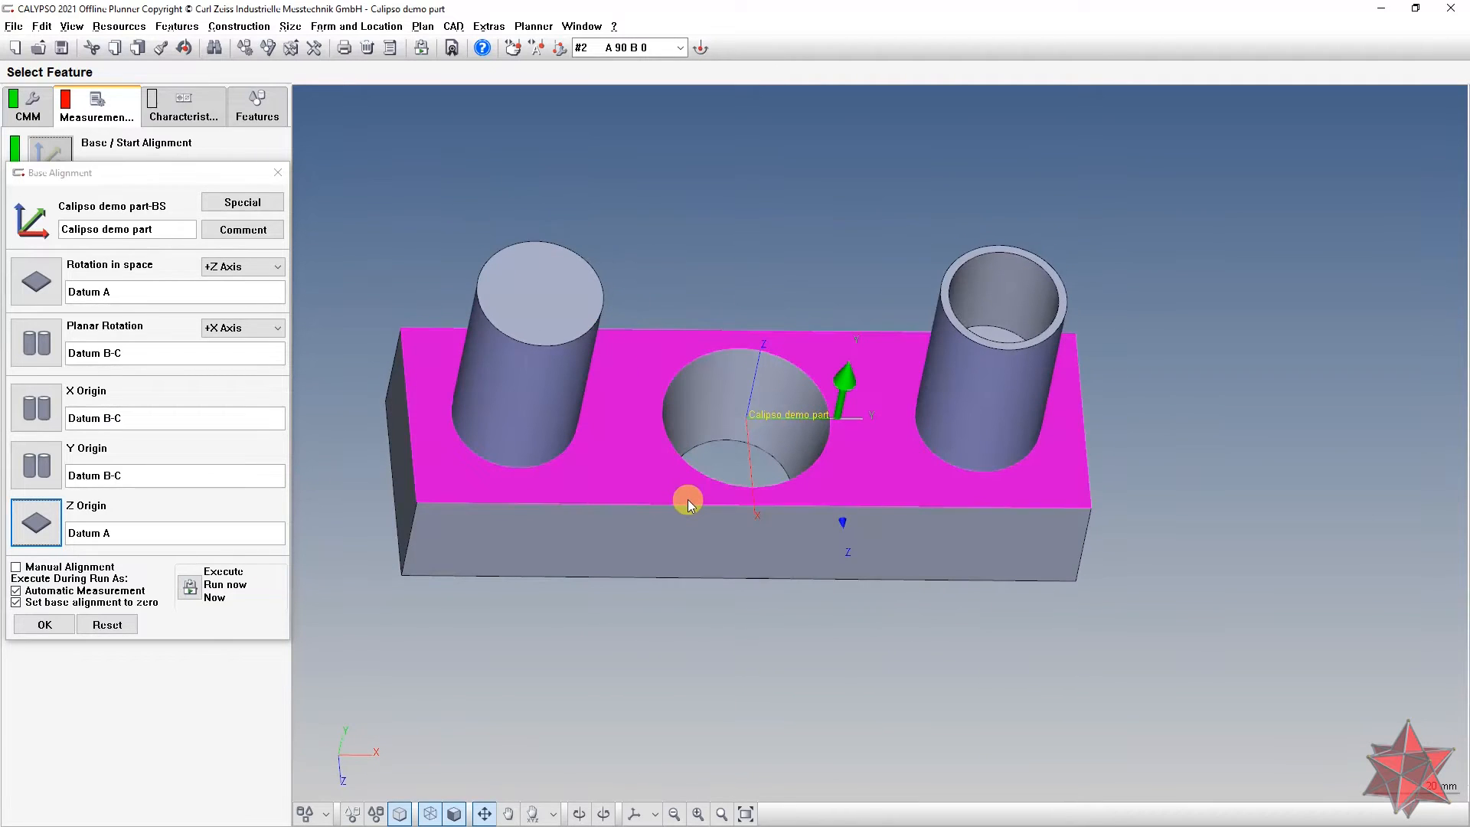
{"action": "left_click", "coordinate": [46, 624]}
{"action": "left_click_drag", "start_coordinate": [714, 537], "coordinate": [562, 425]}
Step: Revise the base alignment, flipping the planar rotation axis to -Y, and apply it
{"action": "left_click", "coordinate": [50, 157]}
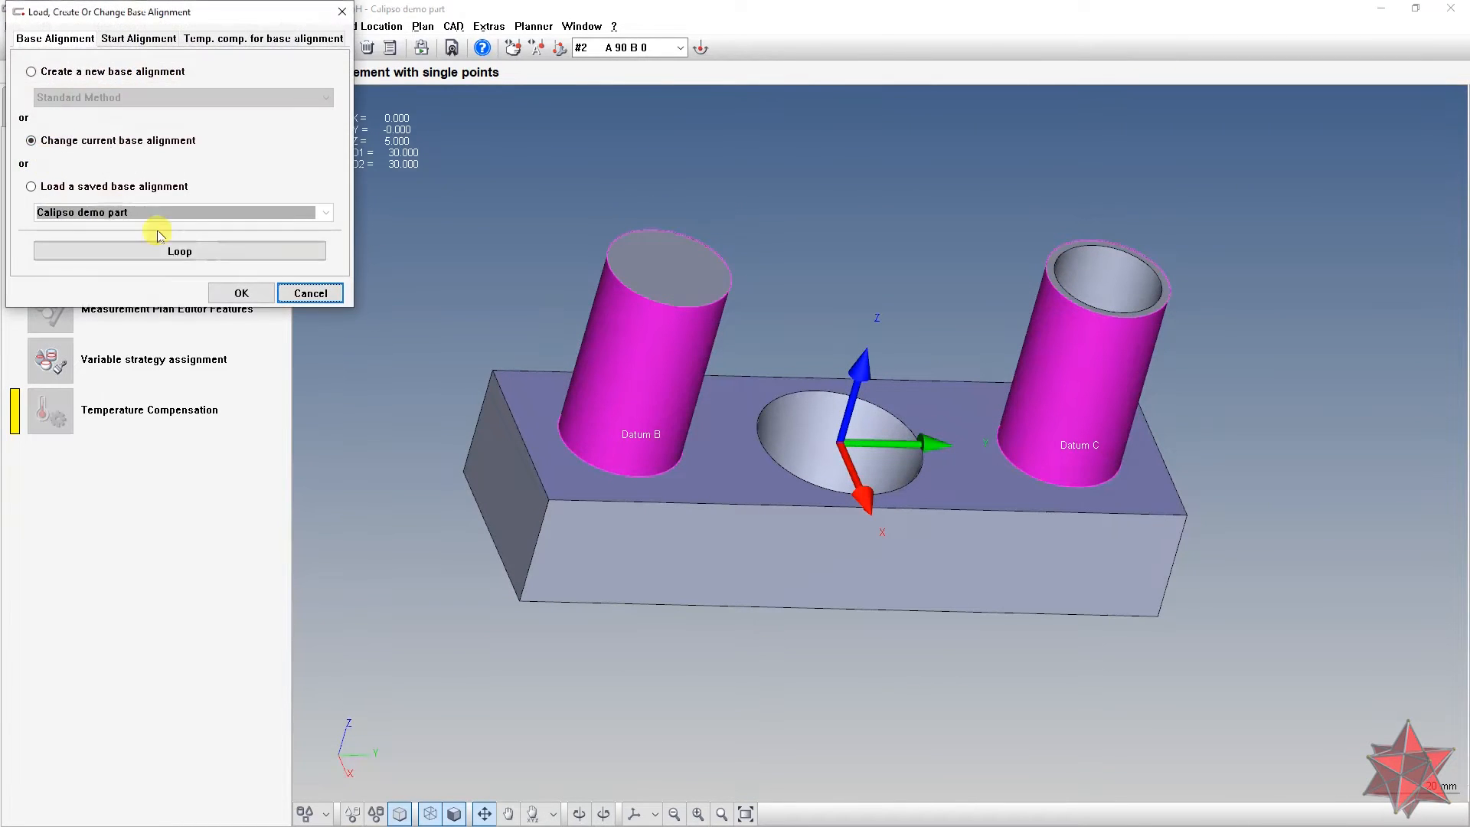
{"action": "left_click", "coordinate": [241, 293]}
{"action": "left_click", "coordinate": [245, 327]}
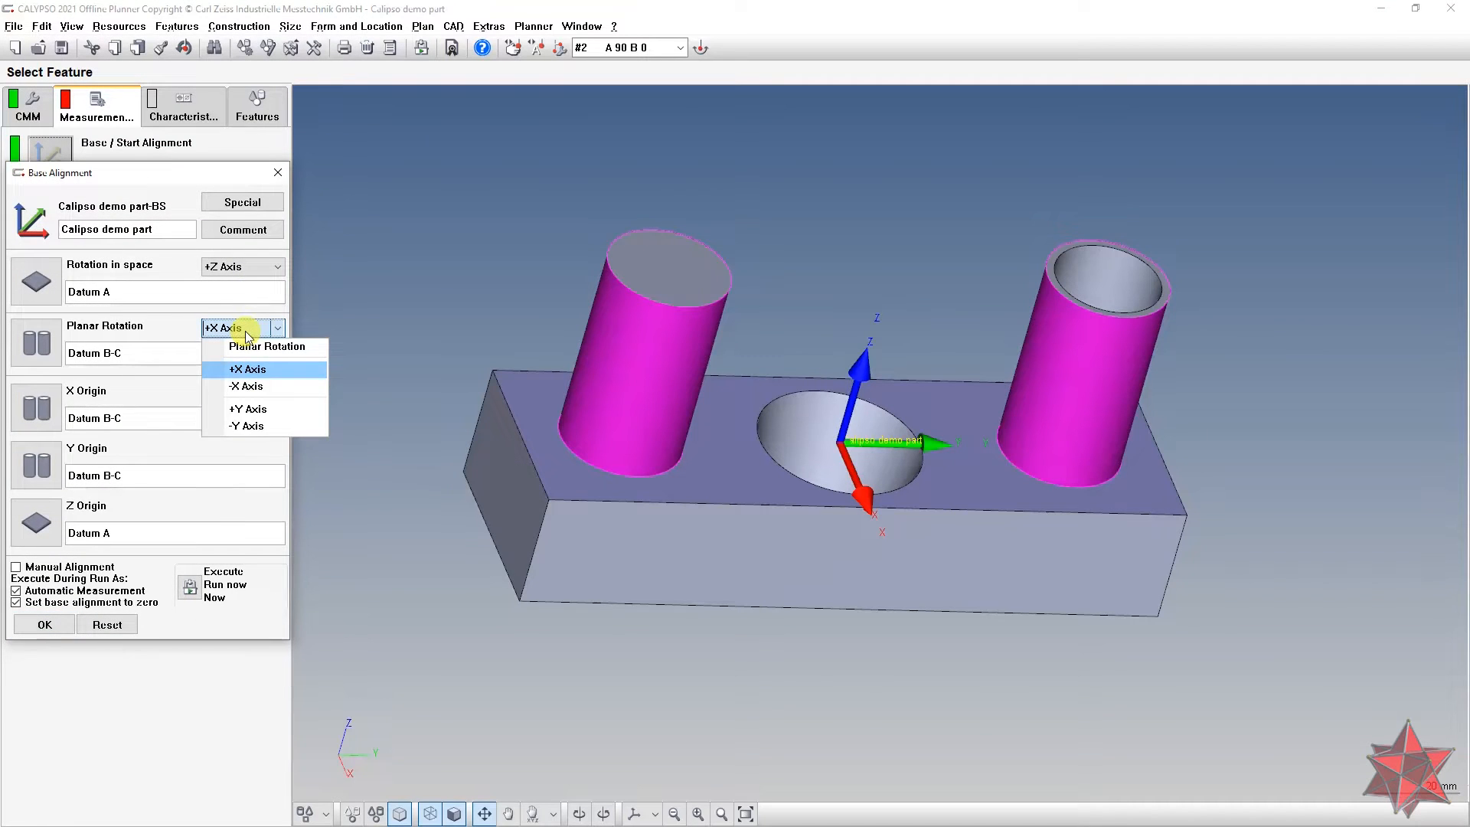
{"action": "left_click", "coordinate": [253, 410]}
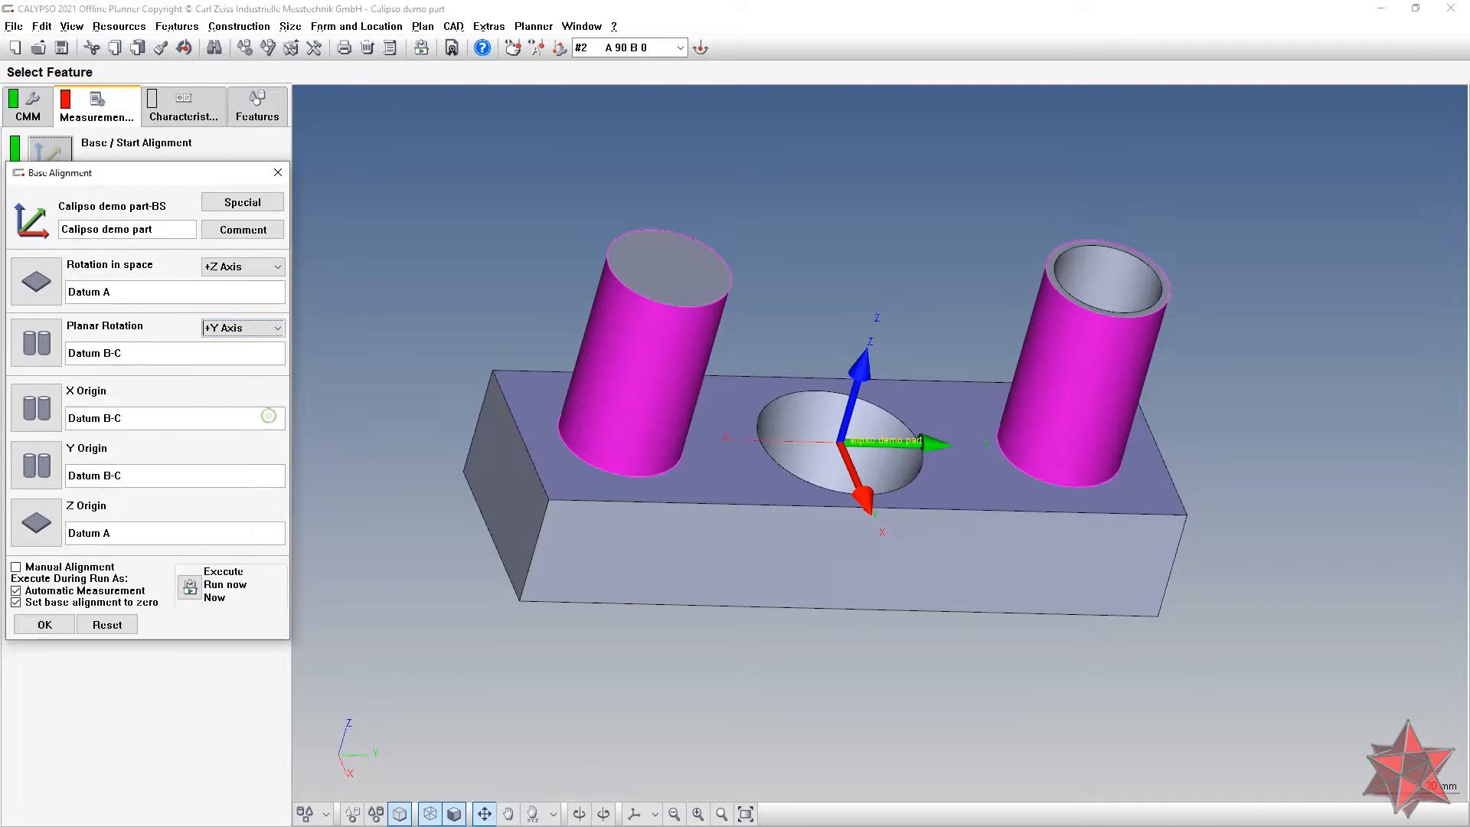
{"action": "left_click", "coordinate": [270, 328]}
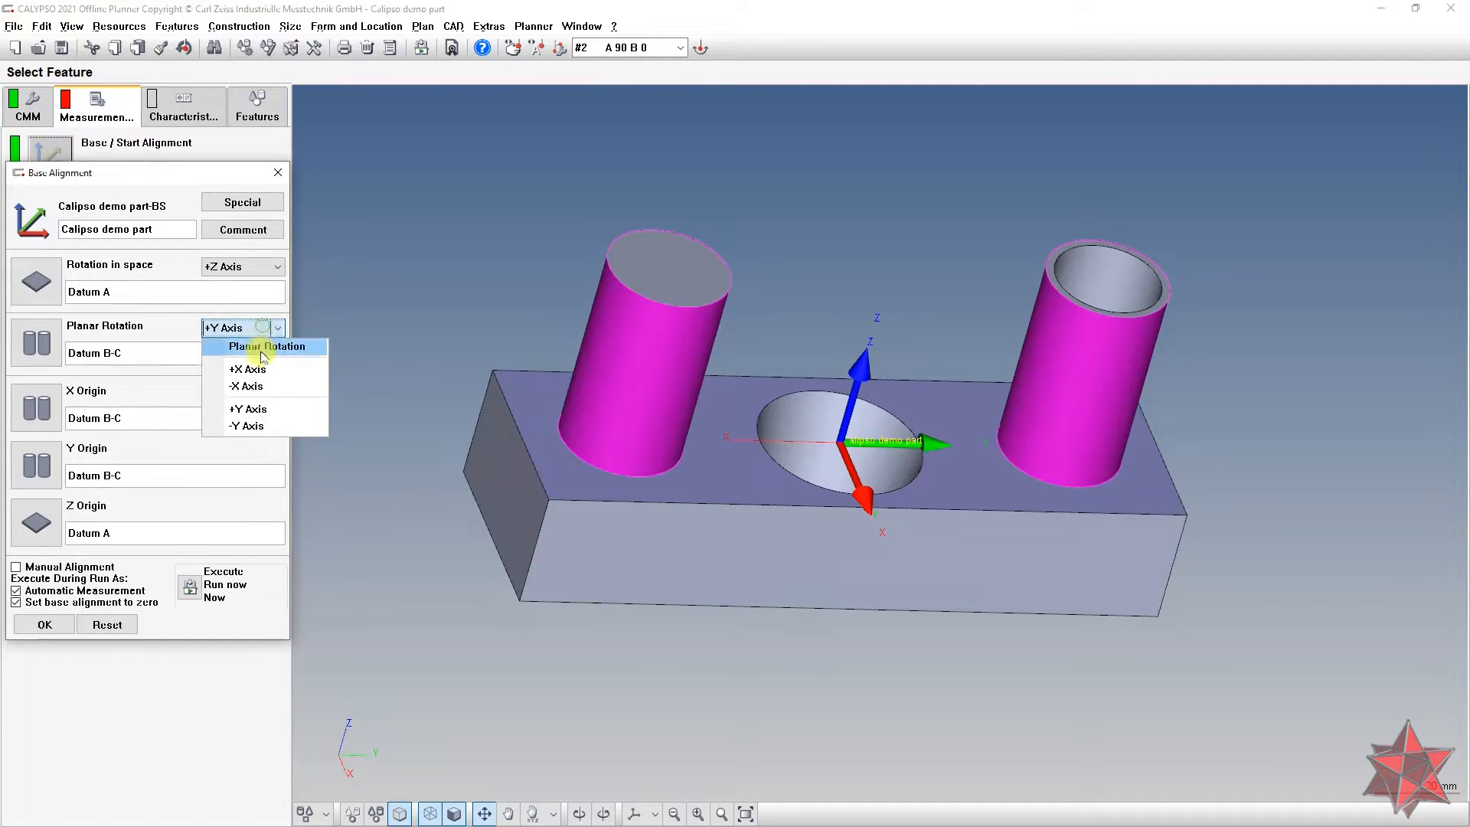
{"action": "left_click", "coordinate": [263, 425]}
{"action": "middle_click_drag", "start_coordinate": [506, 494], "coordinate": [732, 508]}
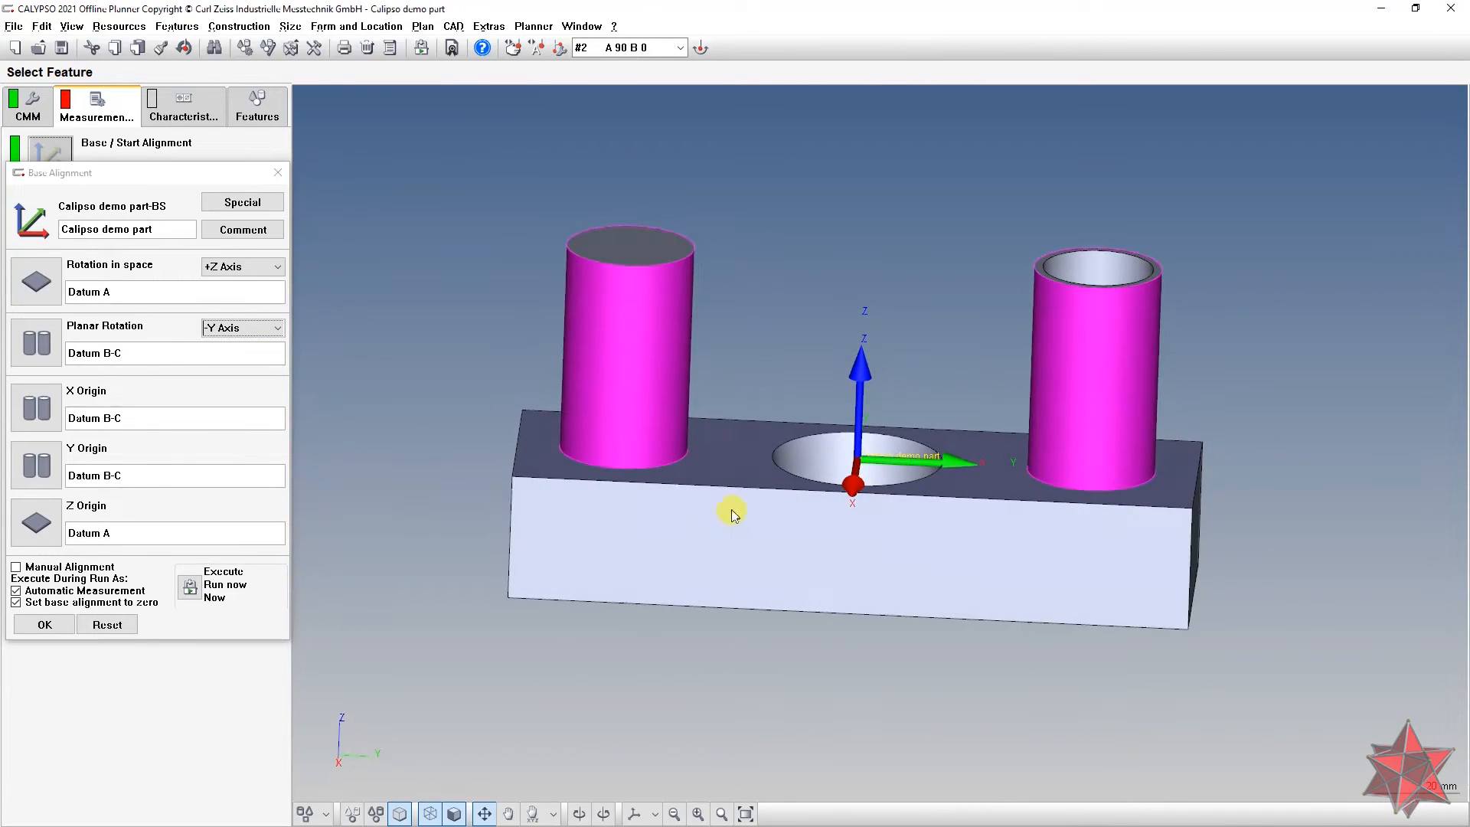
{"action": "left_click", "coordinate": [46, 625]}
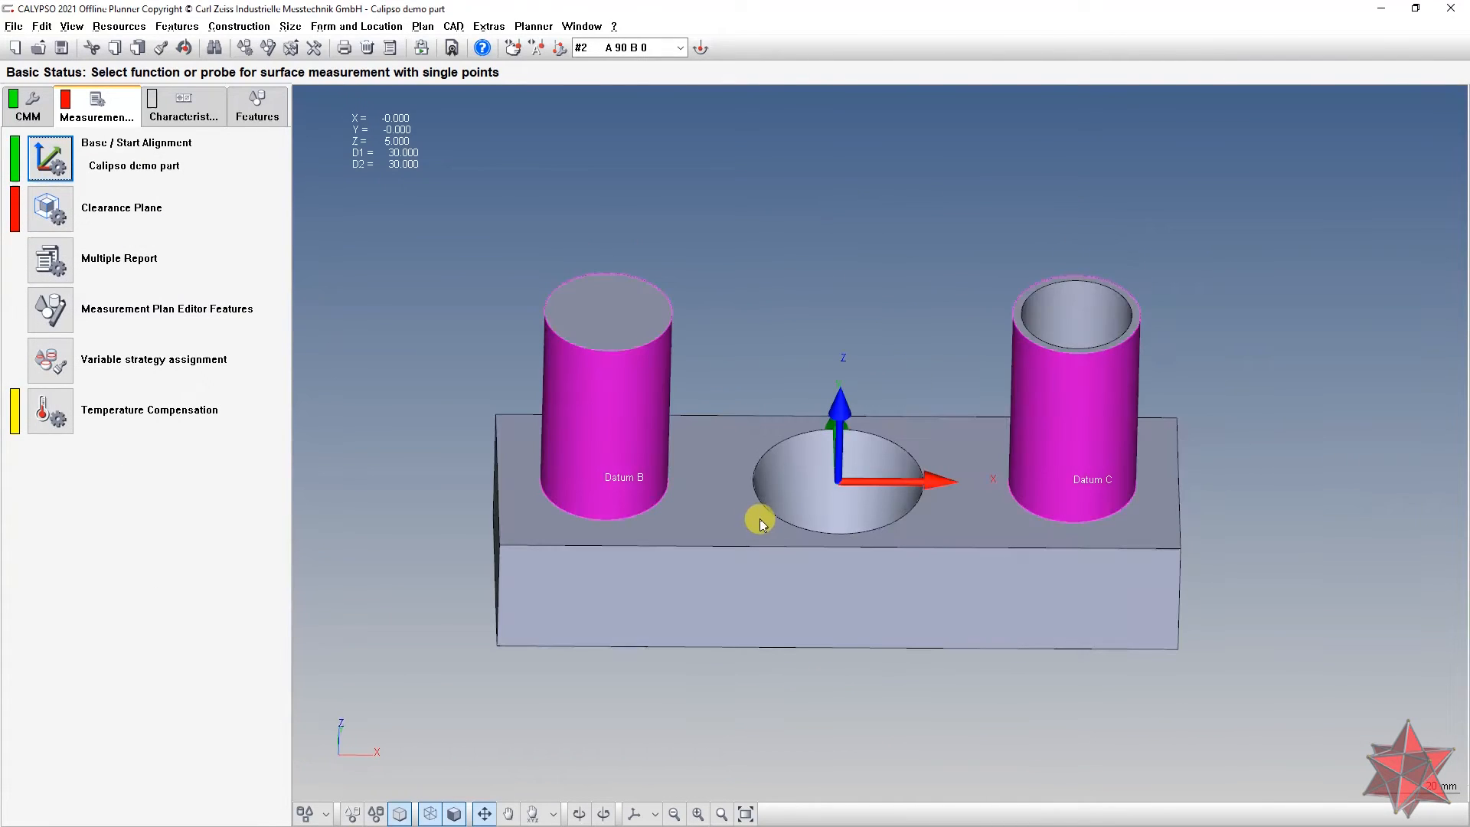
Step: Derive clearance planes from the CAD model with a 10 mm edge distance, updating defined features
{"action": "mouse_move", "coordinate": [783, 526]}
{"action": "right_mouse_down"}
{"action": "mouse_move", "coordinate": [748, 525]}
{"action": "mouse_move", "coordinate": [766, 522]}
{"action": "right_mouse_up"}
{"action": "left_click", "coordinate": [50, 209]}
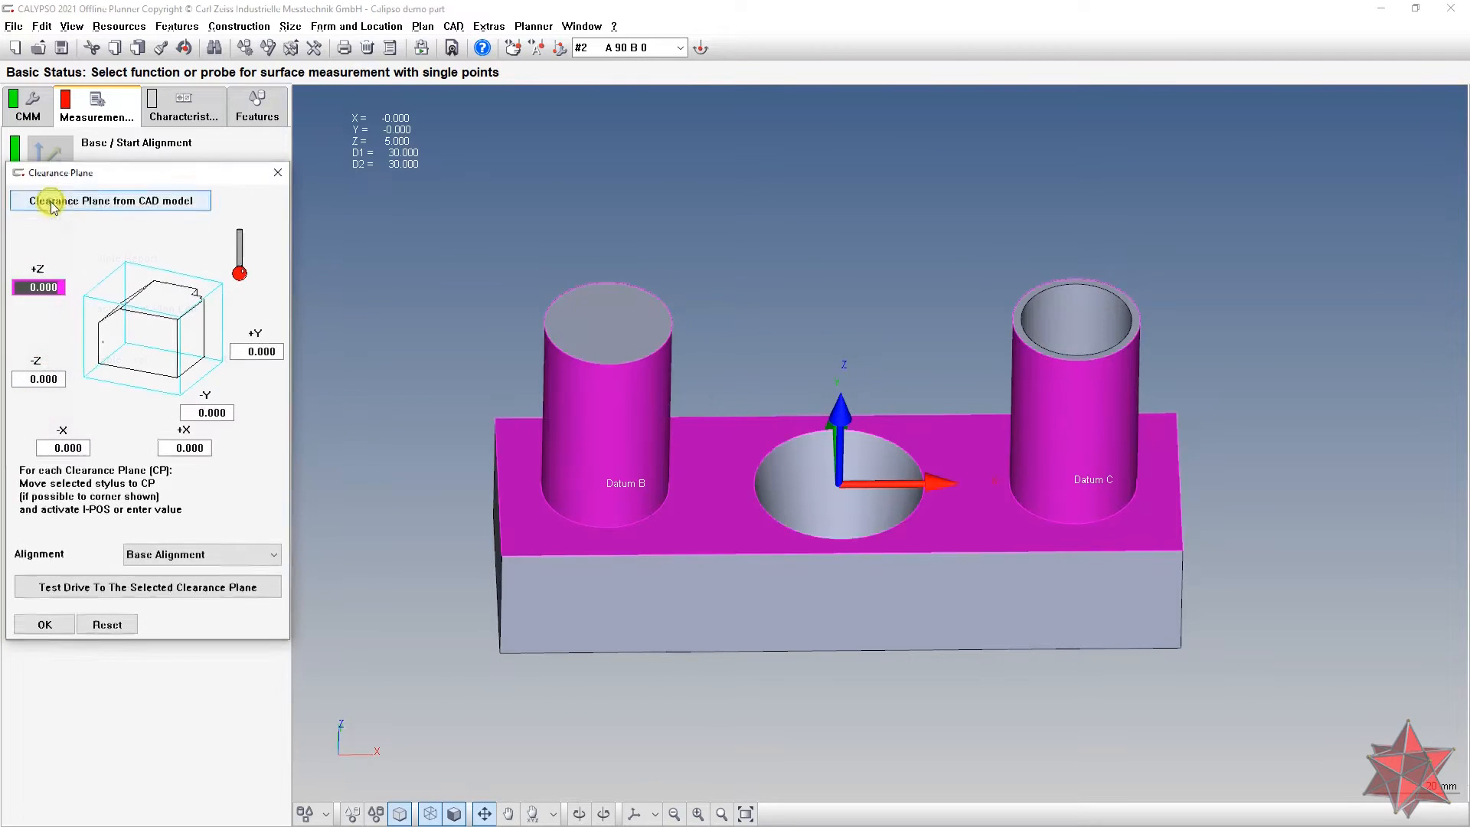
{"action": "mouse_move", "coordinate": [722, 390]}
{"action": "right_mouse_down"}
{"action": "mouse_move", "coordinate": [741, 390]}
{"action": "mouse_move", "coordinate": [718, 376]}
{"action": "right_mouse_up"}
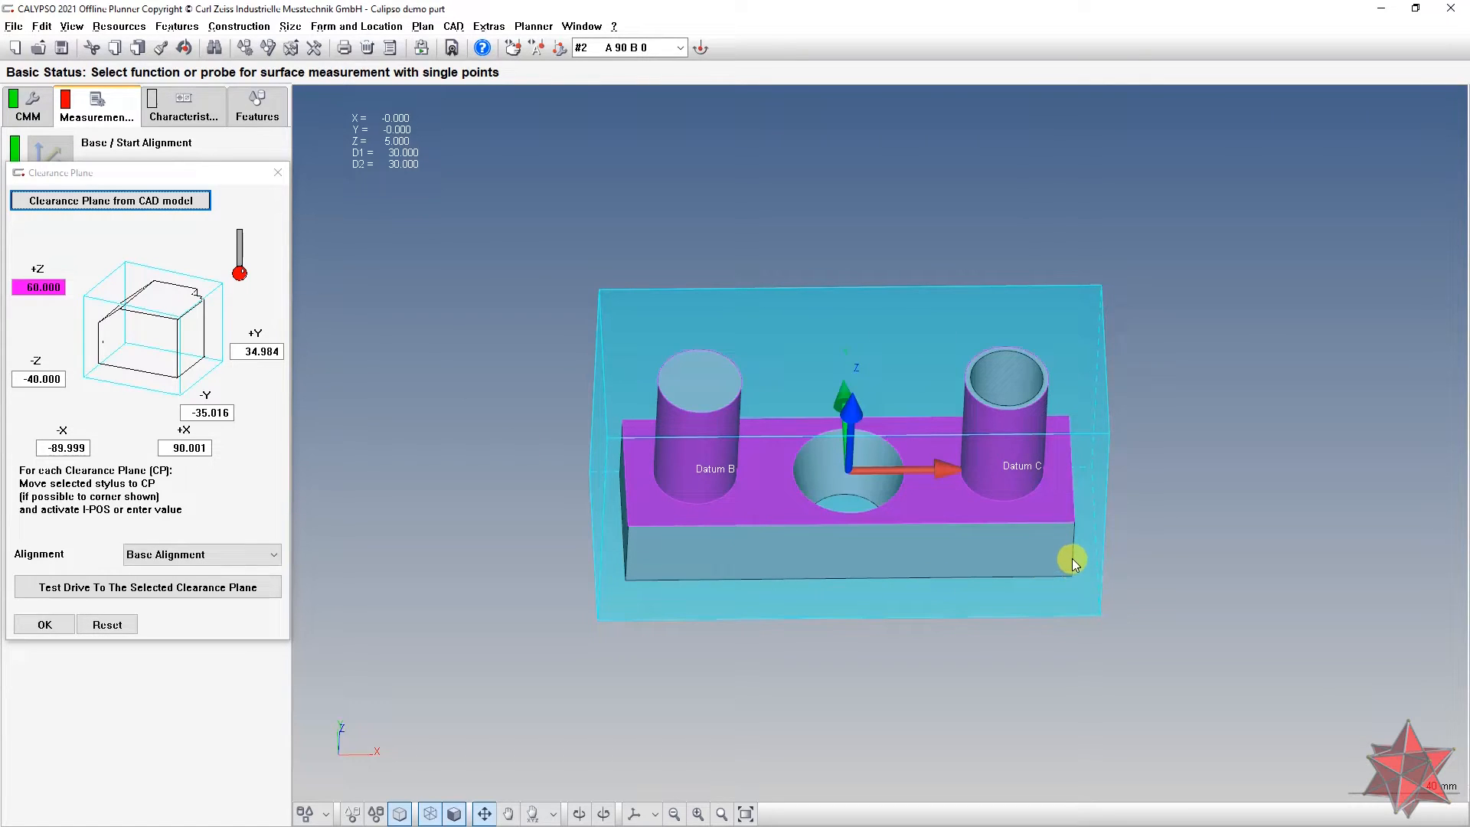
{"action": "right_click_drag", "start_coordinate": [1074, 557], "coordinate": [1040, 579]}
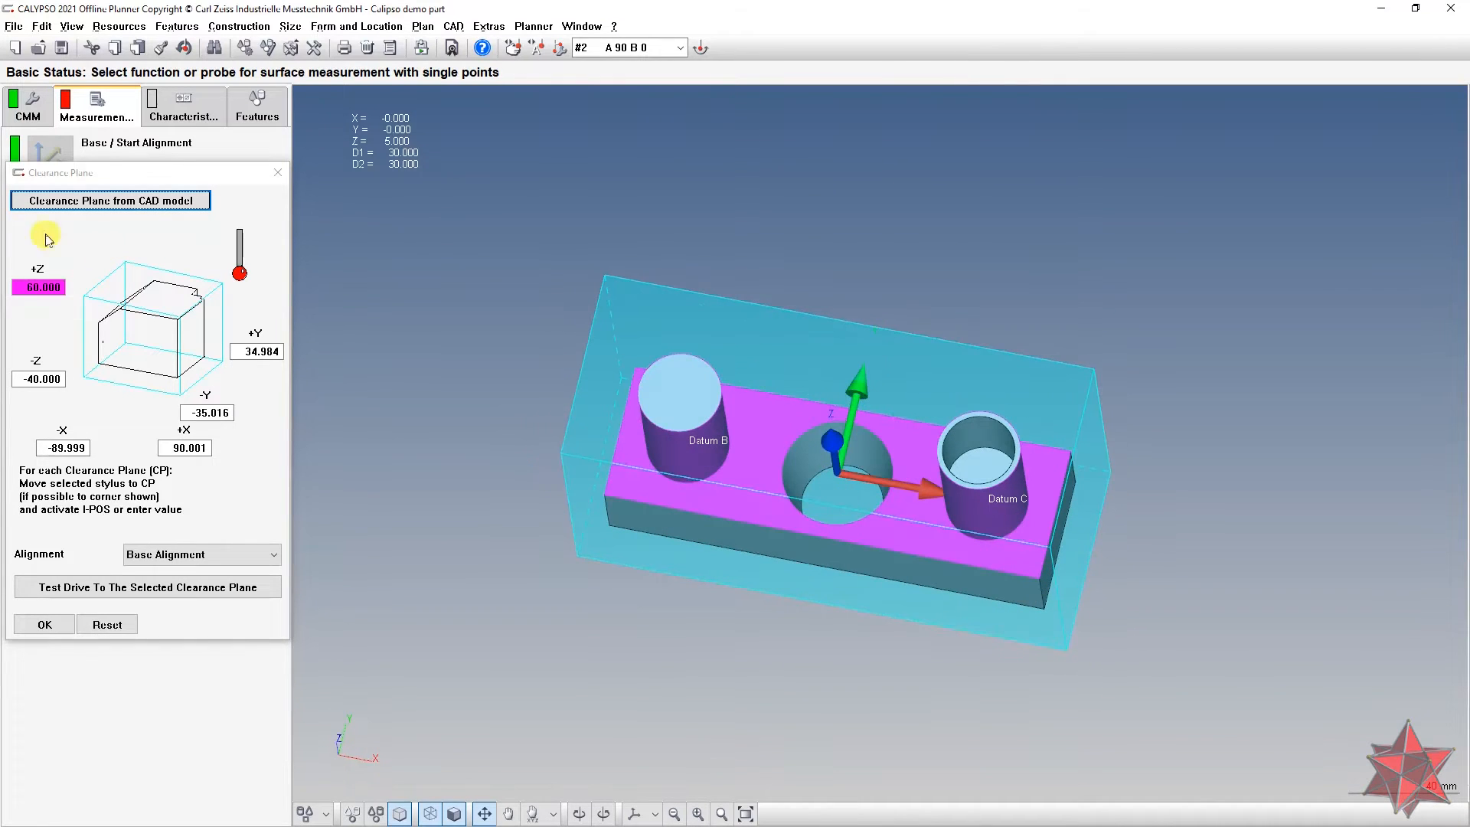
{"action": "left_click", "coordinate": [91, 205]}
{"action": "left_click_drag", "start_coordinate": [115, 144], "coordinate": [253, 143]}
{"action": "left_click", "coordinate": [233, 230]}
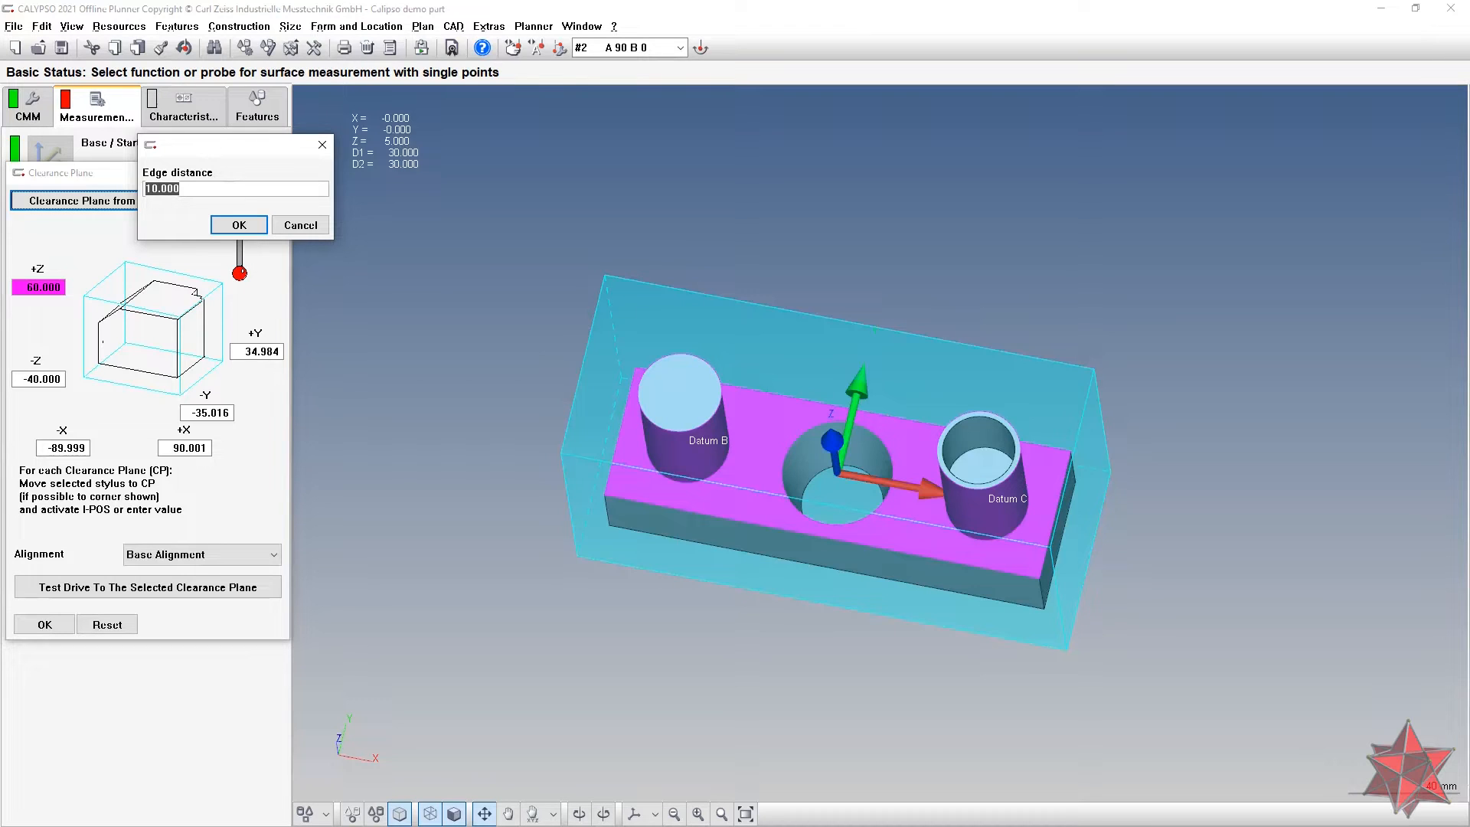
{"action": "double_click", "coordinate": [184, 189]}
{"action": "key", "text": "Return"}
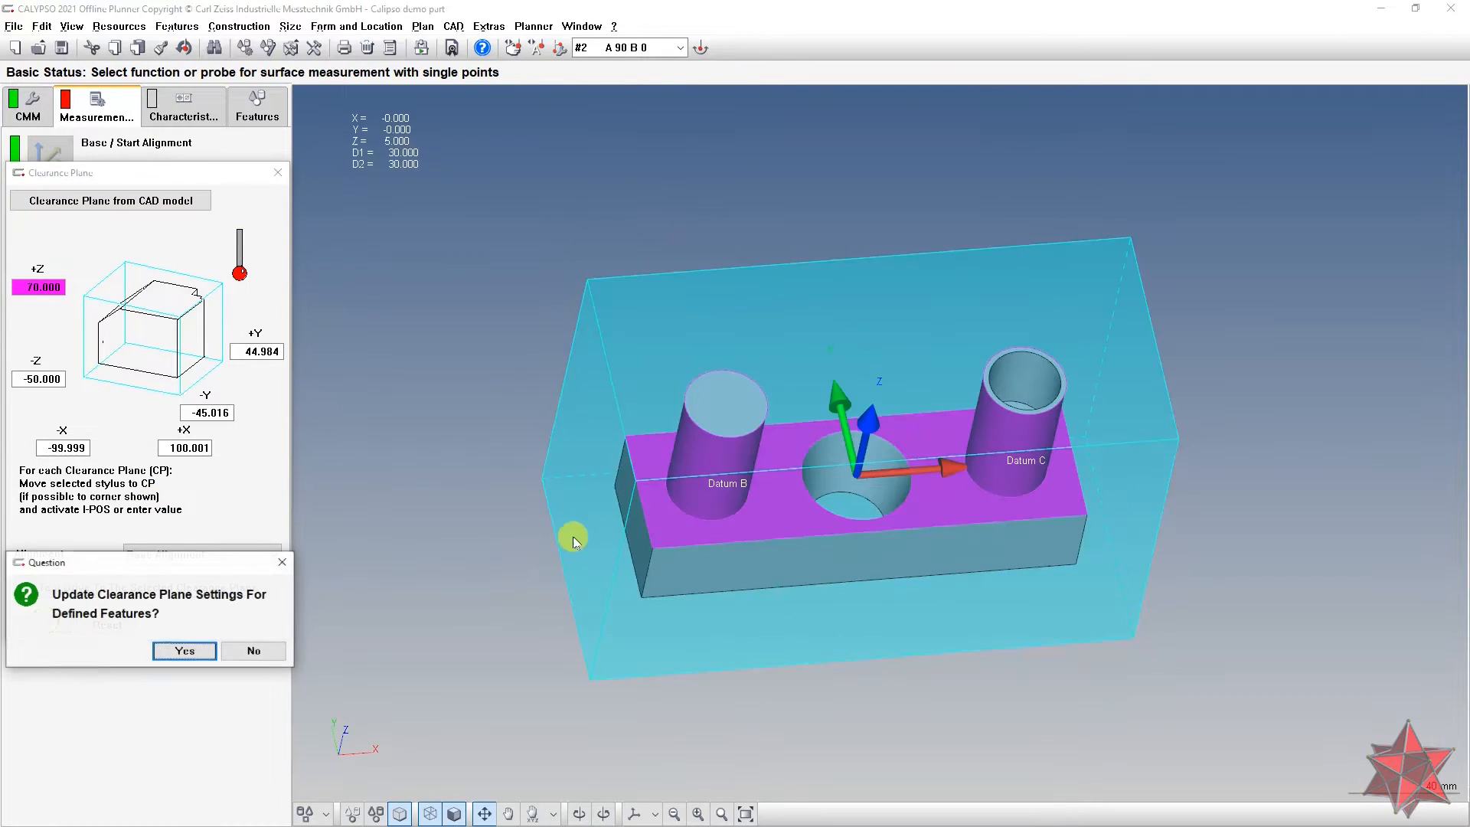
{"action": "left_click", "coordinate": [201, 650]}
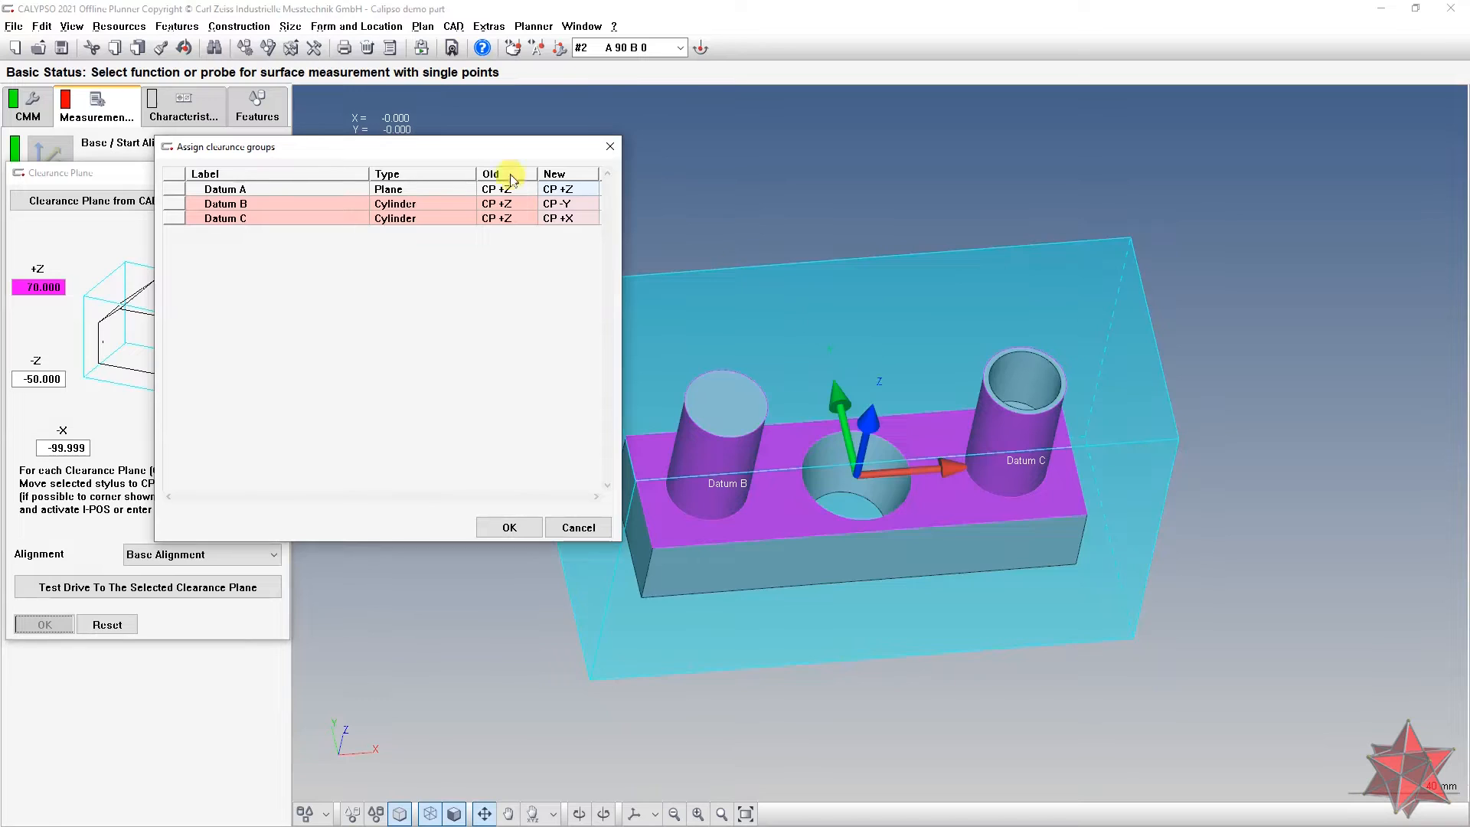
Step: Review clearance groups Datum A CP +Z, Datum B CP -Y, Datum C CP +X, then close
{"action": "left_click", "coordinate": [580, 191]}
{"action": "left_click", "coordinate": [587, 205]}
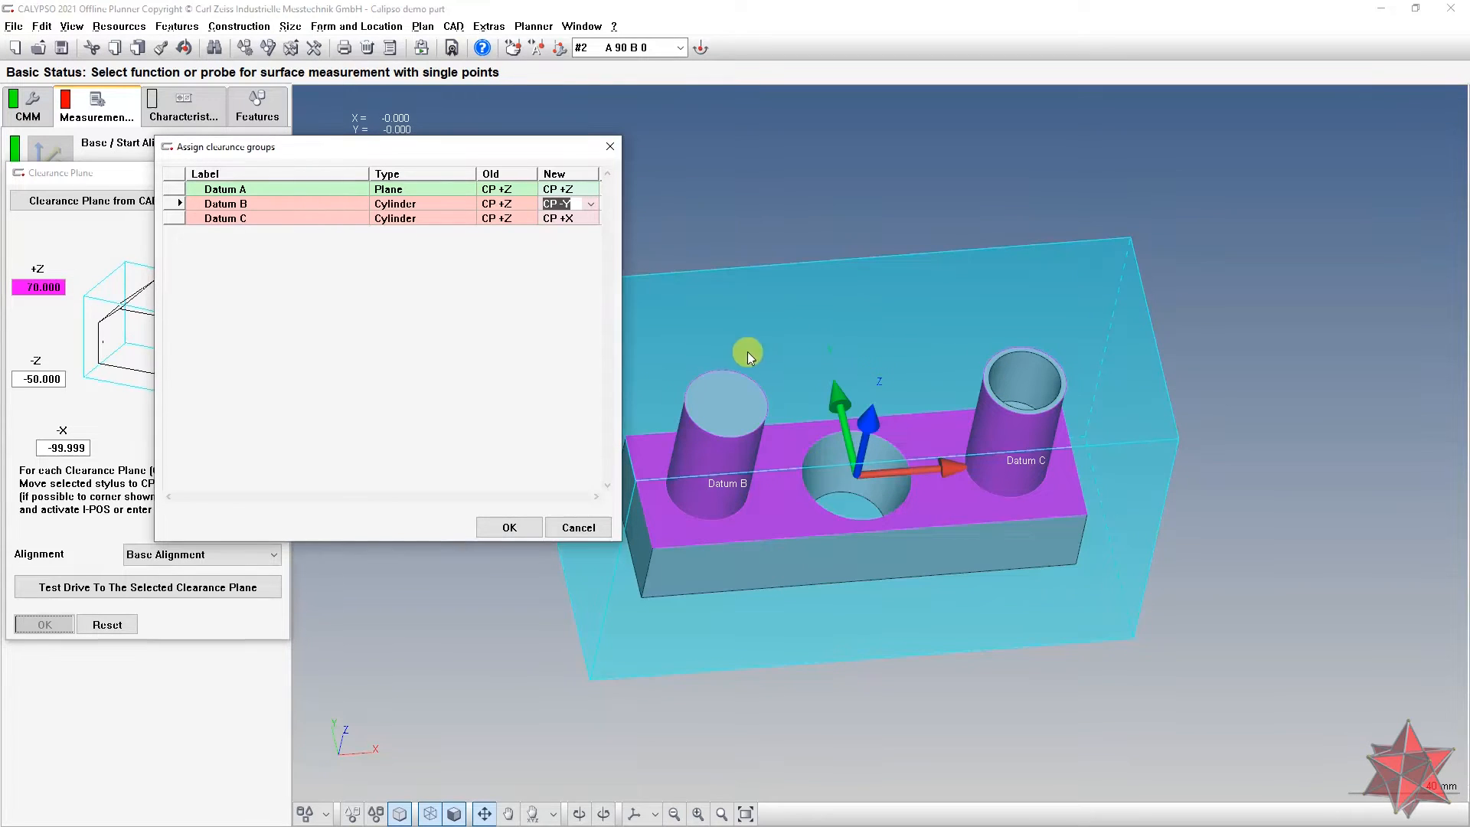
{"action": "key", "text": "Return"}
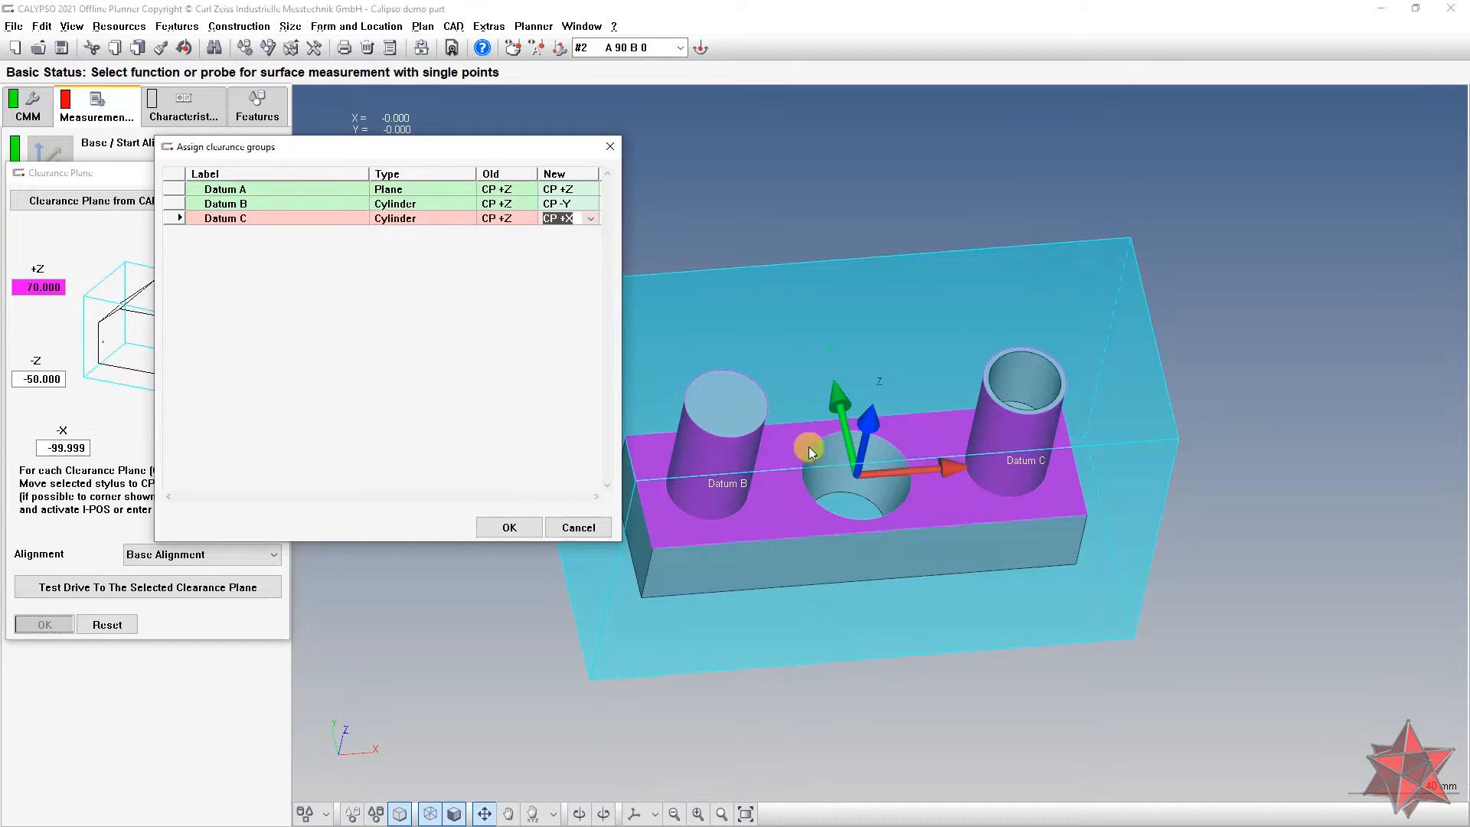
{"action": "left_click", "coordinate": [579, 527]}
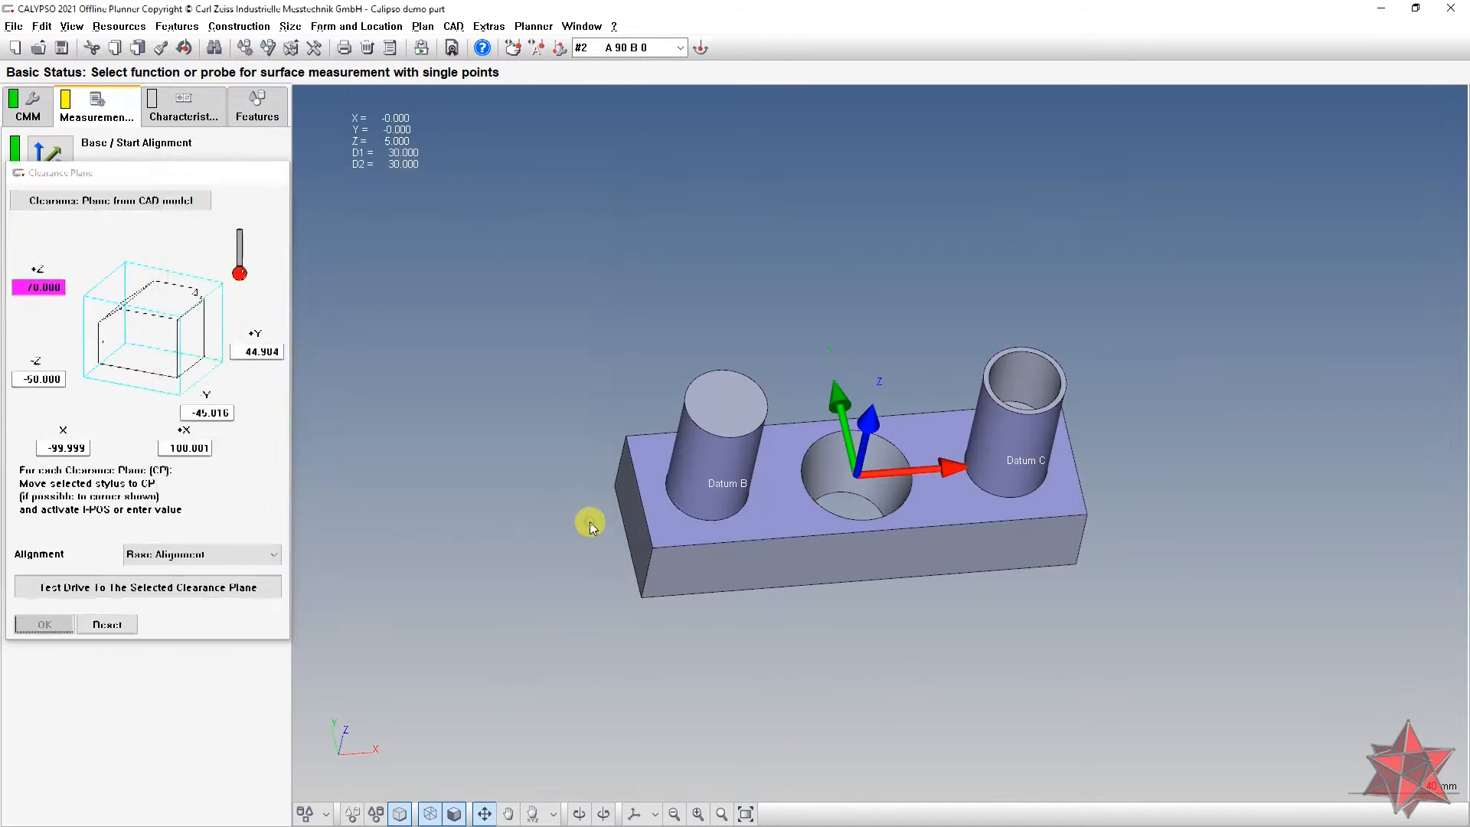
Step: Open the Datum A plane feature from the features list to view its nominal values
{"action": "middle_click_drag", "start_coordinate": [965, 639], "coordinate": [940, 583]}
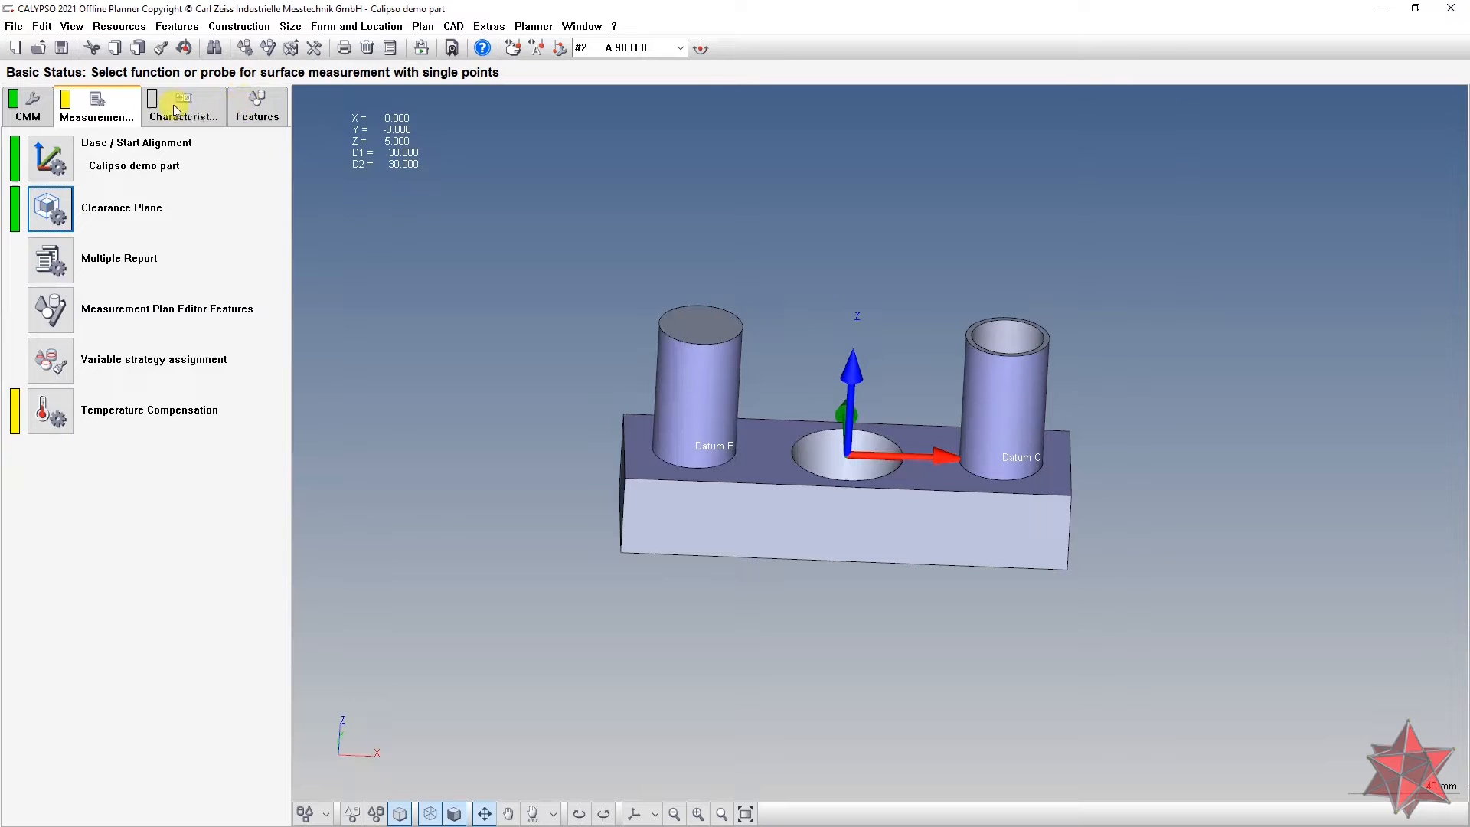
{"action": "left_click", "coordinate": [245, 107]}
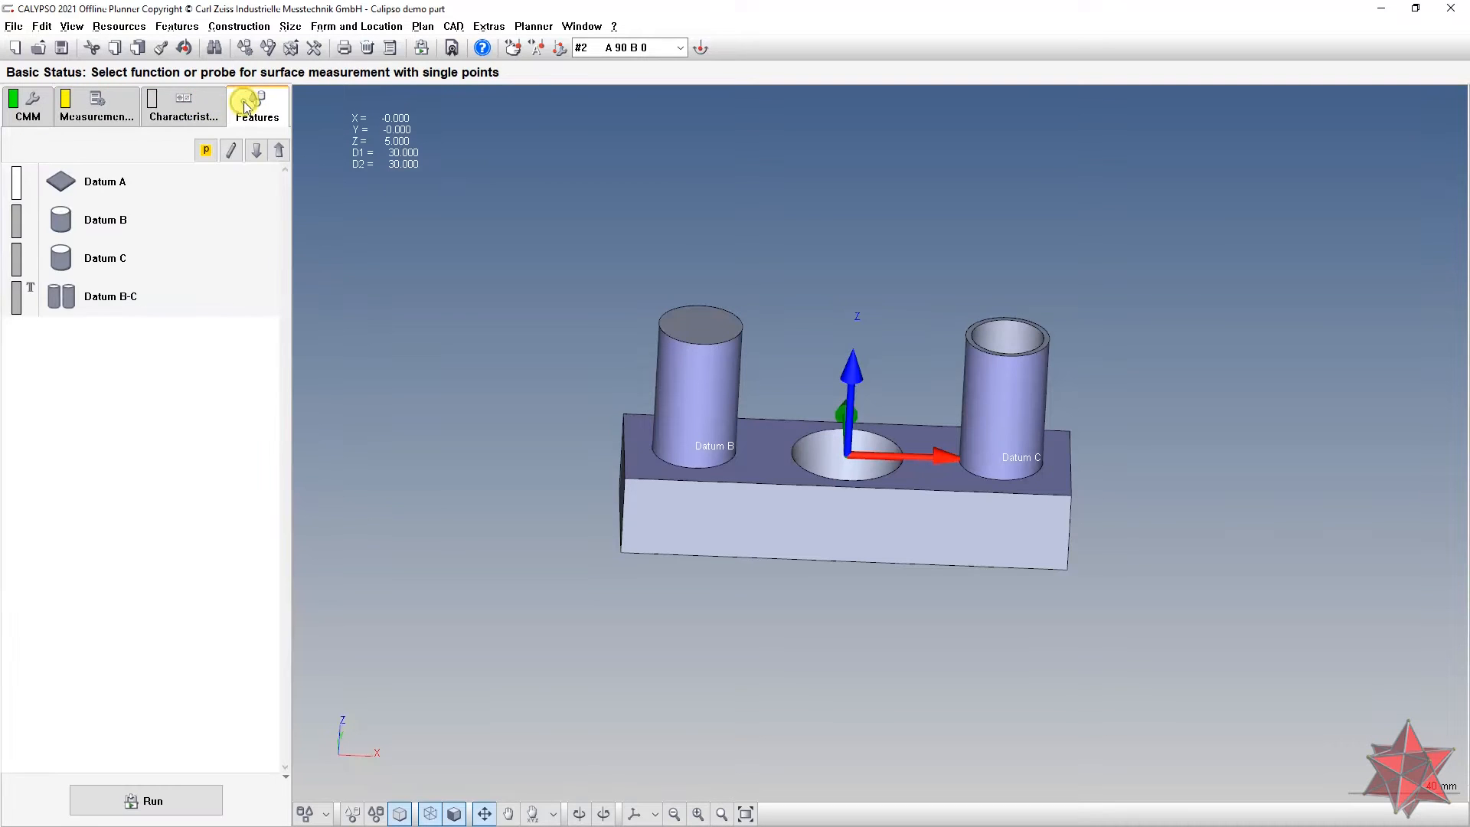
{"action": "middle_click_drag", "start_coordinate": [833, 397], "coordinate": [843, 432]}
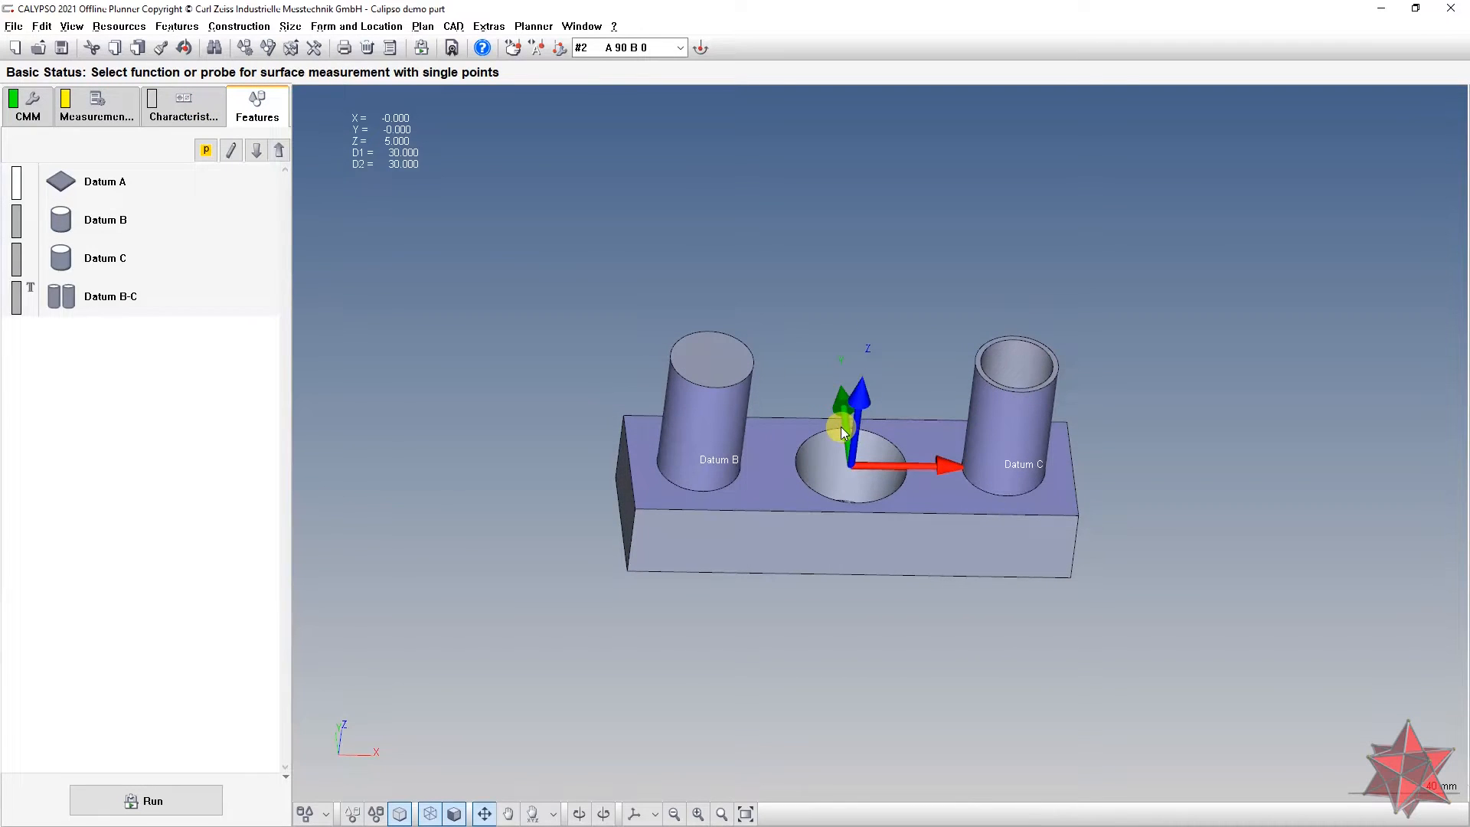
{"action": "left_click", "coordinate": [149, 176]}
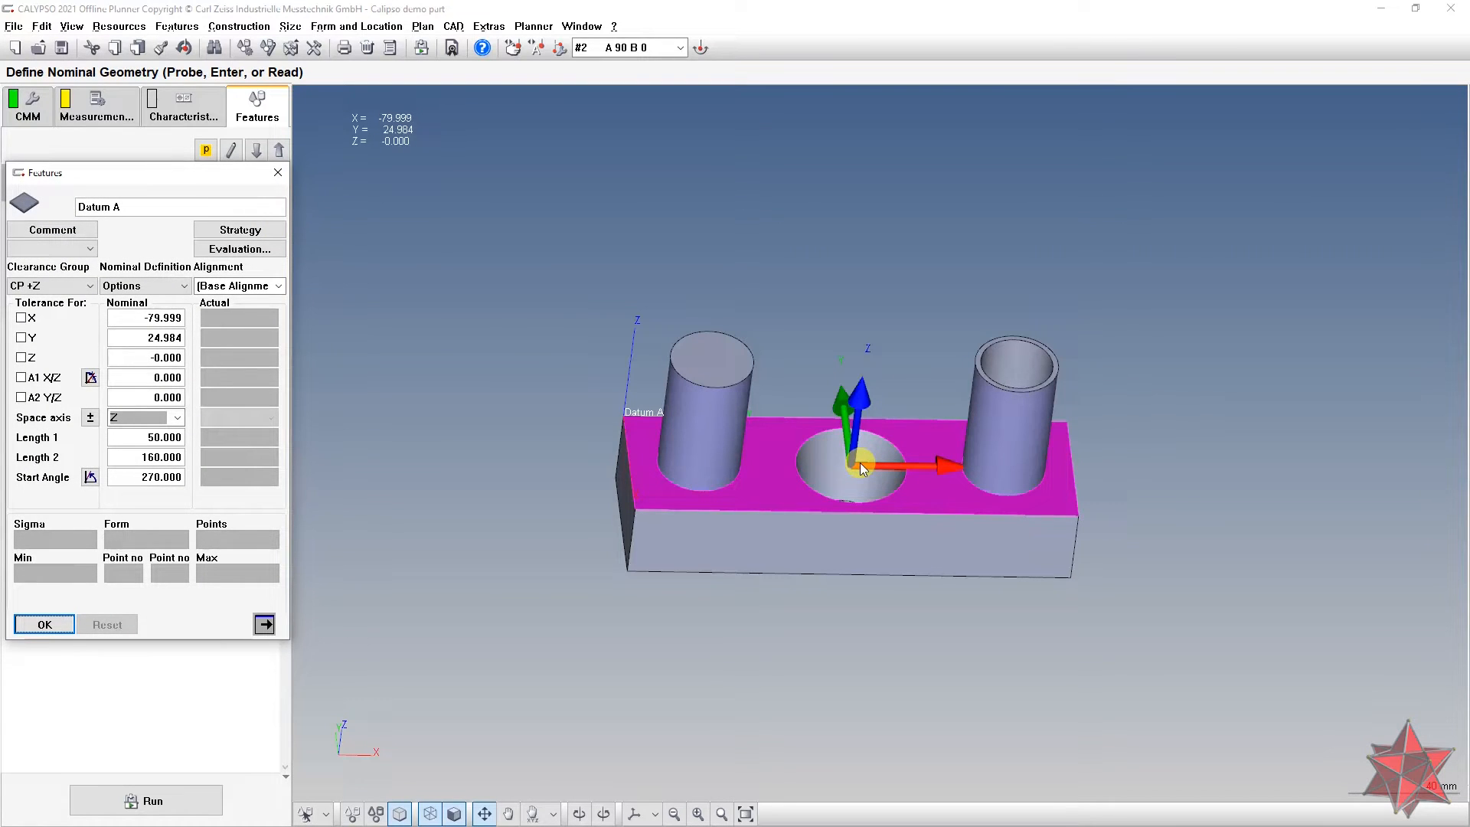
{"action": "middle_click_drag", "start_coordinate": [861, 462], "coordinate": [842, 440]}
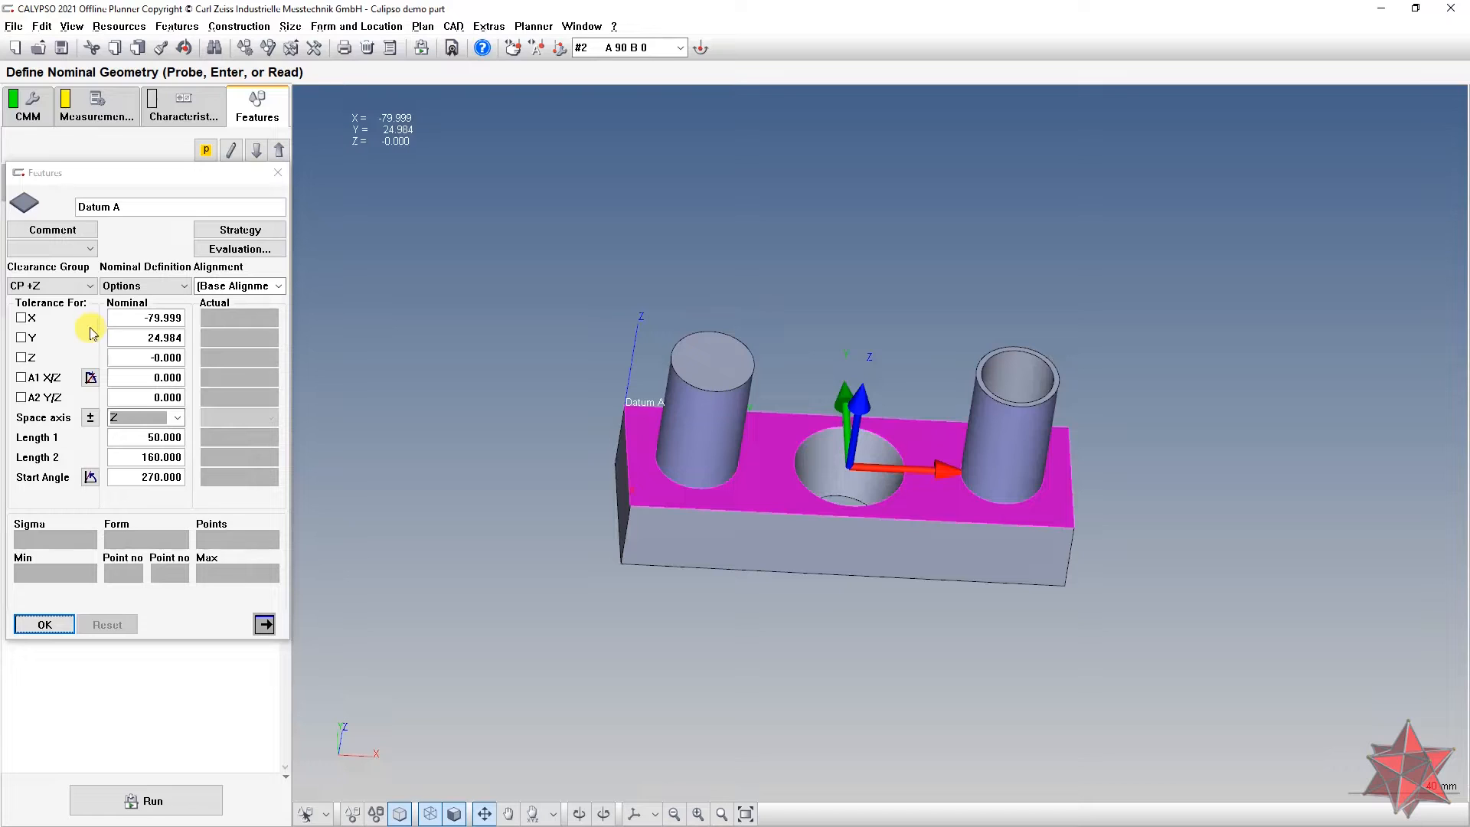
{"action": "left_click", "coordinate": [133, 353]}
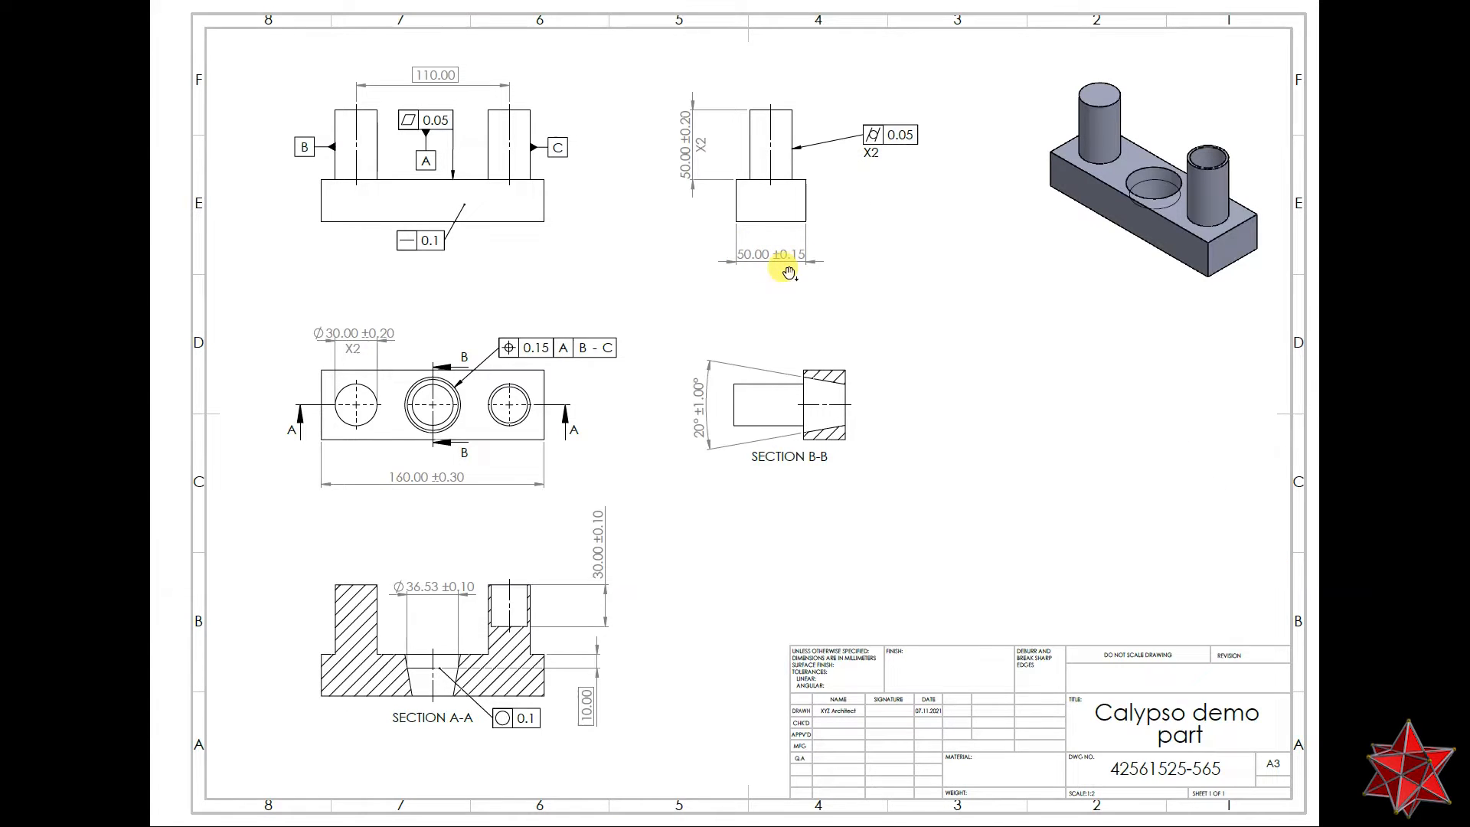
Step: Return from the part drawing to CALYPSO's Datum A feature window
{"action": "key", "text": "alt+Tab"}
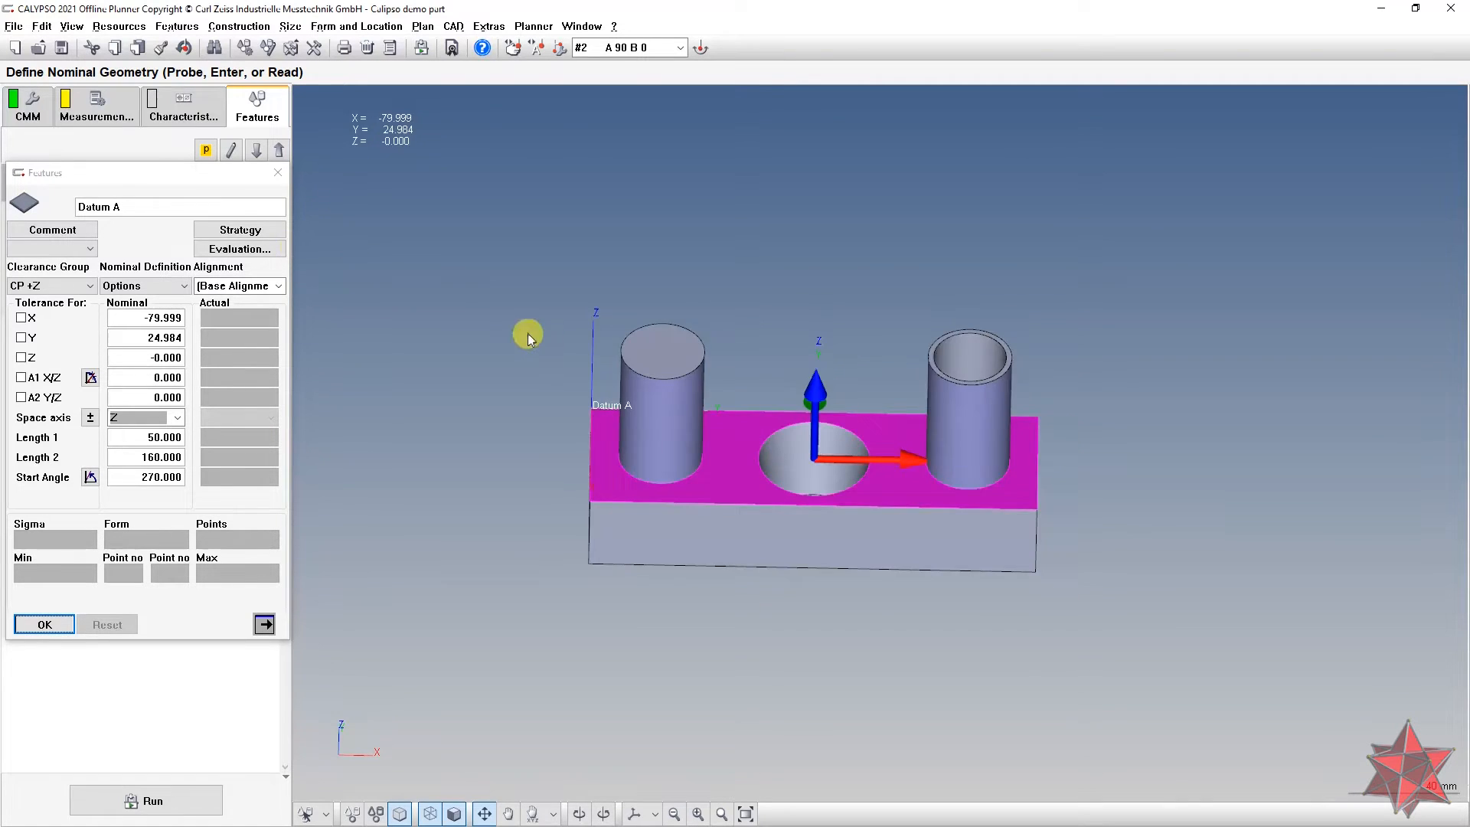
Step: Generate multi-polyline scan paths for Datum A at 2 mm from the edges
{"action": "left_click_drag", "start_coordinate": [546, 342], "coordinate": [541, 389]}
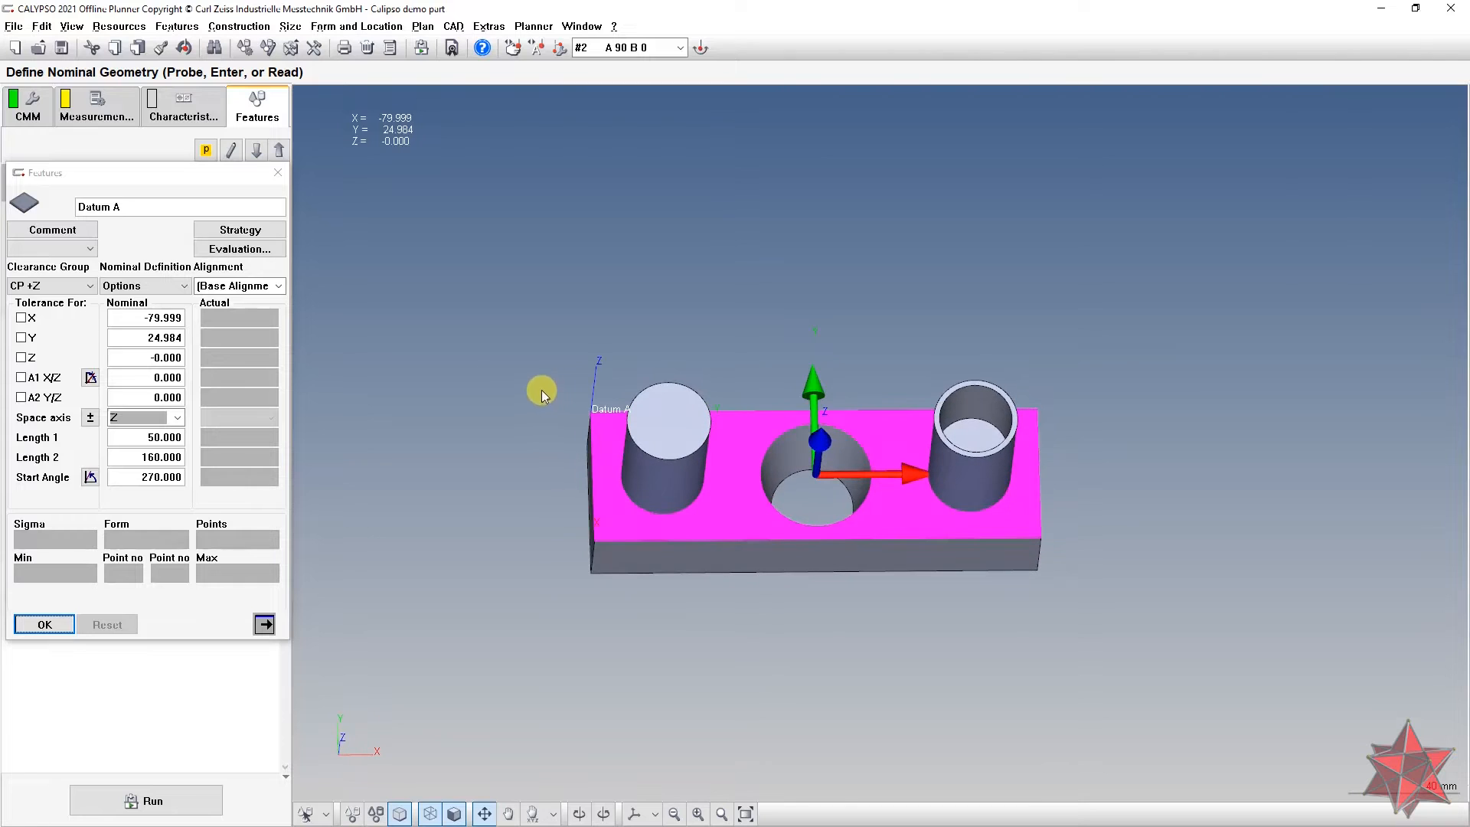
{"action": "left_click", "coordinate": [249, 230]}
{"action": "left_click", "coordinate": [151, 252]}
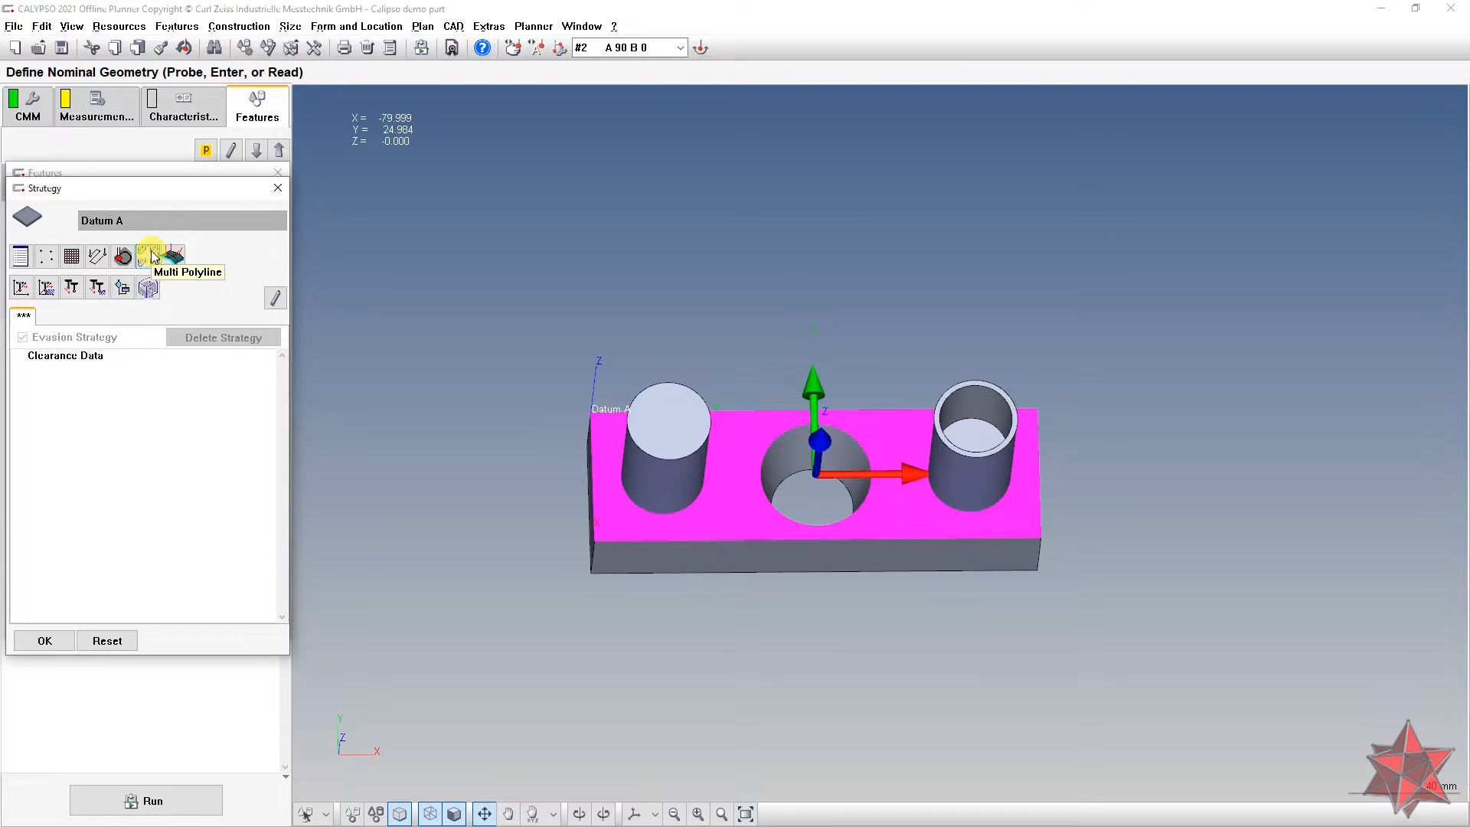
{"action": "left_click", "coordinate": [151, 256]}
{"action": "left_click_drag", "start_coordinate": [144, 197], "coordinate": [177, 174]}
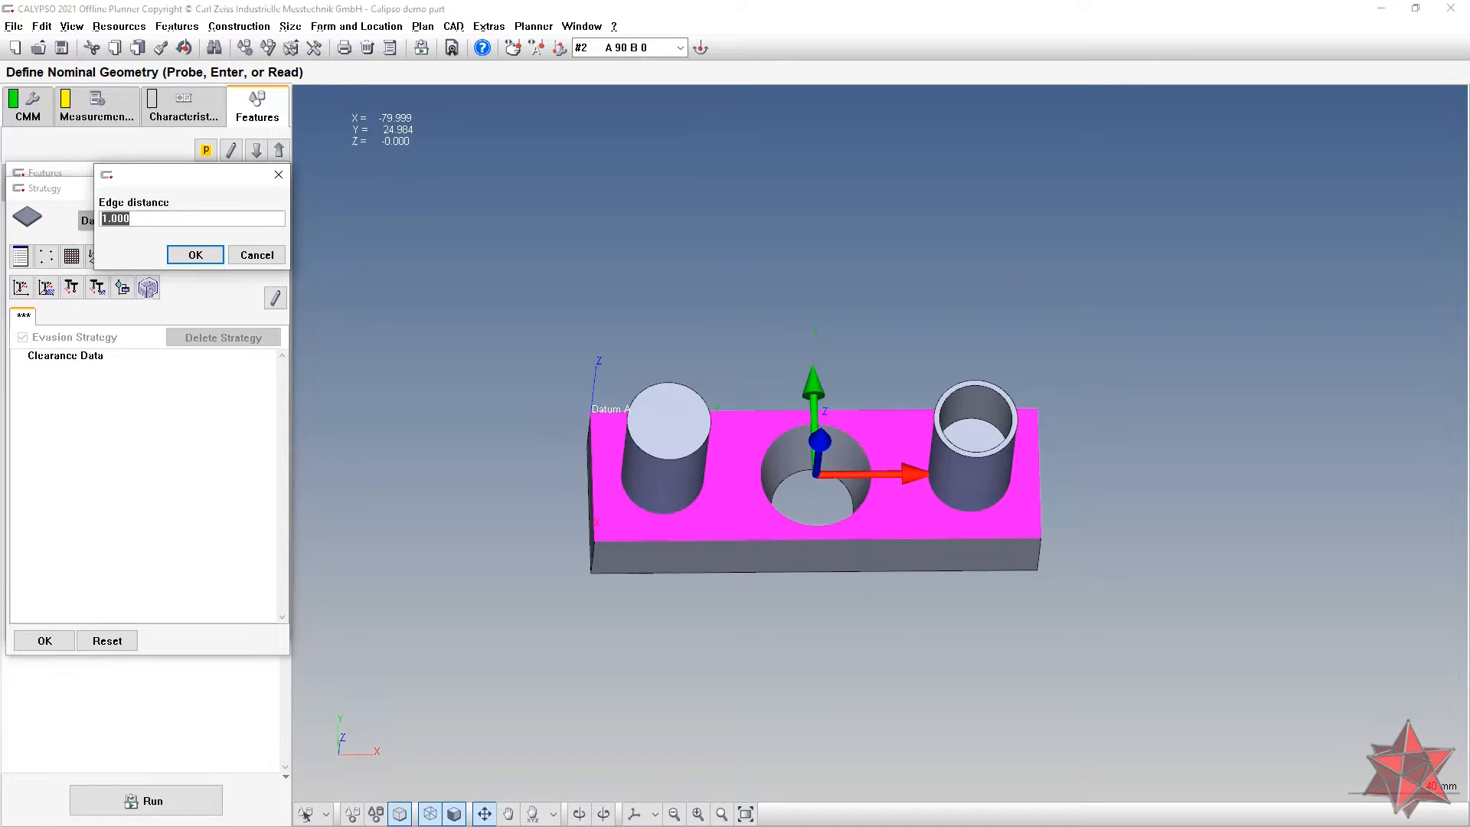
{"action": "type", "text": "2"}
{"action": "left_click", "coordinate": [196, 255]}
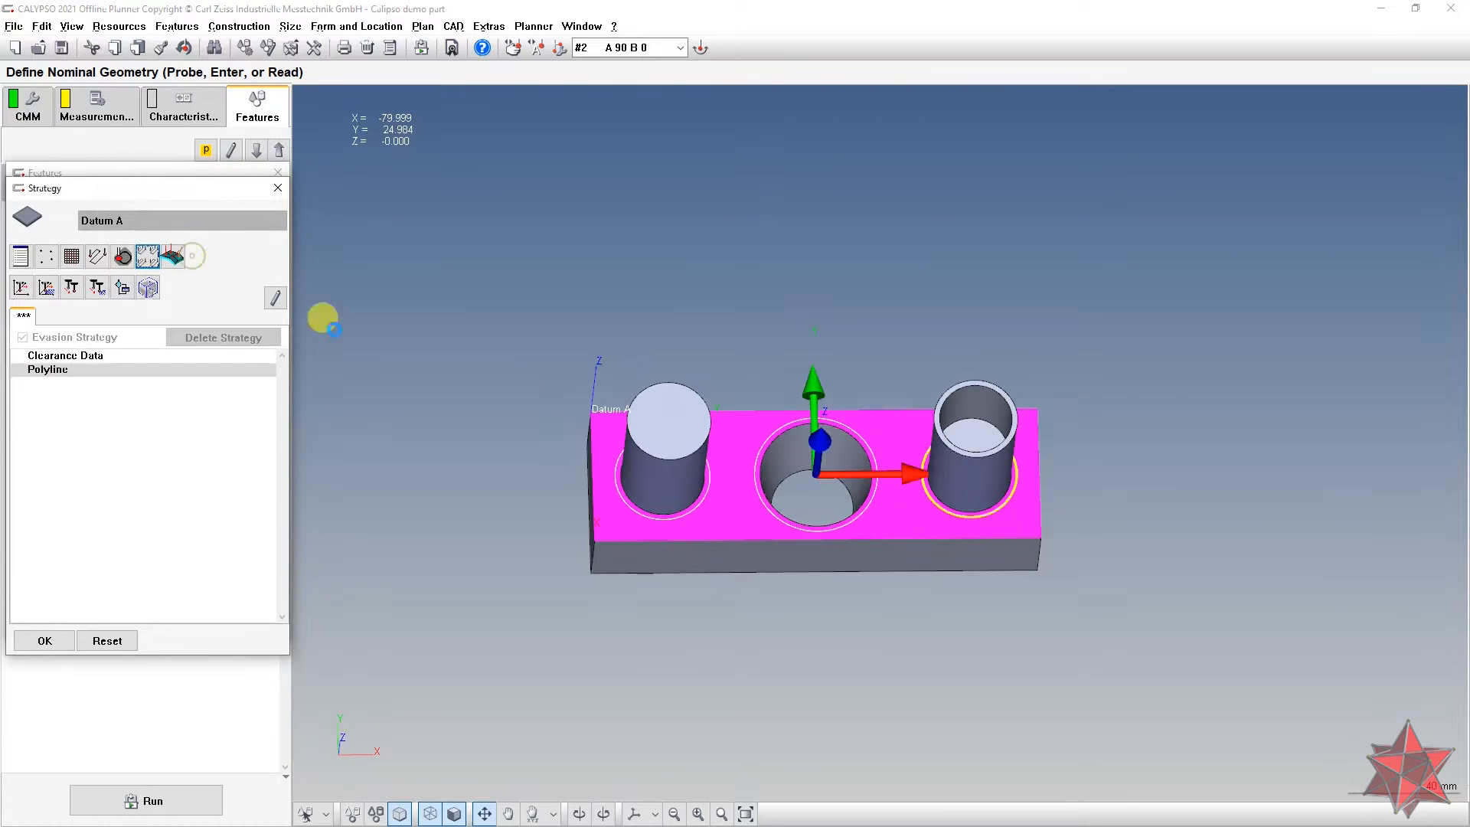
Step: Inspect the four generated polylines, then select and delete all four
{"action": "left_click_drag", "start_coordinate": [615, 411], "coordinate": [625, 443]}
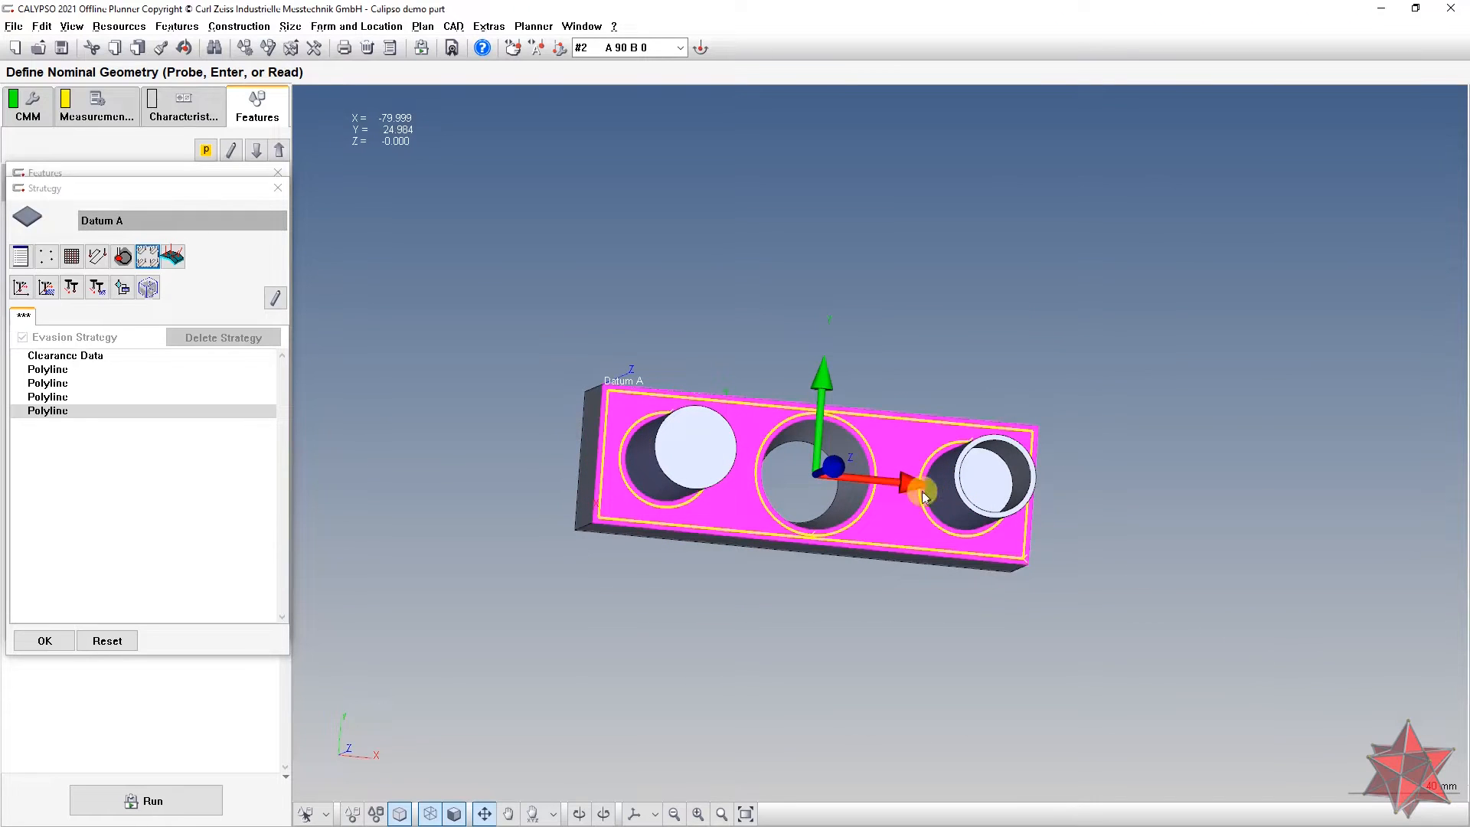
{"action": "left_click_drag", "start_coordinate": [944, 460], "coordinate": [860, 504]}
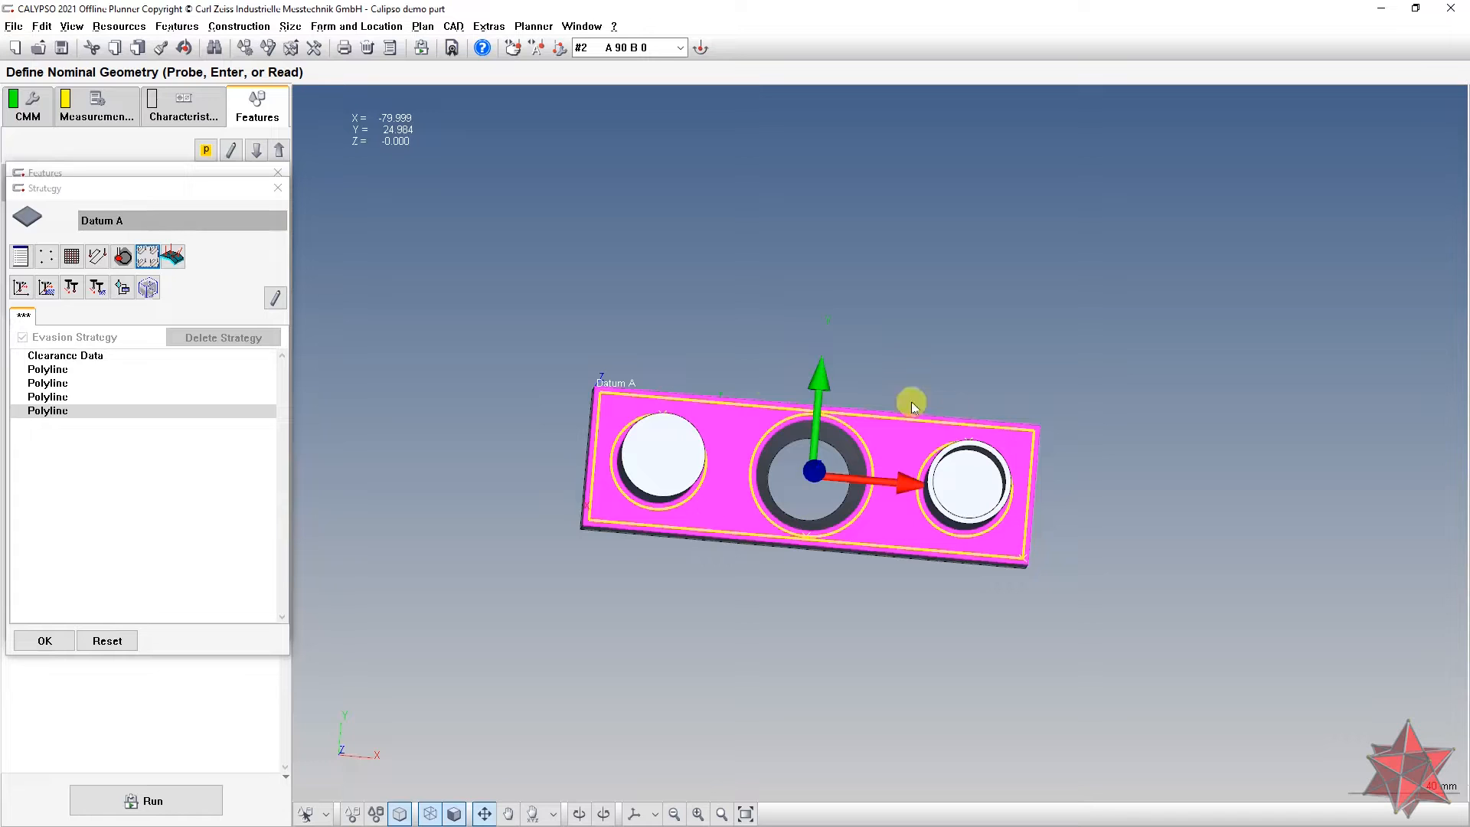
{"action": "left_click_drag", "start_coordinate": [1055, 457], "coordinate": [933, 407]}
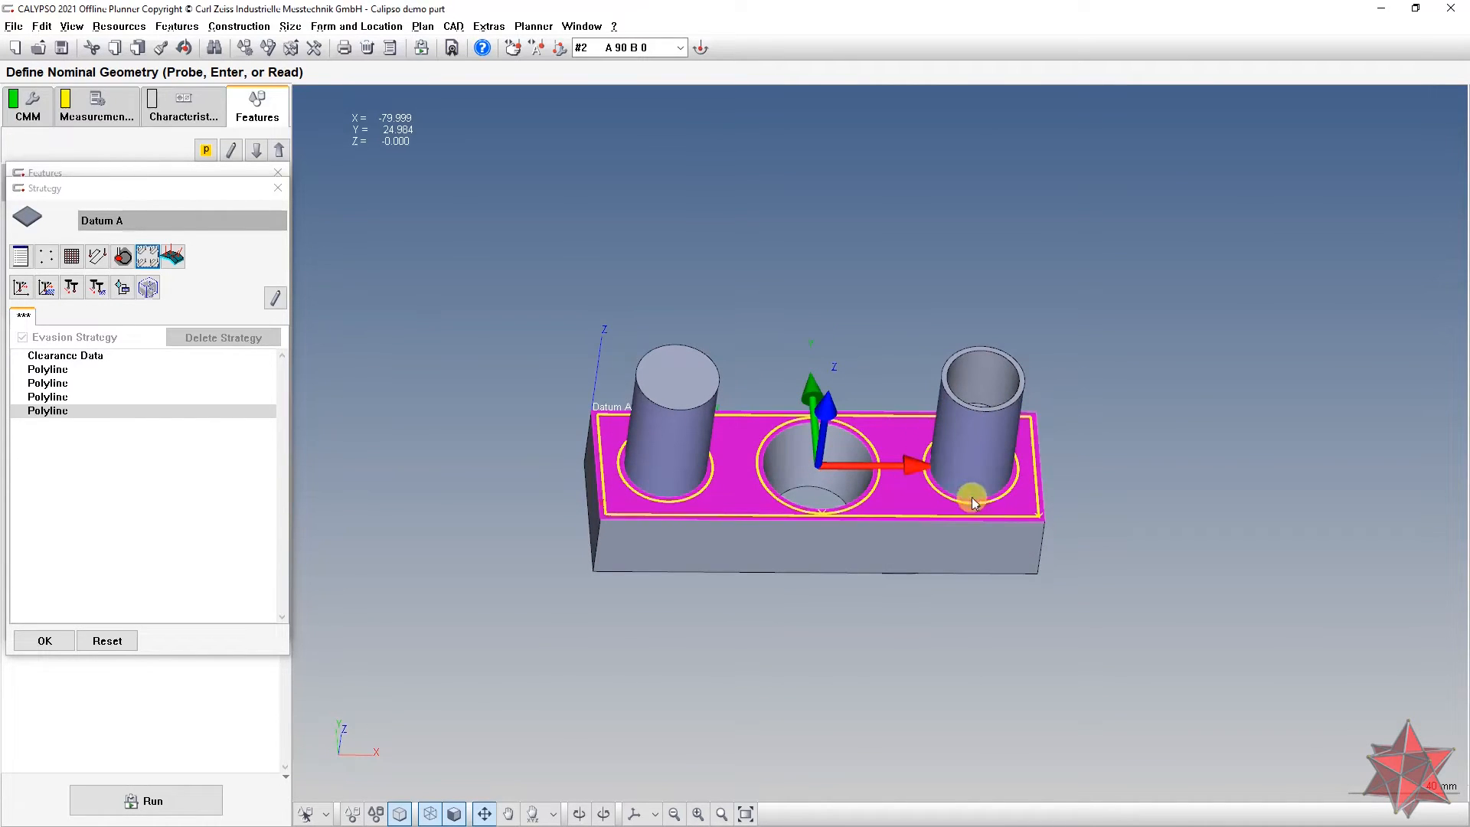
{"action": "left_click_drag", "start_coordinate": [880, 452], "coordinate": [880, 507]}
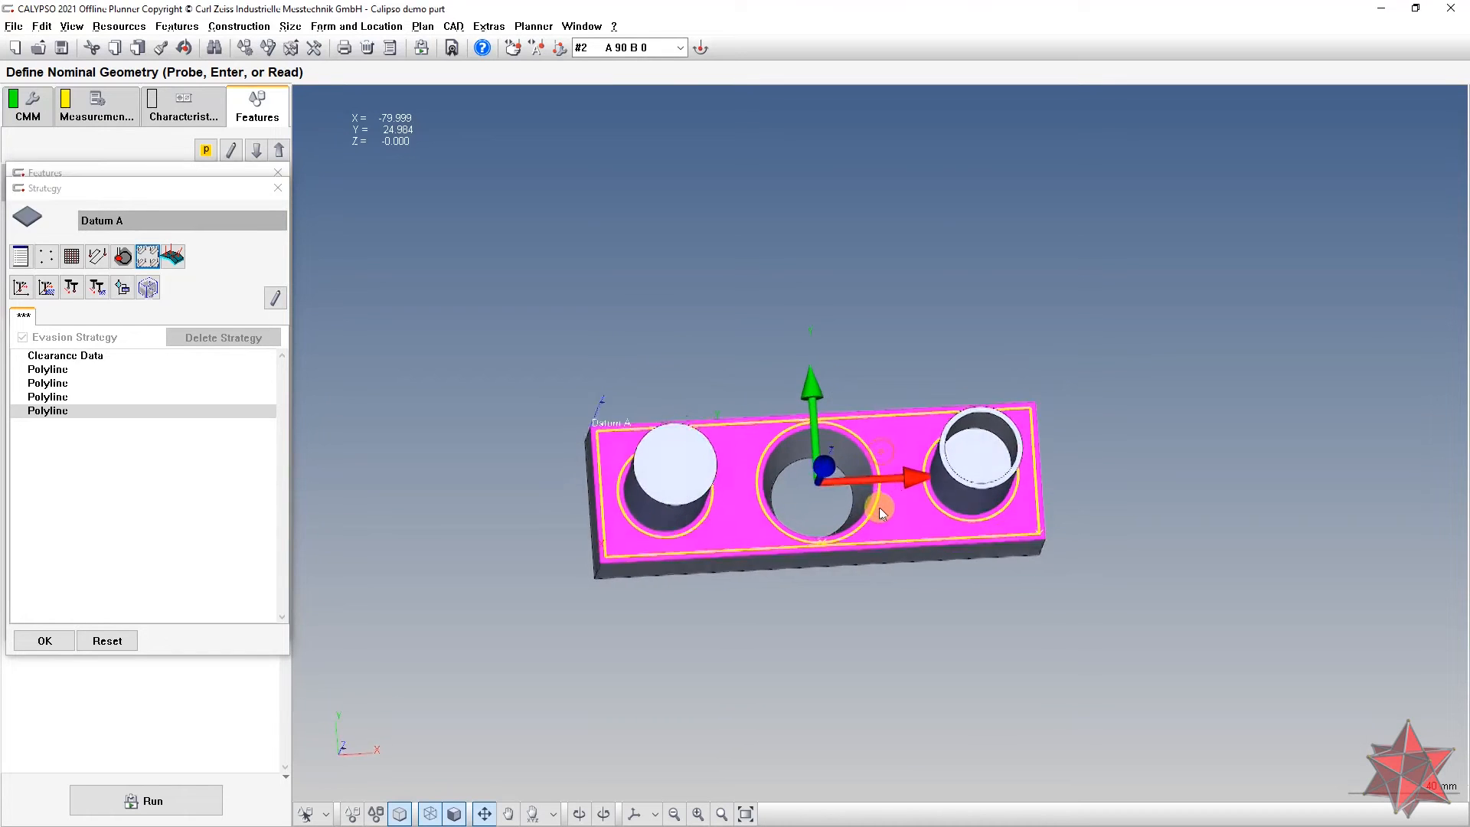
{"action": "left_click", "coordinate": [77, 369]}
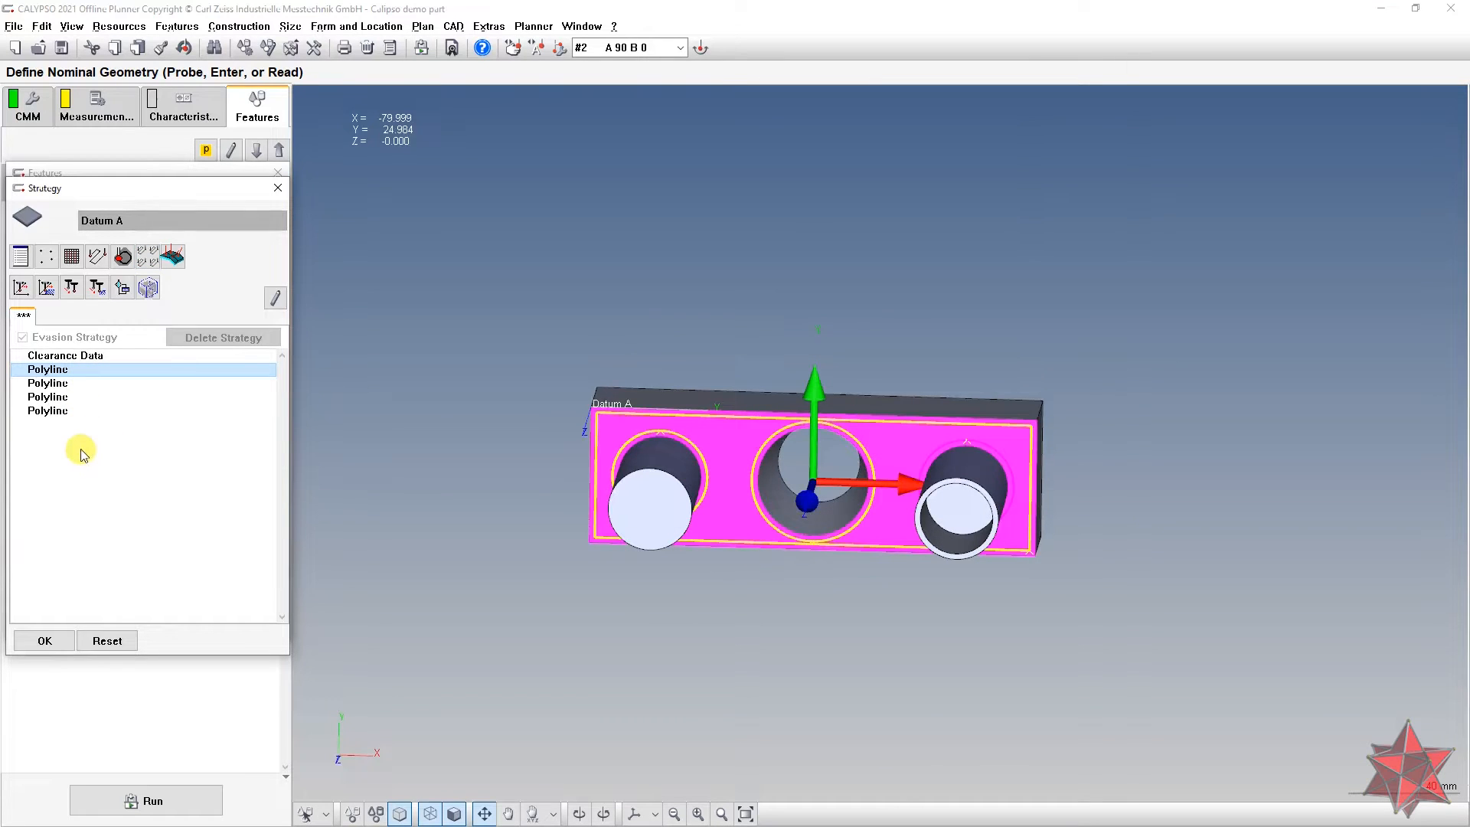
{"action": "left_click", "coordinate": [72, 411], "text": "shift"}
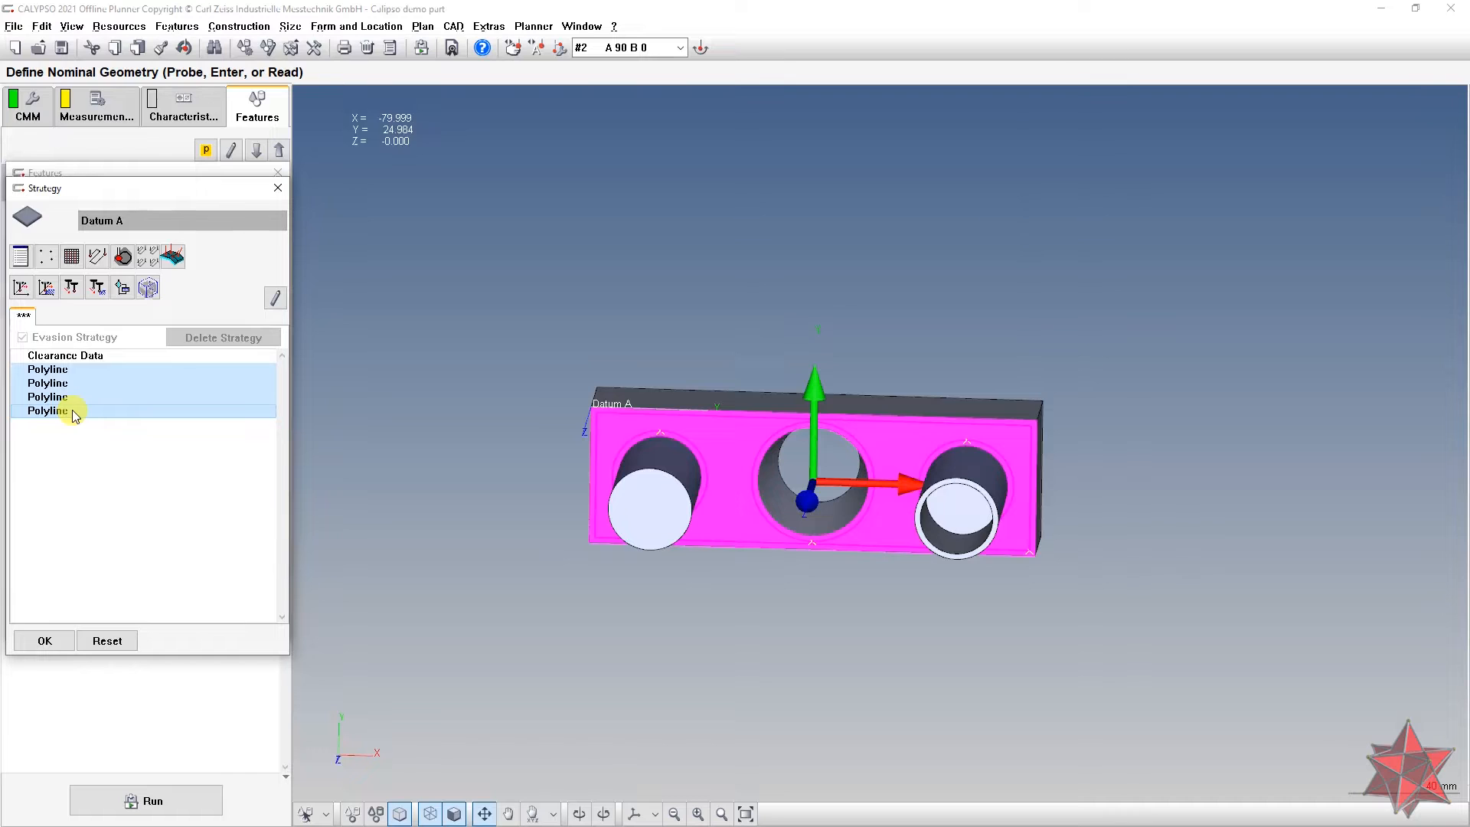
{"action": "left_click", "coordinate": [80, 383]}
{"action": "double_click", "coordinate": [80, 383]}
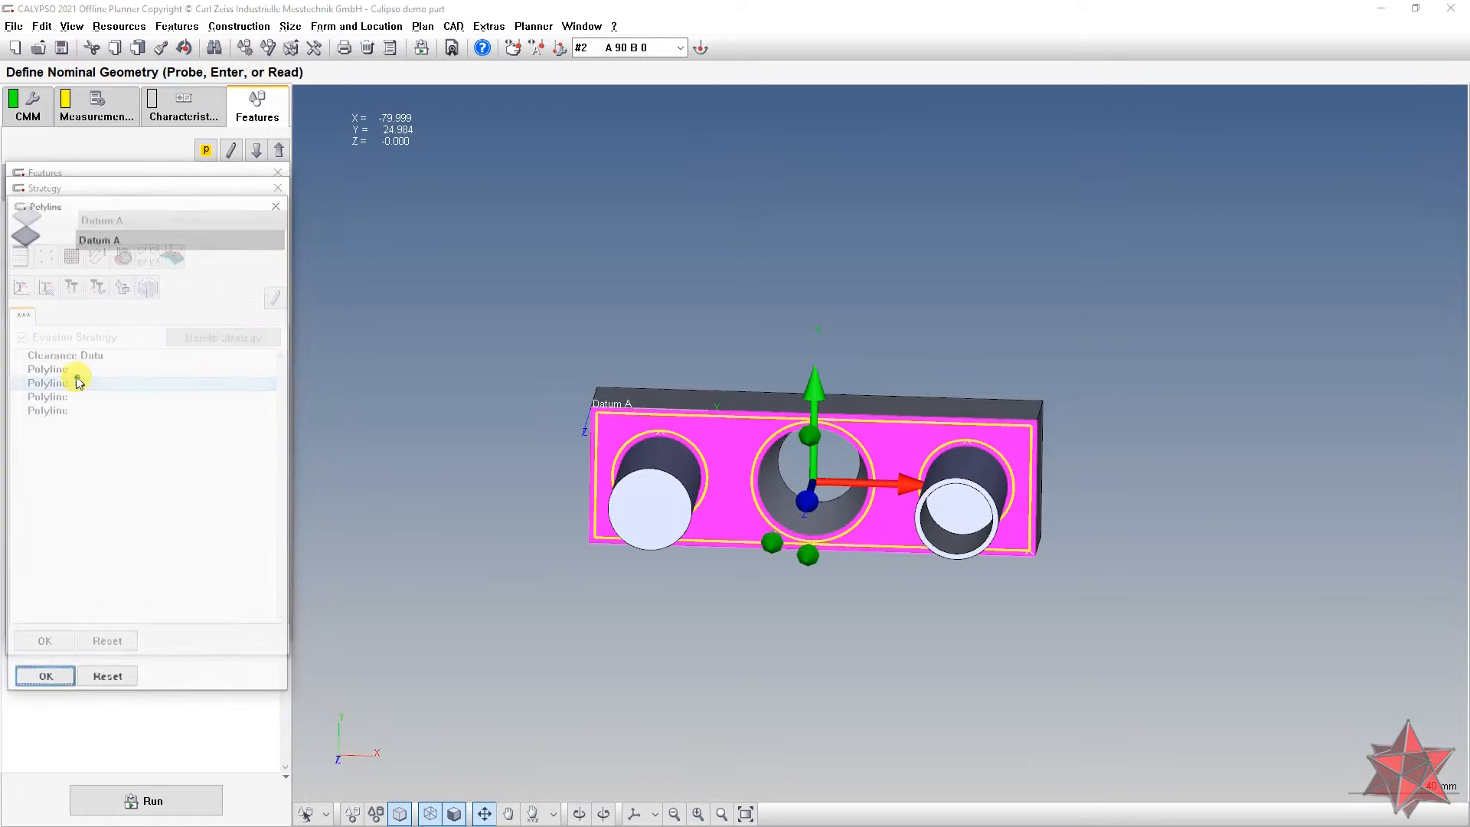
{"action": "left_click", "coordinate": [280, 197]}
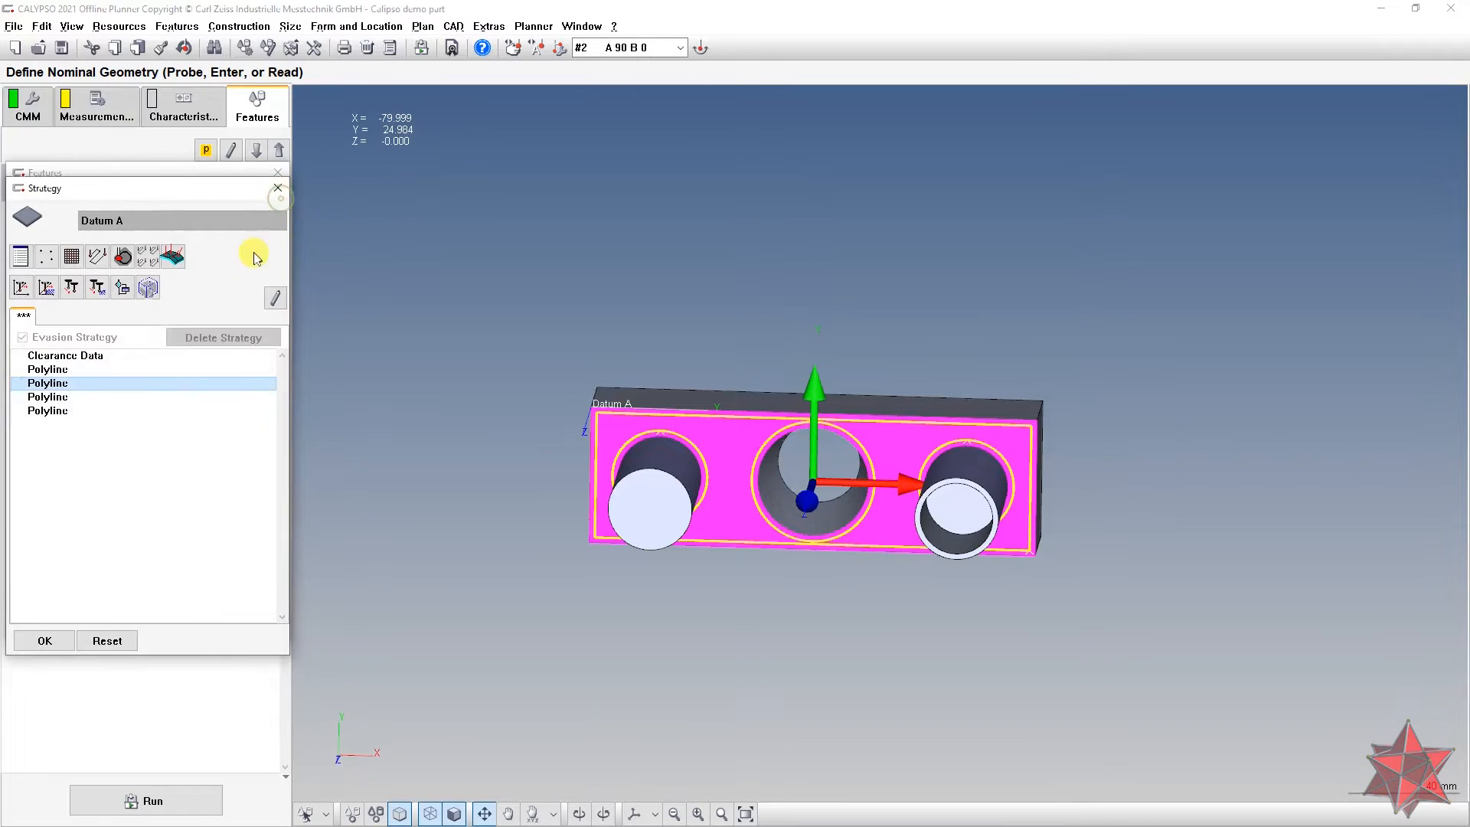
{"action": "left_click", "coordinate": [90, 369]}
{"action": "left_click", "coordinate": [71, 411], "text": "shift"}
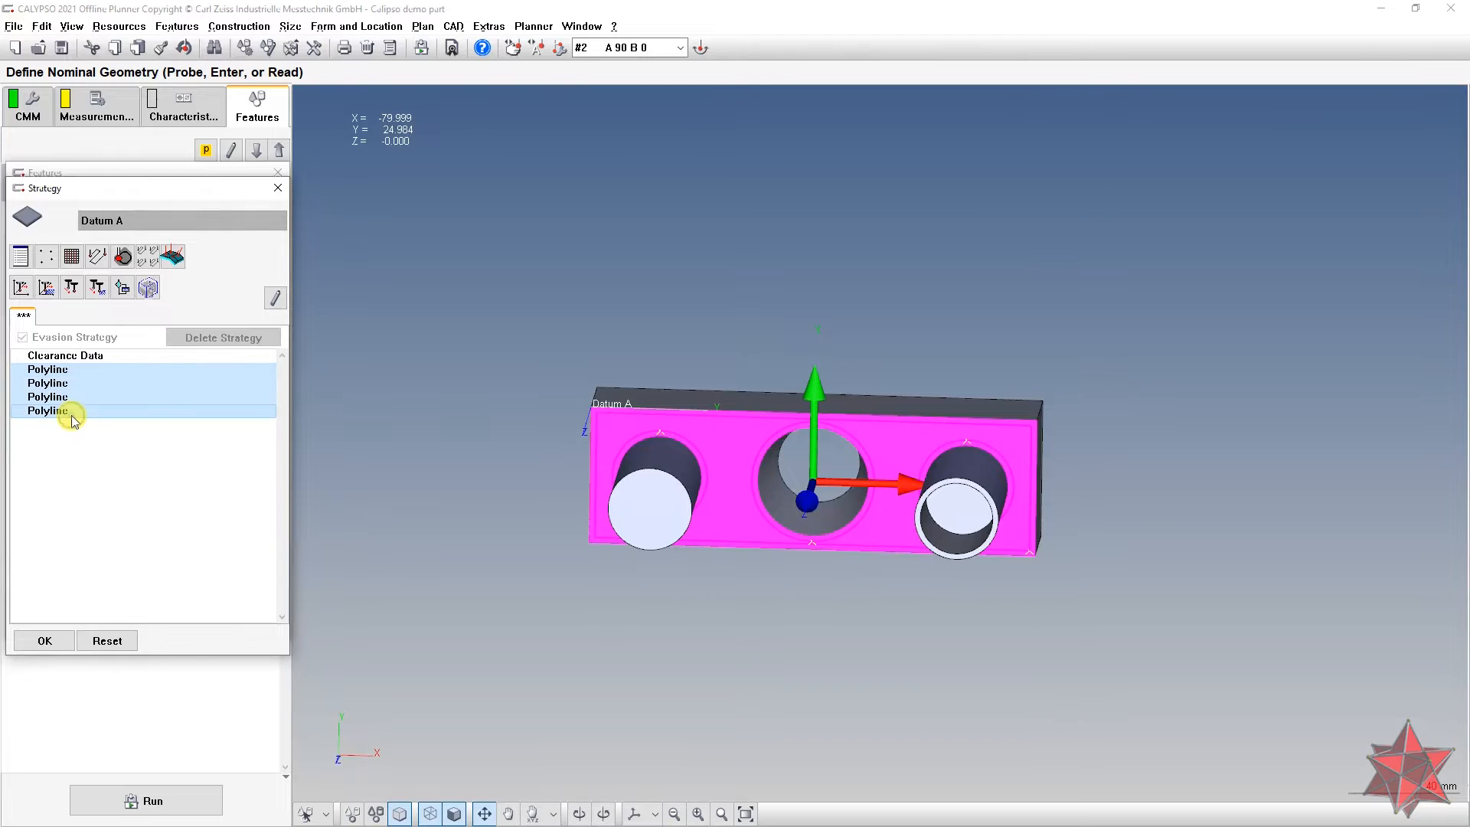
{"action": "key", "text": "Delete"}
Step: Regenerate the multi-polyline scan paths at a 3 mm edge distance
{"action": "left_click_drag", "start_coordinate": [742, 536], "coordinate": [563, 407]}
{"action": "left_click", "coordinate": [148, 256]}
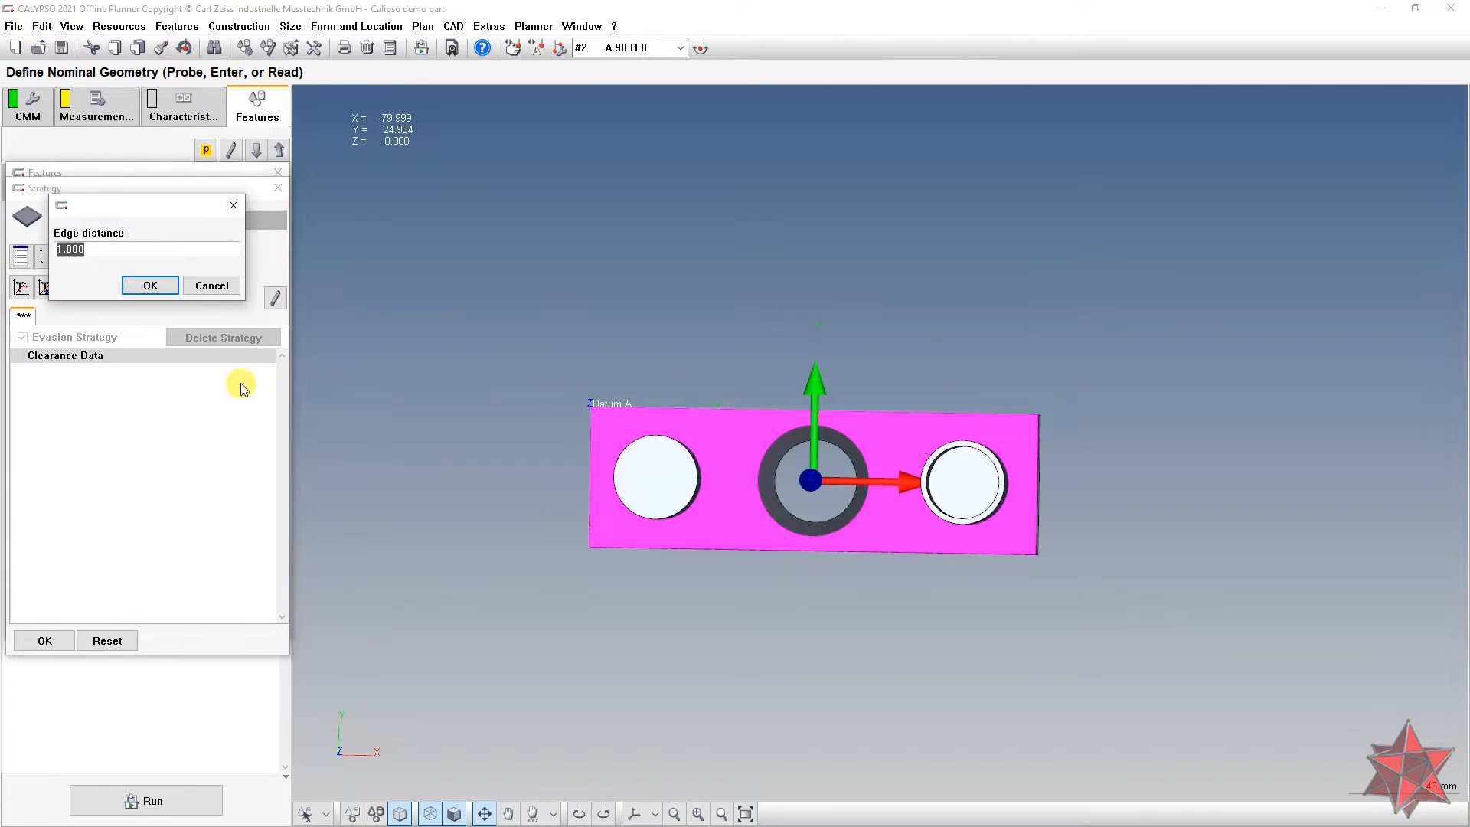
{"action": "type", "text": "3"}
{"action": "key", "text": "Return"}
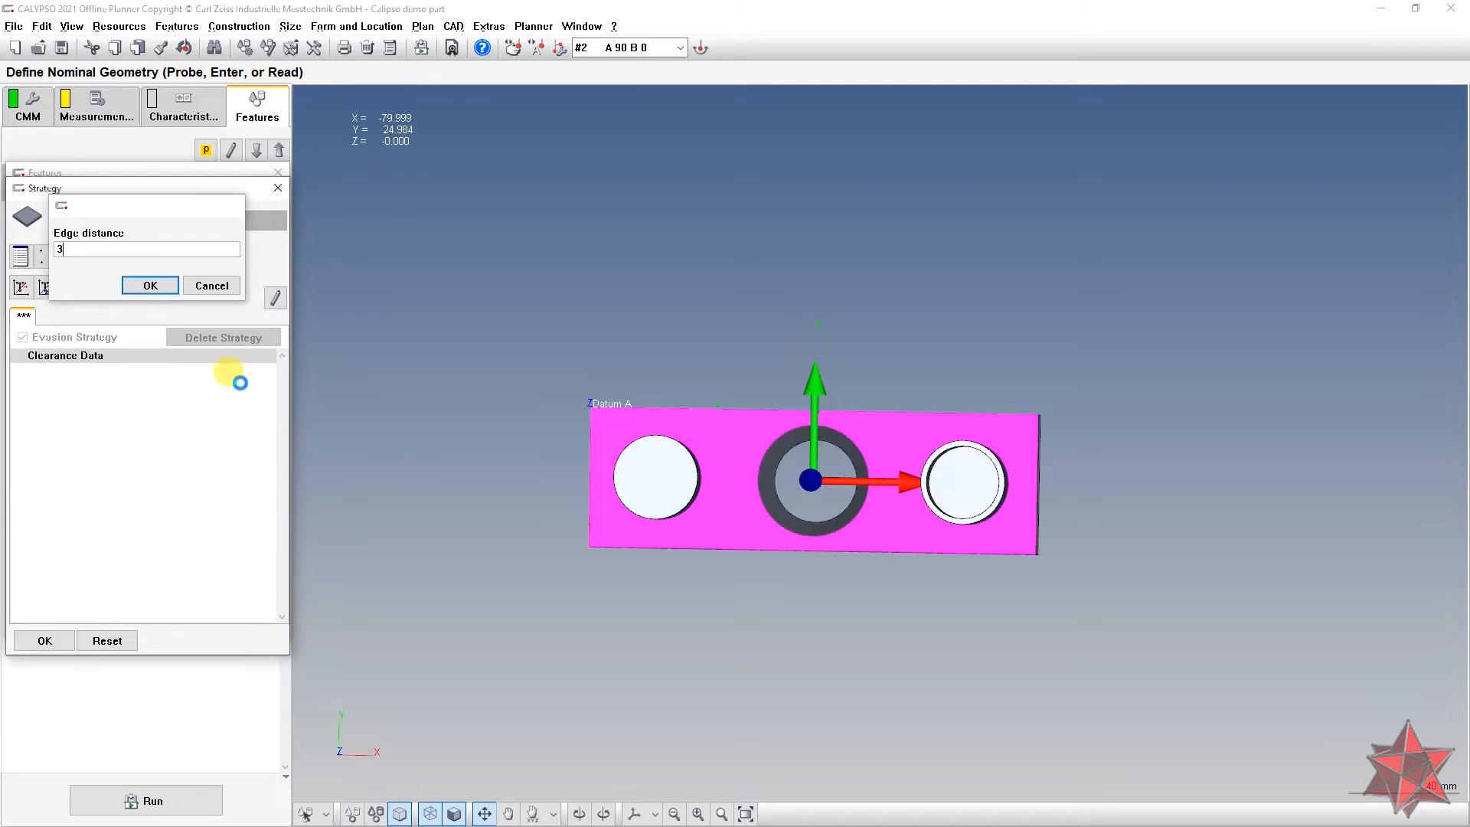
{"action": "left_click_drag", "start_coordinate": [475, 503], "coordinate": [521, 464]}
Step: Select the two surplus polyline paths and delete them, leaving two polylines
{"action": "left_click", "coordinate": [76, 369]}
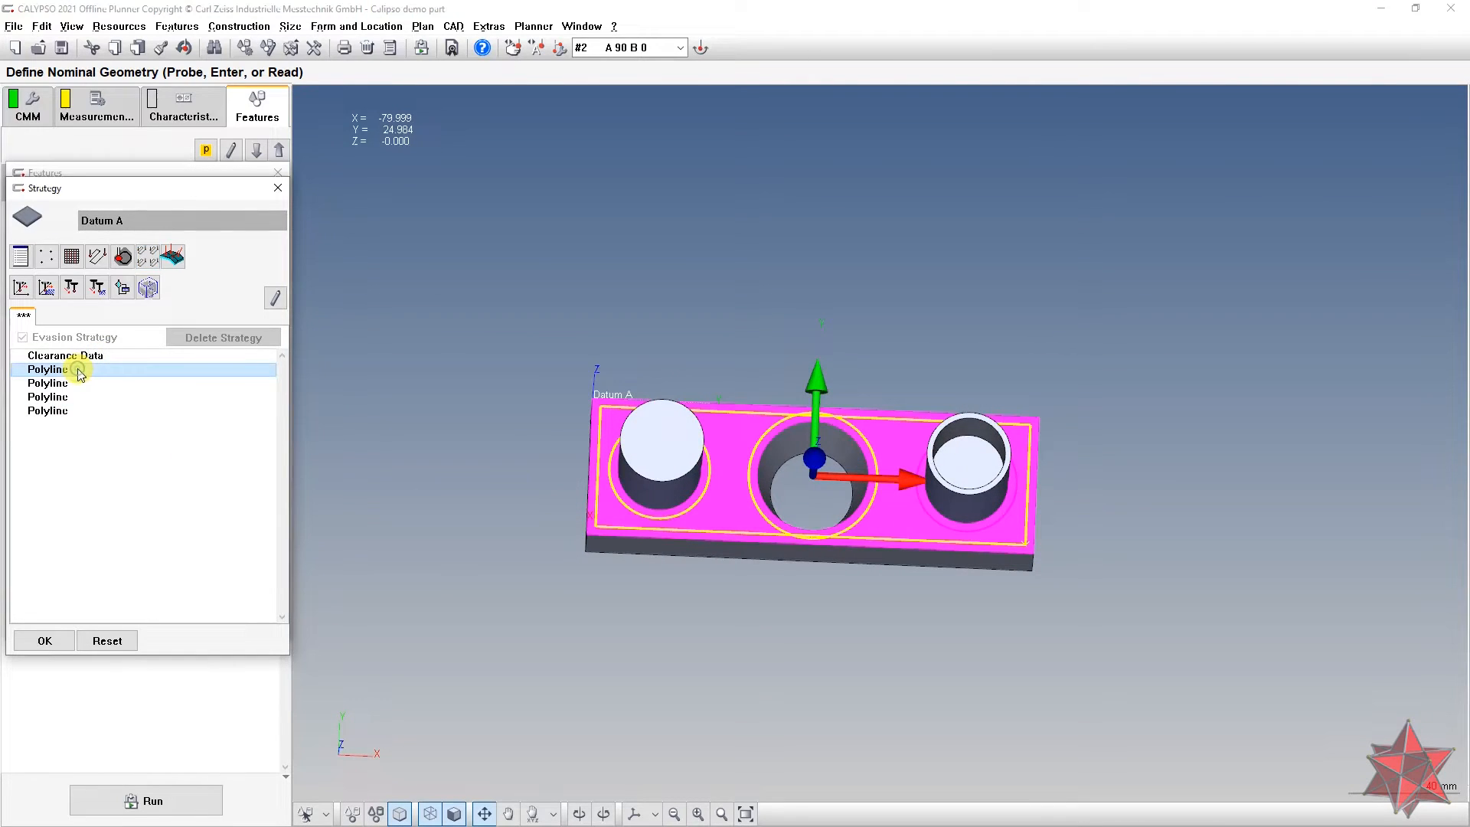
{"action": "left_click", "coordinate": [77, 383], "text": "shift"}
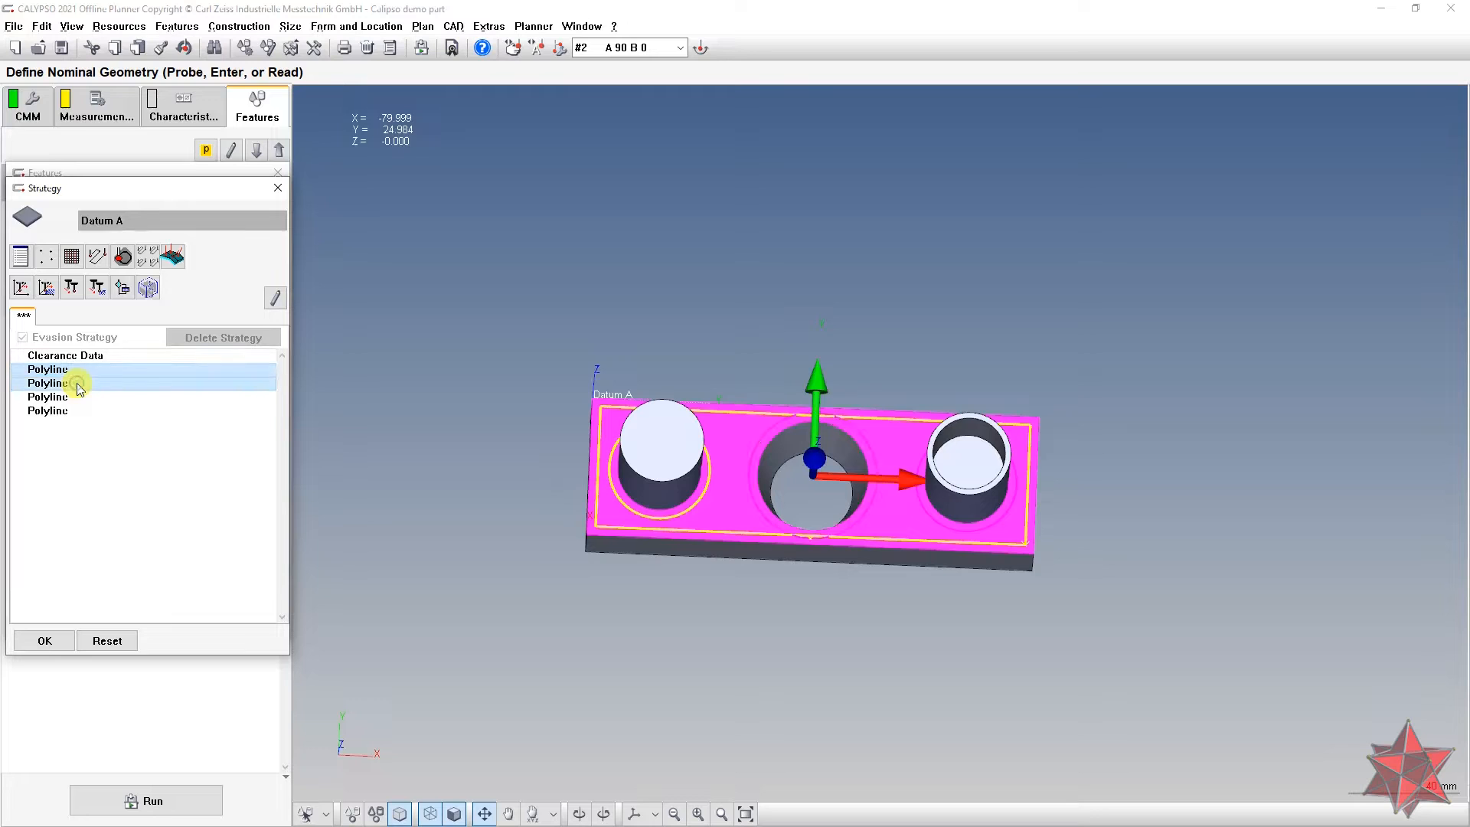
{"action": "left_click", "coordinate": [79, 397], "text": "ctrl"}
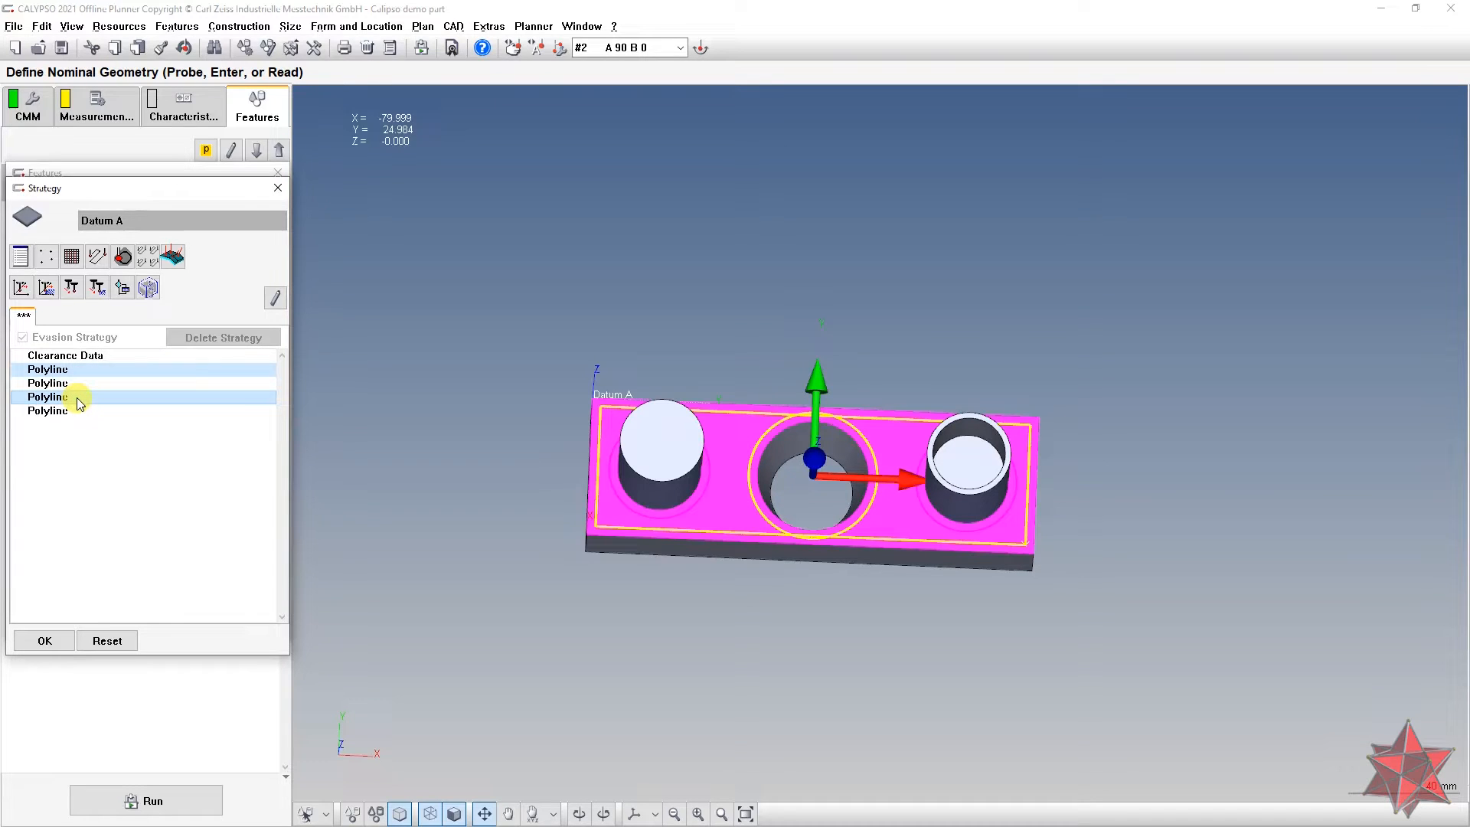
{"action": "right_click", "coordinate": [77, 398]}
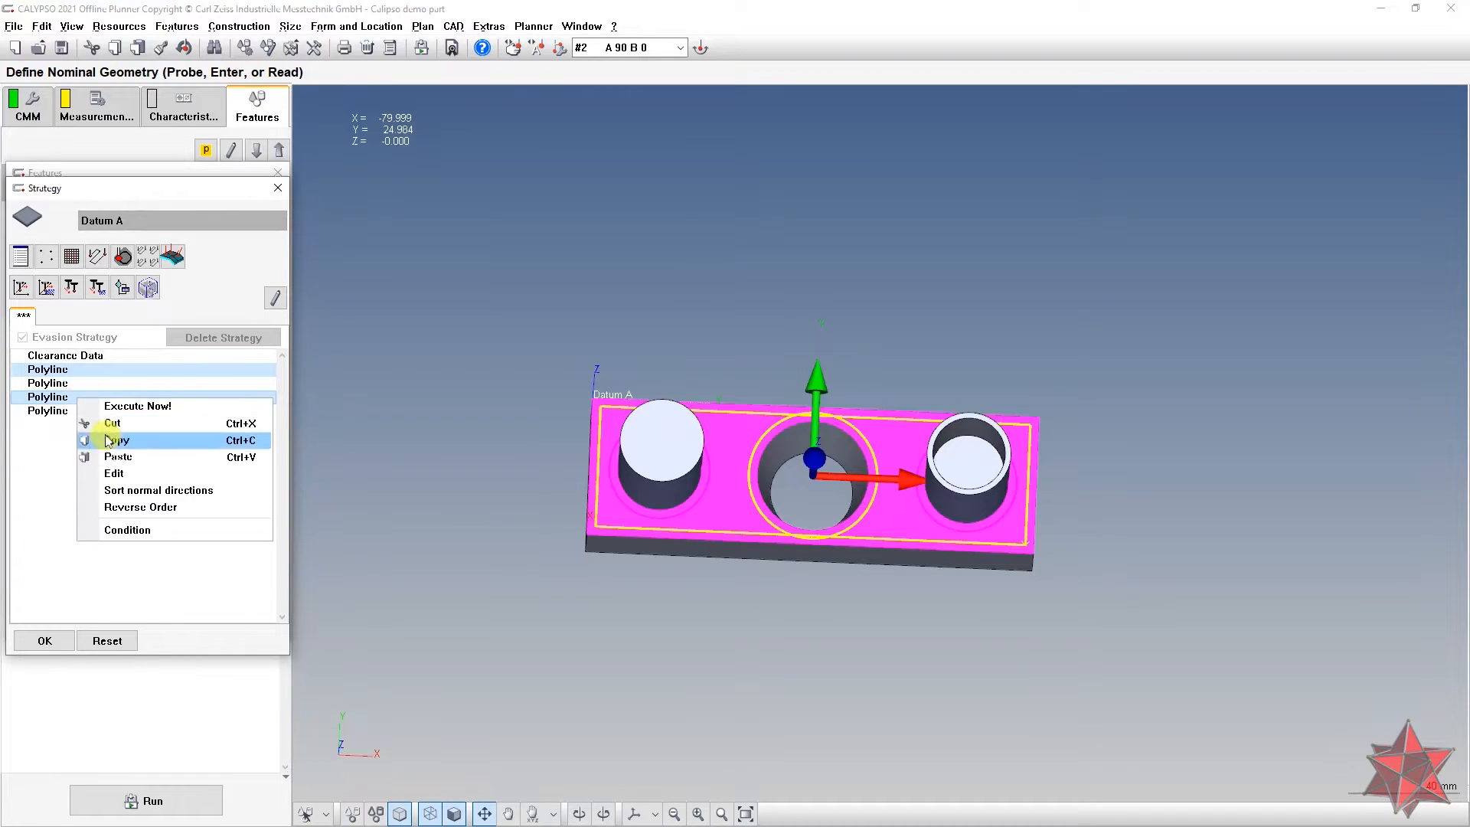
{"action": "left_click", "coordinate": [56, 398], "text": "ctrl"}
{"action": "left_click", "coordinate": [62, 373], "text": "ctrl"}
{"action": "left_click", "coordinate": [60, 397], "text": "ctrl"}
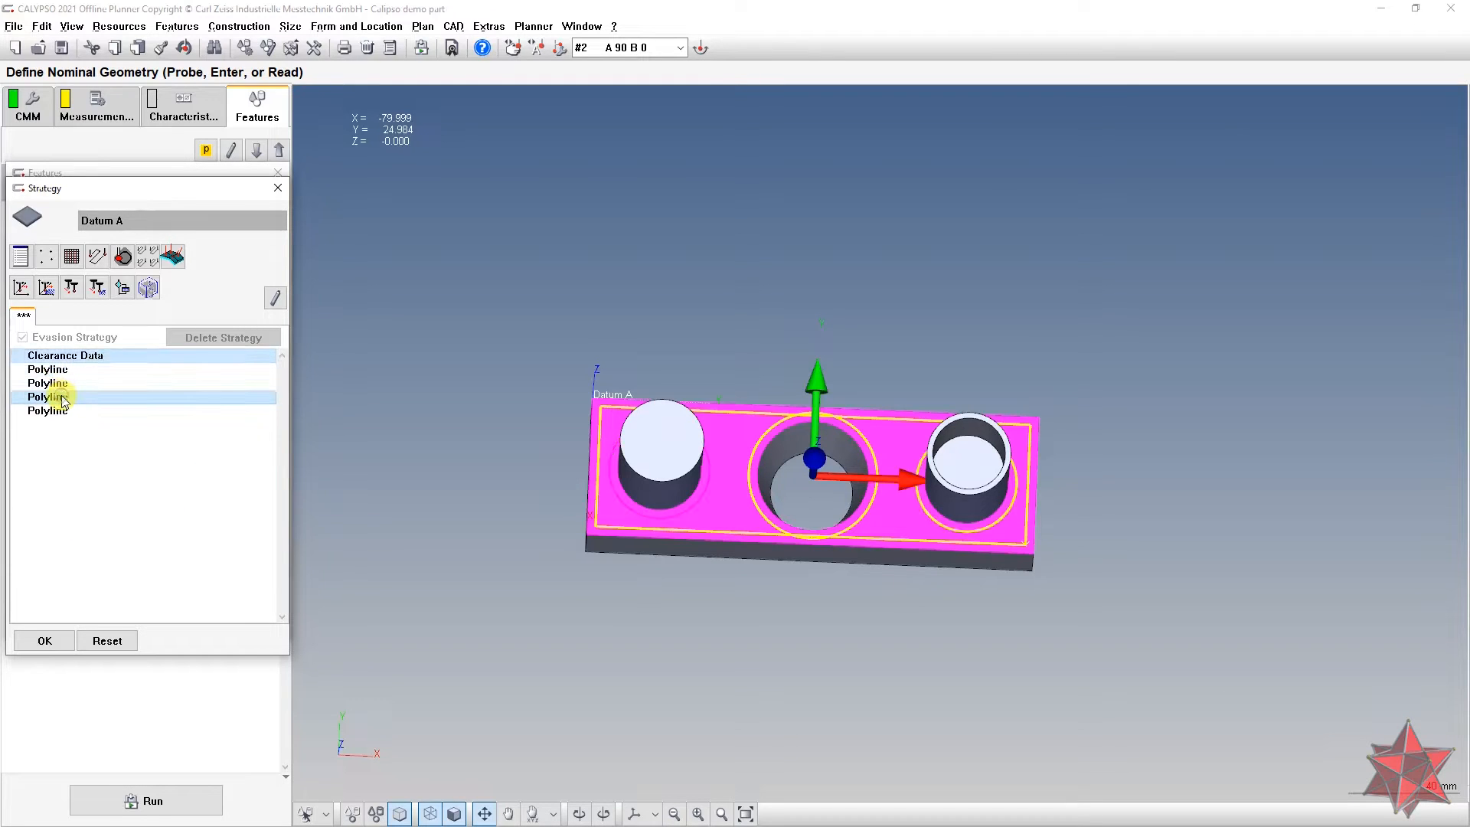
{"action": "left_click", "coordinate": [70, 373], "text": "ctrl"}
{"action": "left_click", "coordinate": [70, 373], "text": "ctrl"}
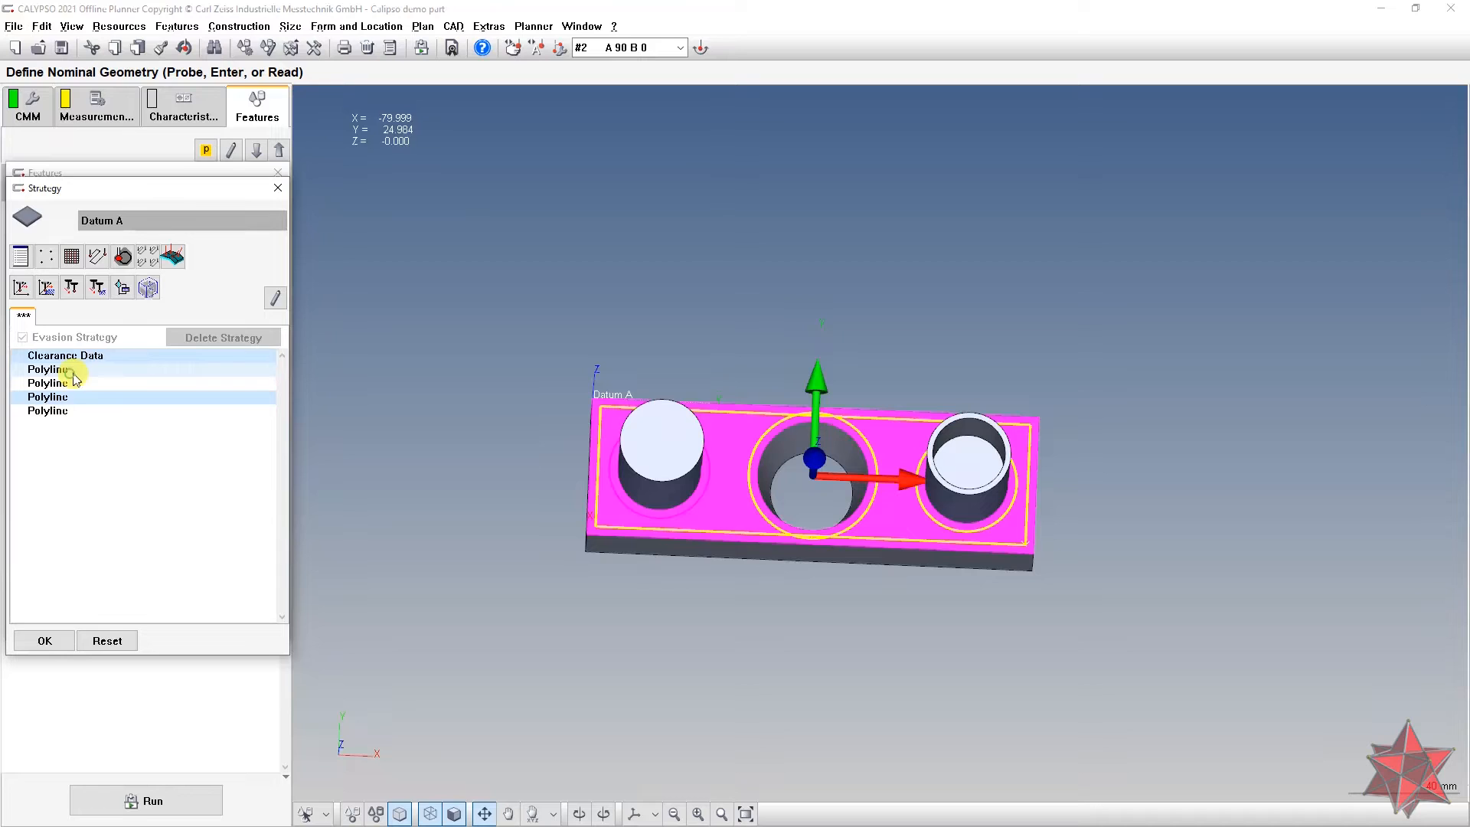
{"action": "left_click", "coordinate": [71, 372]}
{"action": "left_click", "coordinate": [74, 400], "text": "ctrl"}
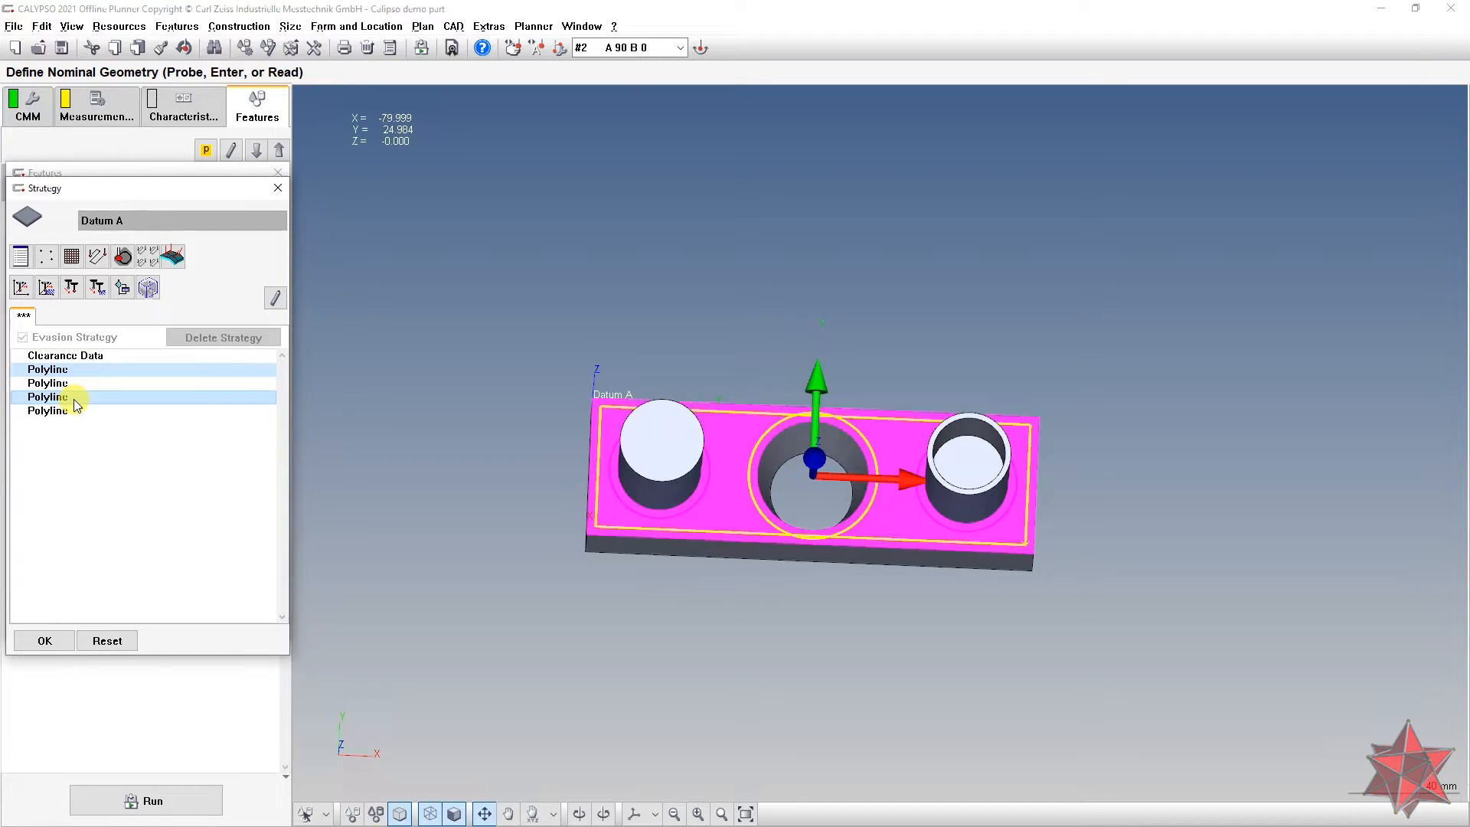
{"action": "key", "text": "Delete"}
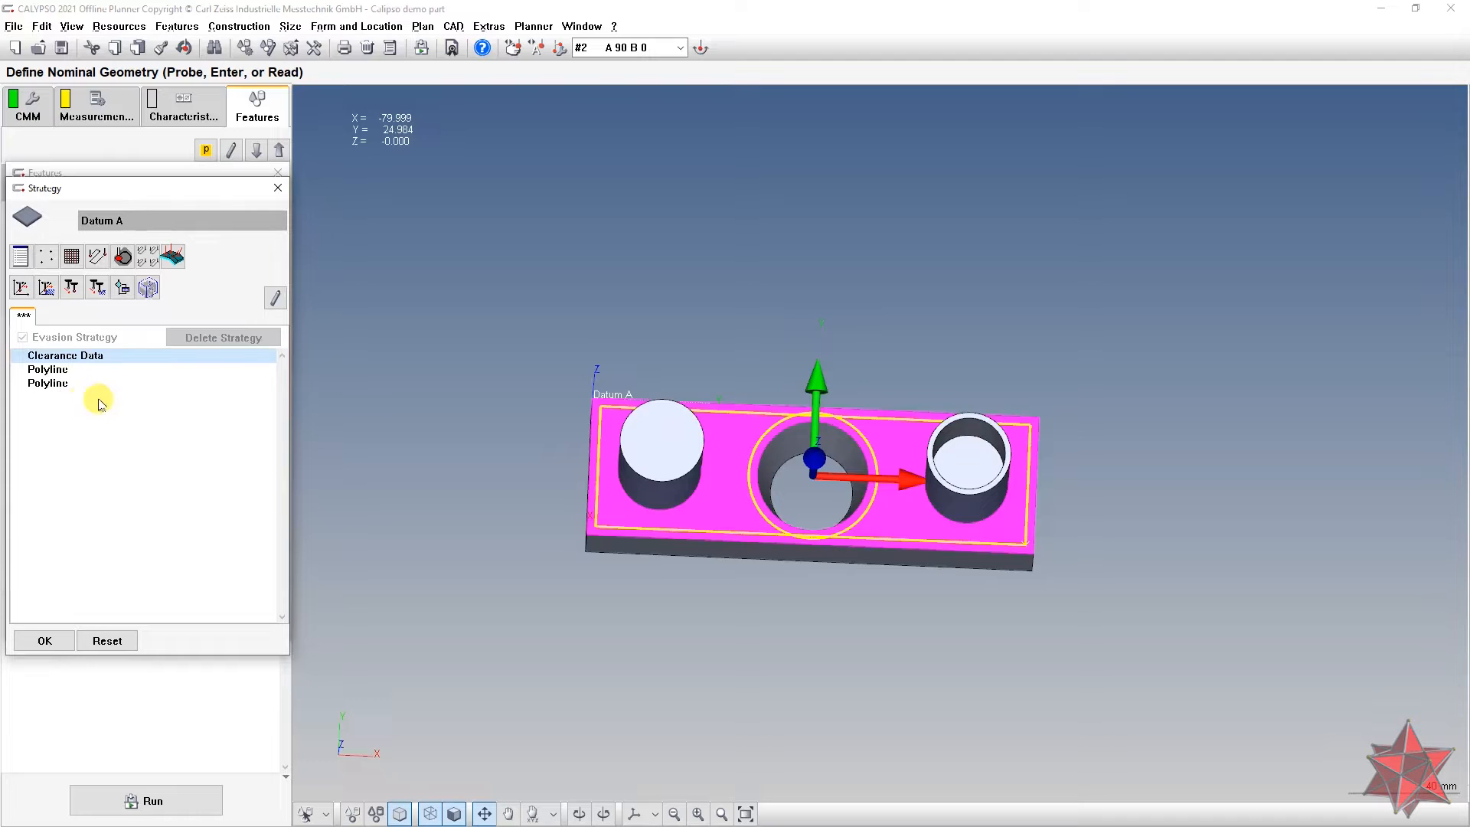
Step: Check the two remaining polylines on the model and open the first polyline's settings
{"action": "left_click_drag", "start_coordinate": [484, 482], "coordinate": [491, 534]}
{"action": "scroll", "coordinate": [853, 634], "scroll_direction": "up", "scroll_amount": 5}
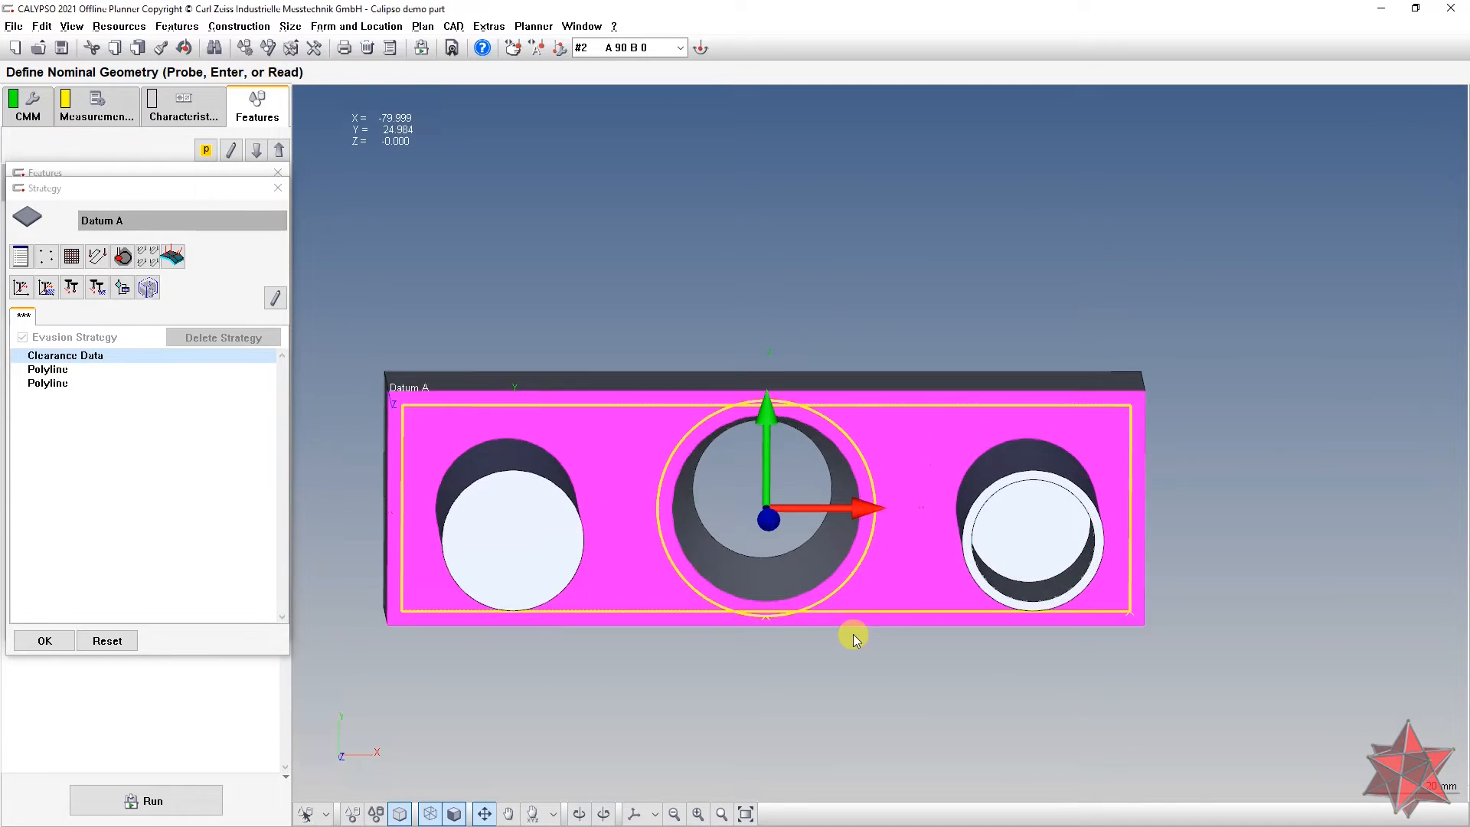
{"action": "scroll", "coordinate": [848, 632], "scroll_direction": "down", "scroll_amount": 5}
{"action": "left_click_drag", "start_coordinate": [797, 623], "coordinate": [768, 545]}
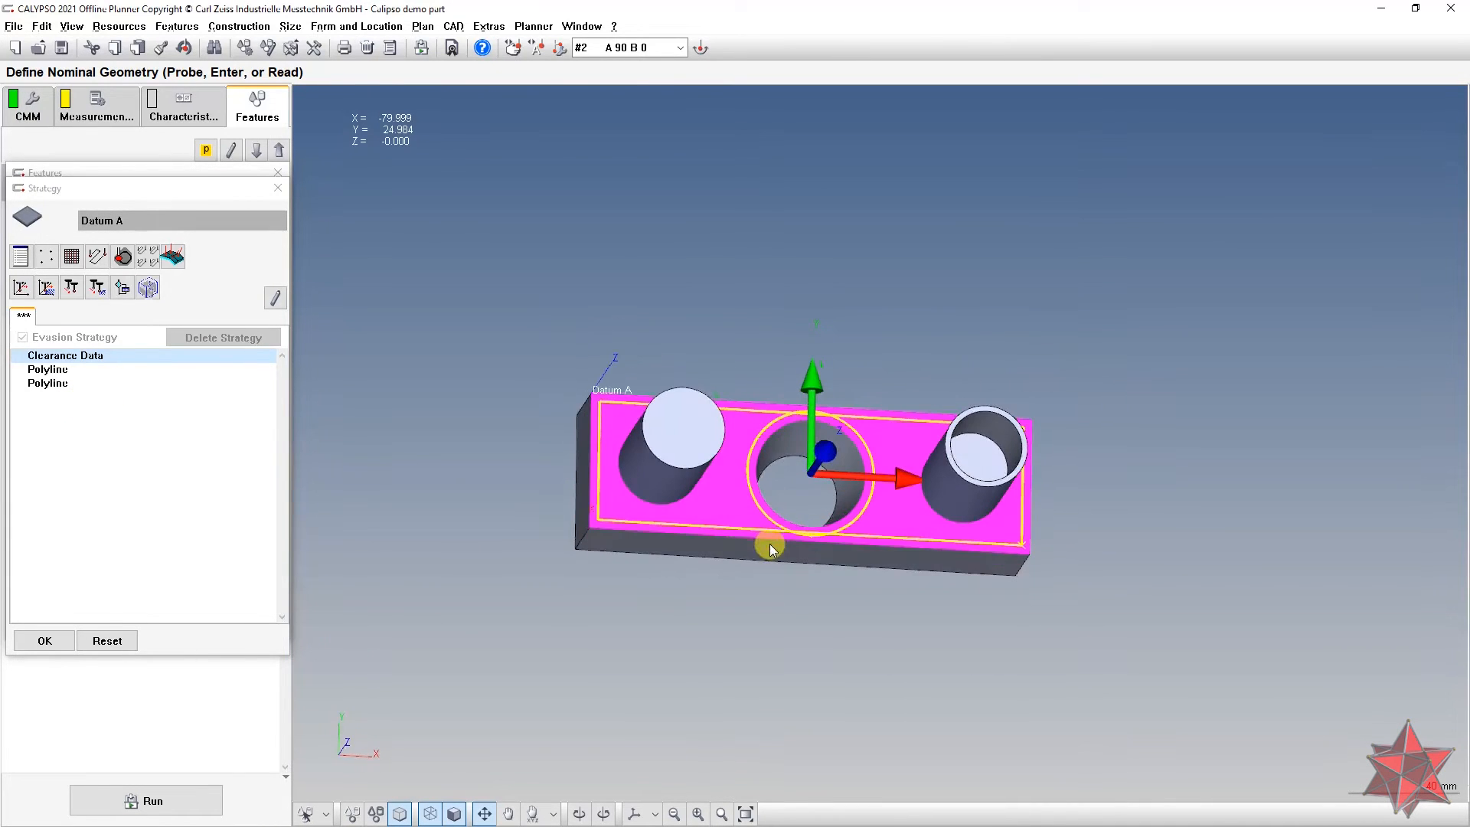
{"action": "double_click", "coordinate": [69, 369]}
Step: Set the circular polyline's speed to 10 and step width to 0.310
{"action": "left_click_drag", "start_coordinate": [469, 429], "coordinate": [457, 513]}
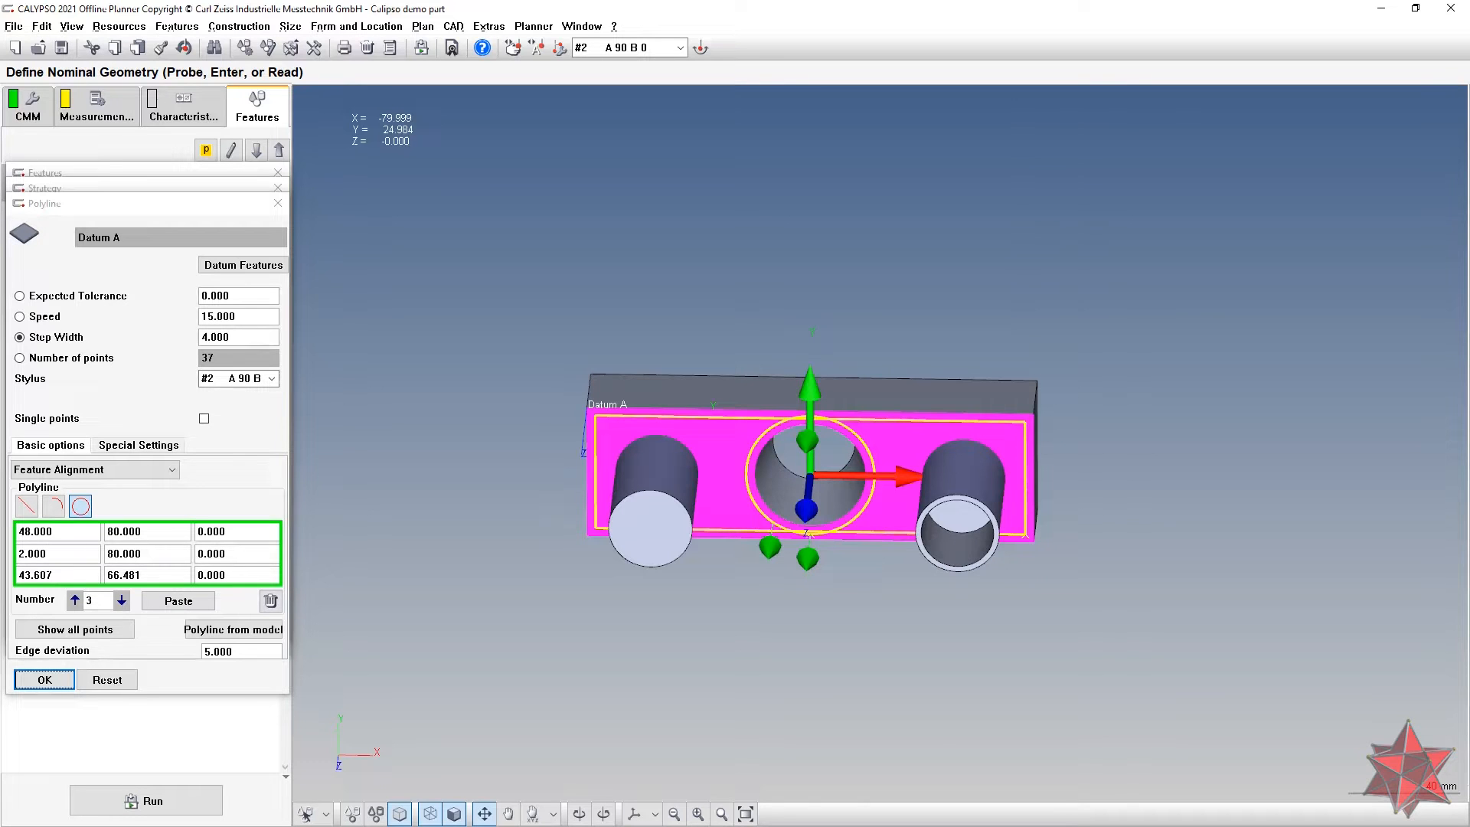
{"action": "mouse_move", "coordinate": [867, 595]}
{"action": "left_mouse_down"}
{"action": "mouse_move", "coordinate": [897, 515]}
{"action": "mouse_move", "coordinate": [861, 501]}
{"action": "mouse_move", "coordinate": [844, 532]}
{"action": "mouse_move", "coordinate": [872, 562]}
{"action": "mouse_move", "coordinate": [843, 582]}
{"action": "left_mouse_up"}
{"action": "scroll", "coordinate": [843, 581], "scroll_direction": "up", "scroll_amount": 2}
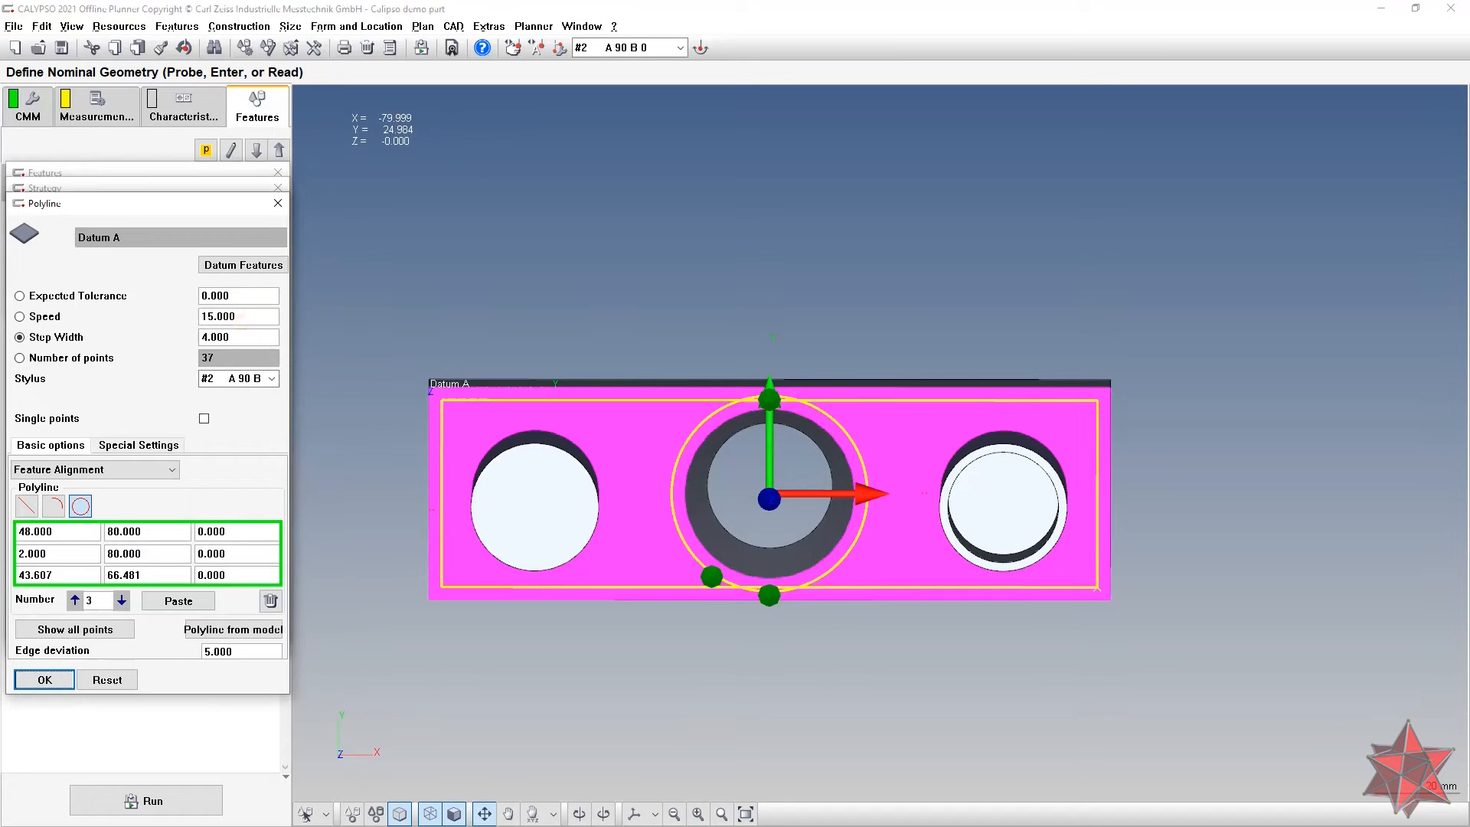
{"action": "double_click", "coordinate": [222, 316]}
{"action": "type", "text": "10"}
{"action": "left_click", "coordinate": [237, 339]}
{"action": "left_click", "coordinate": [157, 339]}
{"action": "type", "text": "0.3"}
{"action": "left_click", "coordinate": [246, 314]}
Step: Compare against the part drawing and confirm the circular polyline at 467 points
{"action": "key", "text": "alt+Tab"}
{"action": "key", "text": "Tab"}
{"action": "key", "text": "Tab"}
{"action": "key", "text": "Tab"}
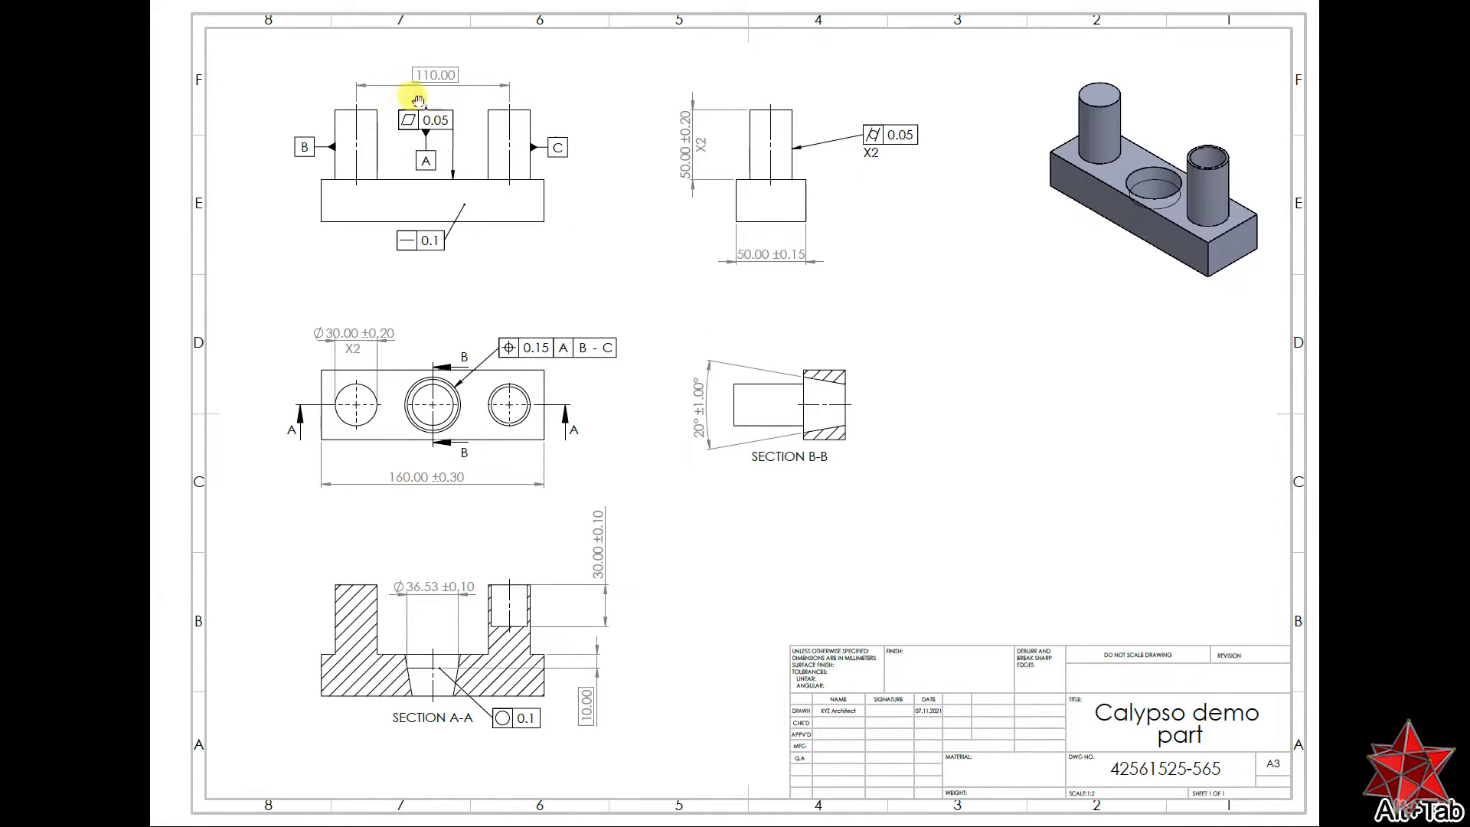
{"action": "key", "text": "alt+Tab"}
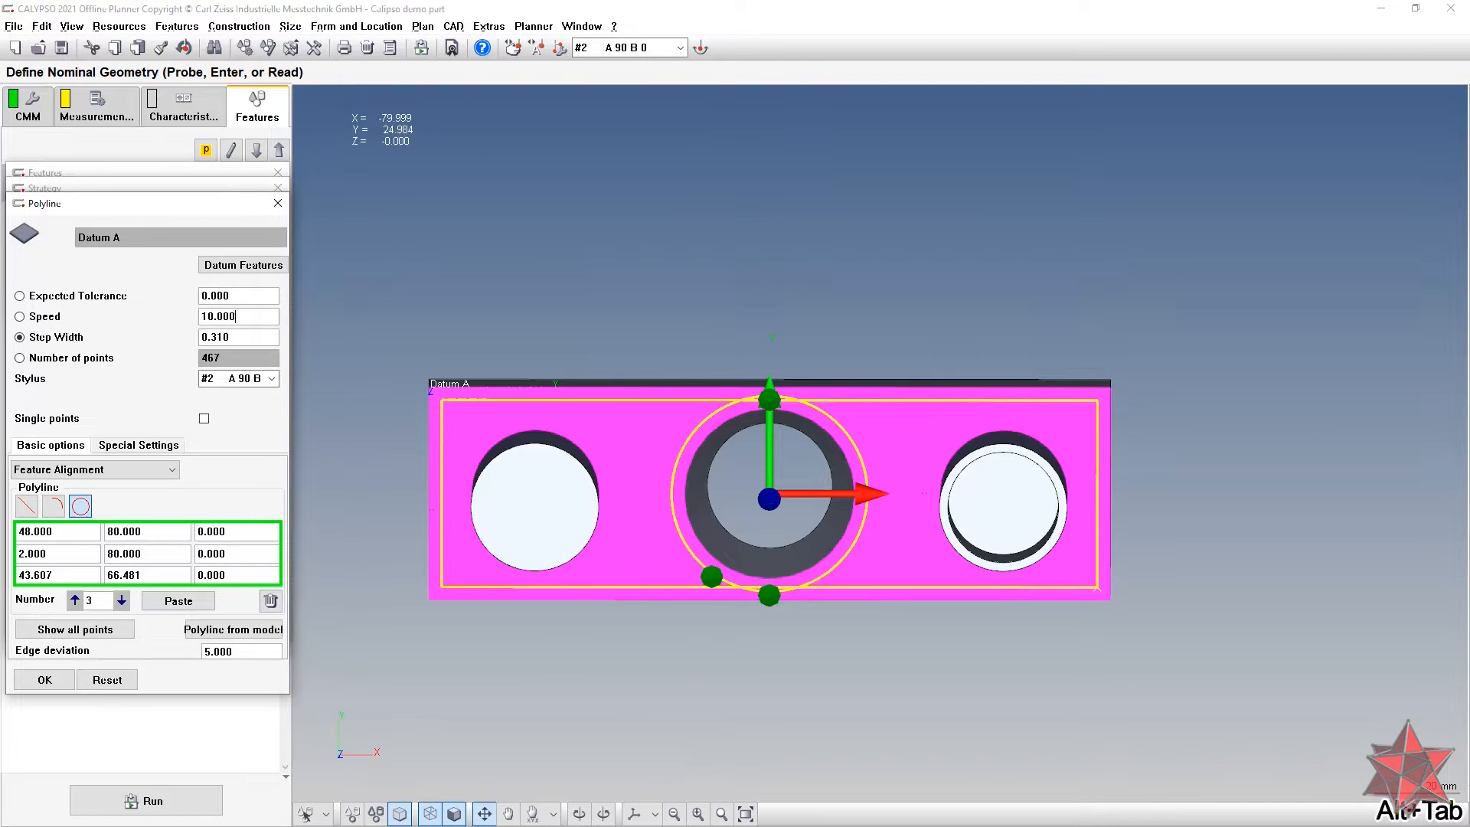
{"action": "left_click", "coordinate": [32, 688]}
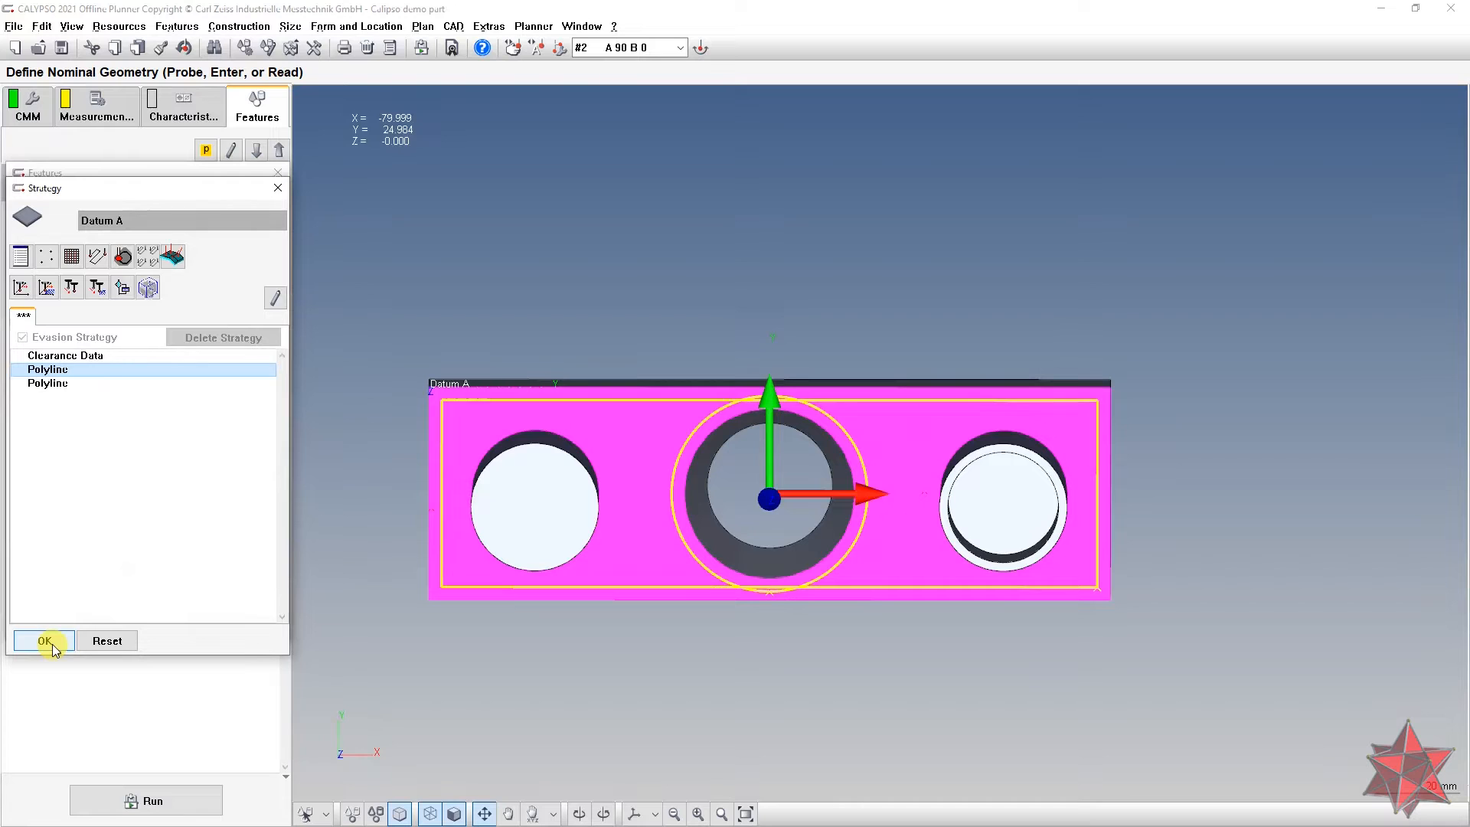
Step: Set the rectangular polyline to speed 10 and step width 0.31 (1278 points), and confirm the strategy
{"action": "double_click", "coordinate": [72, 383]}
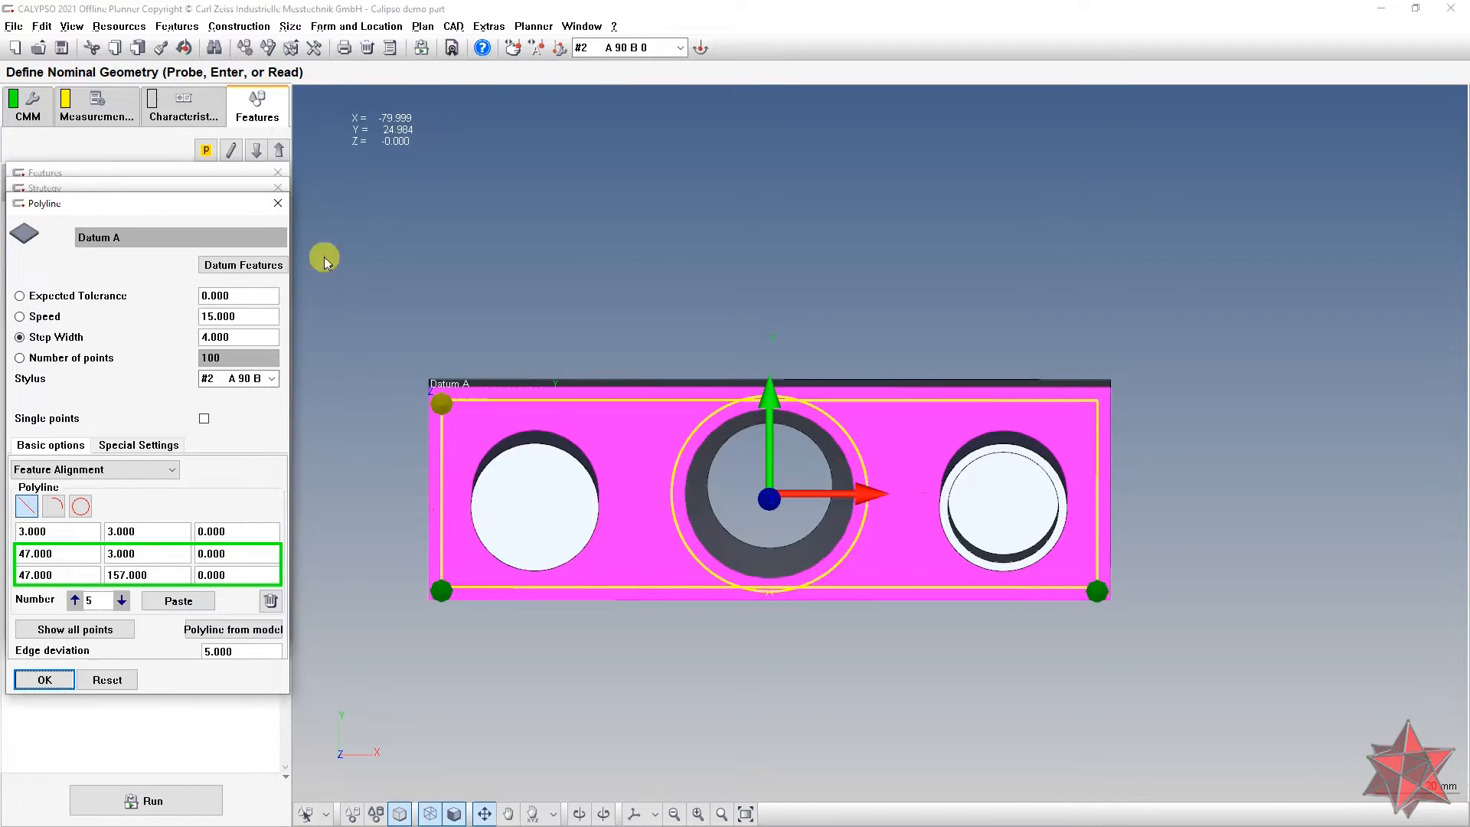
{"action": "left_click", "coordinate": [278, 203]}
{"action": "left_click", "coordinate": [74, 371]}
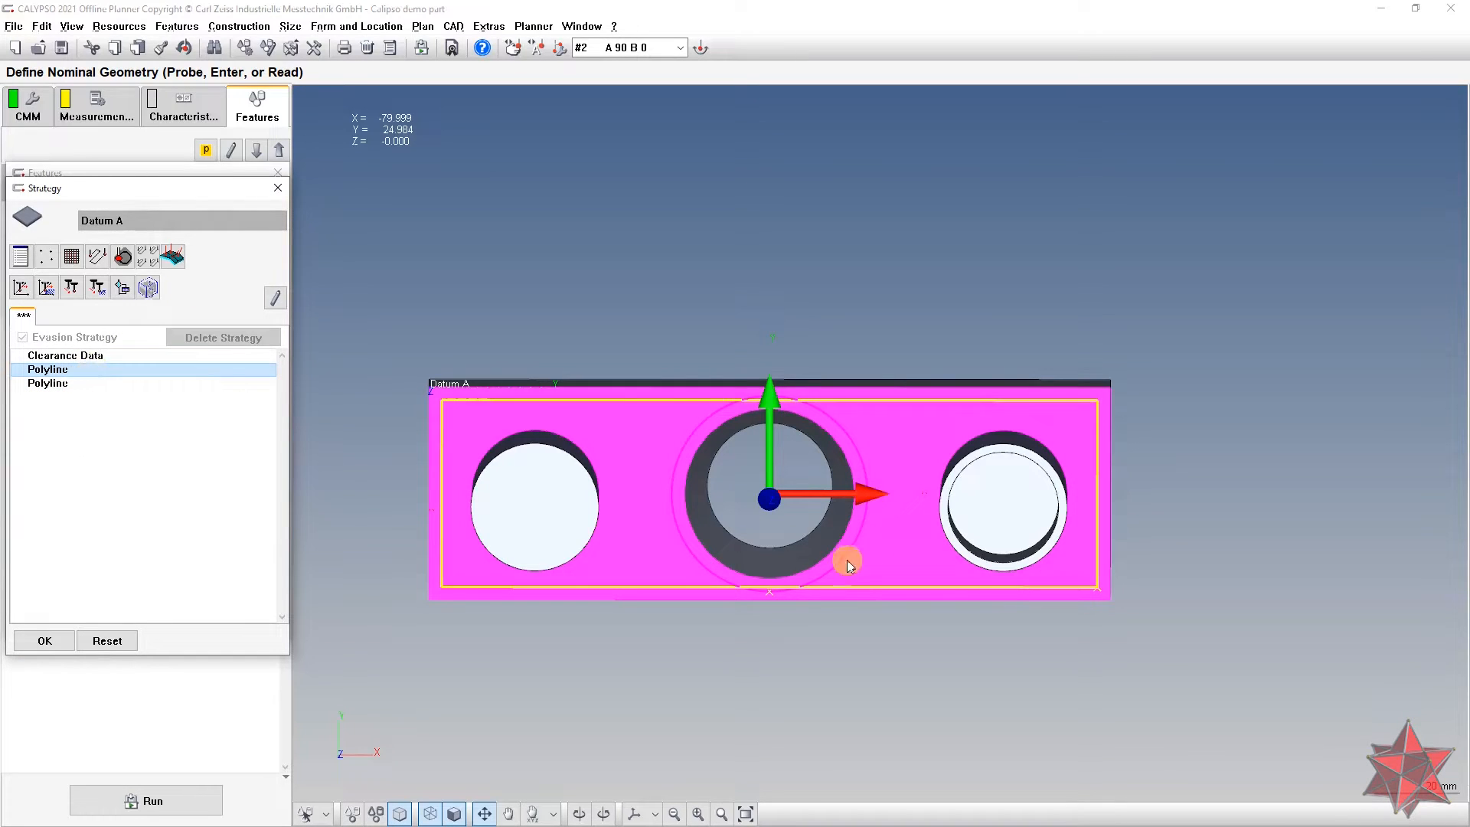
{"action": "double_click", "coordinate": [81, 384]}
{"action": "double_click", "coordinate": [245, 313]}
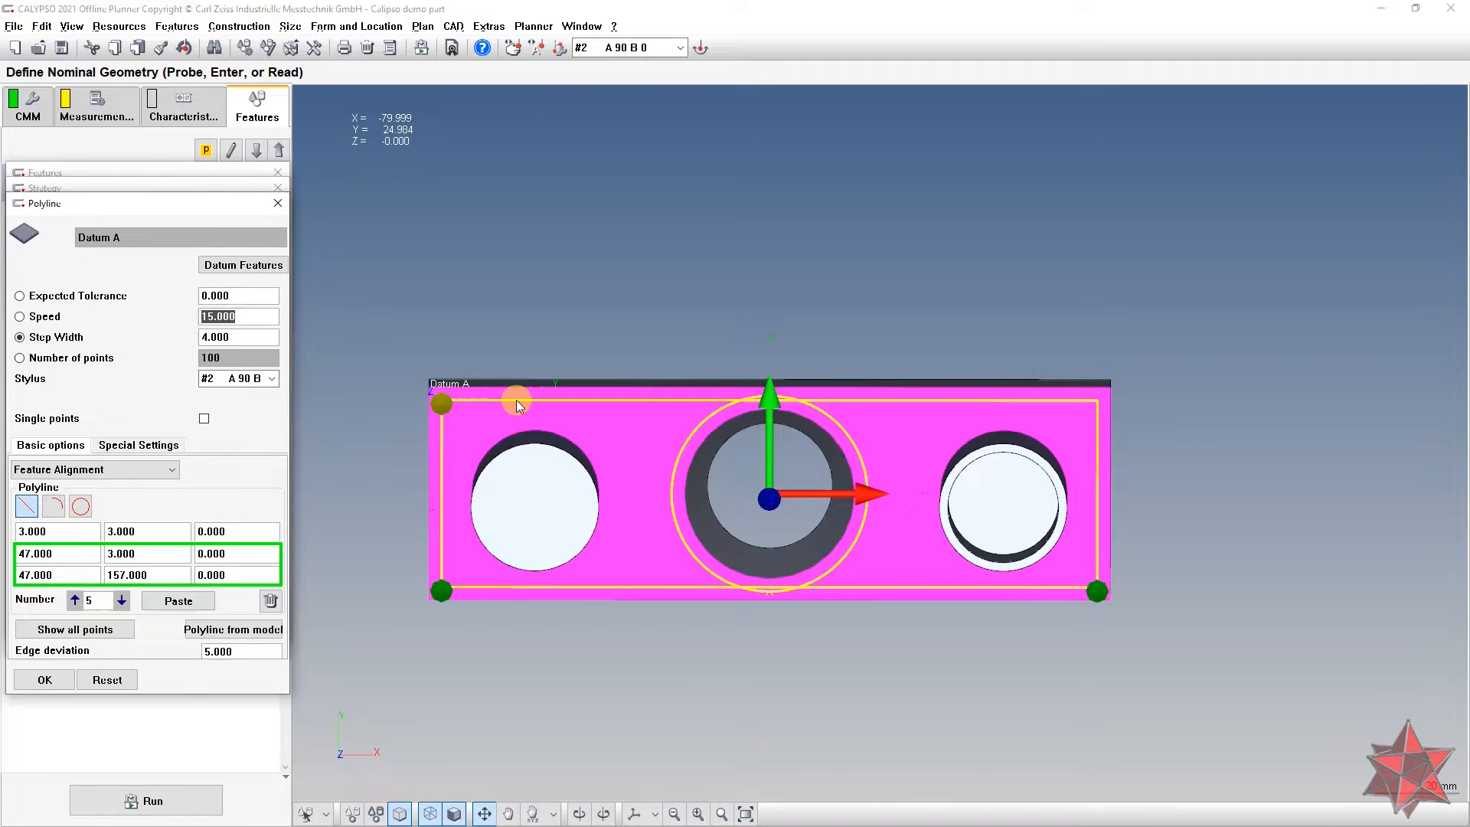
{"action": "type", "text": "10"}
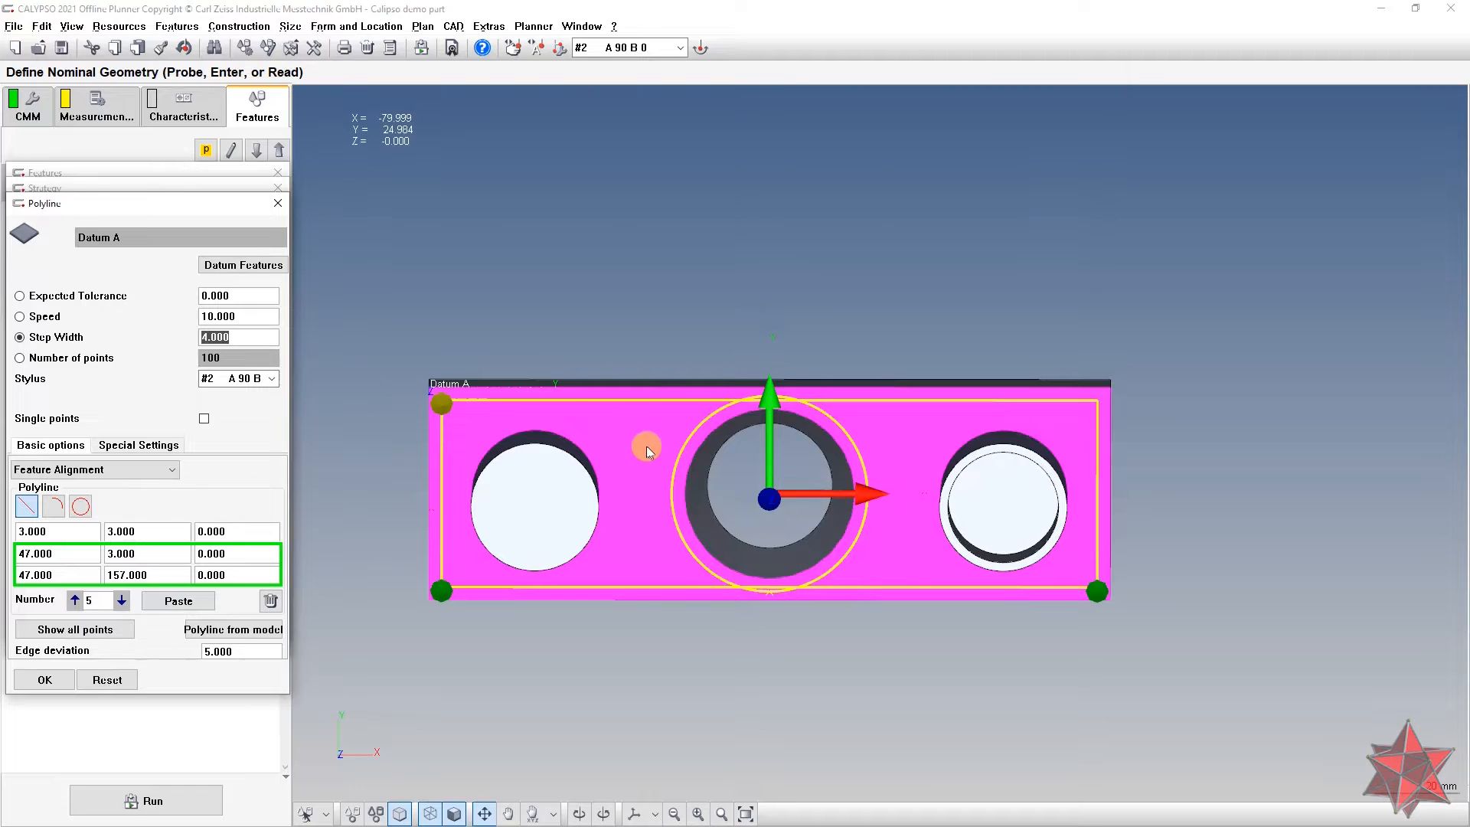
{"action": "left_click", "coordinate": [253, 319]}
{"action": "key", "text": "Tab"}
{"action": "type", "text": "0.31"}
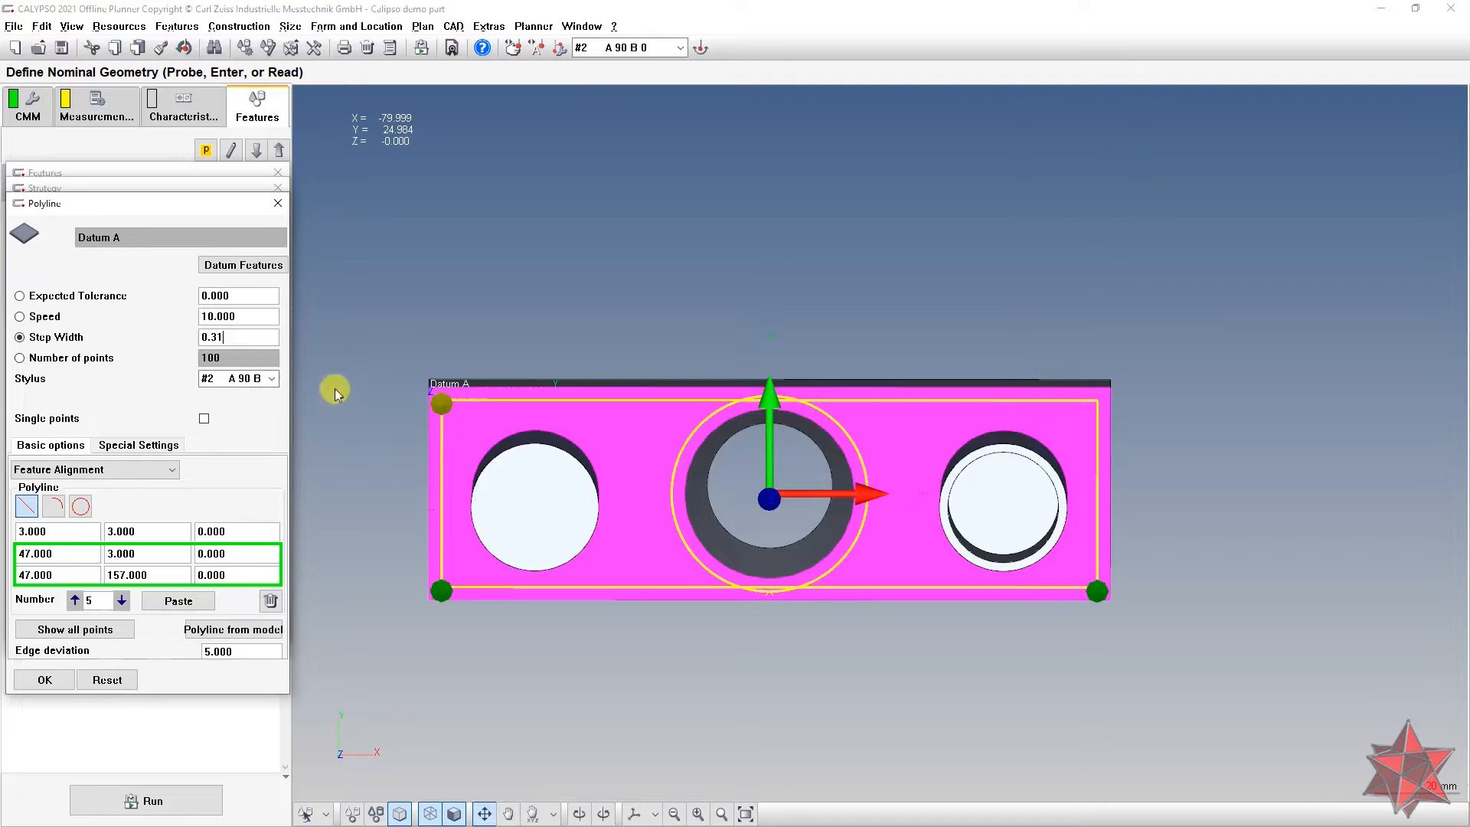
{"action": "left_click", "coordinate": [253, 314]}
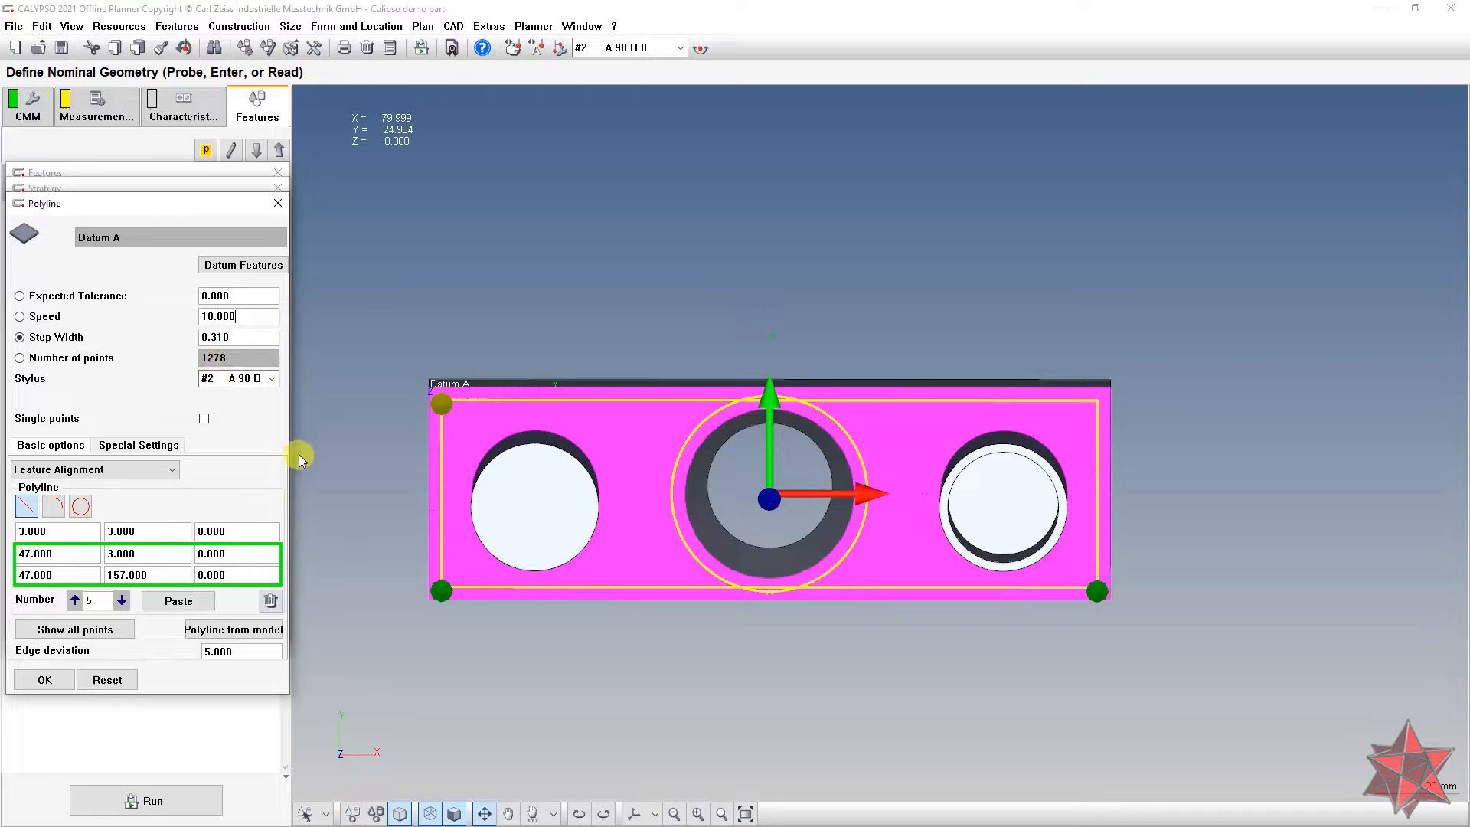
{"action": "left_click", "coordinate": [44, 680]}
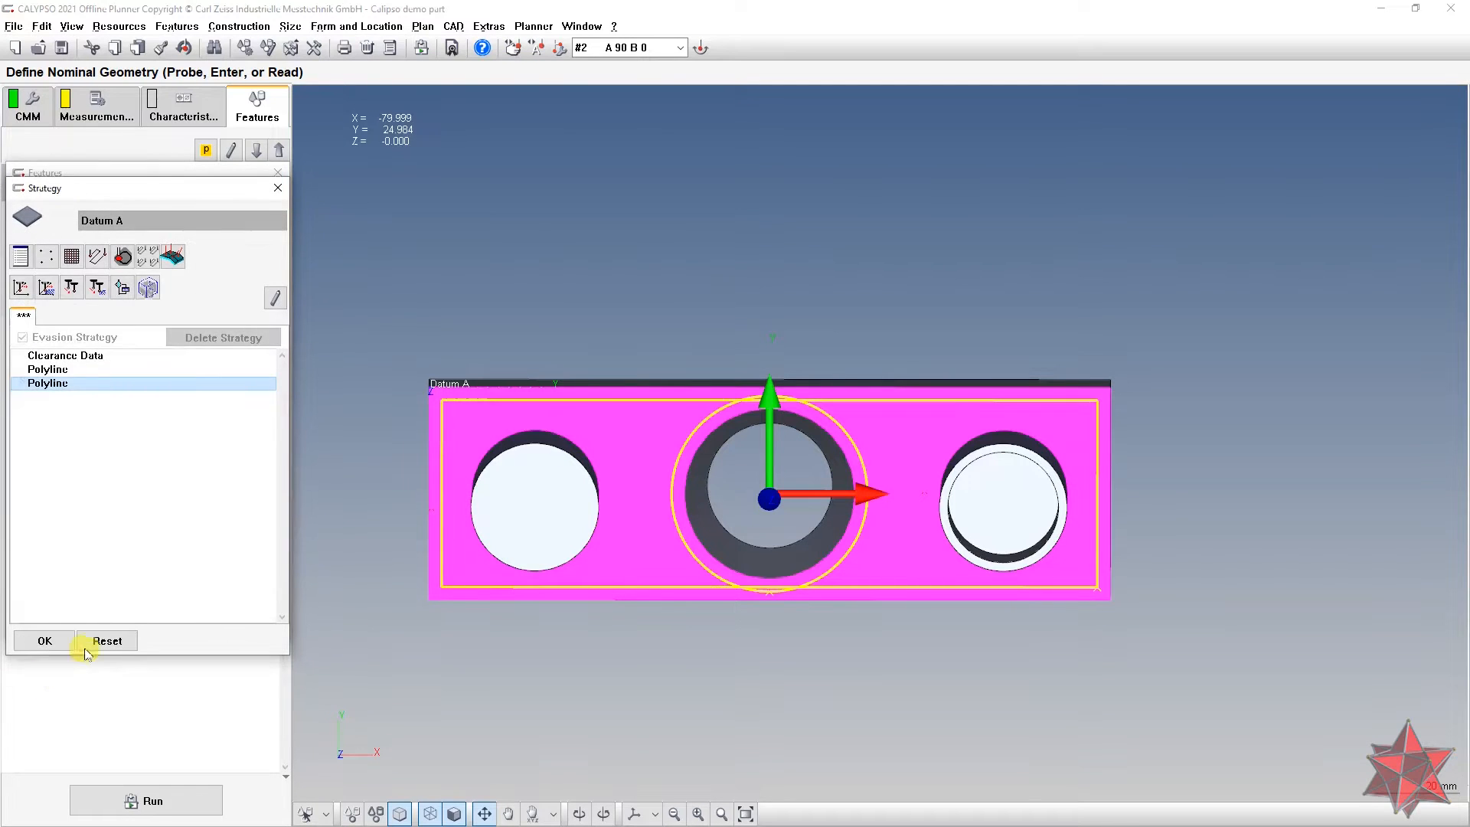
{"action": "left_click", "coordinate": [44, 641]}
Step: Close Datum A's settings and open Datum B's feature definition
{"action": "left_click", "coordinate": [45, 623]}
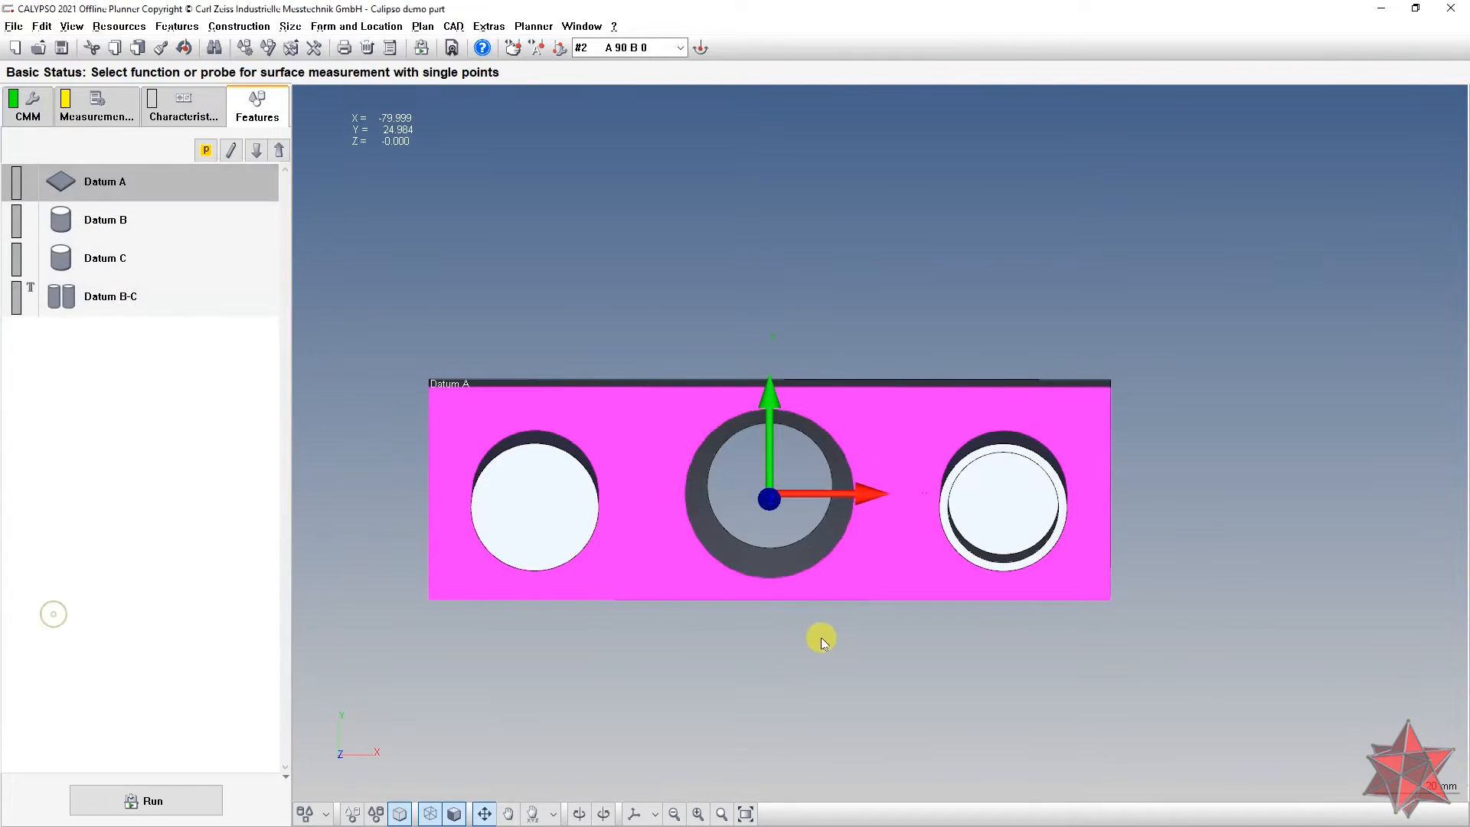
{"action": "left_click_drag", "start_coordinate": [850, 440], "coordinate": [831, 535]}
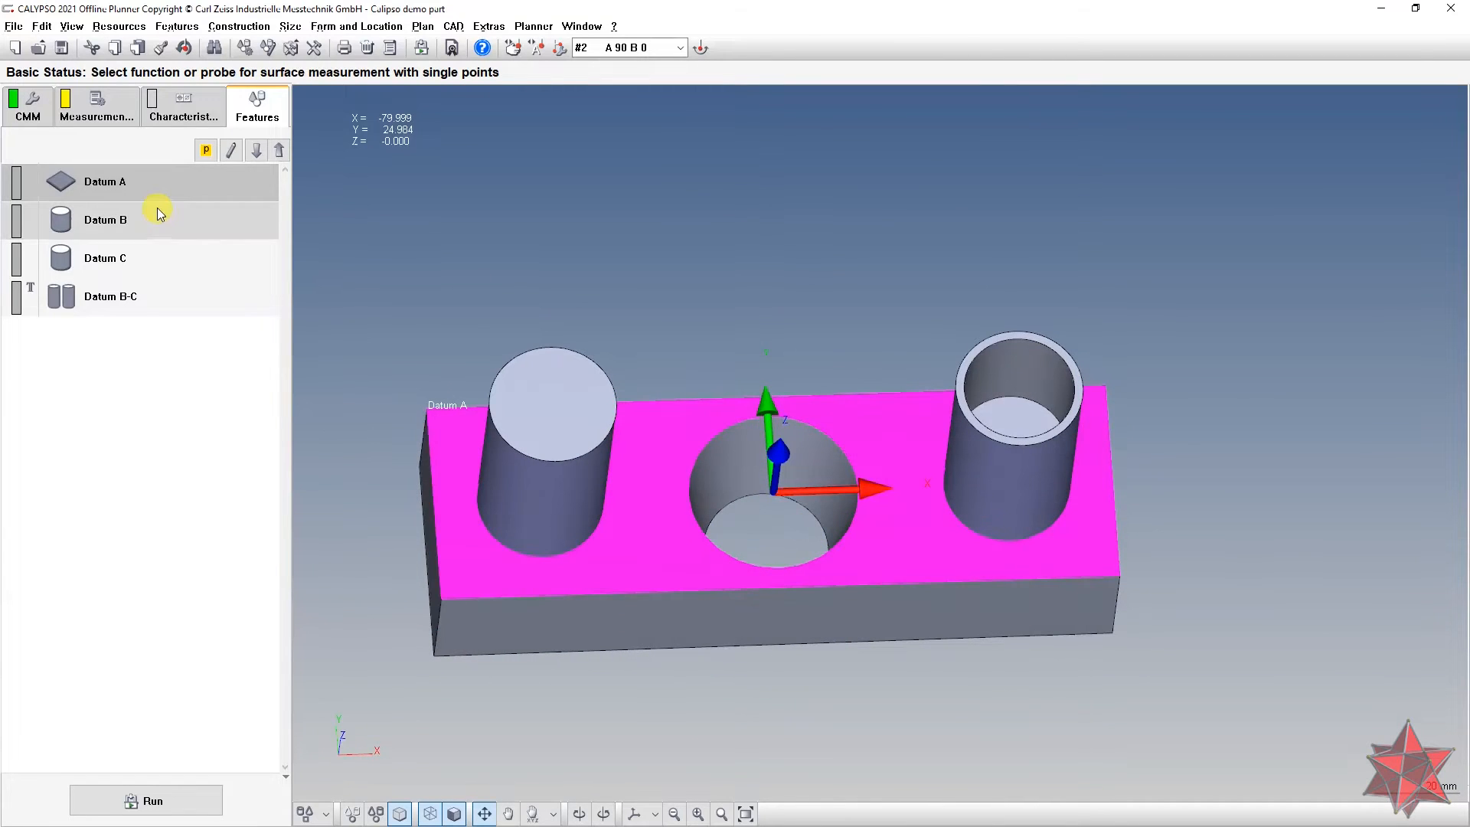
{"action": "double_click", "coordinate": [156, 217]}
{"action": "left_click_drag", "start_coordinate": [806, 397], "coordinate": [837, 378]}
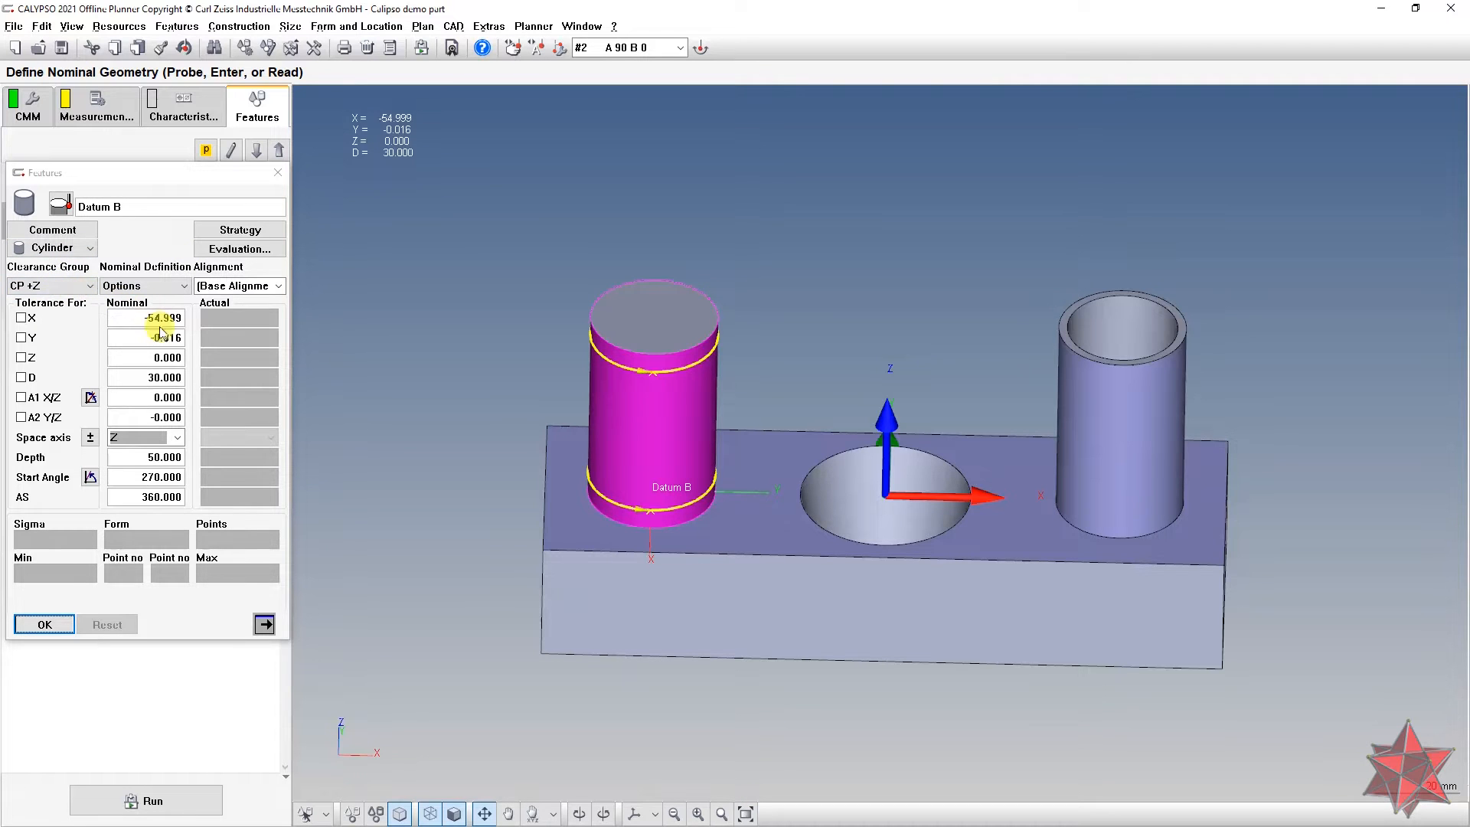
{"action": "left_click_drag", "start_coordinate": [453, 421], "coordinate": [438, 479]}
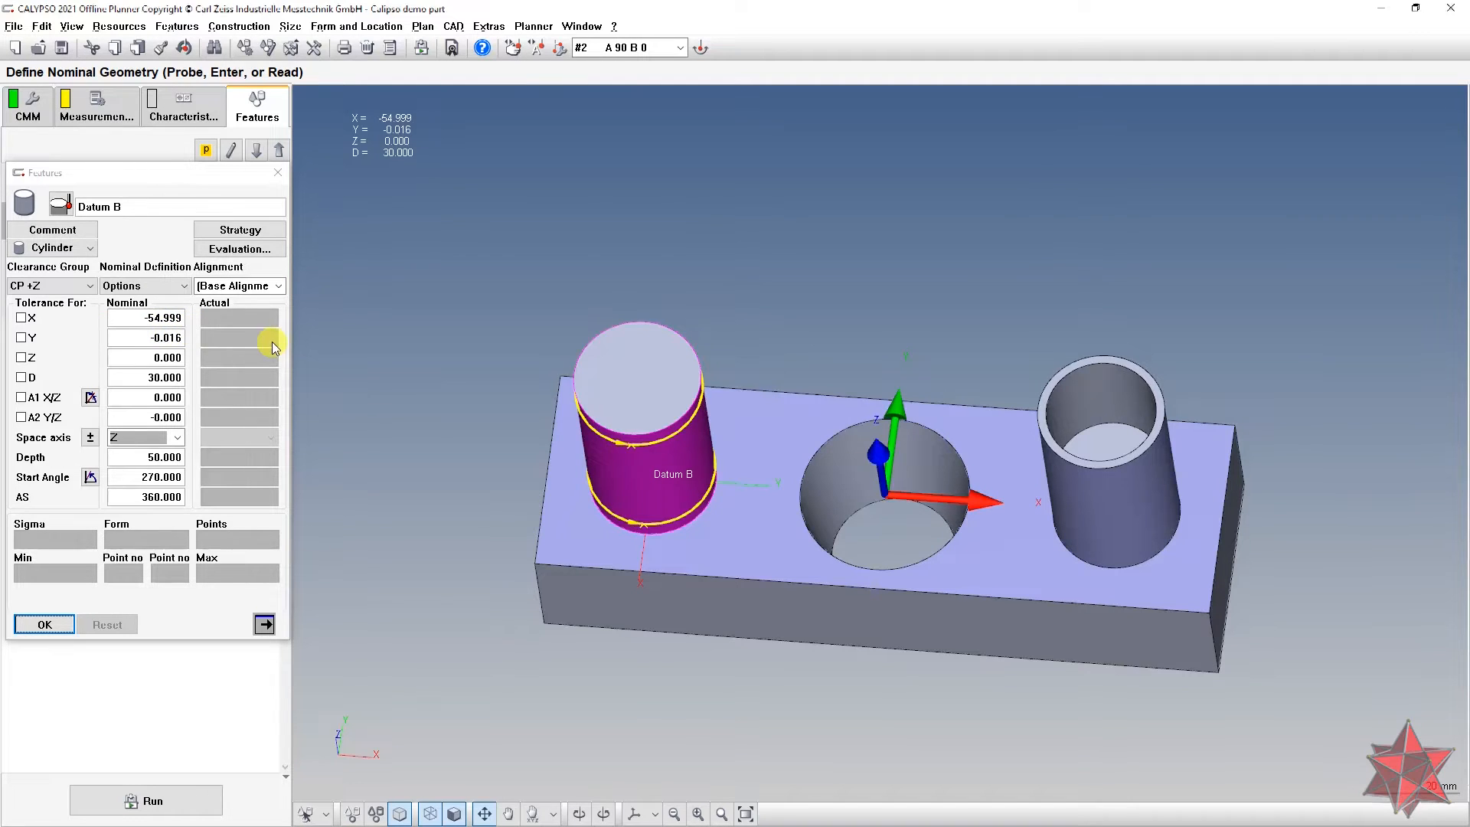
Step: Set Datum B's nominal centre to X -55 and Y 0, confirm, then open Datum C
{"action": "key", "text": "alt+Tab"}
{"action": "key", "text": "alt+Tab"}
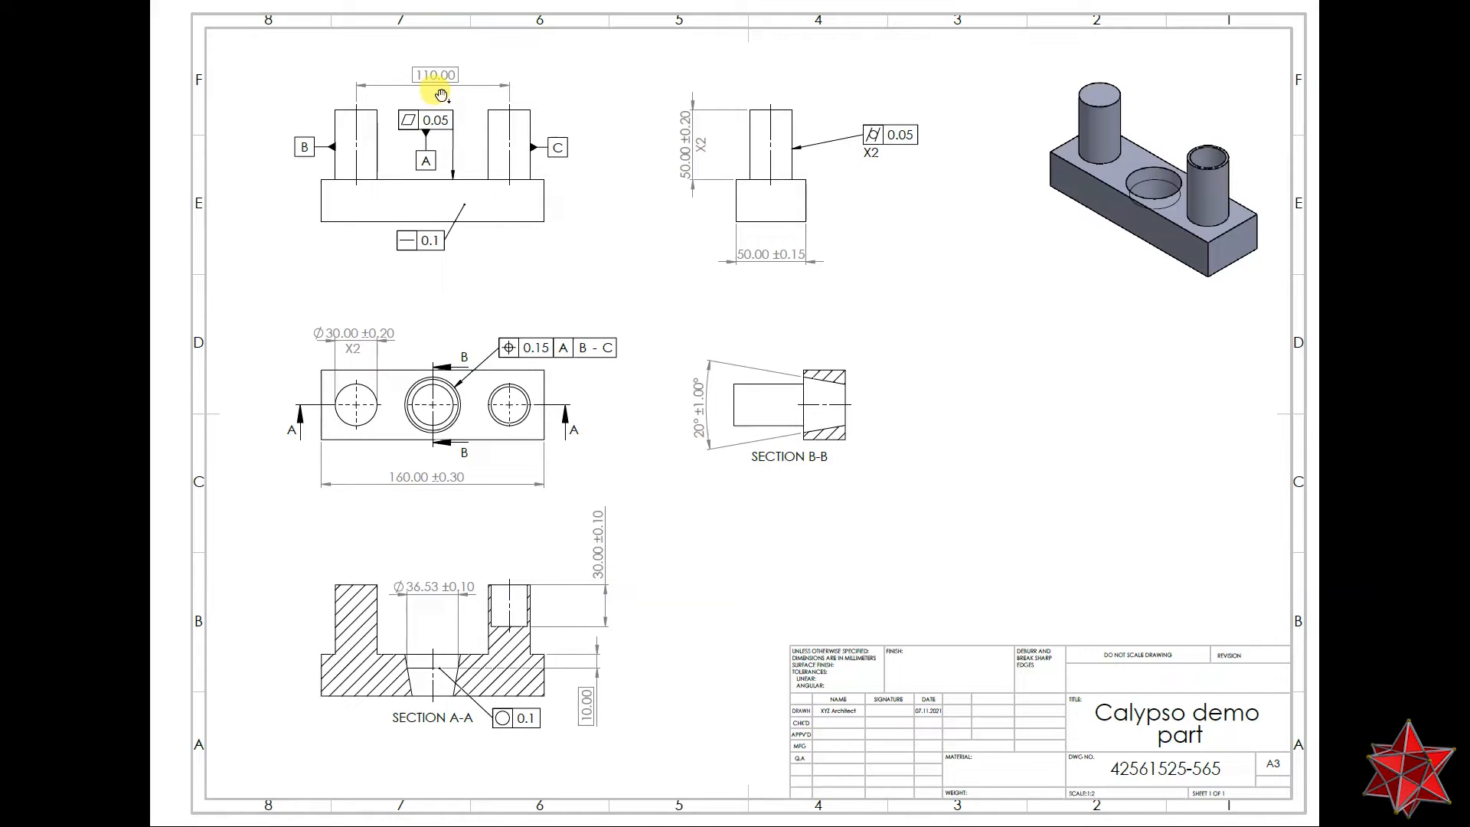
{"action": "key", "text": "alt+Tab"}
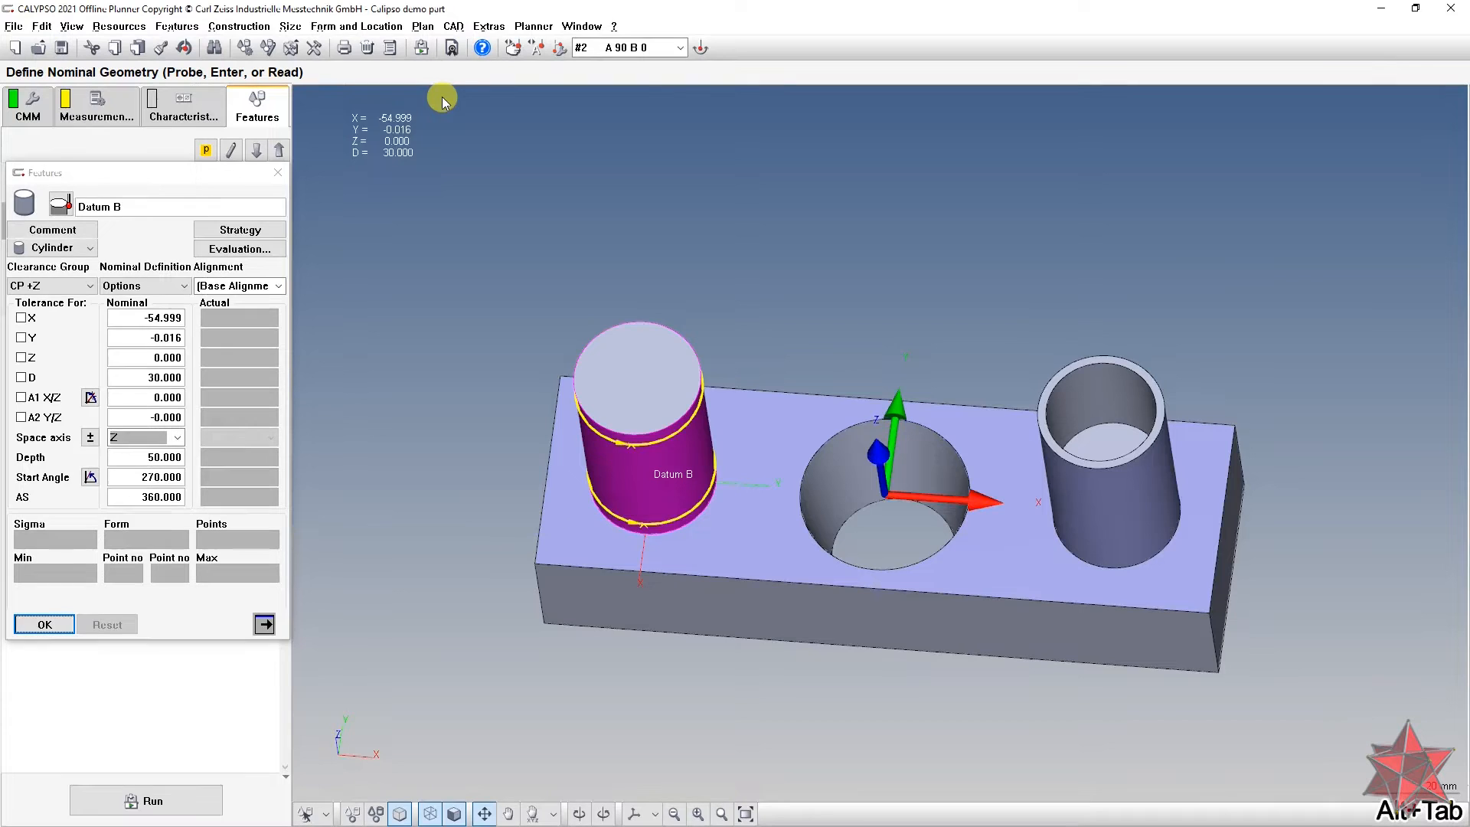
{"action": "double_click", "coordinate": [153, 317]}
{"action": "type", "text": "-55"}
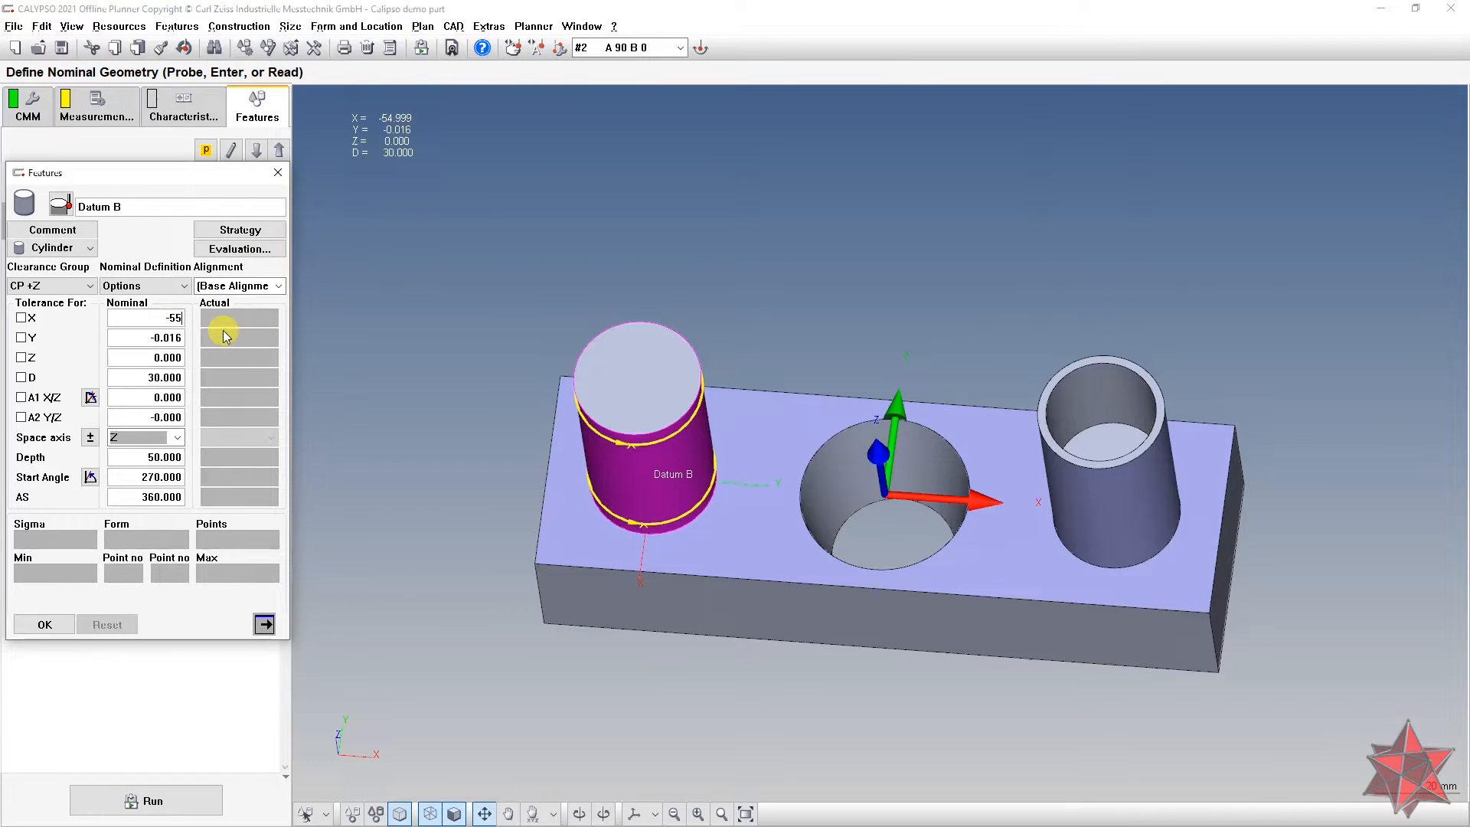
{"action": "key", "text": "Tab"}
{"action": "type", "text": "0"}
{"action": "left_click", "coordinate": [170, 318]}
{"action": "left_click", "coordinate": [526, 378]}
{"action": "left_click_drag", "start_coordinate": [527, 379], "coordinate": [641, 418]}
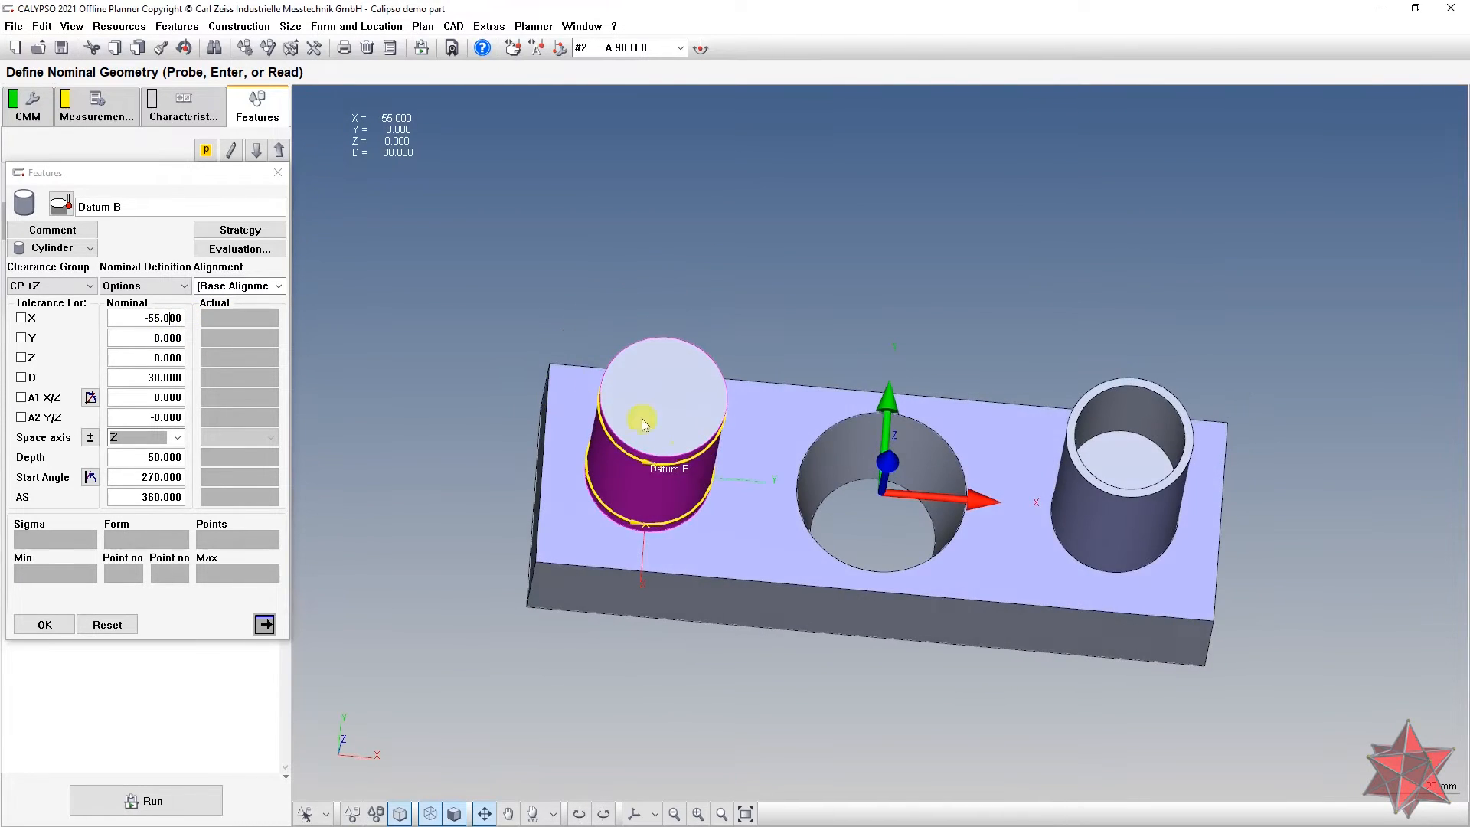
{"action": "left_click_drag", "start_coordinate": [646, 597], "coordinate": [679, 483]}
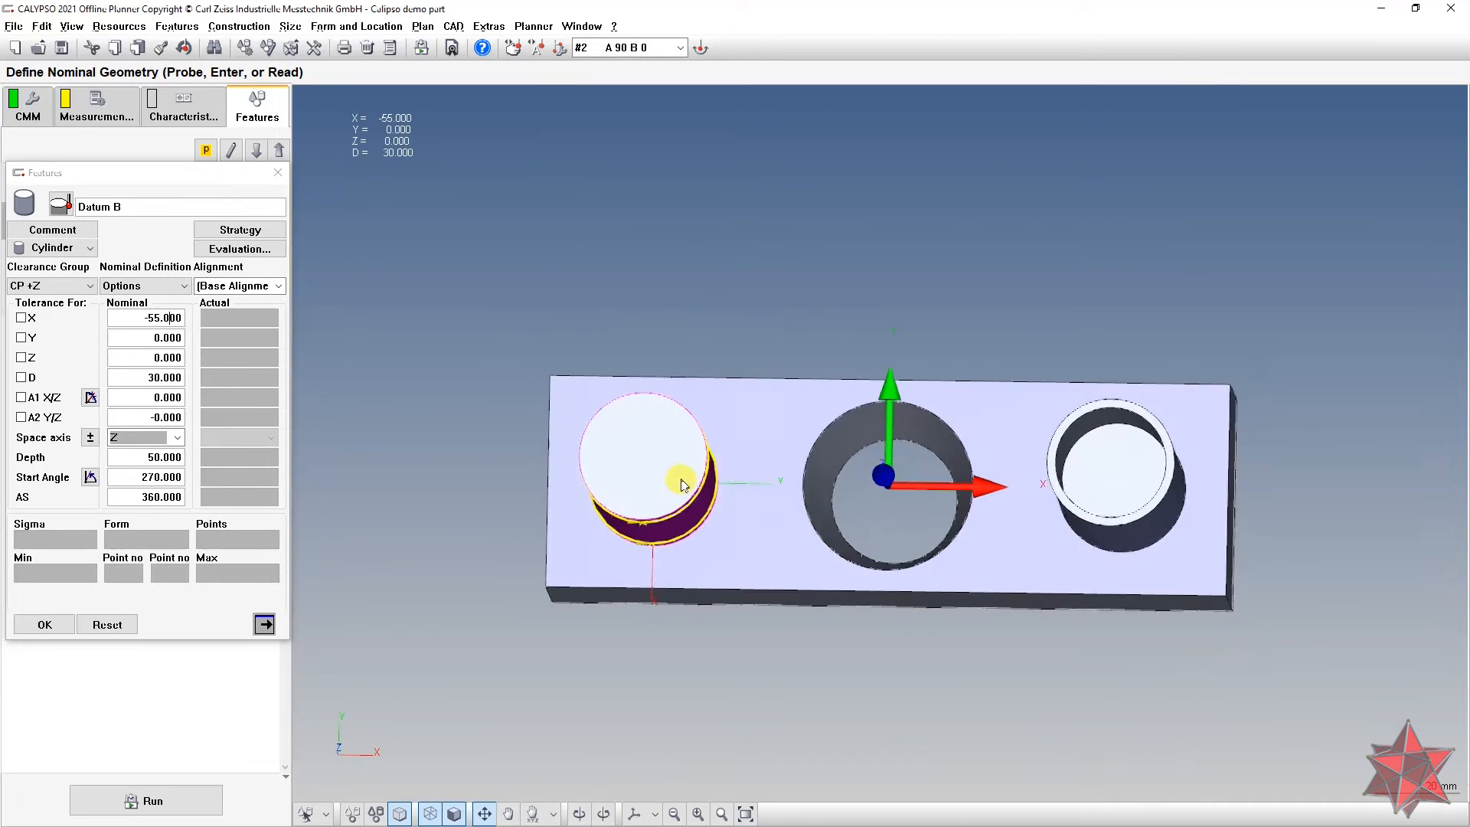
{"action": "left_click", "coordinate": [47, 624]}
{"action": "double_click", "coordinate": [177, 258]}
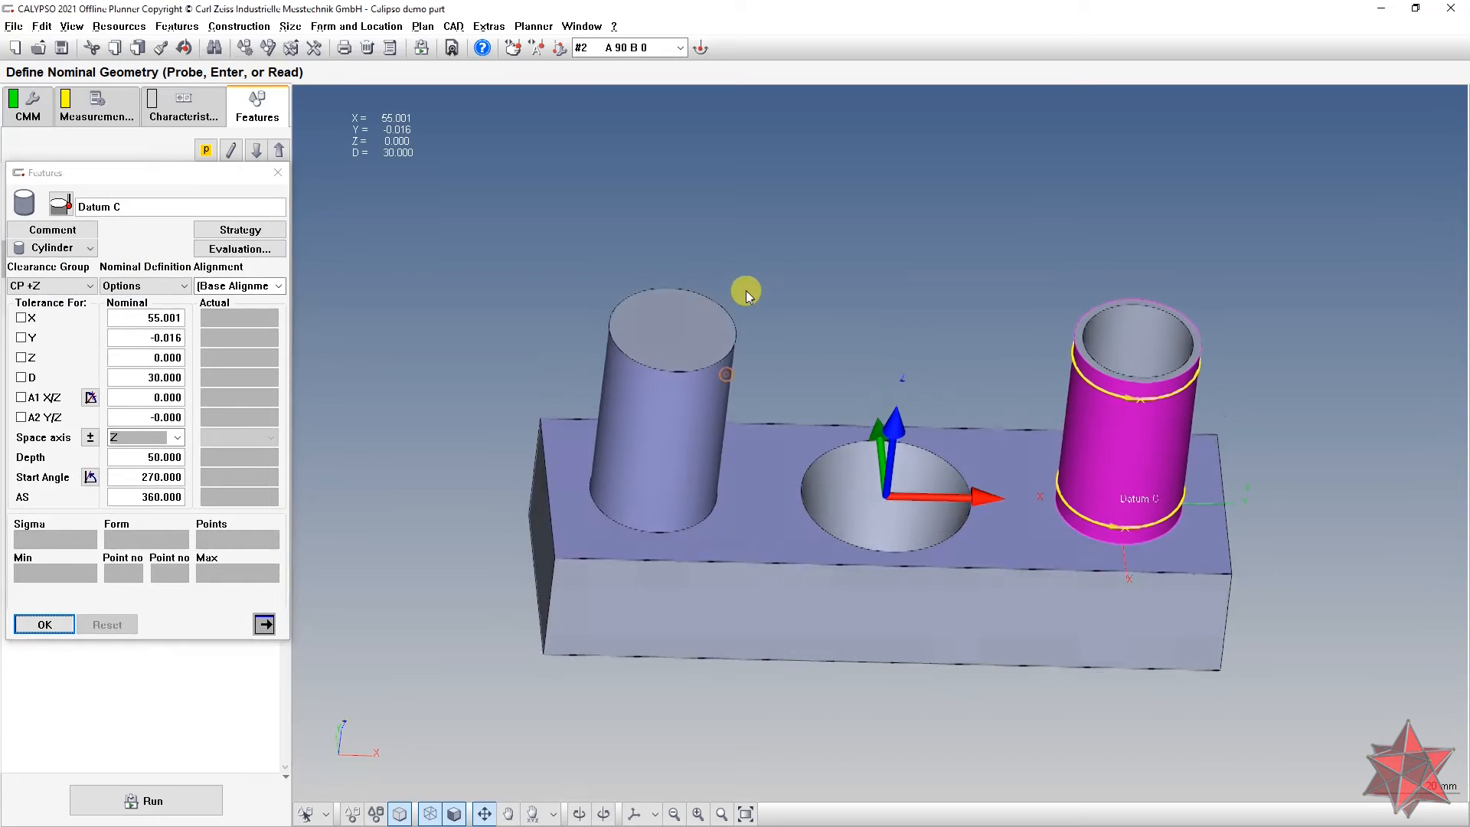
Step: Correct Datum C's nominals to X 55.000 and Y 0.000 and confirm
{"action": "left_click_drag", "start_coordinate": [183, 318], "coordinate": [160, 320]}
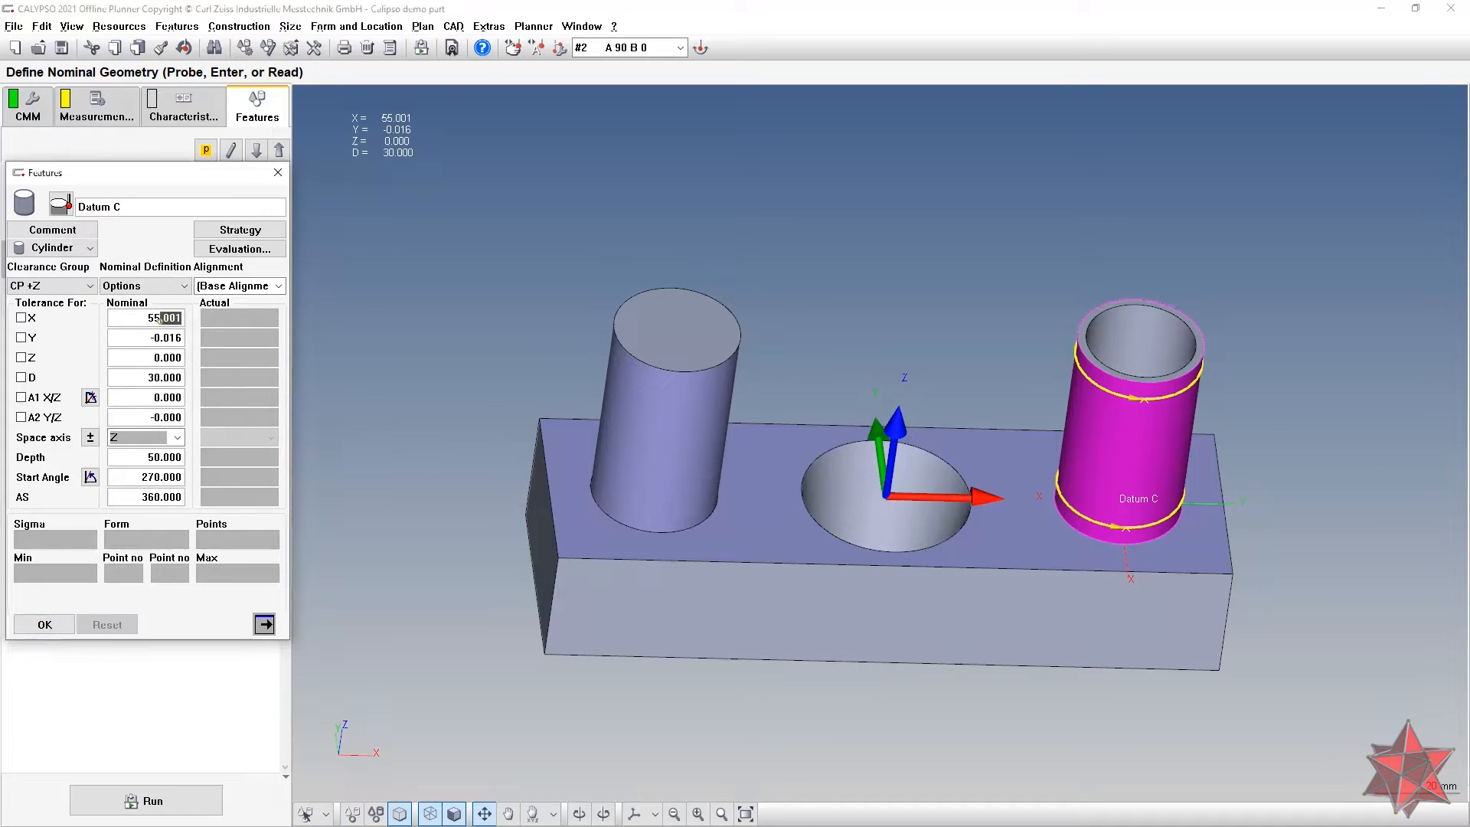
{"action": "type", "text": ".000"}
{"action": "key", "text": "Tab"}
{"action": "type", "text": "0"}
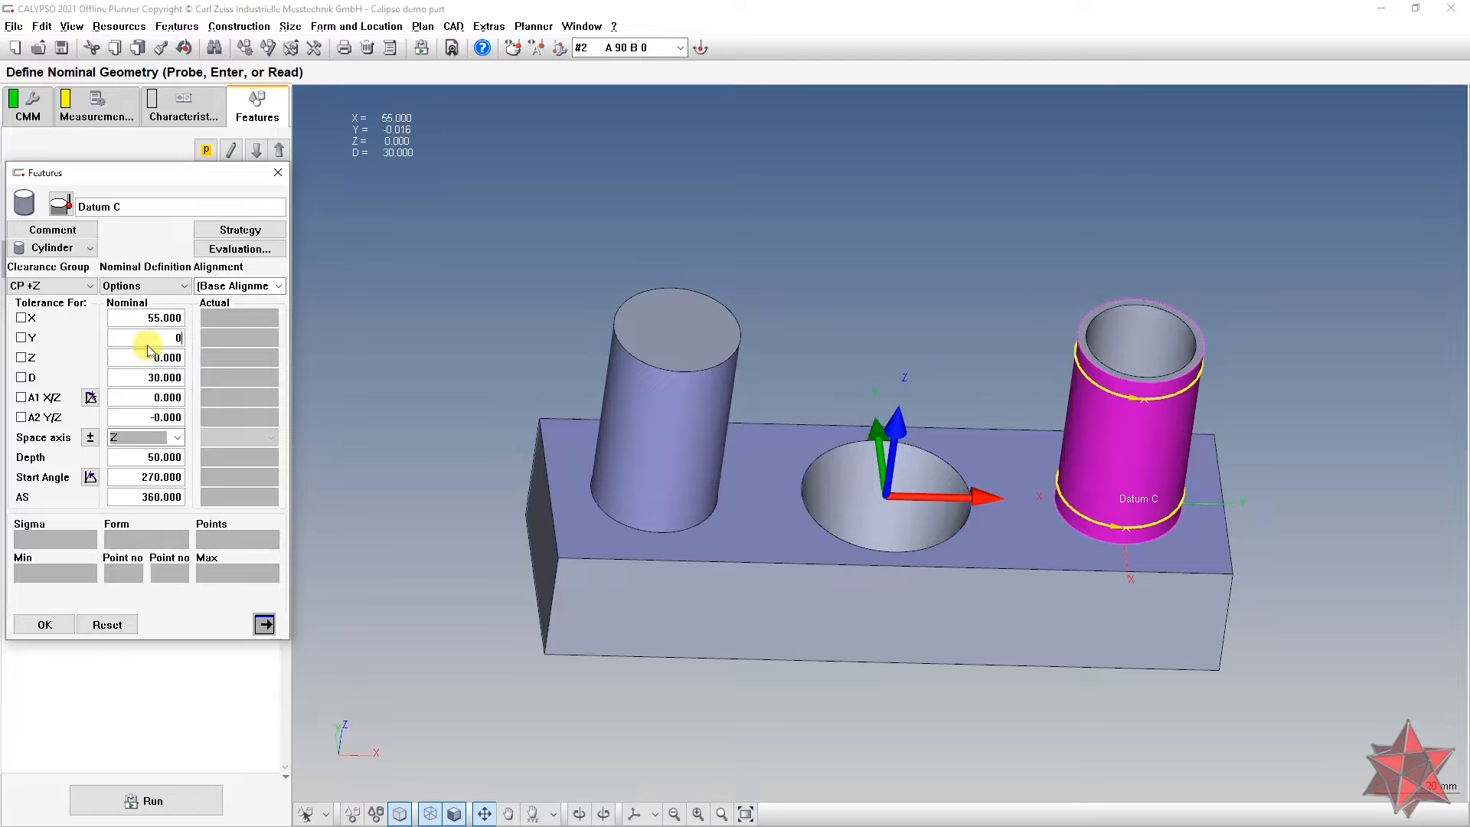
{"action": "left_click", "coordinate": [152, 357]}
{"action": "left_click", "coordinate": [44, 624]}
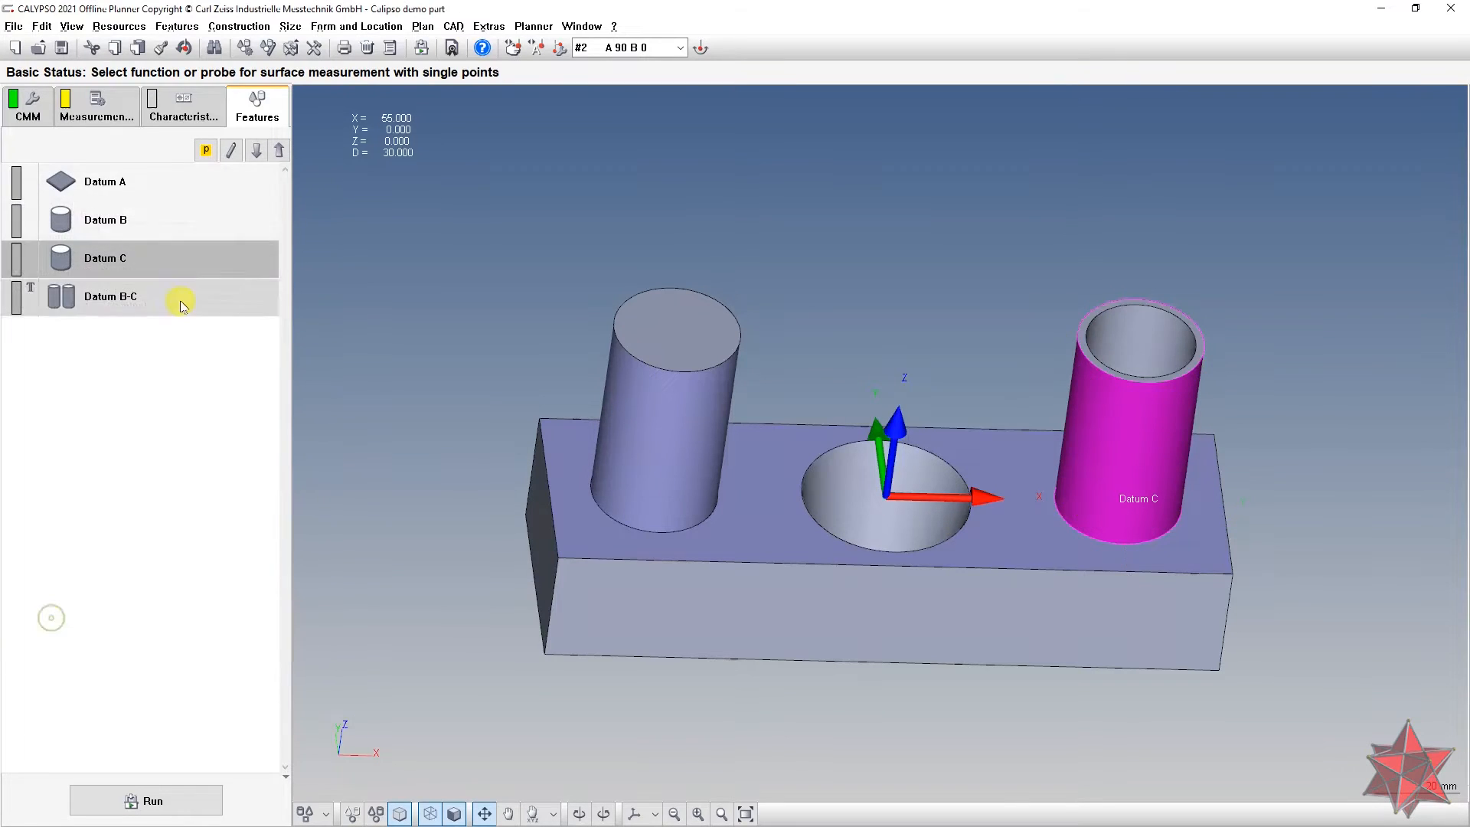
{"action": "double_click", "coordinate": [154, 218]}
{"action": "middle_click_drag", "start_coordinate": [409, 295], "coordinate": [397, 301]}
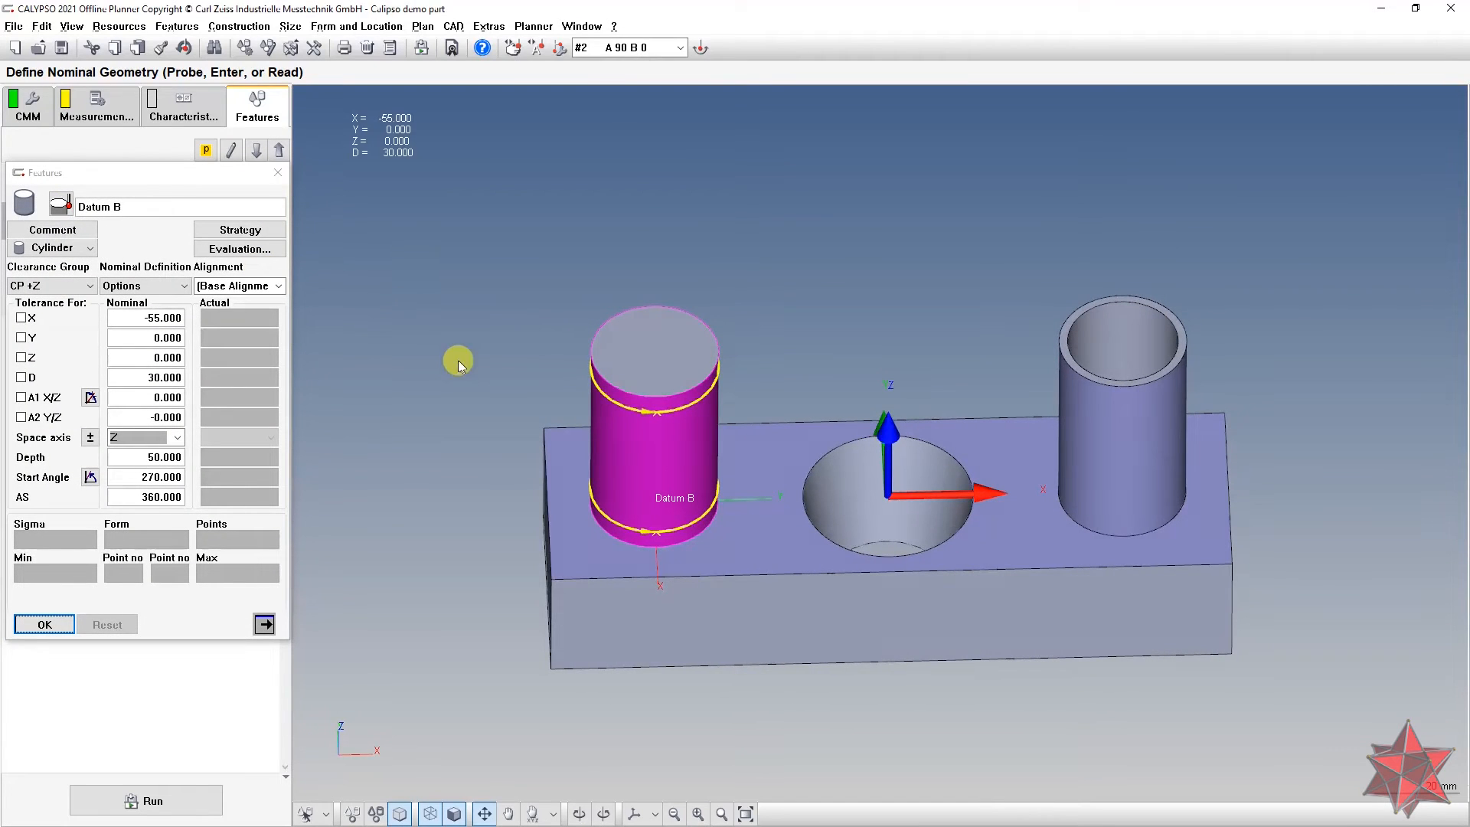
{"action": "middle_click_drag", "start_coordinate": [527, 306], "coordinate": [548, 269]}
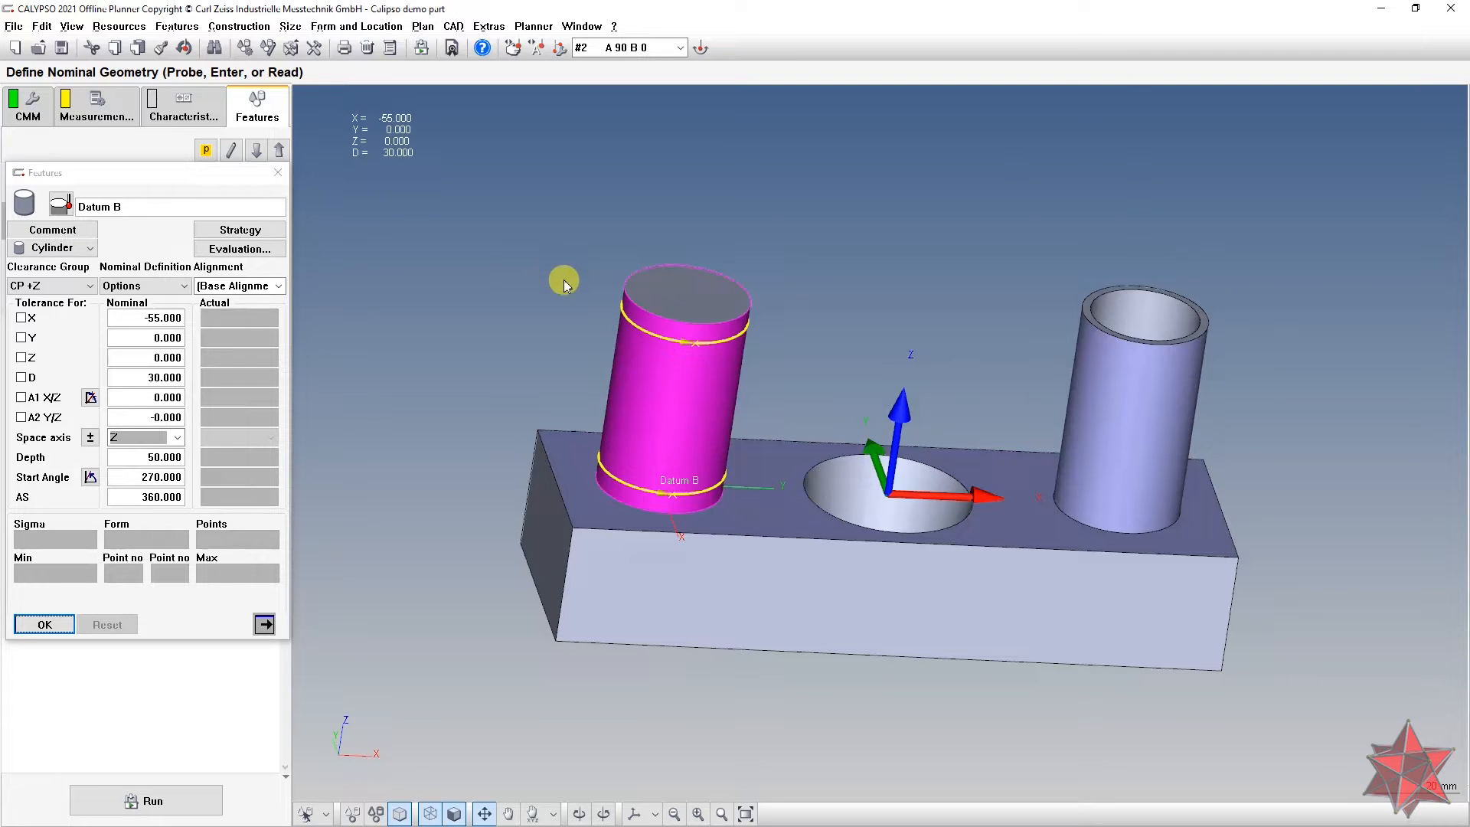
{"action": "left_click", "coordinate": [279, 173]}
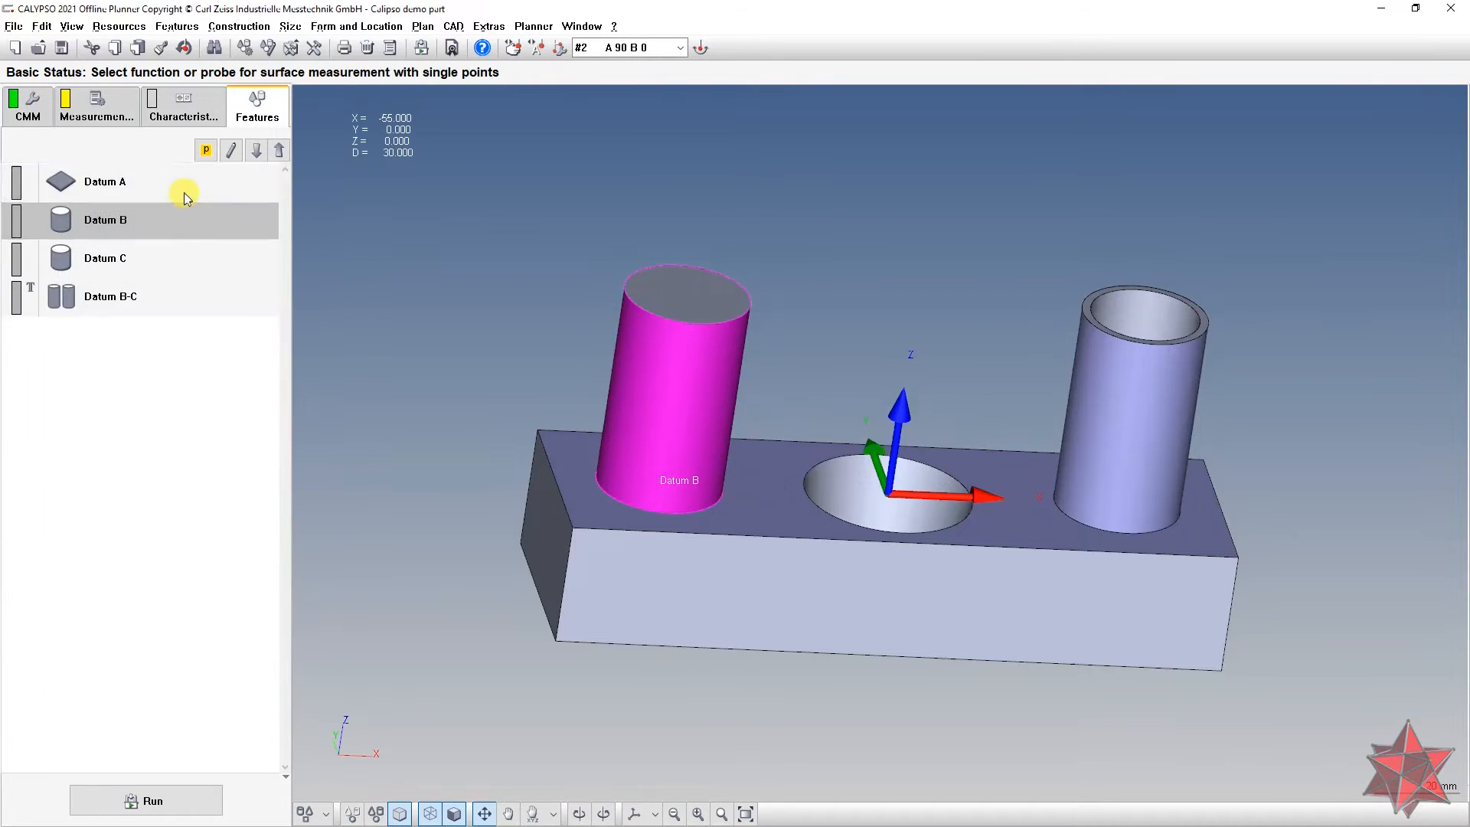
Step: Enable filtering and outlier elimination for Datum A, using a Gauss low-pass filter at 2.5 mm
{"action": "double_click", "coordinate": [184, 188]}
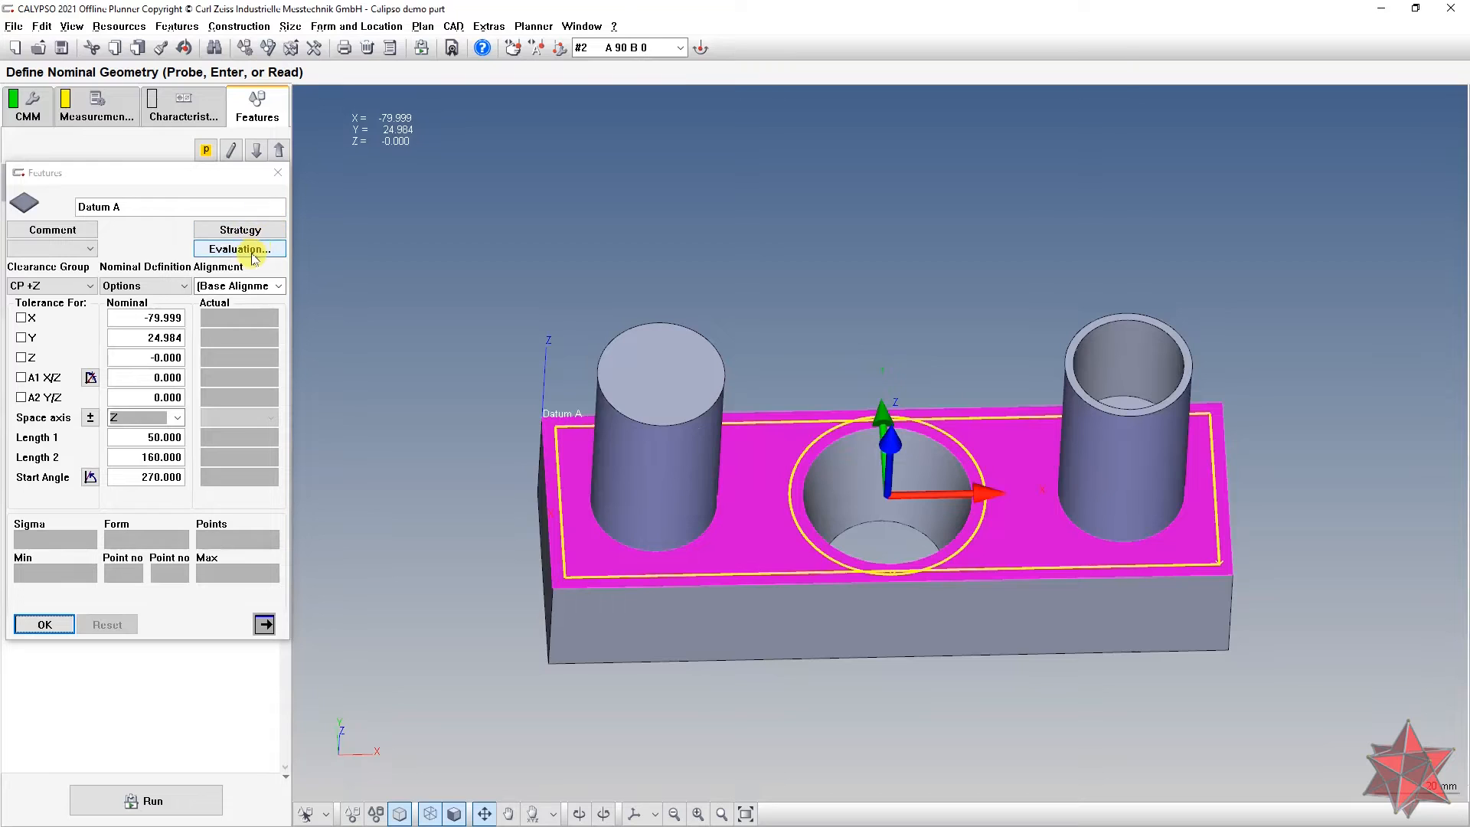
{"action": "left_click", "coordinate": [241, 248]}
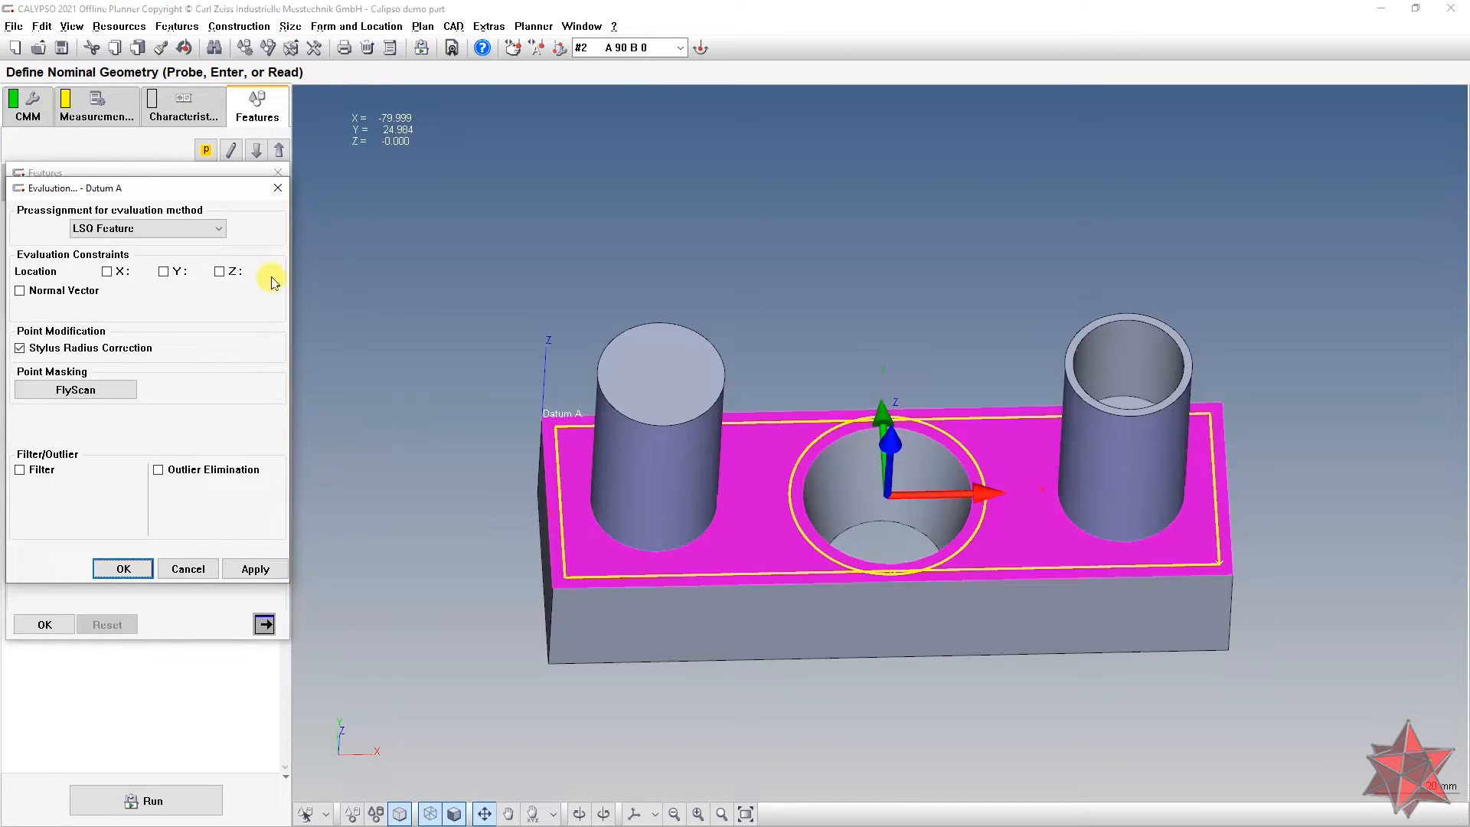
{"action": "left_click_drag", "start_coordinate": [181, 187], "coordinate": [279, 182]}
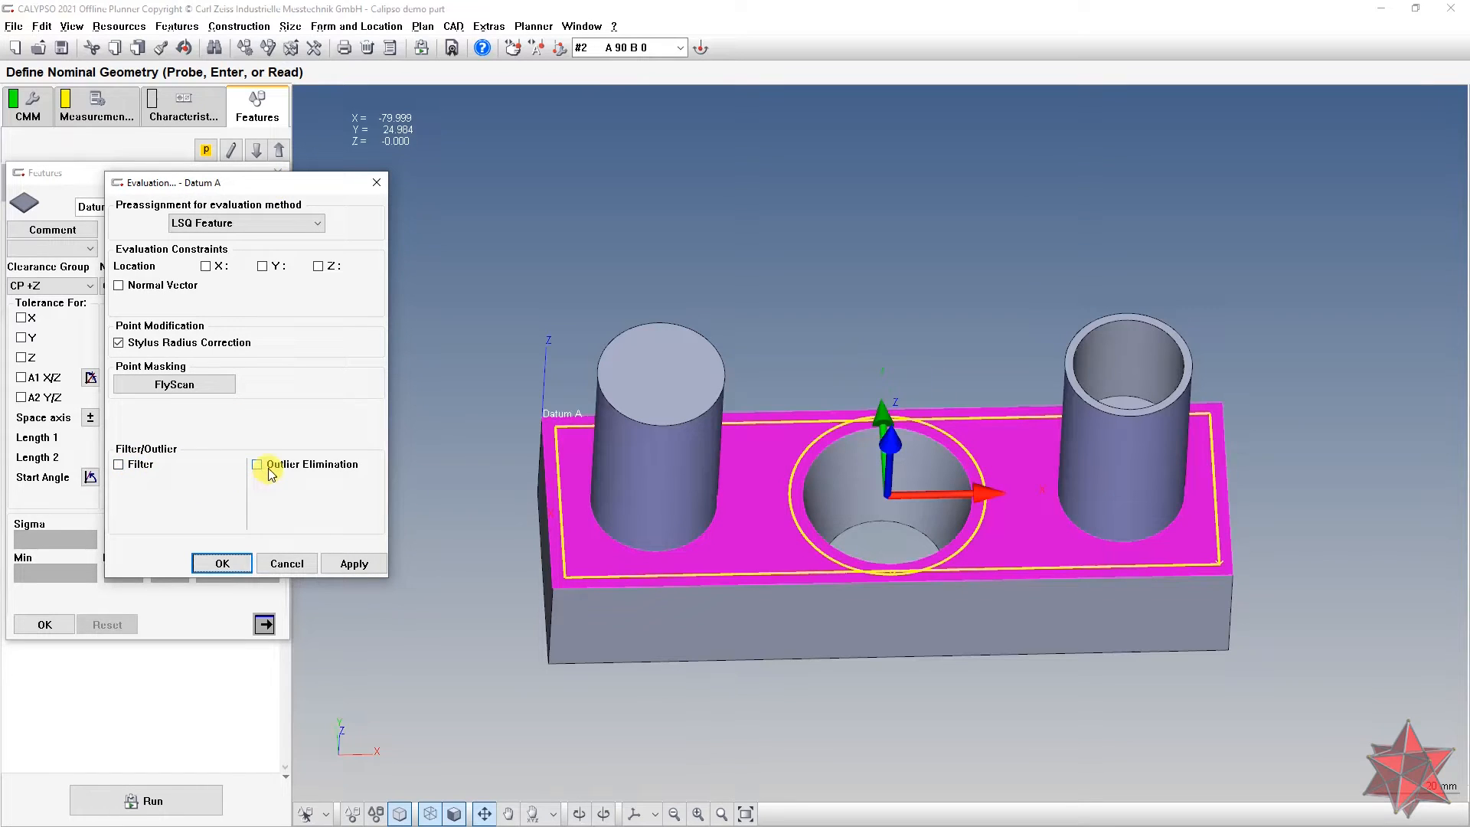
{"action": "left_click", "coordinate": [141, 467]}
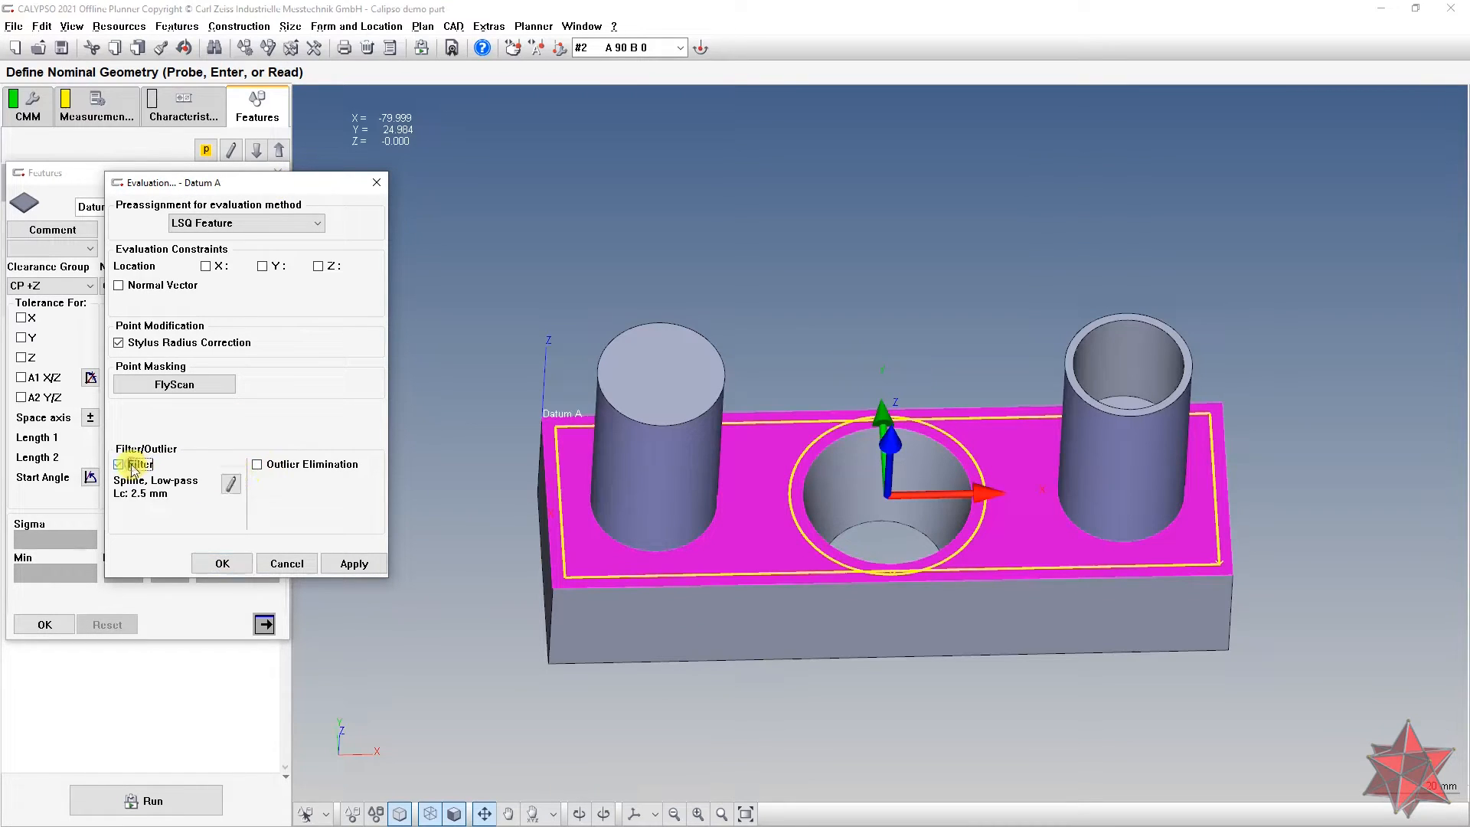
{"action": "left_click", "coordinate": [270, 464]}
{"action": "left_click", "coordinate": [231, 484]}
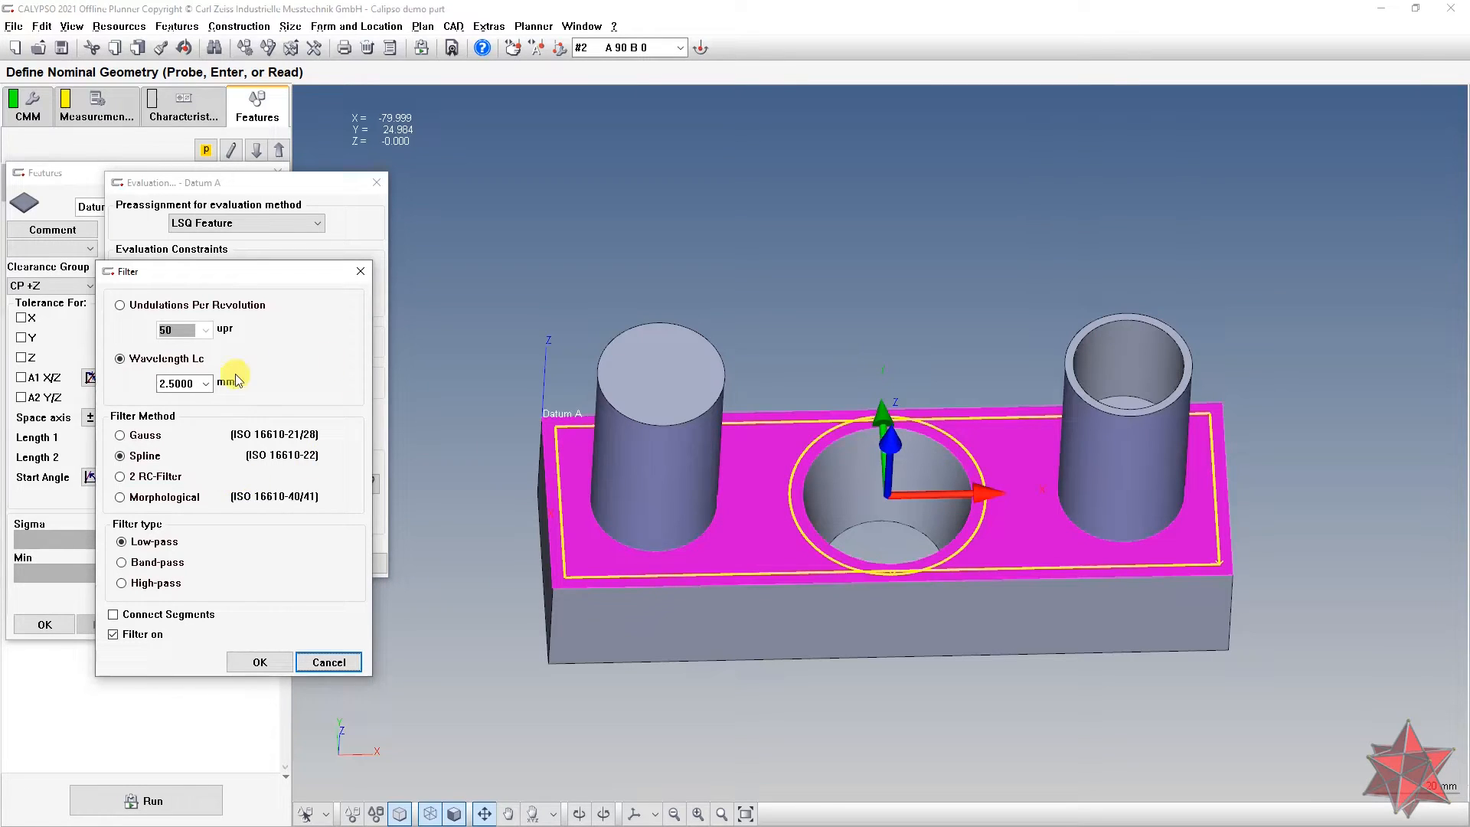
{"action": "left_click", "coordinate": [206, 383]}
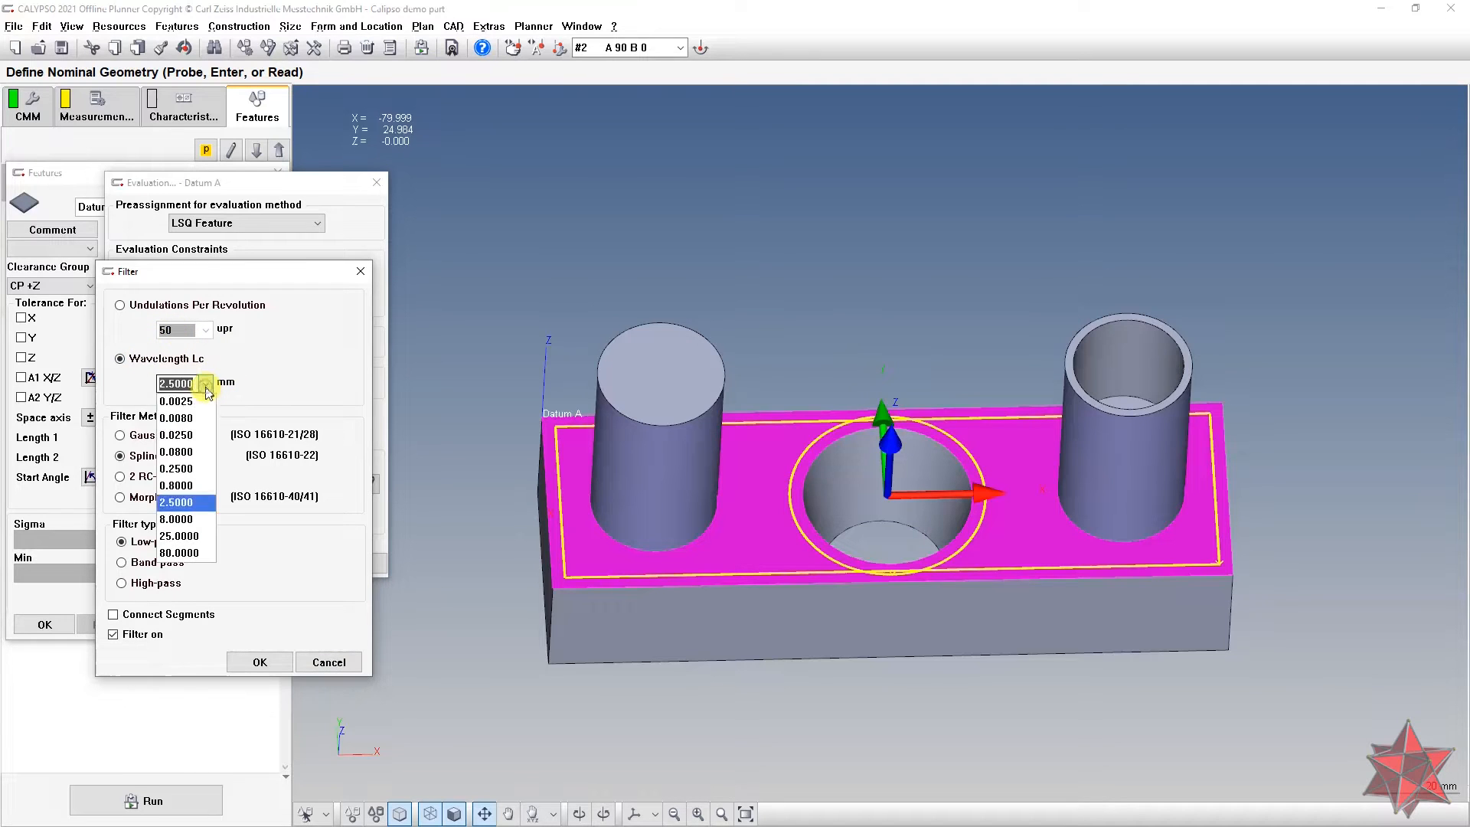
{"action": "left_click", "coordinate": [205, 383]}
{"action": "left_click", "coordinate": [130, 438]}
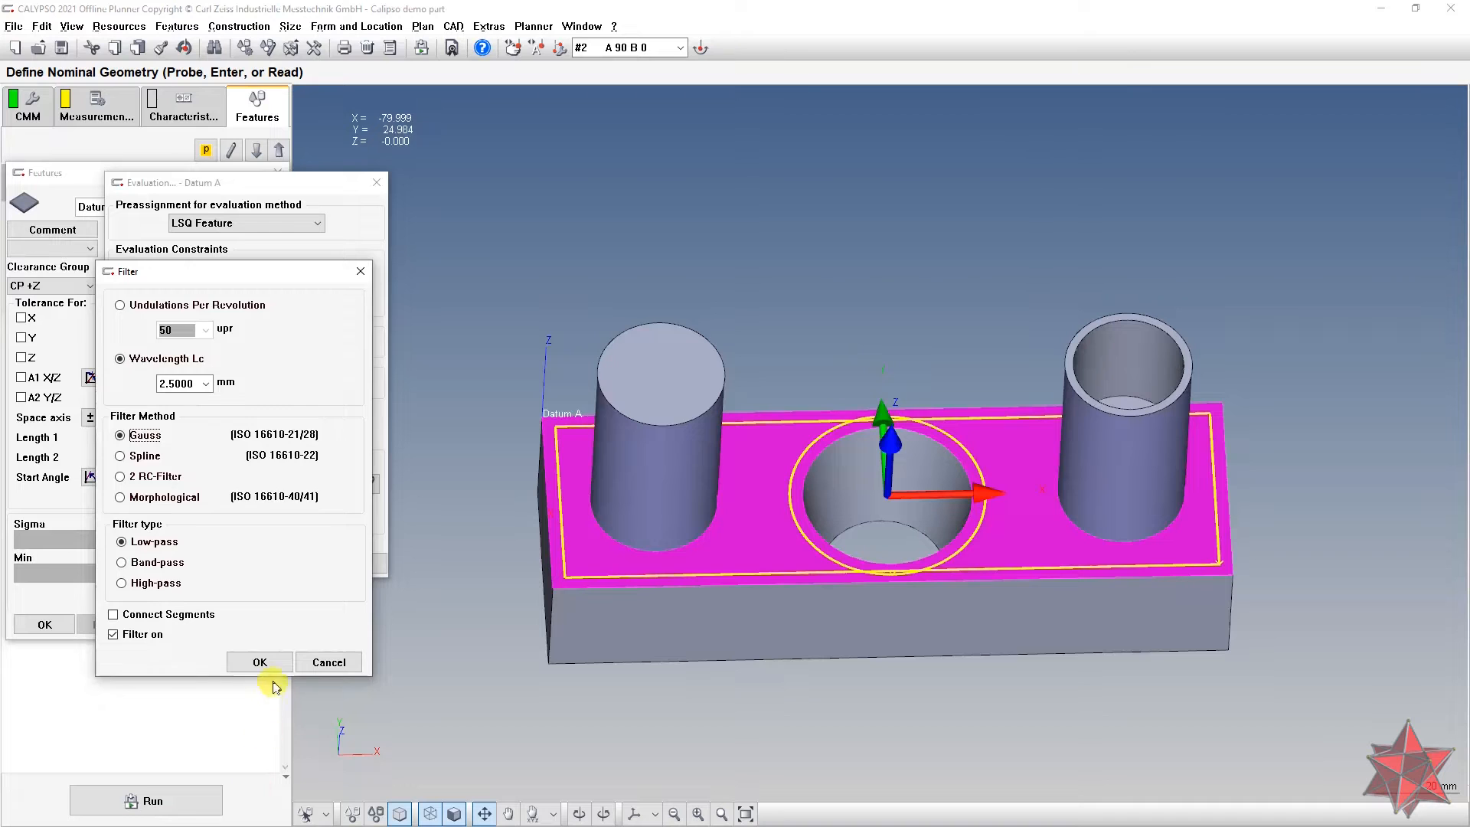
{"action": "left_click", "coordinate": [259, 661]}
Step: Set outlier elimination to include 5 adjacent points with Lc up to 10 mm, and confirm Datum A
{"action": "left_click", "coordinate": [369, 484]}
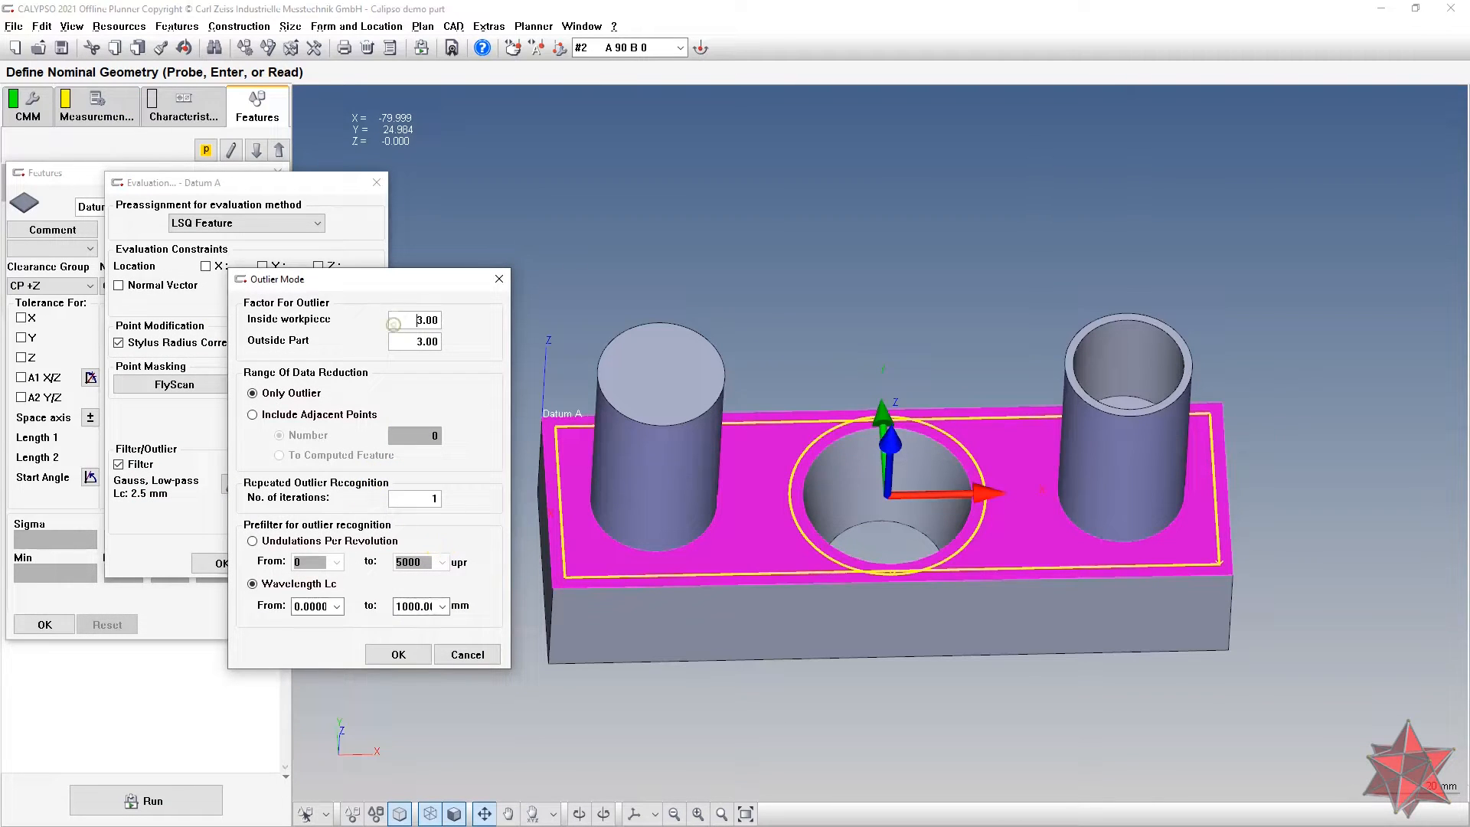
{"action": "left_click", "coordinate": [399, 346]}
{"action": "left_click", "coordinate": [325, 412]}
{"action": "double_click", "coordinate": [433, 435]}
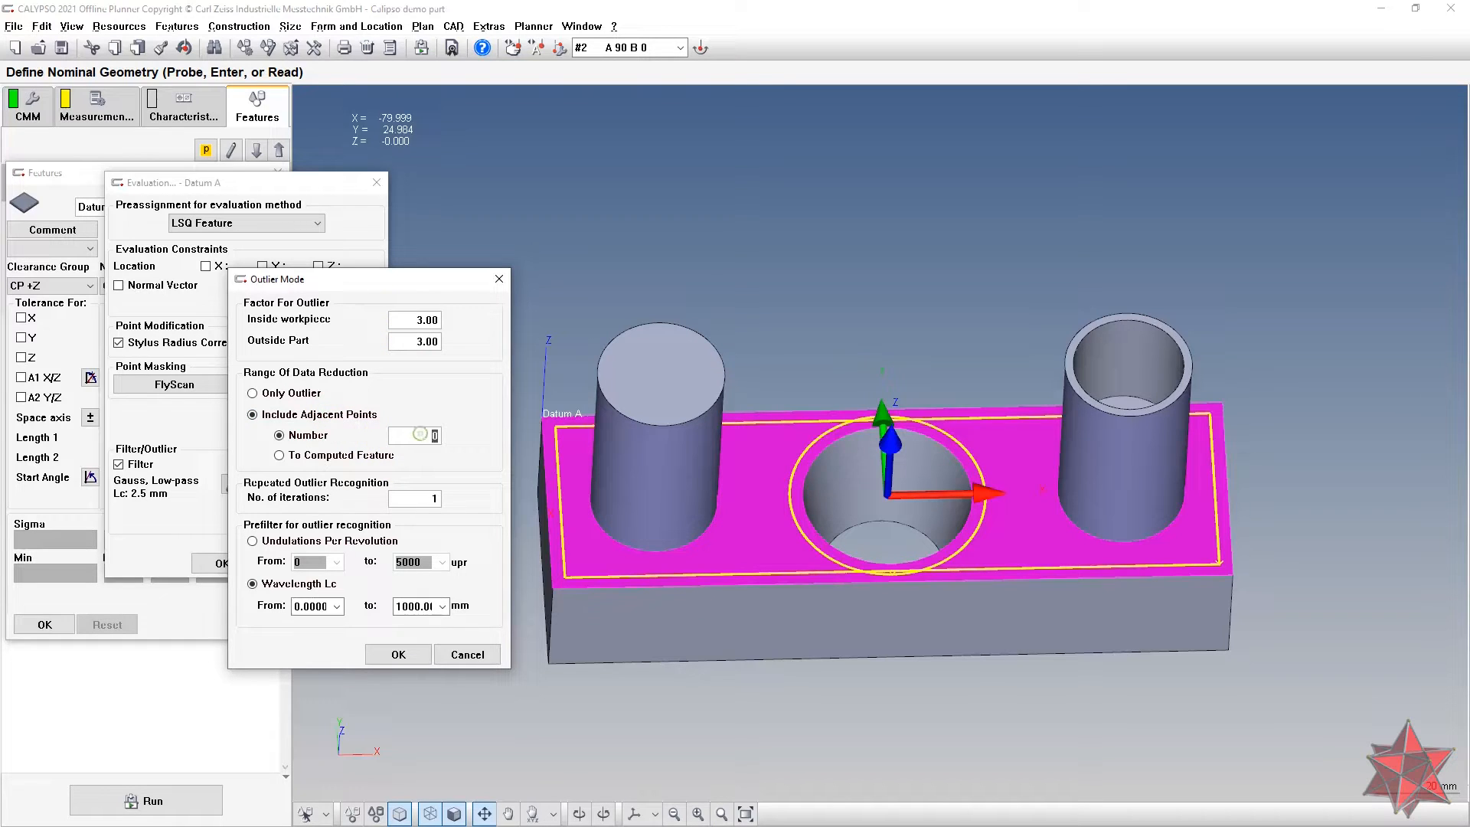
{"action": "type", "text": "5"}
{"action": "left_click_drag", "start_coordinate": [408, 609], "coordinate": [468, 616]}
{"action": "type", "text": "10"}
{"action": "key", "text": "Return"}
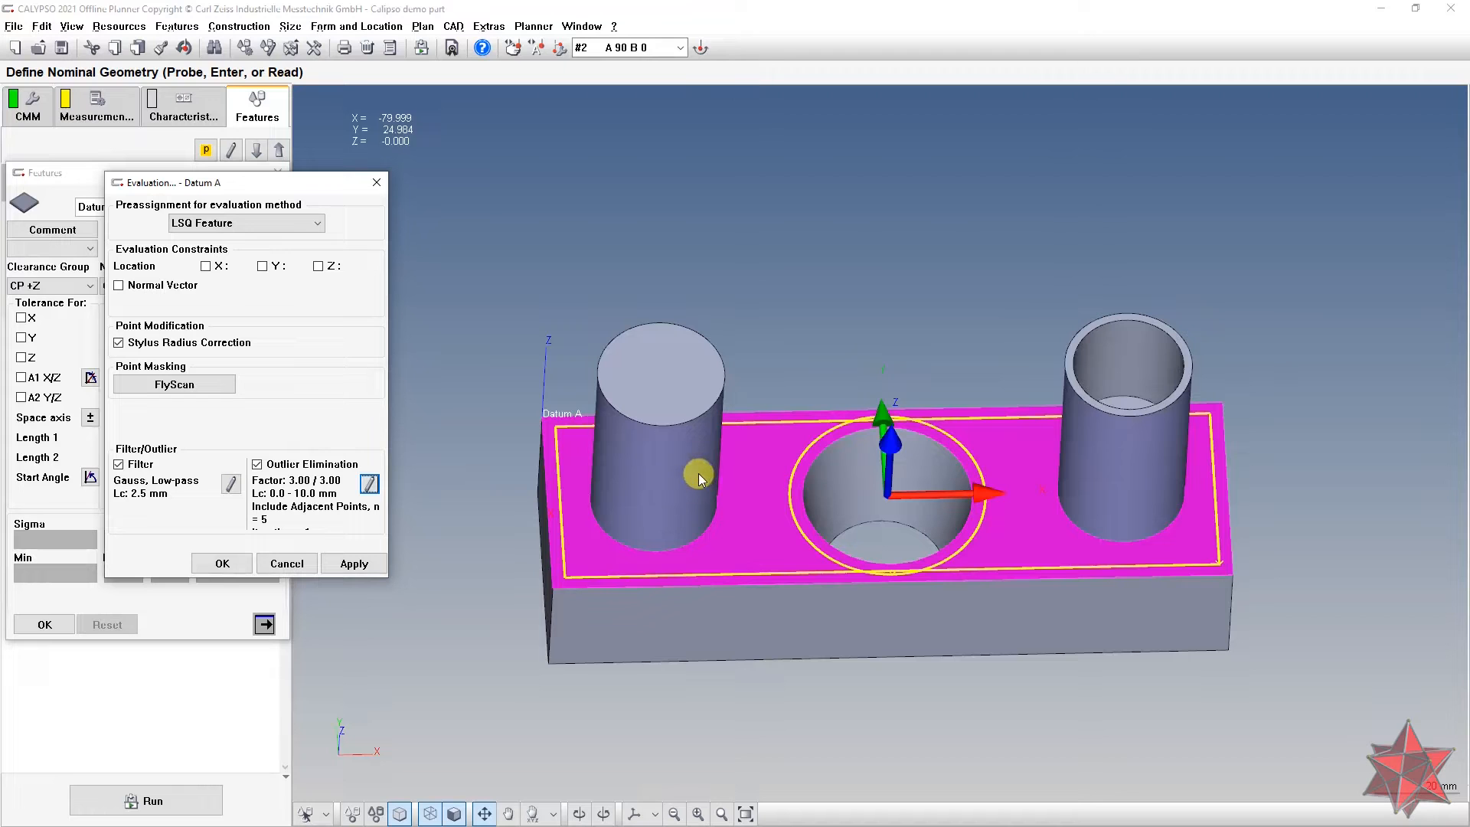
{"action": "left_click_drag", "start_coordinate": [712, 472], "coordinate": [748, 496]}
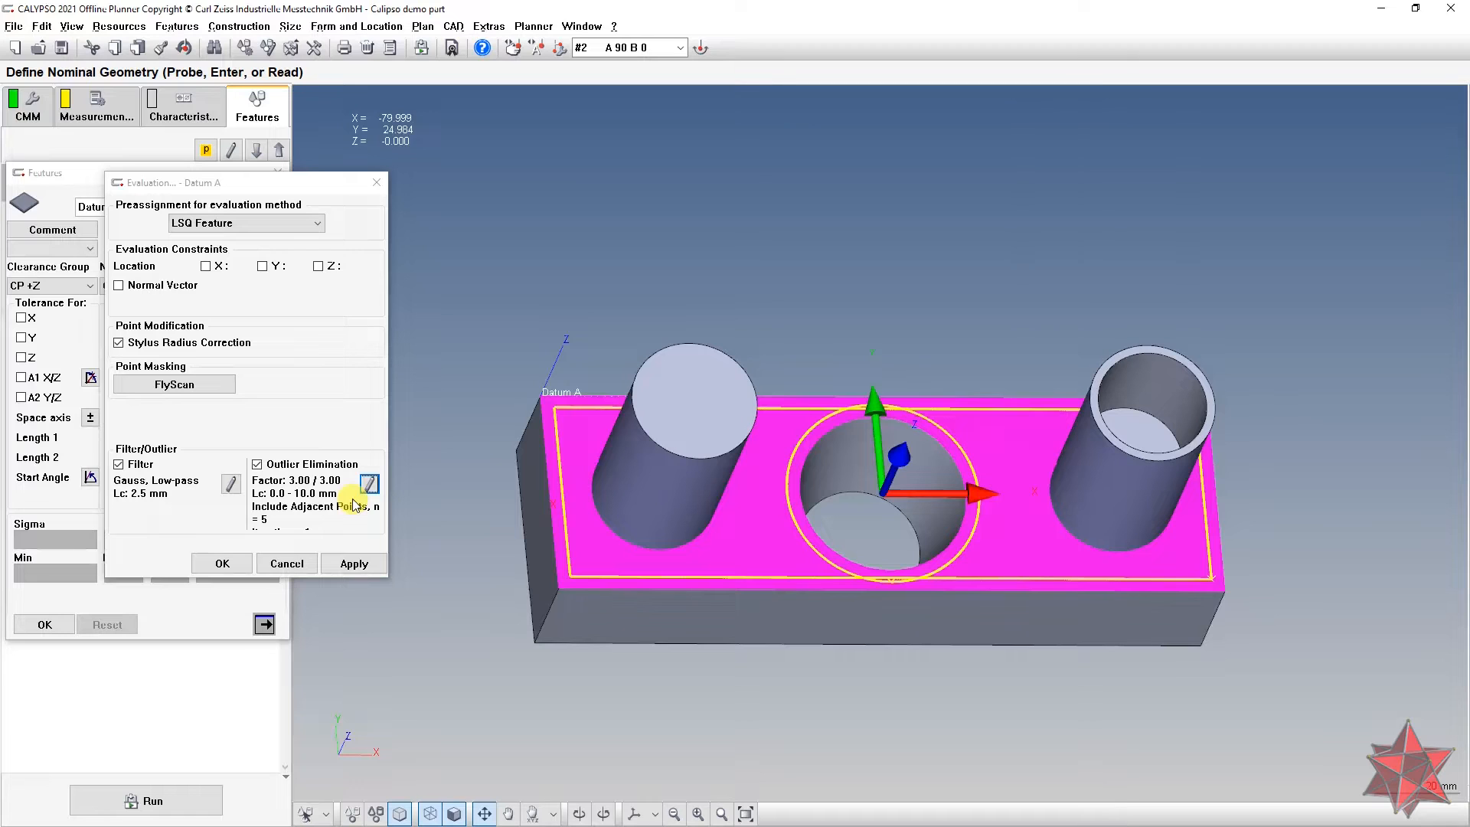
{"action": "left_click", "coordinate": [218, 564]}
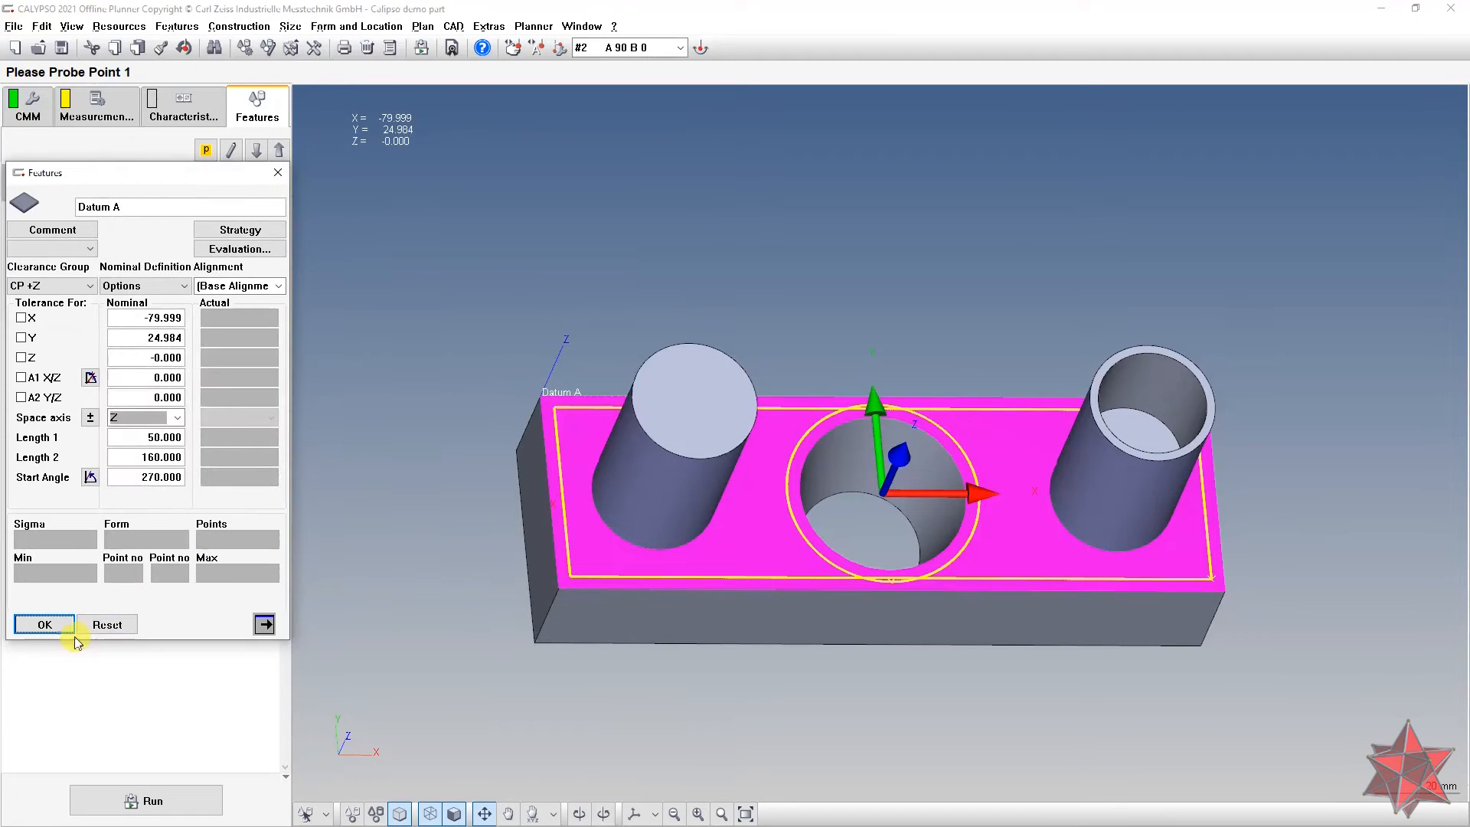
{"action": "left_click", "coordinate": [48, 624]}
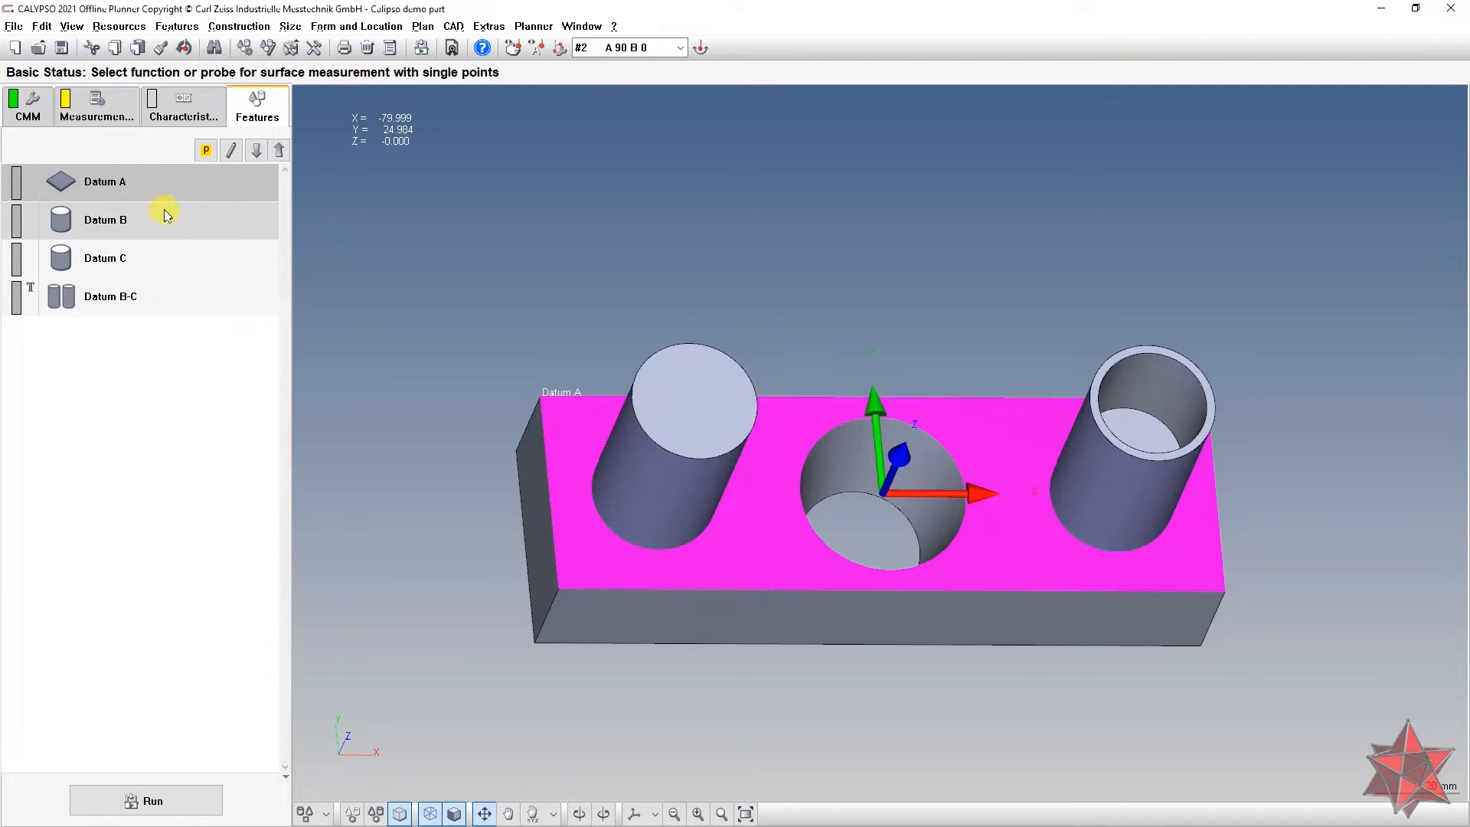
Step: Open Datum B's cylinder definition showing D 30.000 and depth 50.000
{"action": "double_click", "coordinate": [167, 215]}
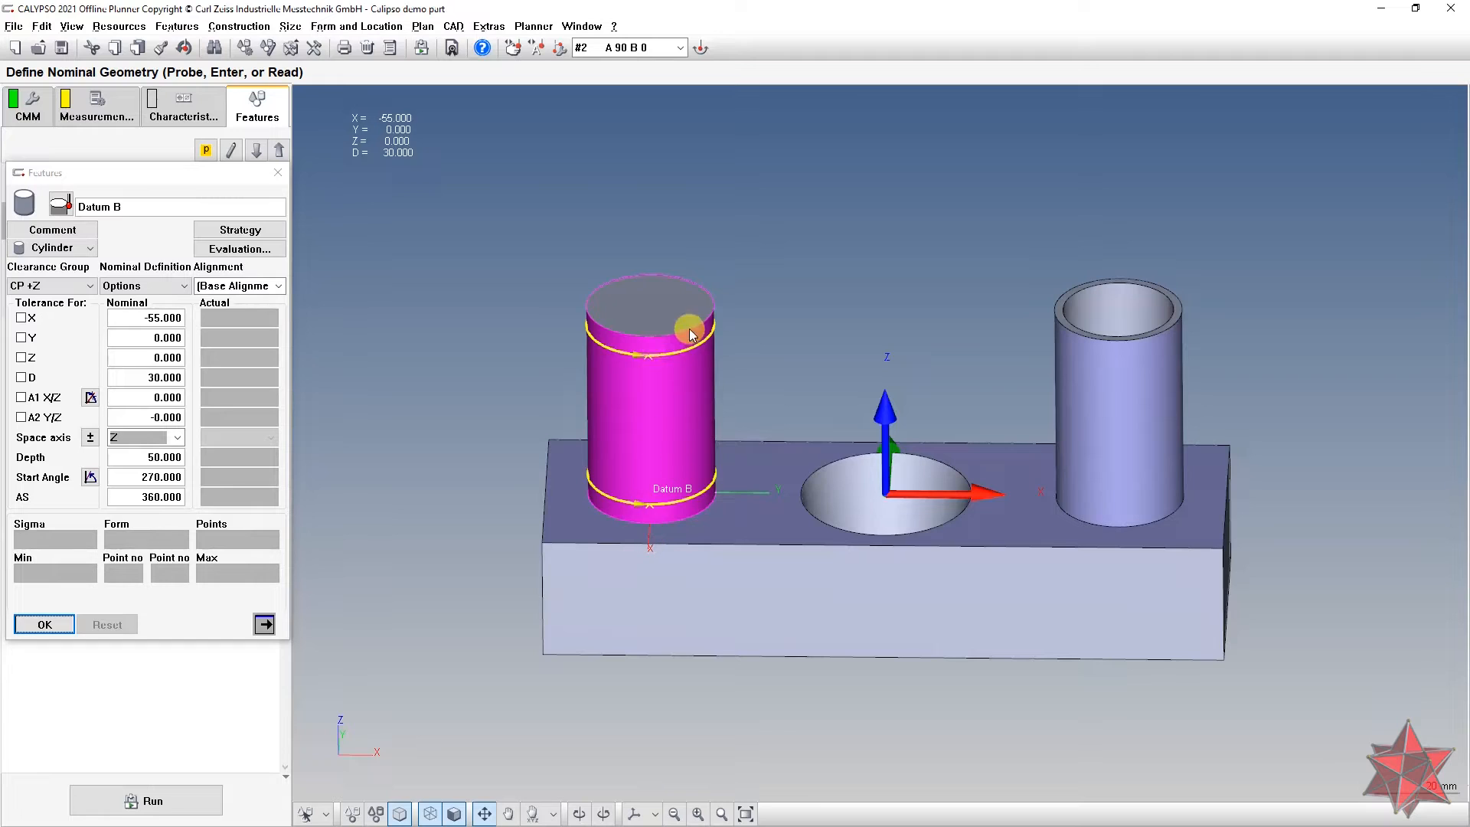
Step: Give Datum B's circle path strategy 3 sections starting at height 10
{"action": "left_click", "coordinate": [148, 377]}
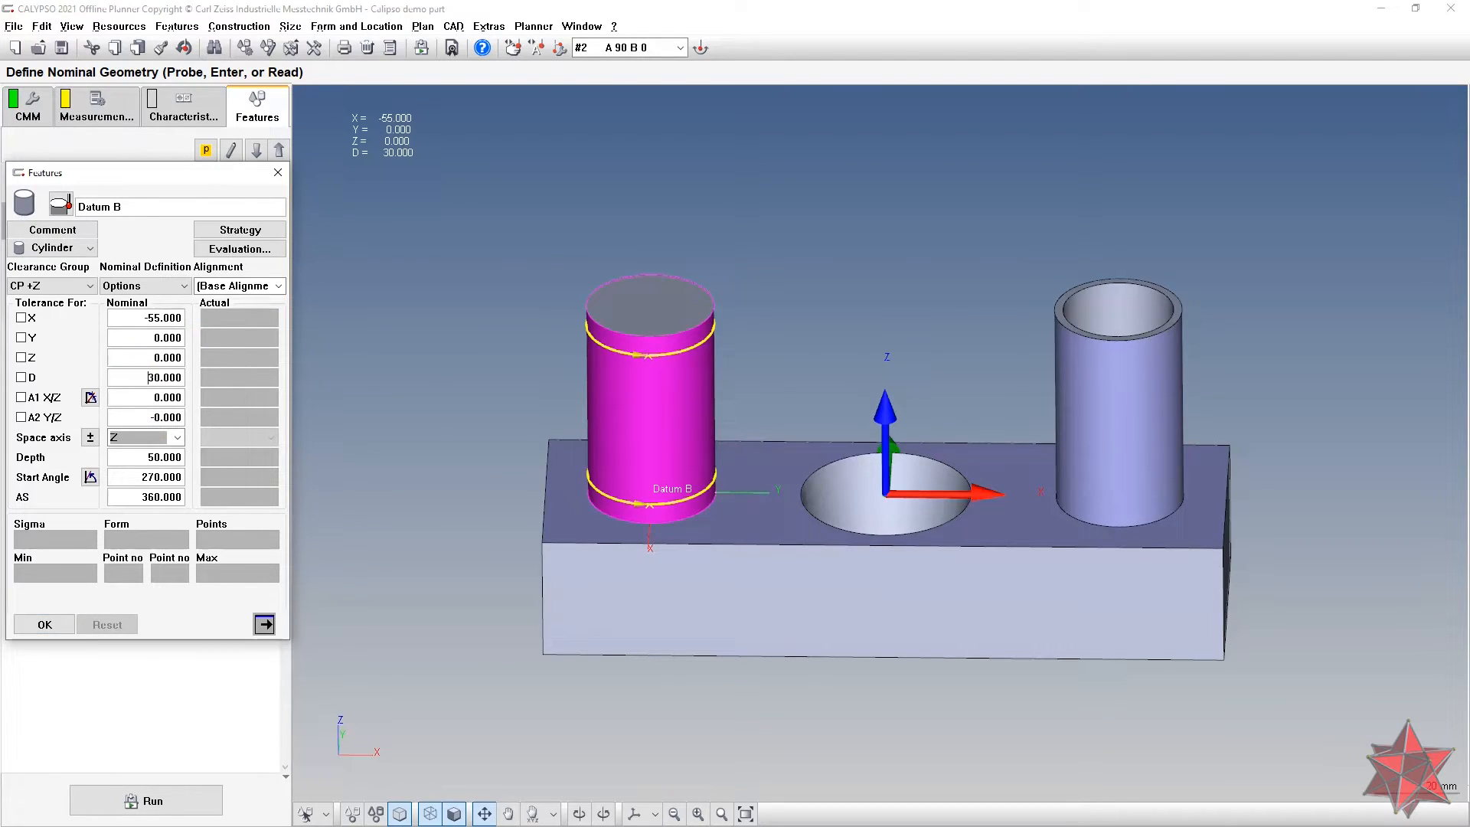
{"action": "left_click", "coordinate": [170, 458]}
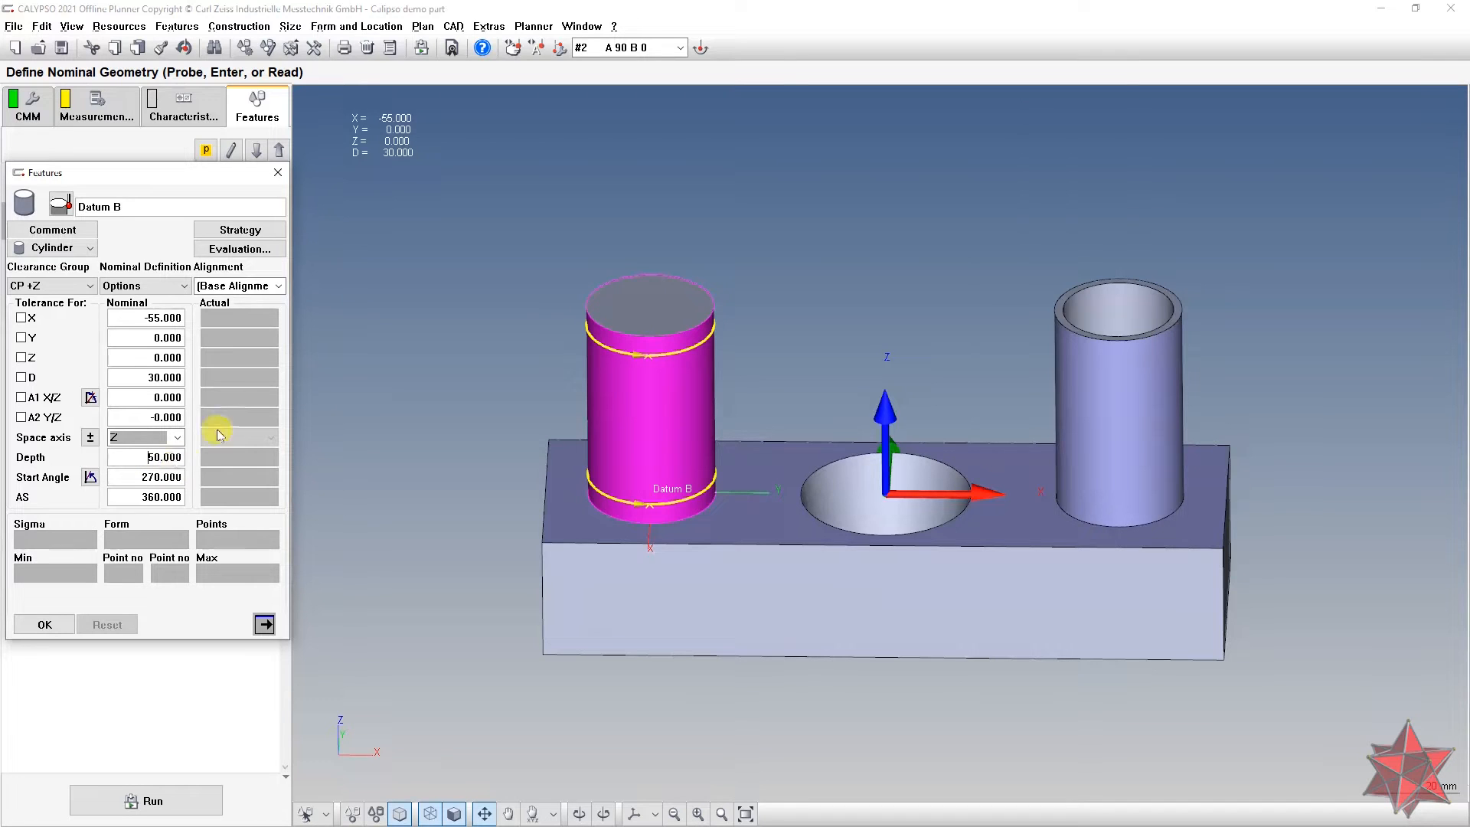
{"action": "left_click", "coordinate": [239, 229]}
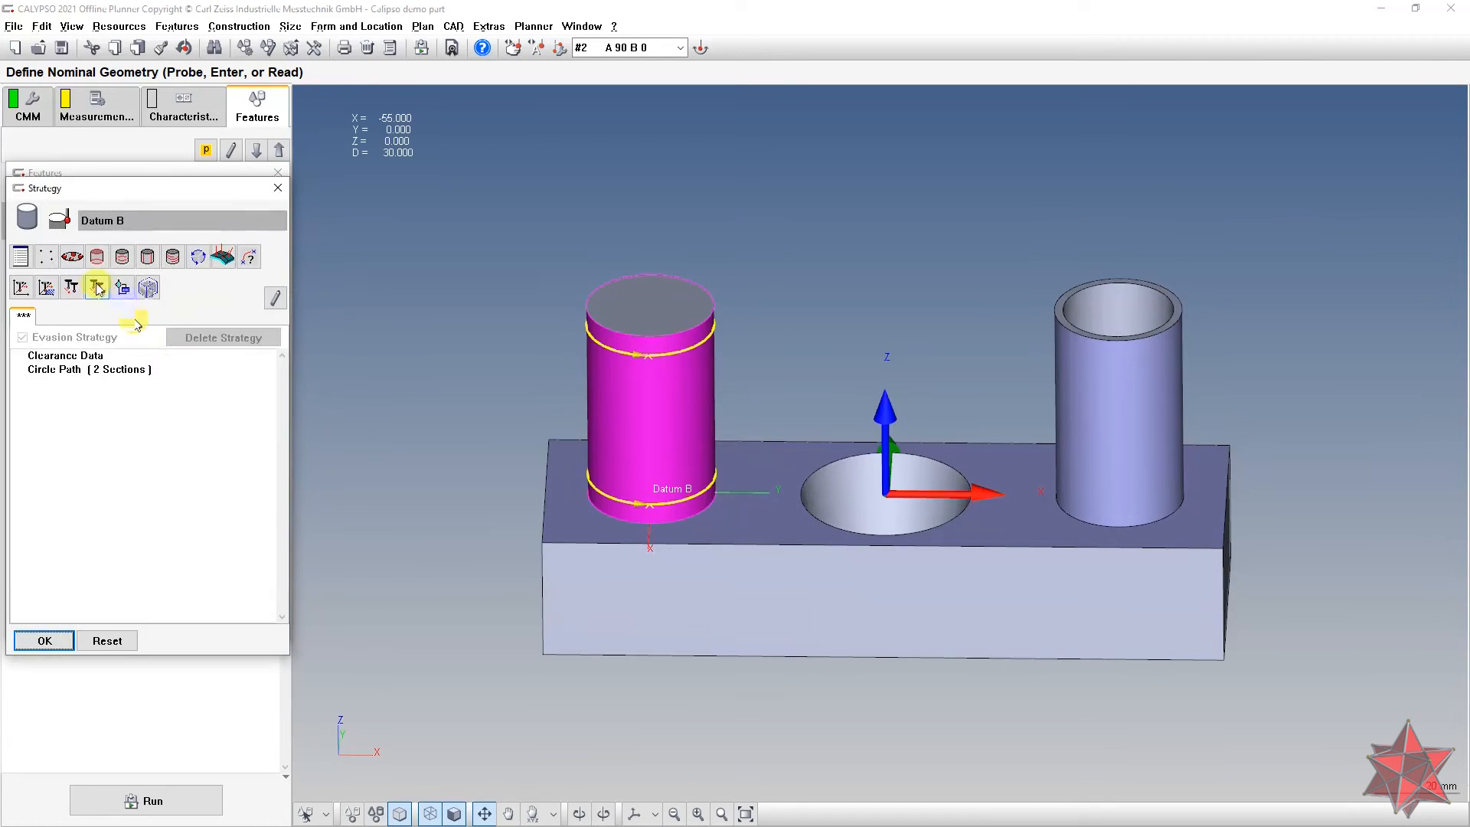
{"action": "double_click", "coordinate": [106, 369]}
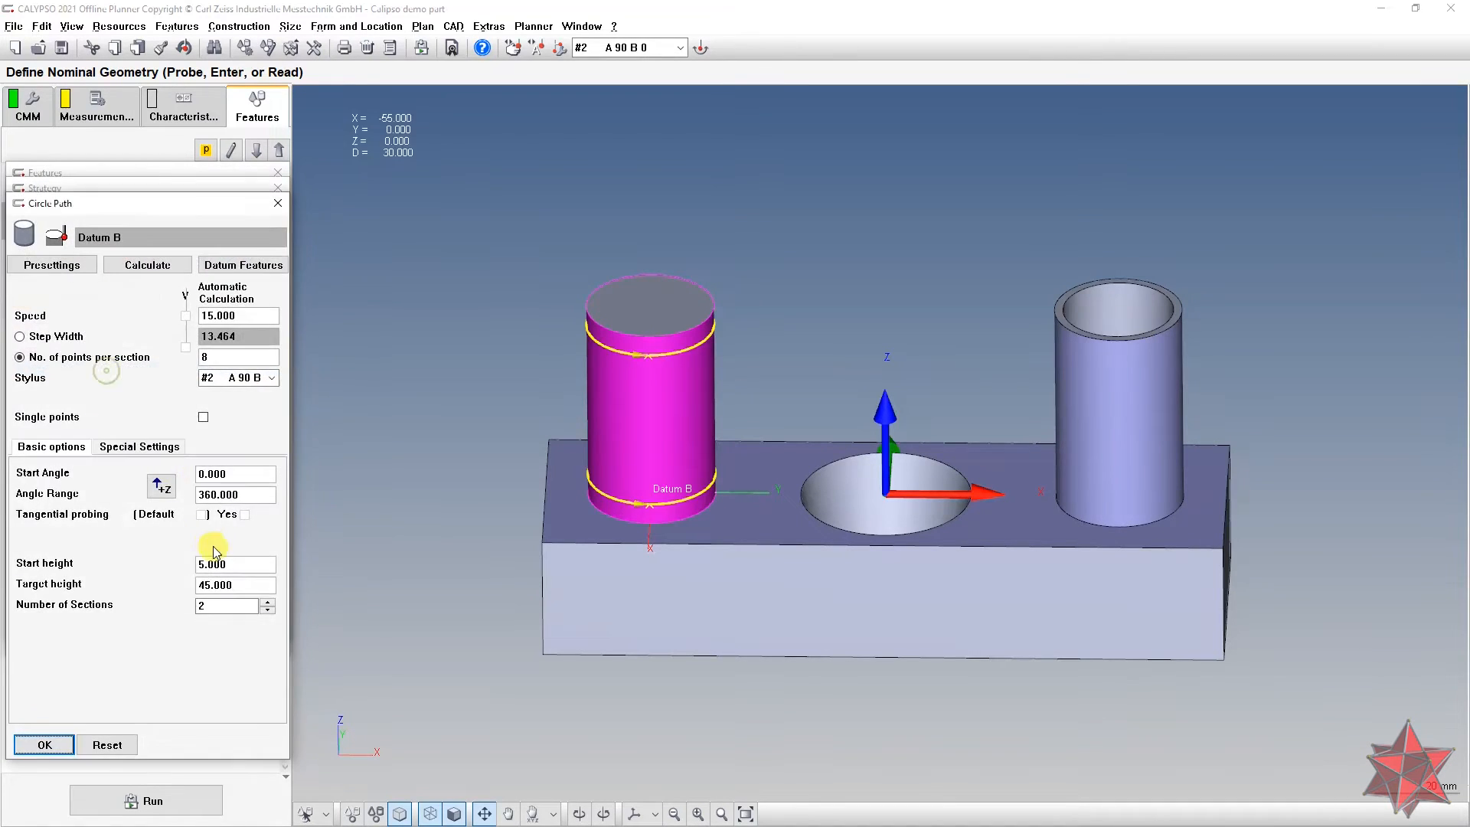
{"action": "left_click", "coordinate": [268, 601]}
{"action": "mouse_move", "coordinate": [668, 463]}
{"action": "middle_mouse_down"}
{"action": "mouse_move", "coordinate": [633, 391]}
{"action": "mouse_move", "coordinate": [673, 420]}
{"action": "mouse_move", "coordinate": [673, 467]}
{"action": "mouse_move", "coordinate": [659, 408]}
{"action": "mouse_move", "coordinate": [665, 442]}
{"action": "middle_mouse_up"}
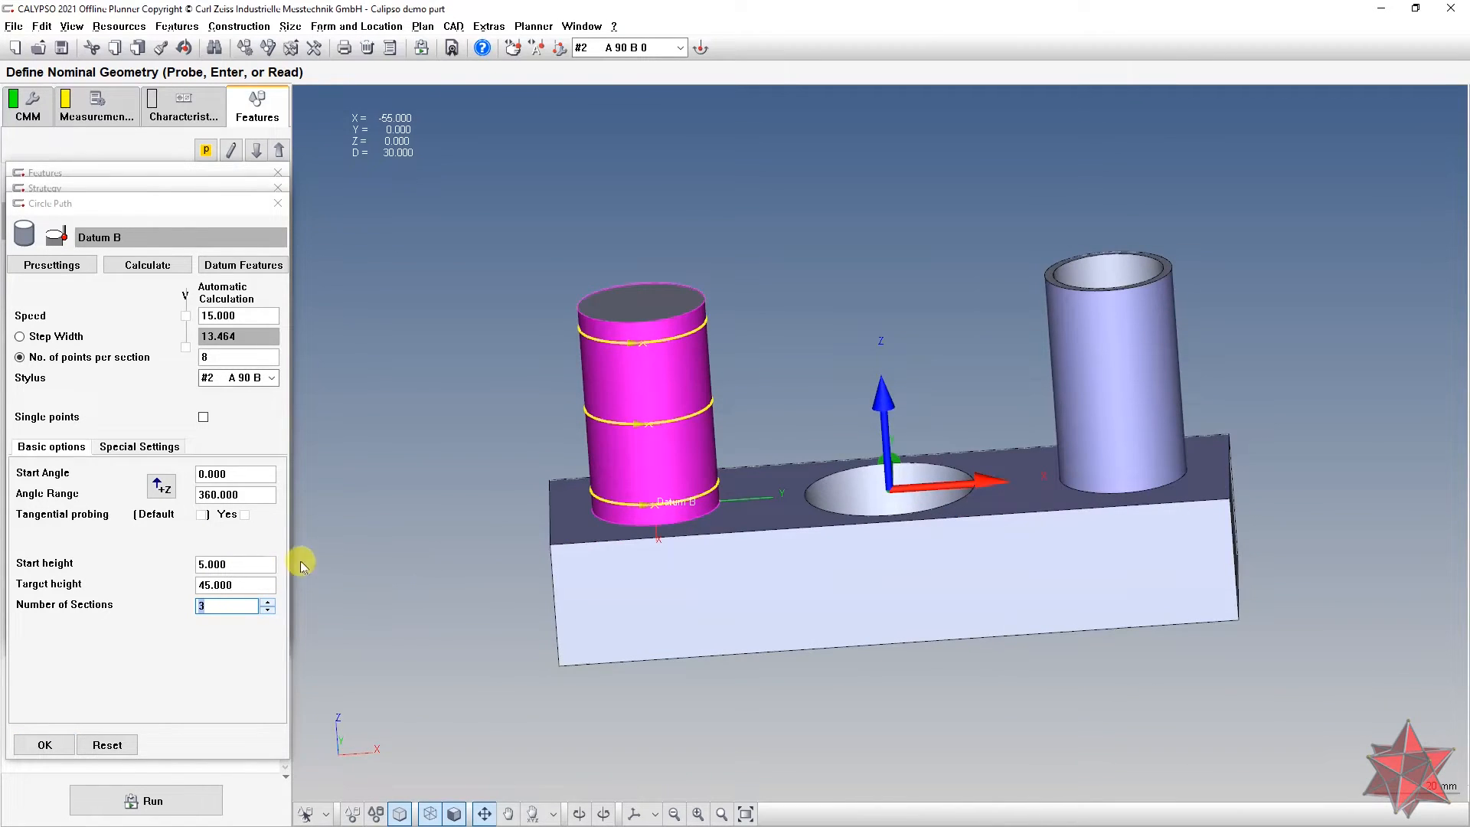
{"action": "left_click", "coordinate": [237, 564]}
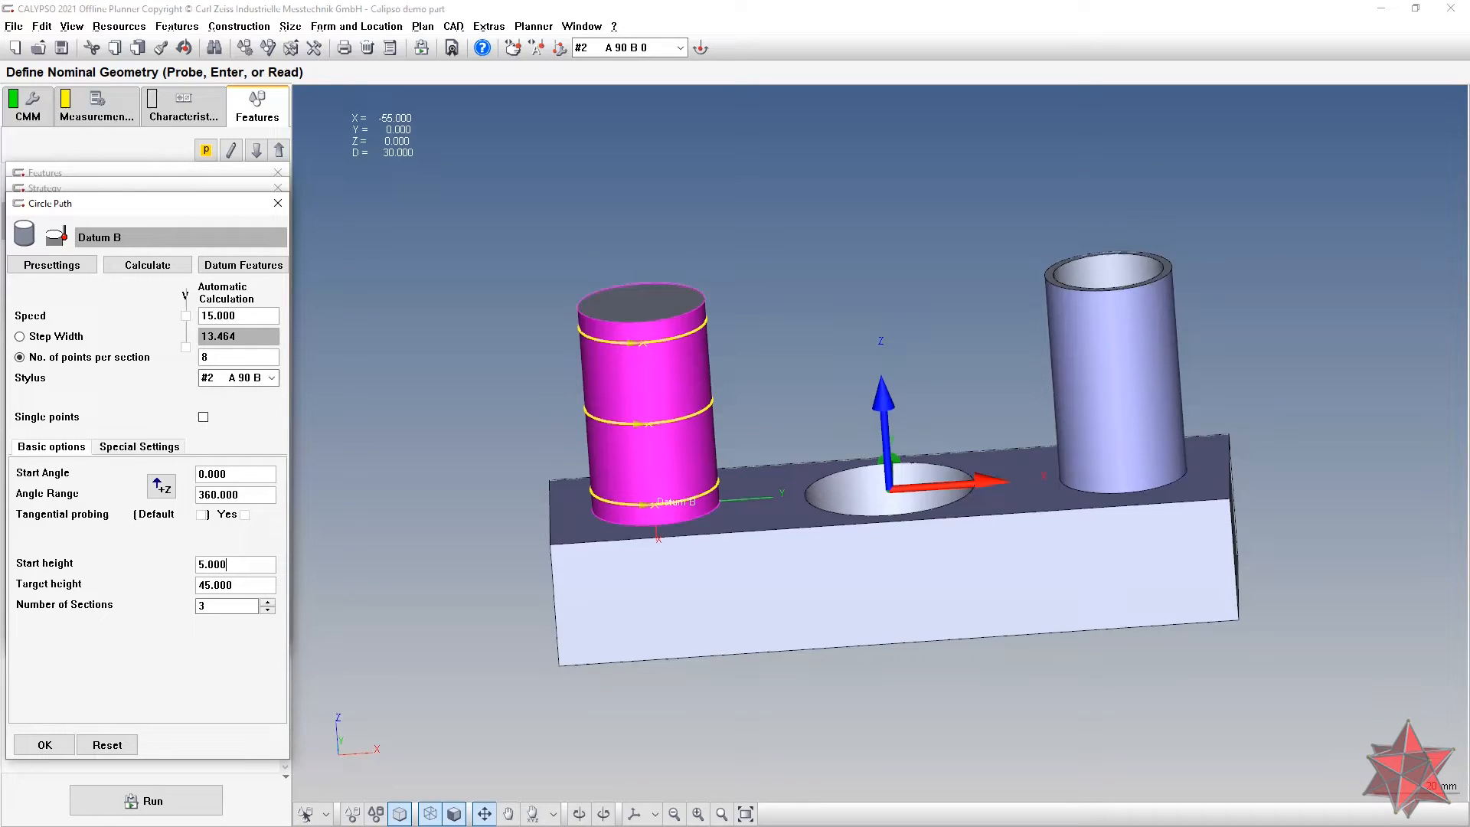
{"action": "key", "text": "shift+Home"}
{"action": "type", "text": "10"}
{"action": "key", "text": "Return"}
{"action": "left_click", "coordinate": [246, 584]}
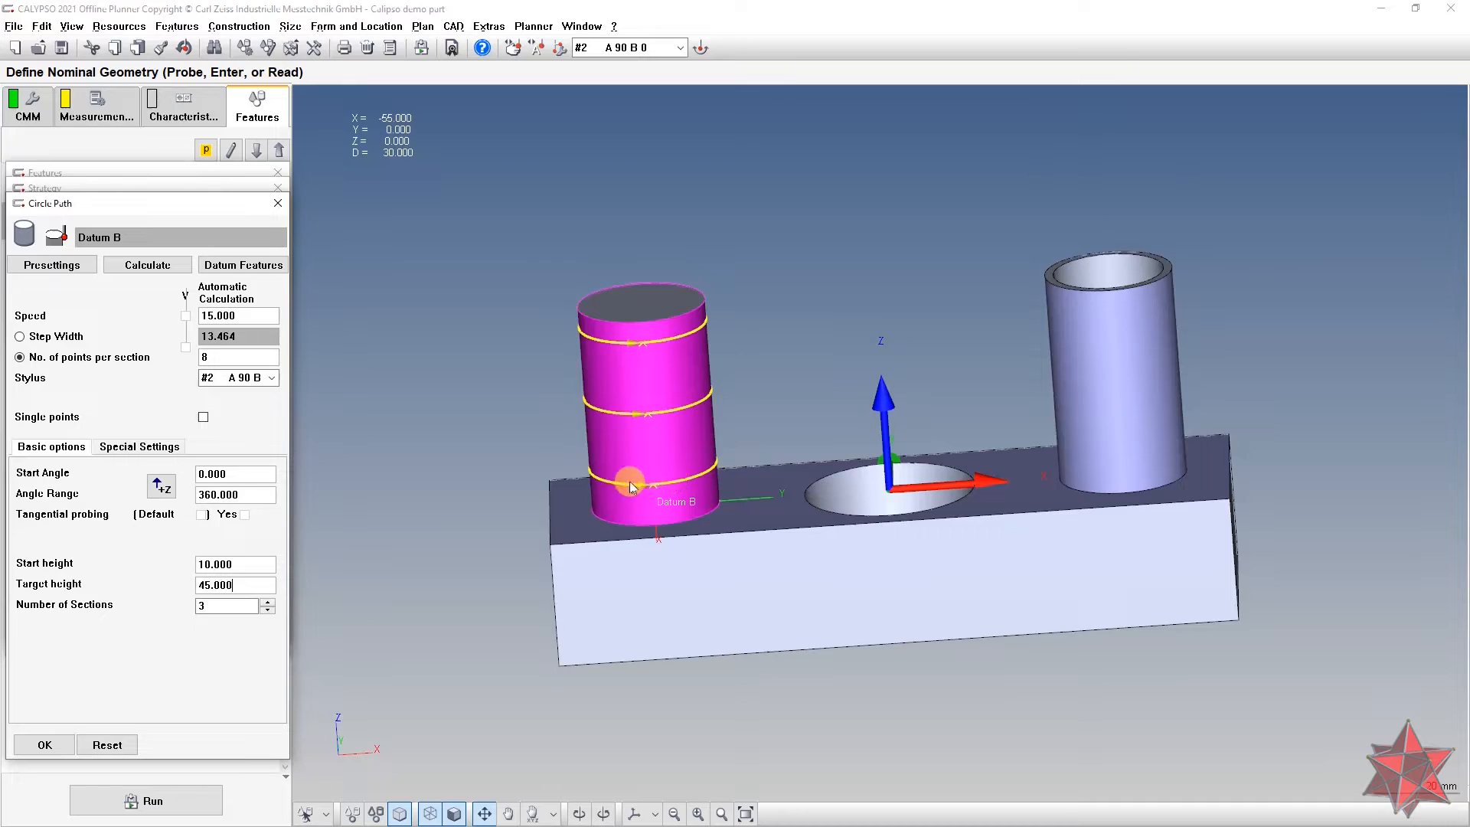
{"action": "left_click", "coordinate": [248, 565]}
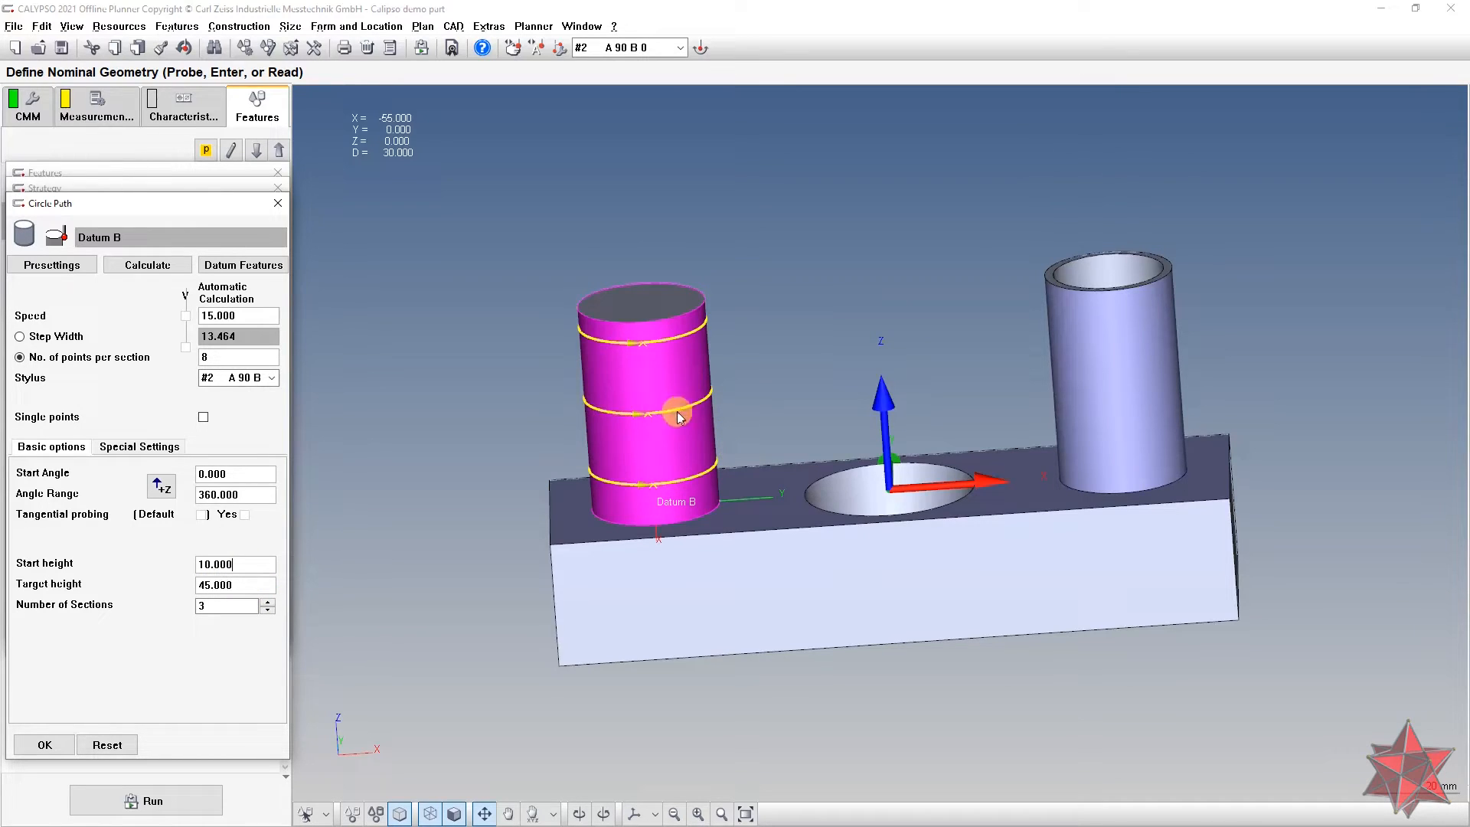
Step: Set the circle path speed to 3 with 1270 points, using stylus #1 A0 B0
{"action": "double_click", "coordinate": [249, 316]}
{"action": "type", "text": "3"}
{"action": "key", "text": "Tab"}
{"action": "type", "text": "1270"}
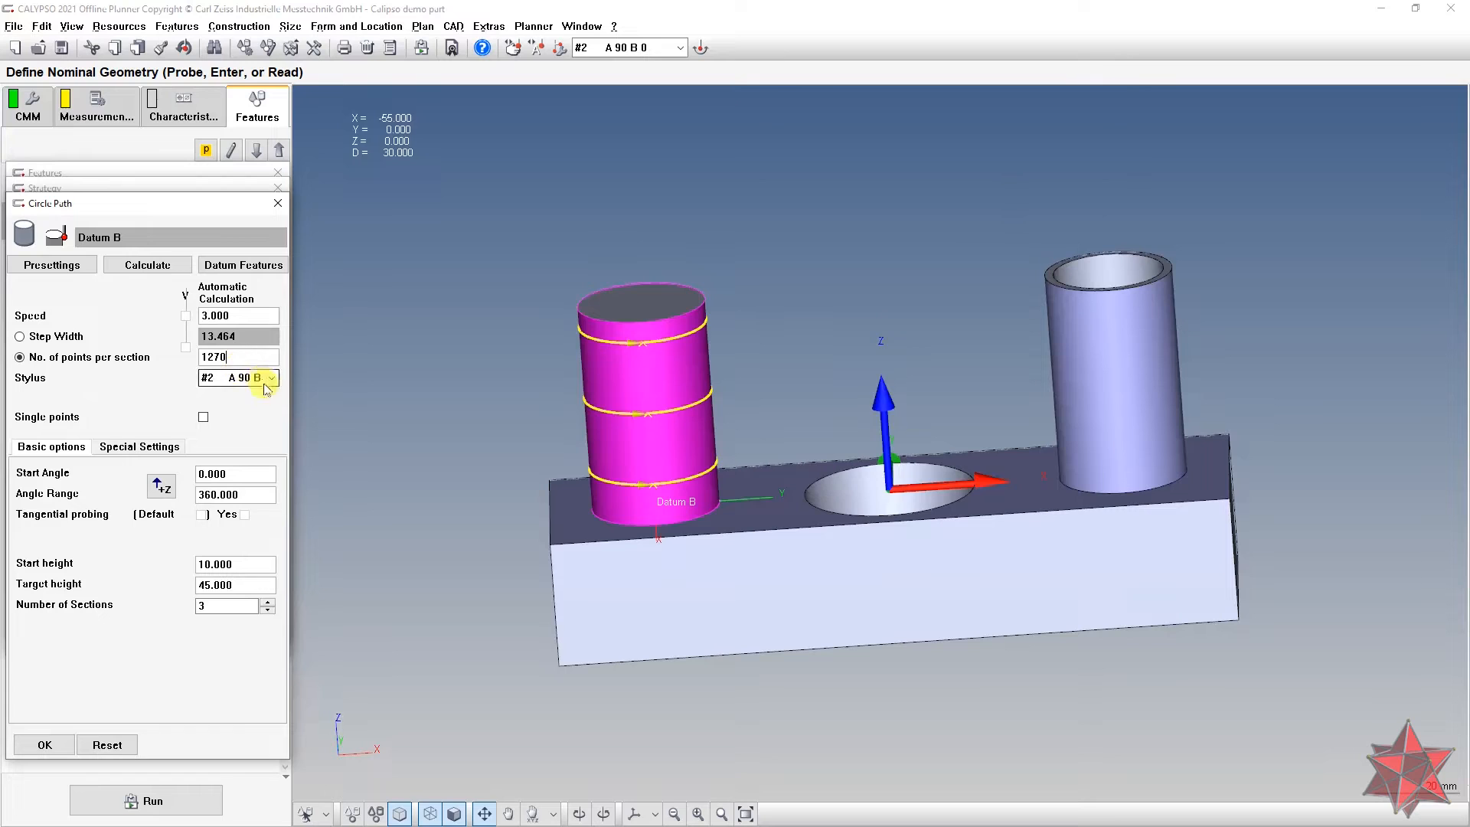
{"action": "left_click", "coordinate": [272, 379]}
{"action": "left_click", "coordinate": [265, 393]}
{"action": "left_click", "coordinate": [265, 492]}
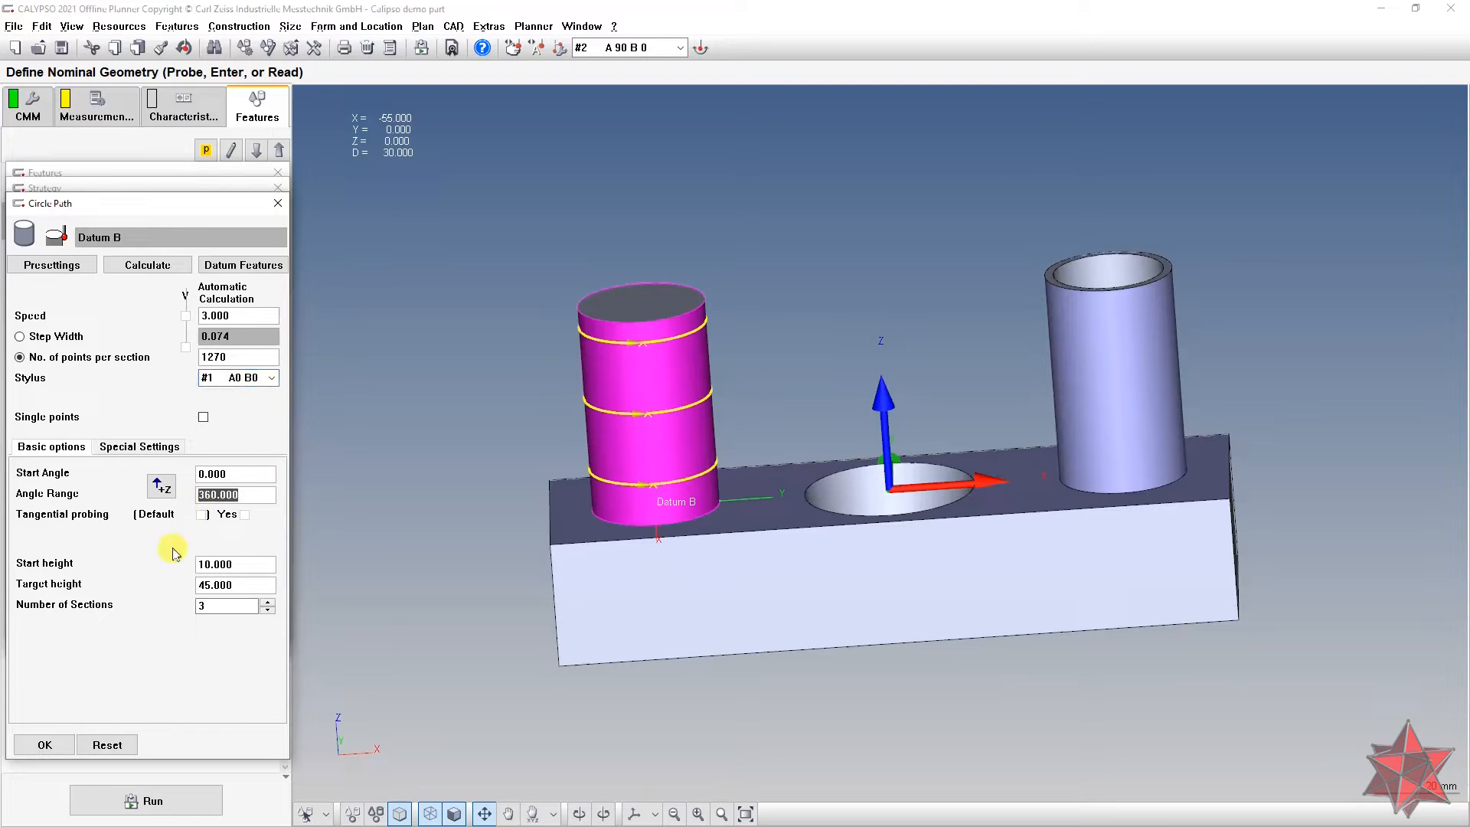
Step: Set Datum B's circle-path angle range to 380.000
{"action": "left_click_drag", "start_coordinate": [494, 363], "coordinate": [475, 427]}
{"action": "left_click", "coordinate": [268, 492]}
{"action": "type", "text": "380"}
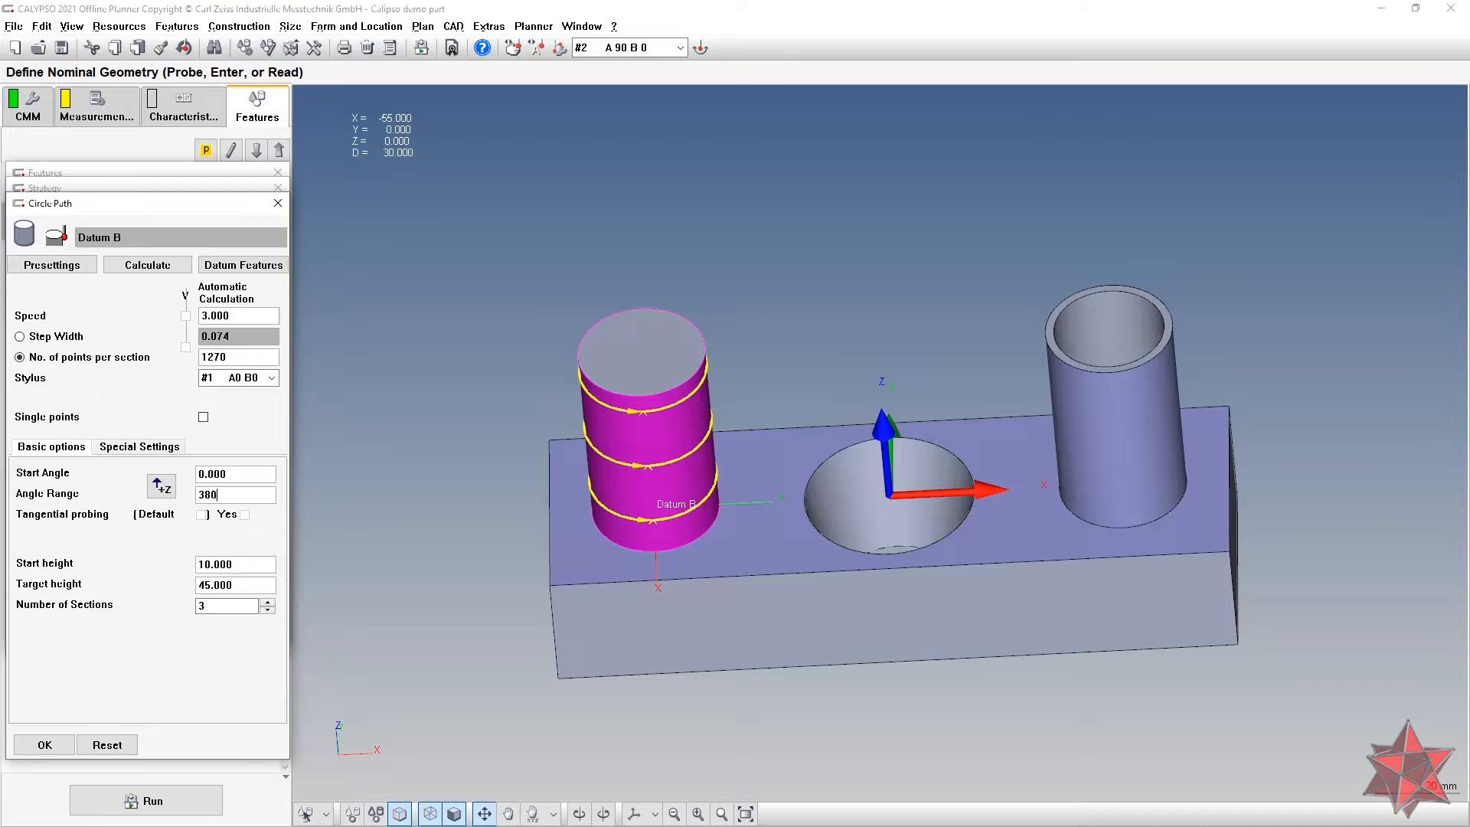
{"action": "left_click", "coordinate": [246, 474]}
Step: Rotate, zoom and pan the view to inspect the three yellow section rings on the cylinder
{"action": "left_click_drag", "start_coordinate": [532, 400], "coordinate": [573, 416]}
{"action": "scroll", "coordinate": [637, 523], "scroll_direction": "up", "scroll_amount": 5}
{"action": "right_click_drag", "start_coordinate": [537, 297], "coordinate": [1116, 176]}
{"action": "scroll", "coordinate": [939, 517], "scroll_direction": "up", "scroll_amount": 3}
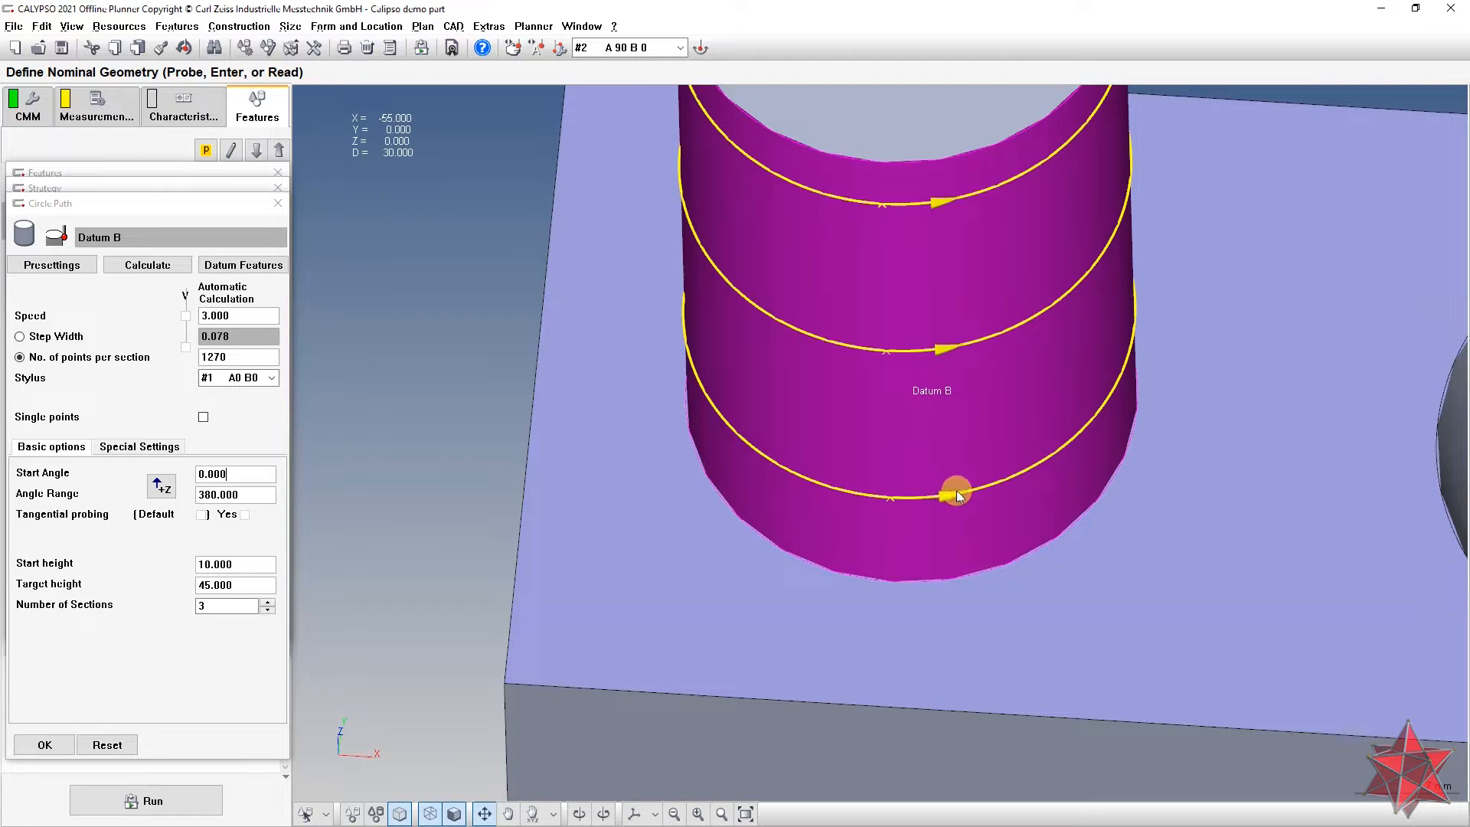
{"action": "scroll", "coordinate": [972, 492], "scroll_direction": "down", "scroll_amount": 5}
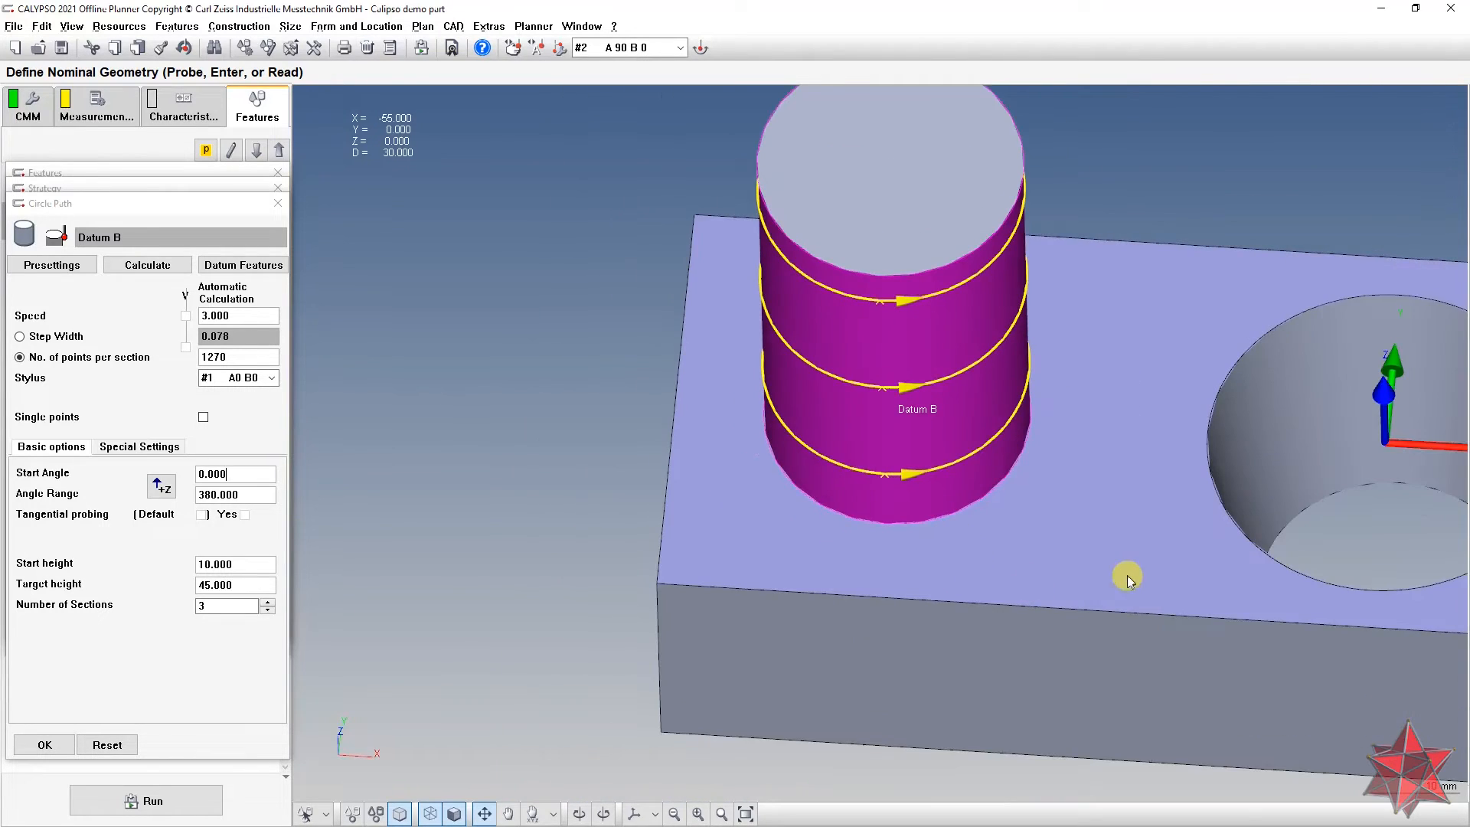
{"action": "right_click_drag", "start_coordinate": [1153, 295], "coordinate": [926, 314]}
{"action": "left_click_drag", "start_coordinate": [676, 471], "coordinate": [674, 415]}
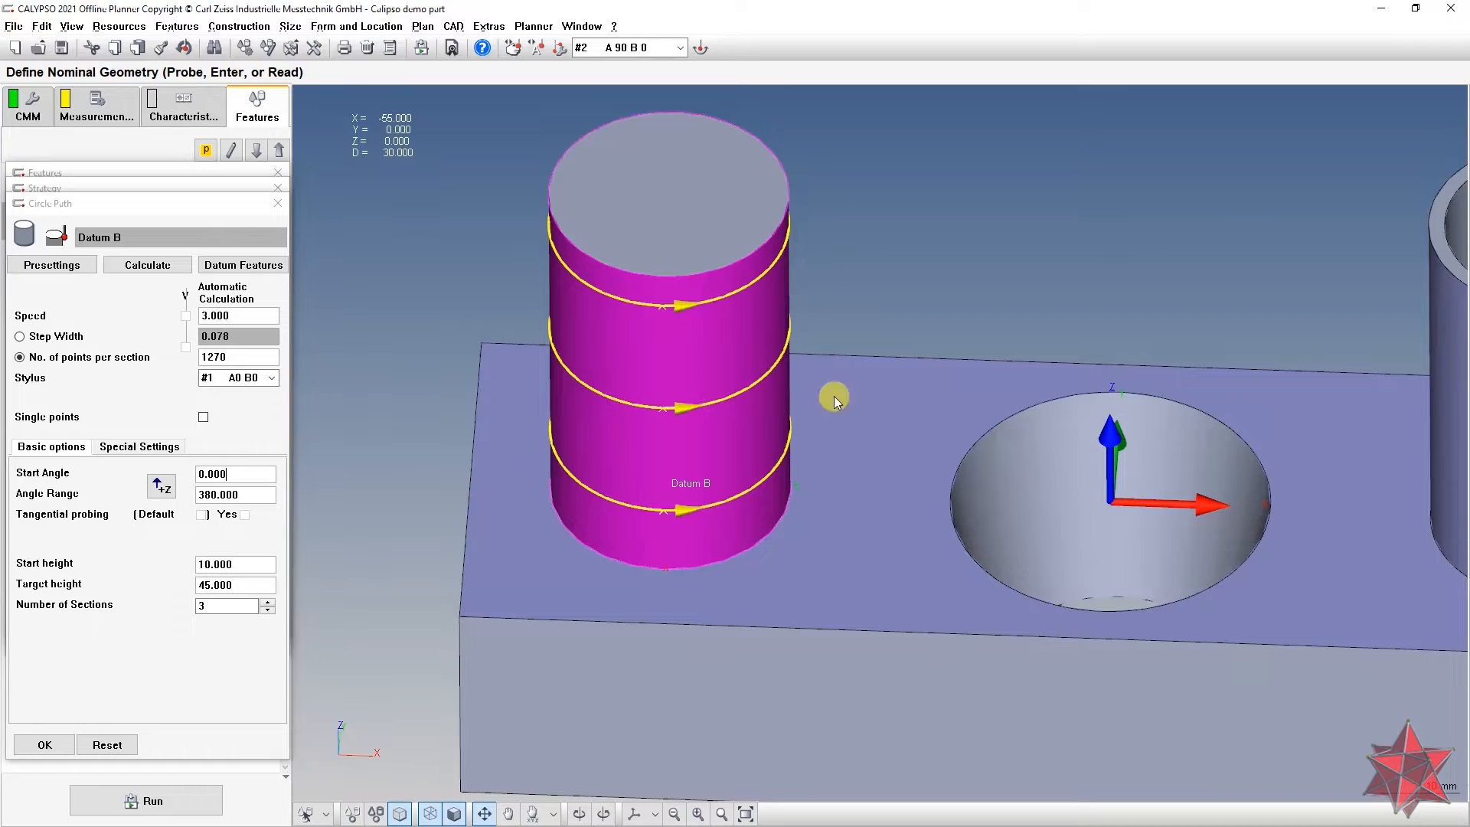
Step: Confirm the circle path and enable Filter and Outlier Elimination in Datum B's evaluation settings
{"action": "left_click", "coordinate": [44, 745]}
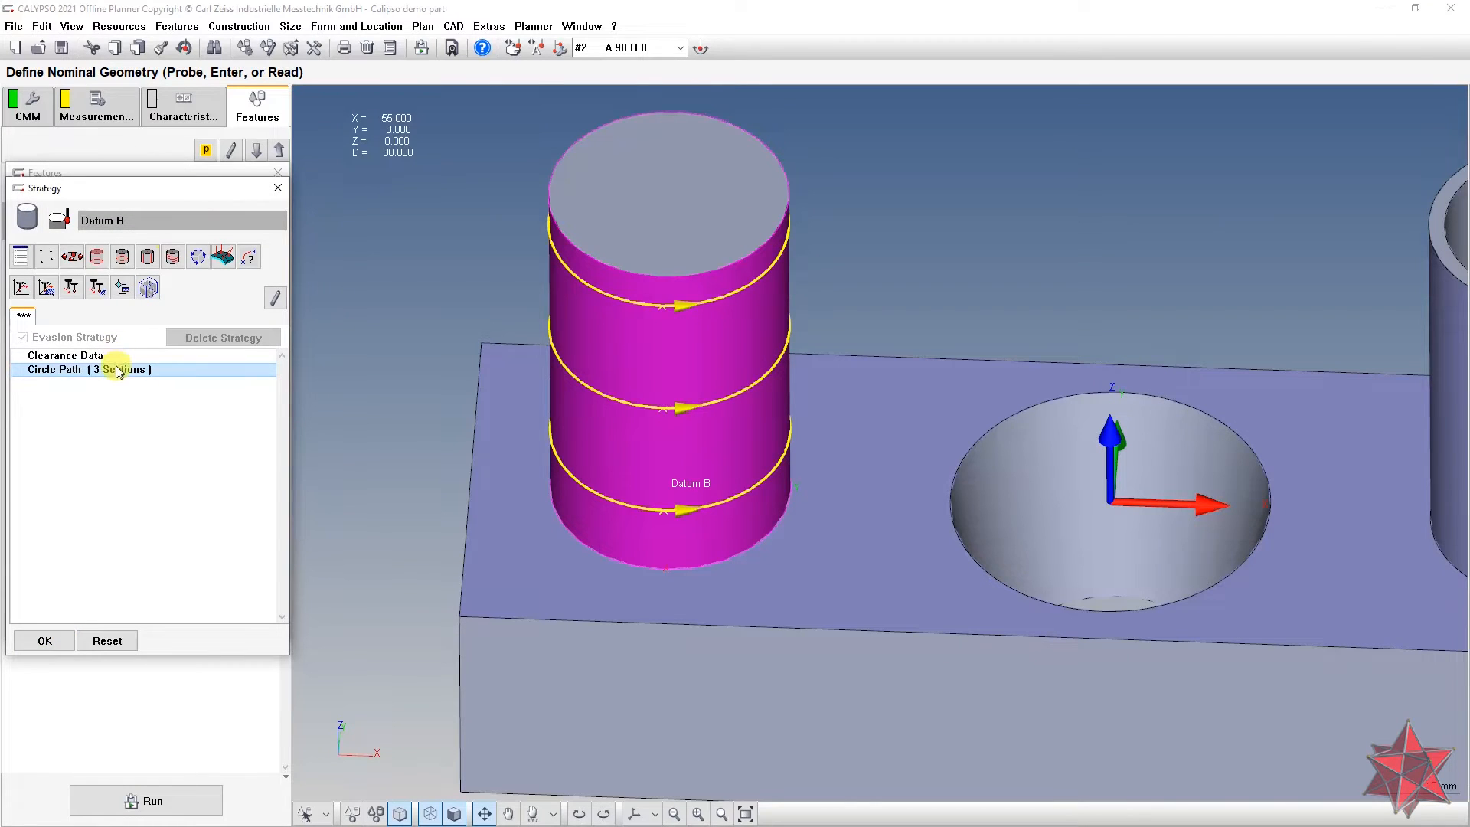
{"action": "left_click", "coordinate": [44, 641]}
{"action": "left_click", "coordinate": [240, 250]}
{"action": "left_click", "coordinate": [40, 429]}
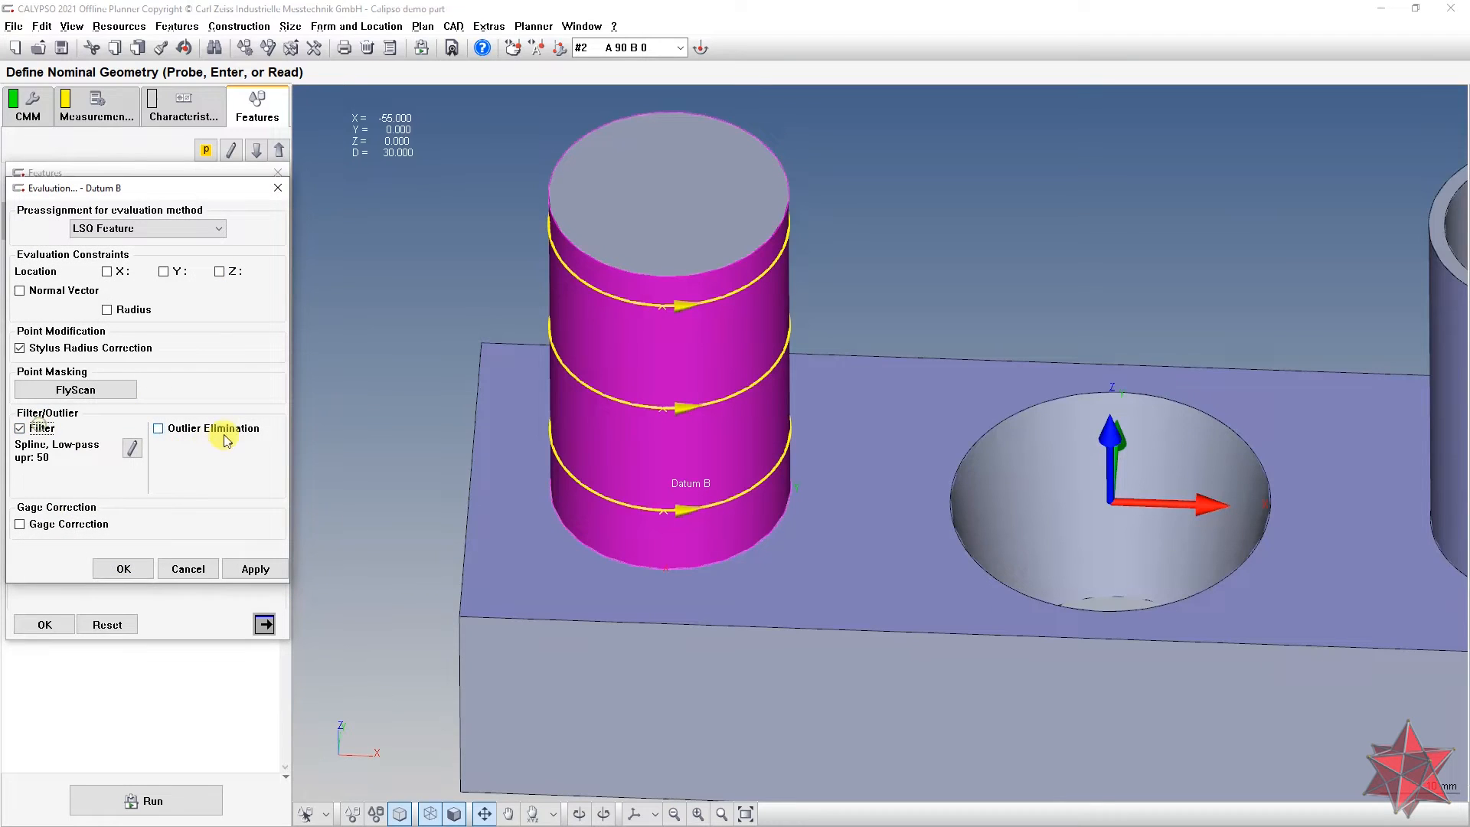
{"action": "left_click", "coordinate": [229, 428]}
Step: Set the filter to Gauss low-pass at 150 undulations per revolution
{"action": "left_click", "coordinate": [131, 450]}
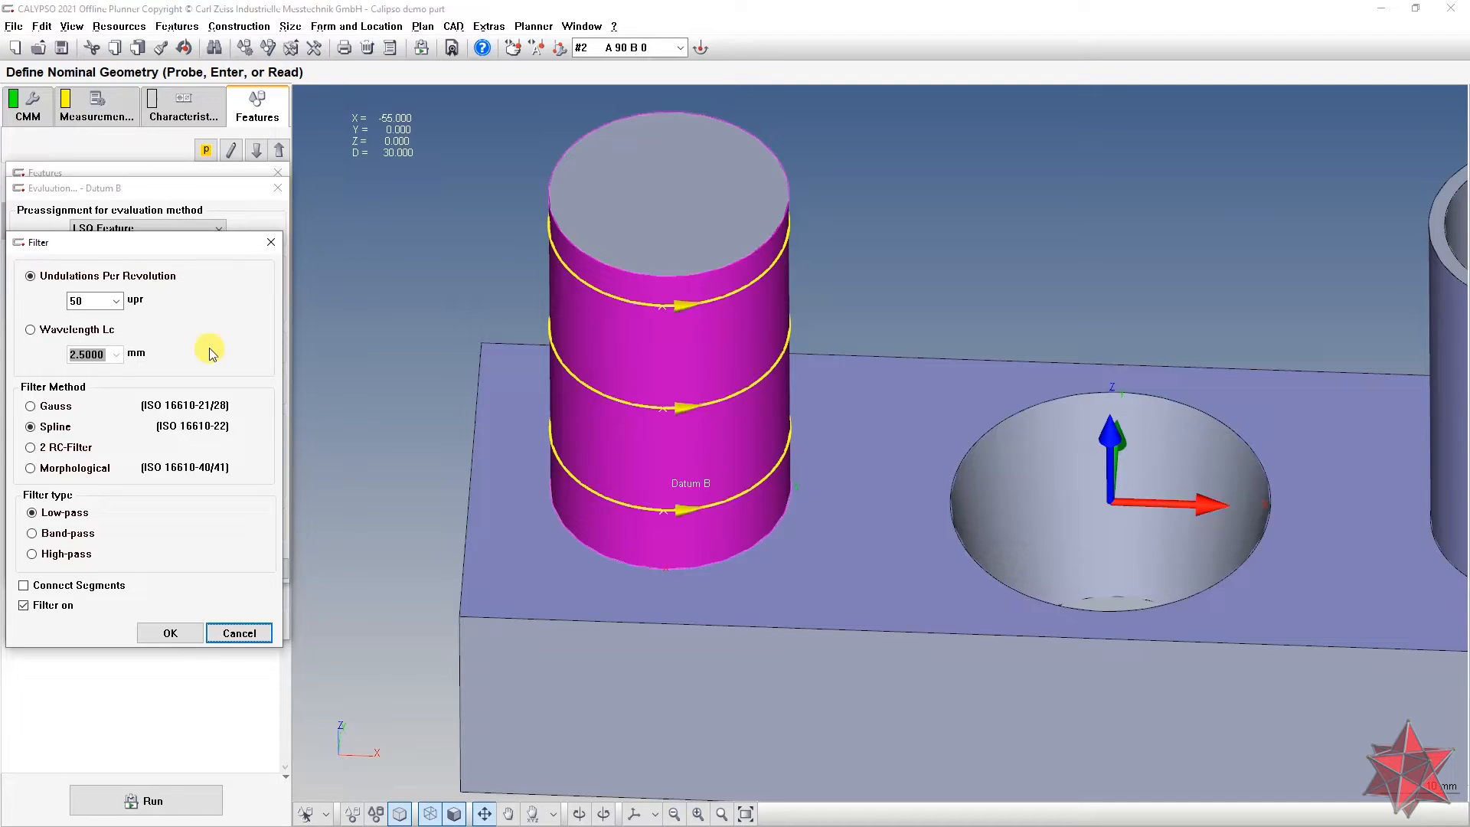
{"action": "left_click", "coordinate": [115, 301]}
{"action": "left_click", "coordinate": [101, 352]}
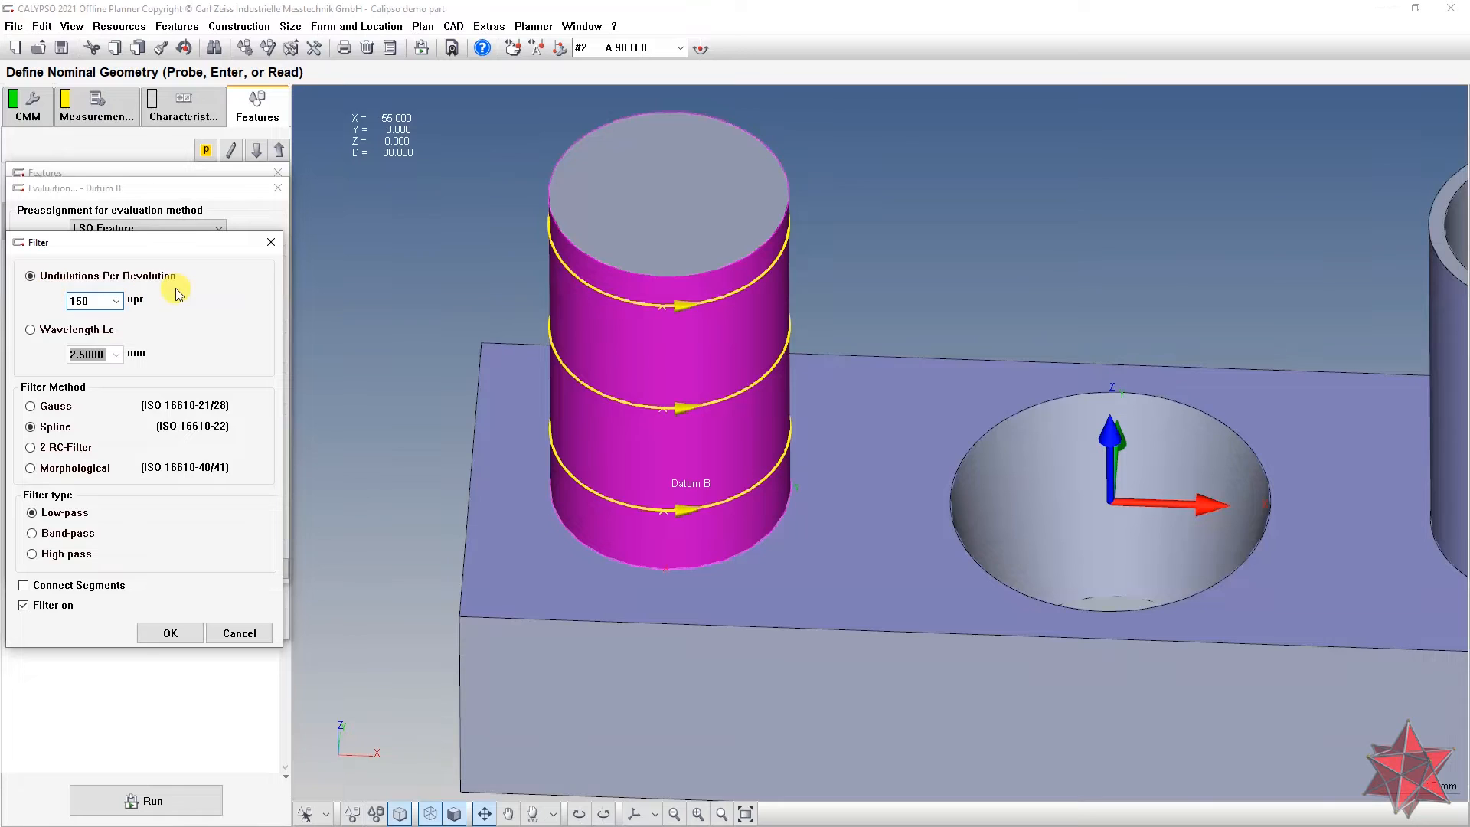
{"action": "left_click", "coordinate": [31, 405]}
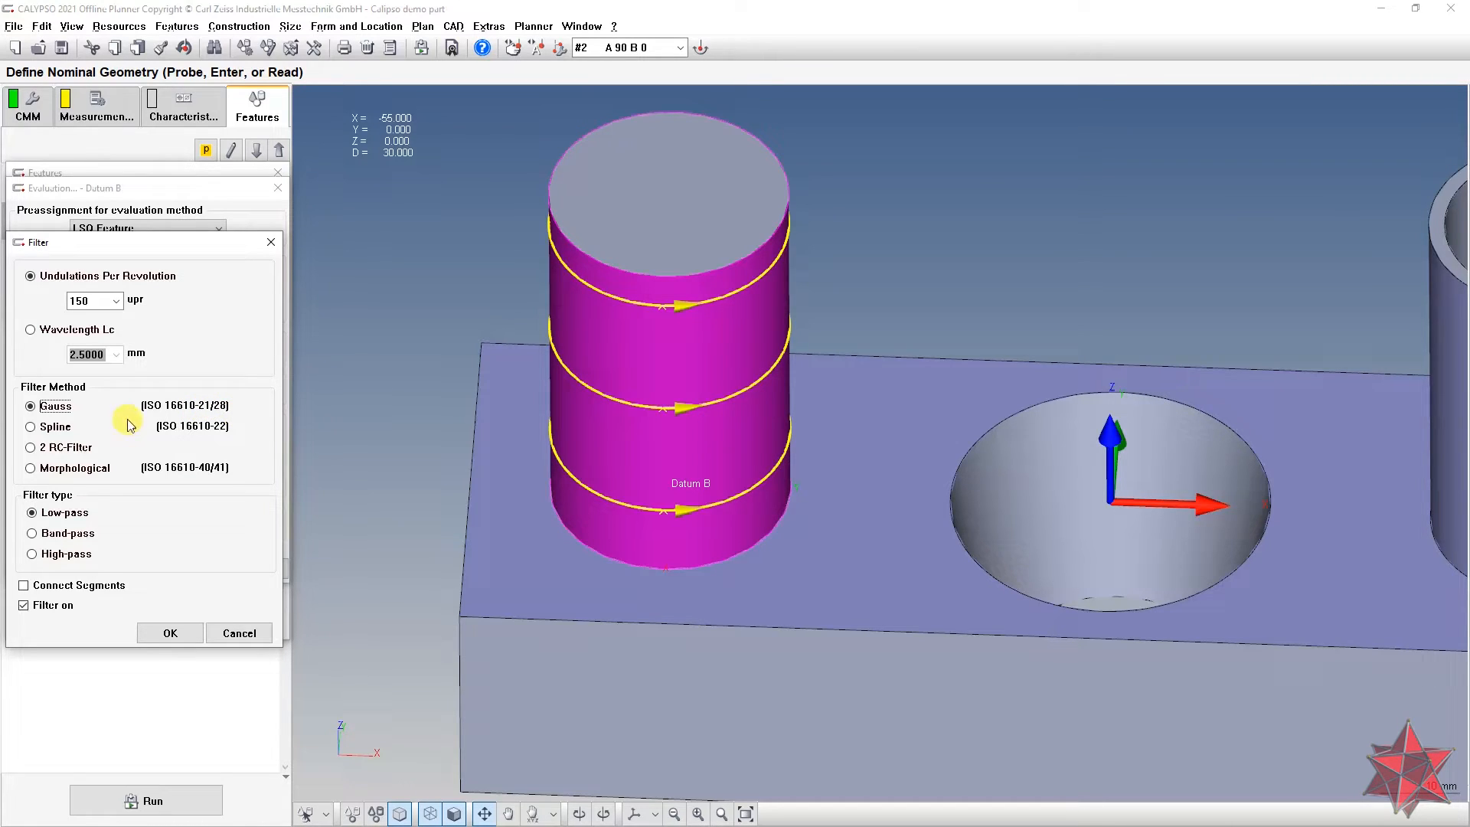
{"action": "left_click", "coordinate": [170, 633]}
{"action": "left_click", "coordinate": [272, 450]}
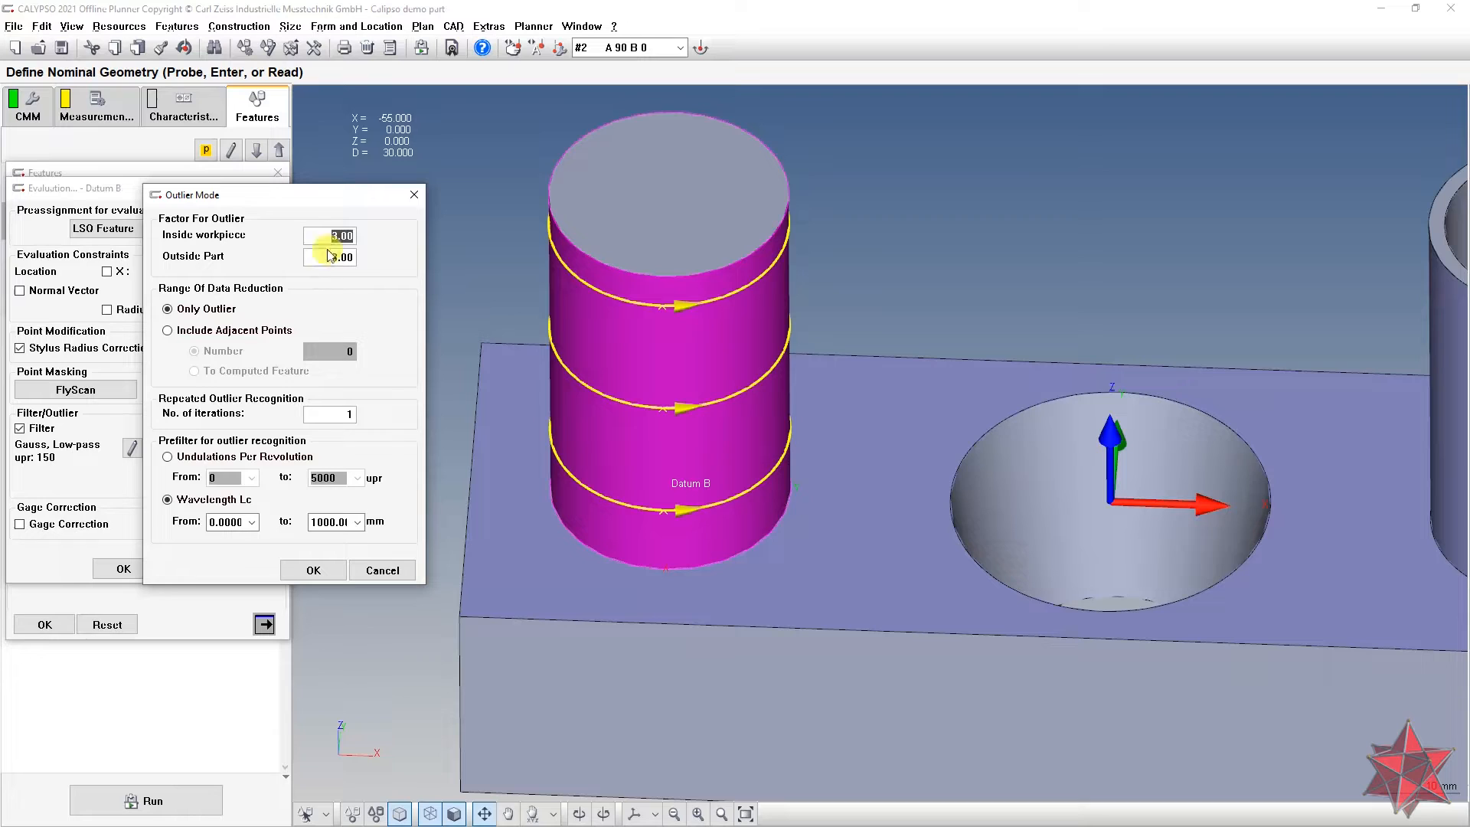
Step: Include 5 adjacent points in outlier removal and choose the undulations-per-revolution prefilter
{"action": "left_click", "coordinate": [219, 332]}
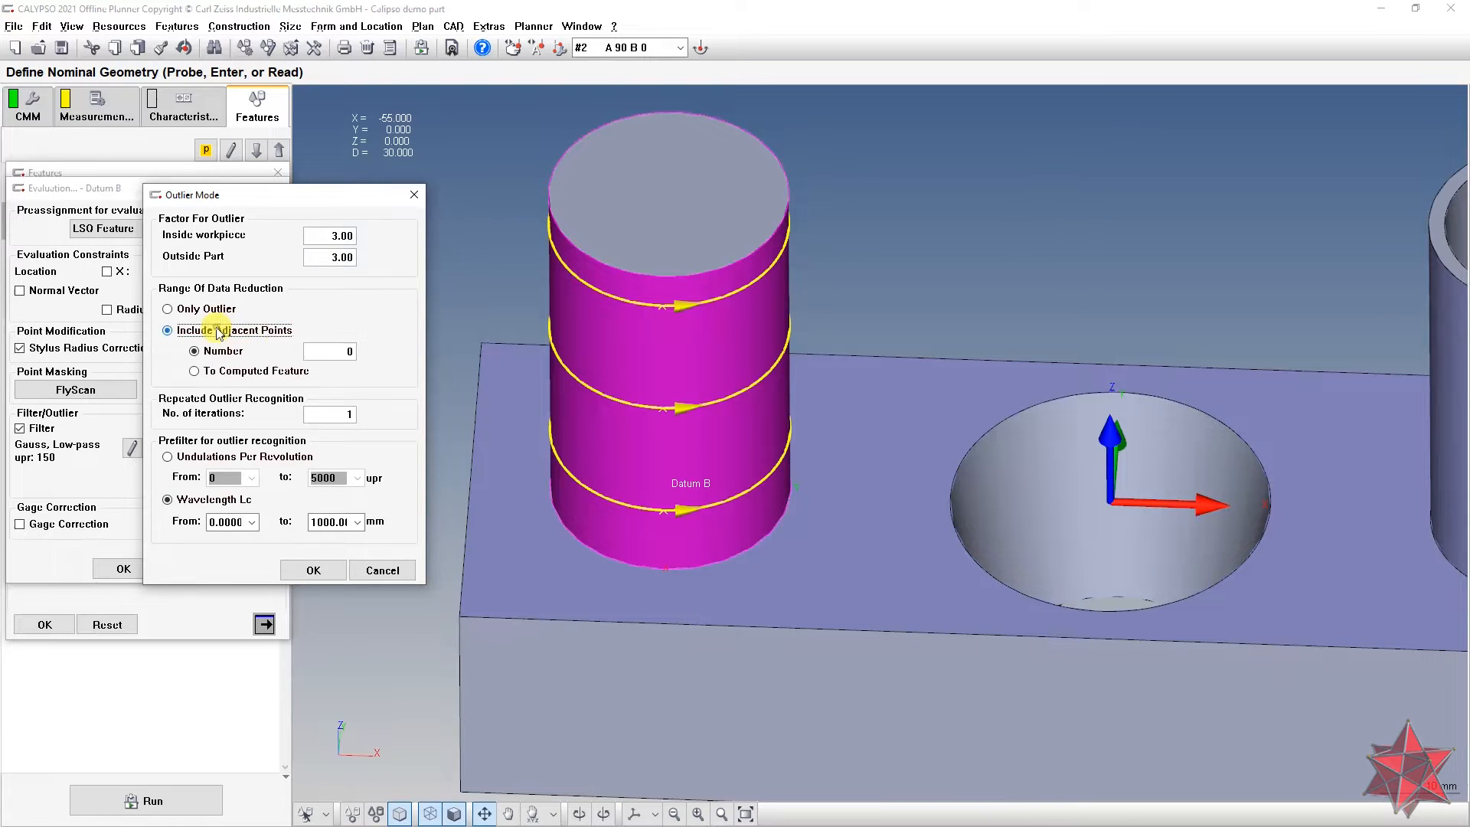
{"action": "left_click", "coordinate": [321, 352]}
{"action": "type", "text": "5"}
{"action": "left_click", "coordinate": [330, 414]}
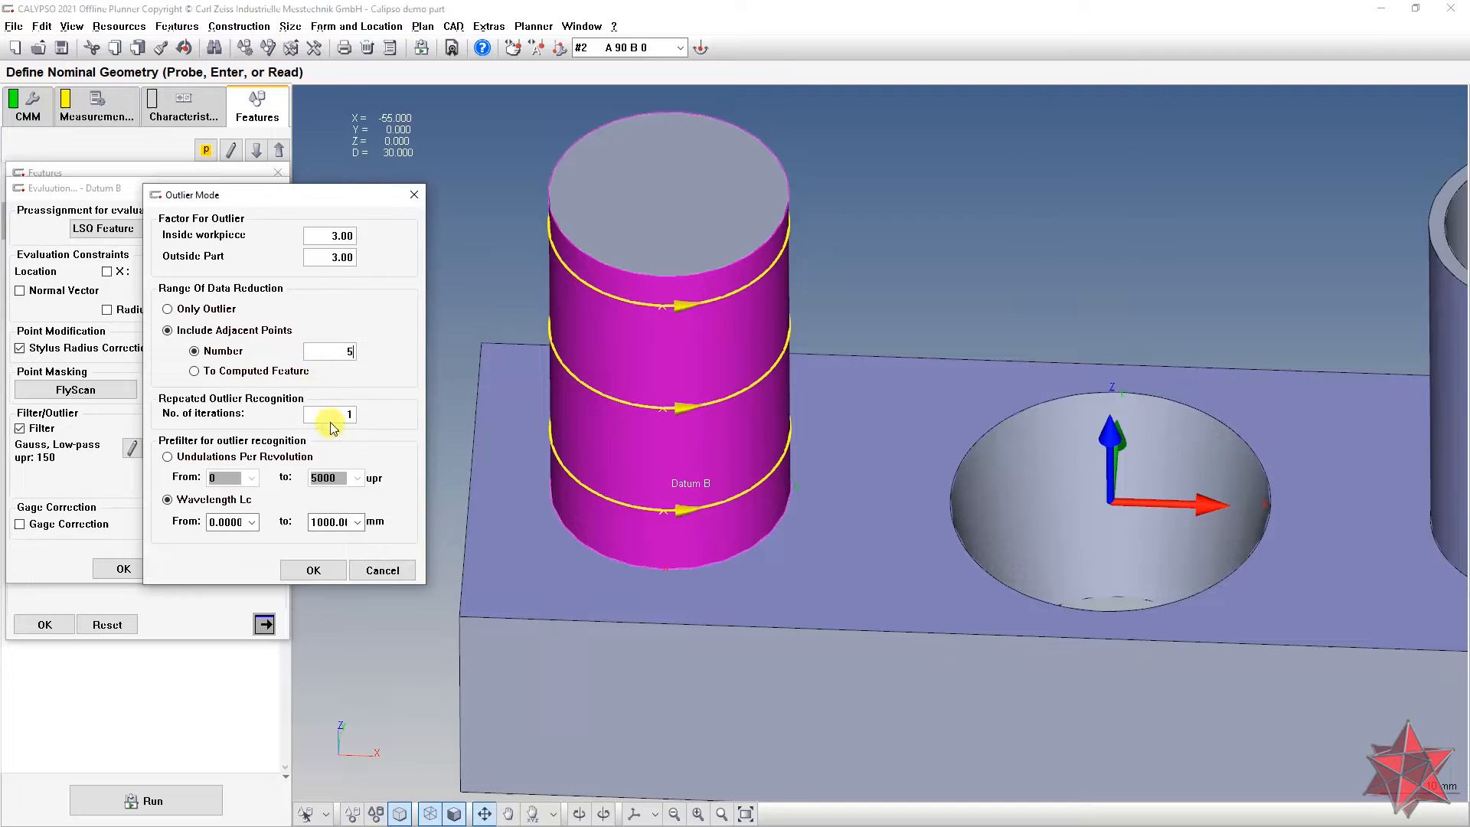
{"action": "left_click", "coordinate": [327, 357]}
{"action": "left_click", "coordinate": [176, 457]}
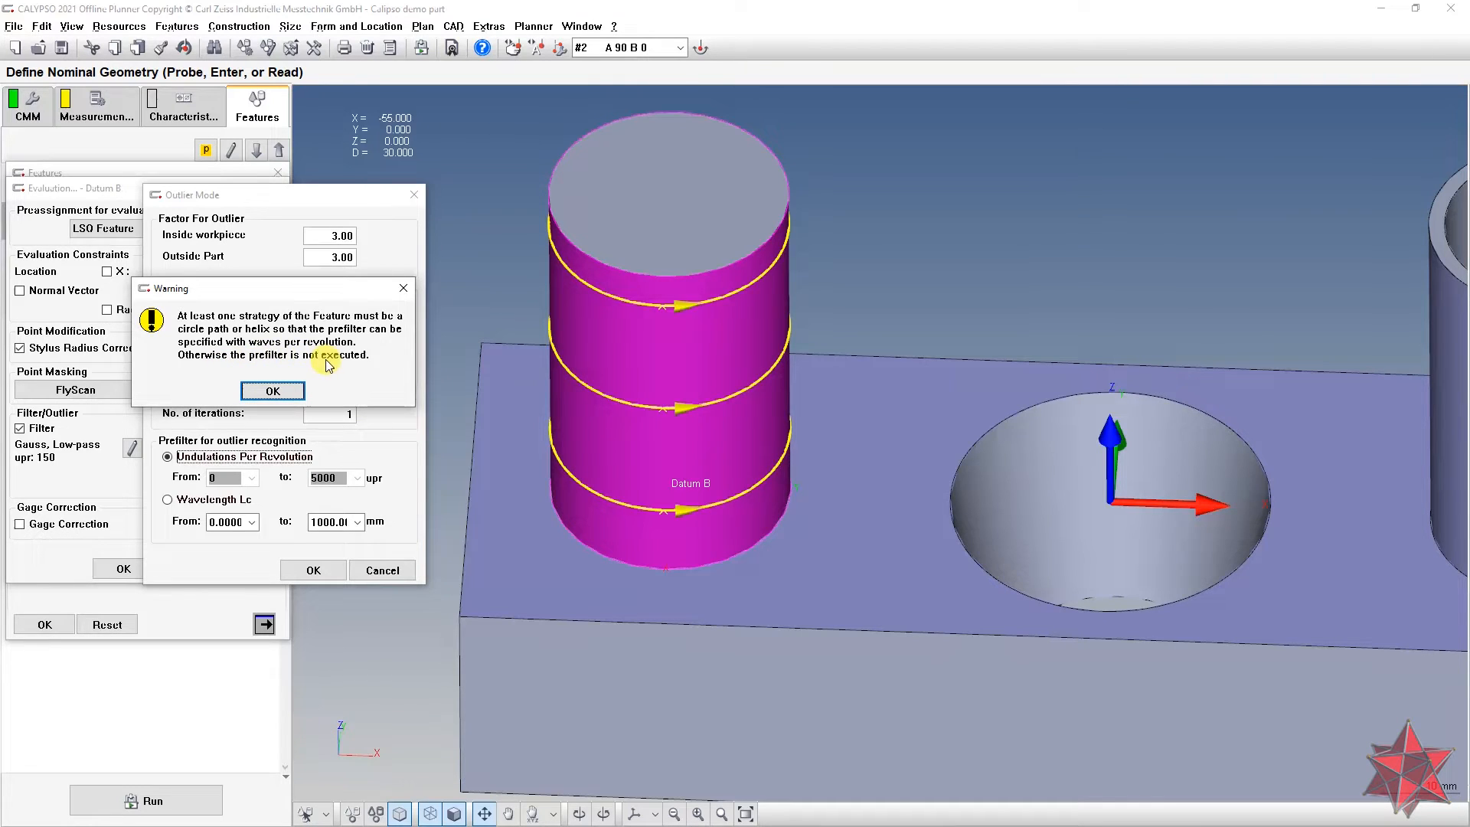
Step: Dismiss the warning and set the outlier prefilter to 10–5000 upr
{"action": "left_click", "coordinate": [275, 389]}
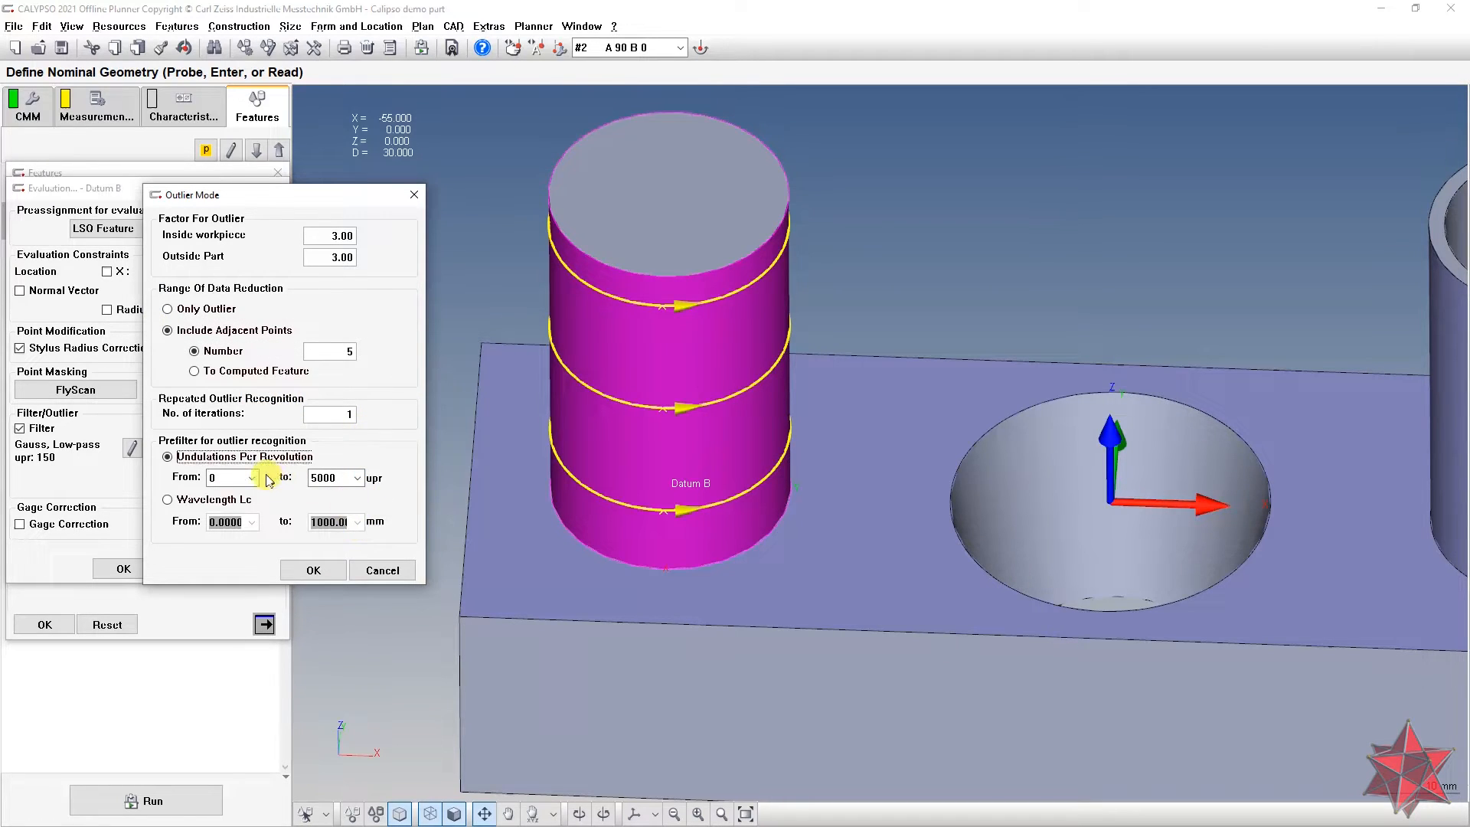
{"action": "left_click", "coordinate": [243, 481]}
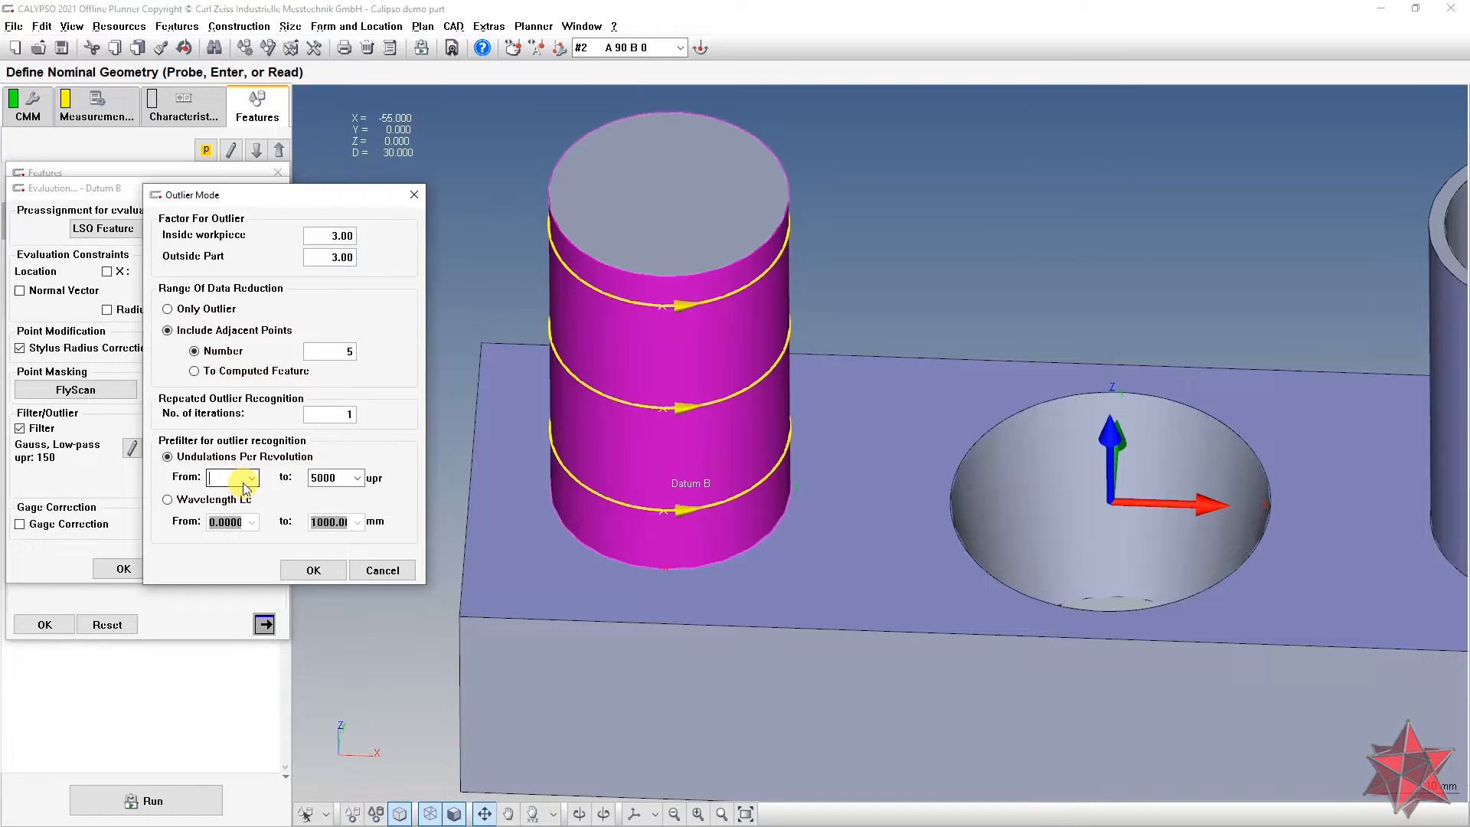
{"action": "left_click", "coordinate": [334, 477]}
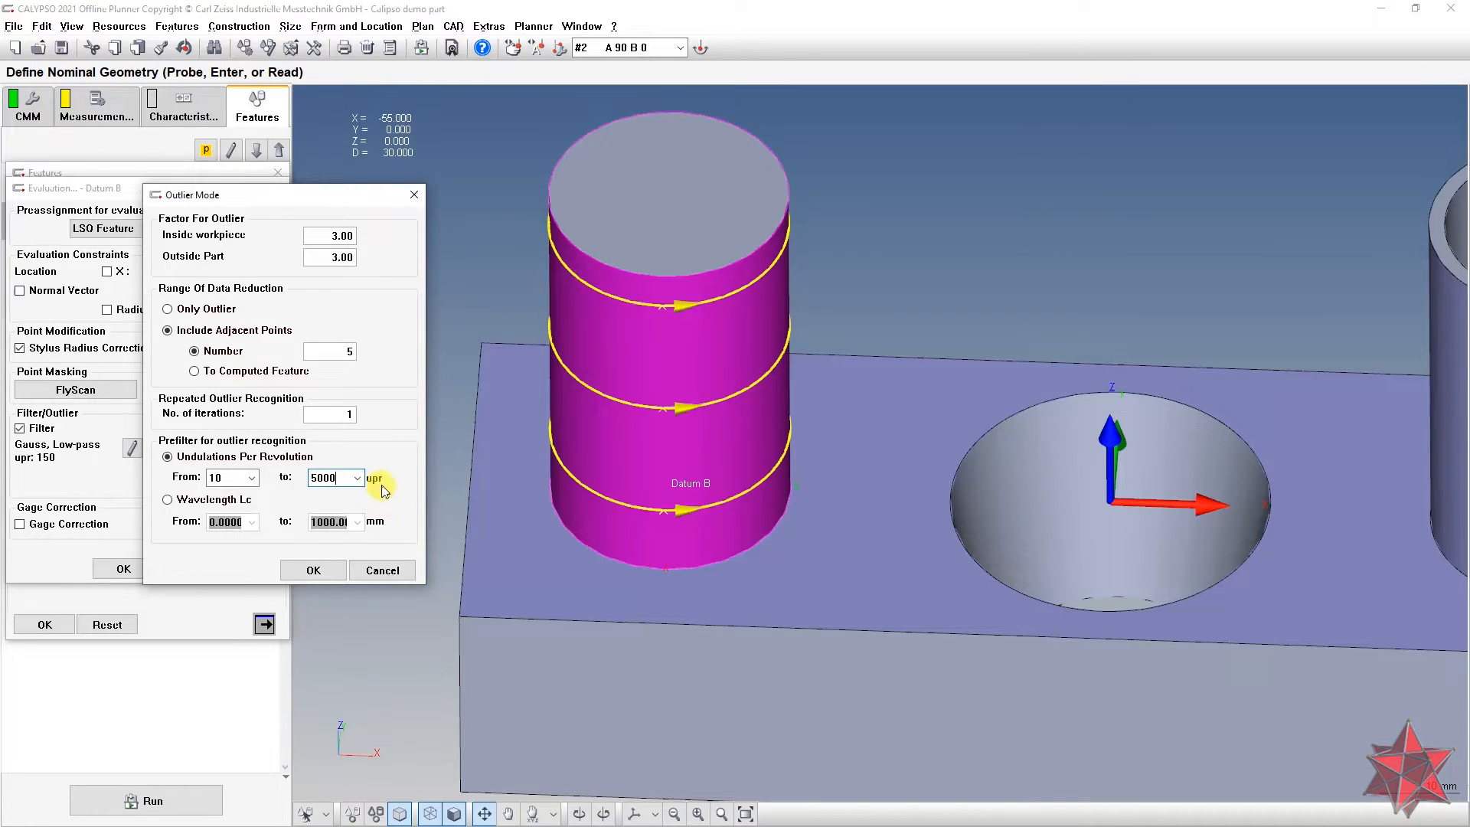
{"action": "left_click", "coordinate": [308, 572]}
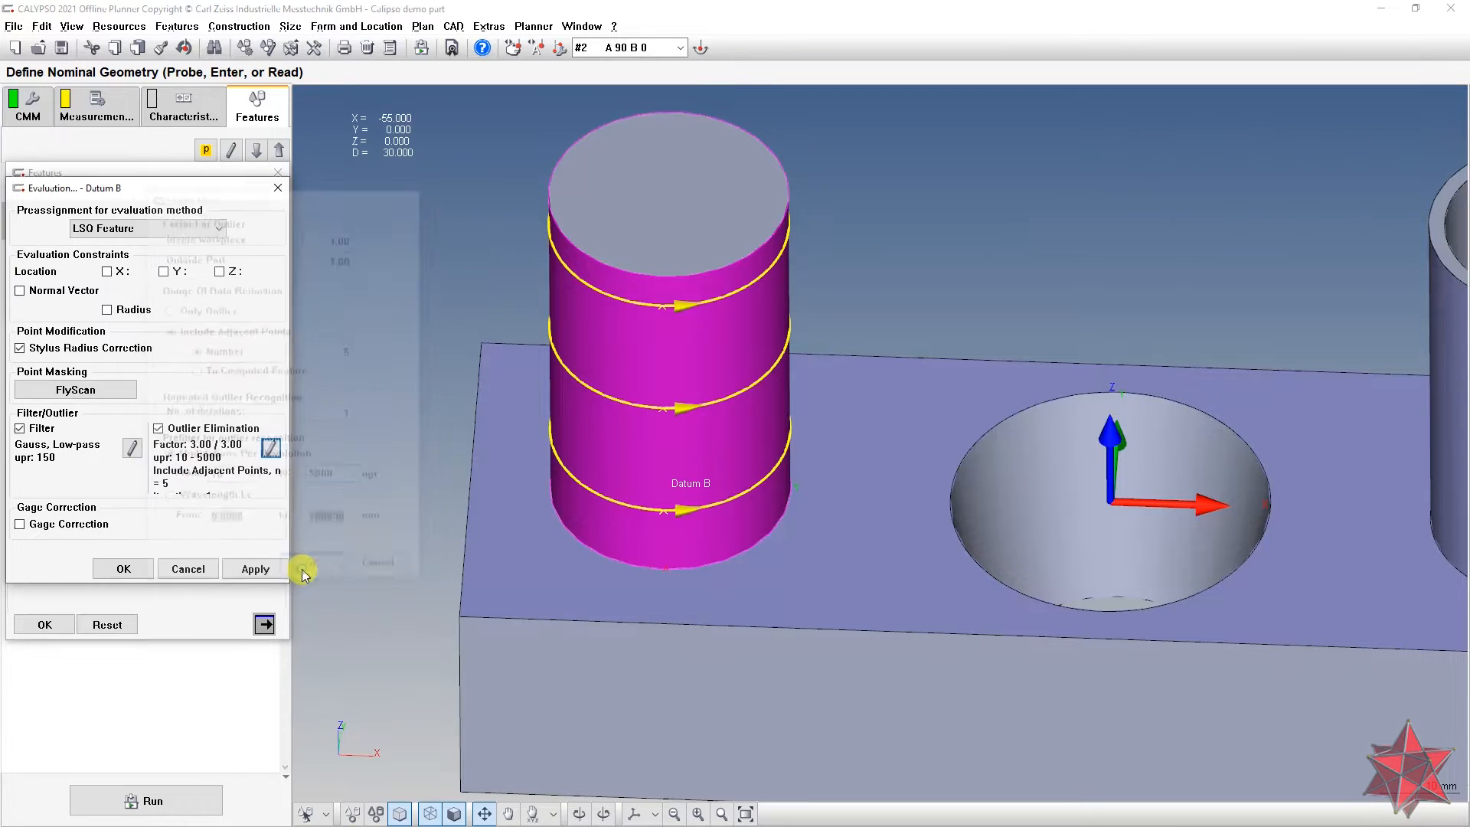
Step: Apply the evaluation settings and close Datum B's definition back to the features list
{"action": "left_click", "coordinate": [255, 569]}
{"action": "left_click", "coordinate": [123, 569]}
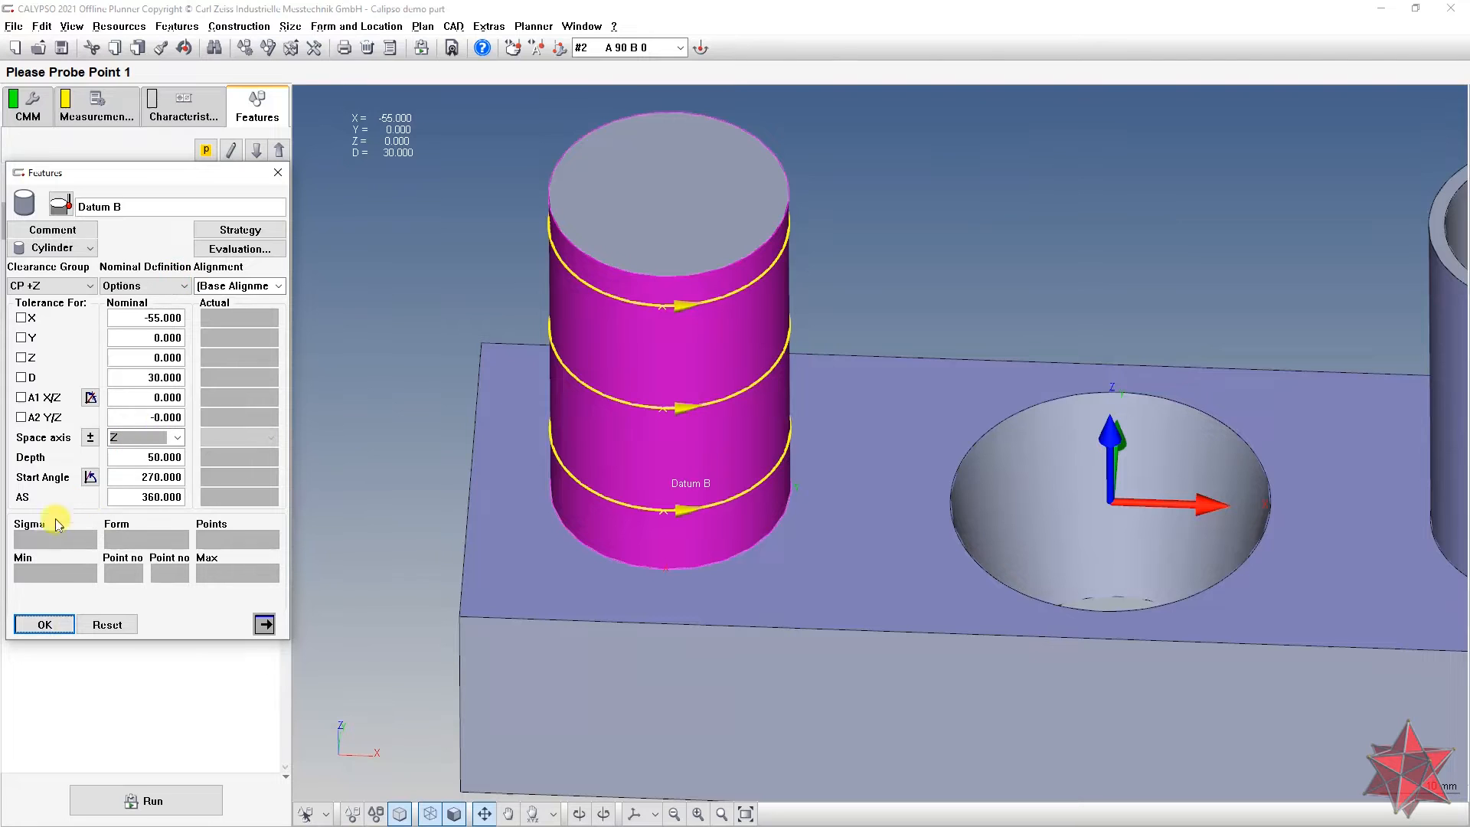
{"action": "left_click", "coordinate": [45, 628]}
{"action": "scroll", "coordinate": [1073, 461], "scroll_direction": "down", "scroll_amount": 8}
{"action": "scroll", "coordinate": [1103, 399], "scroll_direction": "up", "scroll_amount": 2}
{"action": "middle_click_drag", "start_coordinate": [1078, 352], "coordinate": [1091, 299]}
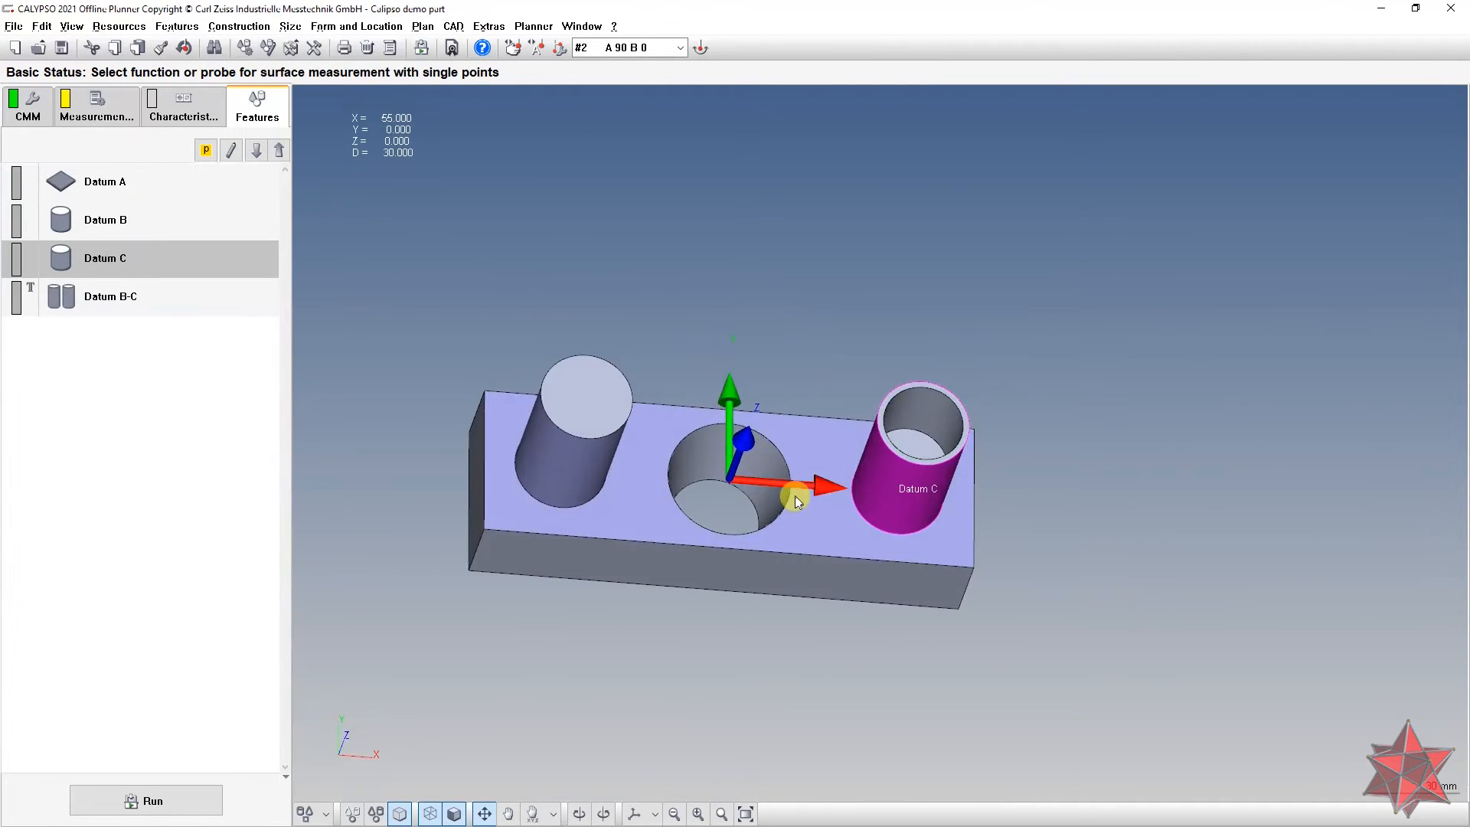
{"action": "scroll", "coordinate": [795, 494], "scroll_direction": "up", "scroll_amount": 4}
{"action": "middle_click_drag", "start_coordinate": [772, 448], "coordinate": [803, 823]}
{"action": "key", "text": "alt+Tab"}
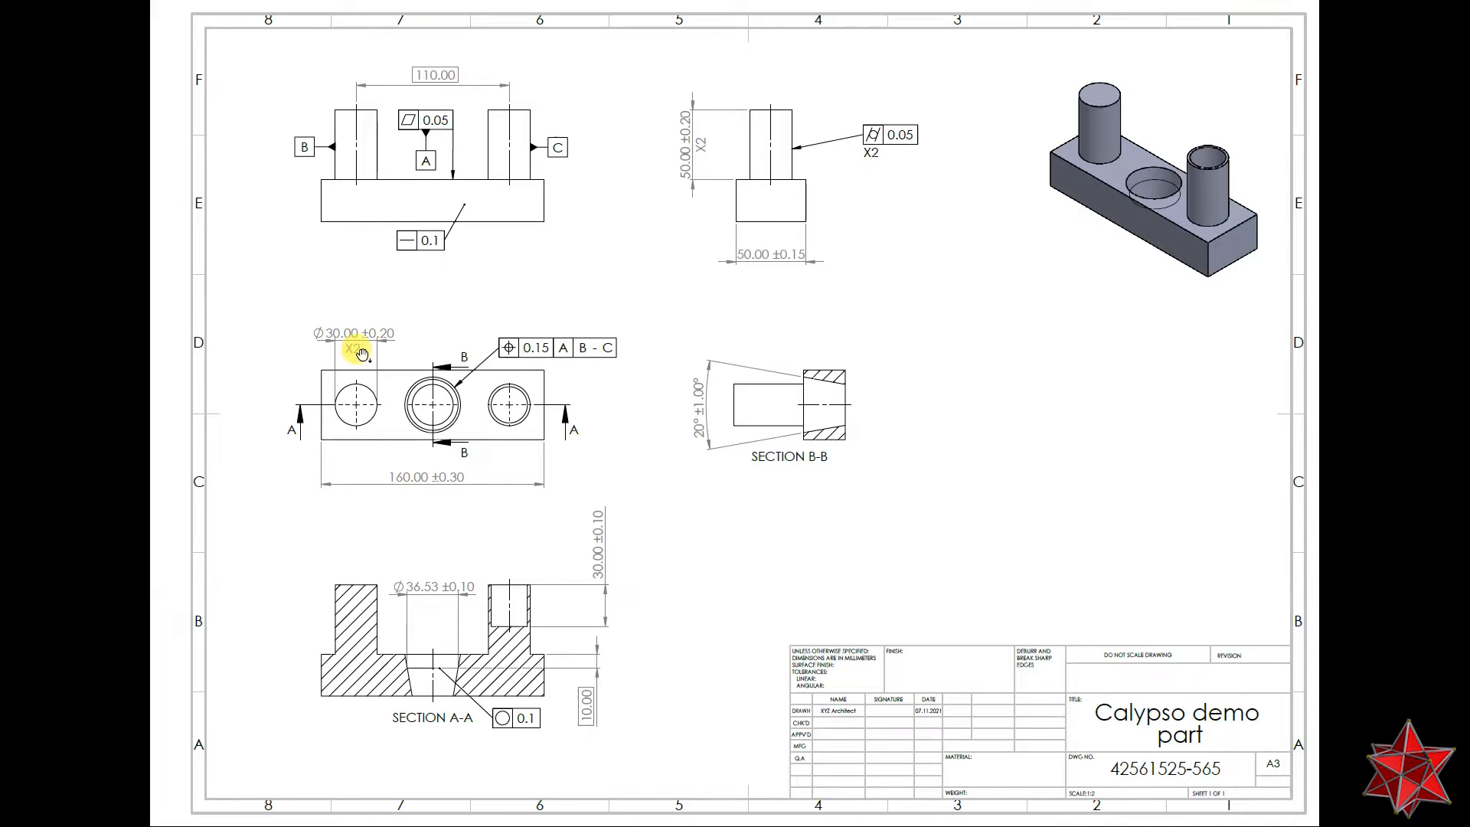
{"action": "key", "text": "alt+Tab"}
{"action": "mouse_move", "coordinate": [969, 407]}
{"action": "middle_mouse_down"}
{"action": "mouse_move", "coordinate": [921, 461]}
{"action": "mouse_move", "coordinate": [897, 456]}
{"action": "mouse_move", "coordinate": [917, 456]}
{"action": "middle_mouse_up"}
{"action": "left_click", "coordinate": [142, 222]}
{"action": "middle_click_drag", "start_coordinate": [558, 383], "coordinate": [790, 391]}
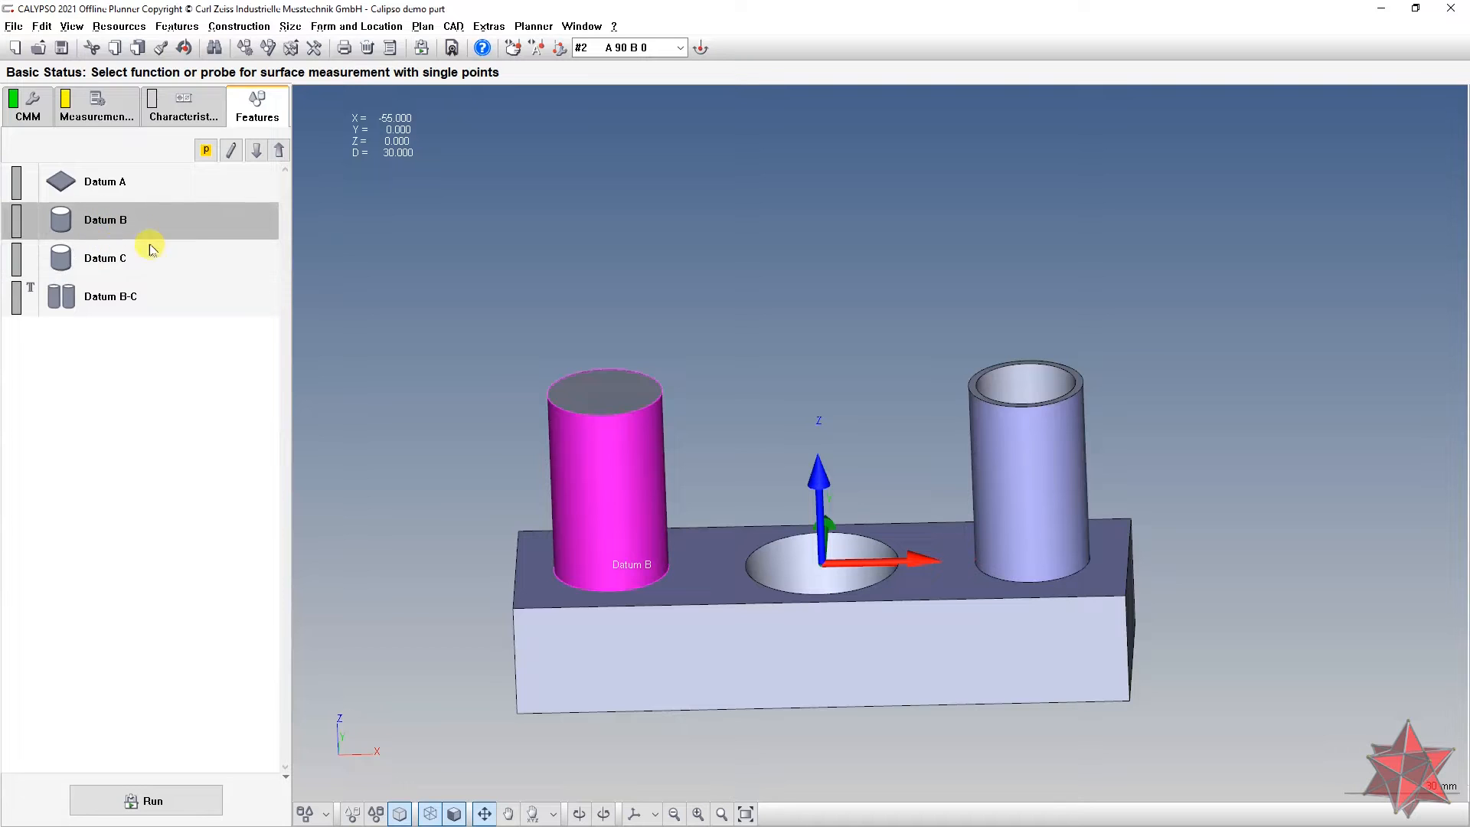
Step: Start a property copy from Datum B with strategy and evaluation ticked, then cancel it
{"action": "left_click", "coordinate": [162, 51]}
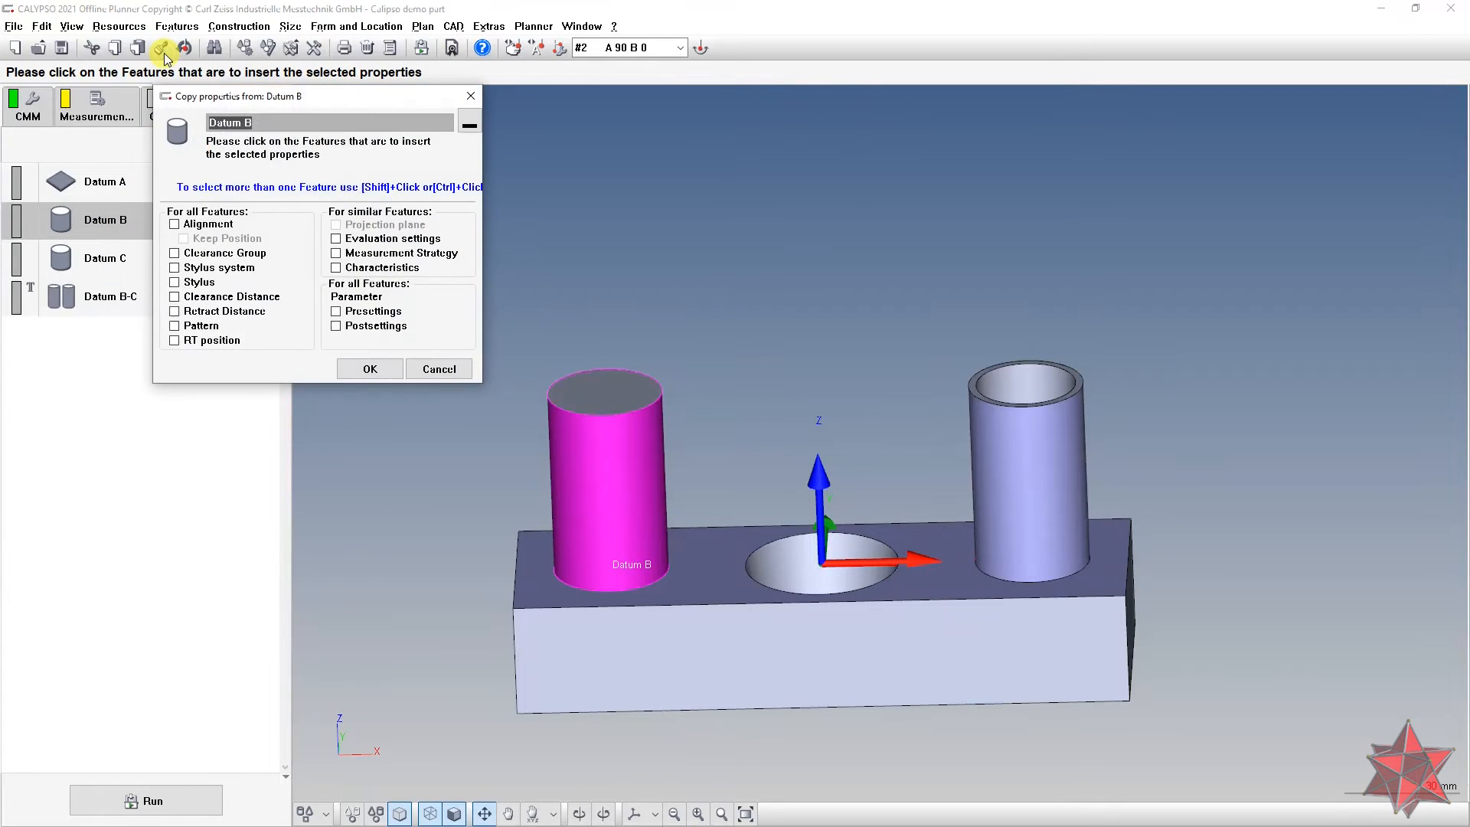
{"action": "left_click_drag", "start_coordinate": [352, 102], "coordinate": [449, 49]}
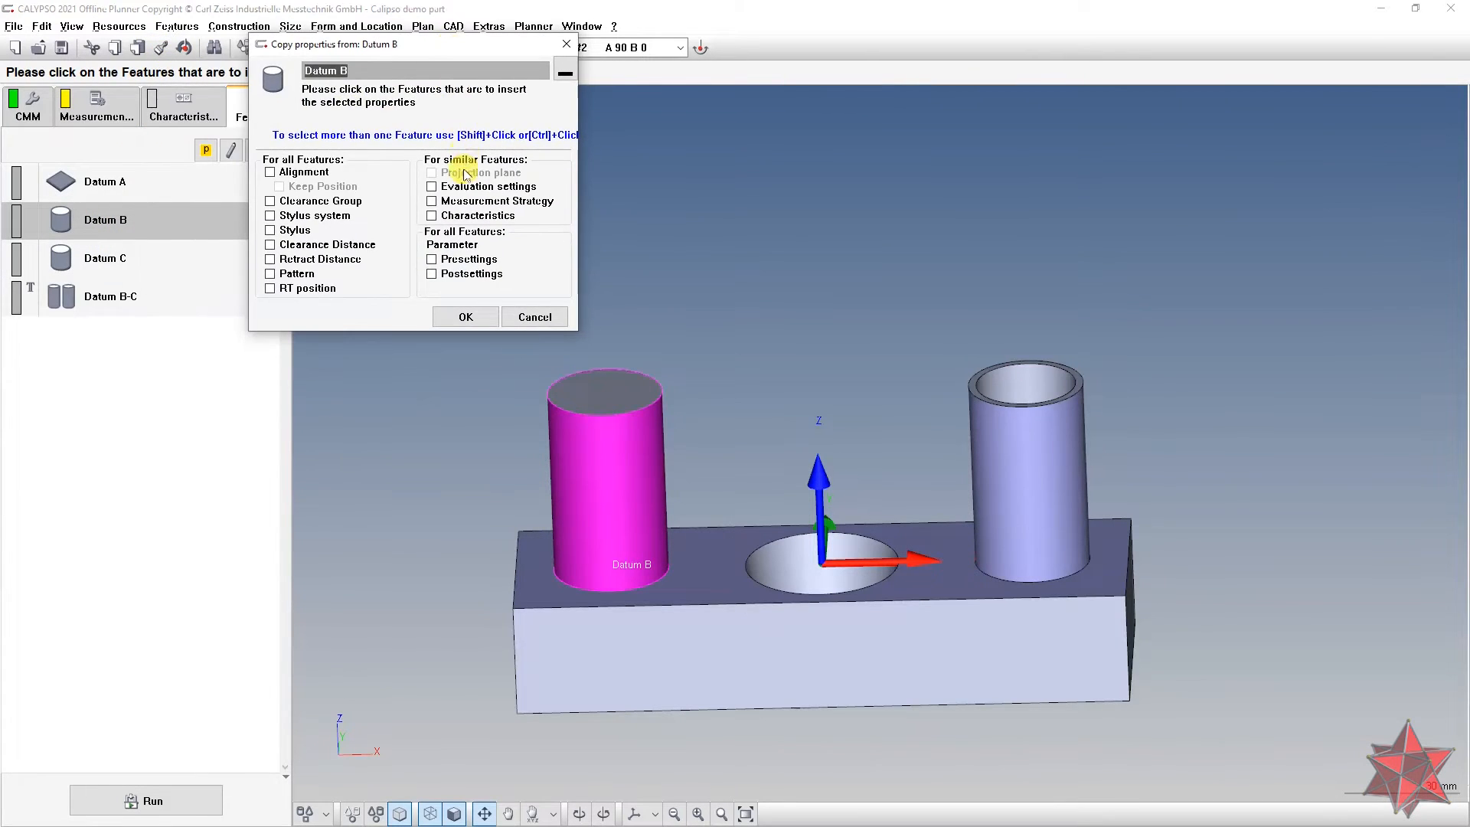
{"action": "left_click", "coordinate": [472, 203]}
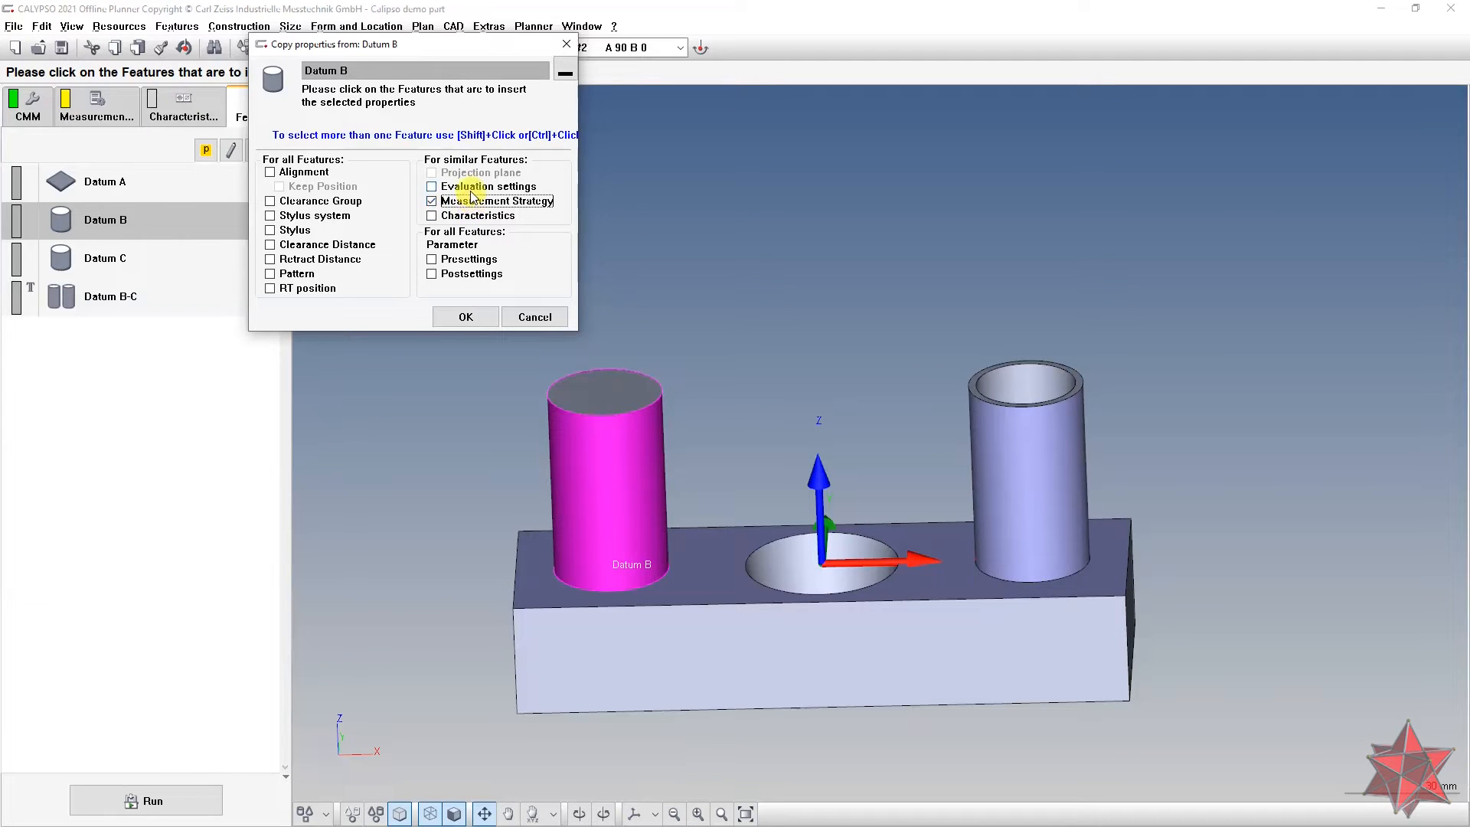
{"action": "left_click", "coordinate": [472, 193]}
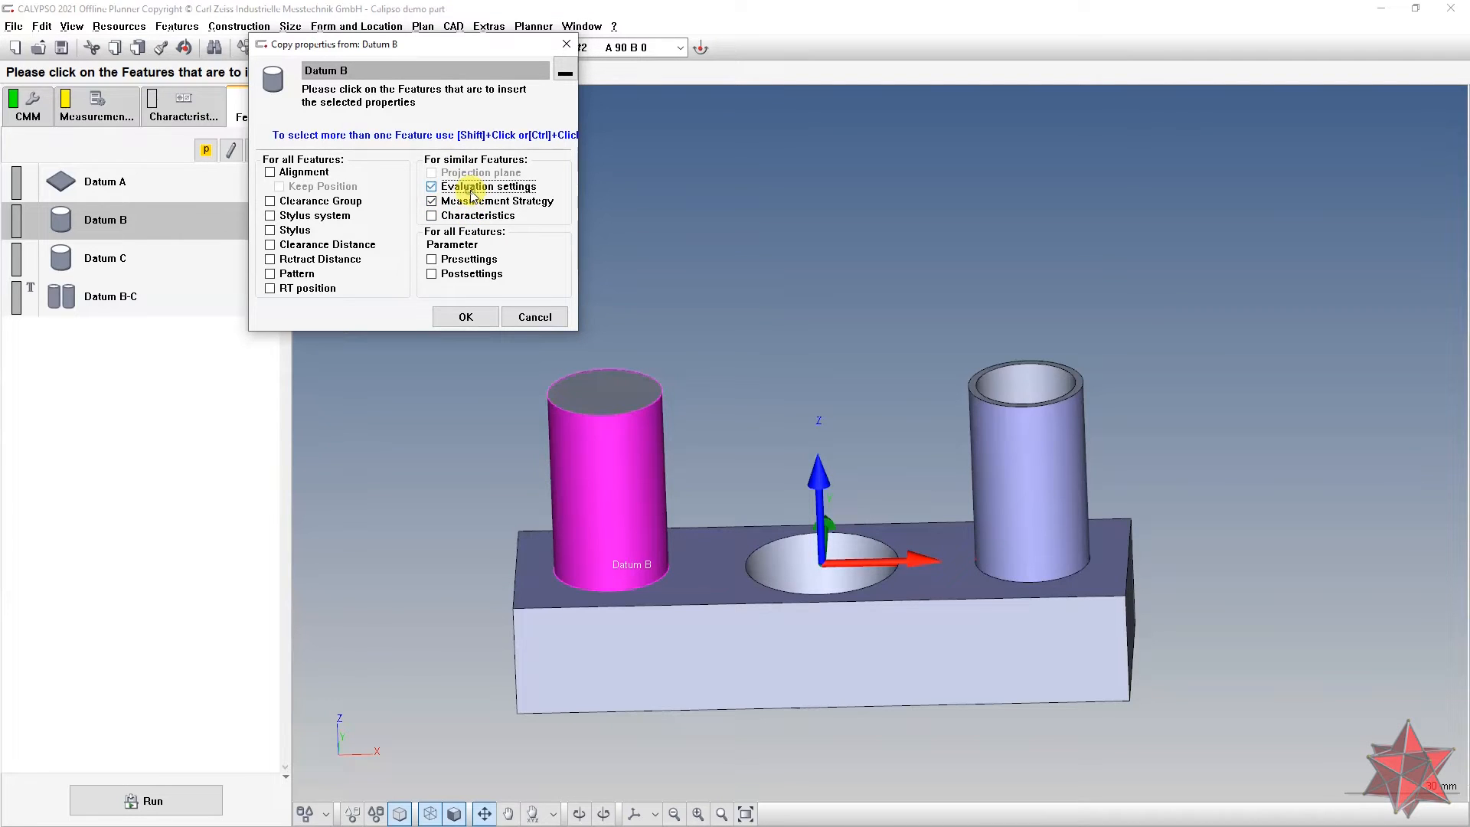
{"action": "left_click", "coordinate": [536, 317]}
Step: Review Datum C's evaluation settings and Datum B's feature definition, then close both
{"action": "double_click", "coordinate": [183, 264]}
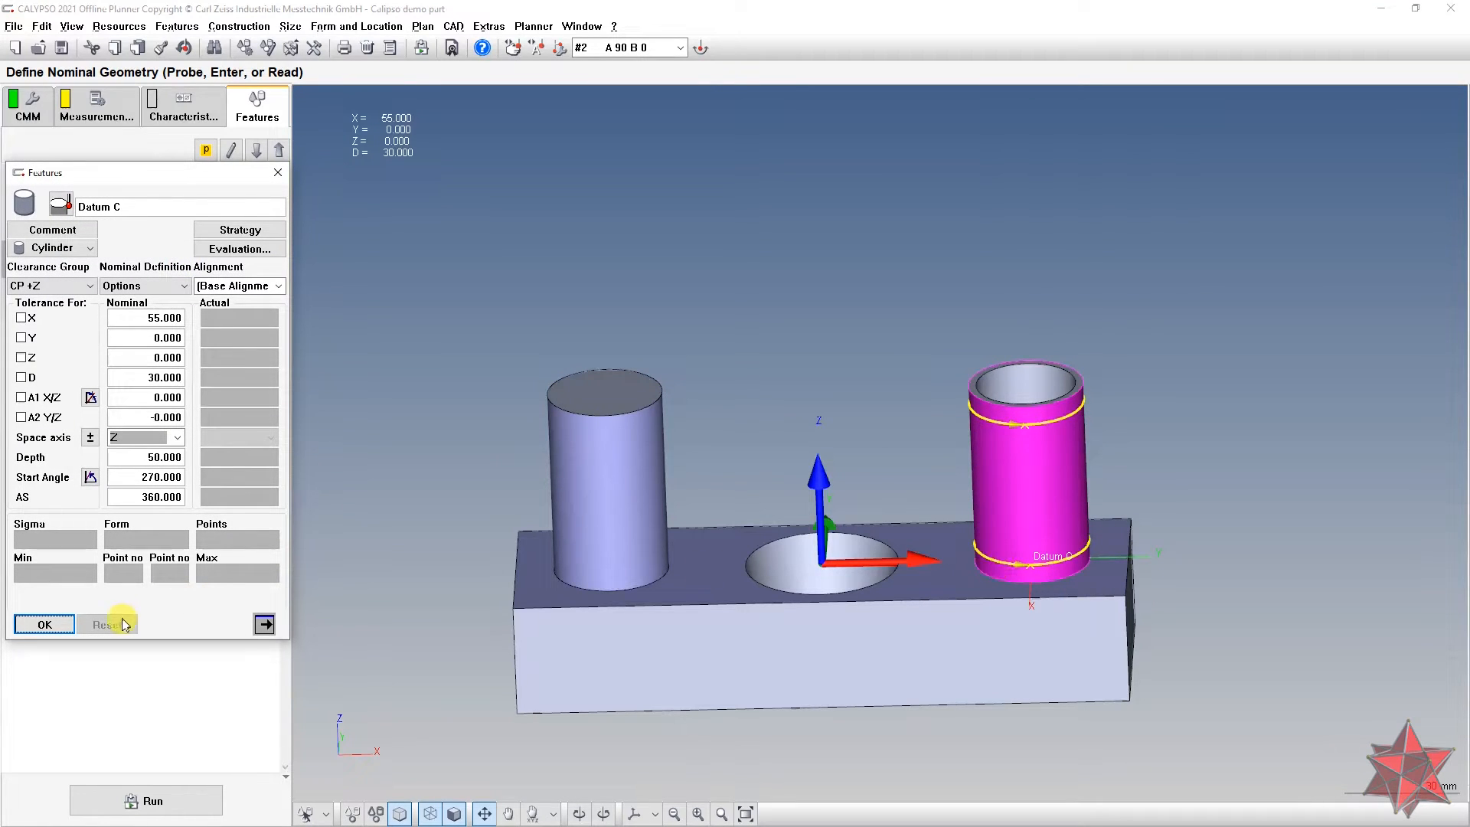
{"action": "left_click", "coordinate": [240, 249]}
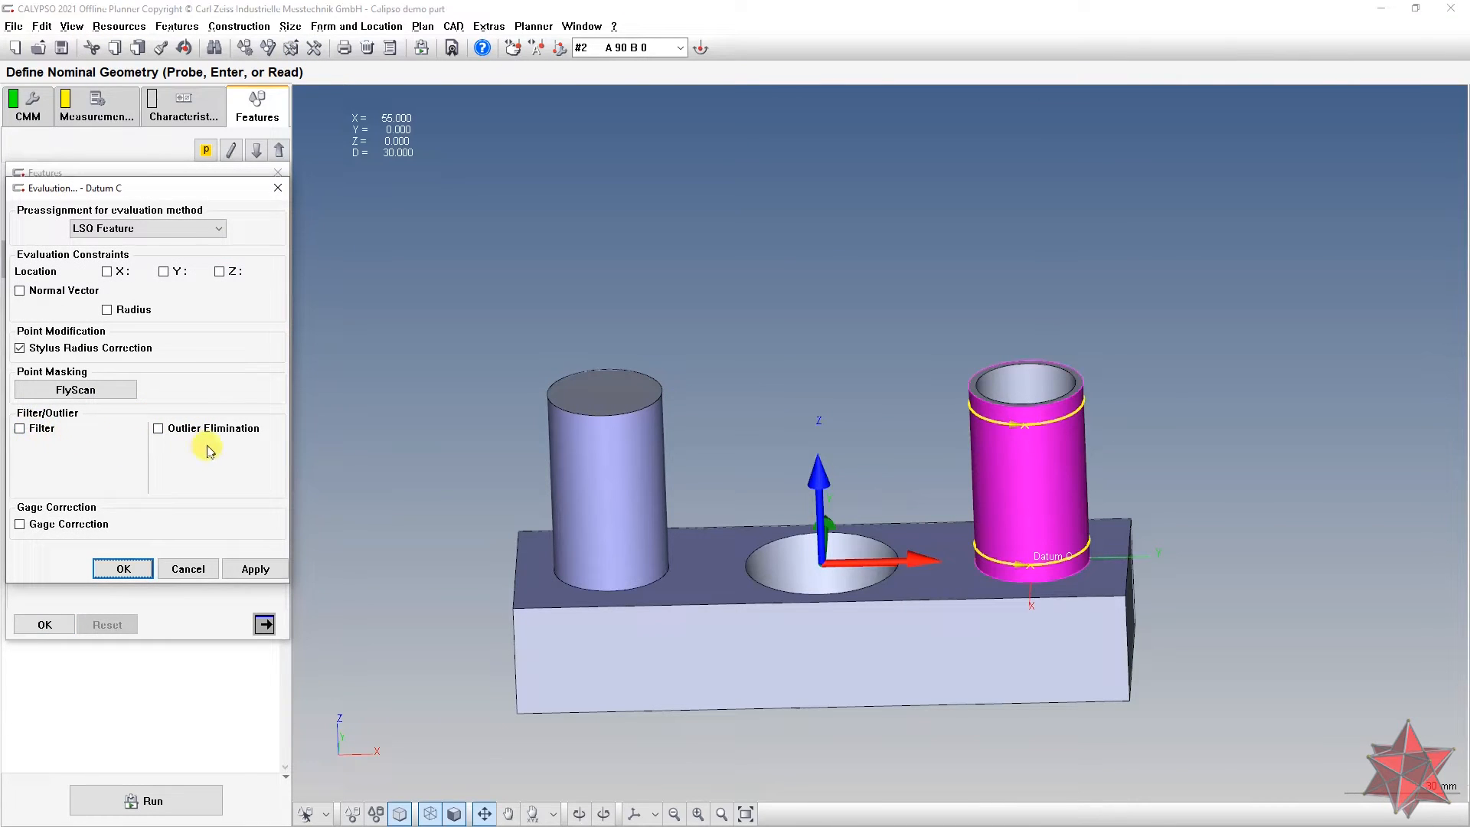
{"action": "left_click", "coordinate": [278, 188]}
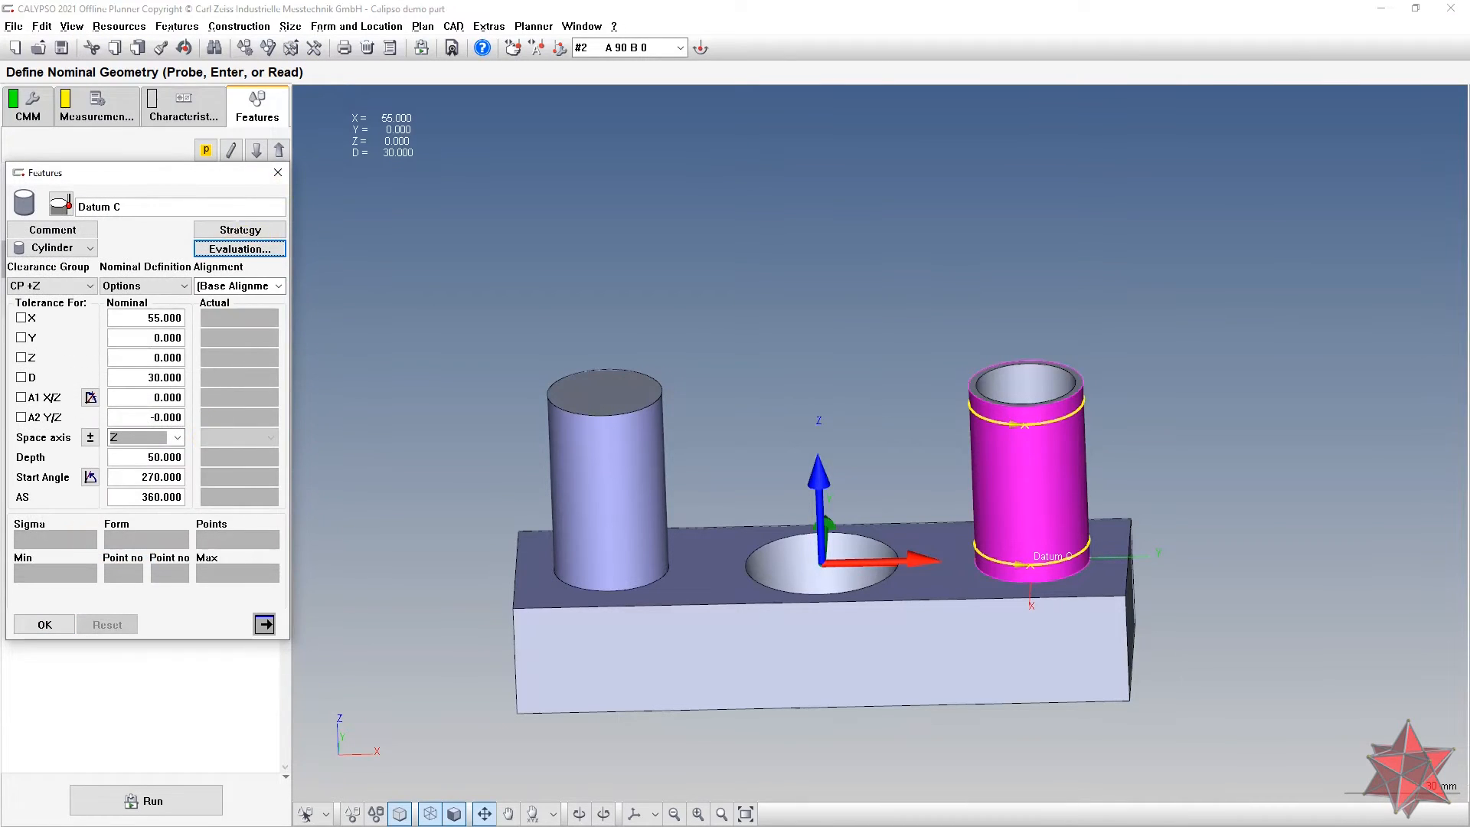
{"action": "left_click", "coordinate": [274, 178]}
{"action": "left_click", "coordinate": [171, 220]}
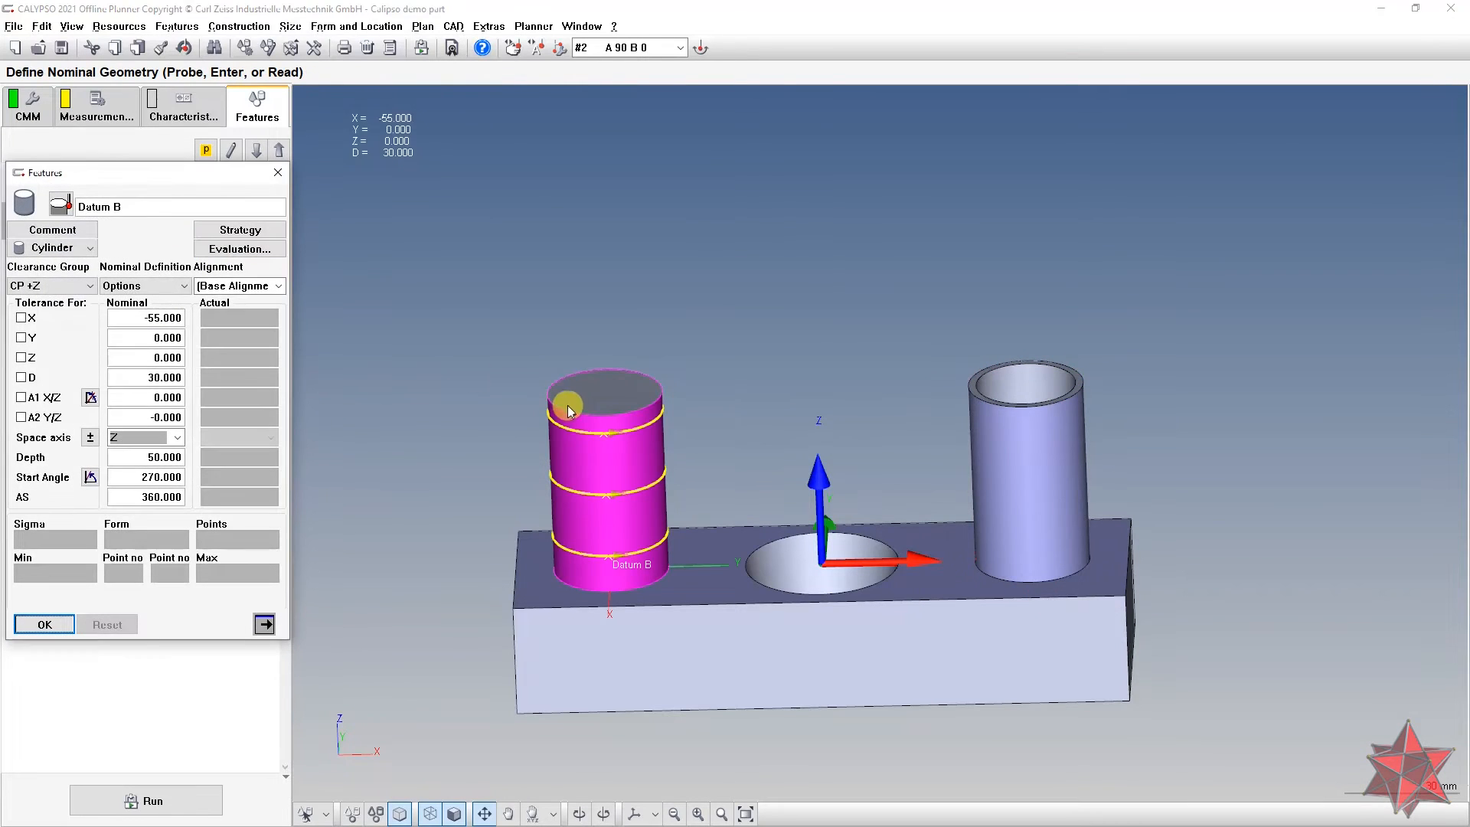
{"action": "left_click_drag", "start_coordinate": [238, 181], "coordinate": [415, 156]}
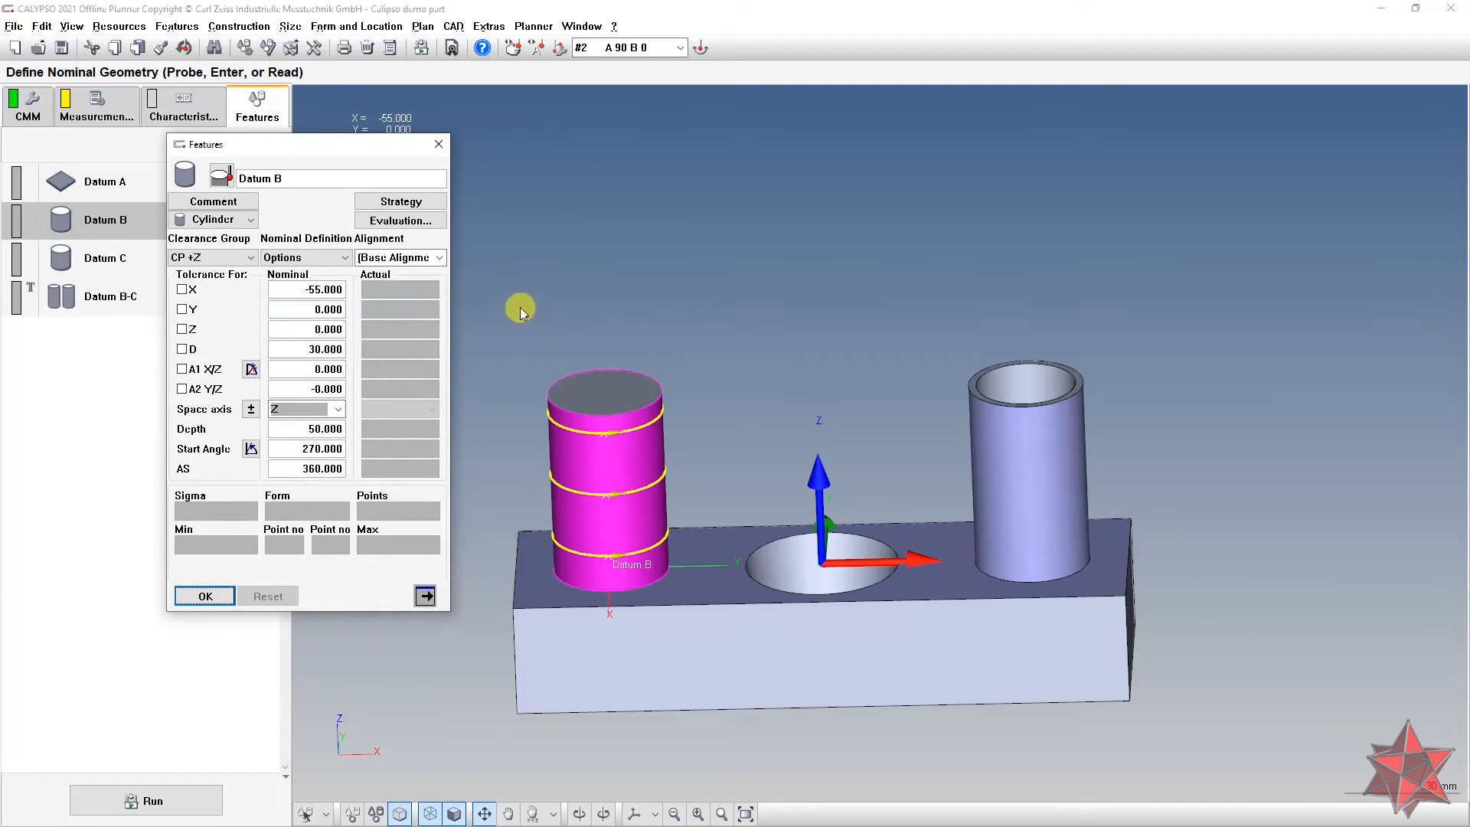
{"action": "left_click", "coordinate": [208, 594]}
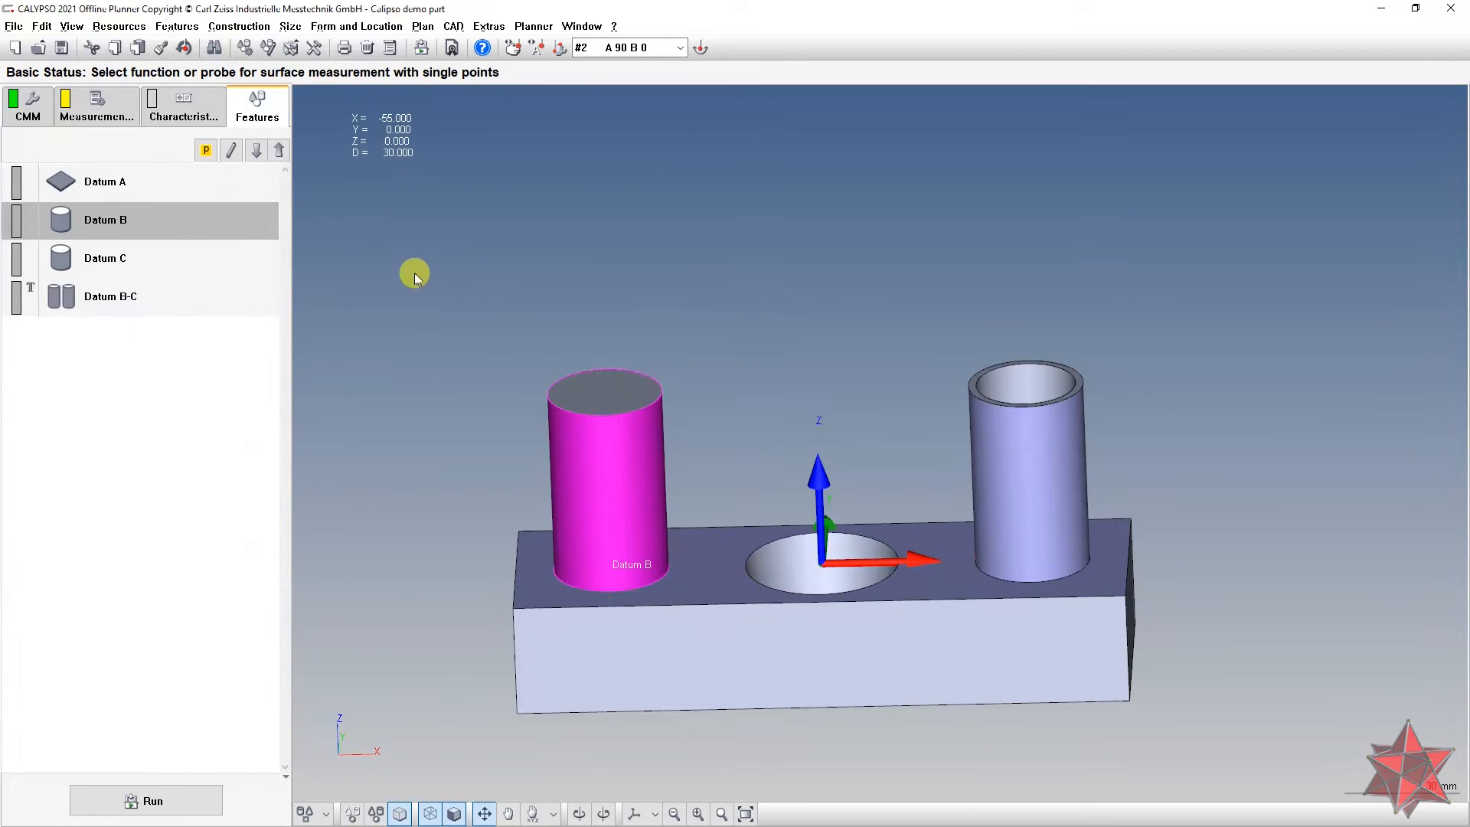
Step: Copy Datum B's evaluation settings and measurement strategy onto Datum C
{"action": "left_click", "coordinate": [159, 52]}
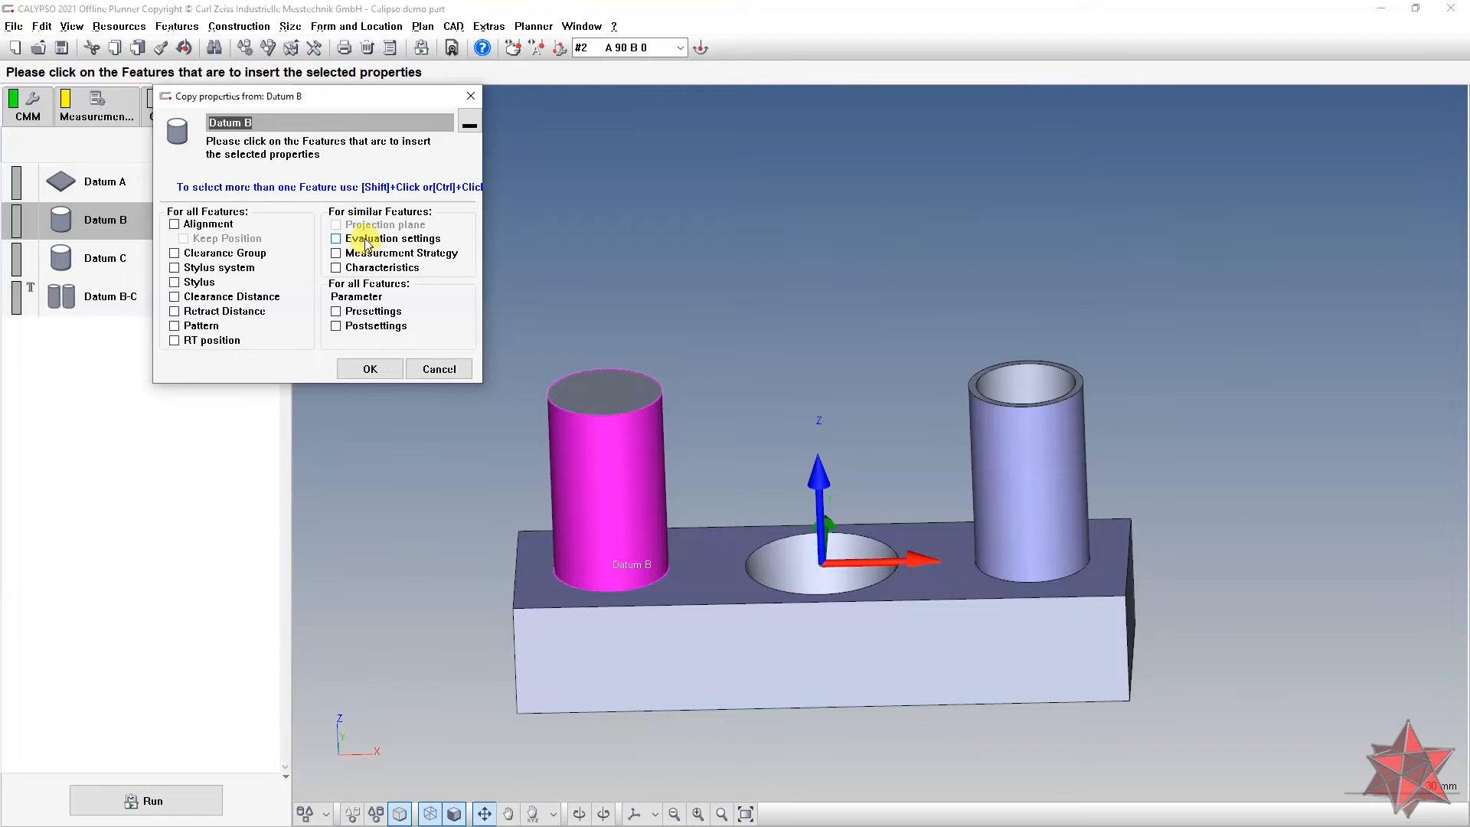
{"action": "left_click", "coordinate": [368, 239]}
{"action": "left_click", "coordinate": [377, 255]}
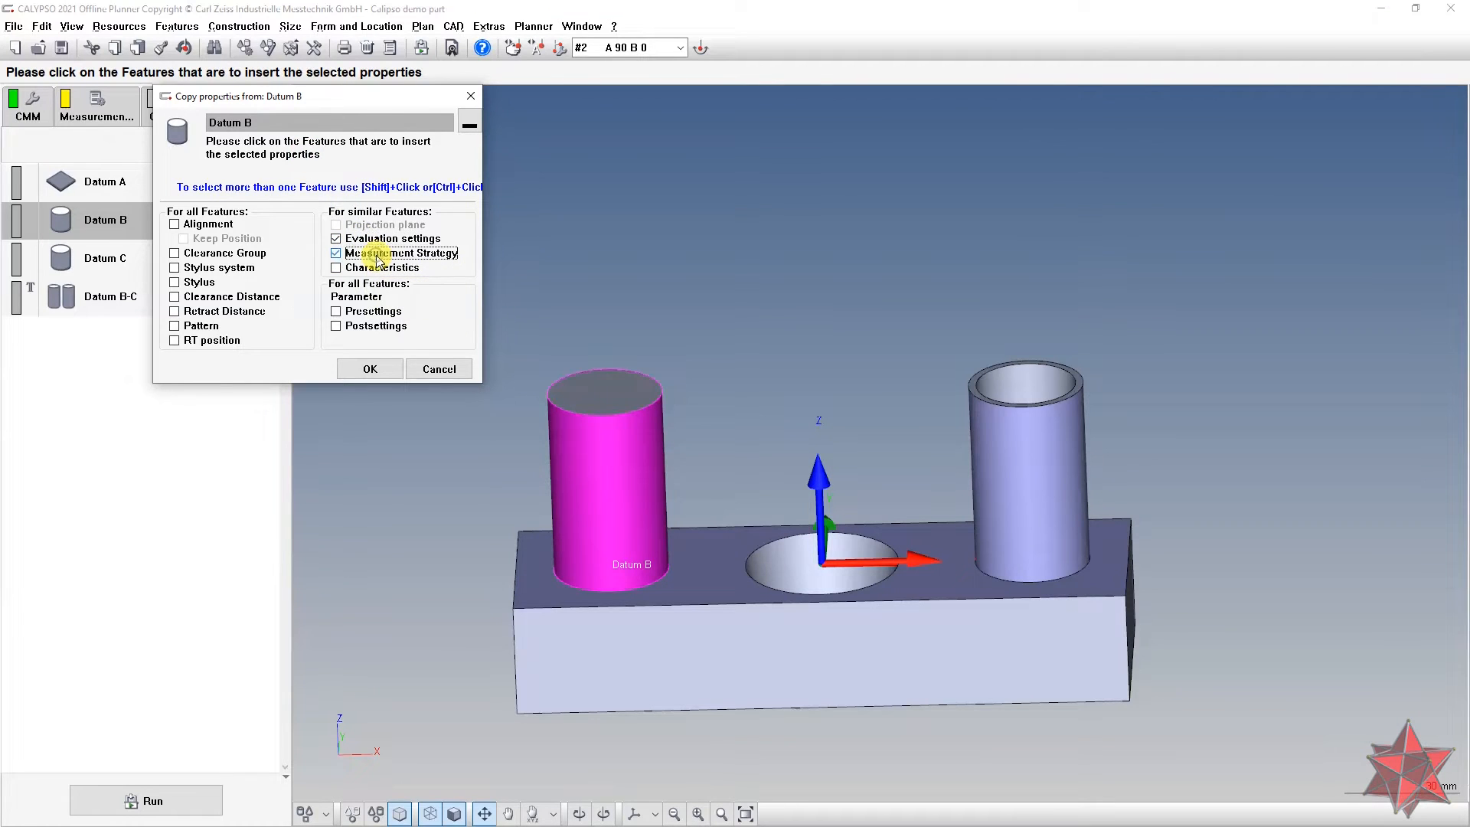
{"action": "left_click_drag", "start_coordinate": [354, 98], "coordinate": [497, 109]}
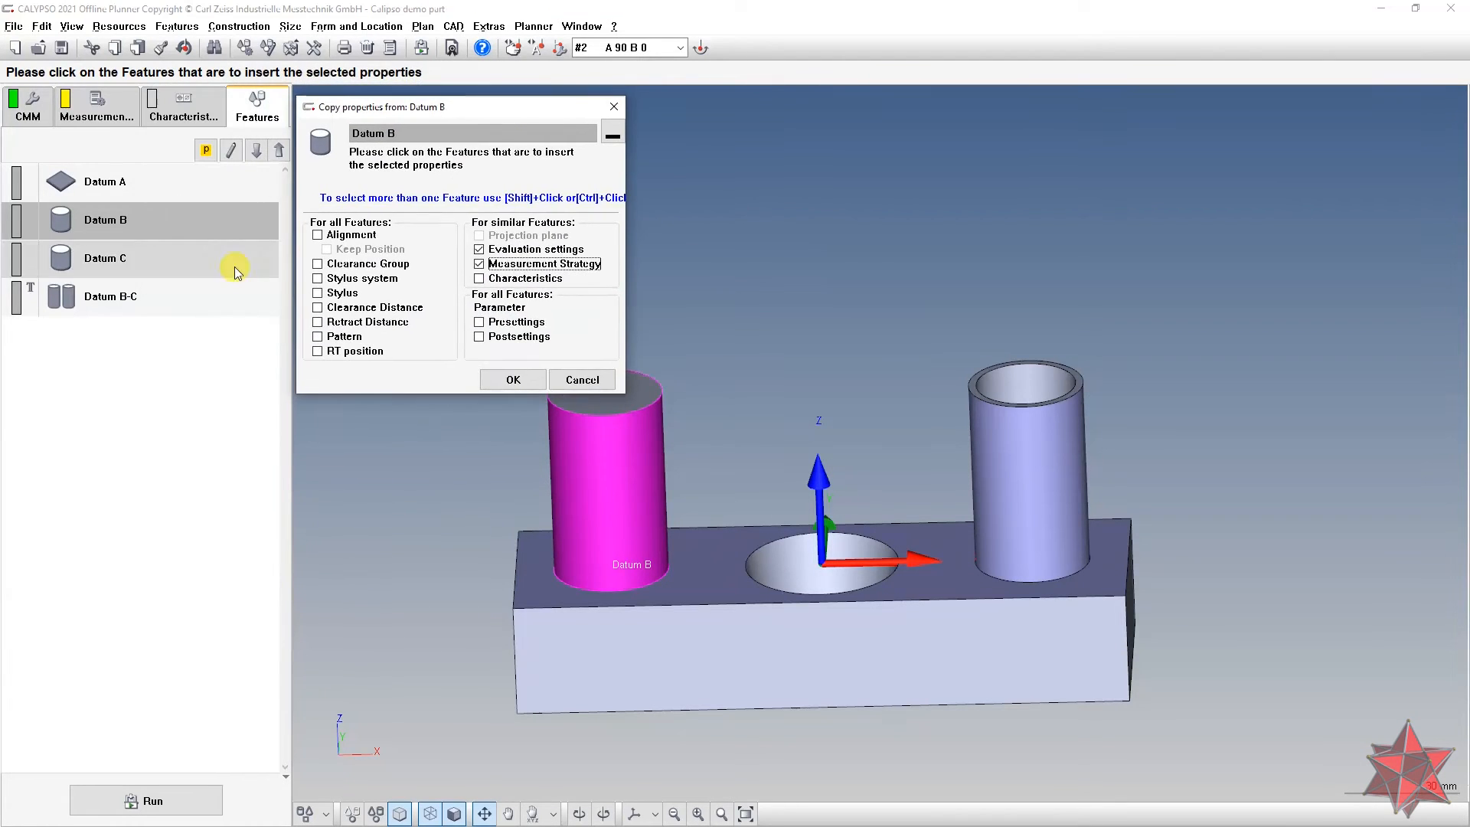
{"action": "left_click", "coordinate": [234, 267]}
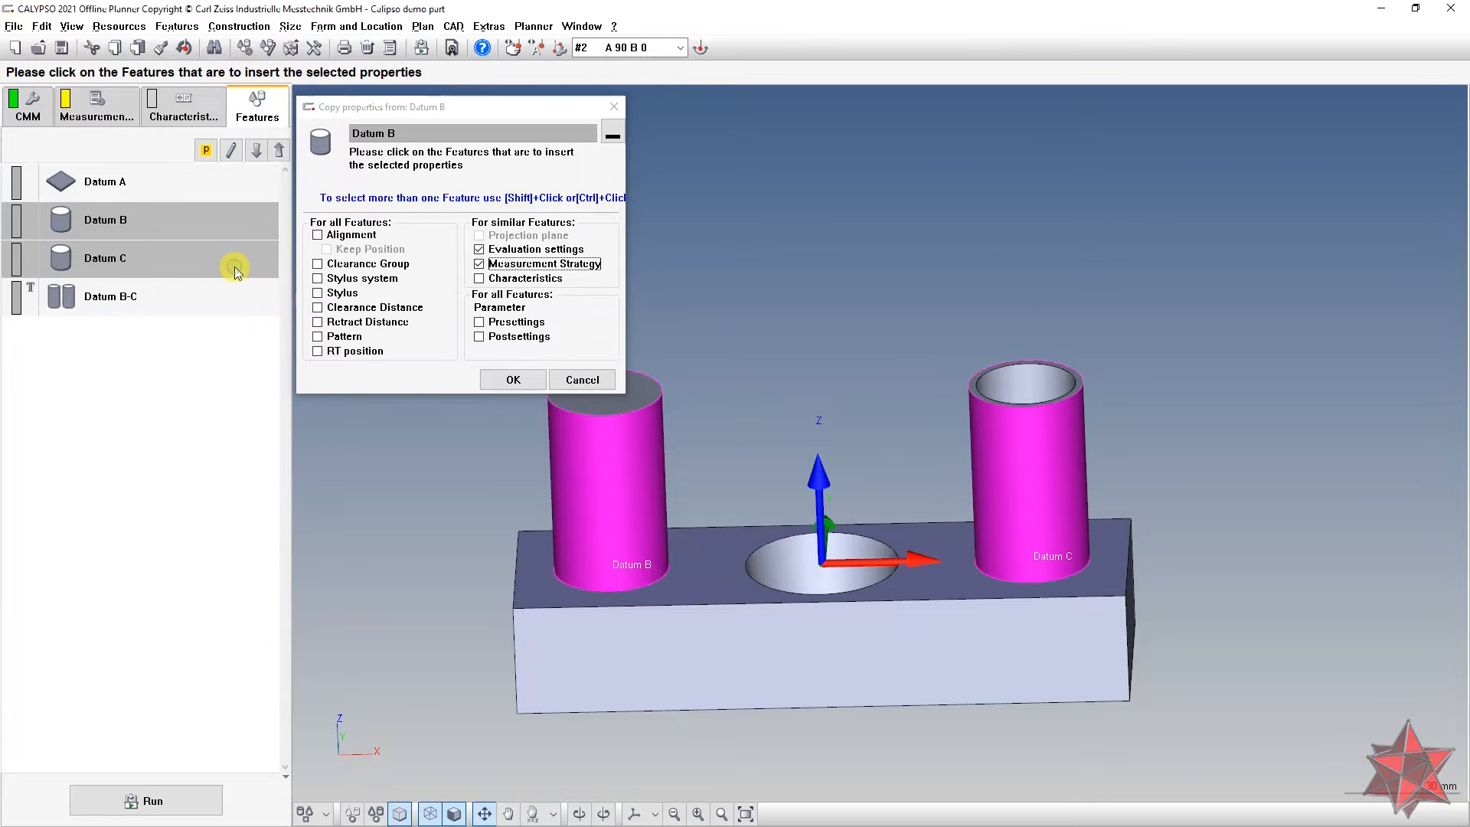
{"action": "left_click", "coordinate": [513, 381]}
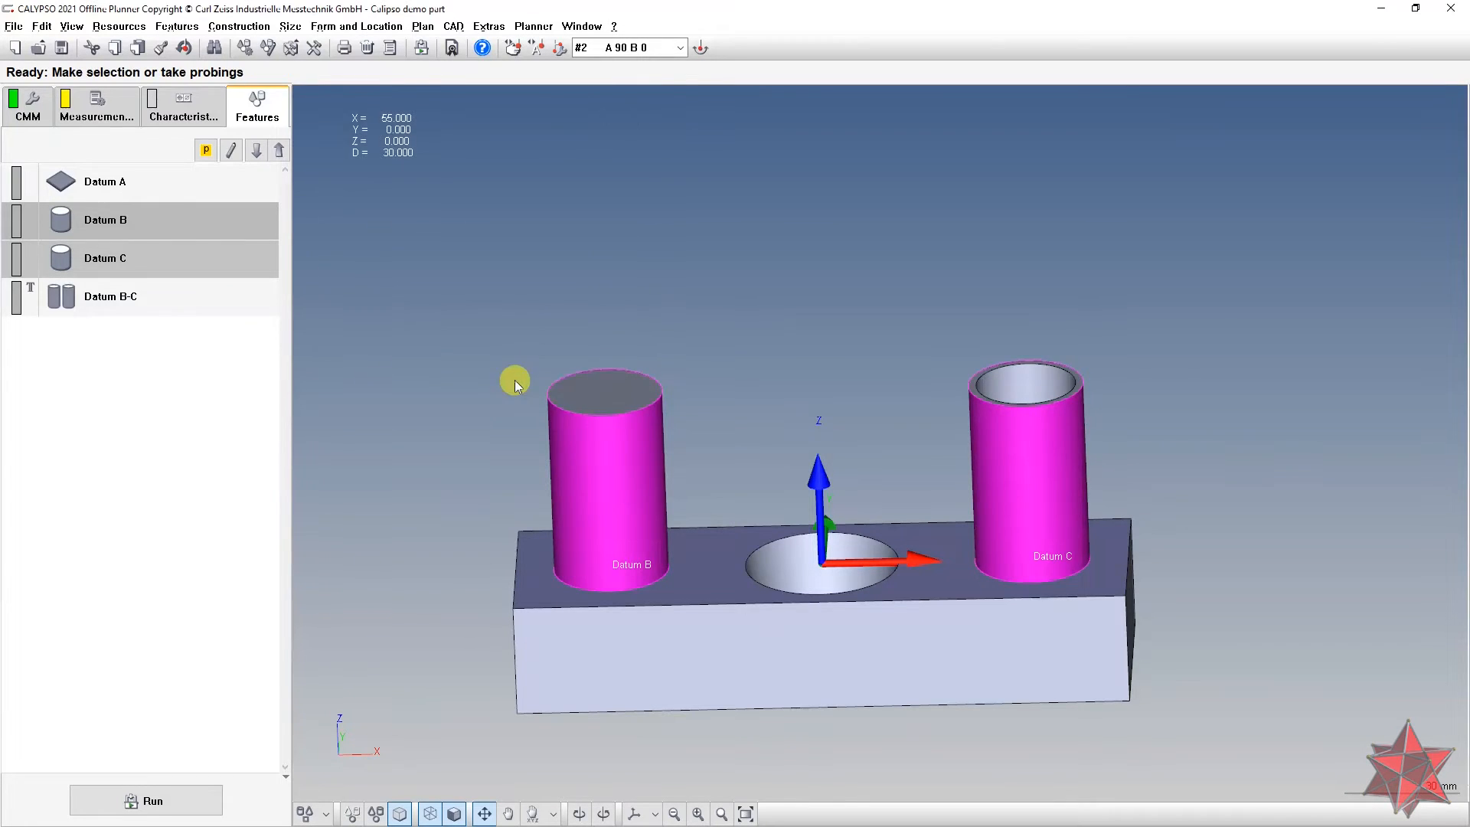
{"action": "left_click", "coordinate": [115, 266]}
{"action": "double_click", "coordinate": [115, 268]}
{"action": "mouse_move", "coordinate": [751, 459]}
{"action": "left_mouse_down"}
{"action": "mouse_move", "coordinate": [853, 475]}
{"action": "mouse_move", "coordinate": [777, 463]}
{"action": "left_mouse_up"}
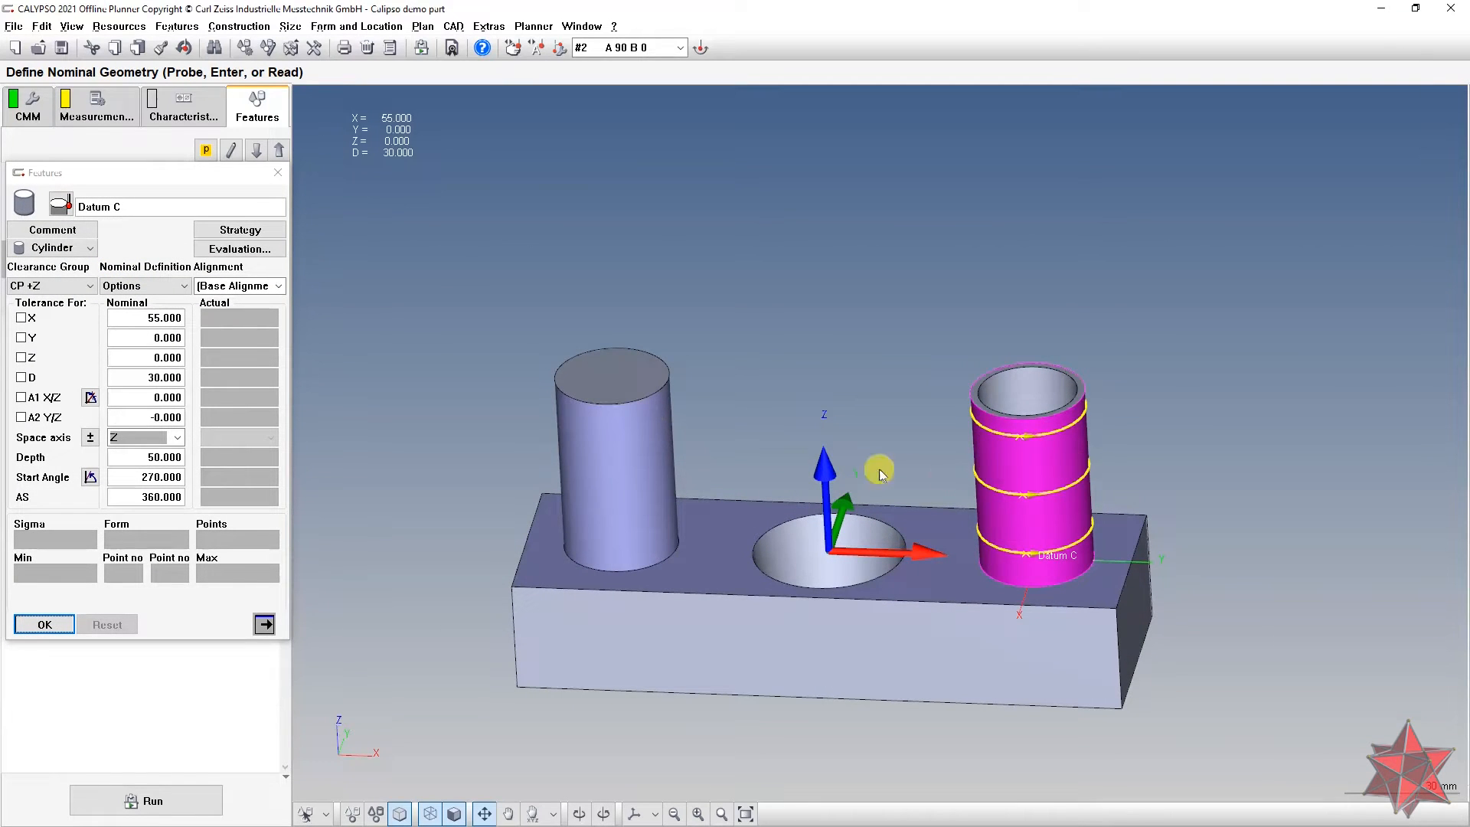
{"action": "left_click", "coordinate": [249, 245]}
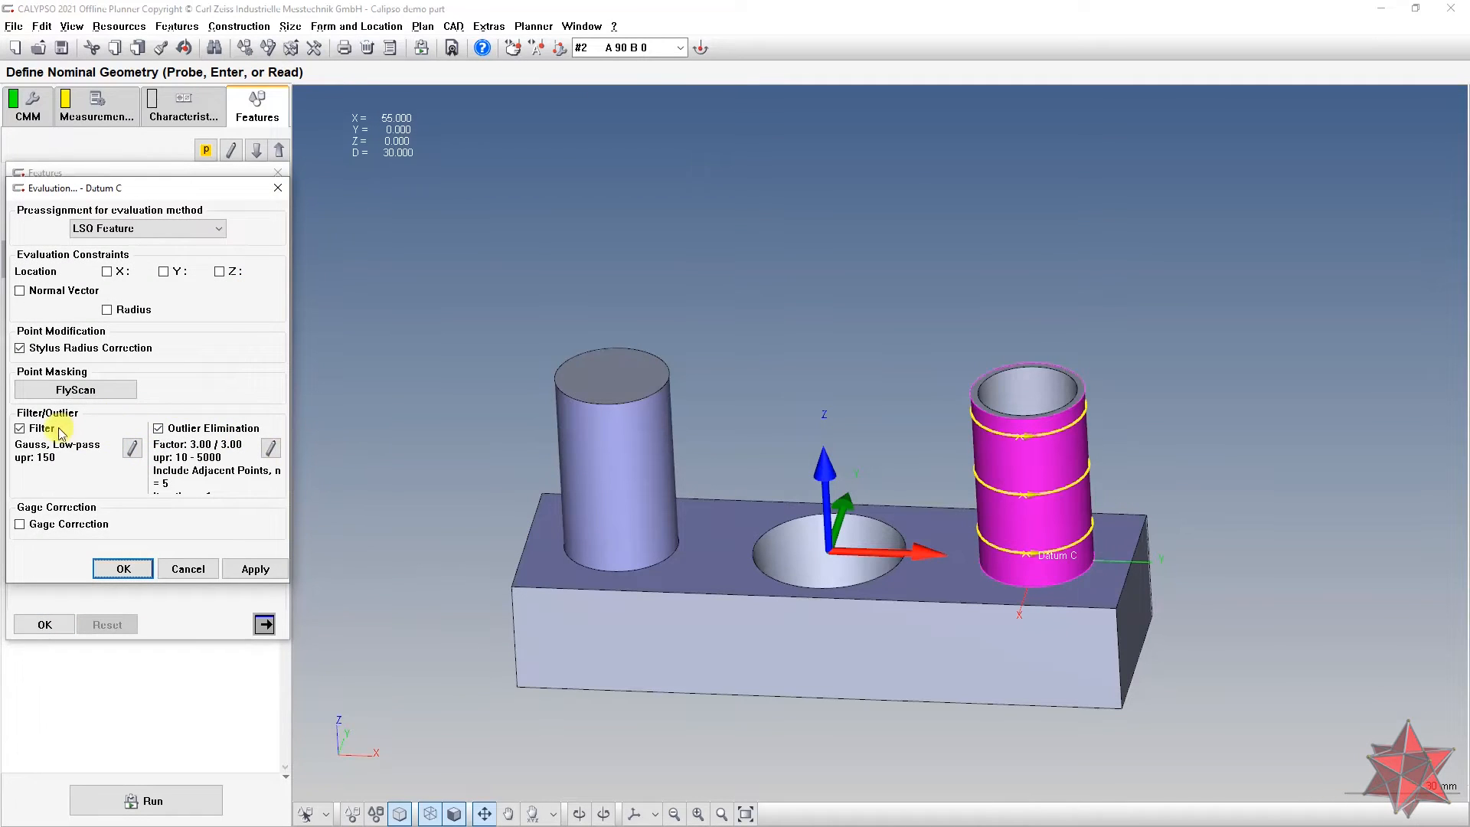
{"action": "left_click", "coordinate": [121, 569]}
{"action": "left_click", "coordinate": [55, 626]}
{"action": "left_click_drag", "start_coordinate": [765, 517], "coordinate": [797, 497]}
{"action": "right_click_drag", "start_coordinate": [781, 389], "coordinate": [785, 355]}
{"action": "scroll", "coordinate": [740, 348], "scroll_direction": "up", "scroll_amount": 1}
{"action": "left_click_drag", "start_coordinate": [740, 348], "coordinate": [741, 349]}
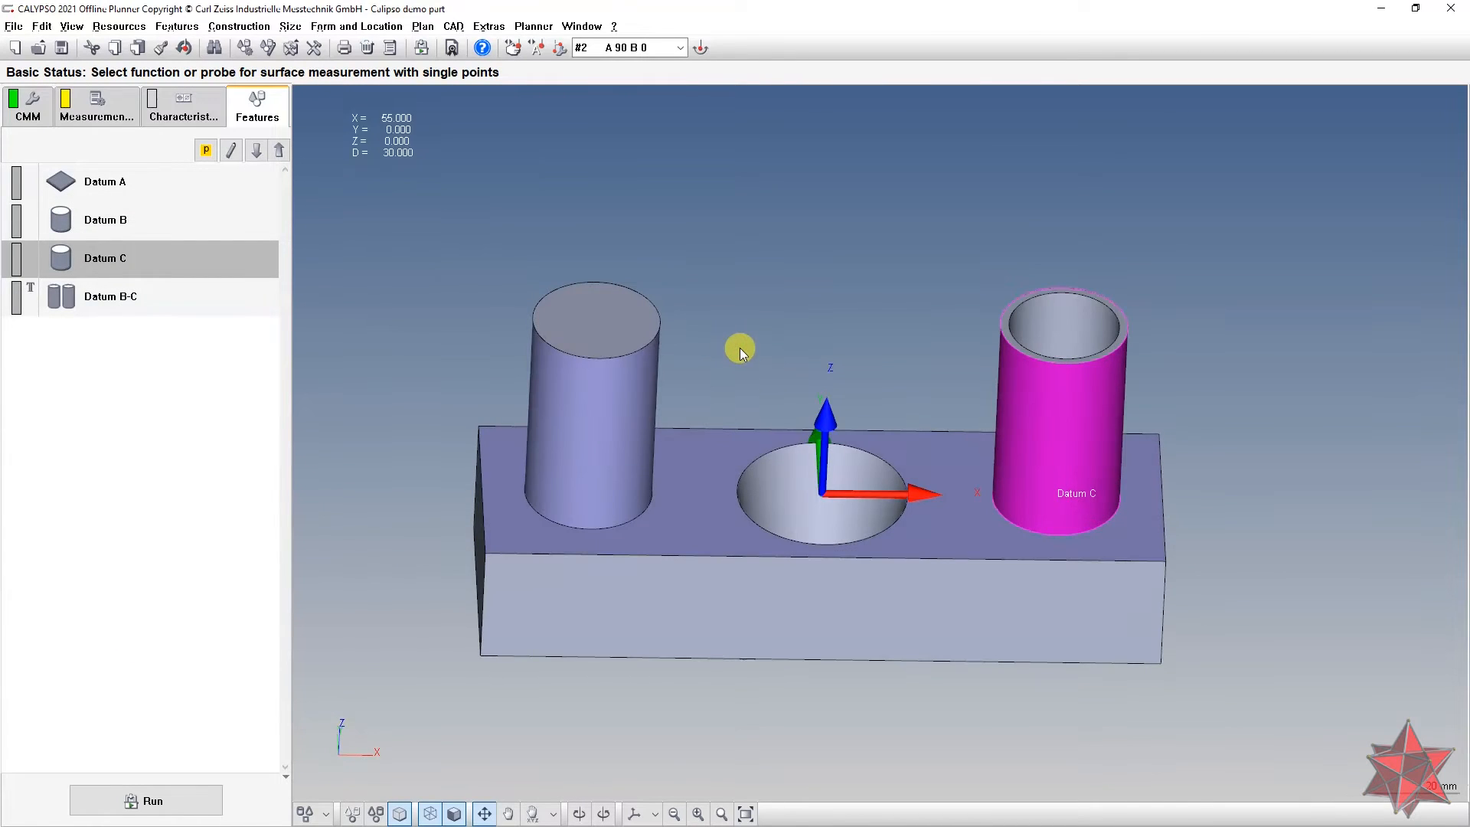
{"action": "right_click_drag", "start_coordinate": [748, 337], "coordinate": [762, 310]}
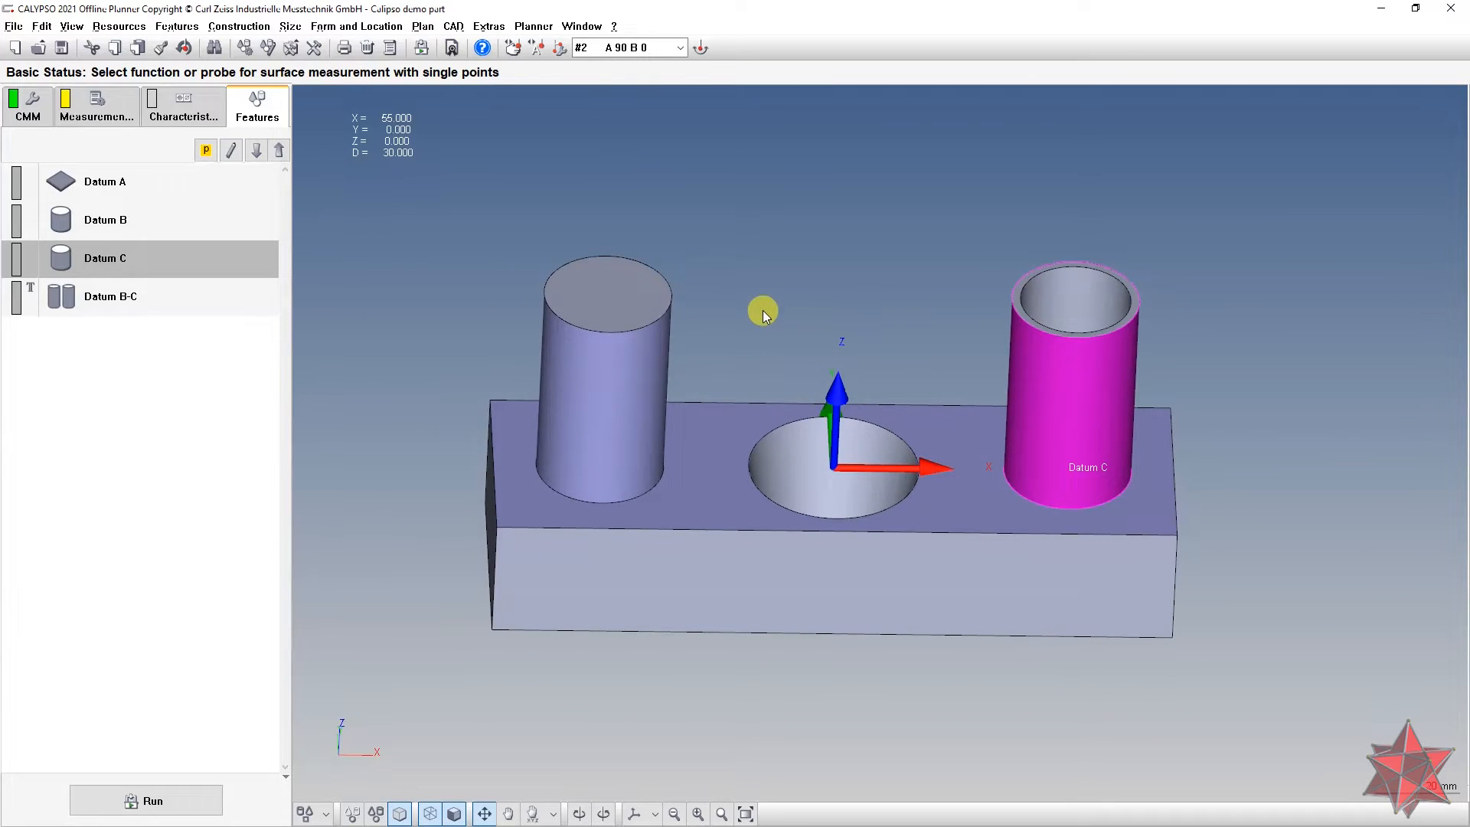
{"action": "double_click", "coordinate": [142, 304]}
{"action": "left_click_drag", "start_coordinate": [210, 189], "coordinate": [465, 117]}
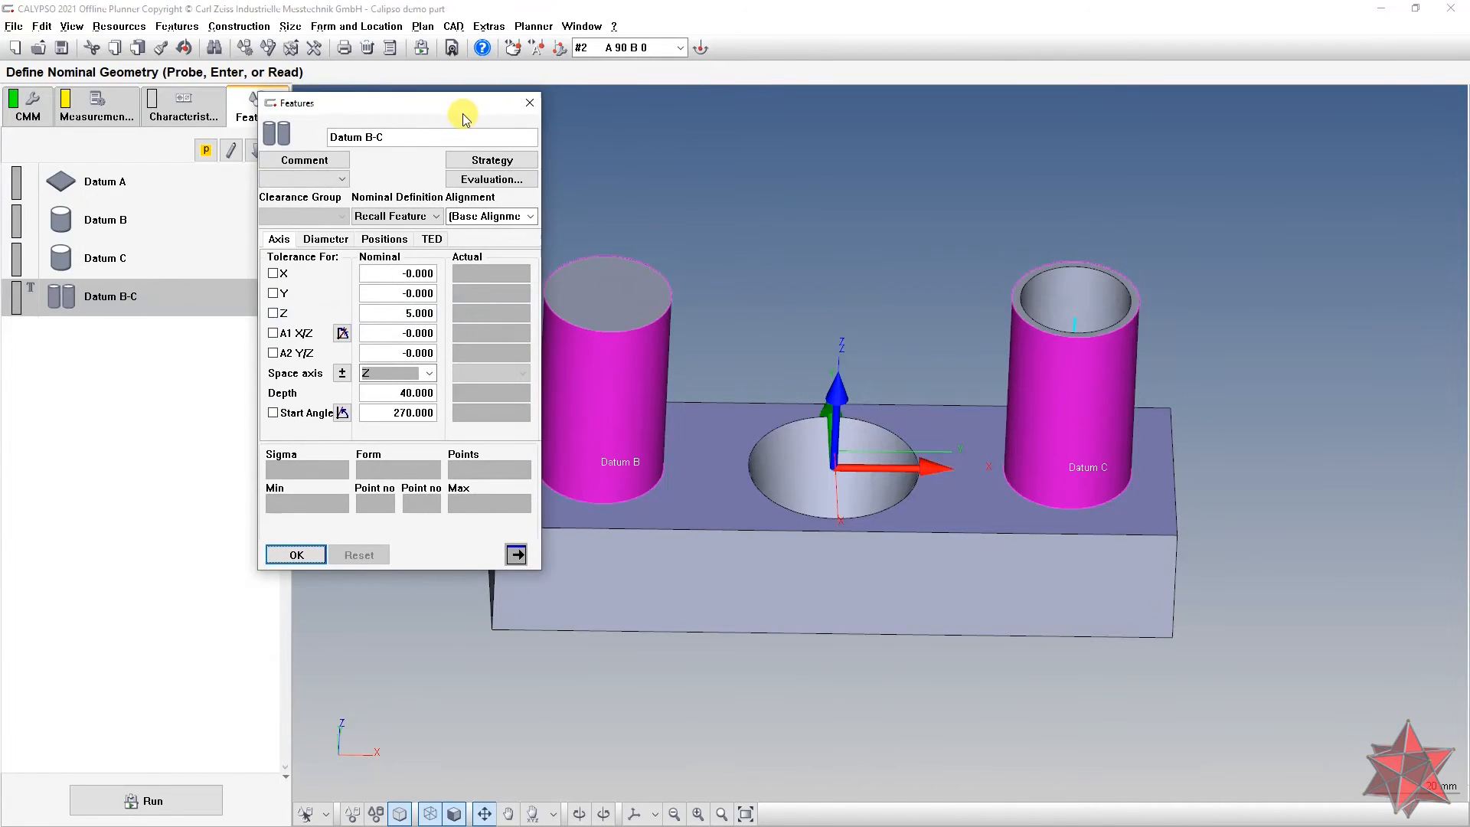
{"action": "left_click", "coordinate": [419, 219]}
{"action": "left_click", "coordinate": [605, 220]}
{"action": "left_click_drag", "start_coordinate": [774, 252], "coordinate": [778, 375]}
{"action": "left_click", "coordinate": [277, 556]}
{"action": "left_click", "coordinate": [396, 275]}
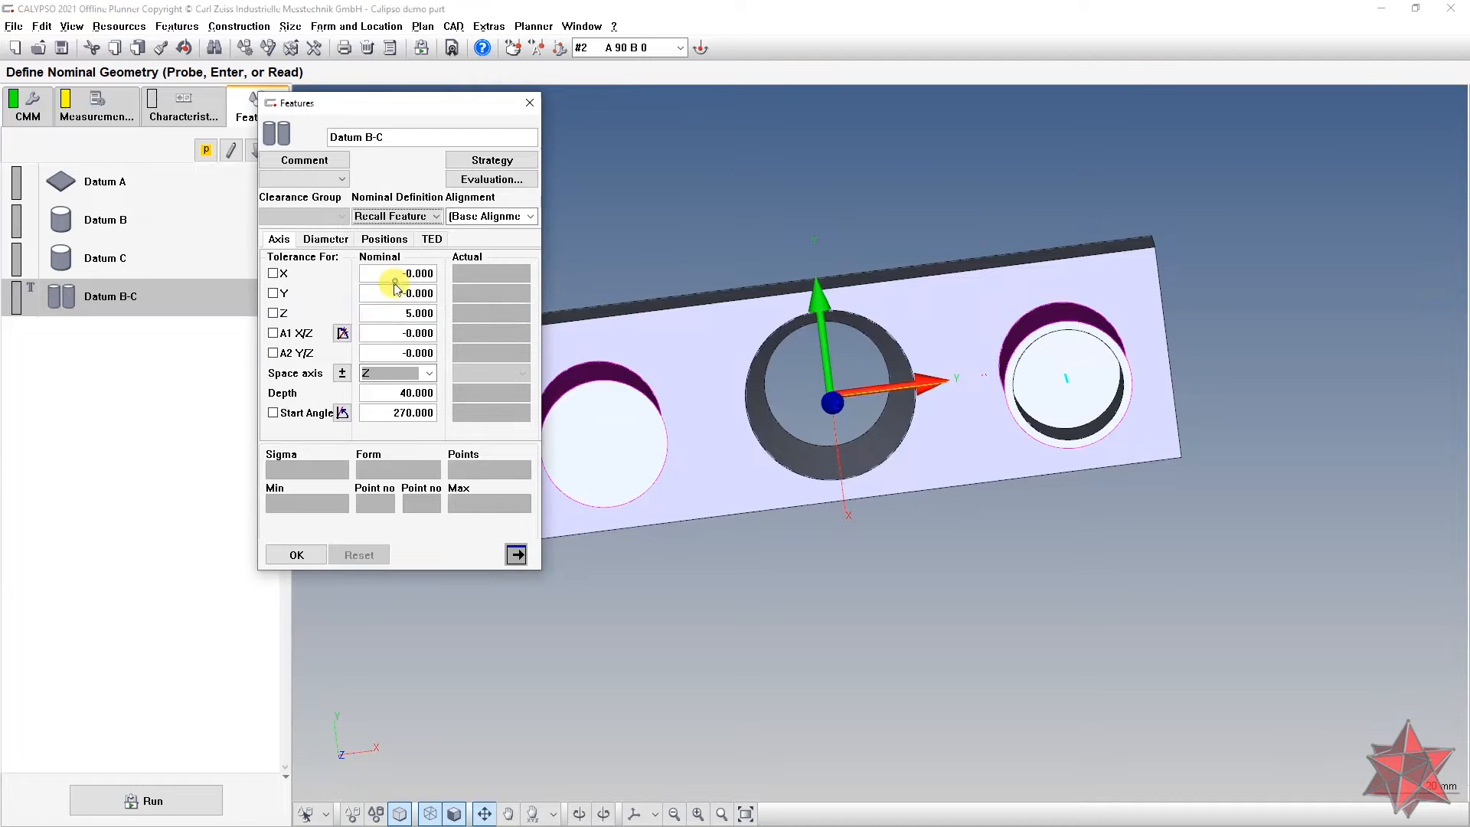
{"action": "left_click", "coordinate": [390, 315]}
{"action": "left_click_drag", "start_coordinate": [595, 374], "coordinate": [580, 316]}
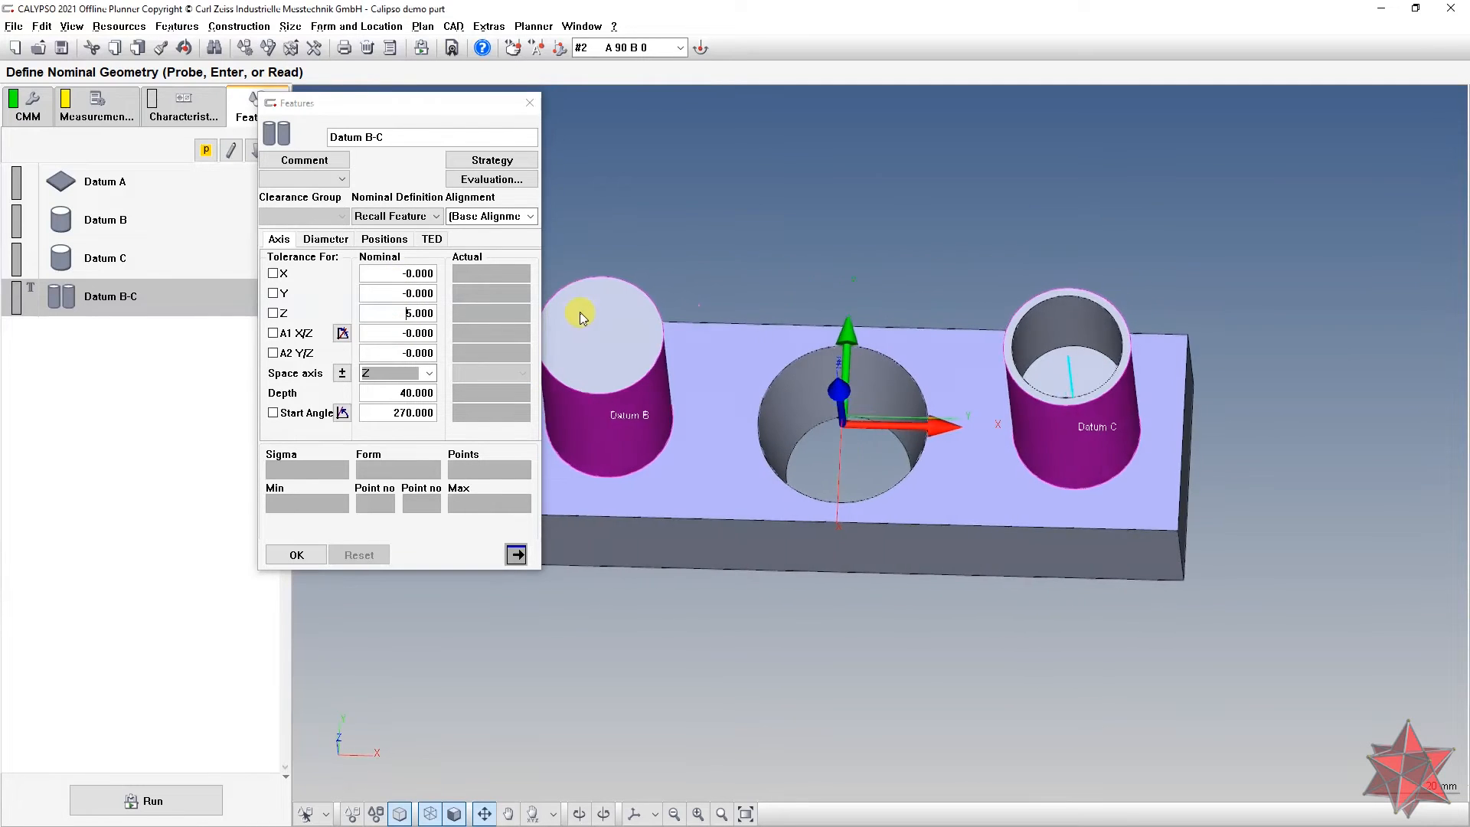
{"action": "left_click_drag", "start_coordinate": [767, 532], "coordinate": [658, 553]}
{"action": "left_click", "coordinate": [297, 554]}
{"action": "left_click", "coordinate": [108, 111]}
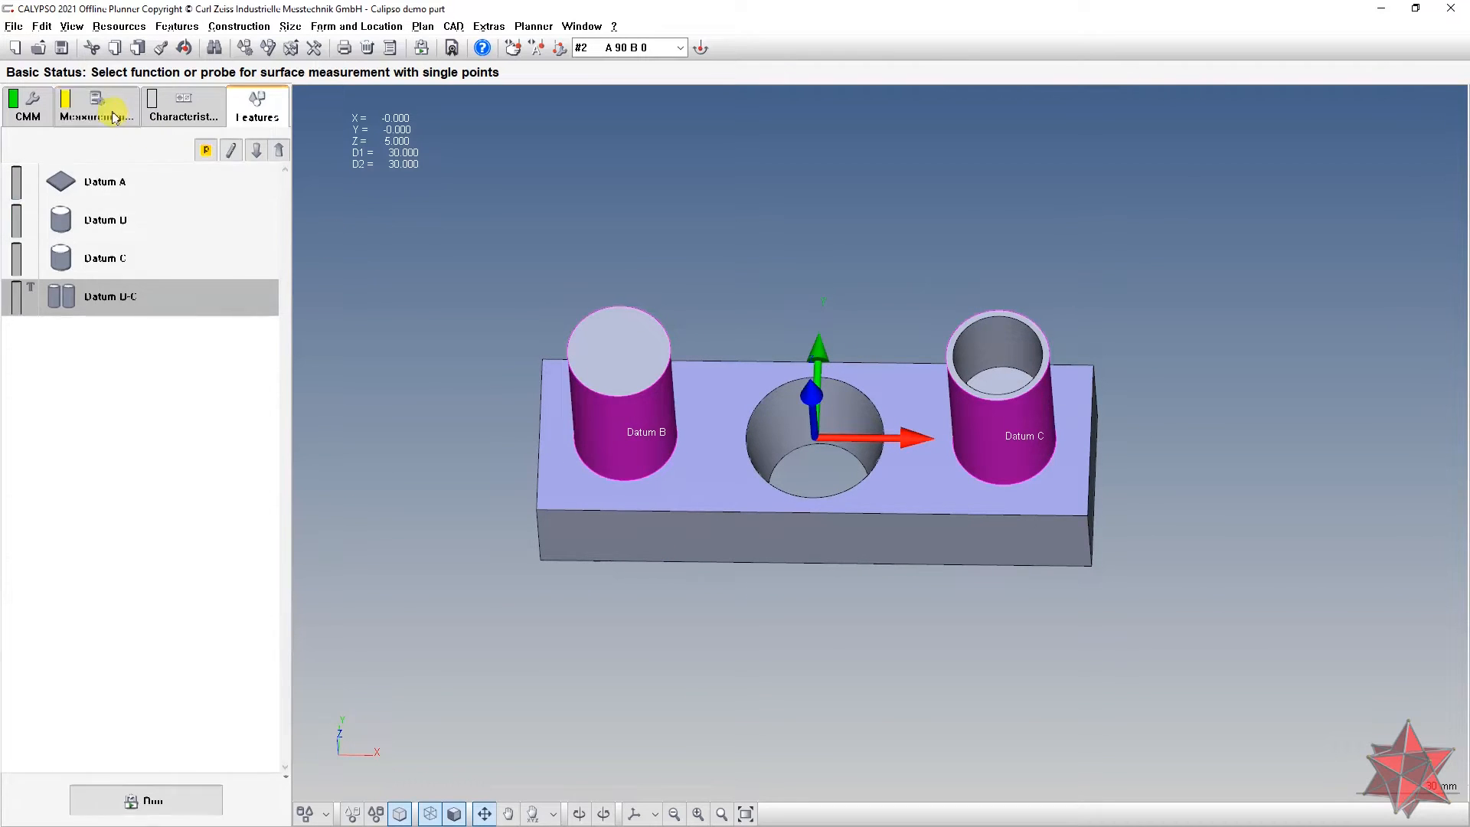
Step: Rotate the block to a raised front-on view showing its left end
{"action": "mouse_move", "coordinate": [393, 216]}
{"action": "left_mouse_down"}
{"action": "mouse_move", "coordinate": [928, 337]}
{"action": "mouse_move", "coordinate": [831, 381]}
{"action": "mouse_move", "coordinate": [935, 358]}
{"action": "mouse_move", "coordinate": [894, 366]}
{"action": "left_mouse_up"}
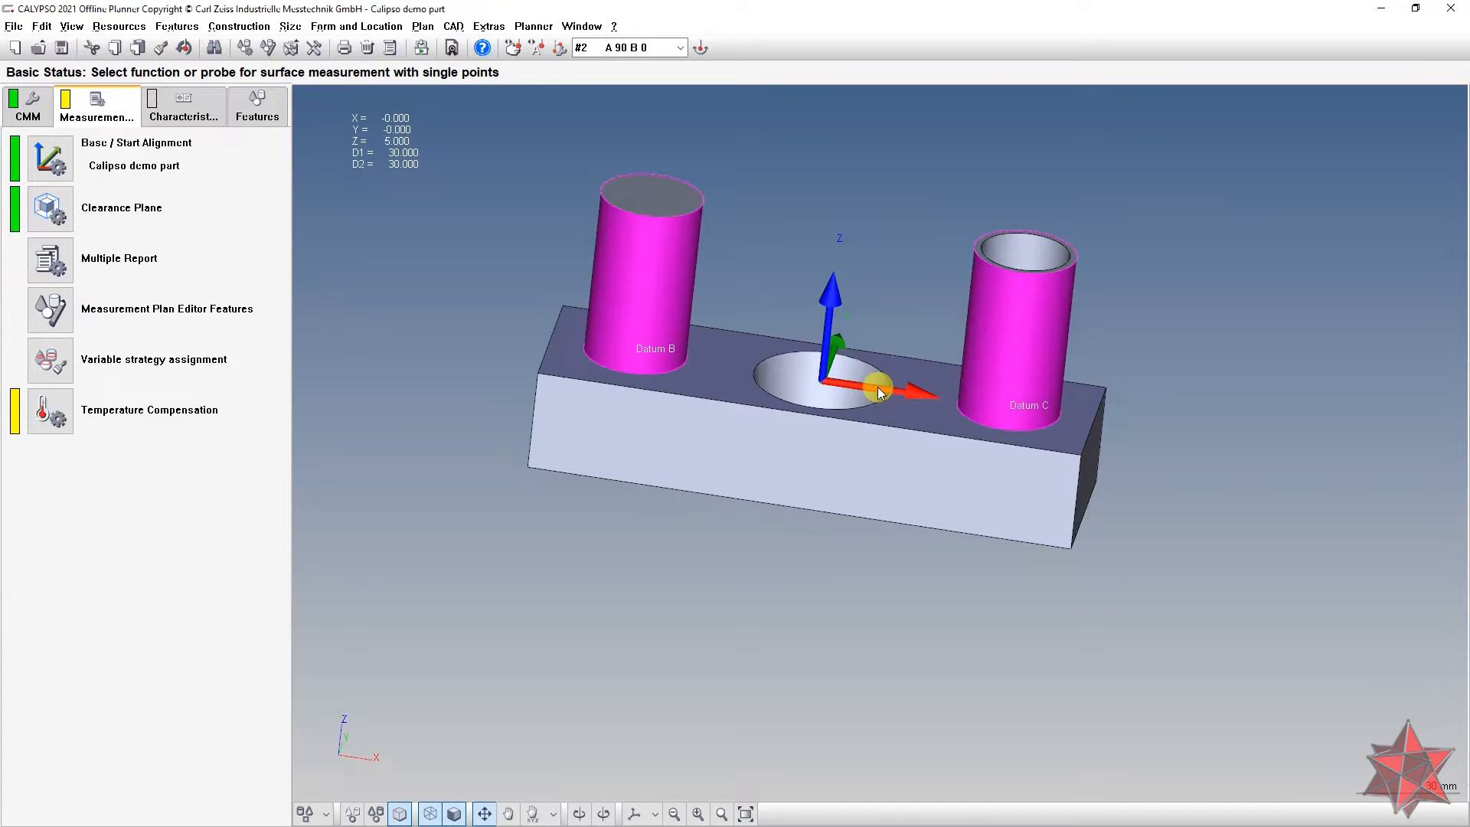
{"action": "left_click_drag", "start_coordinate": [668, 289], "coordinate": [735, 323]}
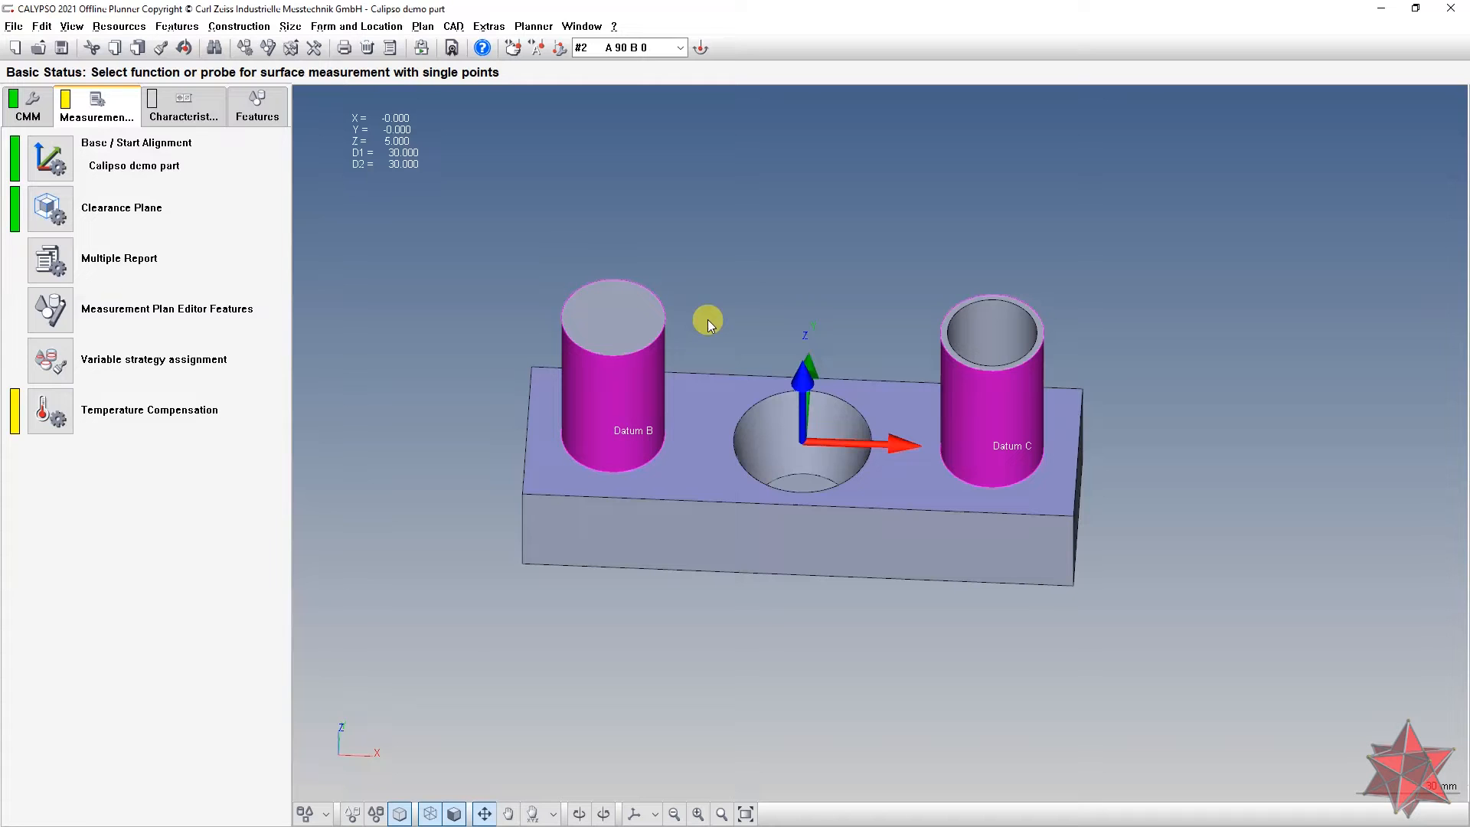
Step: Give the base alignment a loop running from 1 to 5 with step 1
{"action": "double_click", "coordinate": [72, 155]}
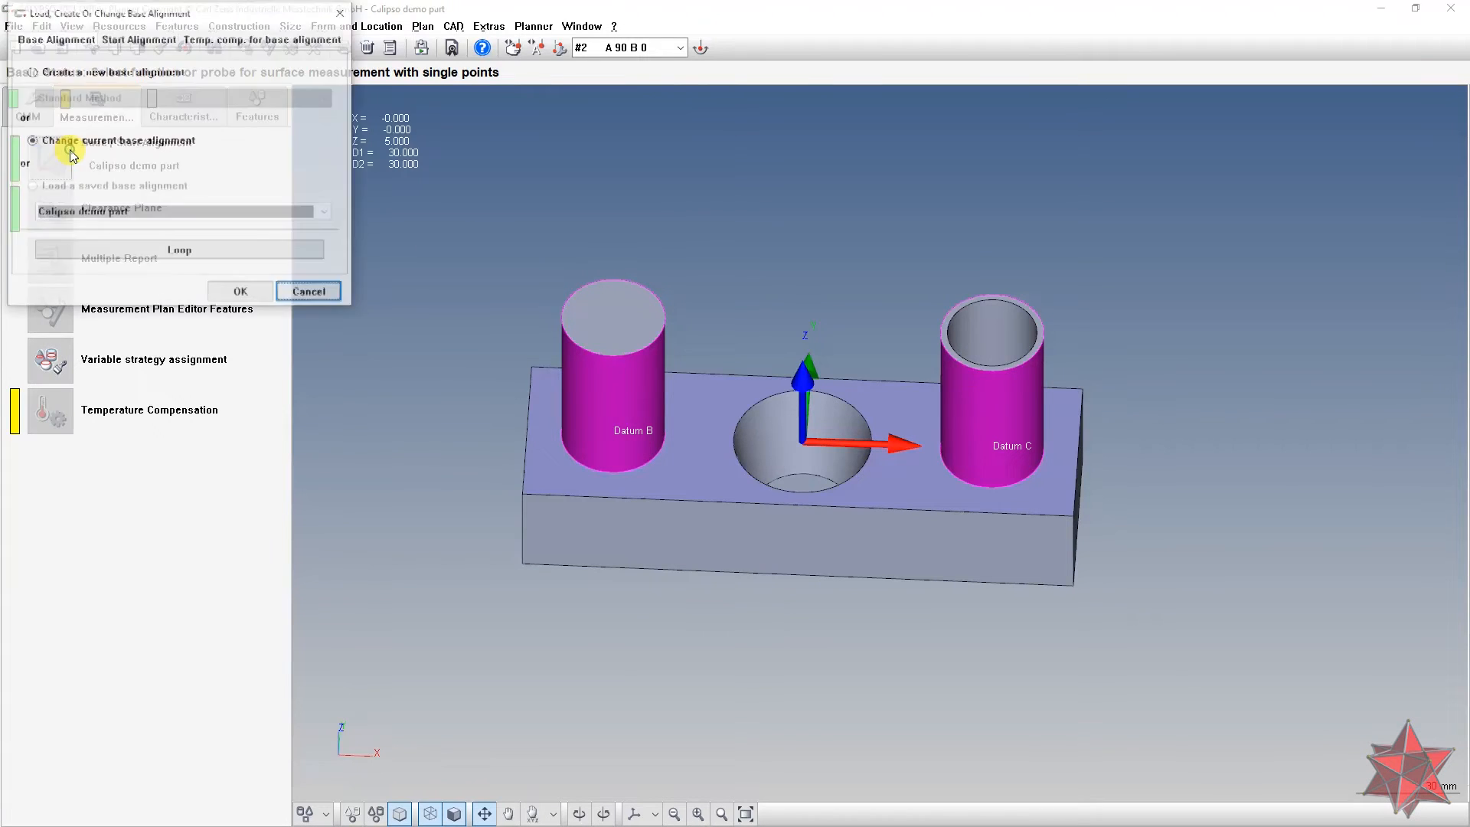
{"action": "left_click_drag", "start_coordinate": [148, 17], "coordinate": [378, 90]}
{"action": "left_click", "coordinate": [402, 331]}
{"action": "left_click", "coordinate": [534, 152]}
{"action": "left_click", "coordinate": [346, 126]}
{"action": "type", "text": "5"}
Step: Set the loop break condition to baseSystem().valueA<0.01, check the PDF drawing, and close the dialogs
{"action": "left_click", "coordinate": [382, 324]}
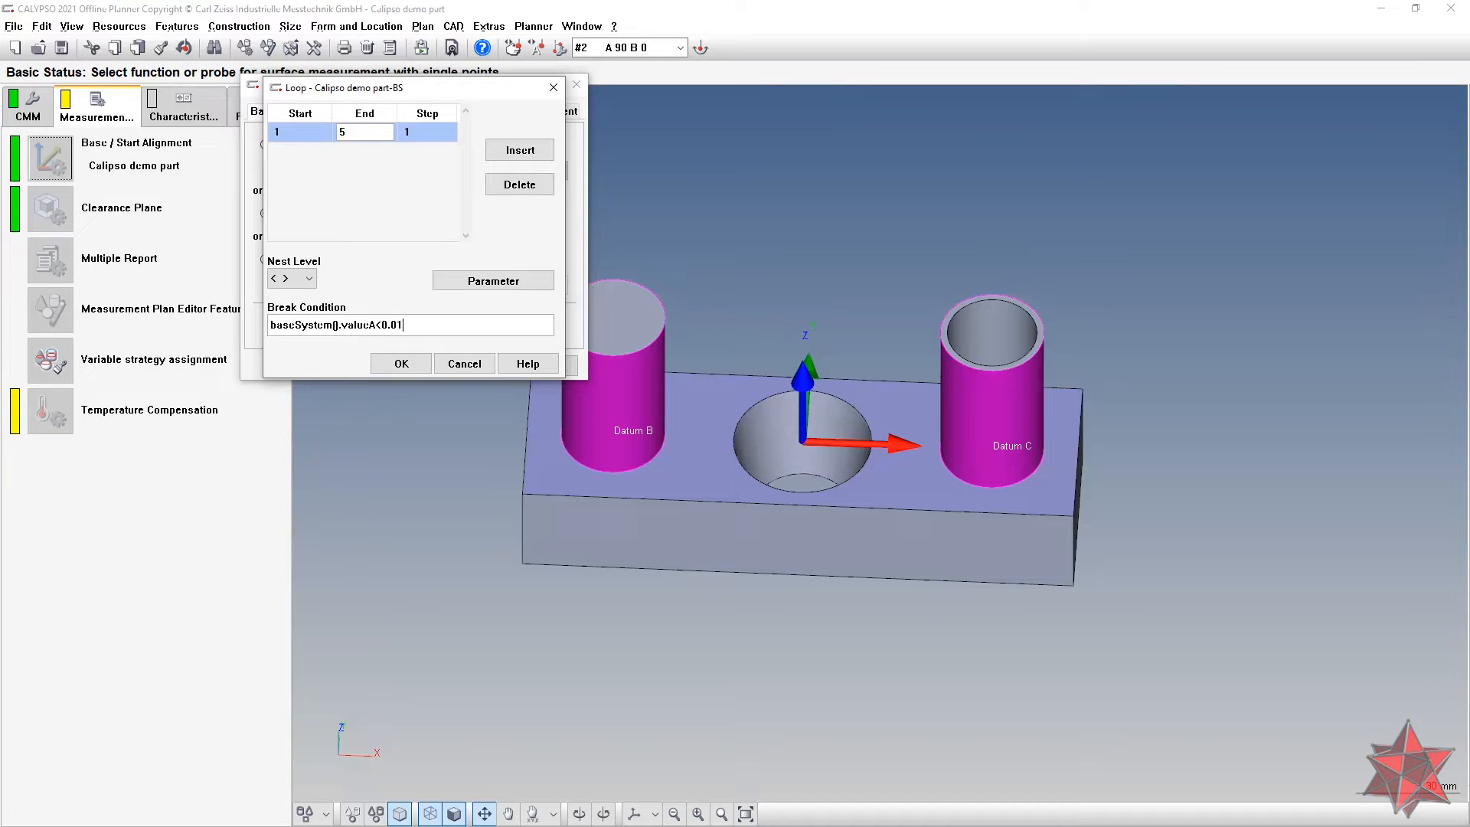
{"action": "key", "text": "alt+Tab"}
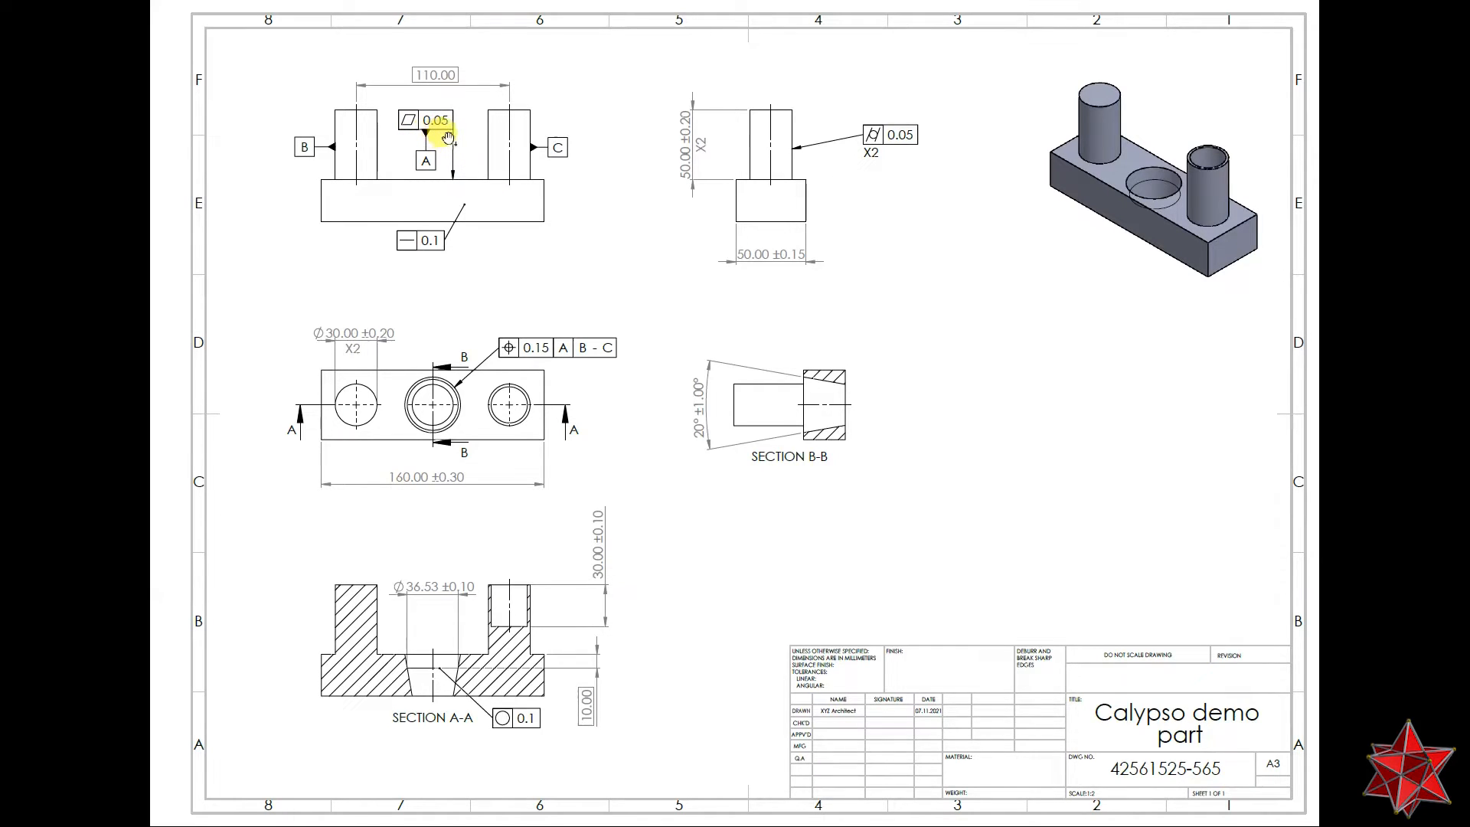
{"action": "key", "text": "alt+Tab"}
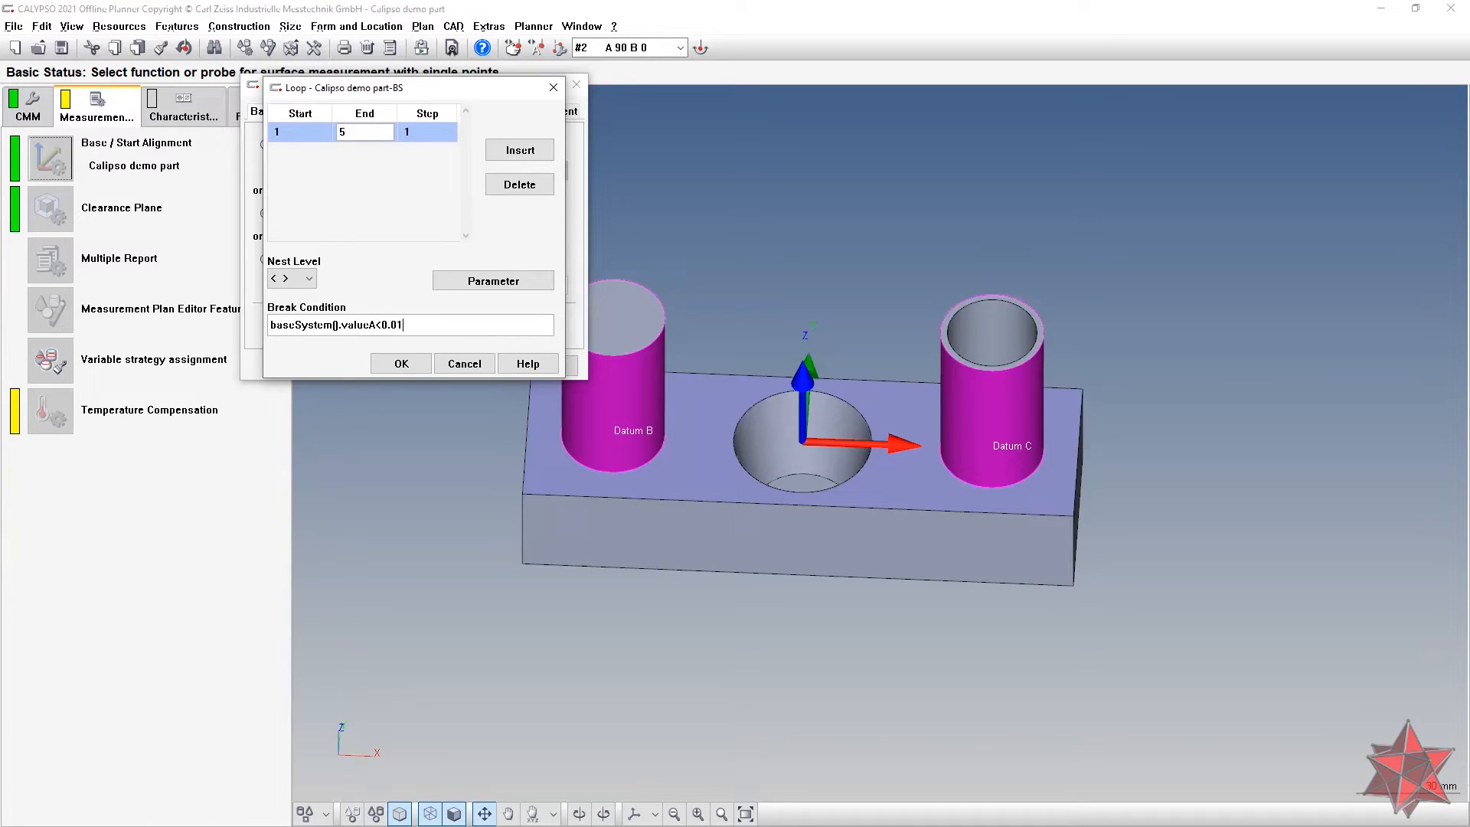
{"action": "key", "text": "Return"}
{"action": "left_click", "coordinate": [257, 108]}
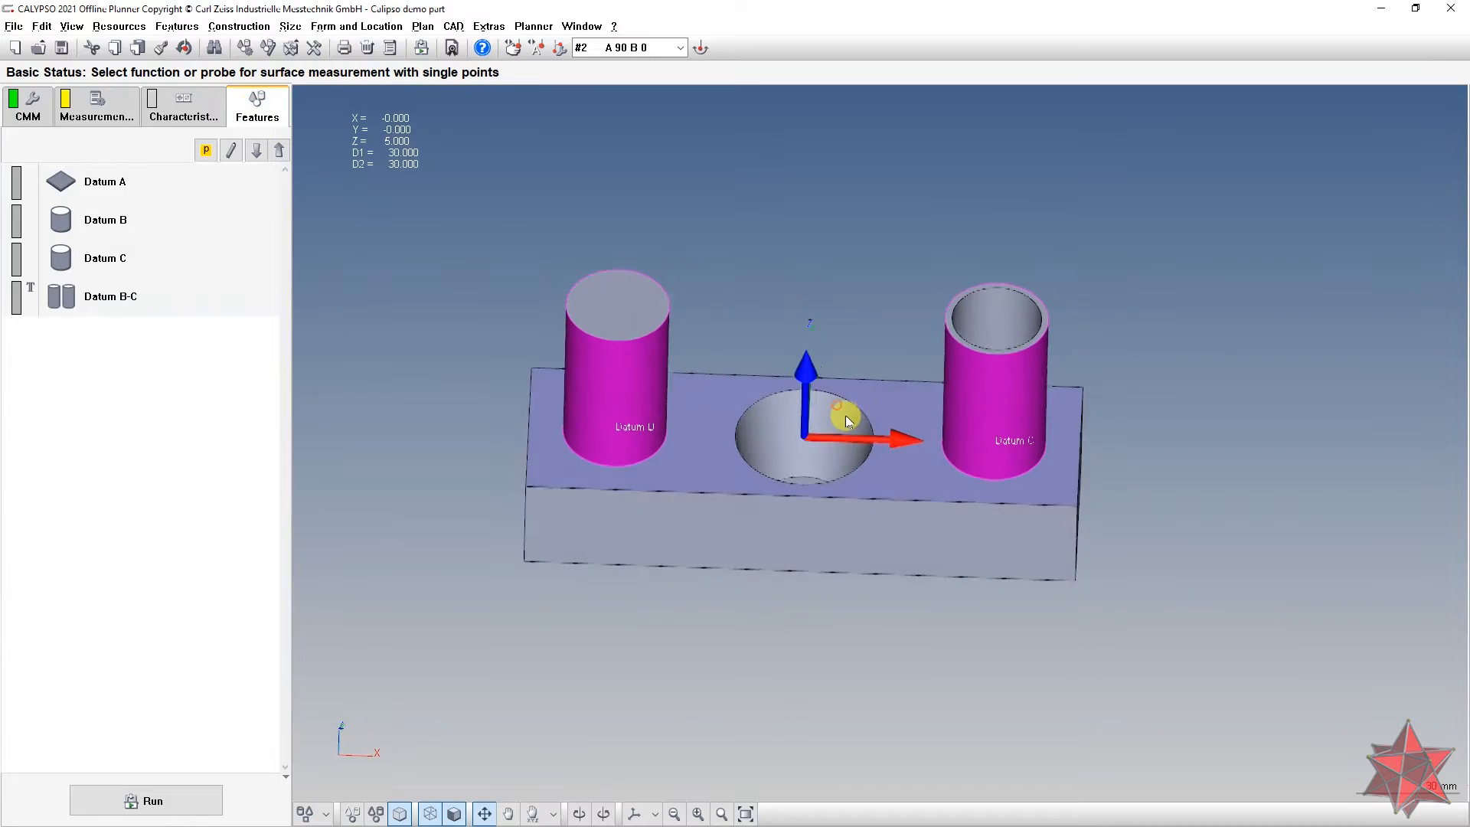
{"action": "key", "text": "alt+Tab"}
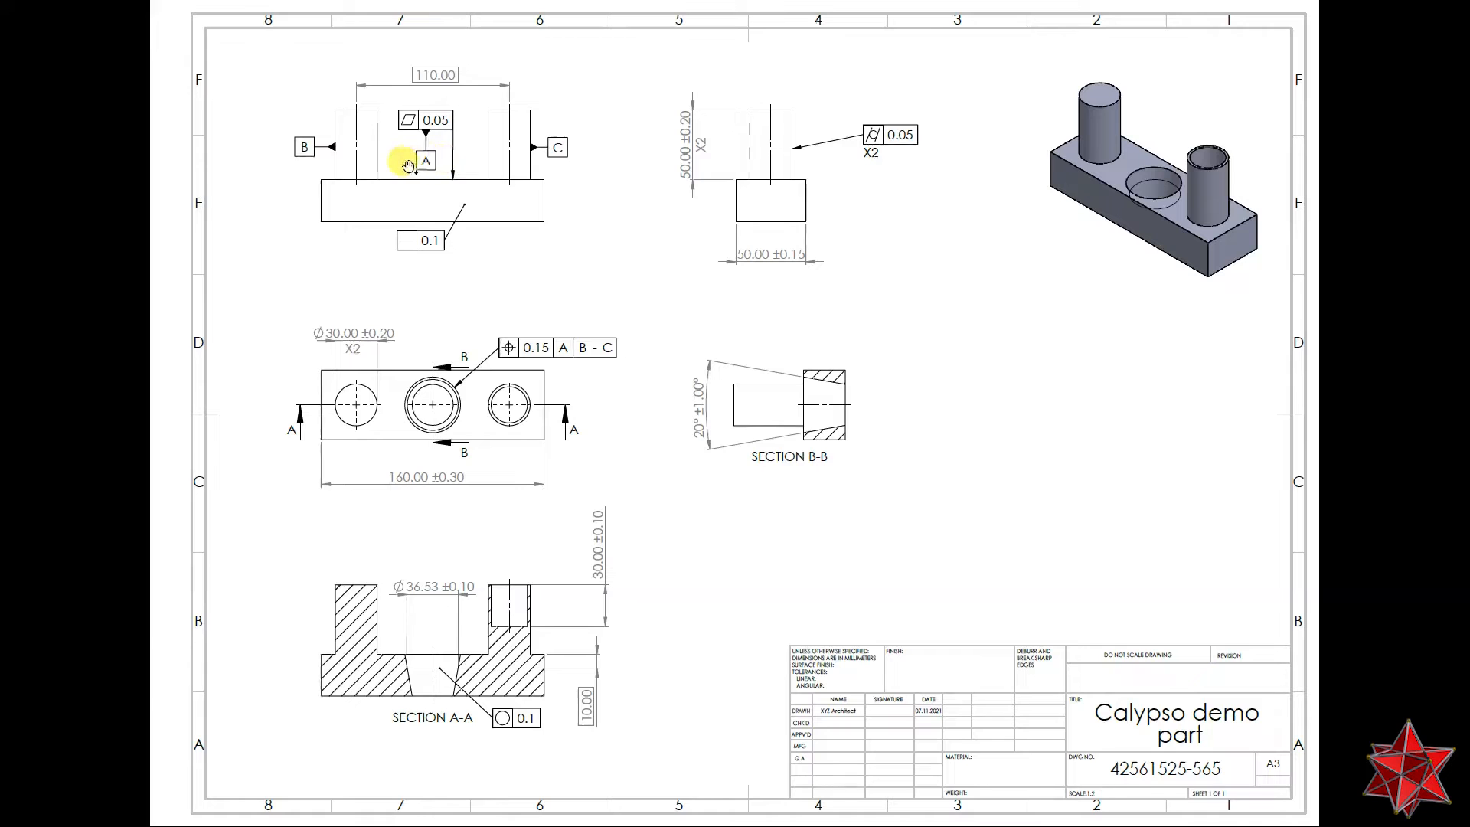
{"action": "key", "text": "alt+Tab"}
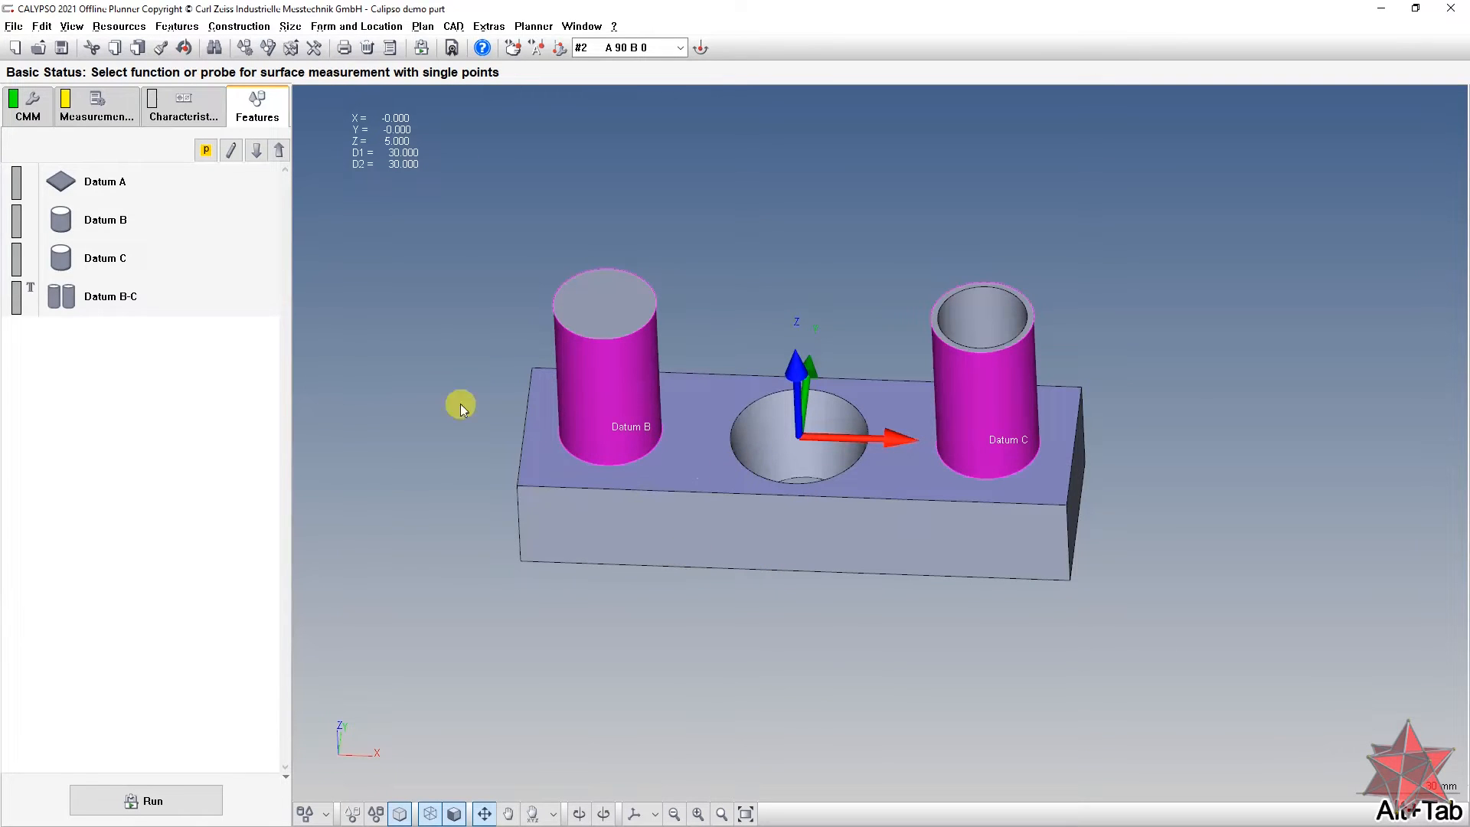
{"action": "left_click", "coordinate": [128, 193]}
{"action": "left_click", "coordinate": [165, 371]}
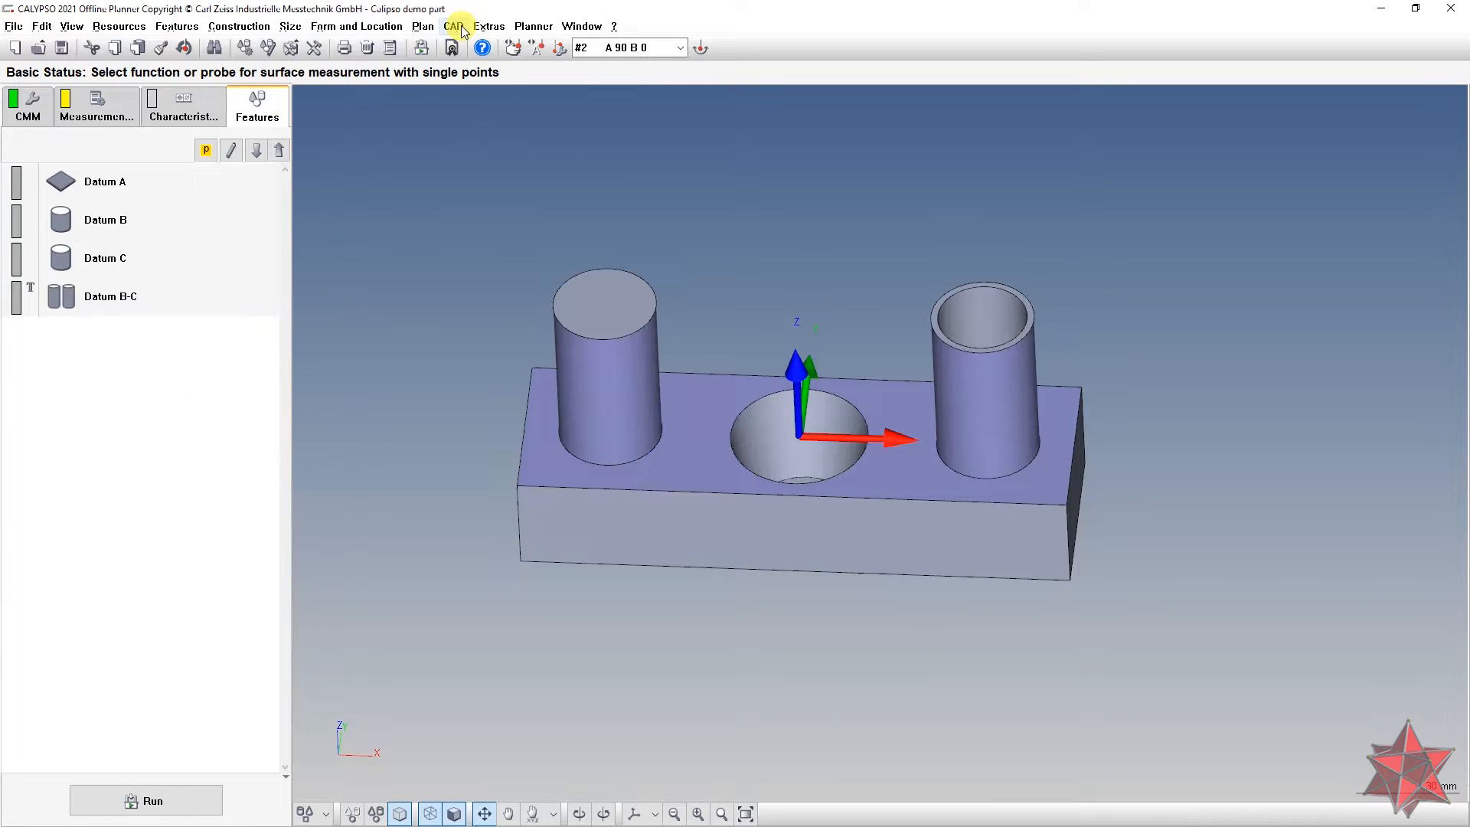
Step: Add a Flatness characteristic on Datum A with a 0.05 tolerance, named Flatness A
{"action": "left_click", "coordinate": [335, 29]}
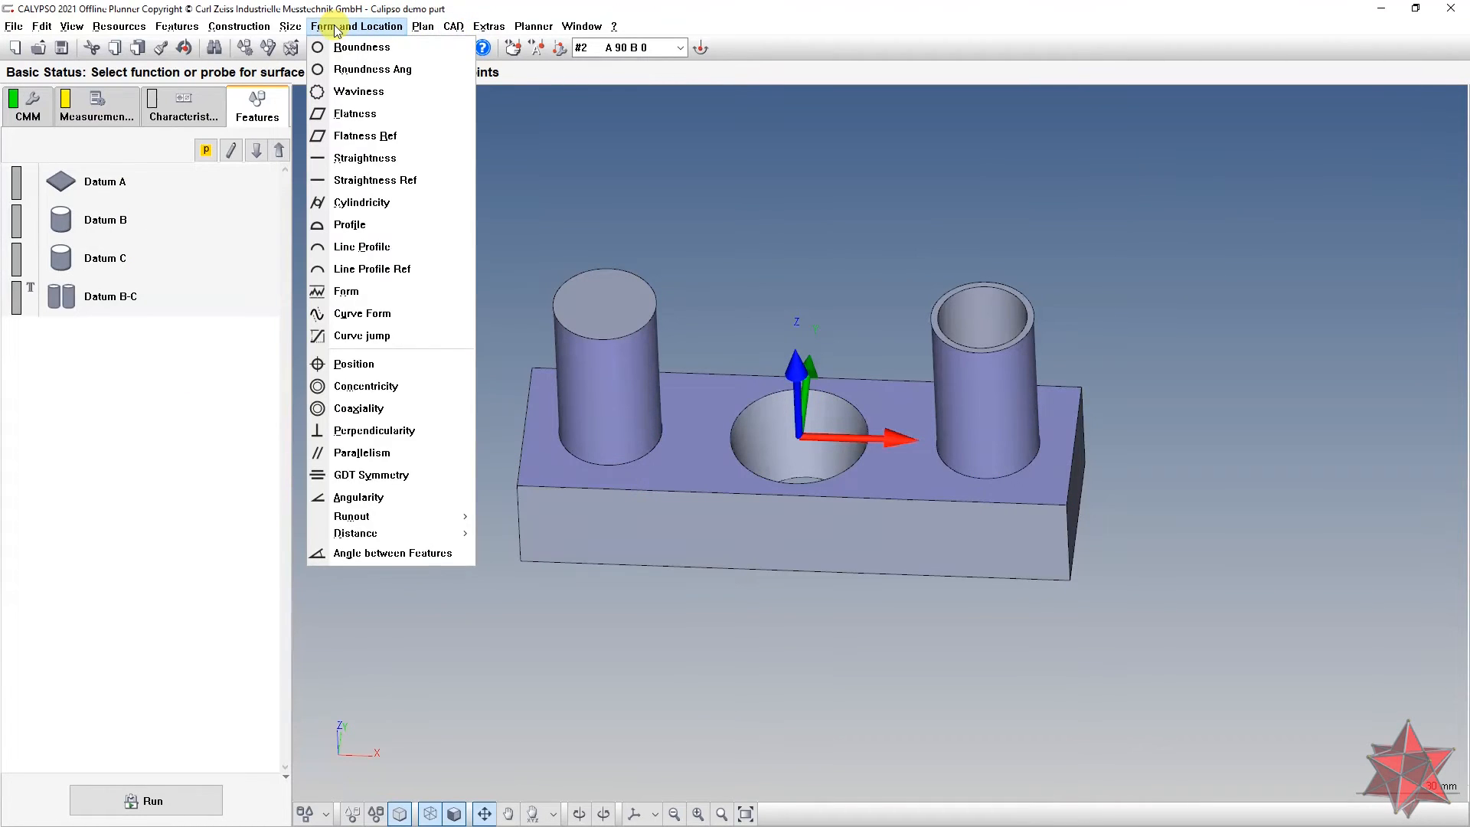
{"action": "left_click", "coordinate": [350, 114]}
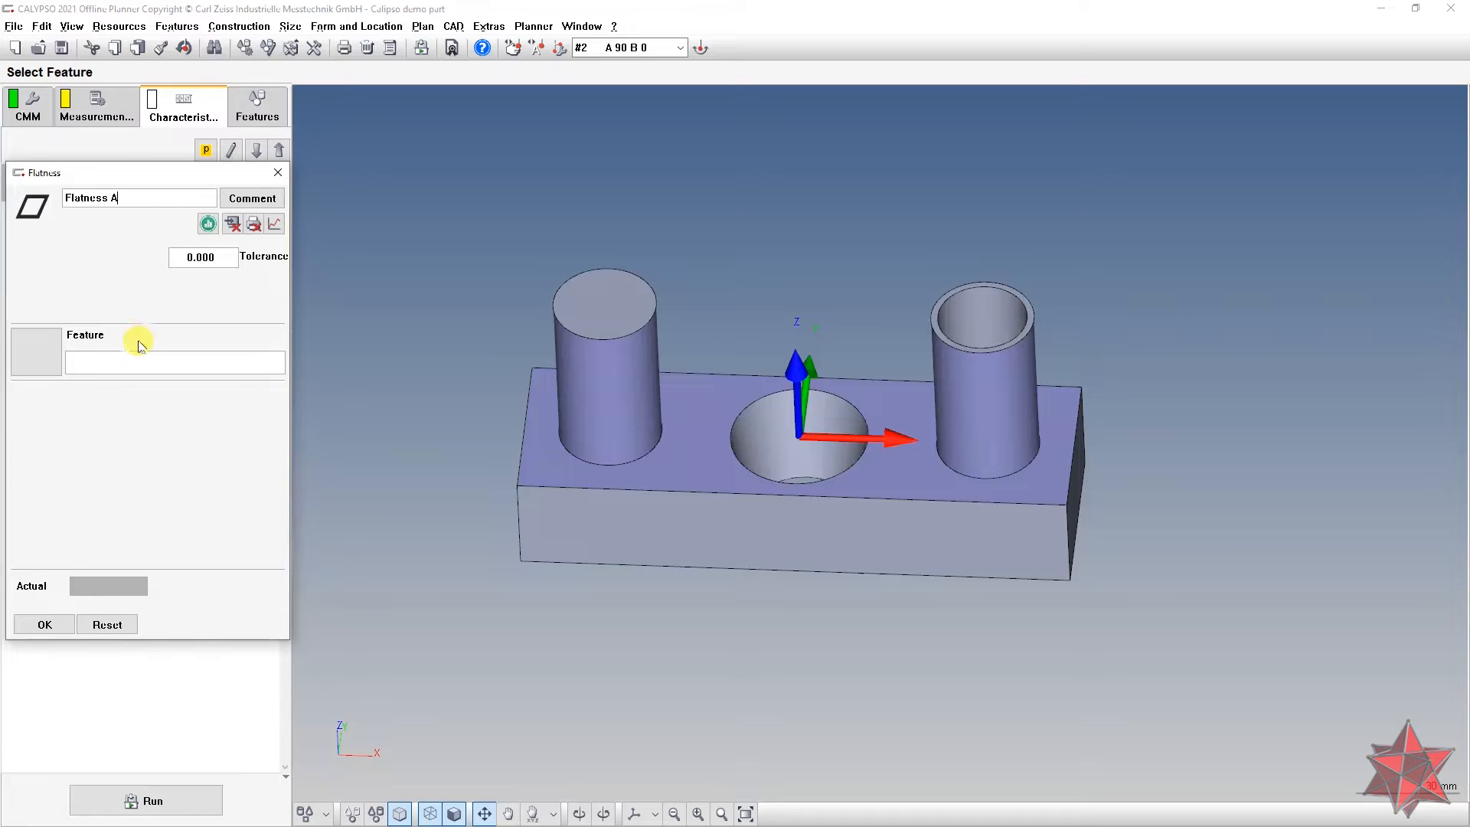
{"action": "left_click", "coordinate": [28, 357]}
{"action": "double_click", "coordinate": [58, 306]}
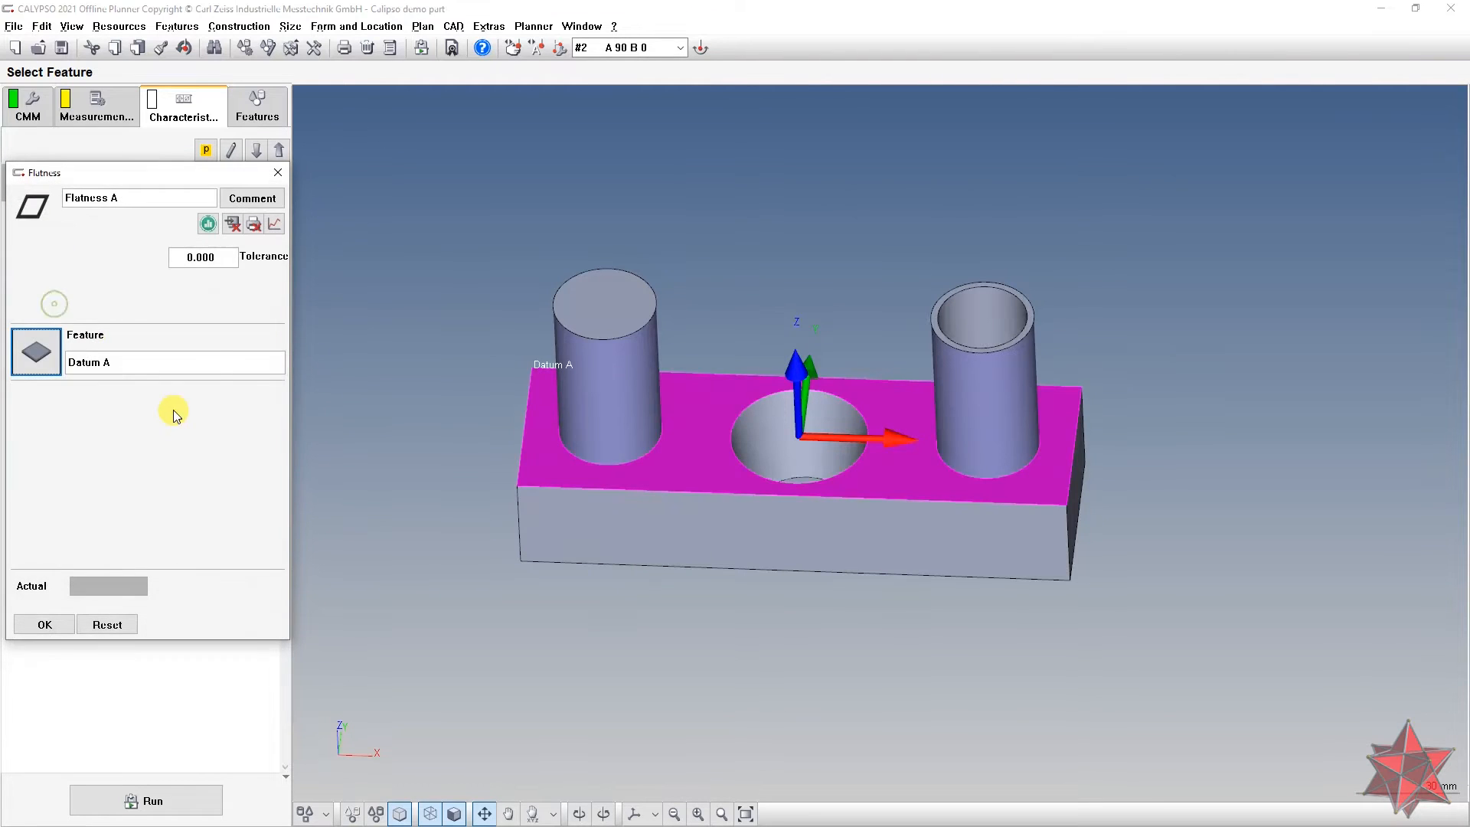
{"action": "left_click", "coordinate": [228, 261]}
{"action": "type", "text": "0."}
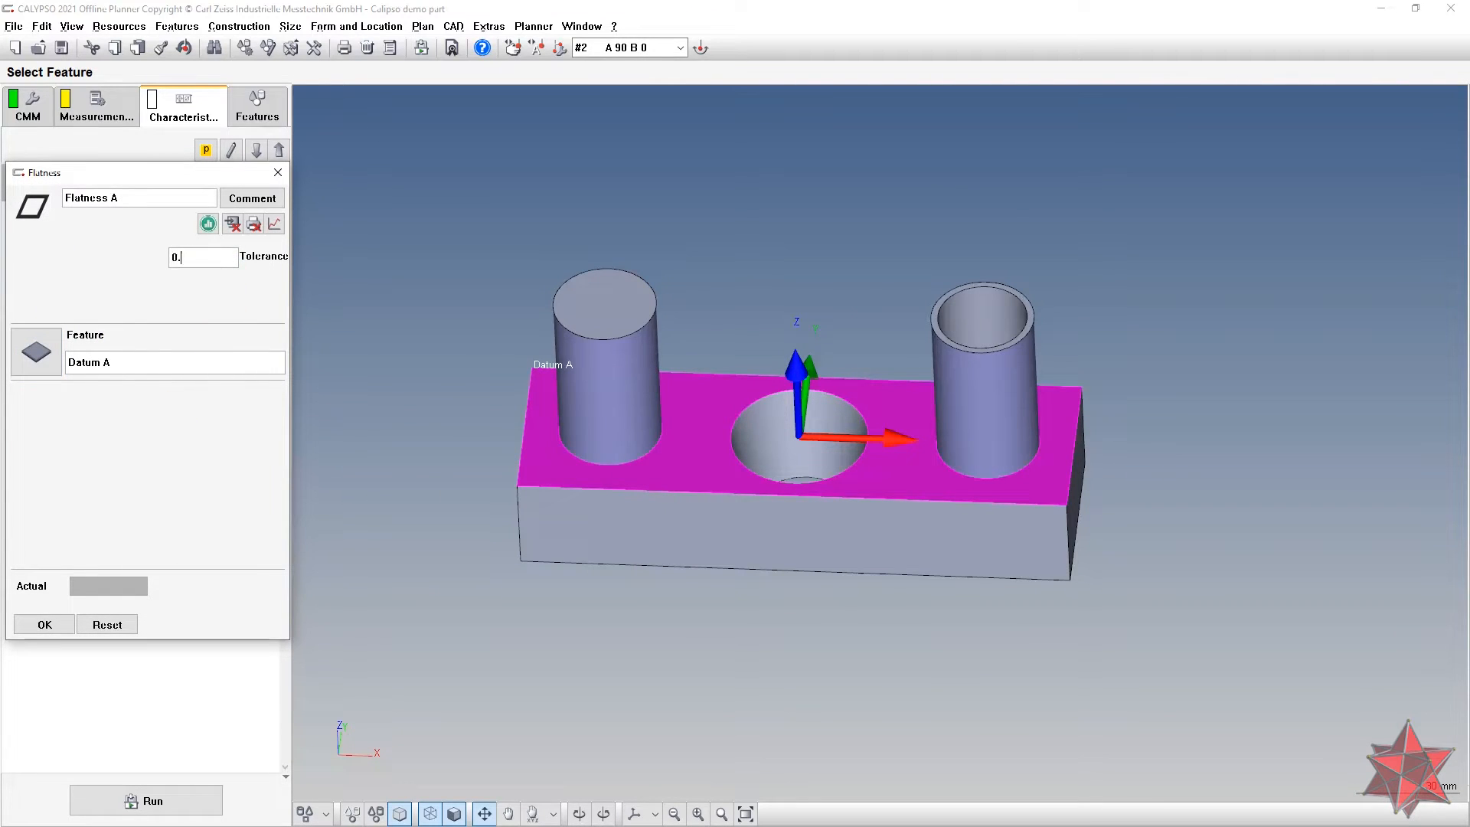
{"action": "left_click", "coordinate": [44, 624]}
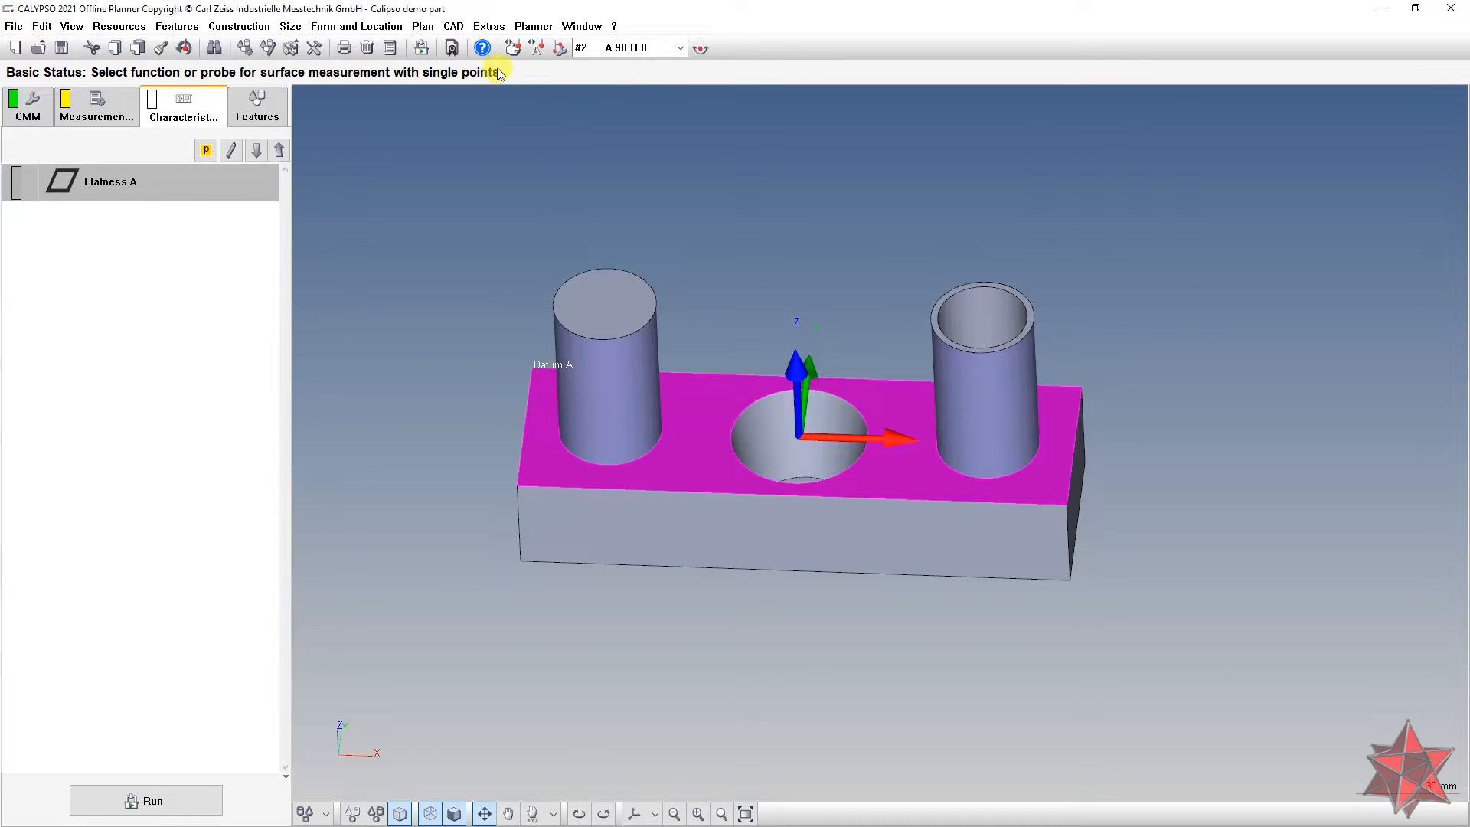
{"action": "key", "text": "alt+Tab"}
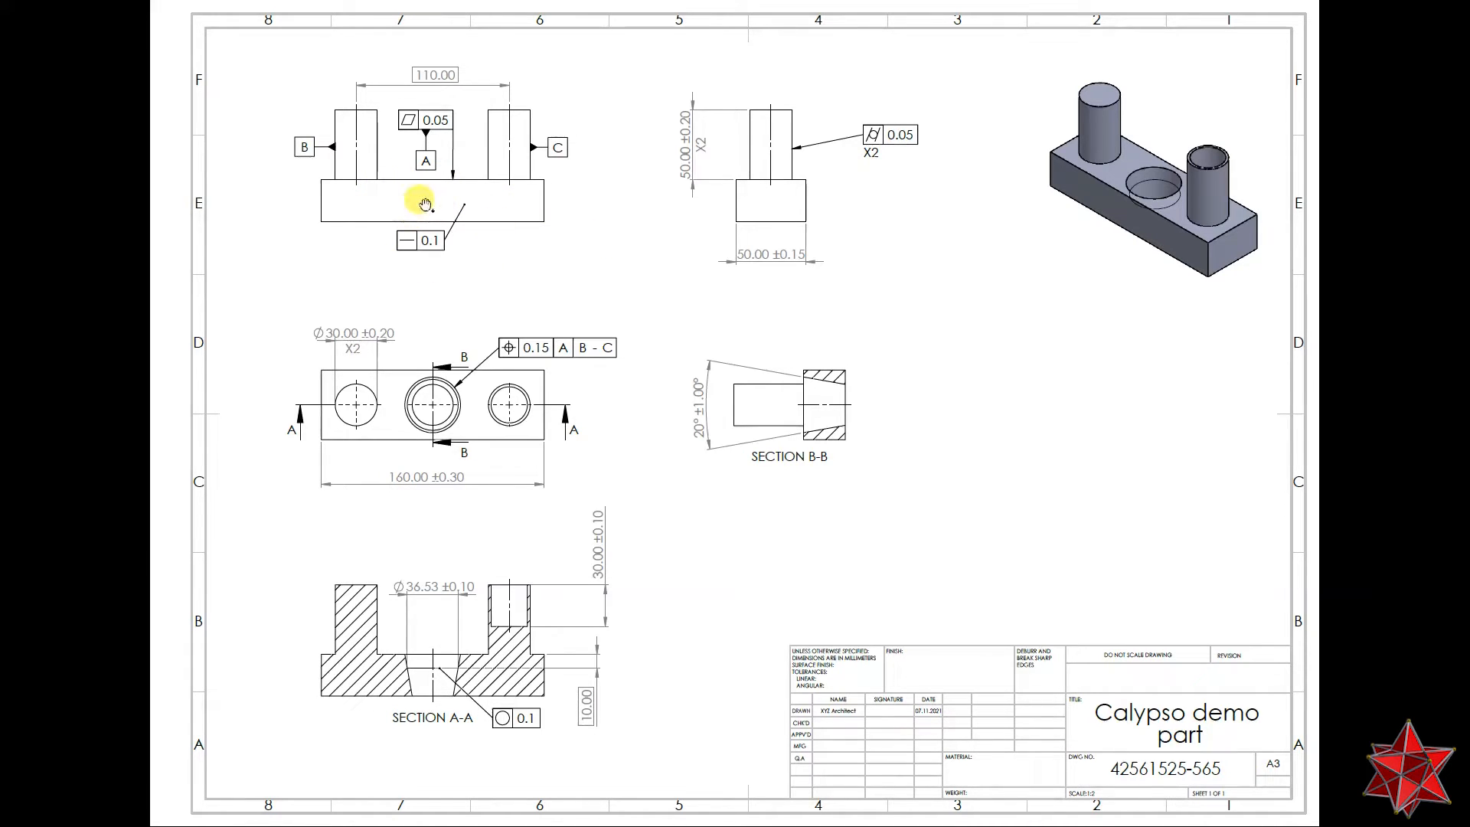
{"action": "key", "text": "alt+Tab"}
{"action": "mouse_move", "coordinate": [699, 367]}
{"action": "middle_mouse_down"}
{"action": "mouse_move", "coordinate": [738, 335]}
{"action": "mouse_move", "coordinate": [628, 528]}
{"action": "middle_mouse_up"}
{"action": "middle_click_drag", "start_coordinate": [939, 525], "coordinate": [870, 468]}
{"action": "key", "text": "alt+Tab"}
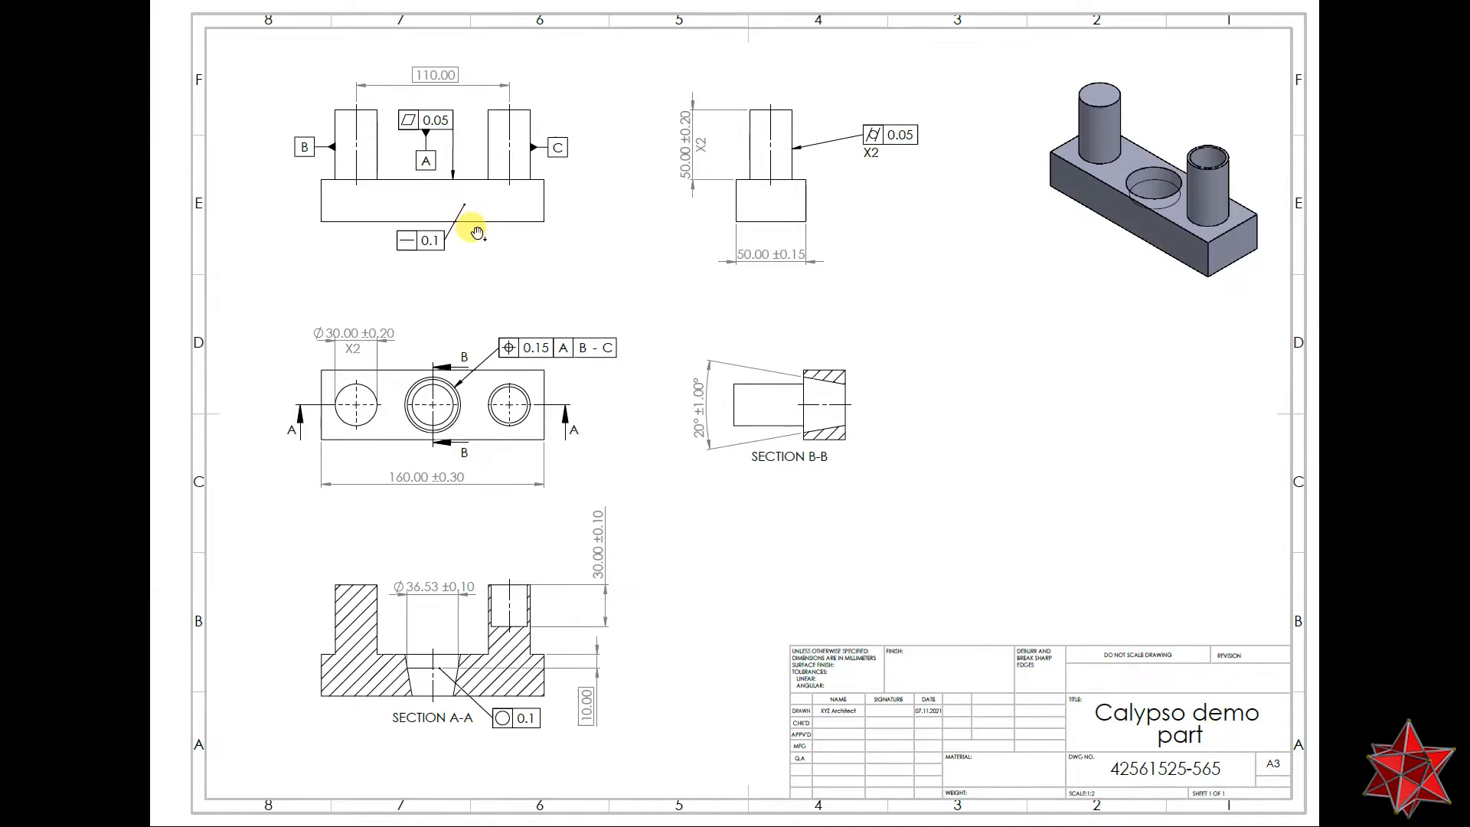
{"action": "key", "text": "alt+Tab"}
{"action": "mouse_move", "coordinate": [770, 465]}
{"action": "middle_mouse_down"}
{"action": "mouse_move", "coordinate": [747, 516]}
{"action": "mouse_move", "coordinate": [789, 519]}
{"action": "mouse_move", "coordinate": [844, 463]}
{"action": "mouse_move", "coordinate": [804, 482]}
{"action": "middle_mouse_up"}
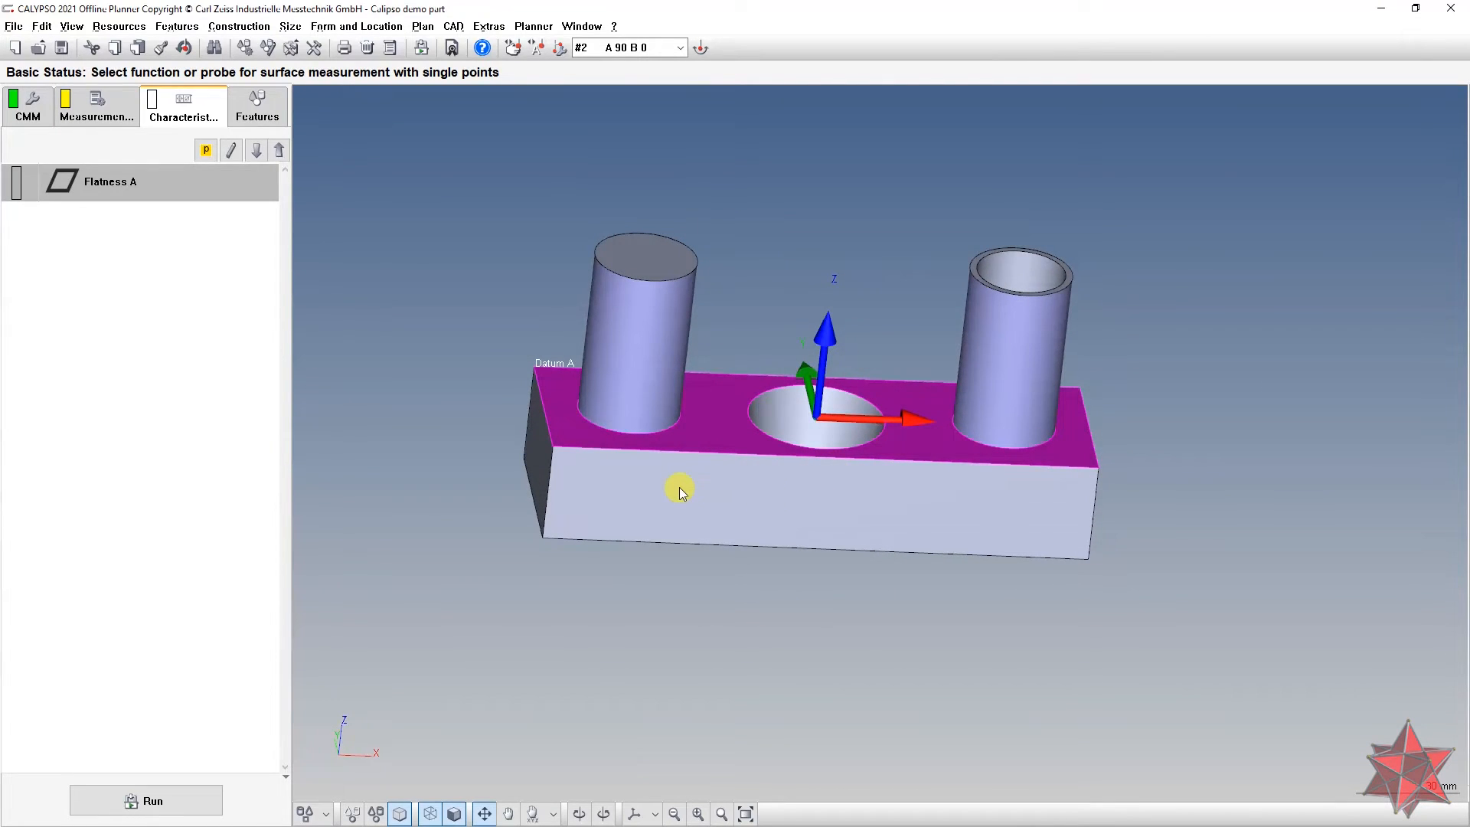
{"action": "key", "text": "alt+Tab"}
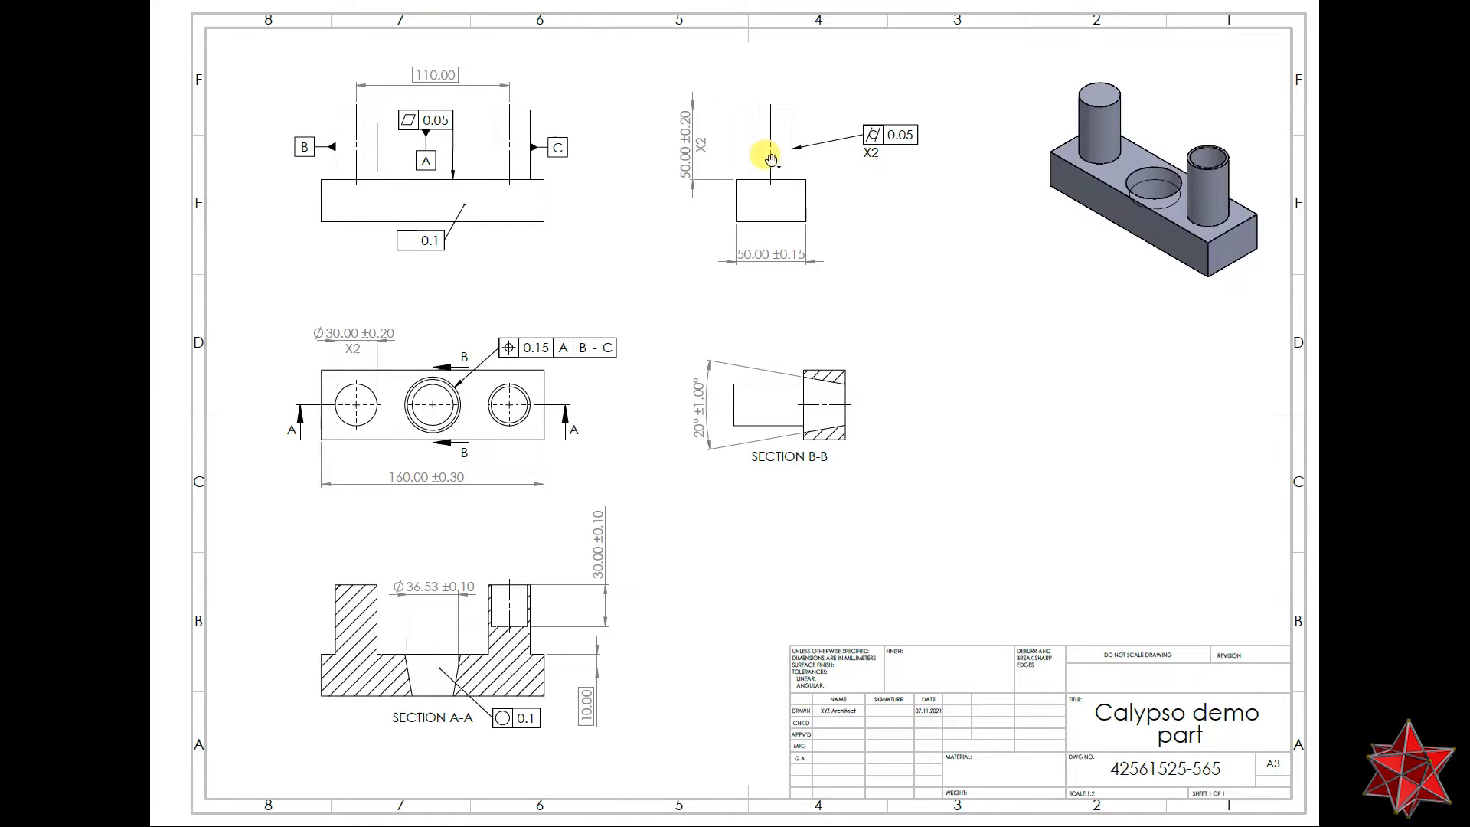
{"action": "key", "text": "alt+Tab"}
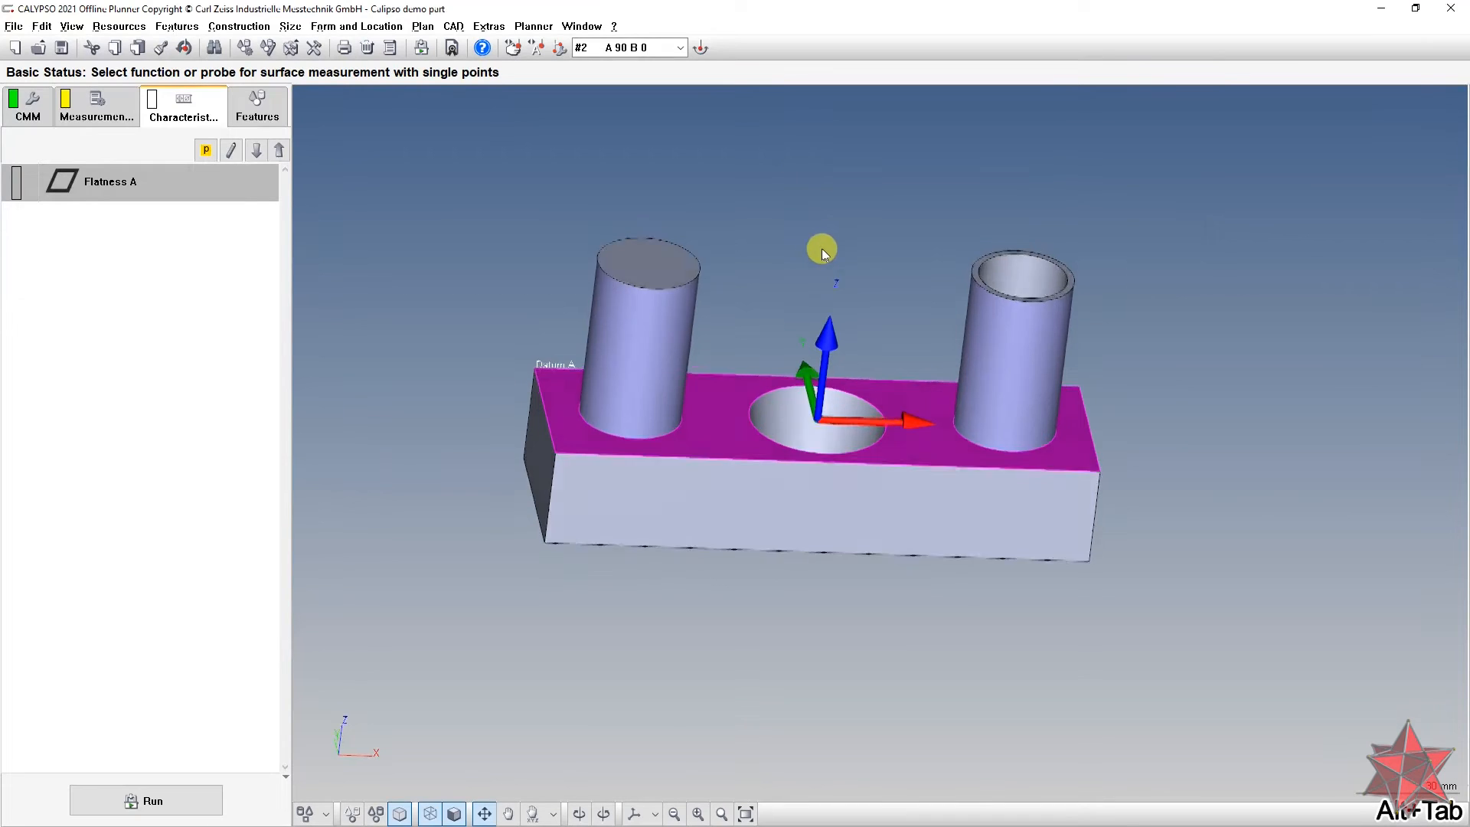
Step: Add a Cylindricity characteristic on Datum B with 0.05 tolerance, named Cylindricity B
{"action": "left_click", "coordinate": [451, 27]}
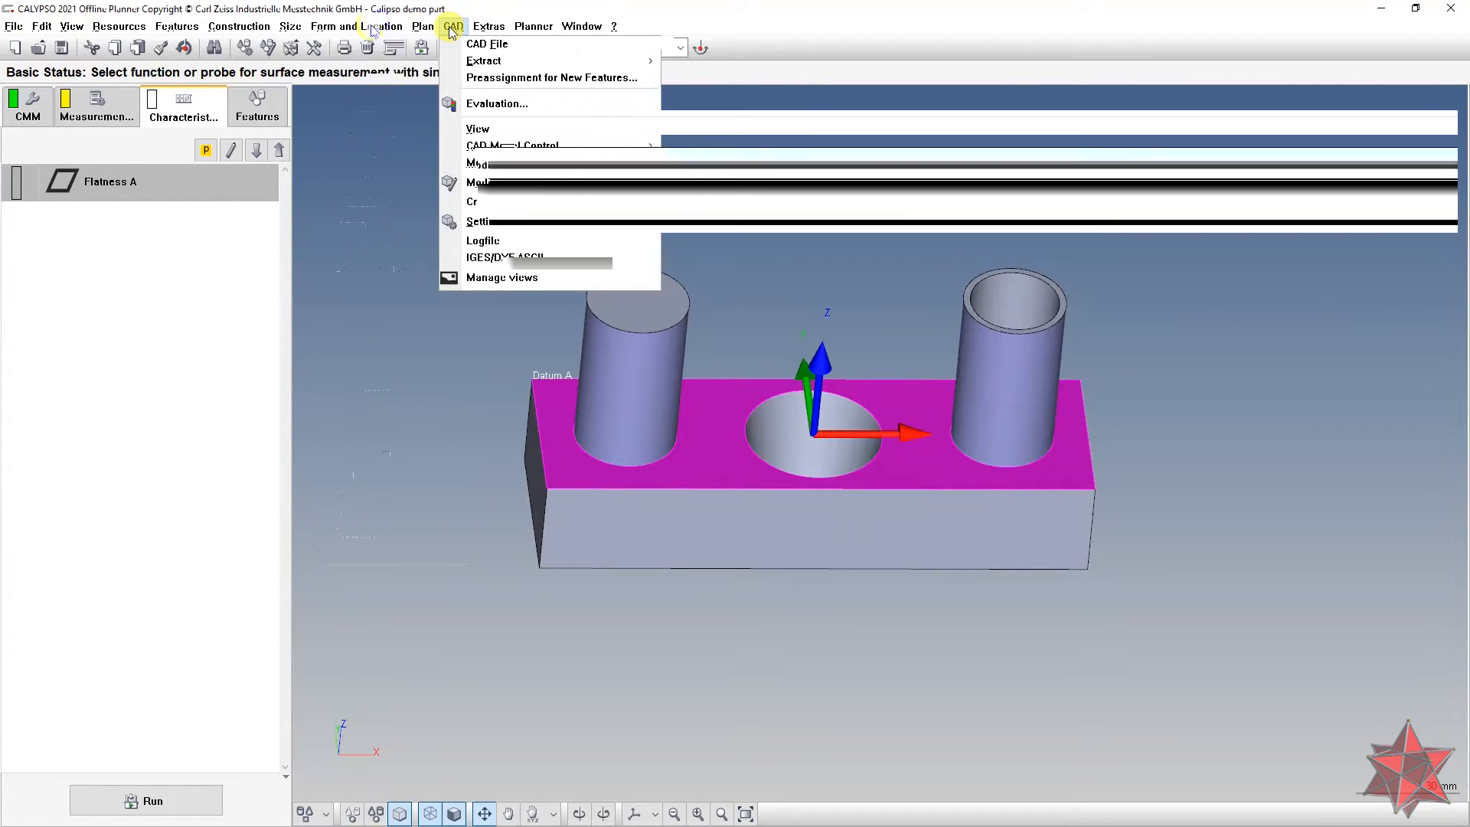
{"action": "mouse_move", "coordinate": [372, 31]}
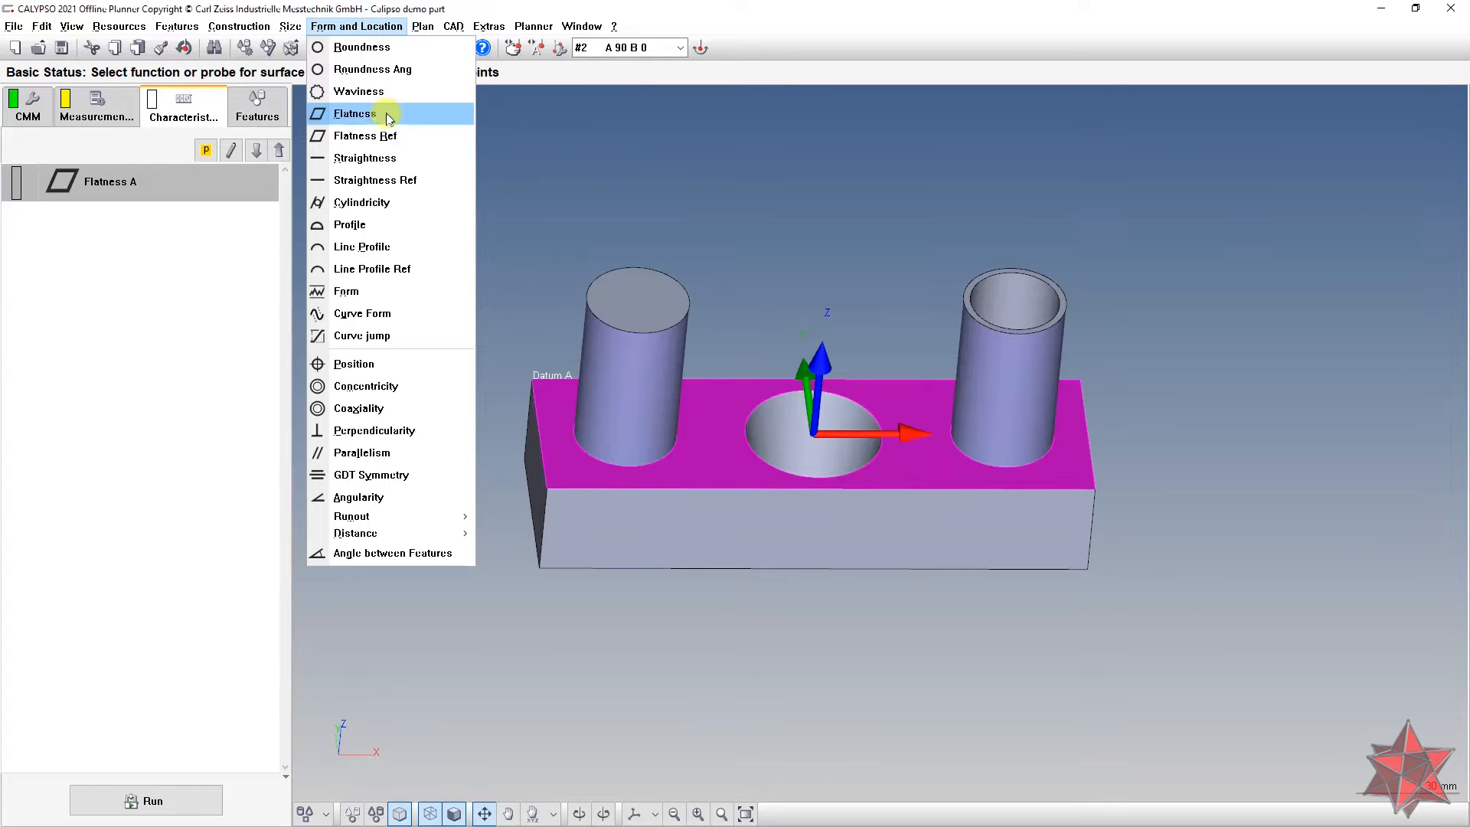
{"action": "left_click", "coordinate": [407, 203]}
{"action": "double_click", "coordinate": [153, 224]}
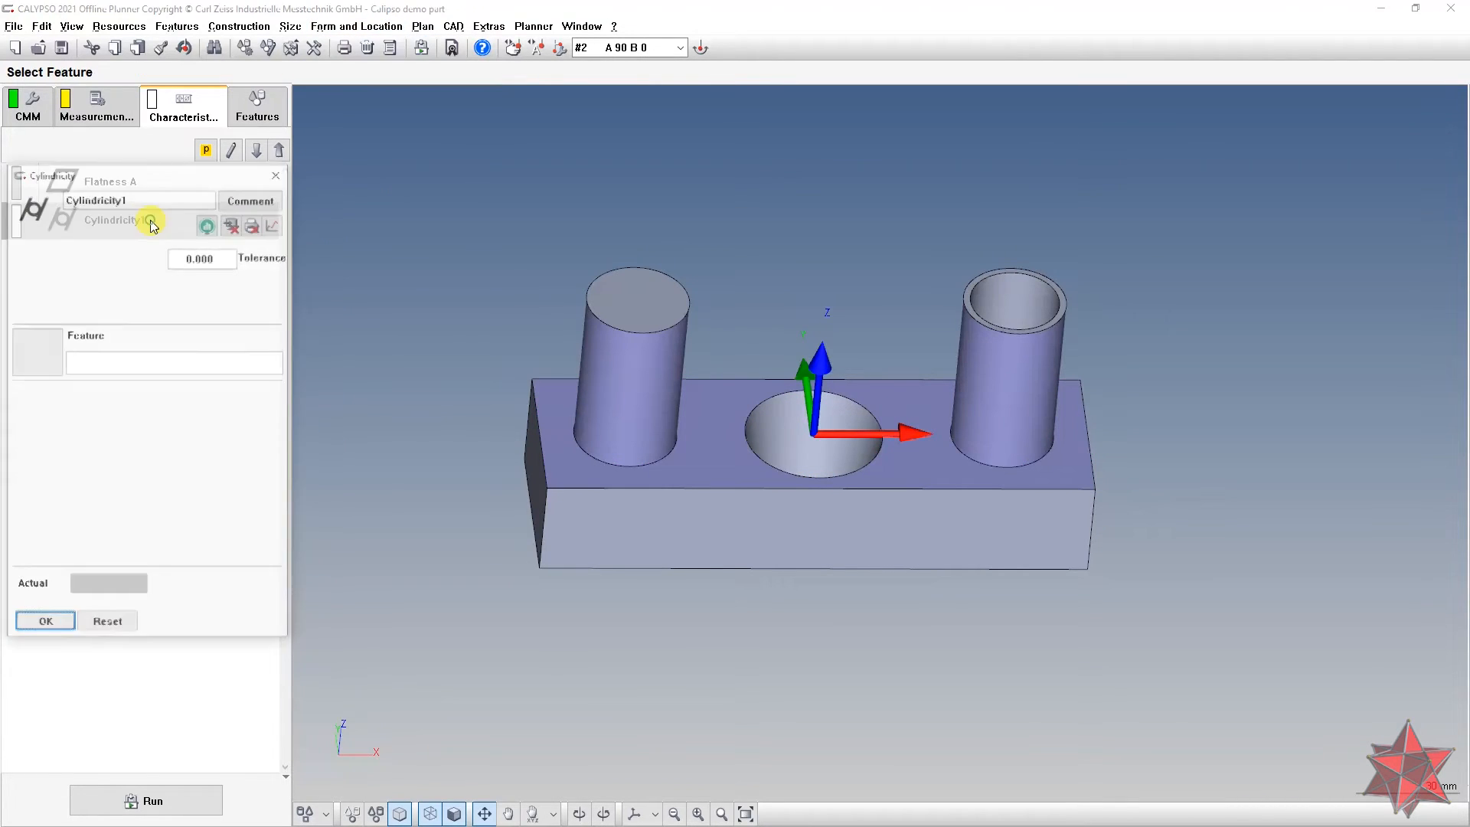
{"action": "left_click", "coordinate": [43, 333]}
{"action": "double_click", "coordinate": [67, 301]}
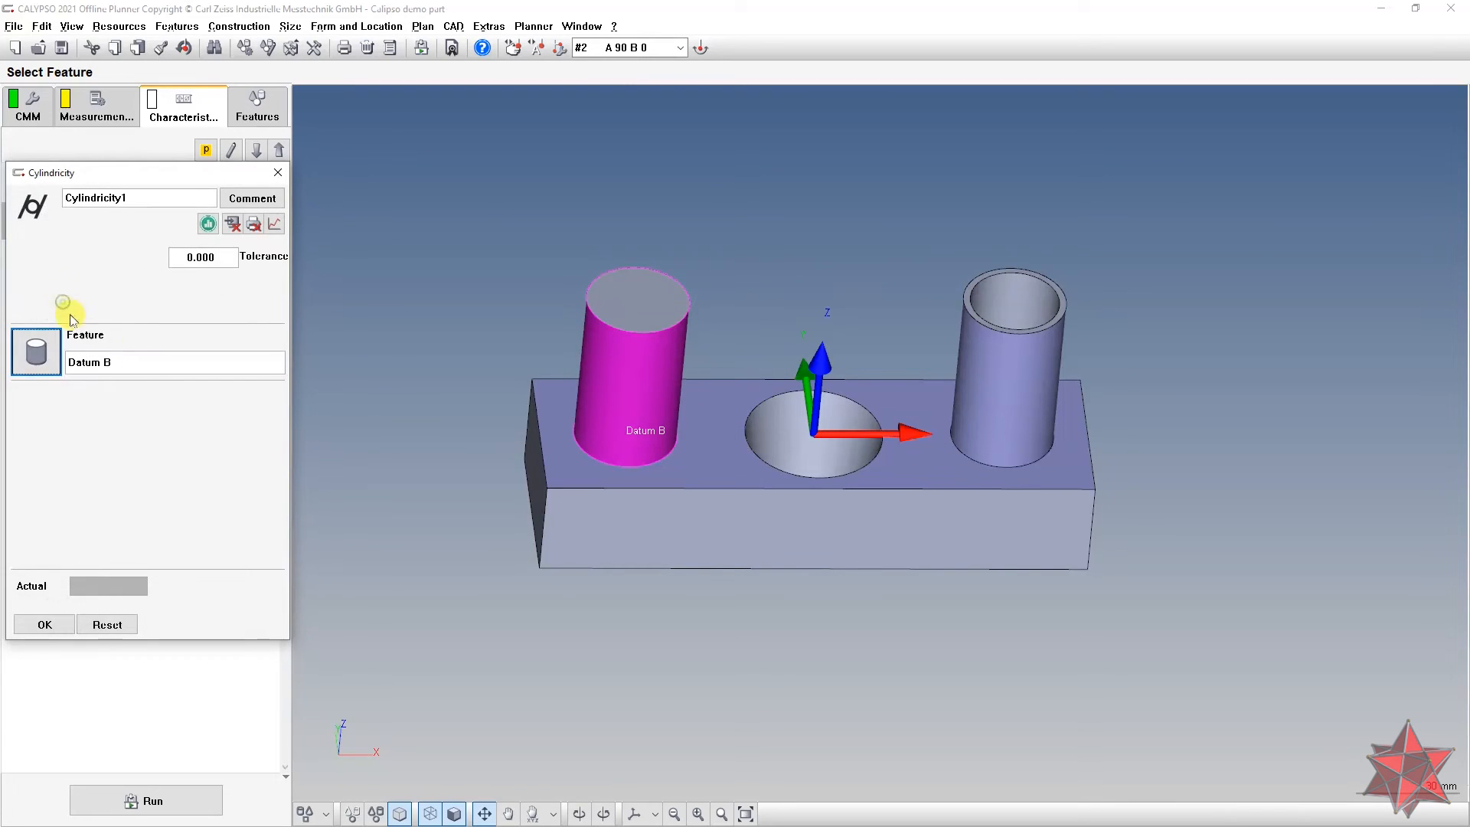
{"action": "double_click", "coordinate": [229, 256]}
{"action": "type", "text": "0.05"}
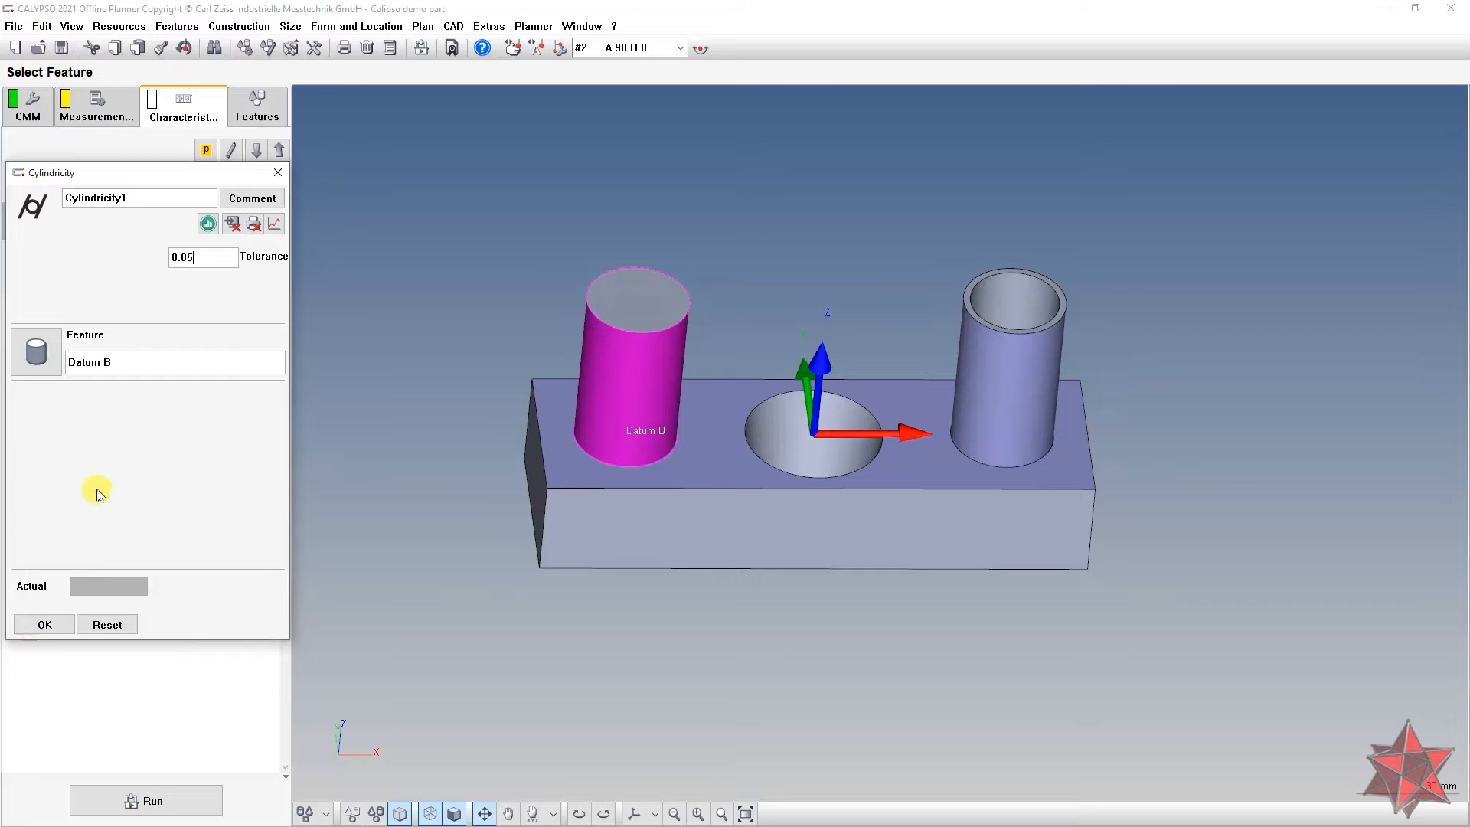
{"action": "left_click", "coordinate": [160, 192]}
{"action": "left_click", "coordinate": [66, 624]}
Step: Duplicate Cylindricity B, rename the copy Cylindricity C, and assign it to Datum C
{"action": "key", "text": "ctrl+c"}
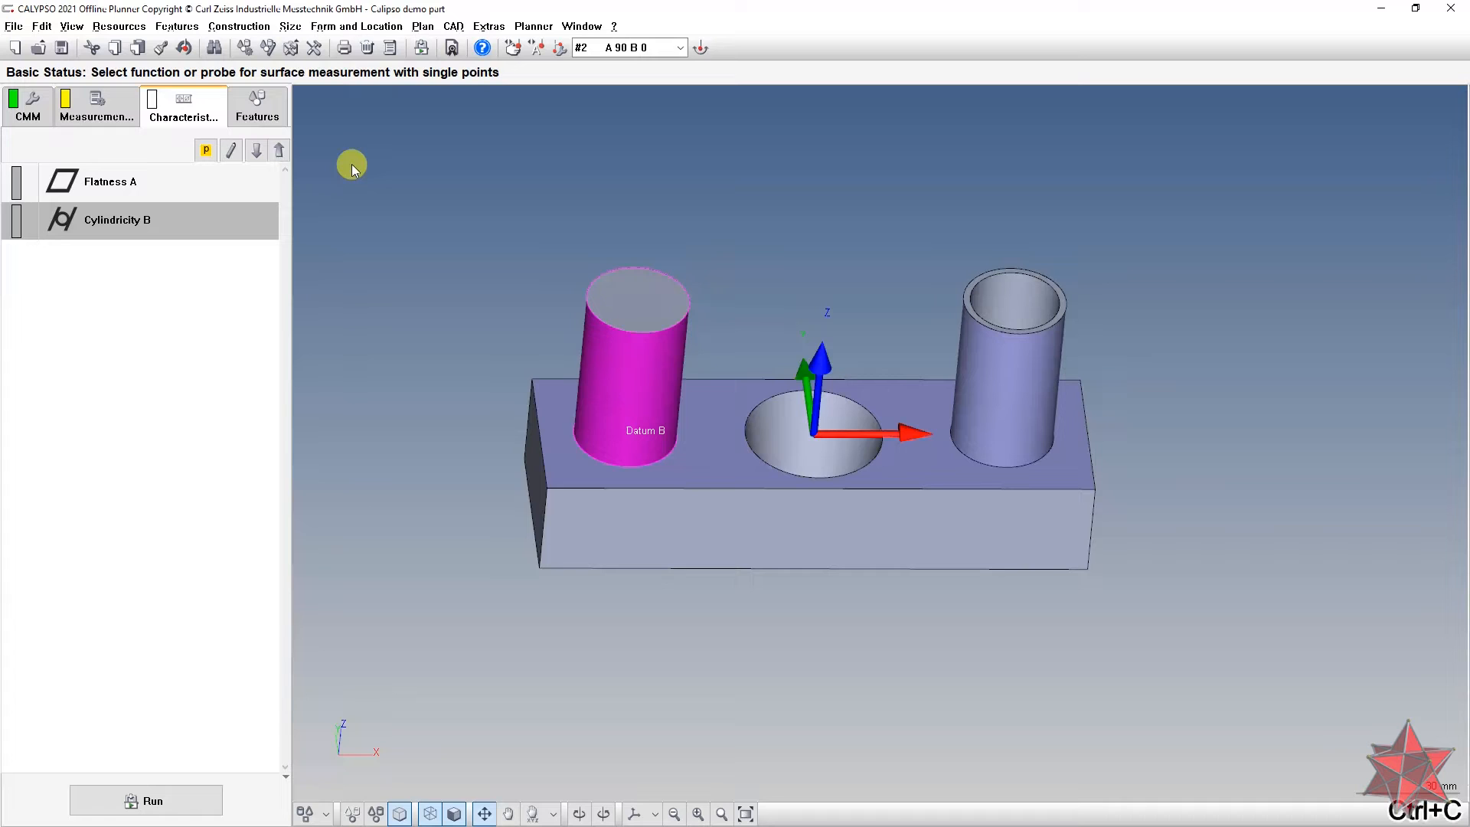
{"action": "key", "text": "ctrl+v"}
{"action": "double_click", "coordinate": [122, 256]}
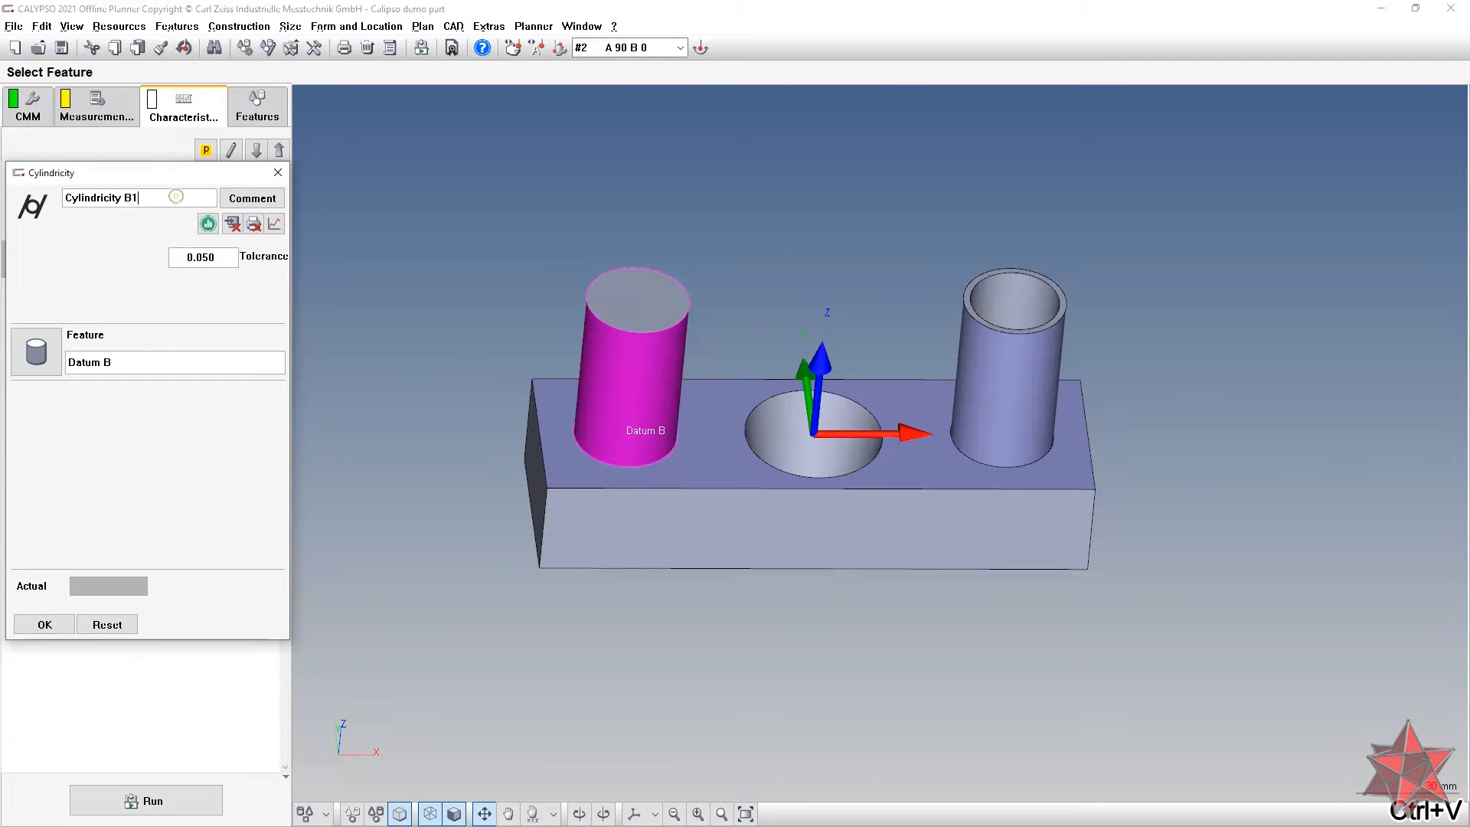
{"action": "type", "text": "C"}
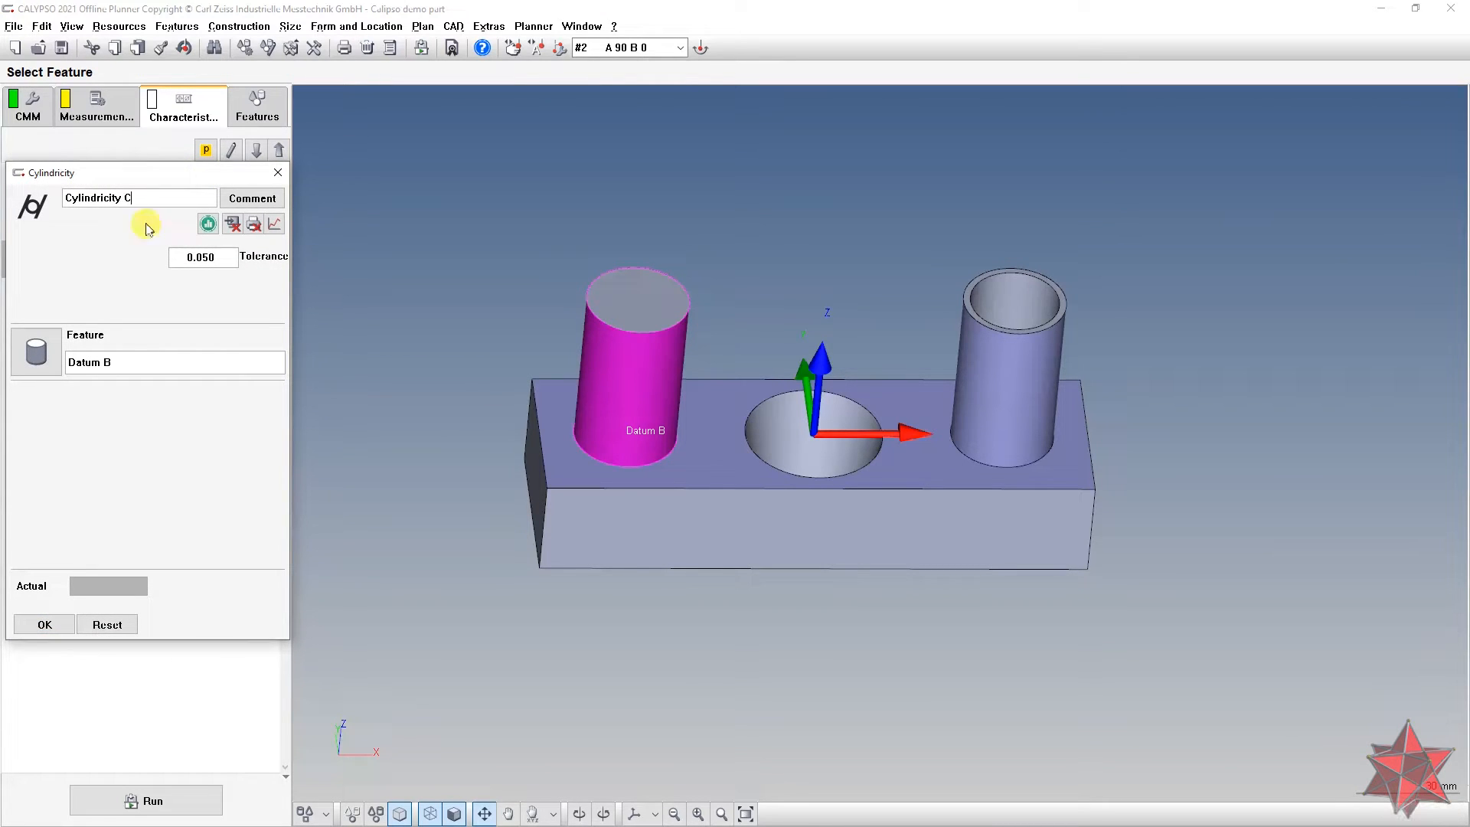
{"action": "left_click", "coordinate": [36, 351]}
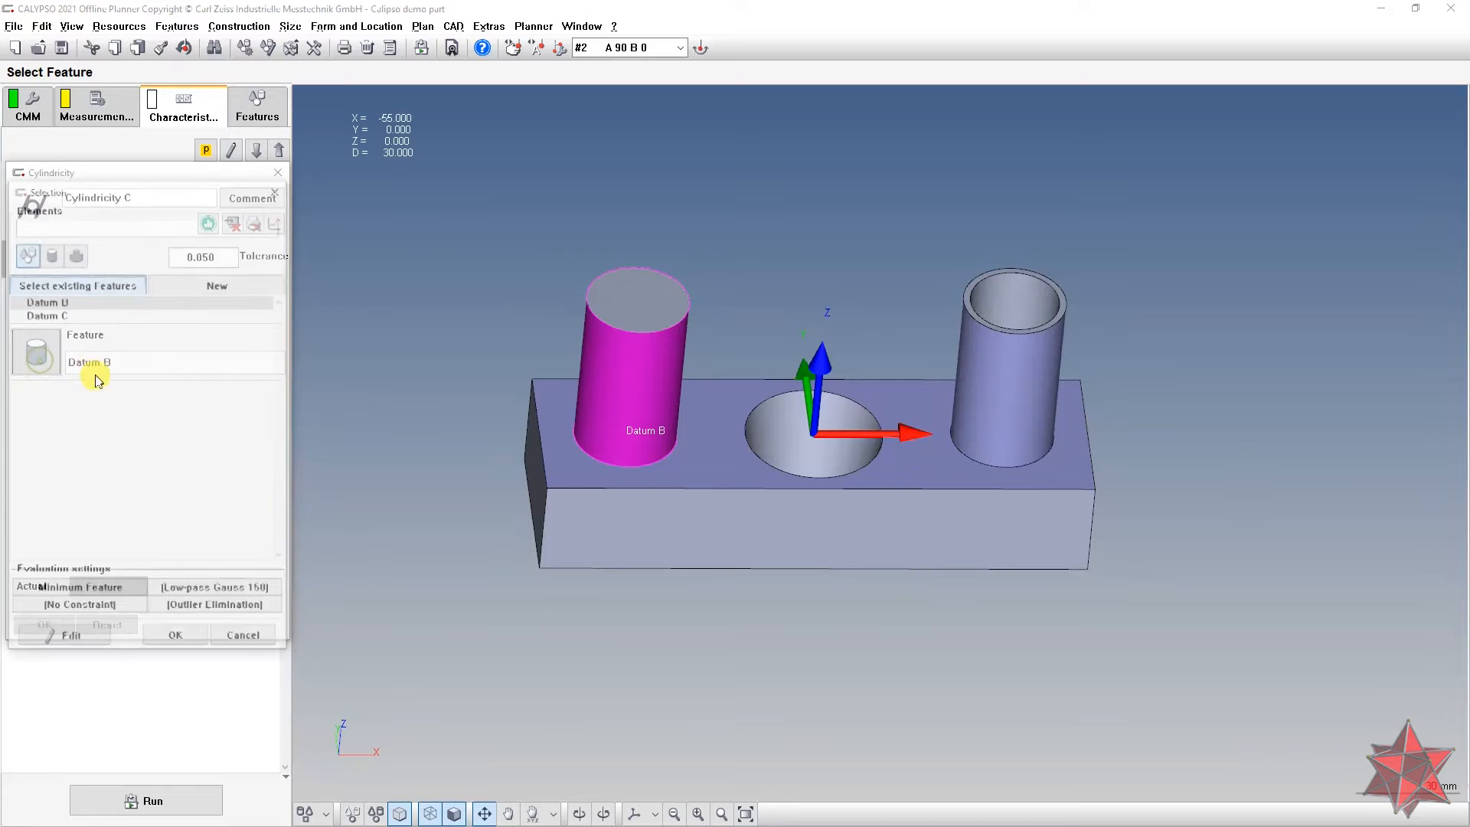
{"action": "double_click", "coordinate": [85, 315]}
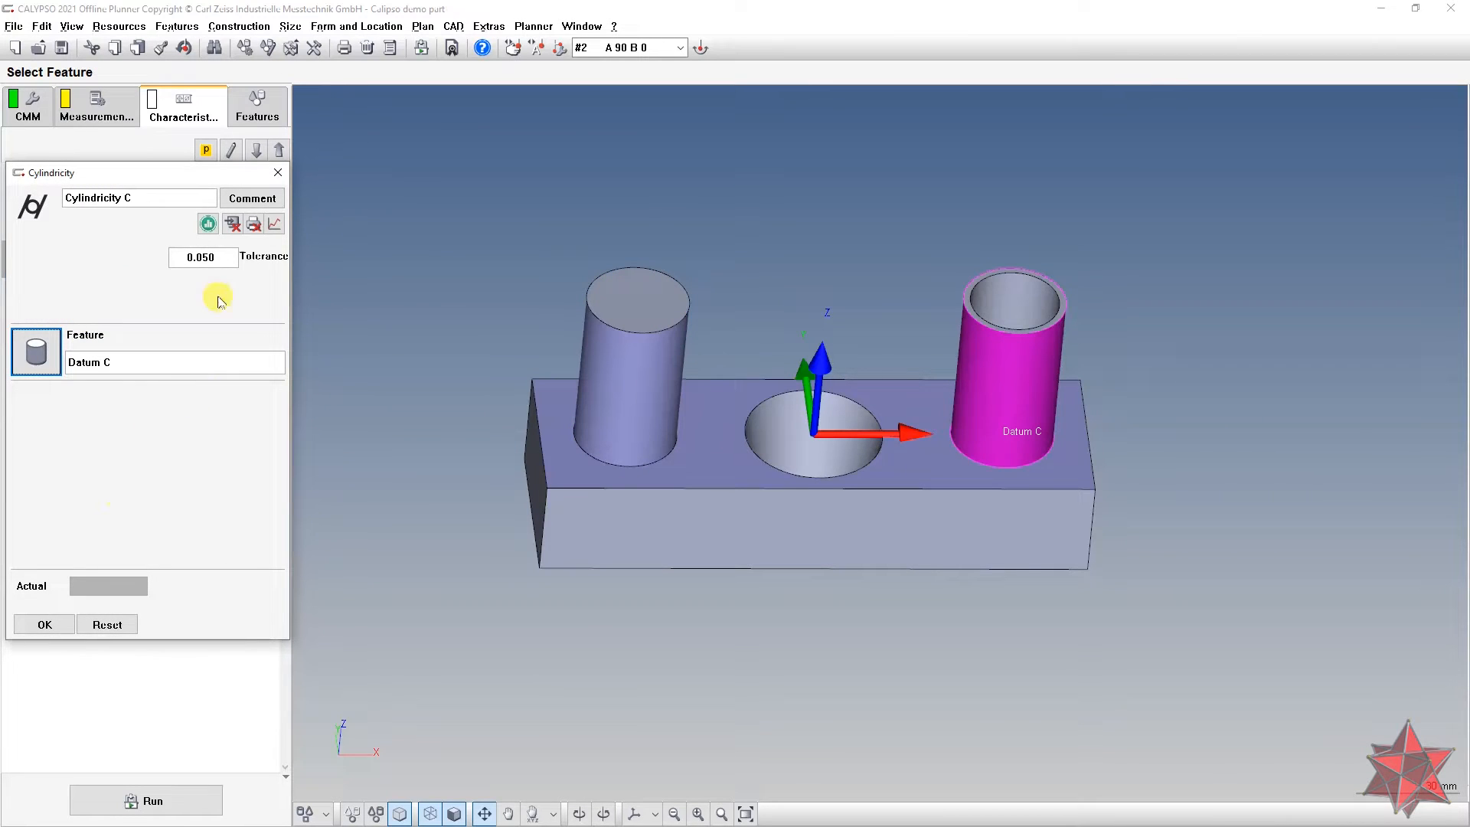
{"action": "left_click", "coordinate": [45, 624]}
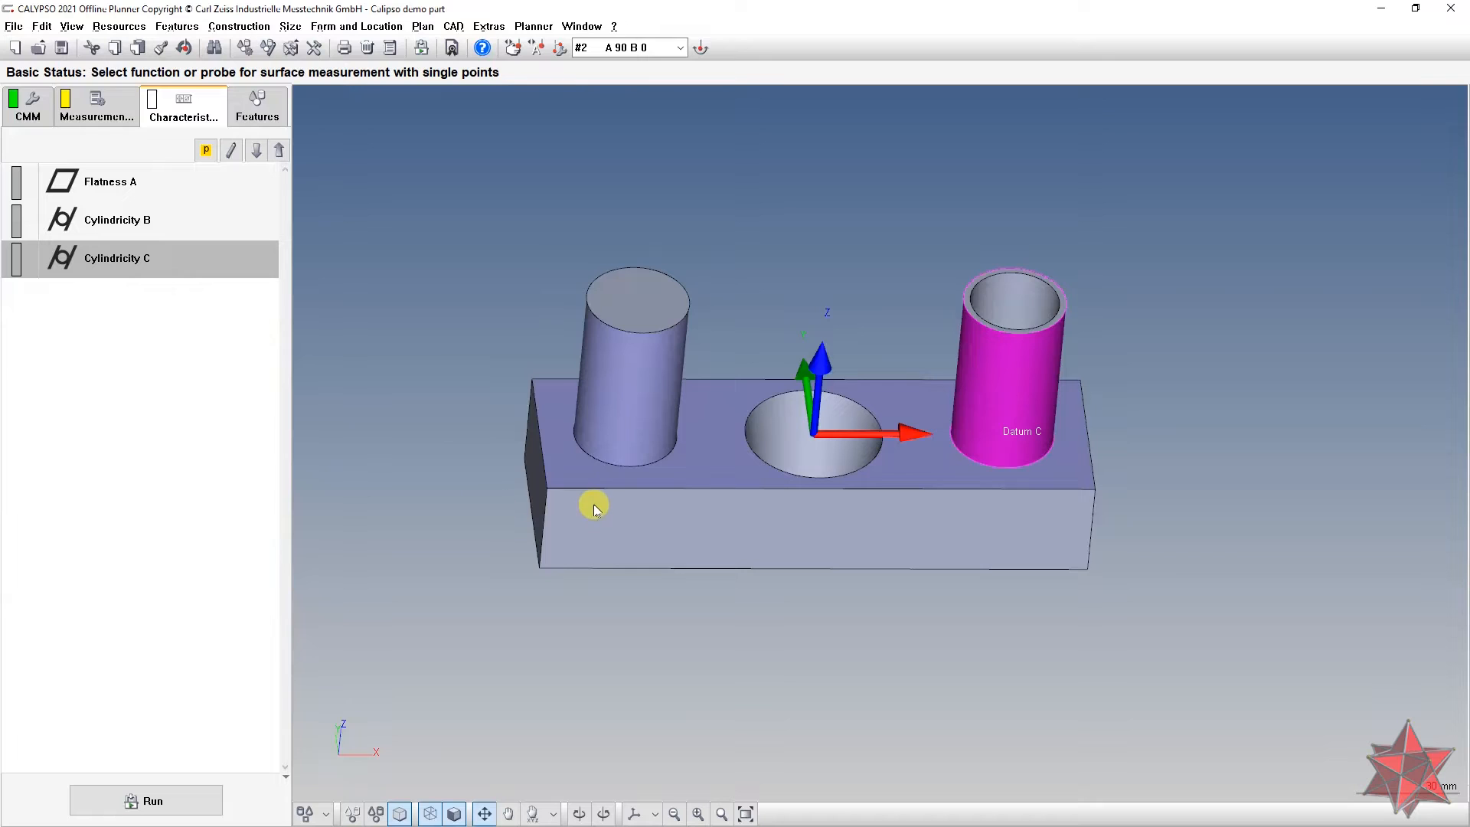
{"action": "middle_click_drag", "start_coordinate": [594, 503], "coordinate": [619, 521]}
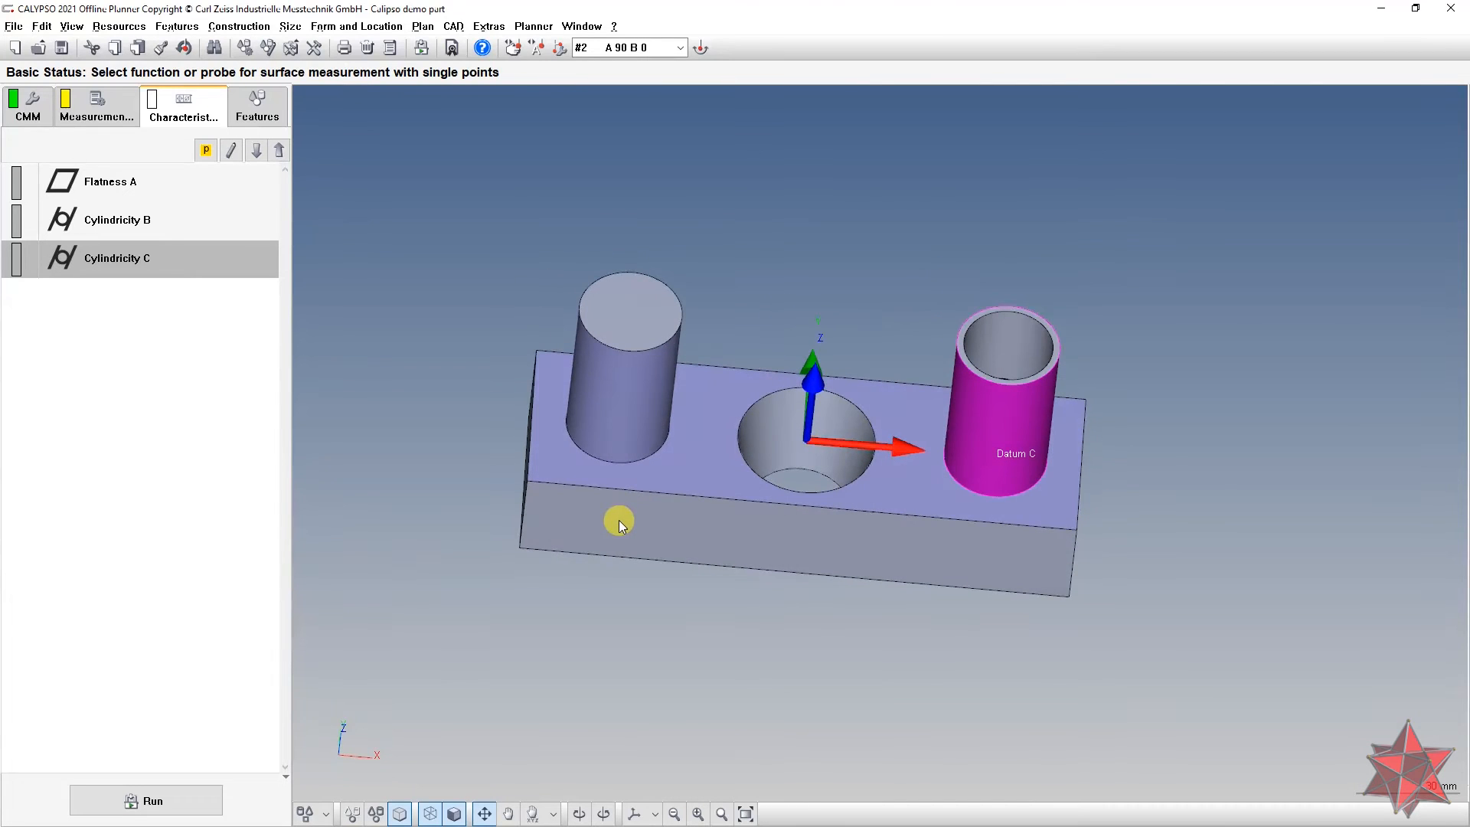
Step: Read the diameter tolerance on the part drawing, then return to the CALYPSO plan
{"action": "key", "text": "alt+Tab"}
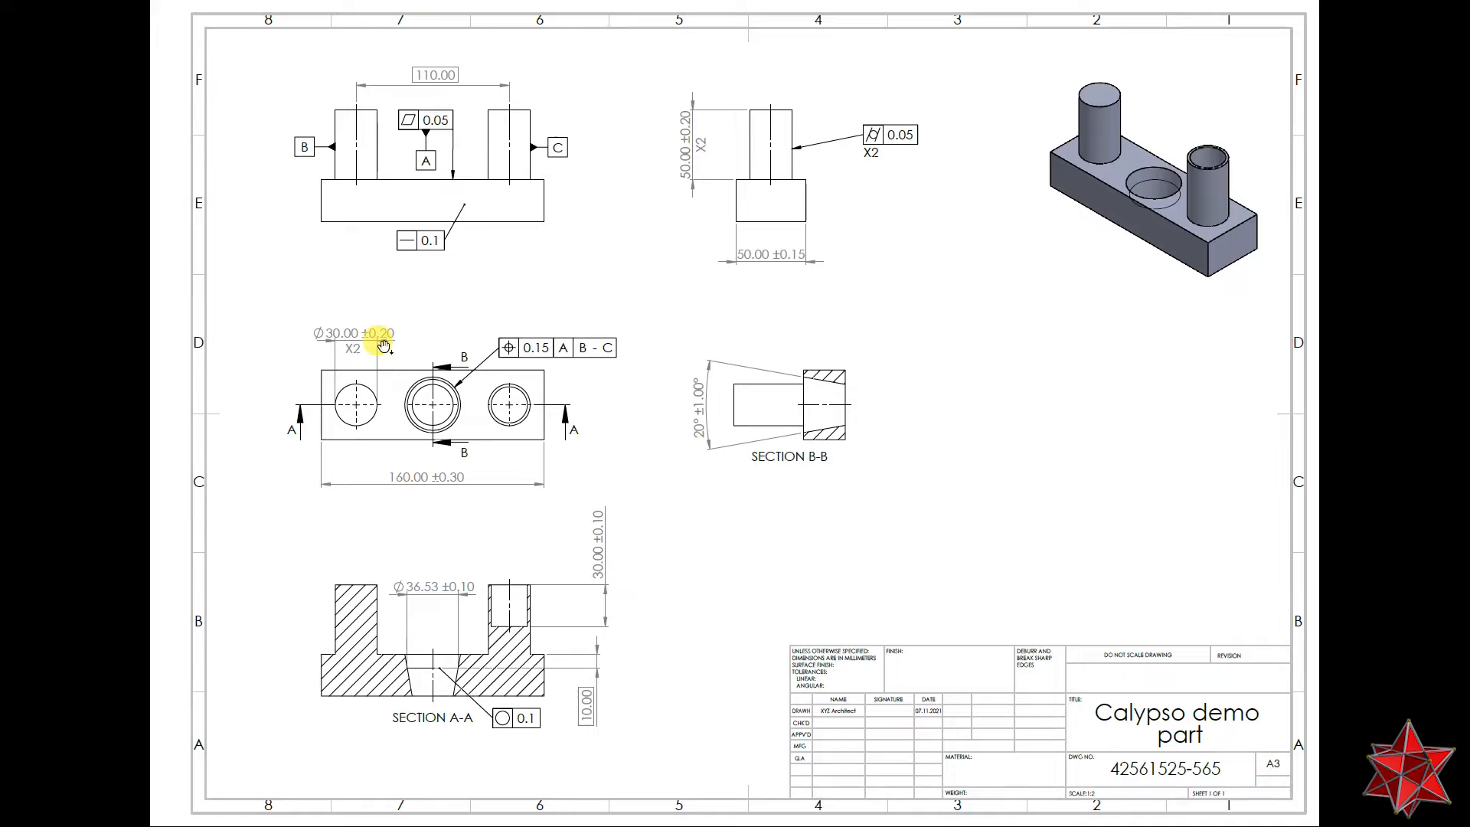
{"action": "key", "text": "alt+Tab"}
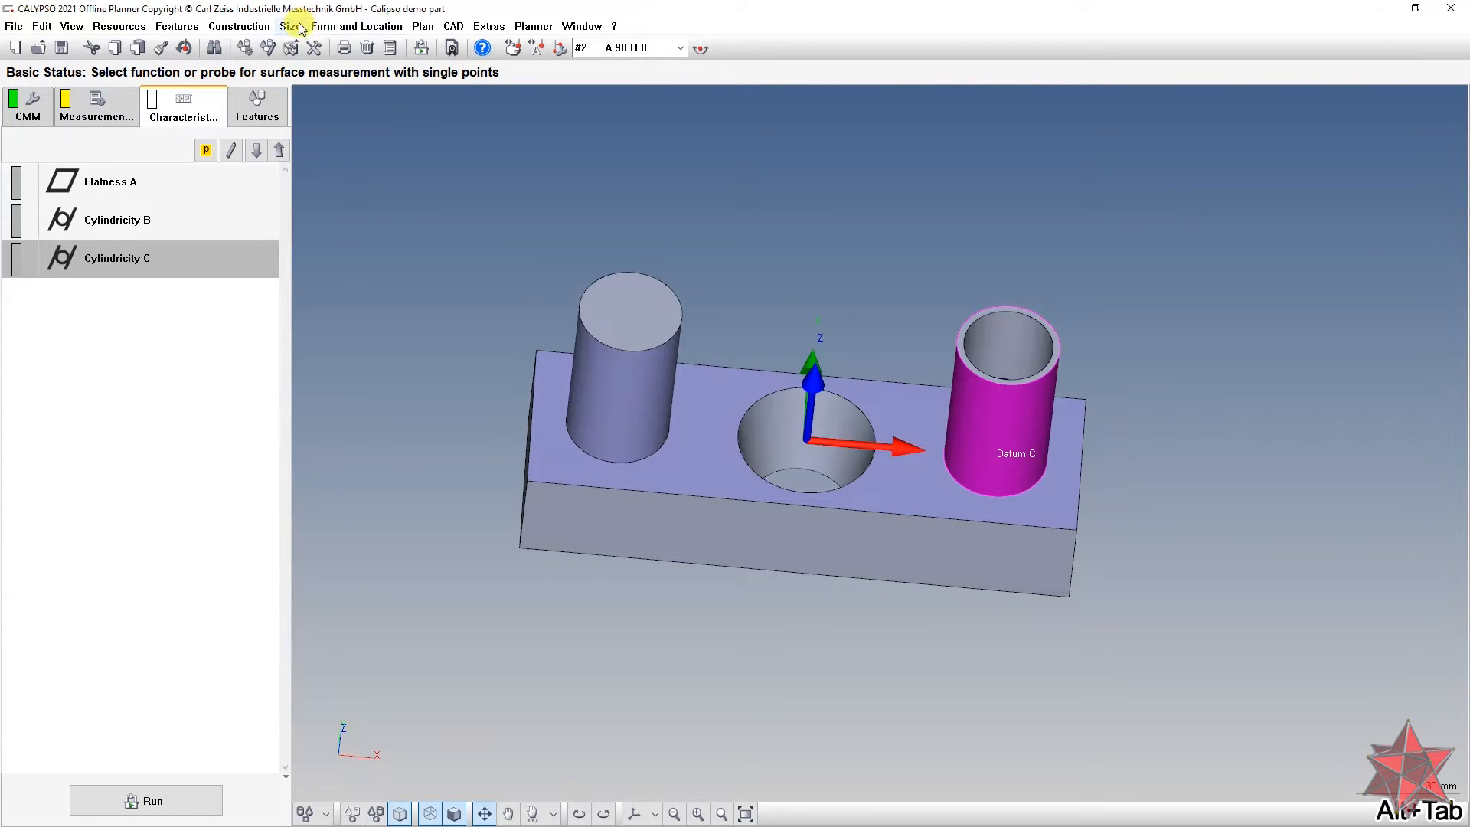
Step: Give Datum B a diameter tolerance of +0.200/-0.200 with tolerance class Last input
{"action": "left_click", "coordinate": [257, 111]}
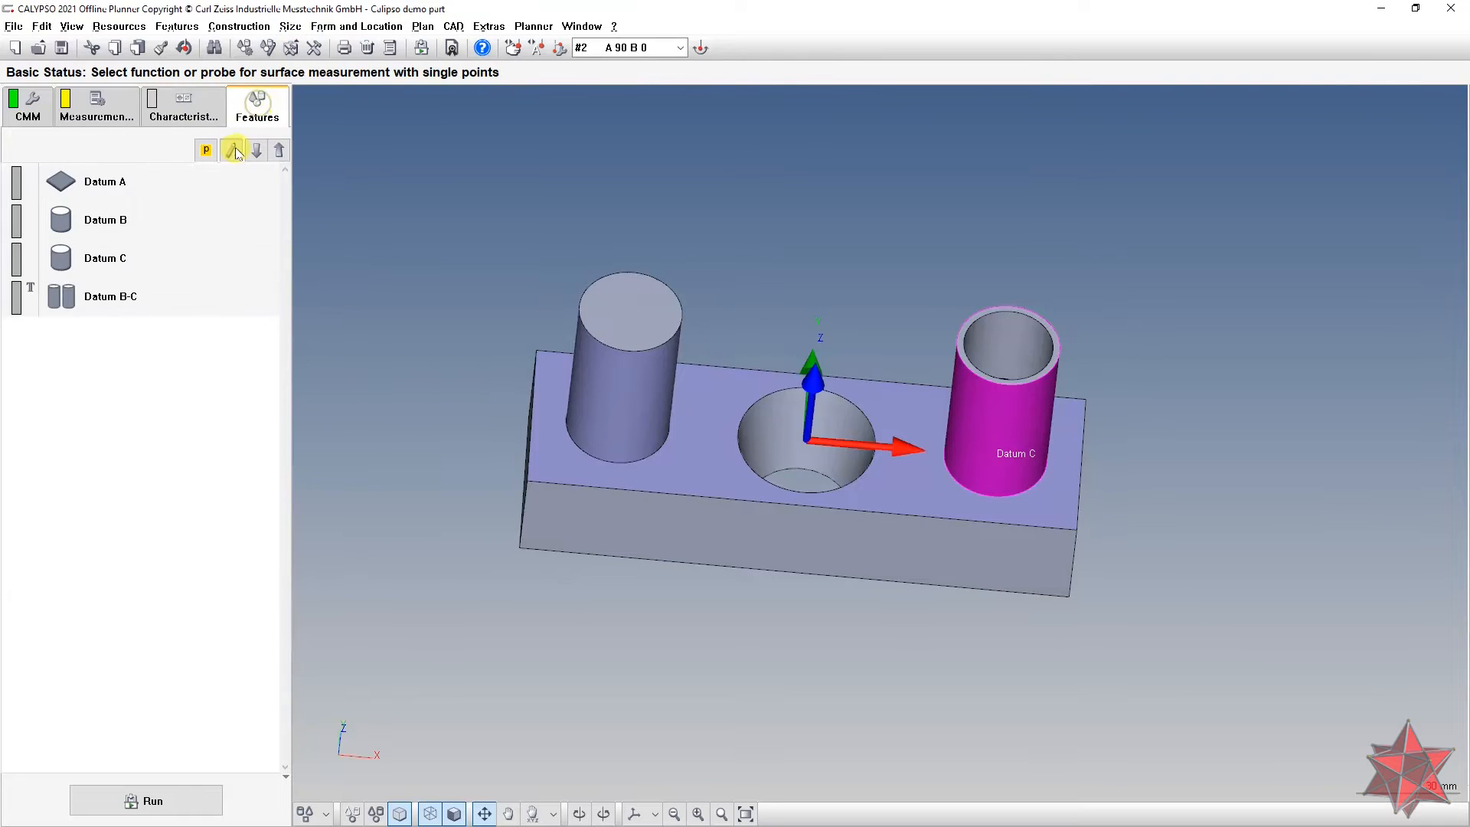
{"action": "double_click", "coordinate": [181, 216]}
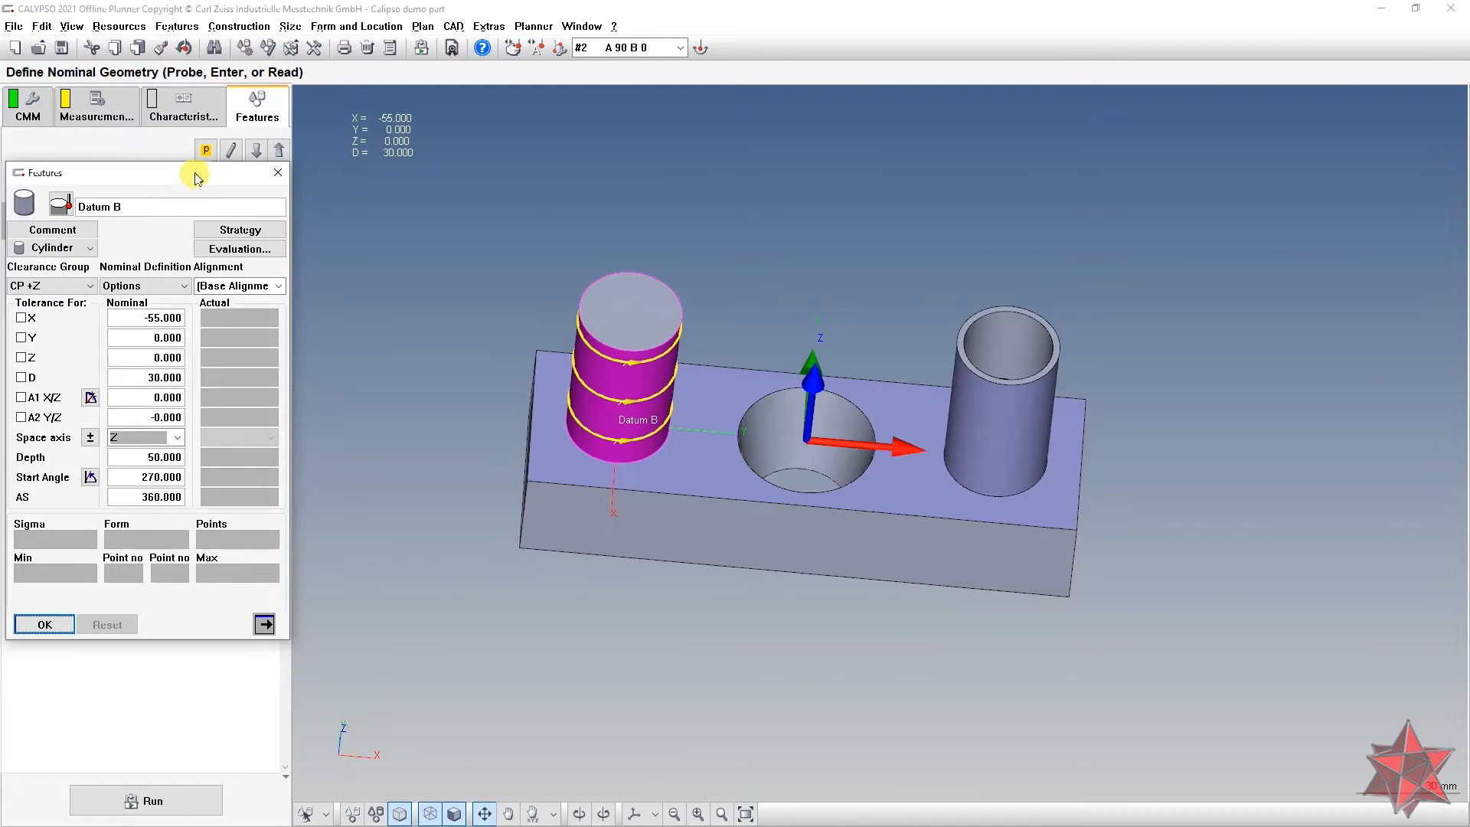
{"action": "left_click_drag", "start_coordinate": [197, 171], "coordinate": [209, 152]}
{"action": "left_click", "coordinate": [34, 359]}
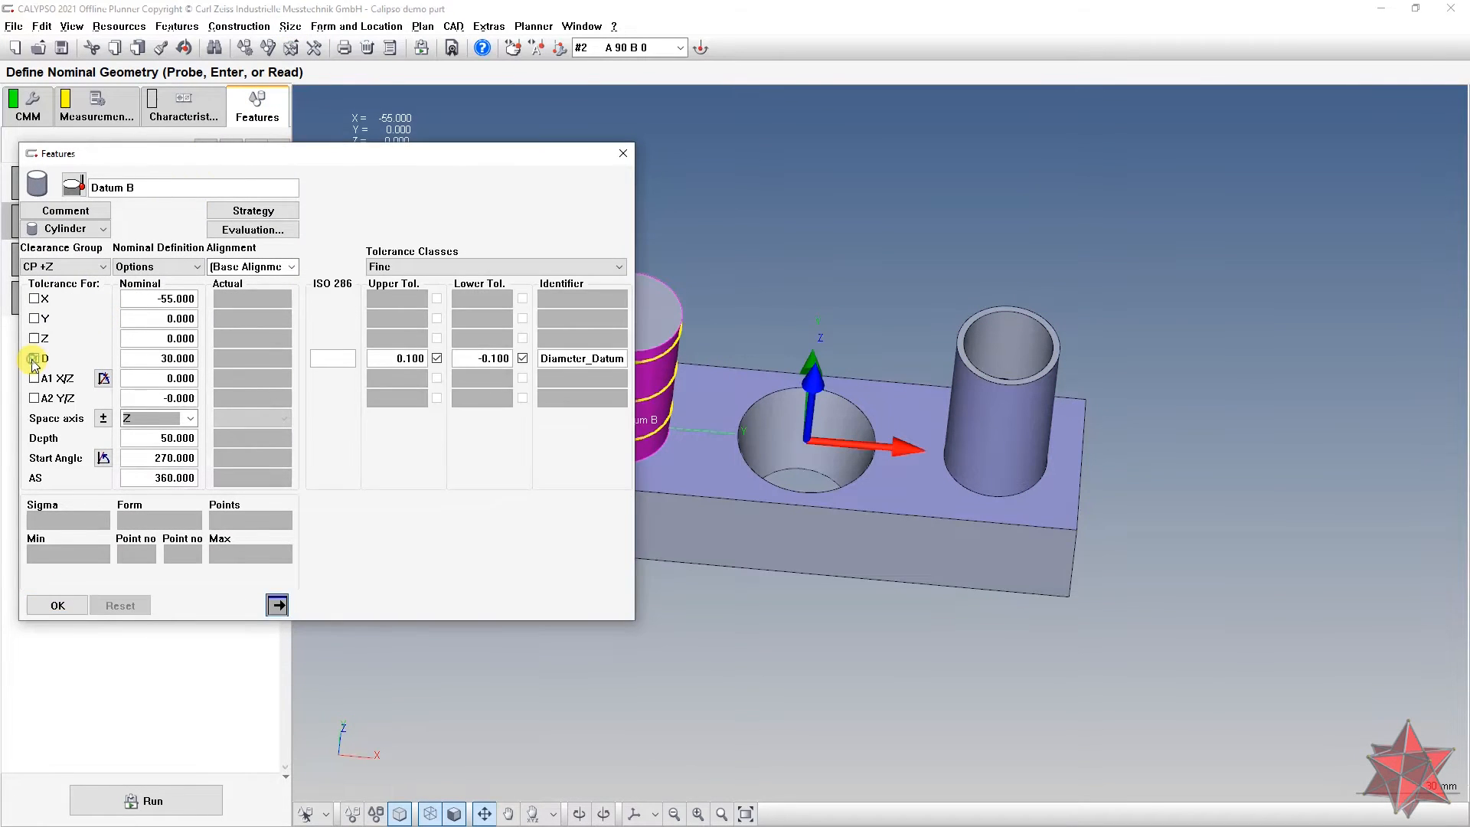
{"action": "key", "text": "alt+Tab"}
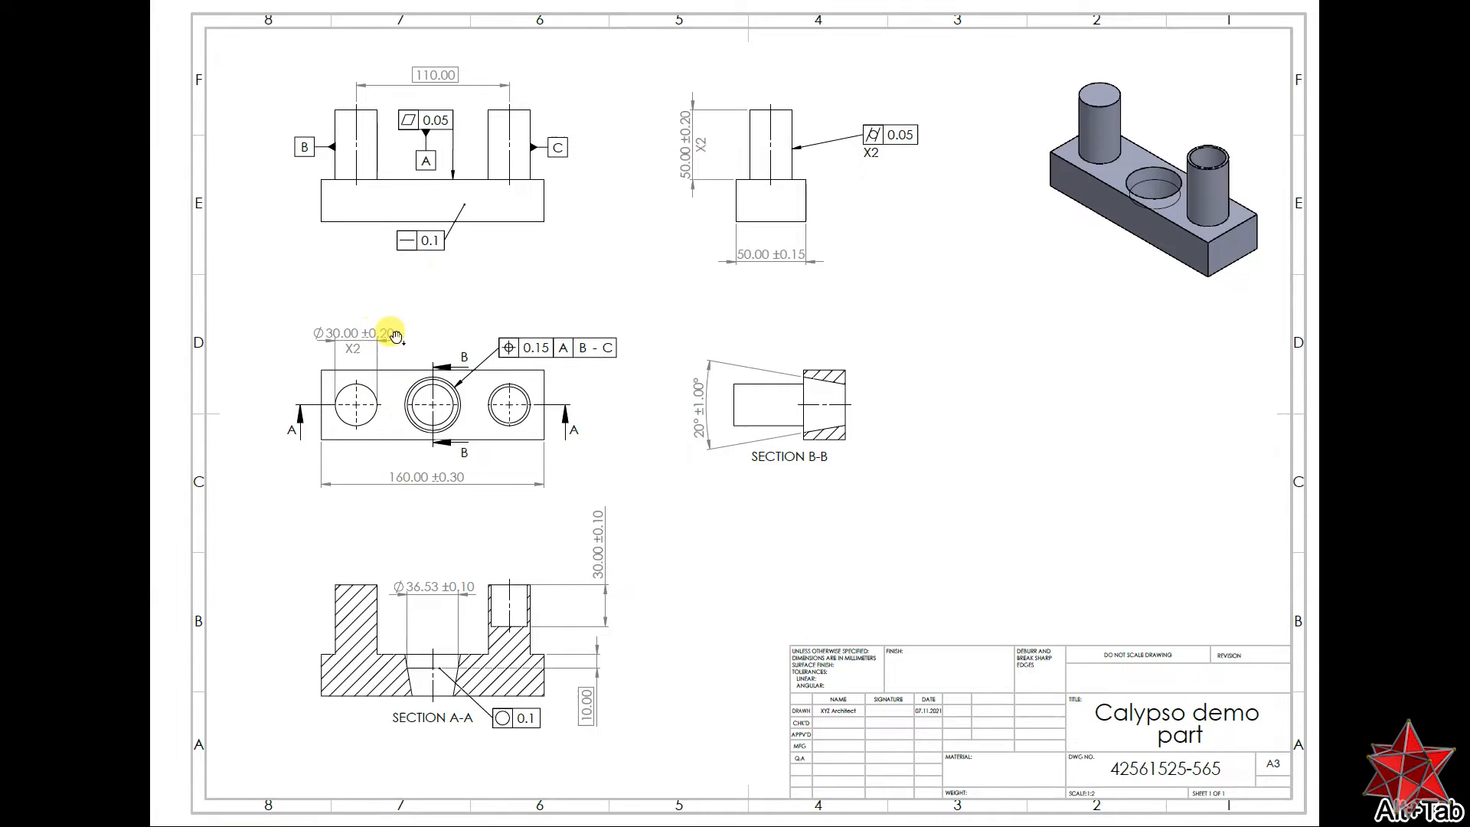
{"action": "key", "text": "alt+Tab"}
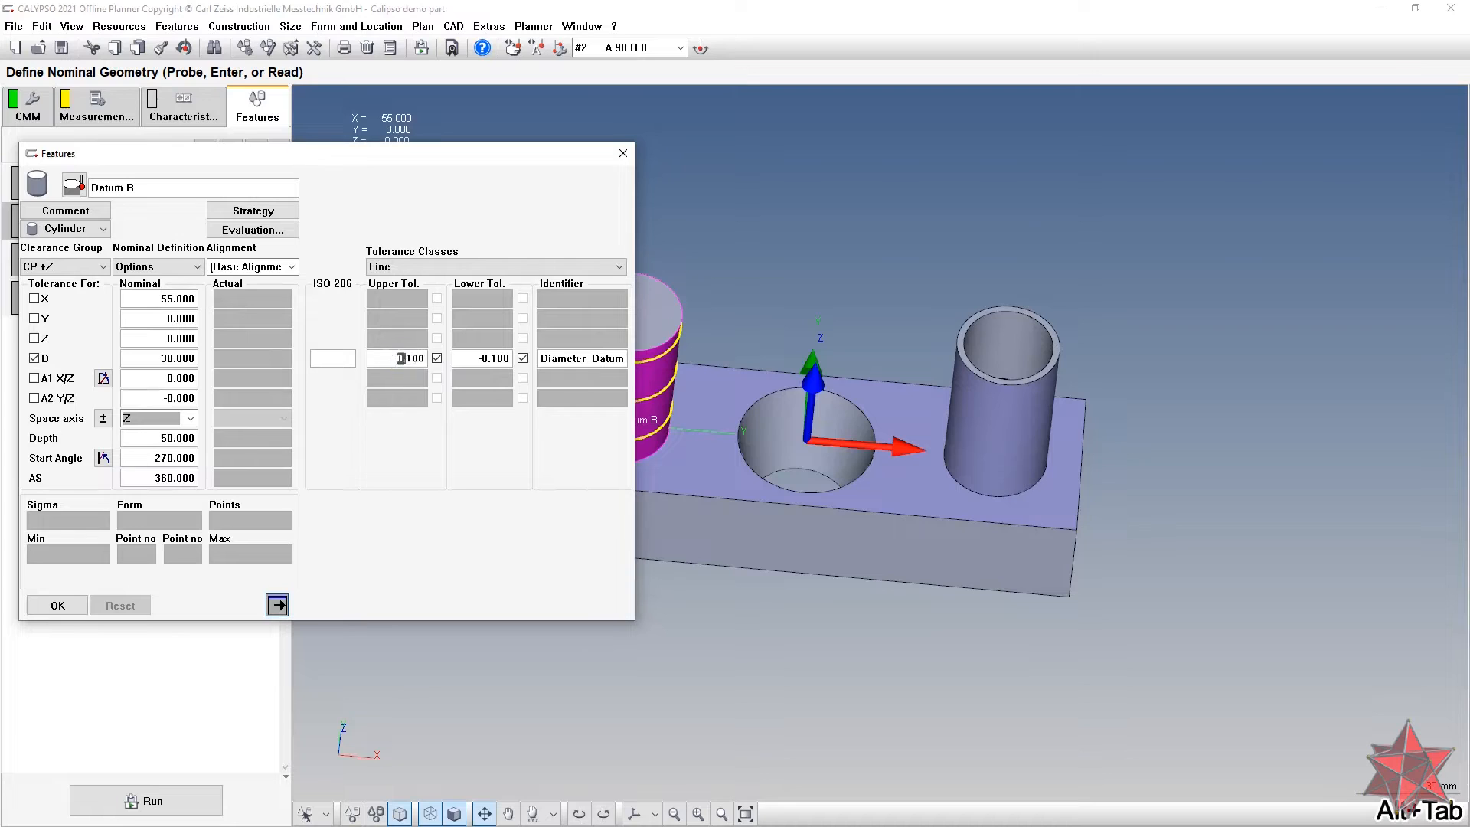
{"action": "type", "text": "0."}
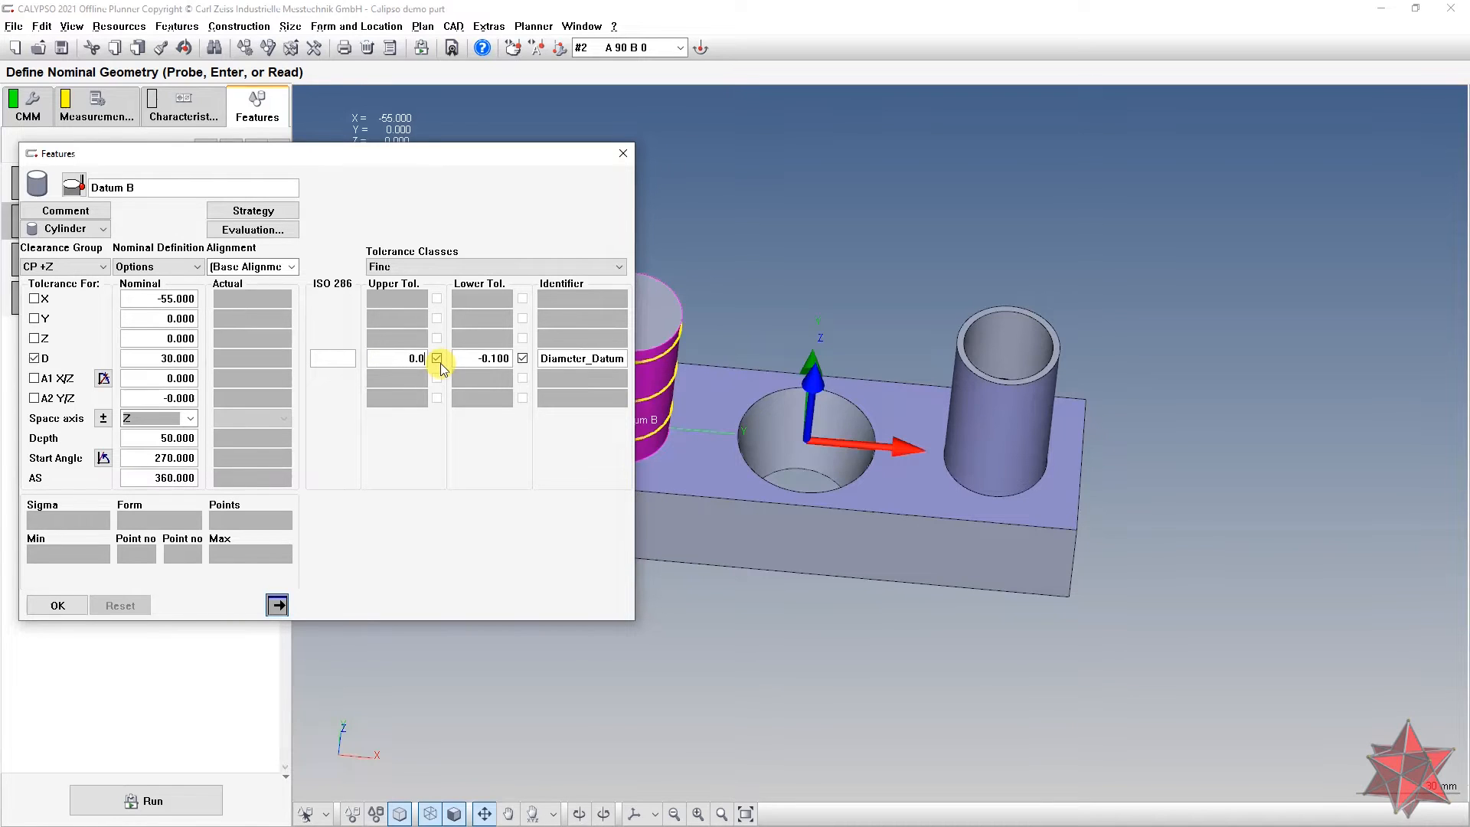
{"action": "type", "text": "2"}
{"action": "key", "text": "Tab"}
{"action": "type", "text": "-0.2"}
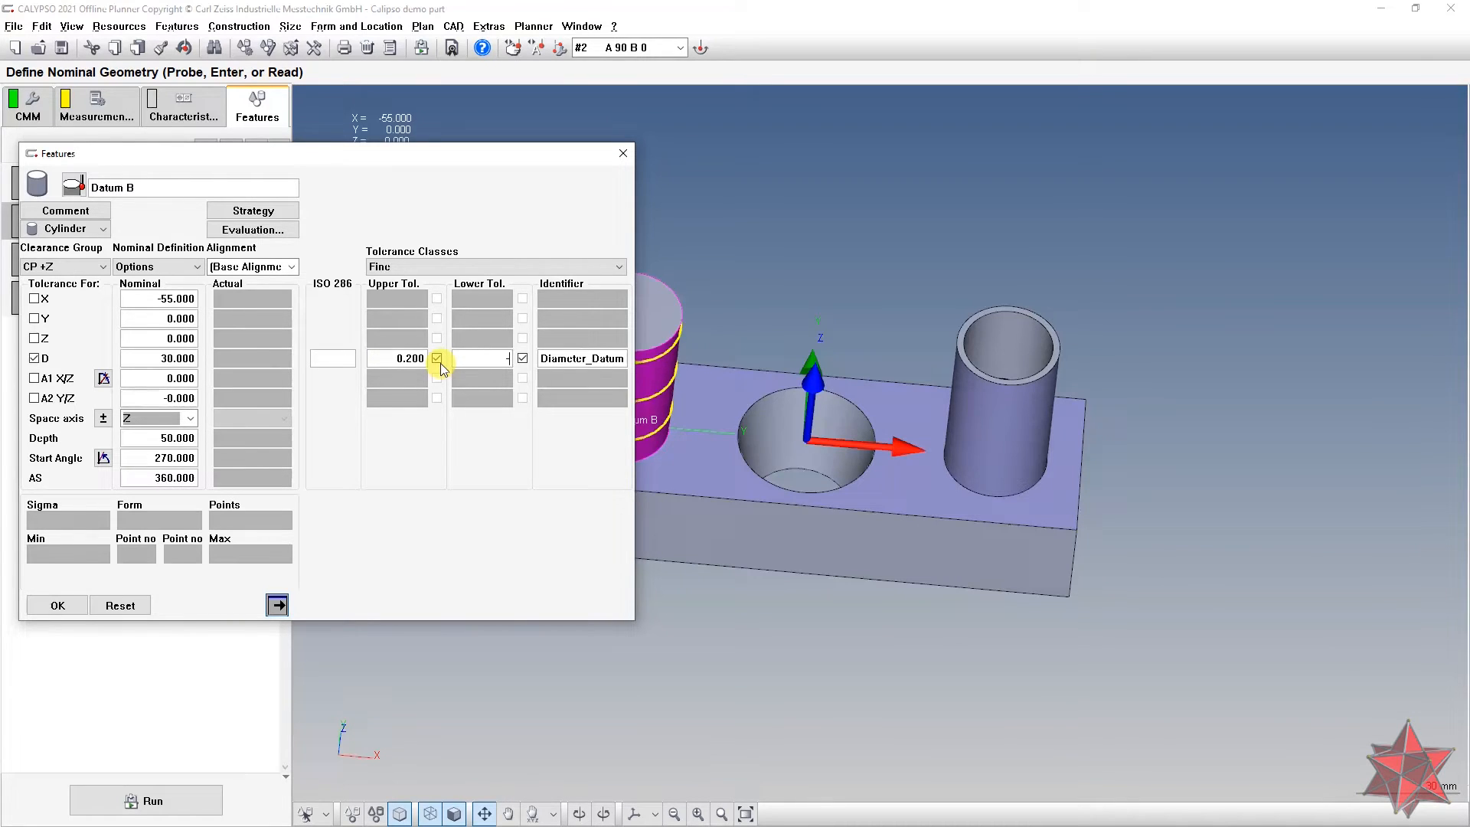
{"action": "key", "text": "Tab"}
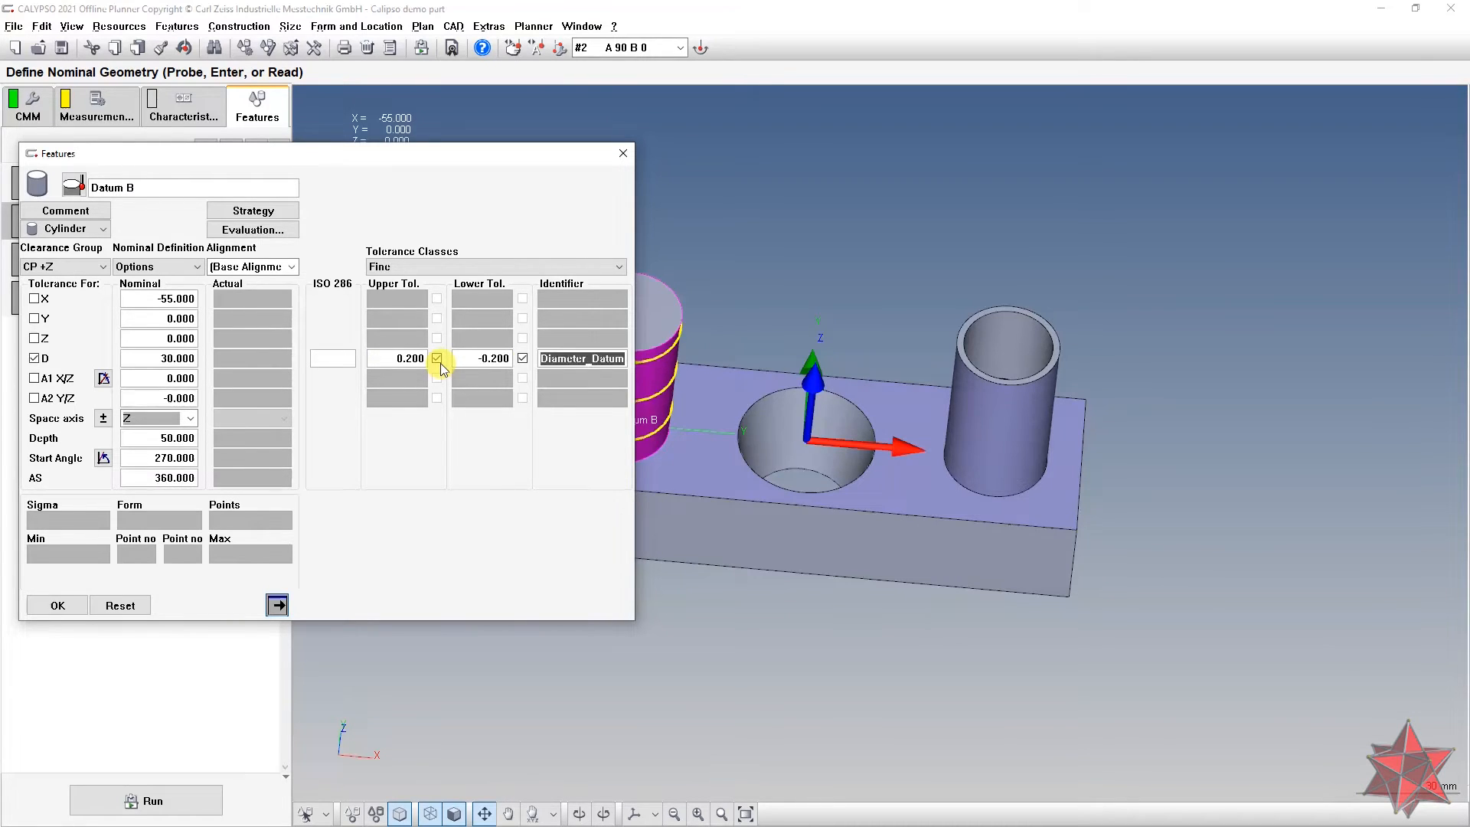
{"action": "left_click", "coordinate": [479, 267]}
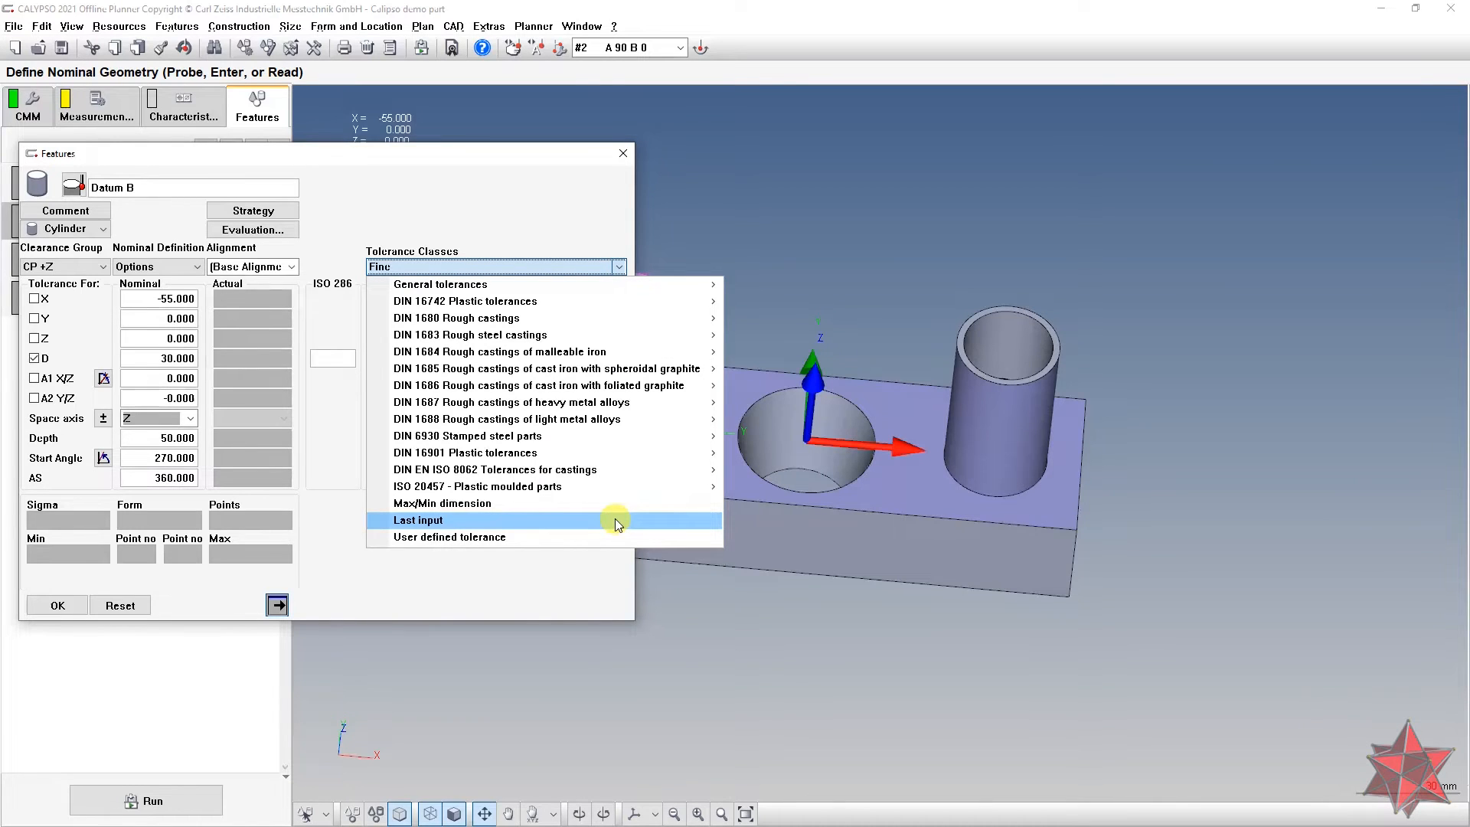
{"action": "left_click", "coordinate": [614, 520]}
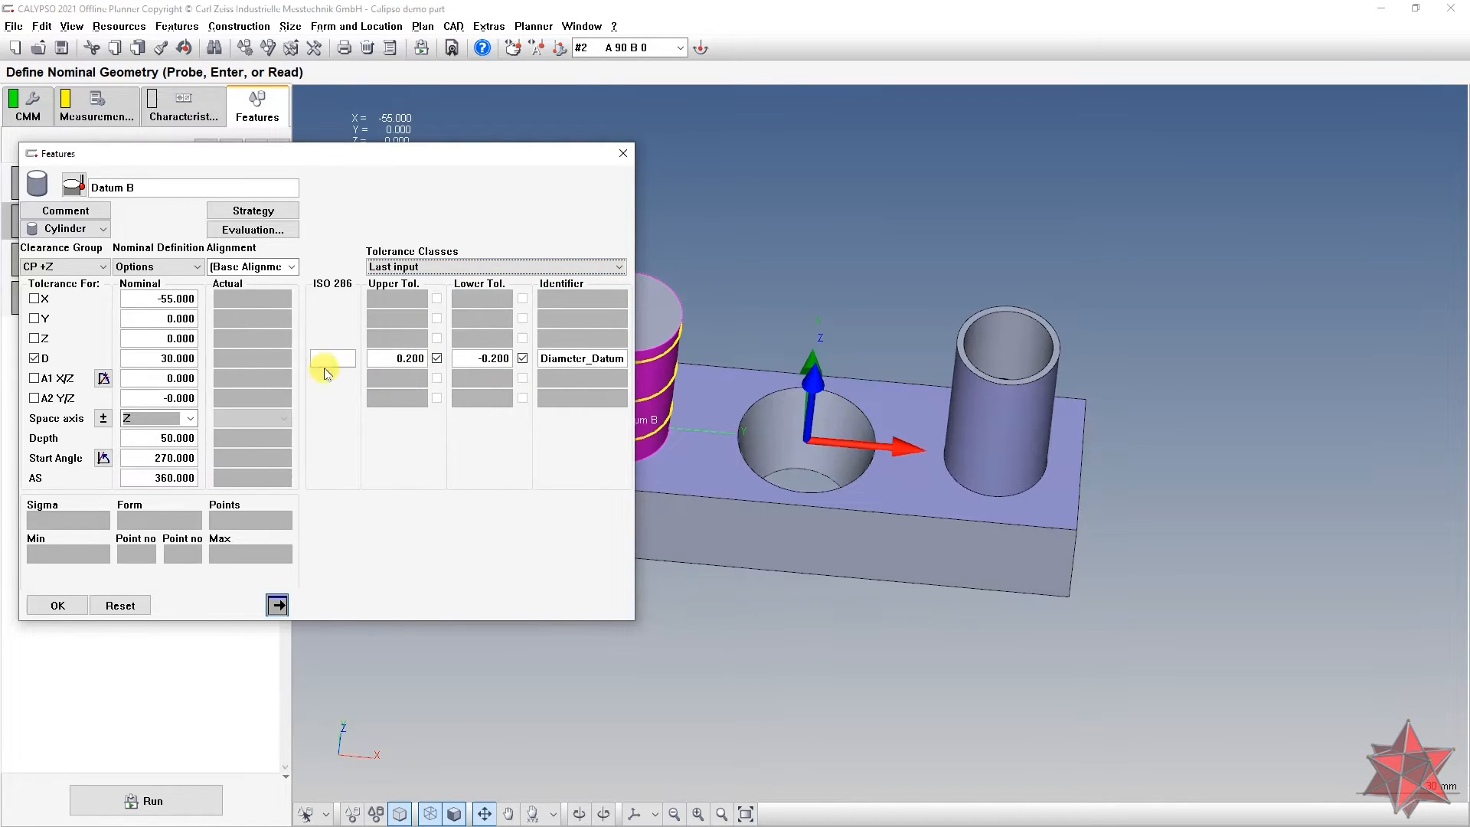
{"action": "left_click", "coordinate": [53, 605]}
Step: Enable the same diameter tolerance for Datum C and confirm it
{"action": "double_click", "coordinate": [187, 278]}
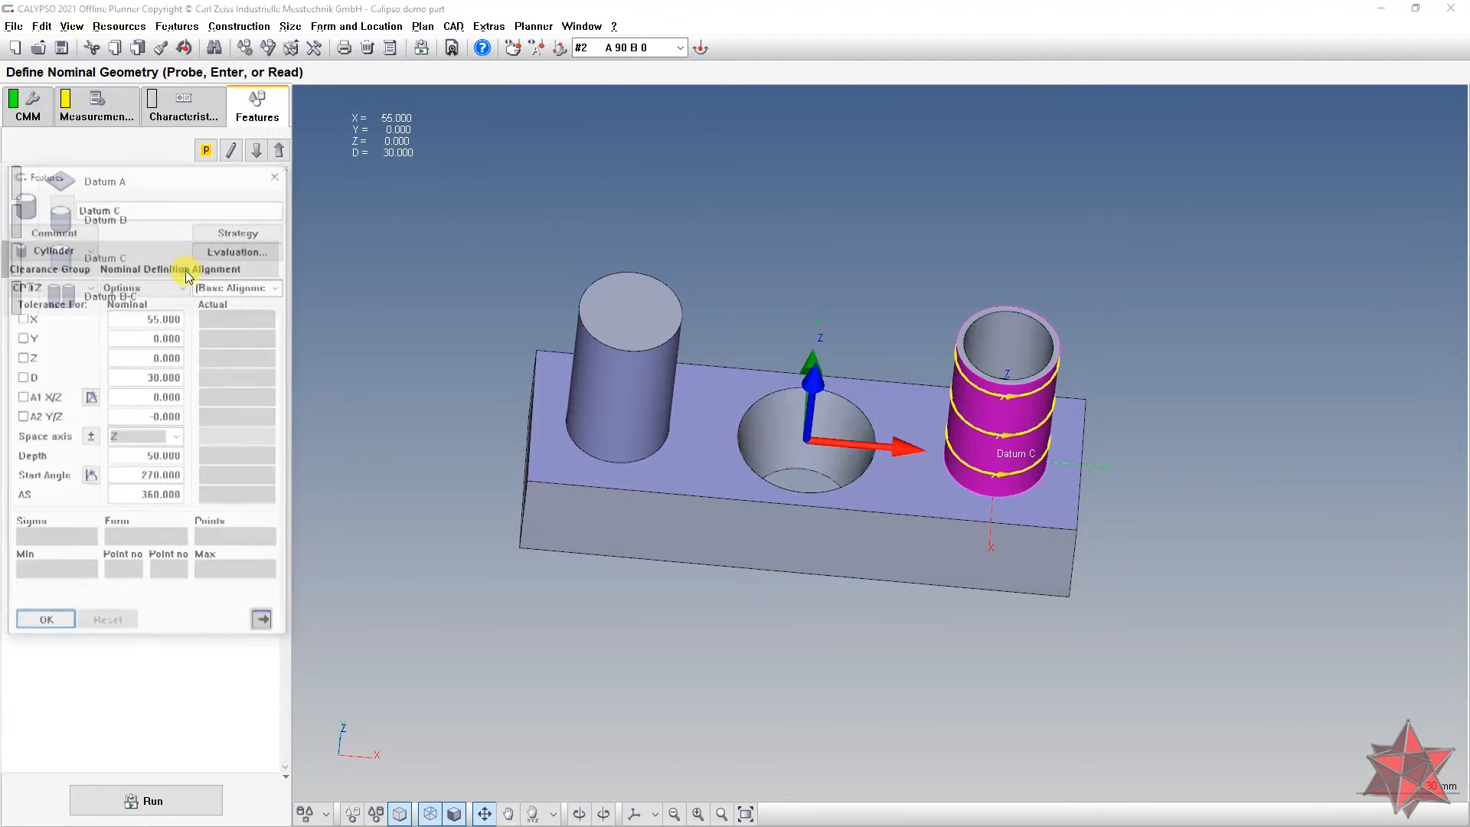
{"action": "left_click", "coordinate": [21, 378]}
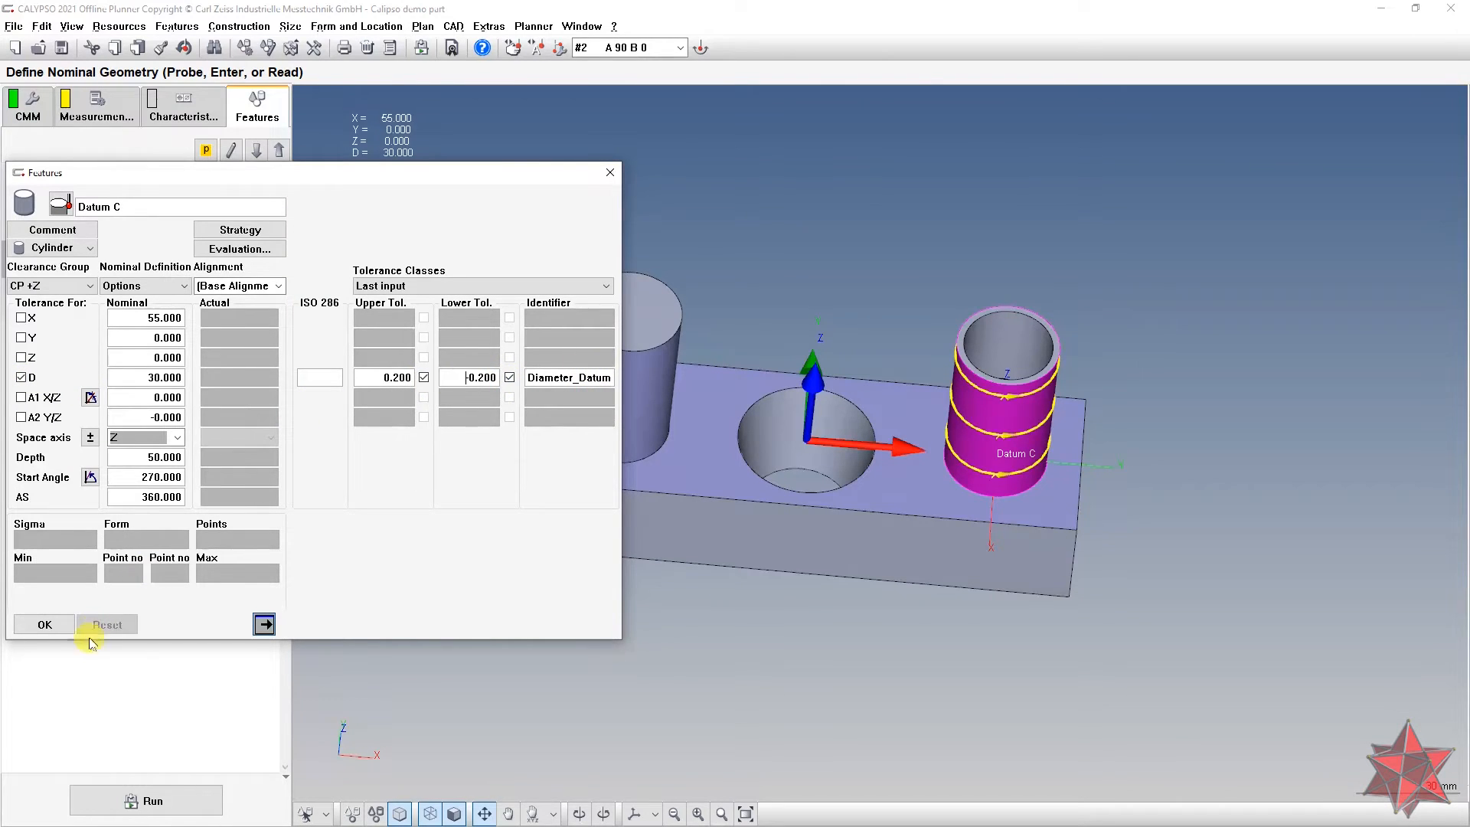
{"action": "left_click", "coordinate": [44, 624]}
{"action": "left_click", "coordinate": [192, 116]}
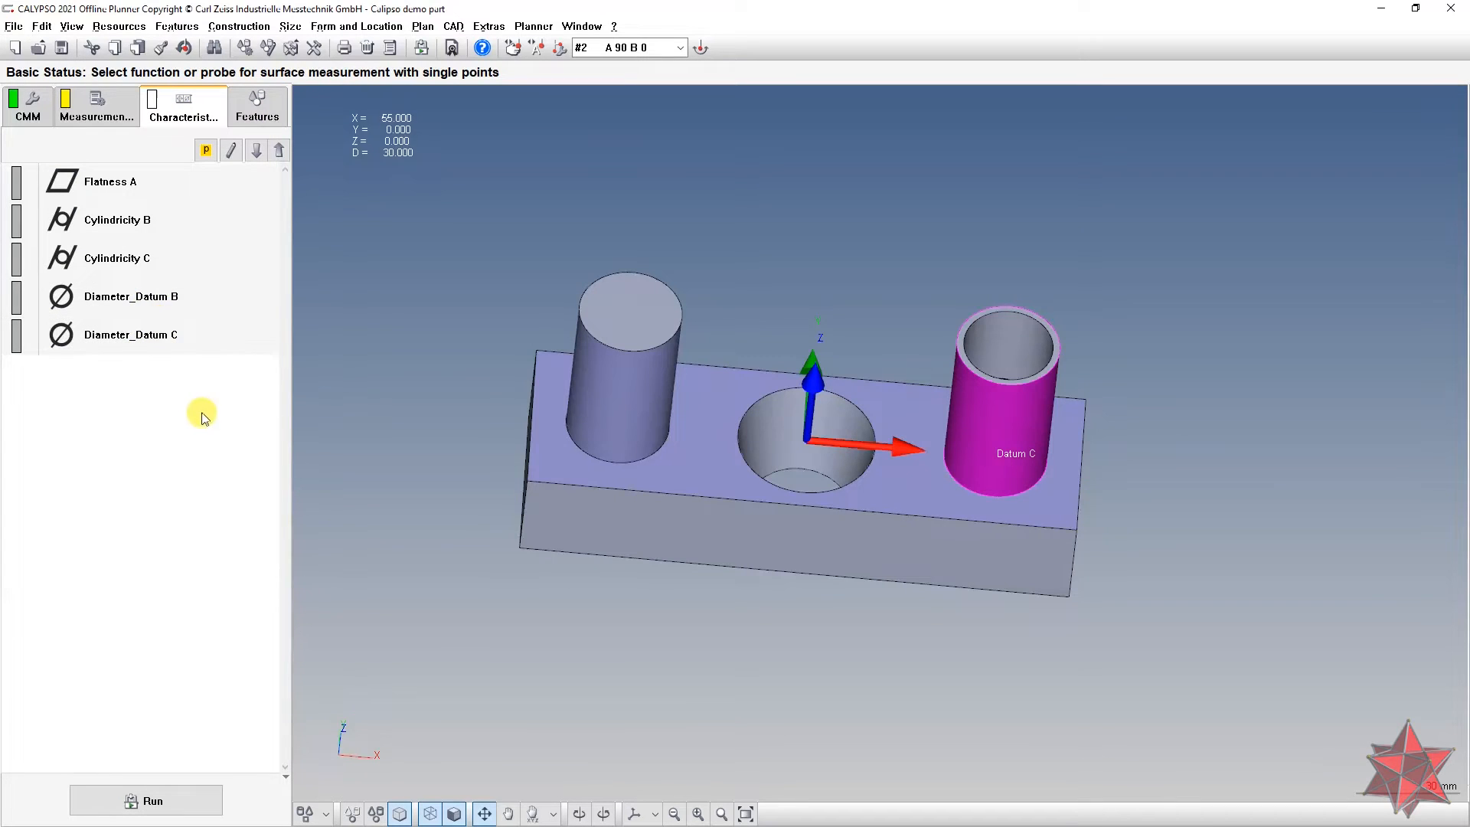
{"action": "mouse_move", "coordinate": [522, 330]}
{"action": "left_mouse_down"}
{"action": "mouse_move", "coordinate": [546, 324]}
{"action": "mouse_move", "coordinate": [521, 324]}
{"action": "left_mouse_up"}
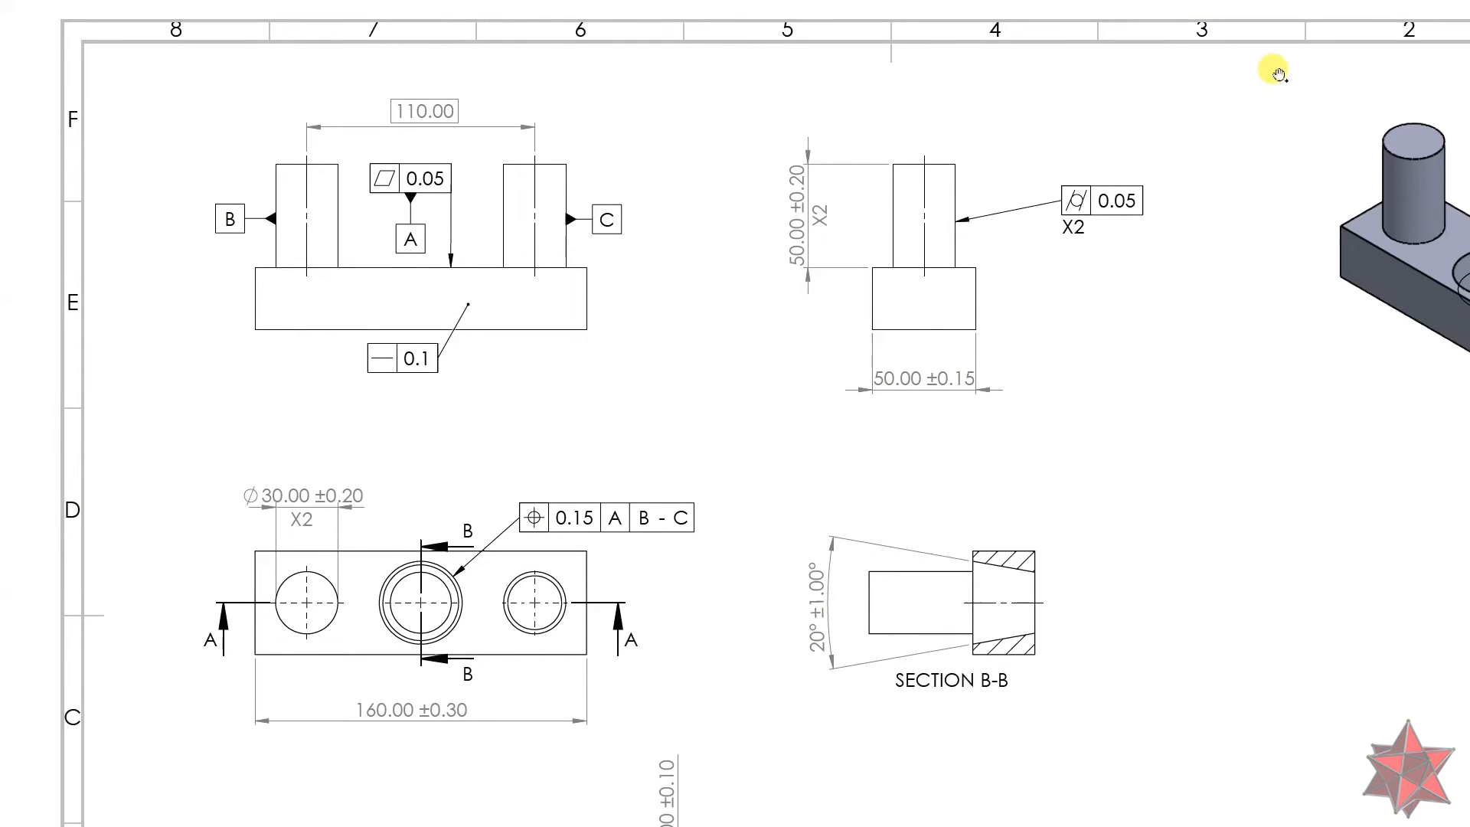
{"action": "key", "text": "alt+Tab"}
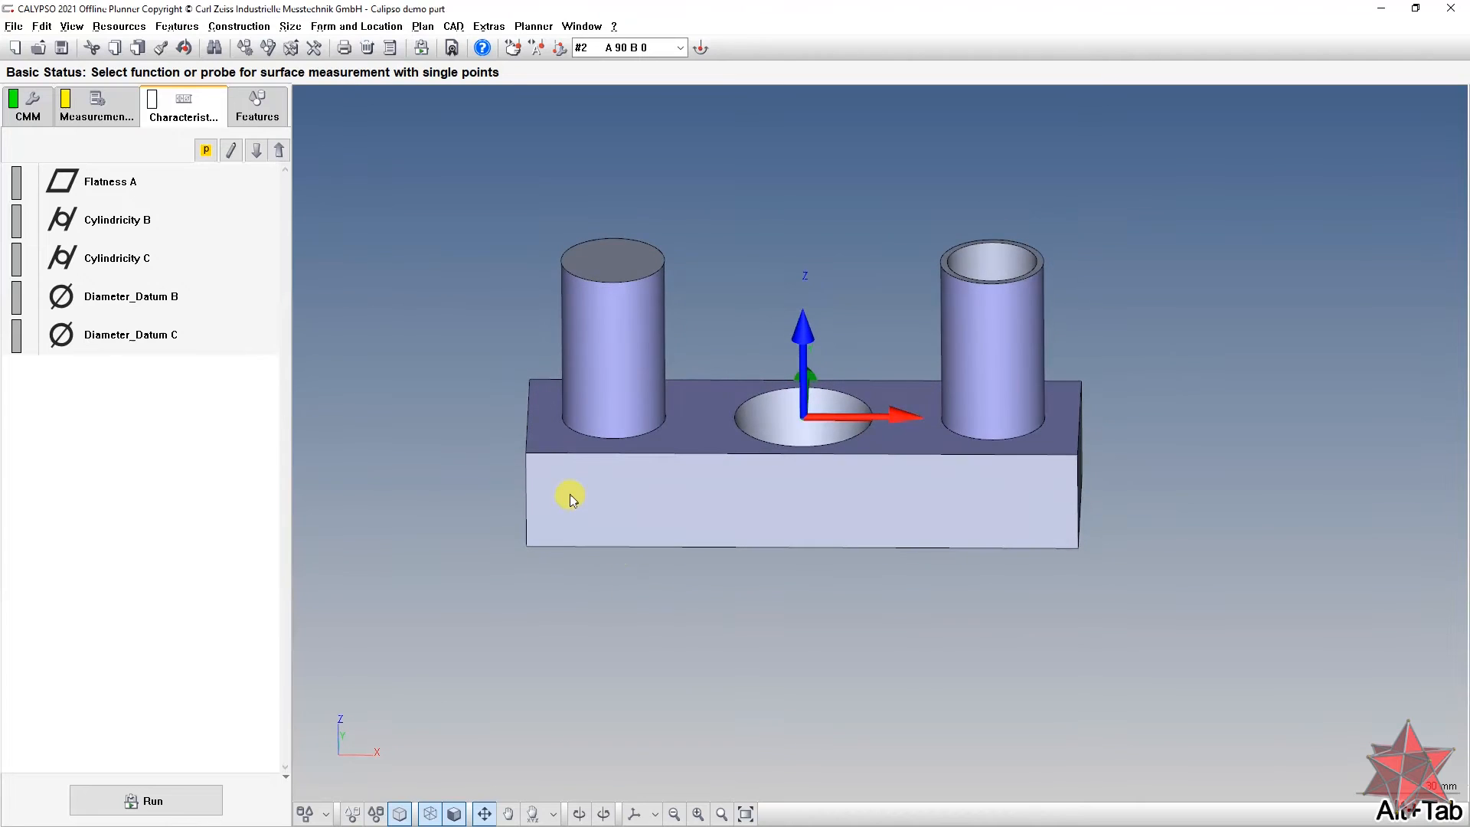
Step: Define a line on a plane running from the left to the right end of the block's front face
{"action": "left_click", "coordinate": [327, 814]}
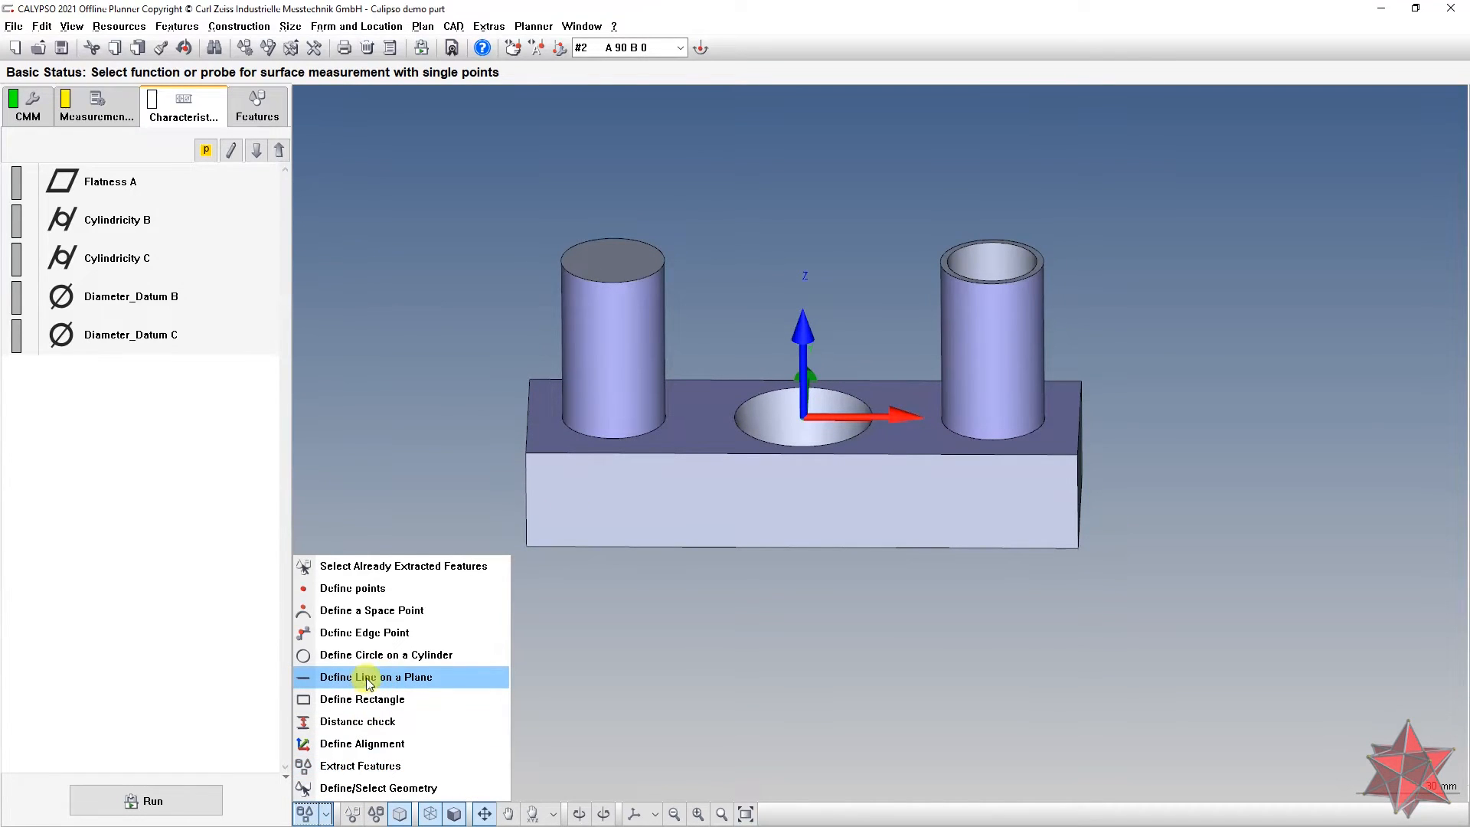
{"action": "left_click", "coordinate": [404, 677]}
{"action": "middle_click_drag", "start_coordinate": [890, 656], "coordinate": [790, 570]}
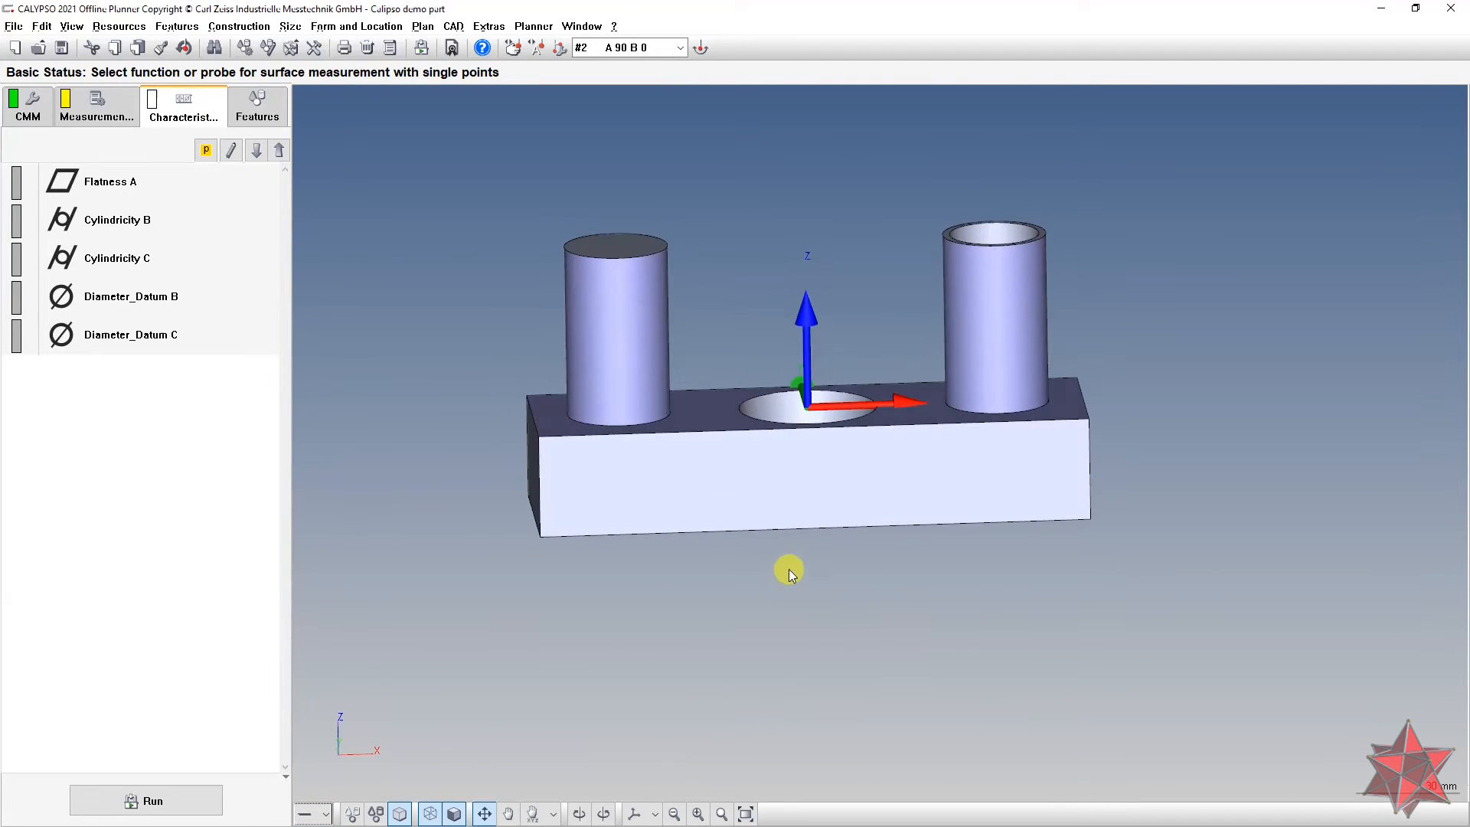
{"action": "left_click", "coordinate": [575, 487]}
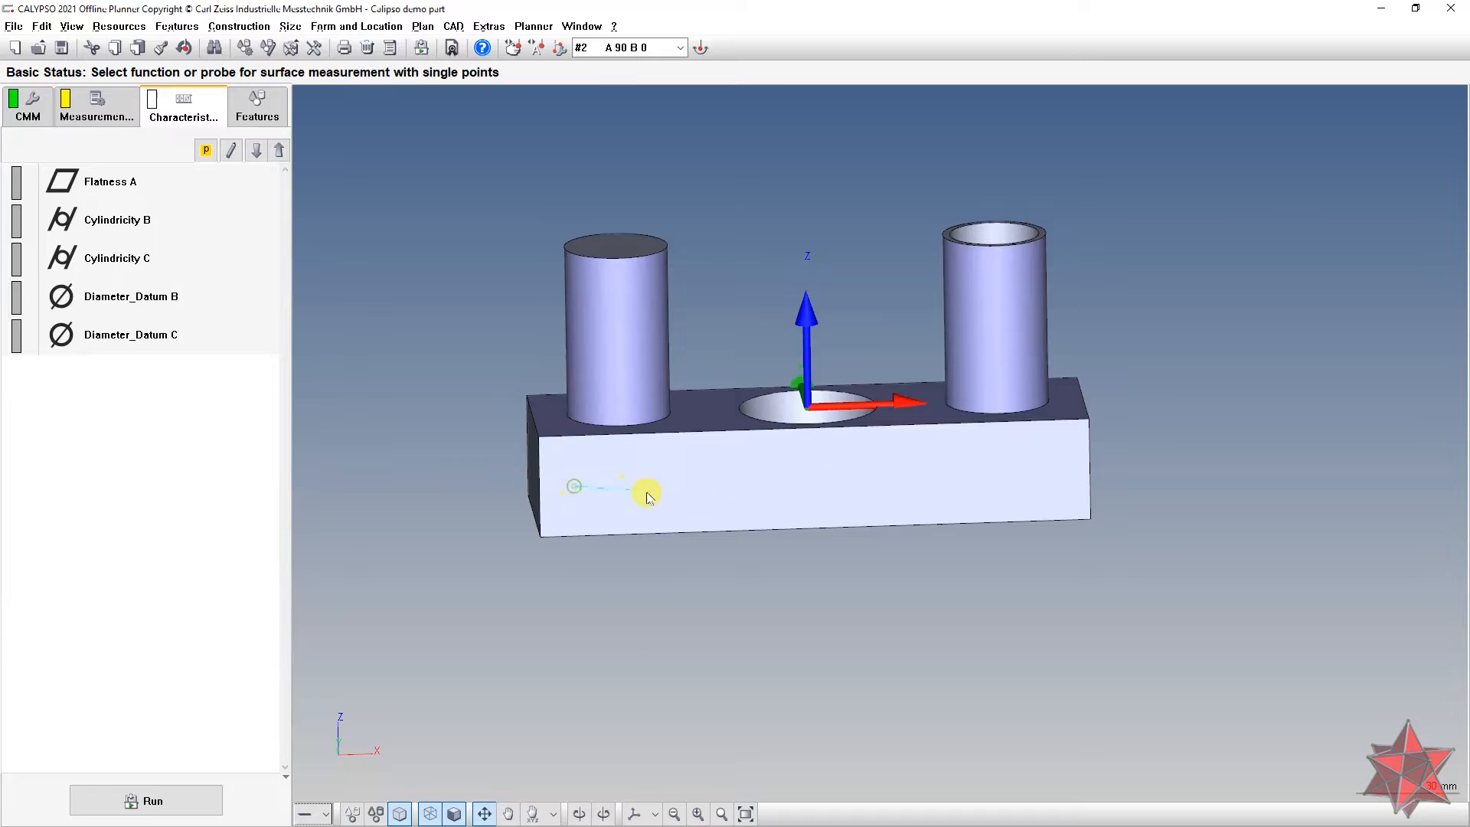
{"action": "left_click", "coordinate": [1049, 477]}
{"action": "middle_click_drag", "start_coordinate": [974, 568], "coordinate": [985, 502]}
{"action": "key", "text": "alt+Tab"}
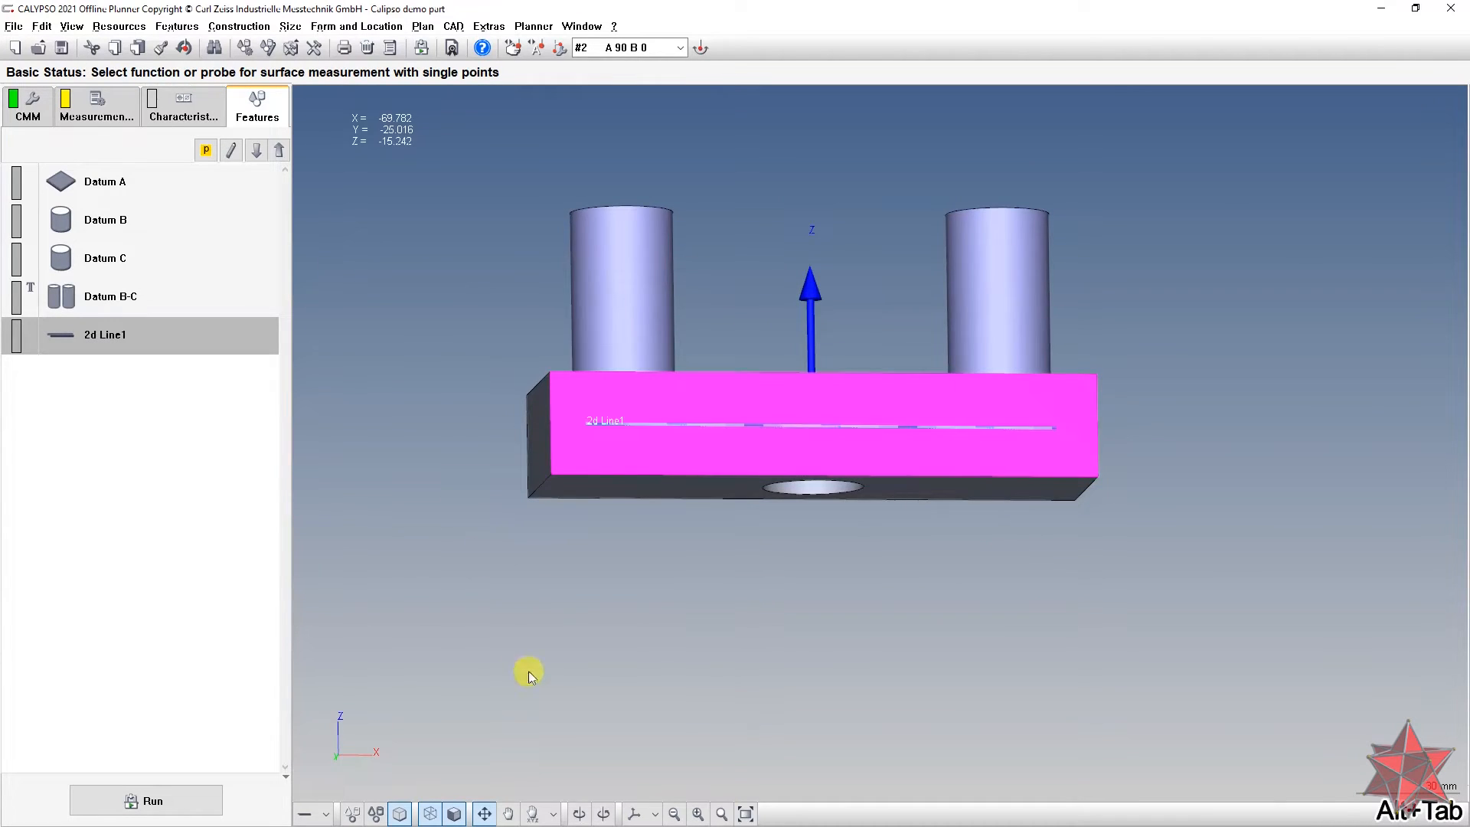
{"action": "middle_click_drag", "start_coordinate": [588, 563], "coordinate": [601, 580]}
Step: Choose distance checking from the geometry definition options
{"action": "left_click", "coordinate": [302, 814]}
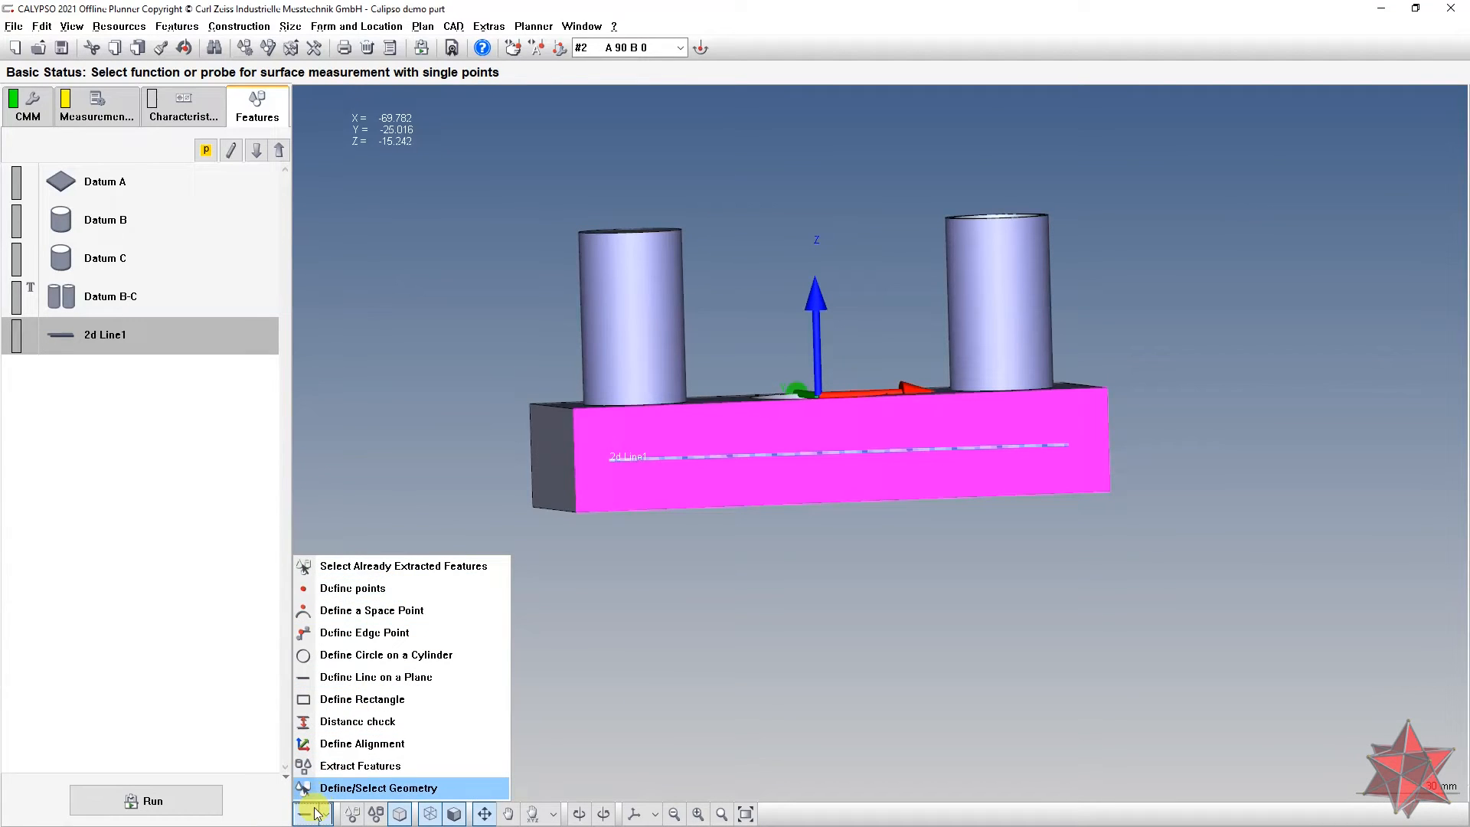
{"action": "left_click", "coordinate": [316, 814]}
{"action": "left_click", "coordinate": [326, 815]}
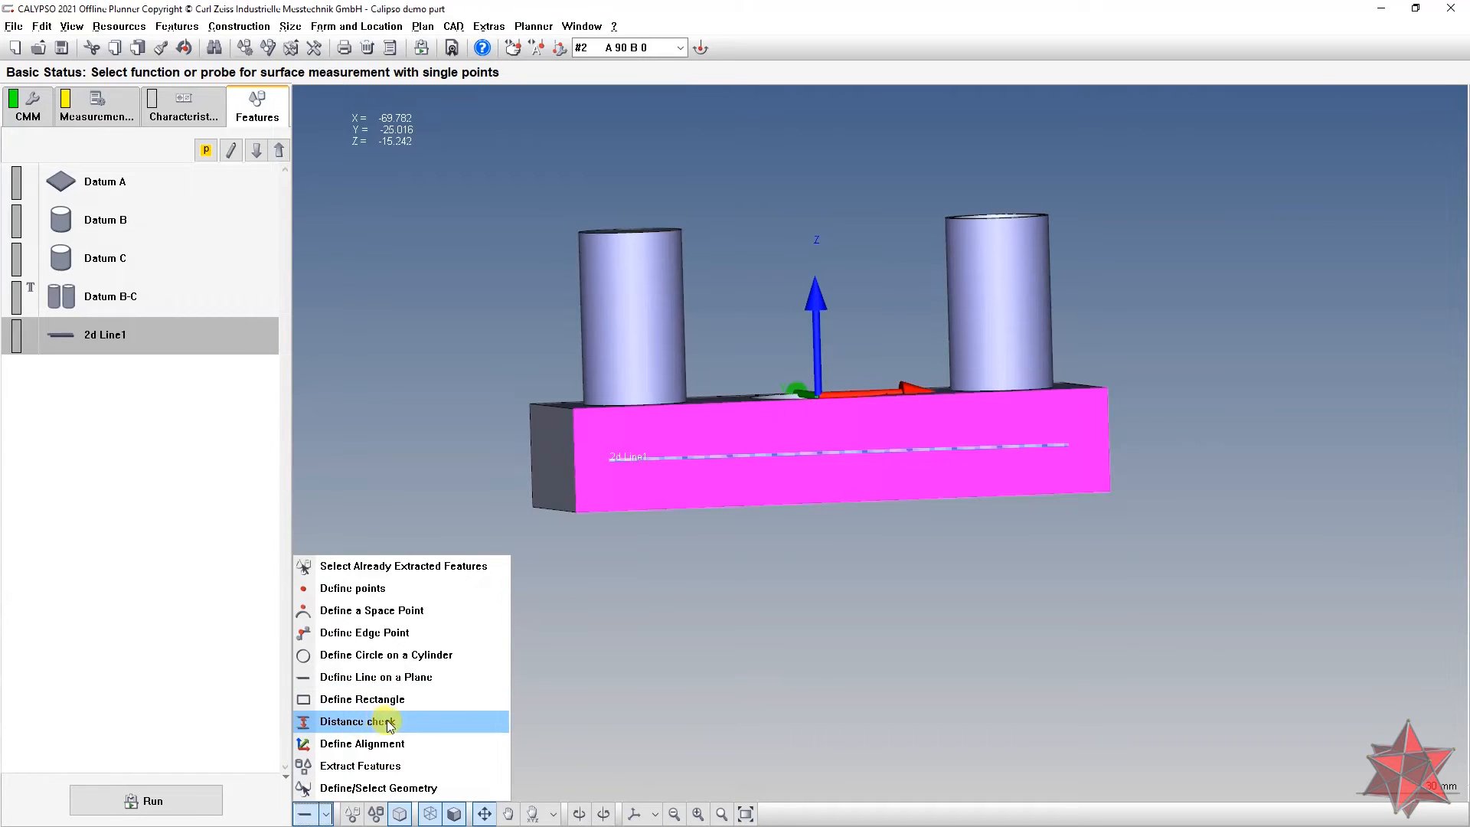
{"action": "left_click", "coordinate": [357, 722]}
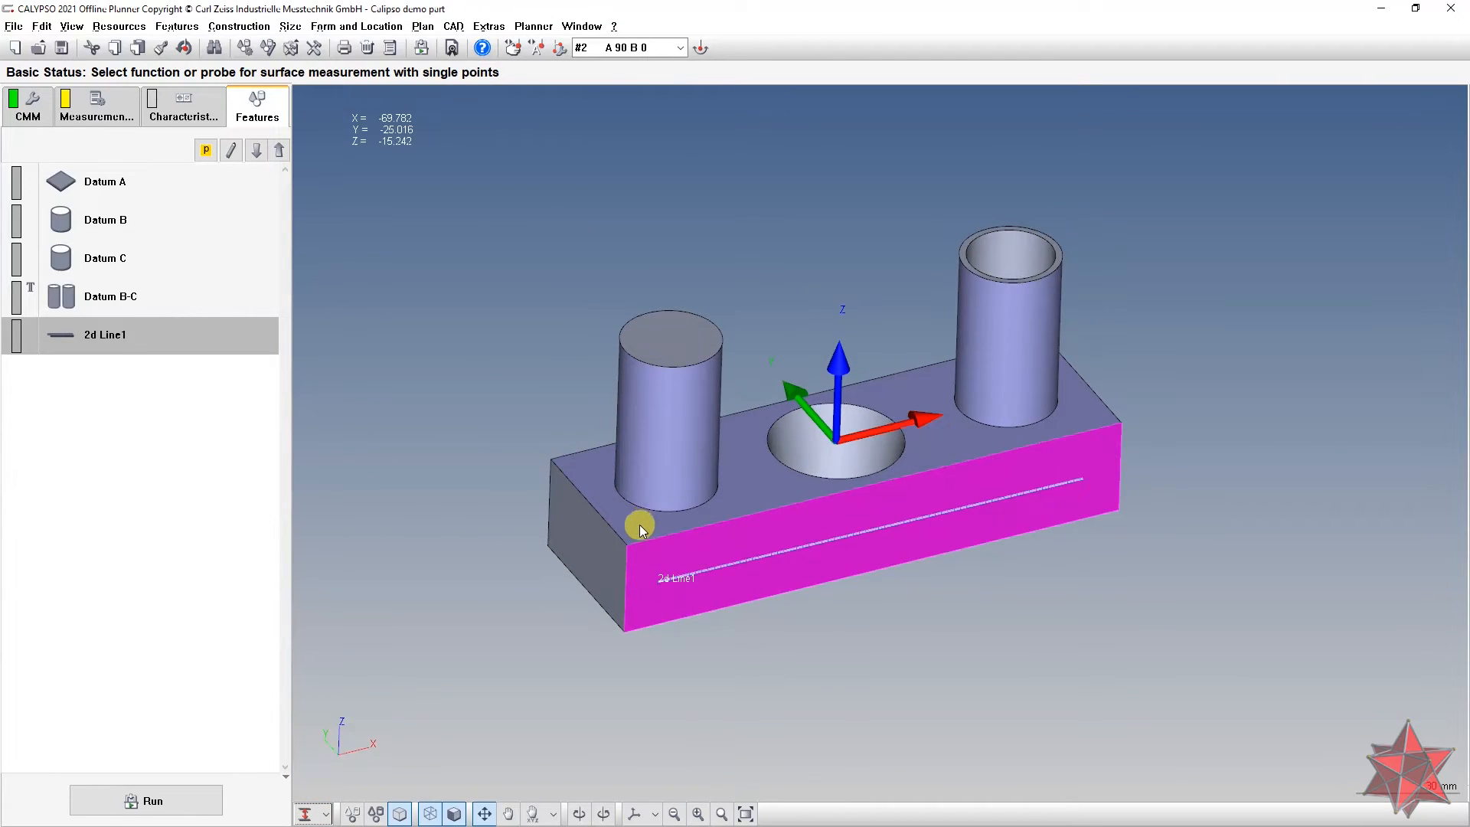
Step: Pick a point on the block's top edge, creating 3d Polar Distance1, and inspect its settings
{"action": "left_click", "coordinate": [641, 525]}
{"action": "mouse_move", "coordinate": [701, 623]}
{"action": "middle_mouse_down"}
{"action": "mouse_move", "coordinate": [710, 550]}
{"action": "mouse_move", "coordinate": [654, 394]}
{"action": "mouse_move", "coordinate": [662, 519]}
{"action": "middle_mouse_up"}
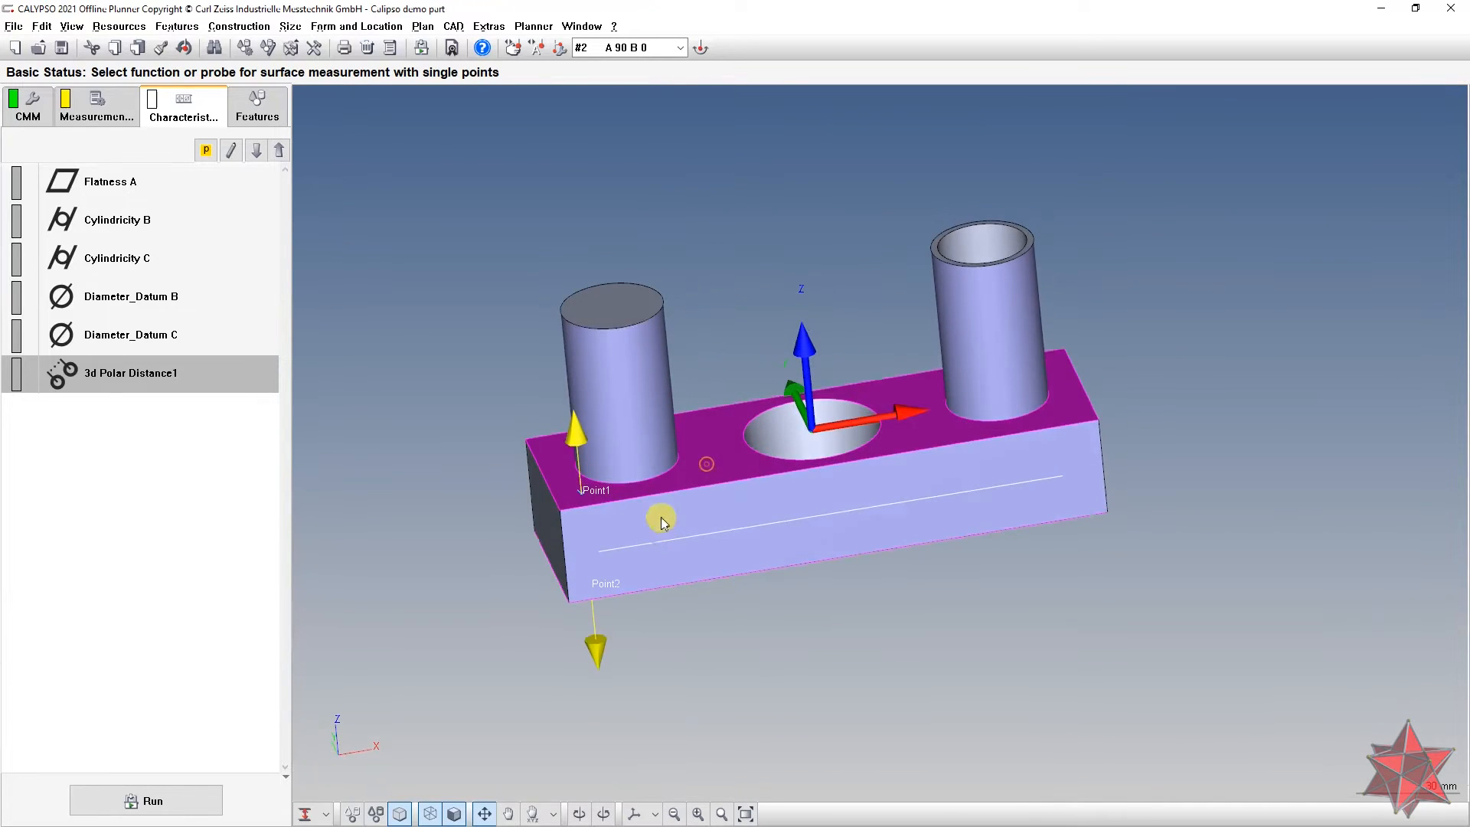
{"action": "middle_click_drag", "start_coordinate": [581, 490], "coordinate": [668, 423]}
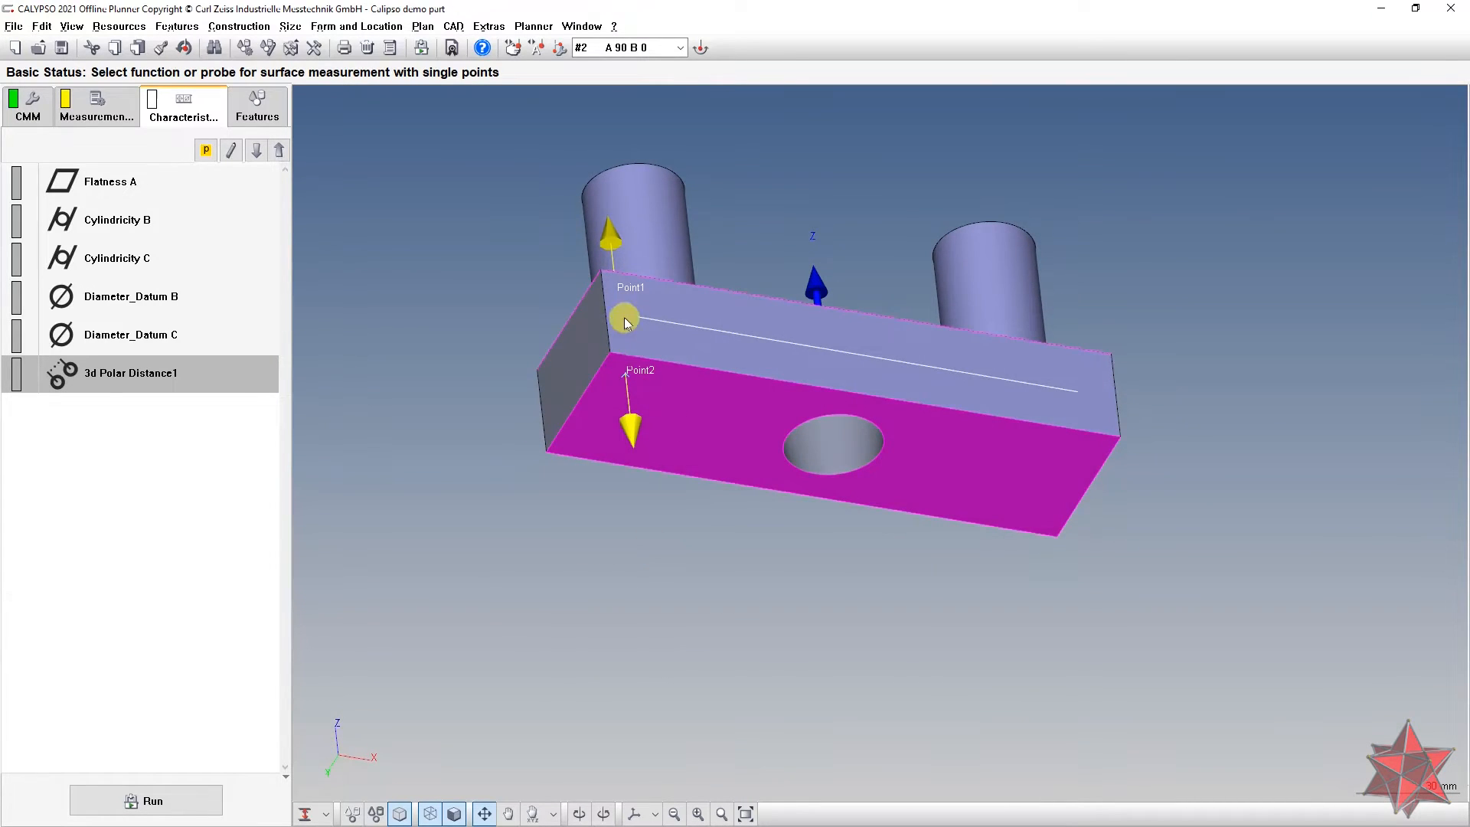
{"action": "middle_click_drag", "start_coordinate": [611, 283], "coordinate": [503, 404]}
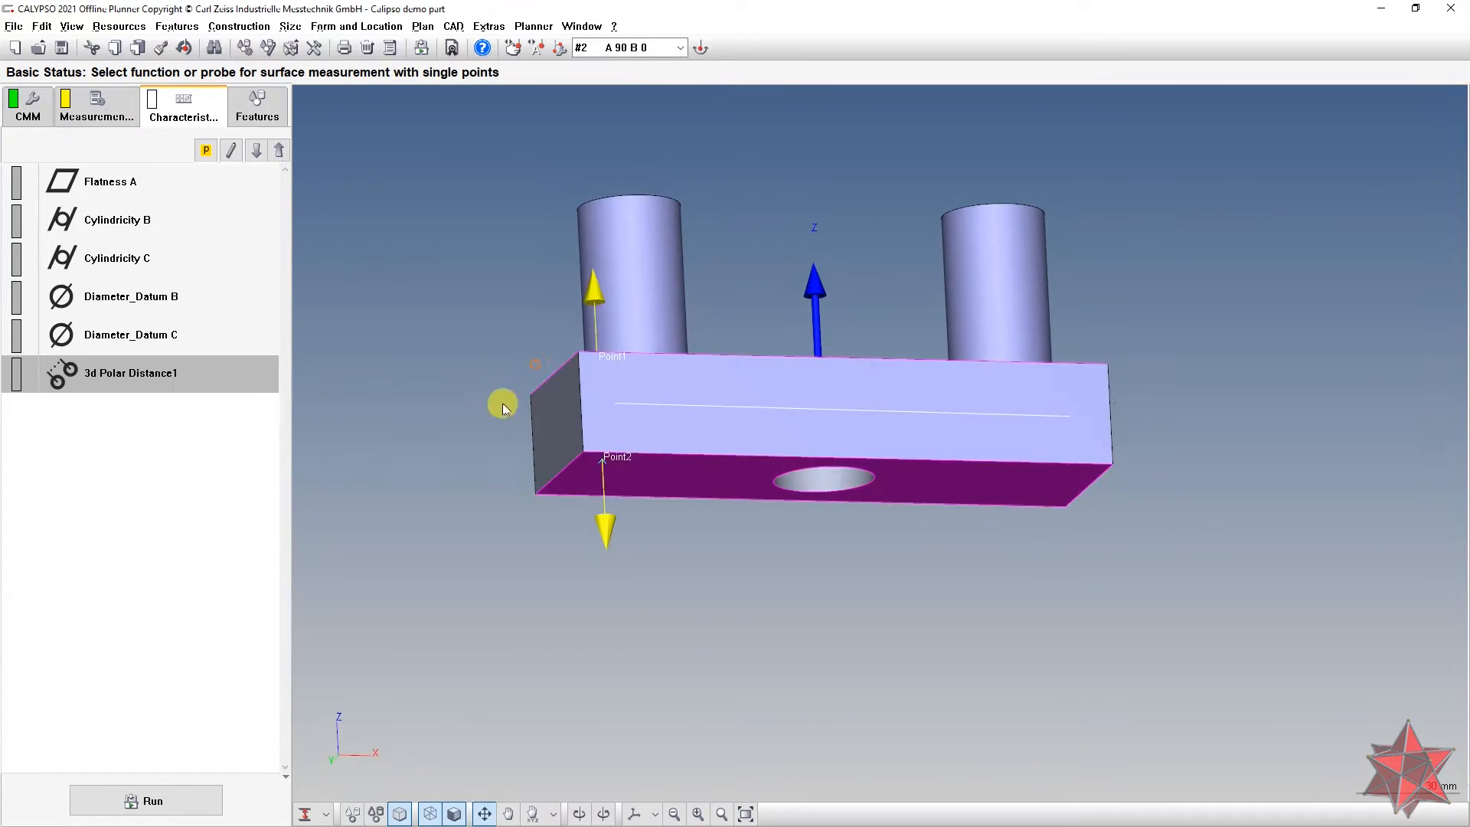
{"action": "double_click", "coordinate": [130, 391]}
{"action": "middle_click_drag", "start_coordinate": [608, 430], "coordinate": [551, 463]}
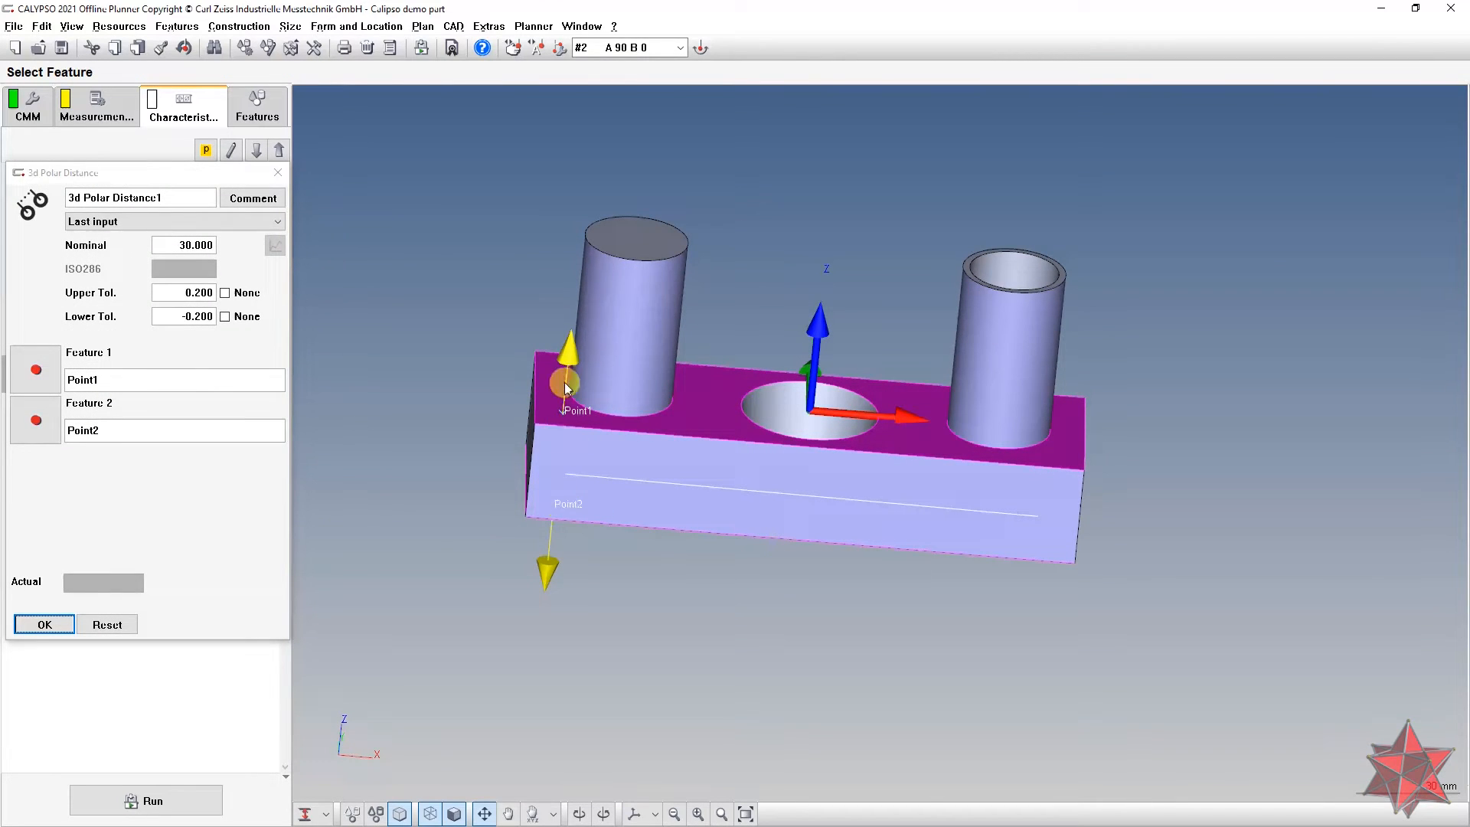
{"action": "middle_click_drag", "start_coordinate": [437, 370], "coordinate": [652, 554]}
Step: Delete the 3d Polar Distance1 characteristic, then select and delete the leftover Point1 and Point2
{"action": "left_click", "coordinate": [278, 173]}
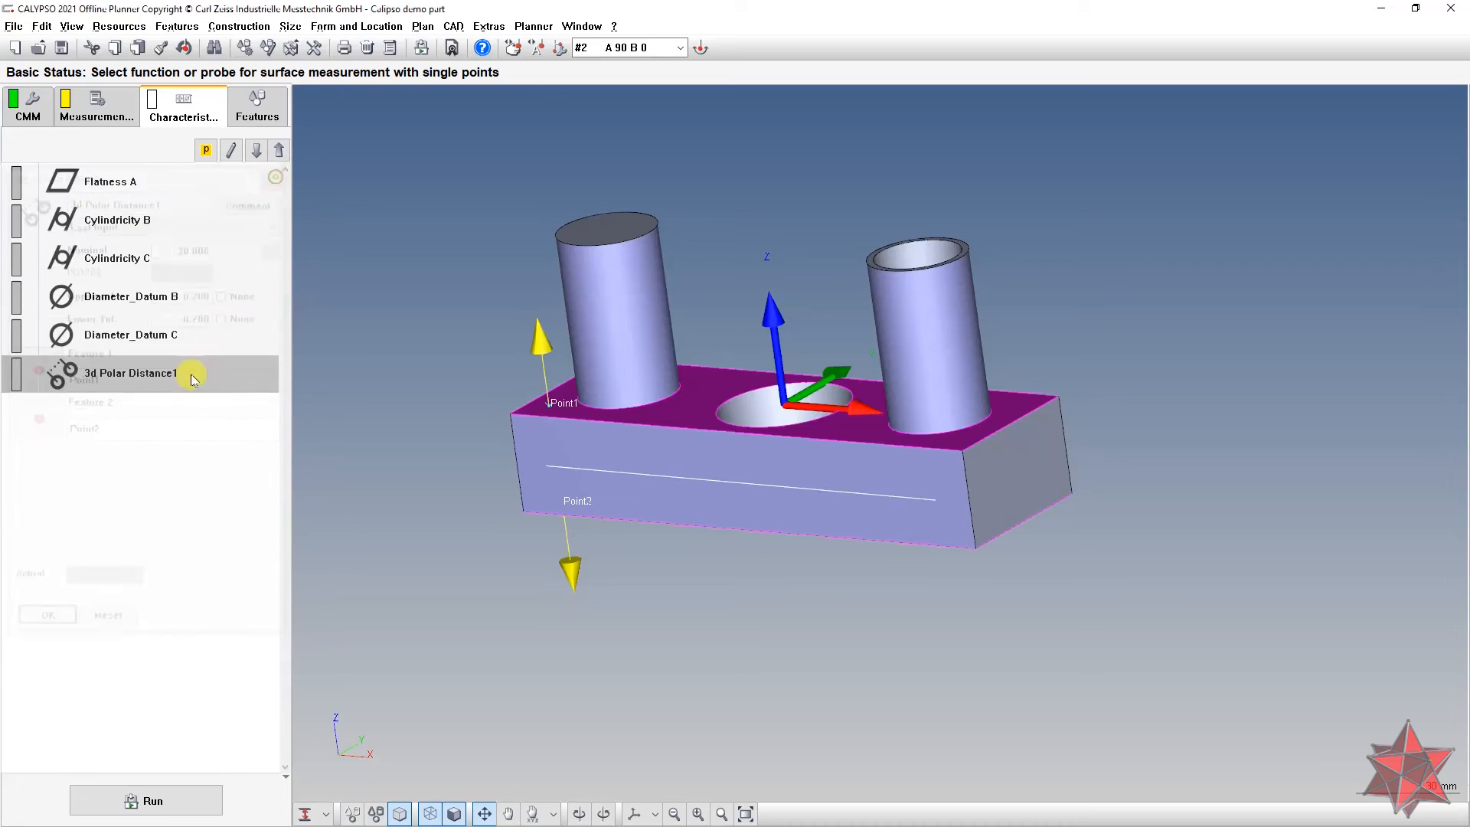
{"action": "key", "text": "Delete"}
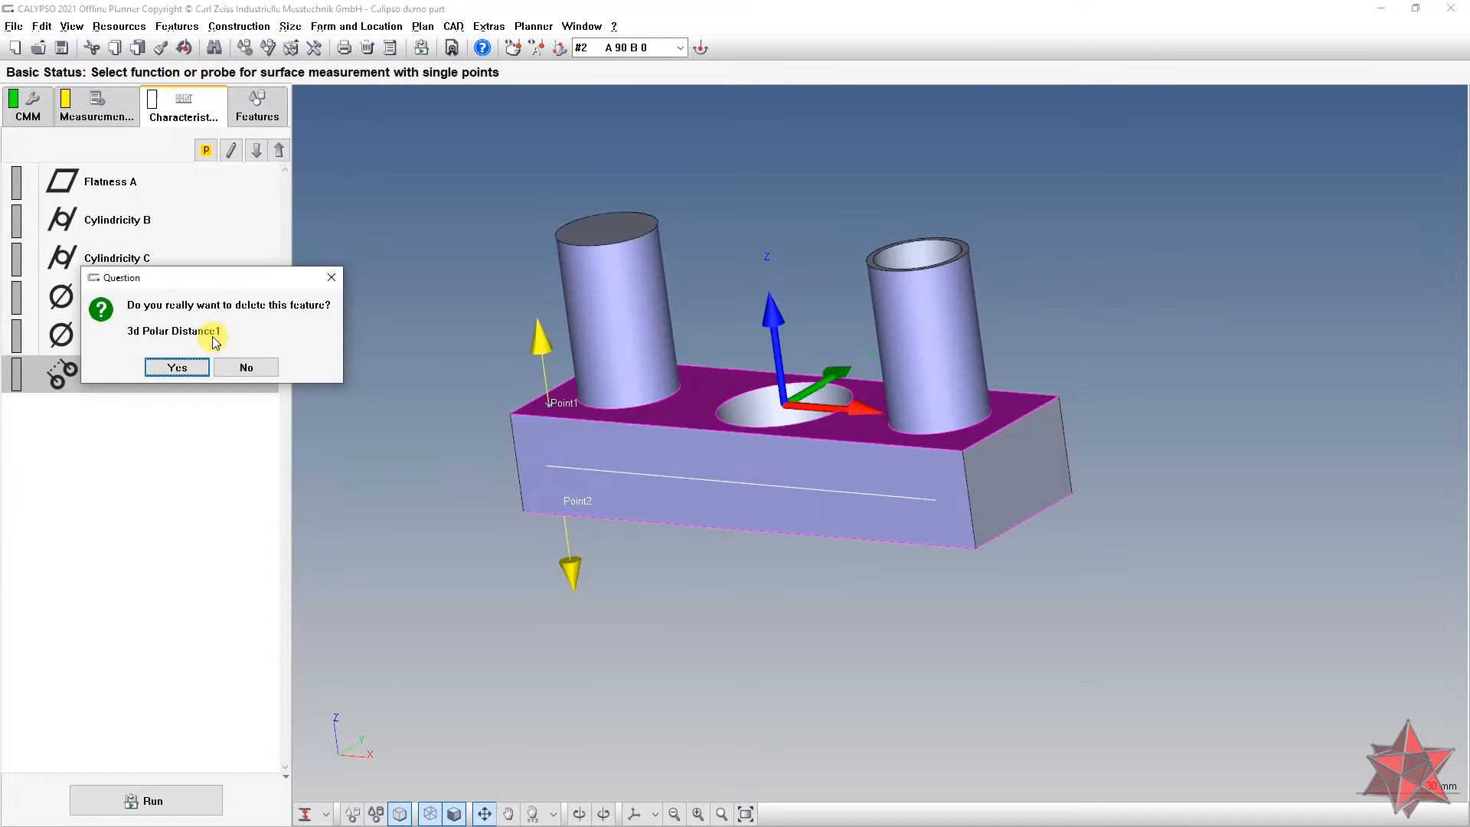
{"action": "left_click", "coordinate": [180, 367]}
{"action": "left_click", "coordinate": [257, 108]}
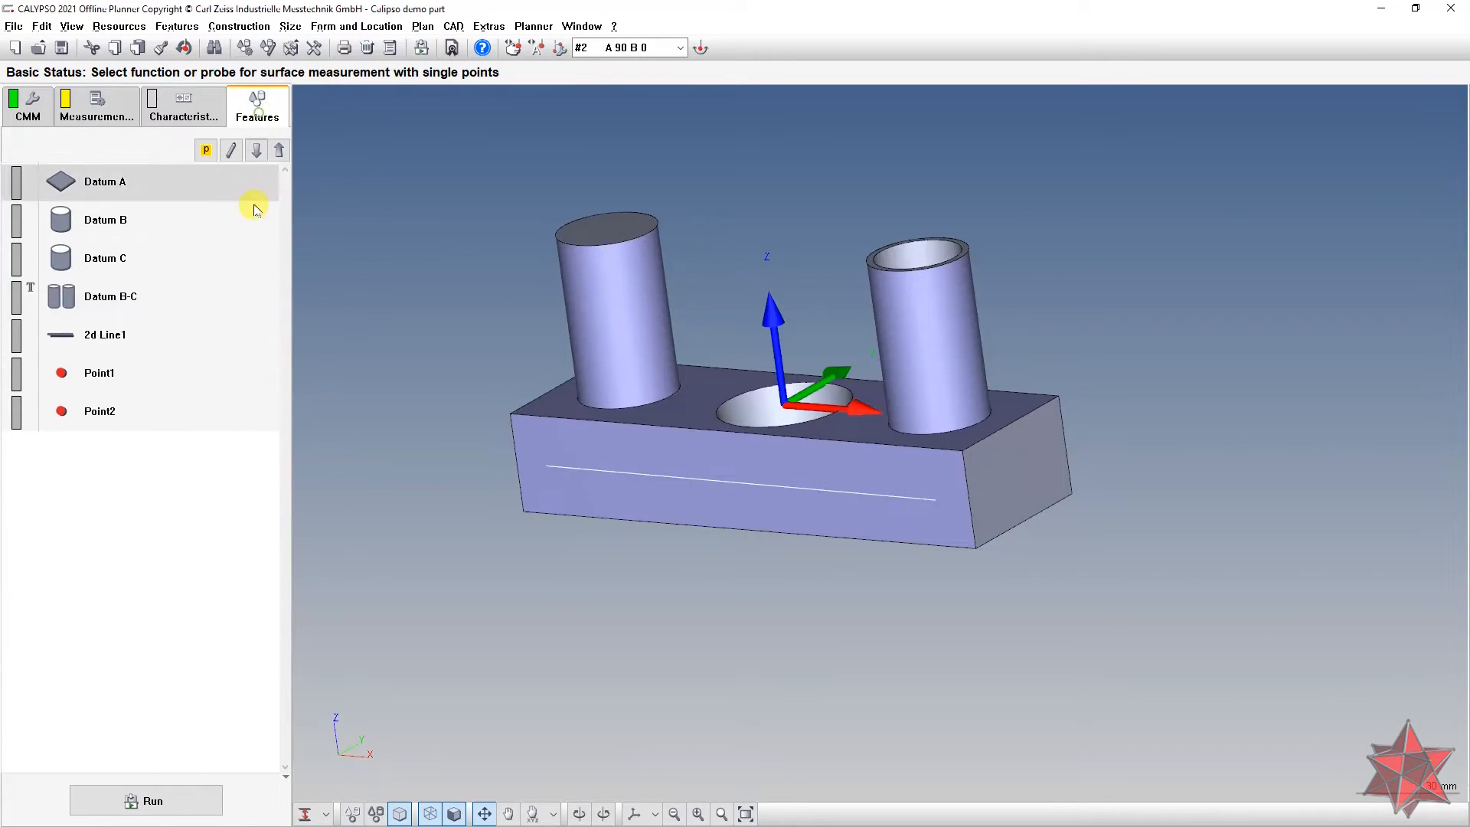
{"action": "left_click", "coordinate": [181, 368]}
{"action": "left_click", "coordinate": [157, 412], "text": "ctrl"}
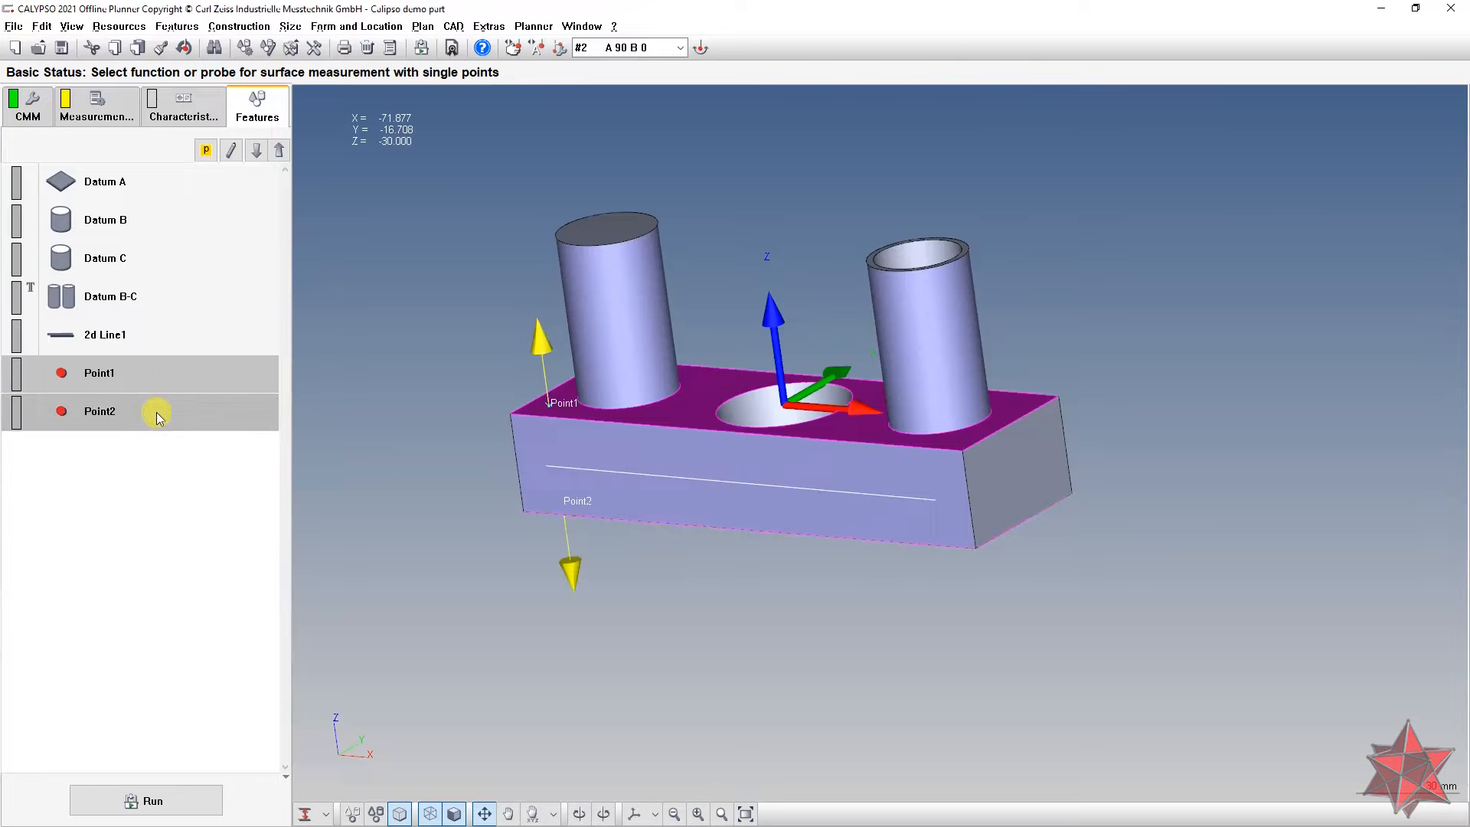
{"action": "key", "text": "Delete"}
Step: Confirm deleting the points, then set 2d Line1's A2 Z/X to 0 and Z to -15
{"action": "left_click", "coordinate": [126, 429]}
{"action": "middle_click_drag", "start_coordinate": [625, 488], "coordinate": [674, 461]}
{"action": "double_click", "coordinate": [171, 331]}
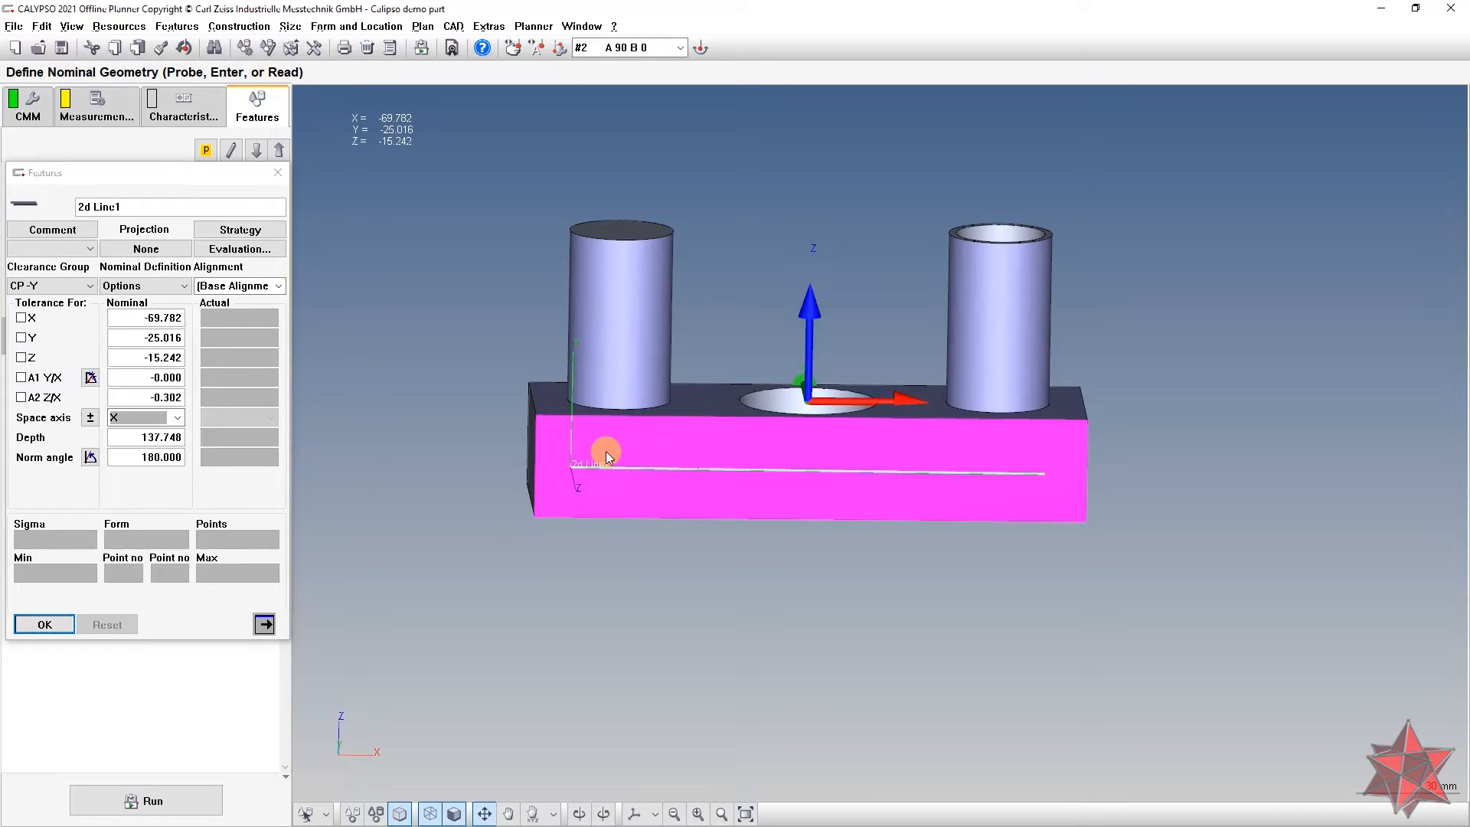
{"action": "double_click", "coordinate": [133, 397]}
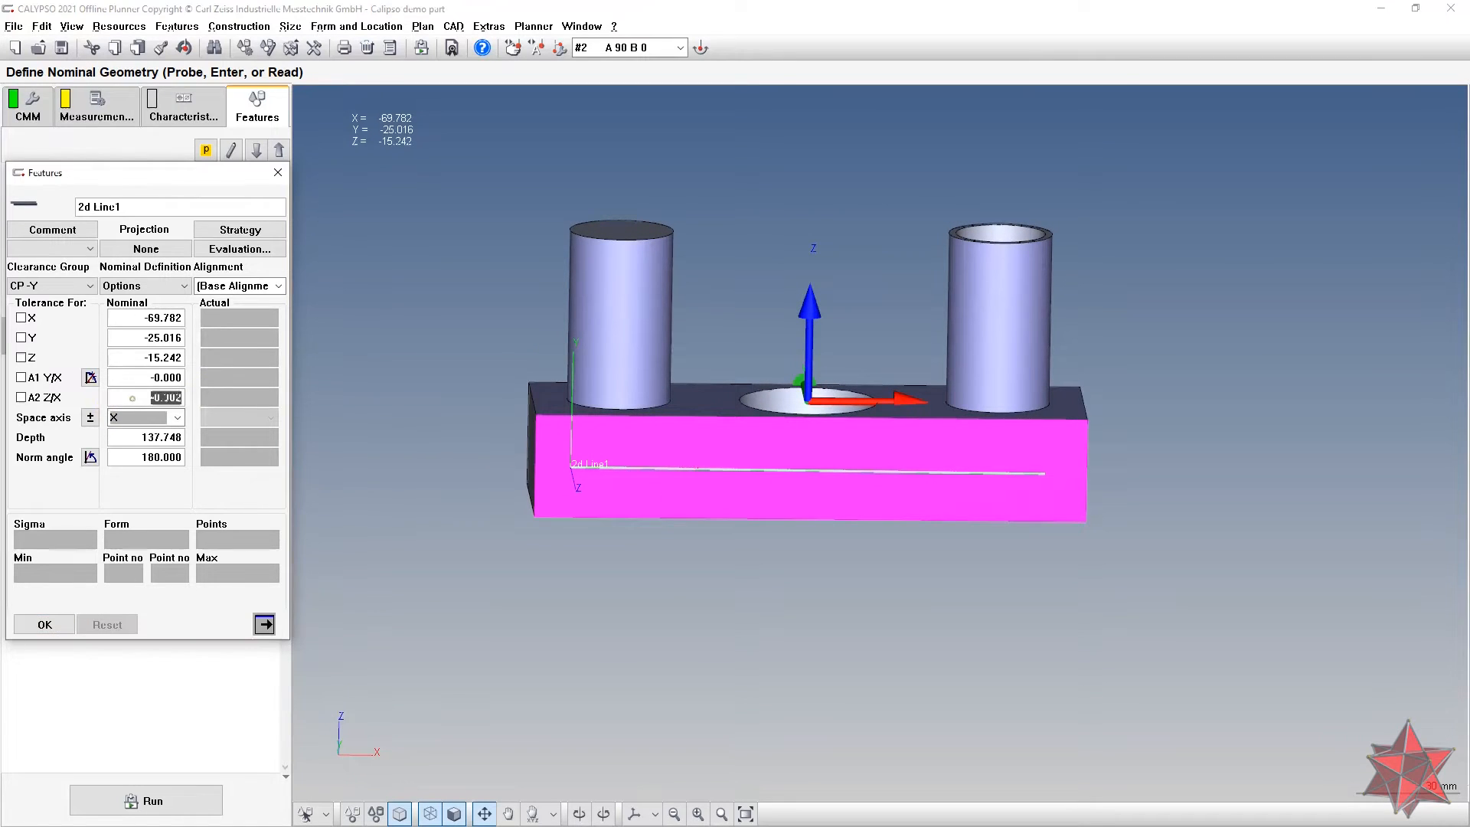
{"action": "type", "text": "0"}
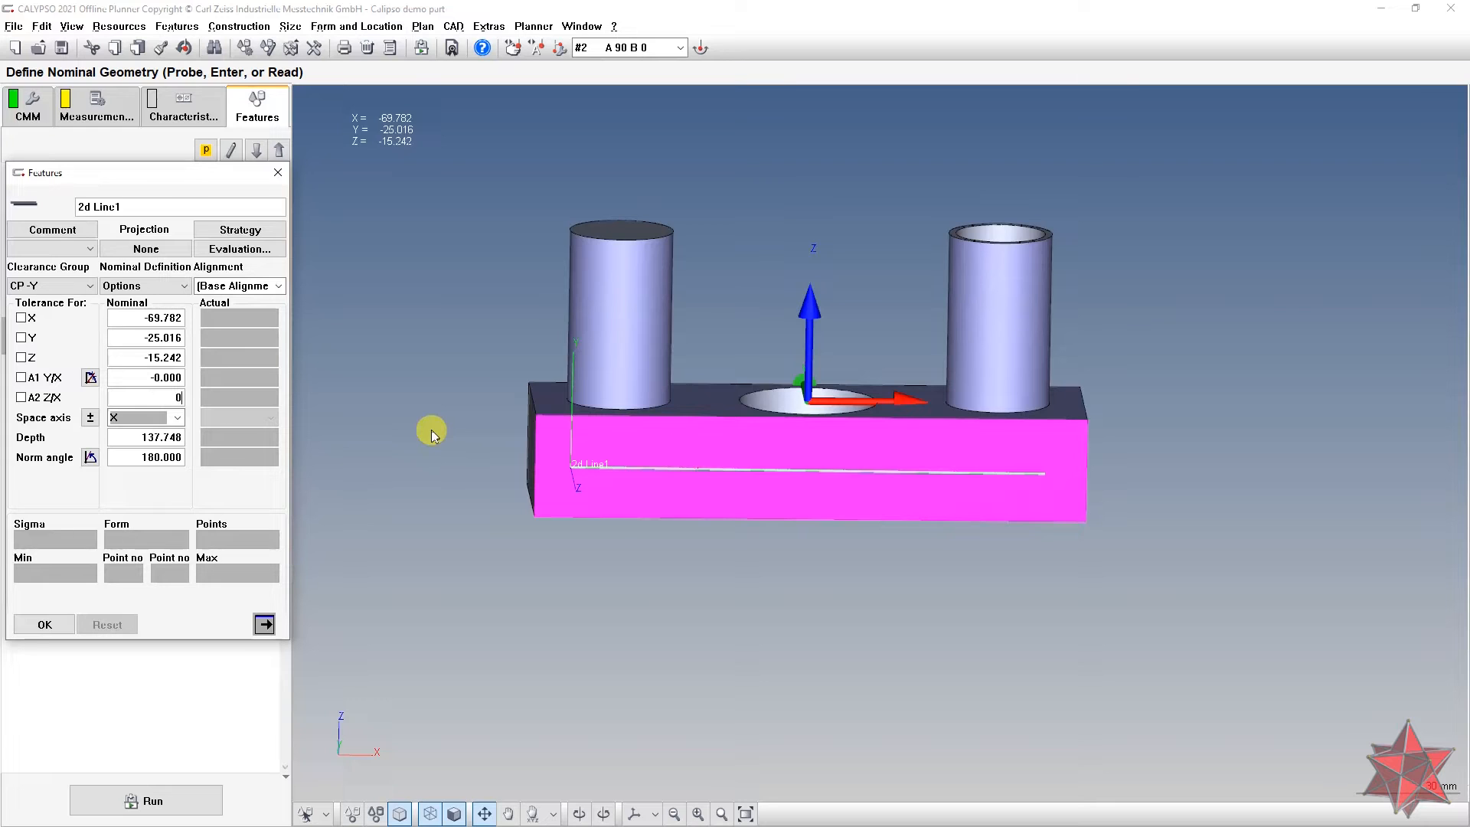
{"action": "left_click", "coordinate": [139, 373]}
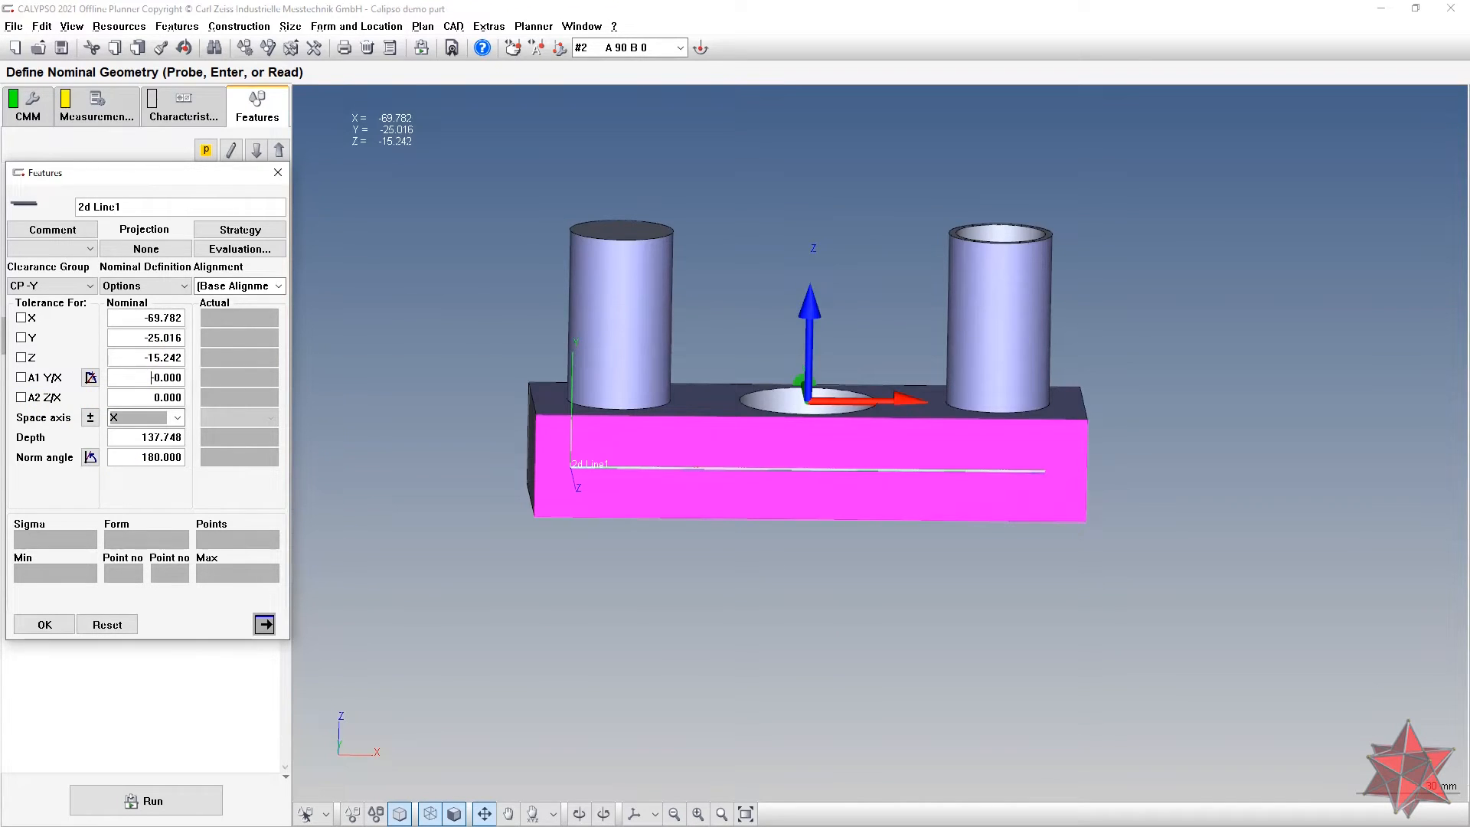
{"action": "key", "text": "BackSpace"}
{"action": "left_click", "coordinate": [156, 335]}
Step: Set 2d Line1's depth nominal to 140
{"action": "mouse_move", "coordinate": [654, 467]}
{"action": "left_mouse_down"}
{"action": "mouse_move", "coordinate": [649, 509]}
{"action": "mouse_move", "coordinate": [640, 475]}
{"action": "left_mouse_up"}
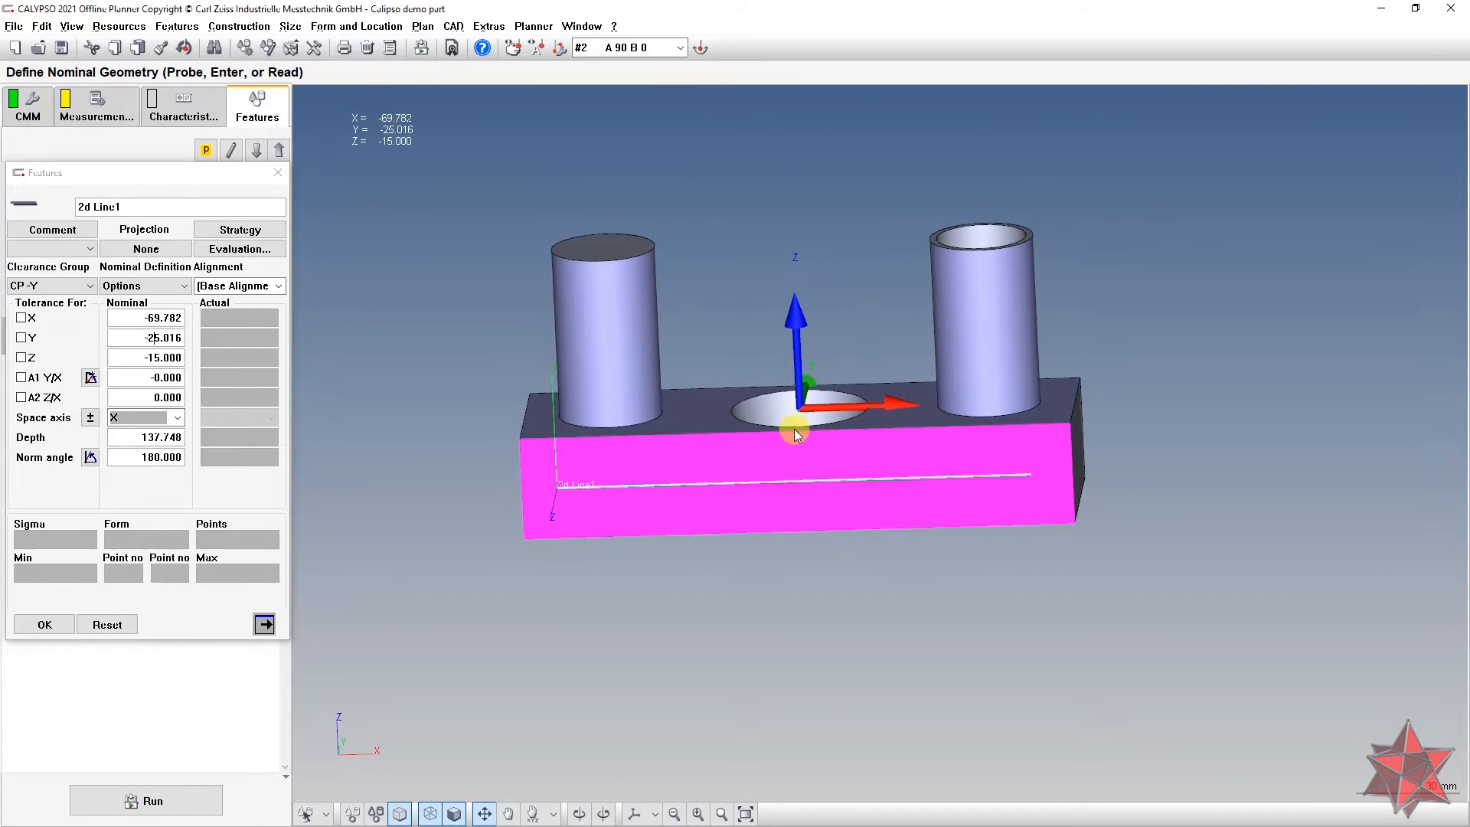
{"action": "left_click_drag", "start_coordinate": [793, 430], "coordinate": [830, 431]}
{"action": "left_click_drag", "start_coordinate": [715, 461], "coordinate": [608, 481]}
{"action": "left_click_drag", "start_coordinate": [1056, 486], "coordinate": [1090, 391]}
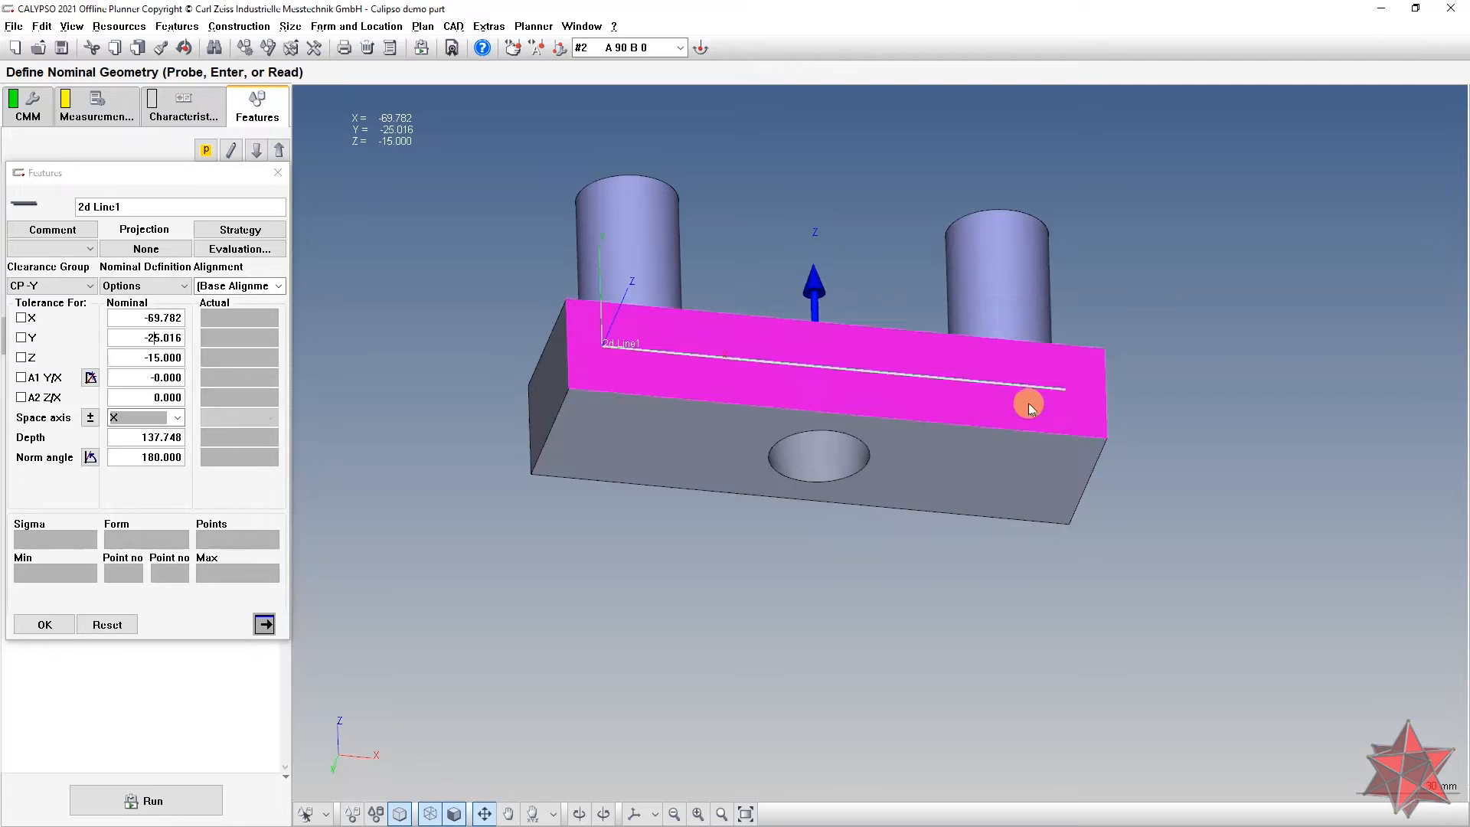
{"action": "left_click", "coordinate": [256, 448]}
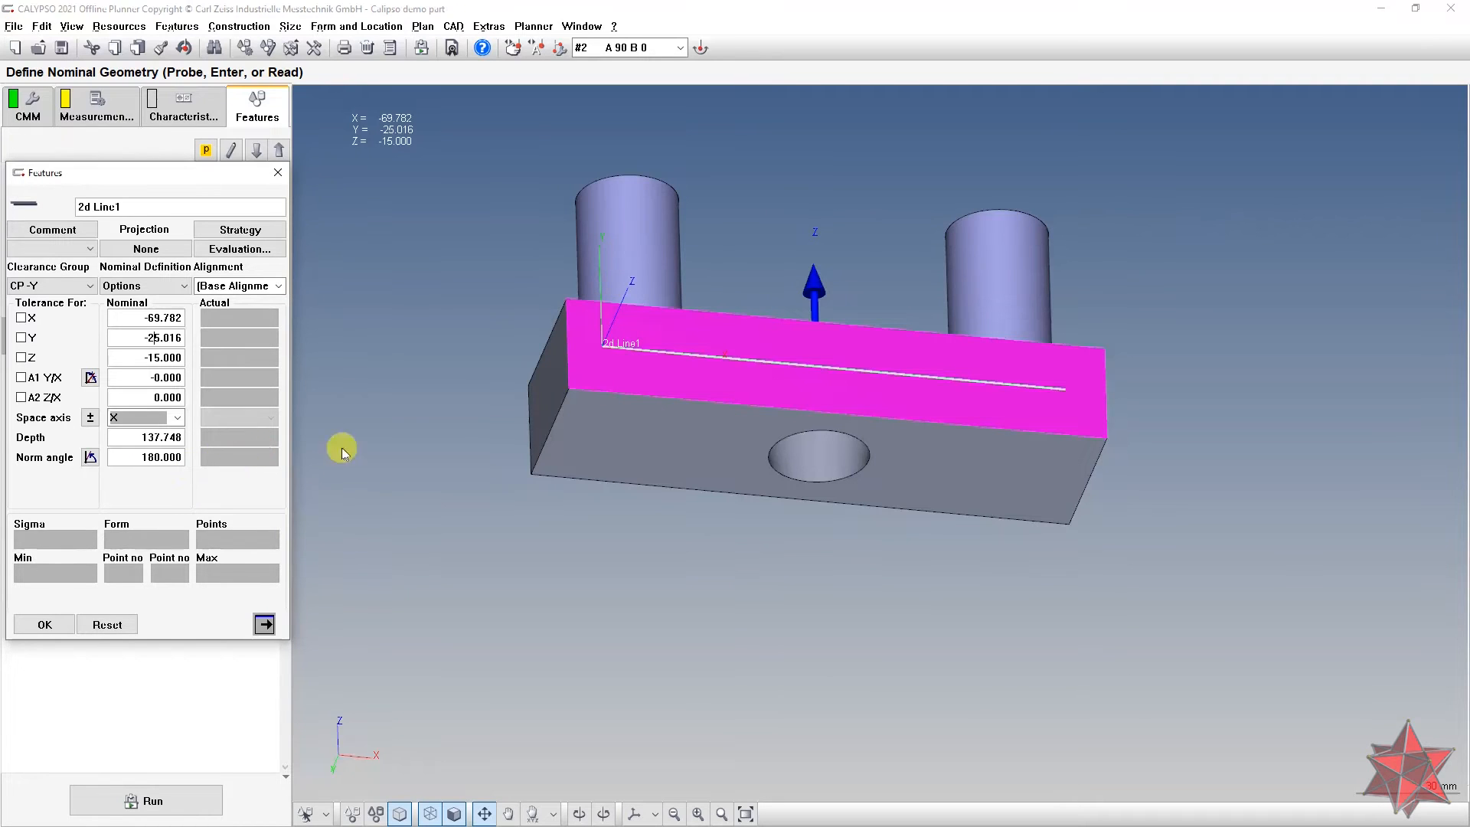
{"action": "left_click_drag", "start_coordinate": [486, 462], "coordinate": [508, 450]}
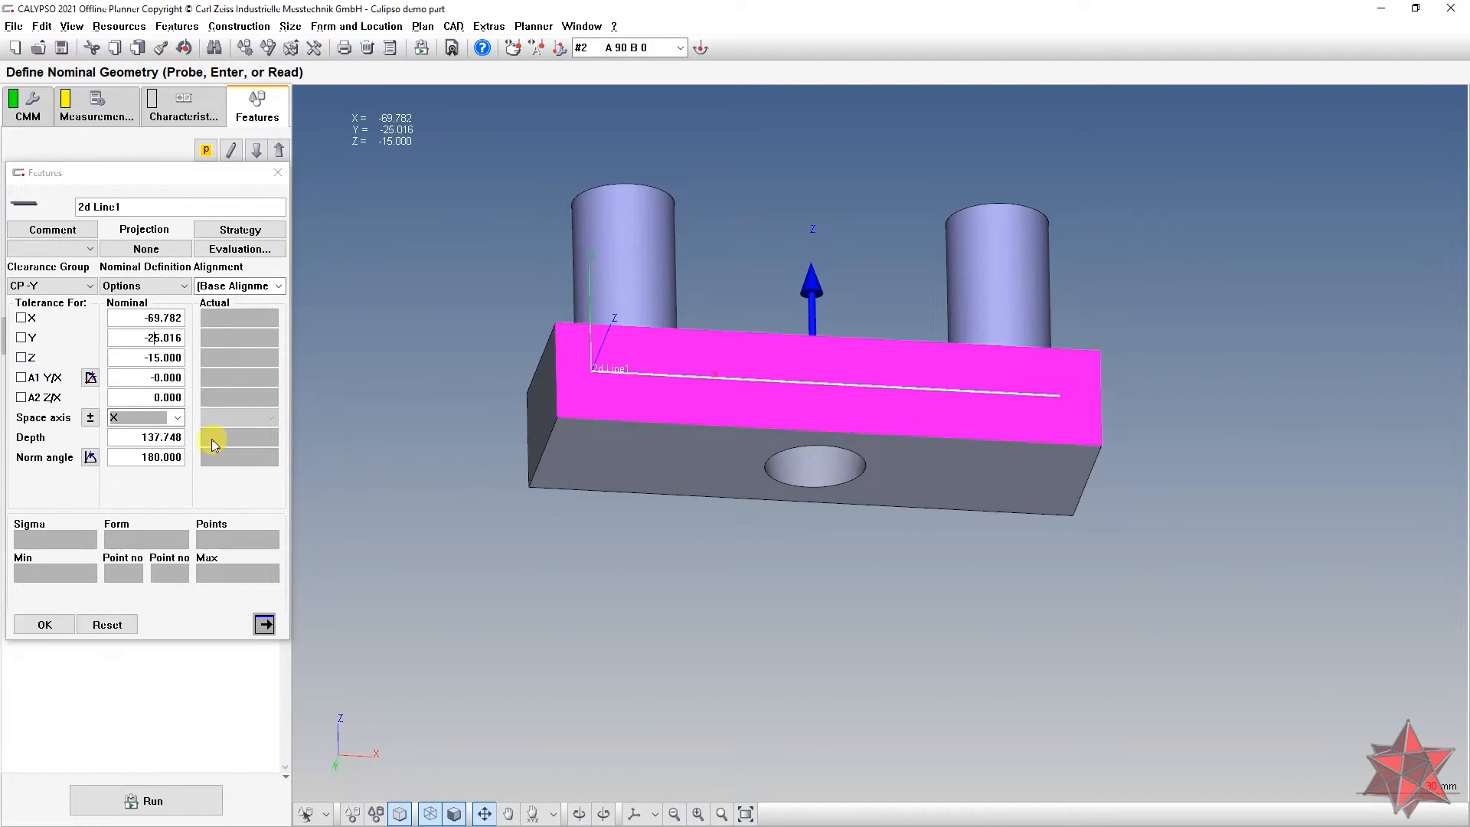
{"action": "left_click_drag", "start_coordinate": [147, 438], "coordinate": [297, 443]}
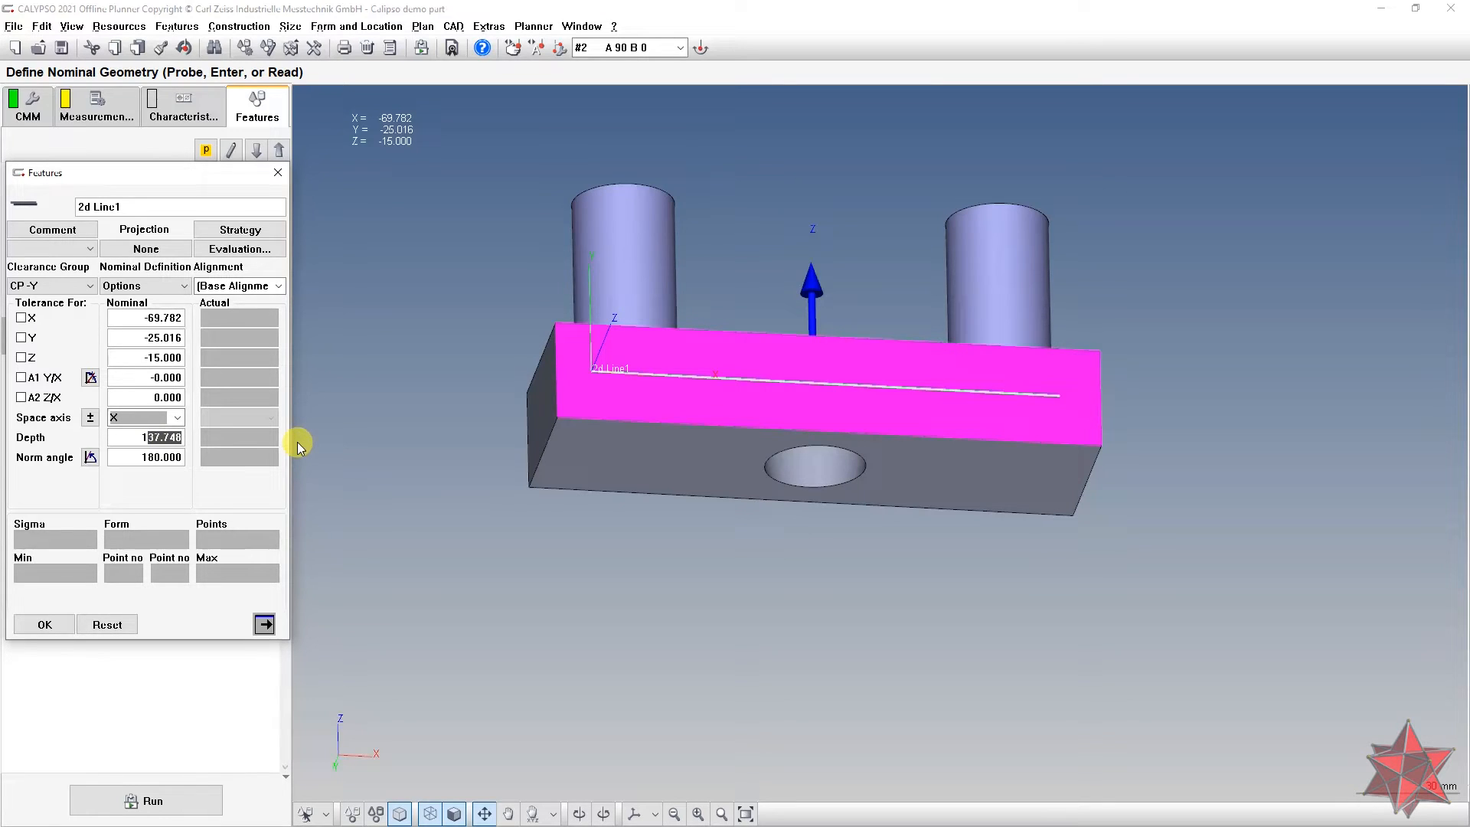
{"action": "type", "text": "40"}
{"action": "key", "text": "Tab"}
Step: Set 2d Line1's X nominal to -70.000 and switch to the drawing to check dimensions
{"action": "left_click_drag", "start_coordinate": [797, 579], "coordinate": [792, 614]}
{"action": "left_click_drag", "start_coordinate": [797, 510], "coordinate": [797, 536]}
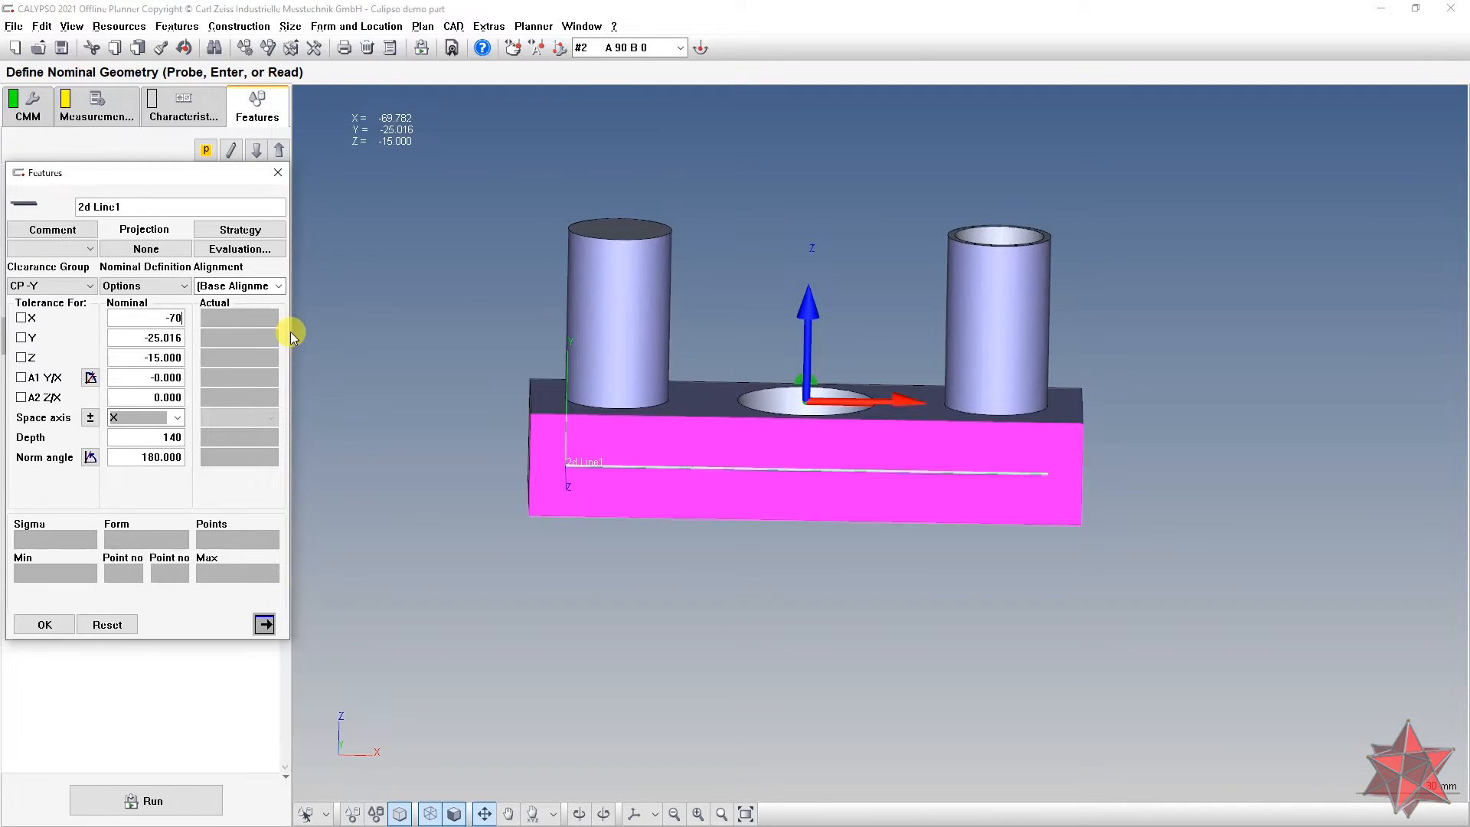
{"action": "left_click", "coordinate": [170, 338]}
{"action": "left_click", "coordinate": [580, 466]}
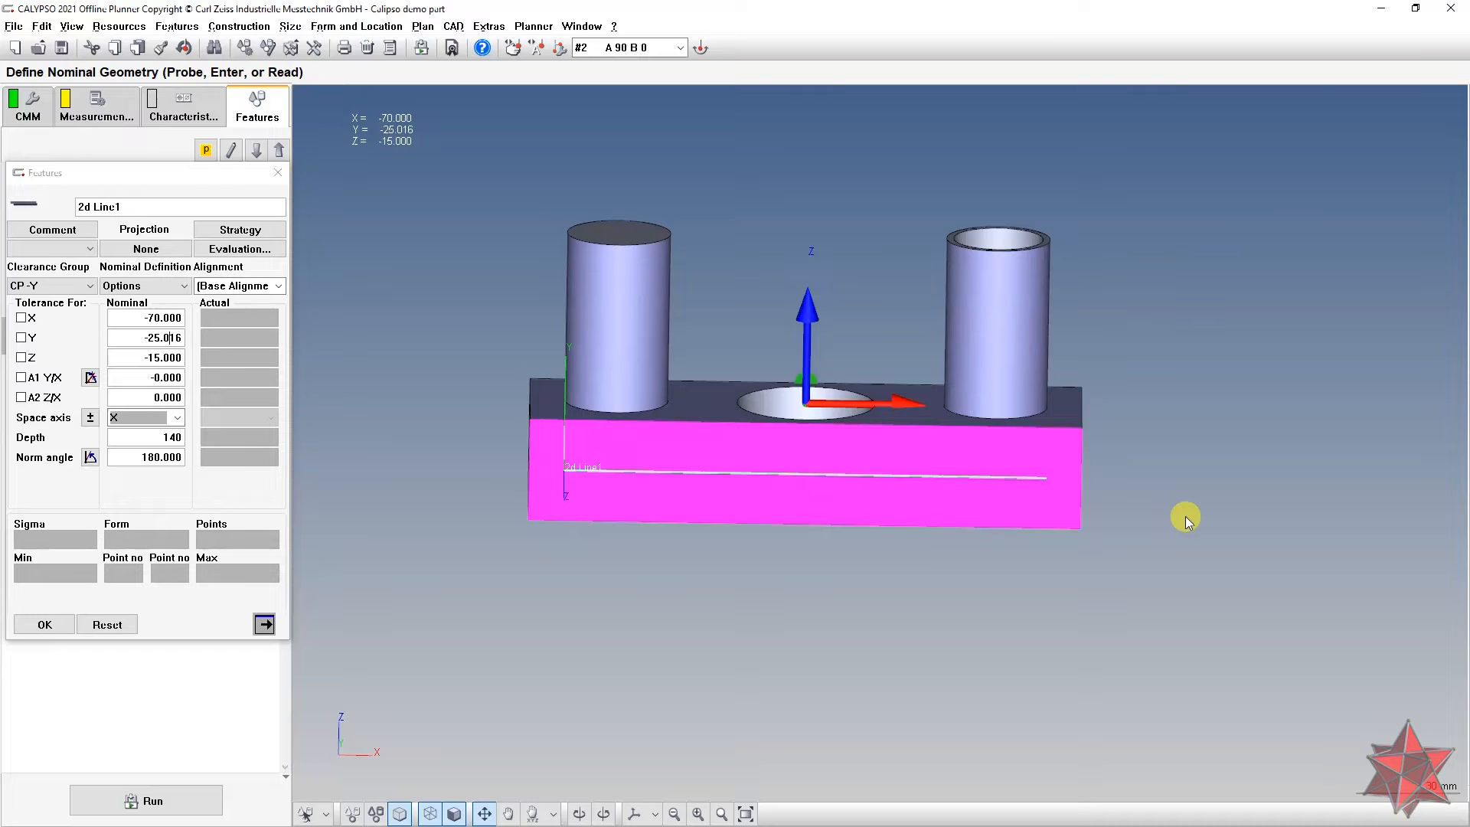
{"action": "key", "text": "alt+Tab"}
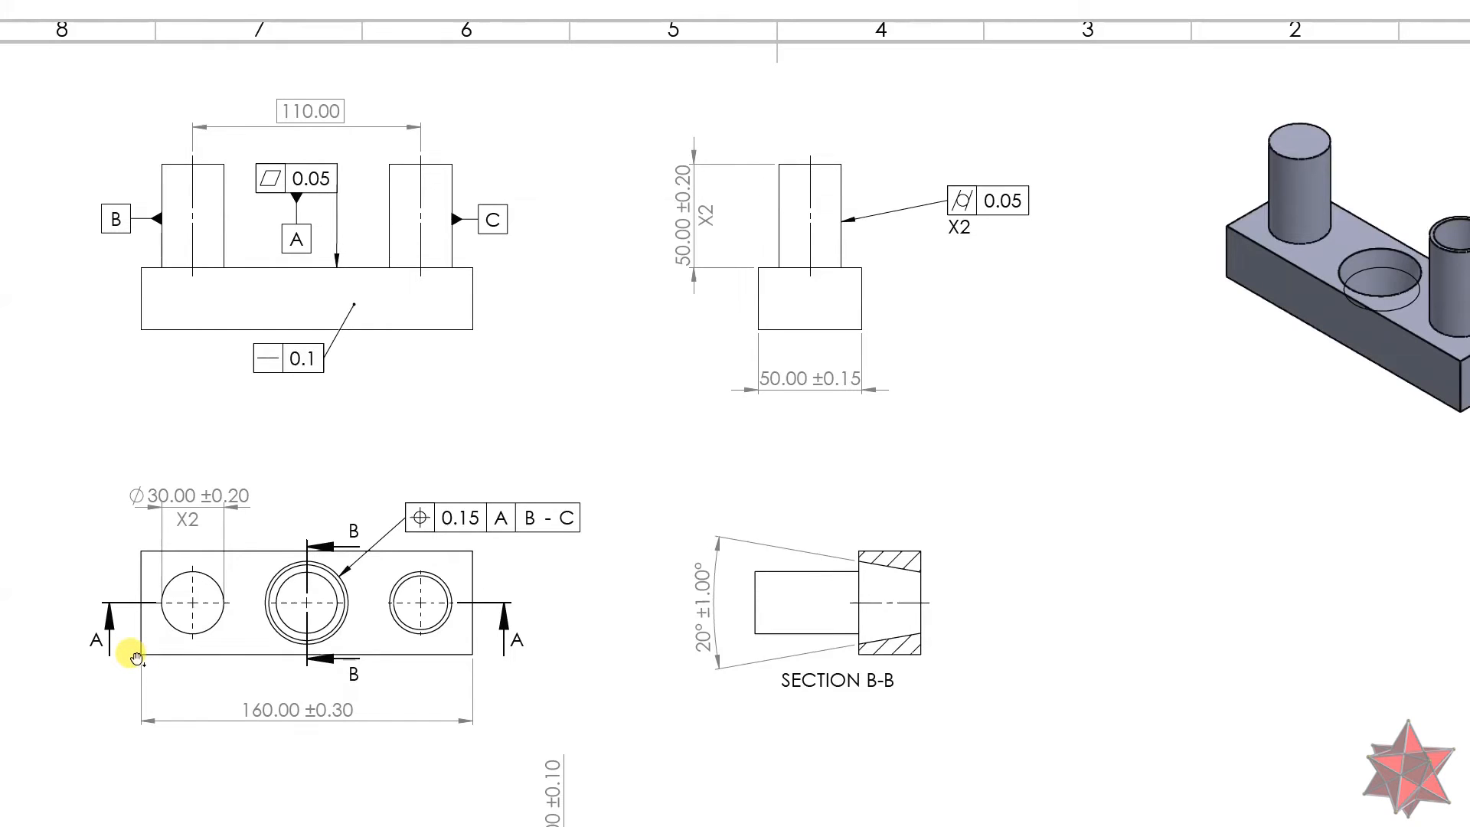
{"action": "key", "text": "alt+Tab"}
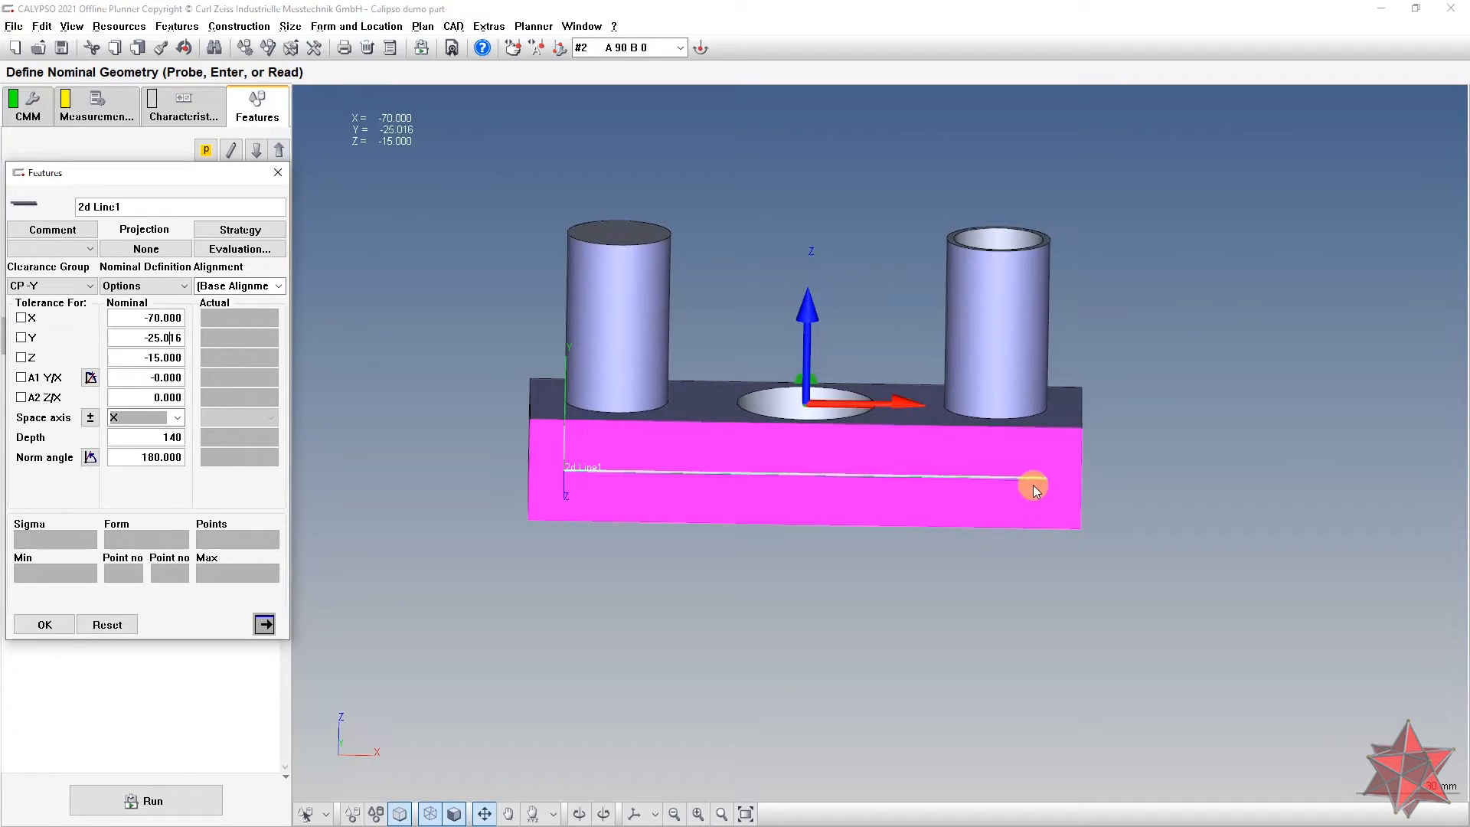
{"action": "double_click", "coordinate": [138, 439]}
{"action": "mouse_move", "coordinate": [988, 512]}
{"action": "left_mouse_down"}
{"action": "mouse_move", "coordinate": [995, 569]}
{"action": "mouse_move", "coordinate": [996, 536]}
{"action": "left_mouse_up"}
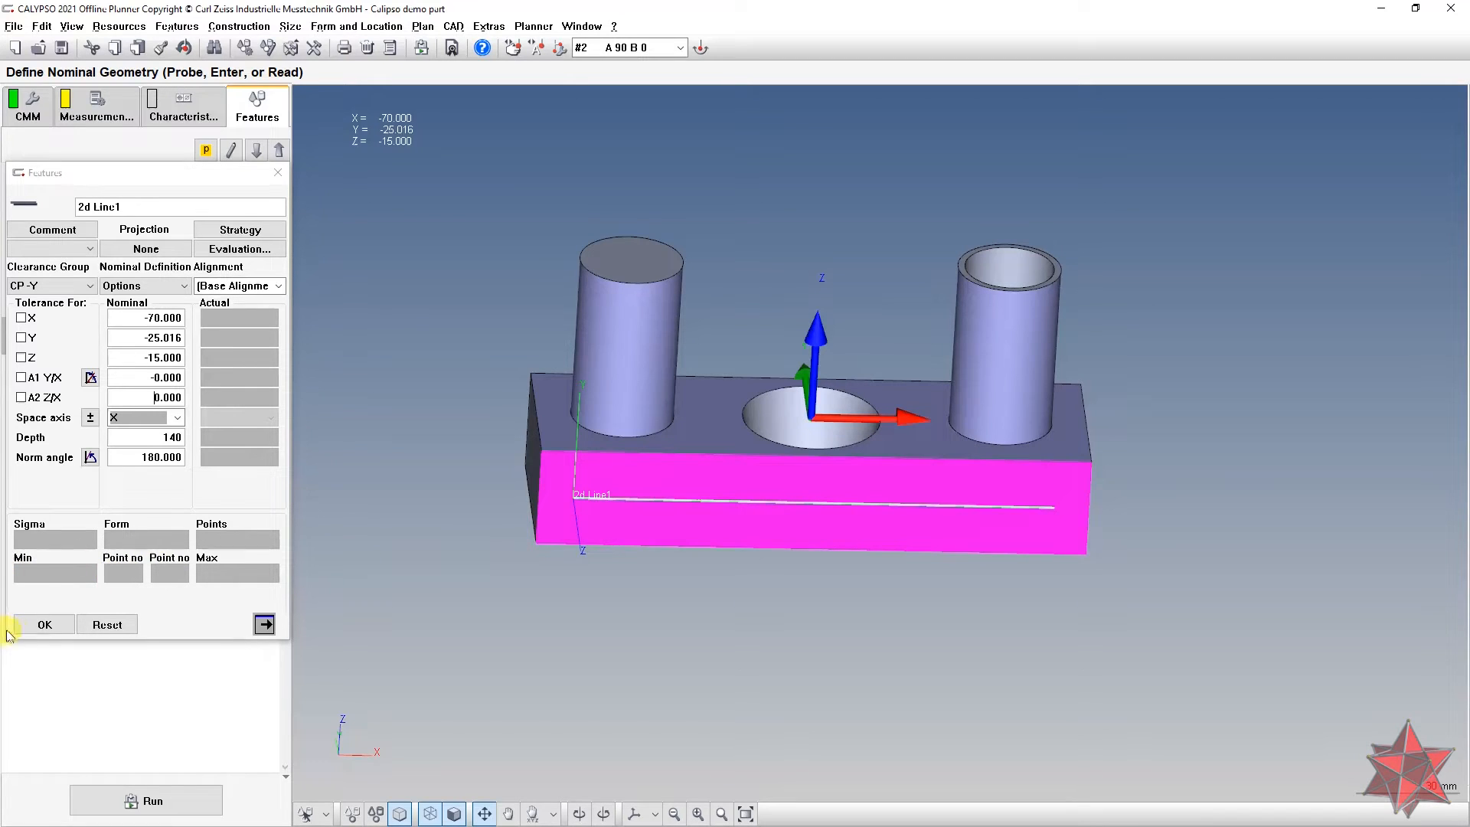
Step: Set 2d Line1's Line Auto Path to speed 10 and step width 0.31, giving 452 points
{"action": "left_click", "coordinate": [240, 230]}
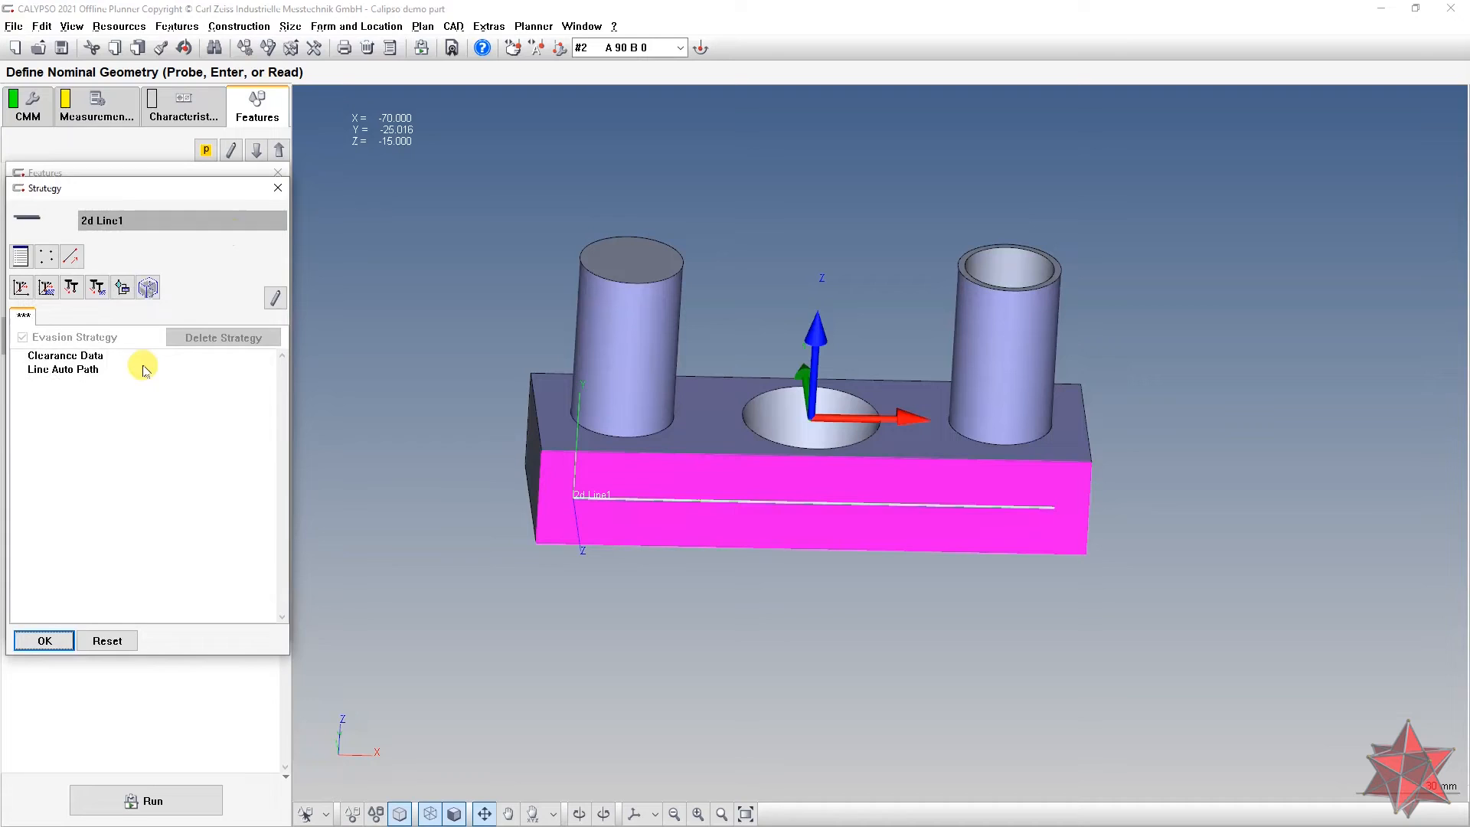
{"action": "double_click", "coordinate": [100, 369]}
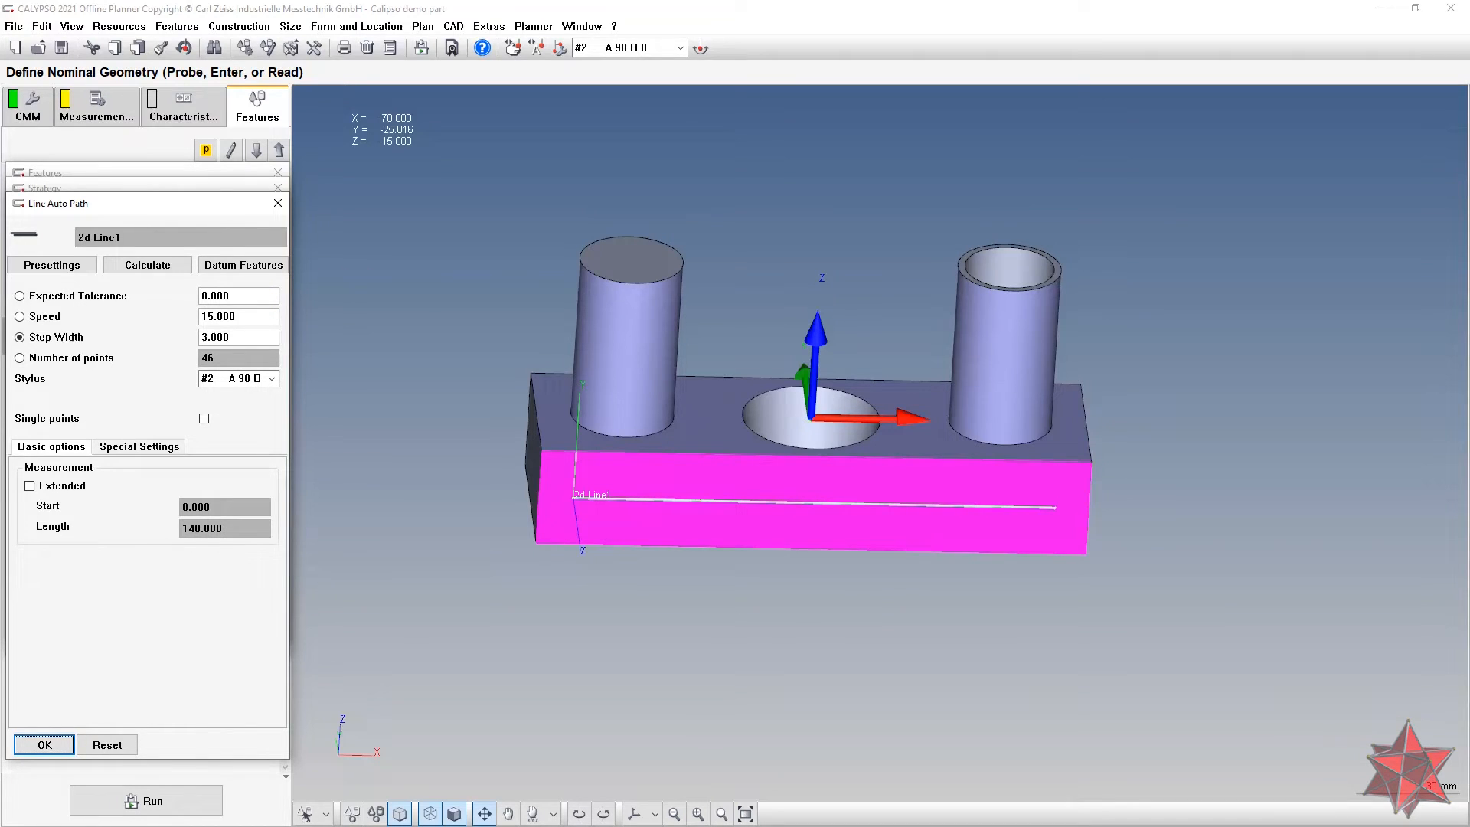
{"action": "left_click", "coordinate": [148, 314]}
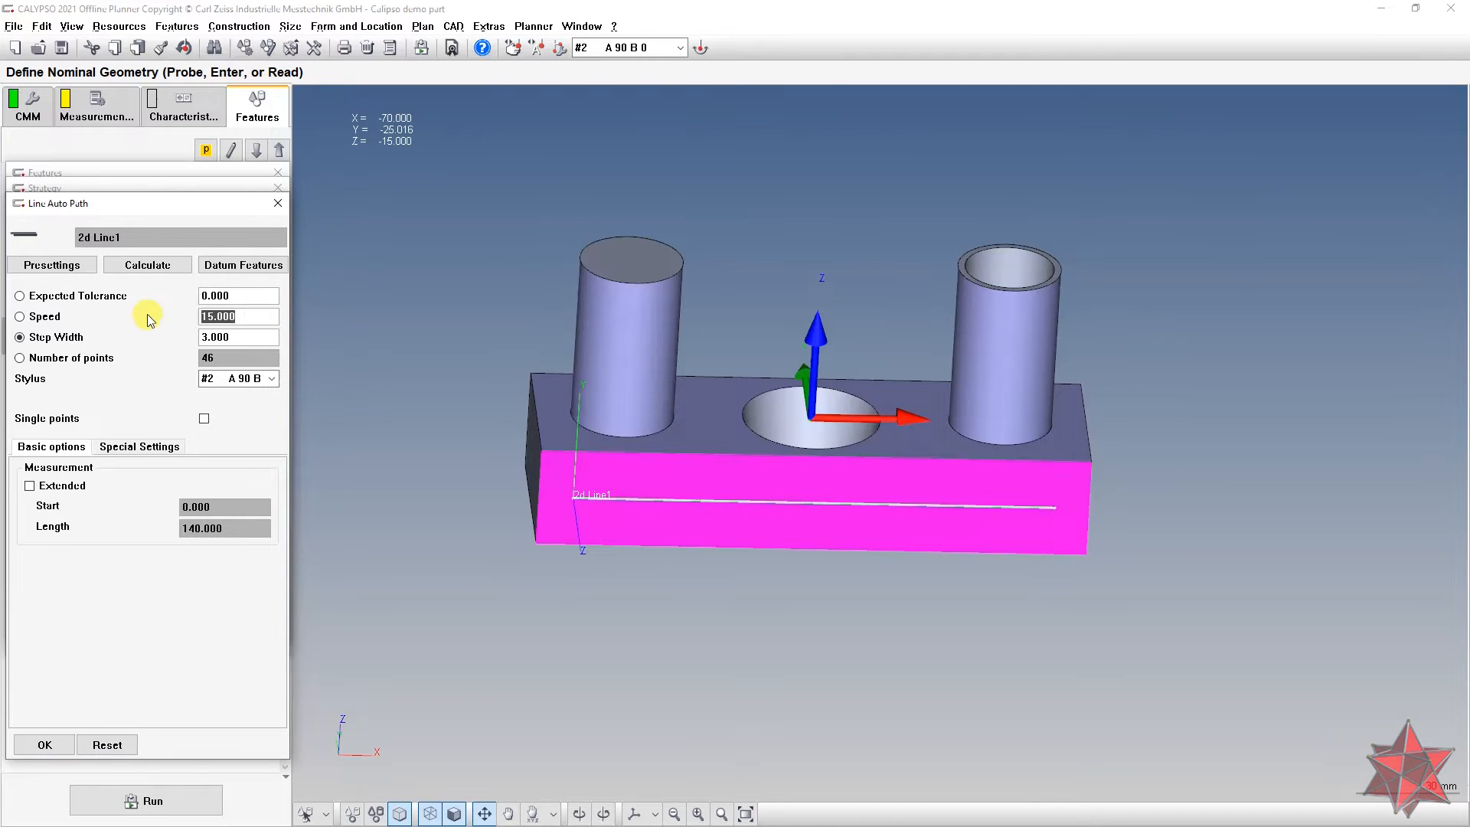
{"action": "type", "text": "10"}
{"action": "left_click", "coordinate": [266, 335]}
{"action": "type", "text": "0"}
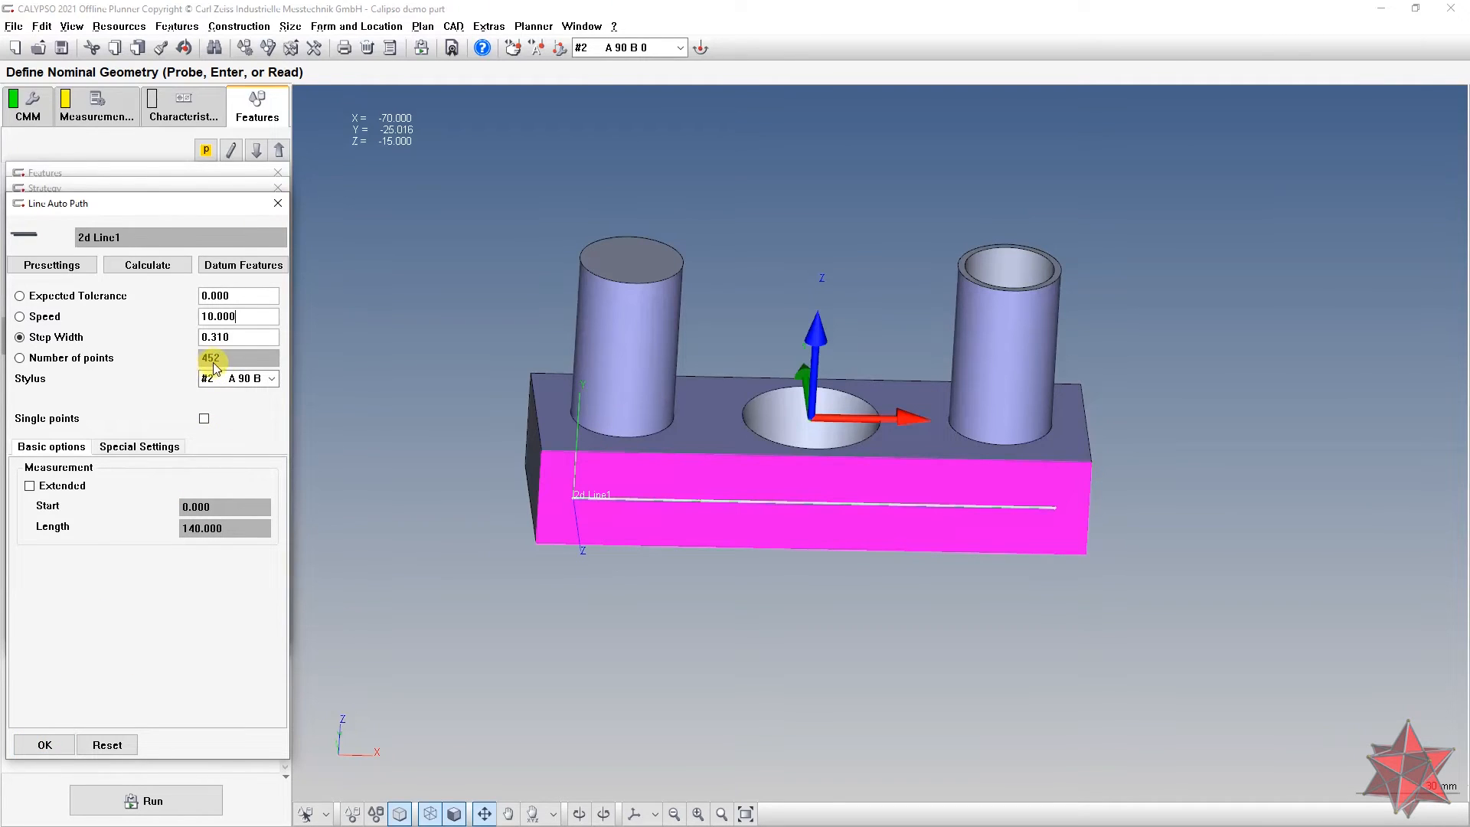
{"action": "left_click", "coordinate": [47, 744]}
Step: Turn on filtering and outlier elimination for 2d Line1, using a Gauss filter
{"action": "left_click", "coordinate": [47, 640]}
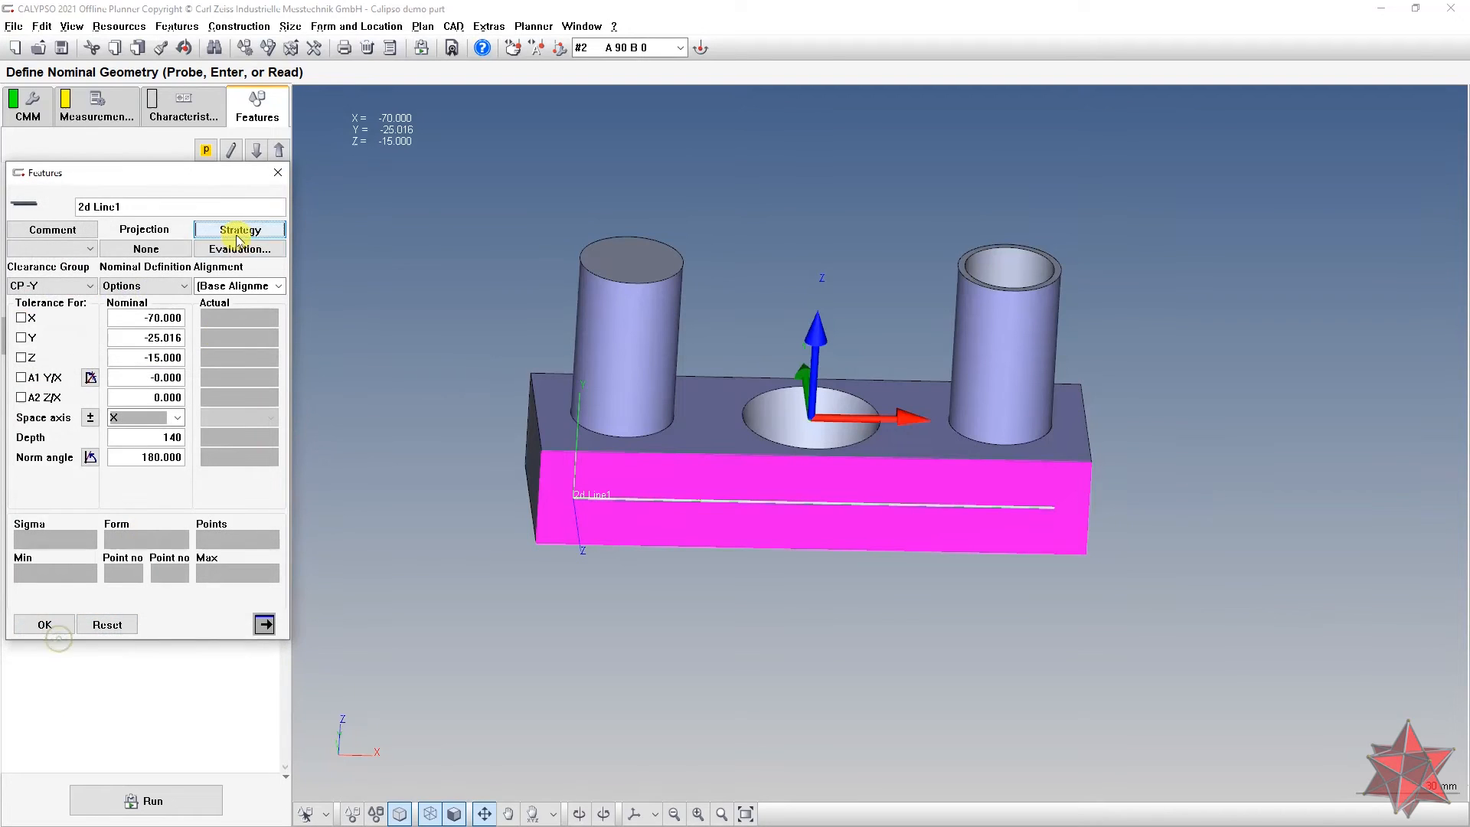
{"action": "left_click", "coordinate": [237, 250]}
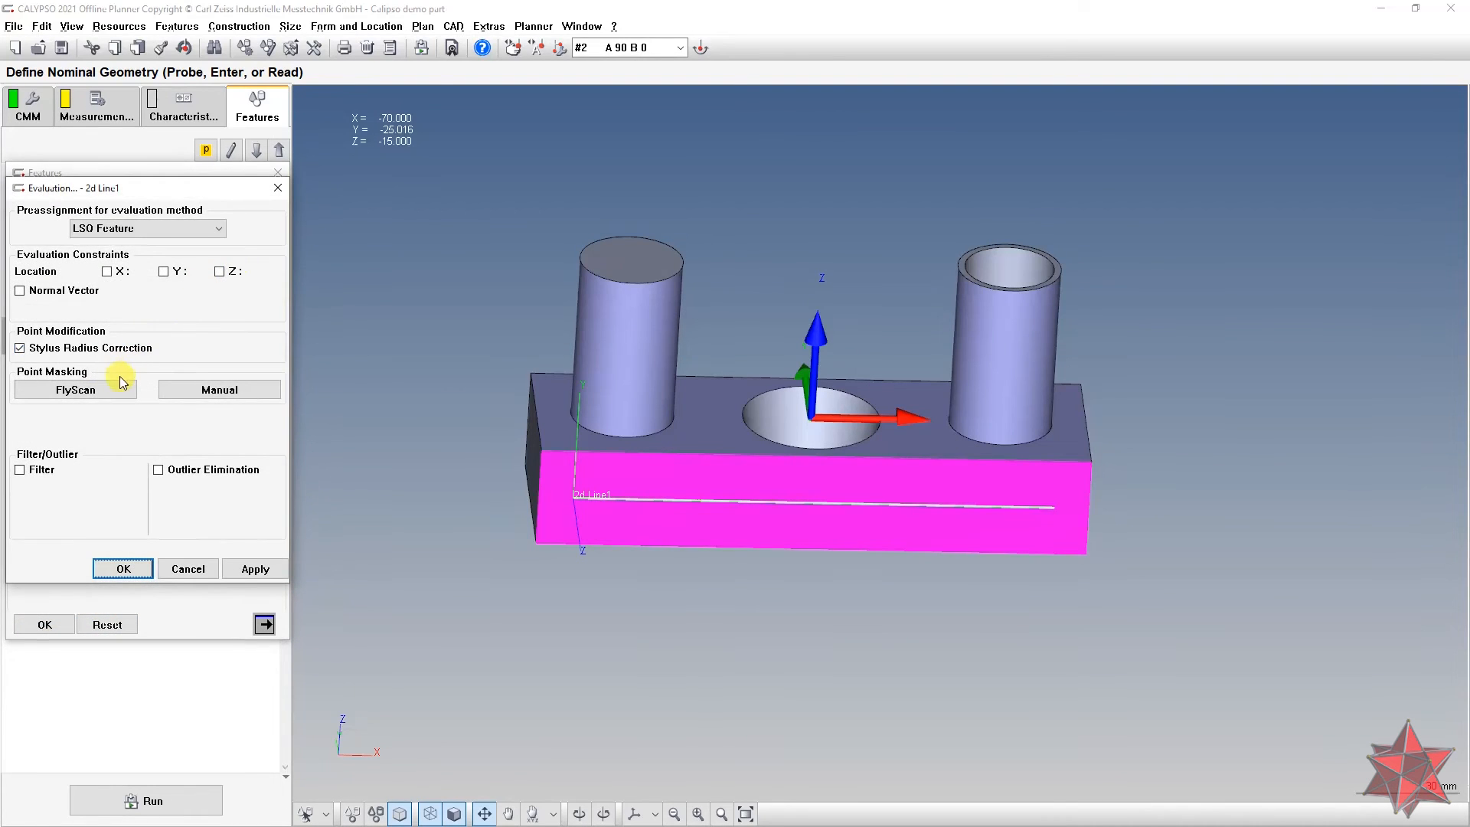
{"action": "left_click", "coordinate": [31, 470]}
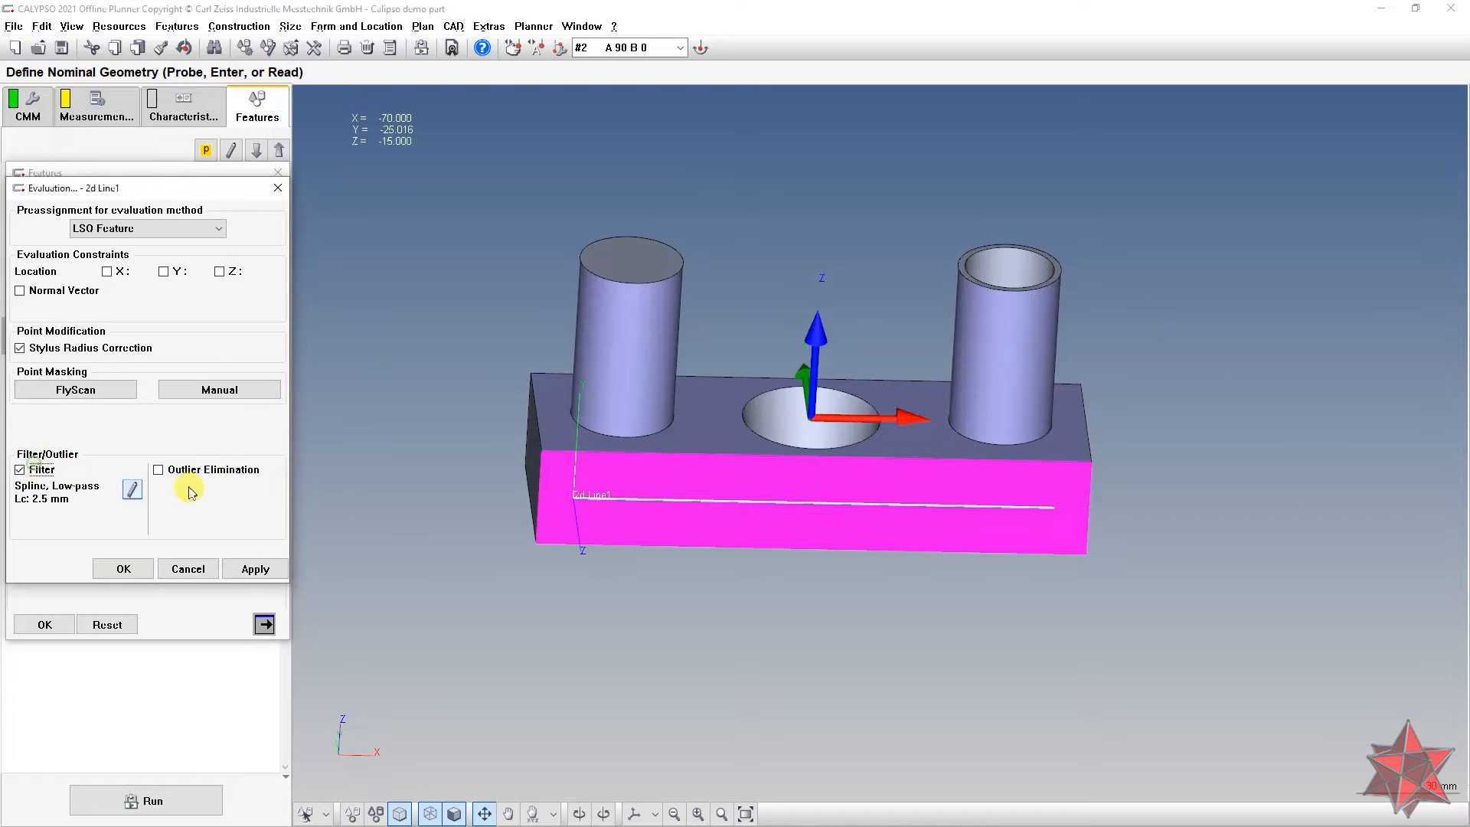
{"action": "left_click", "coordinate": [212, 471]}
{"action": "left_click", "coordinate": [131, 489]}
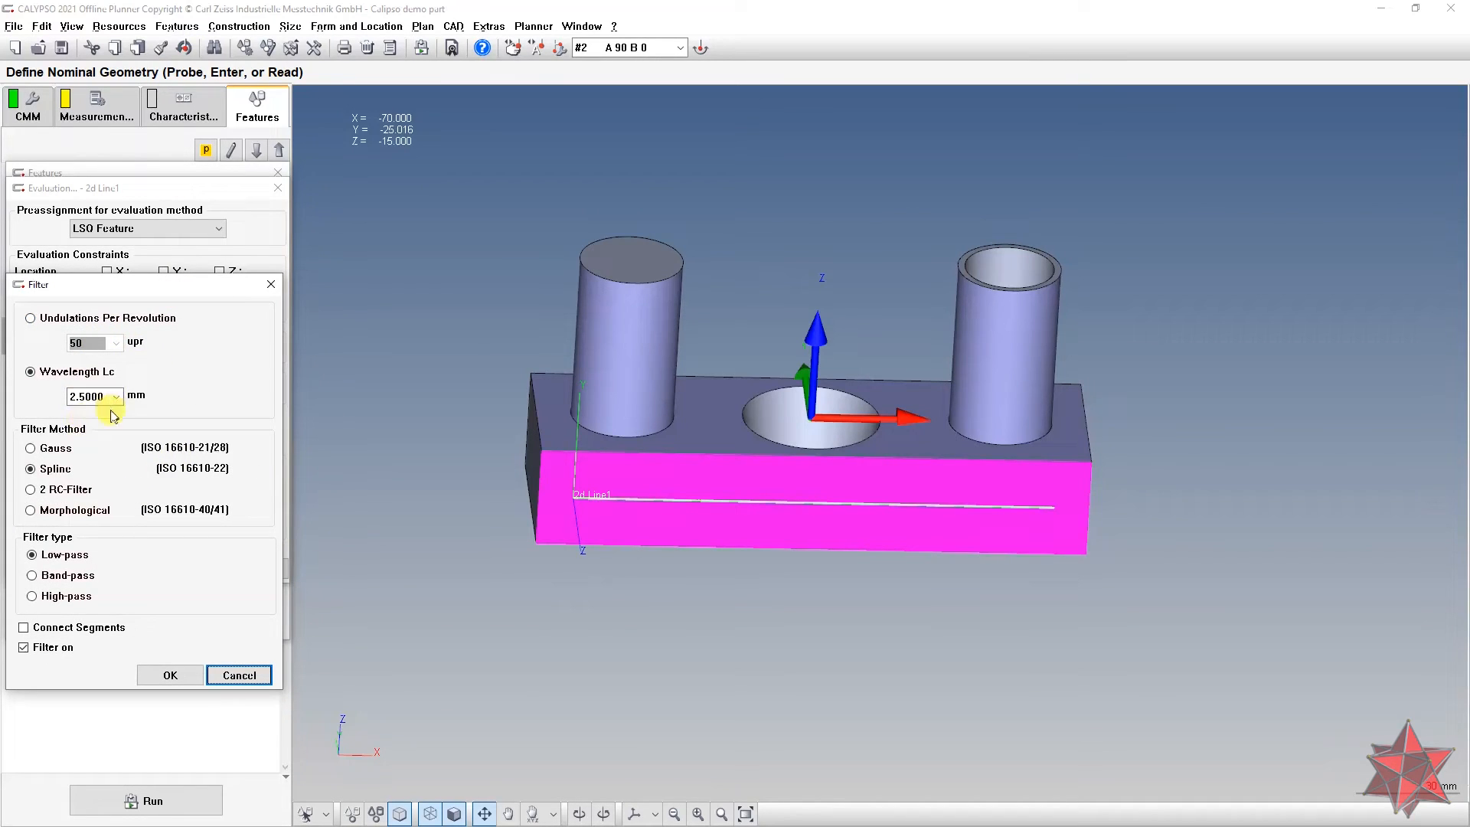
{"action": "left_click", "coordinate": [56, 451]}
{"action": "left_click", "coordinate": [170, 674]}
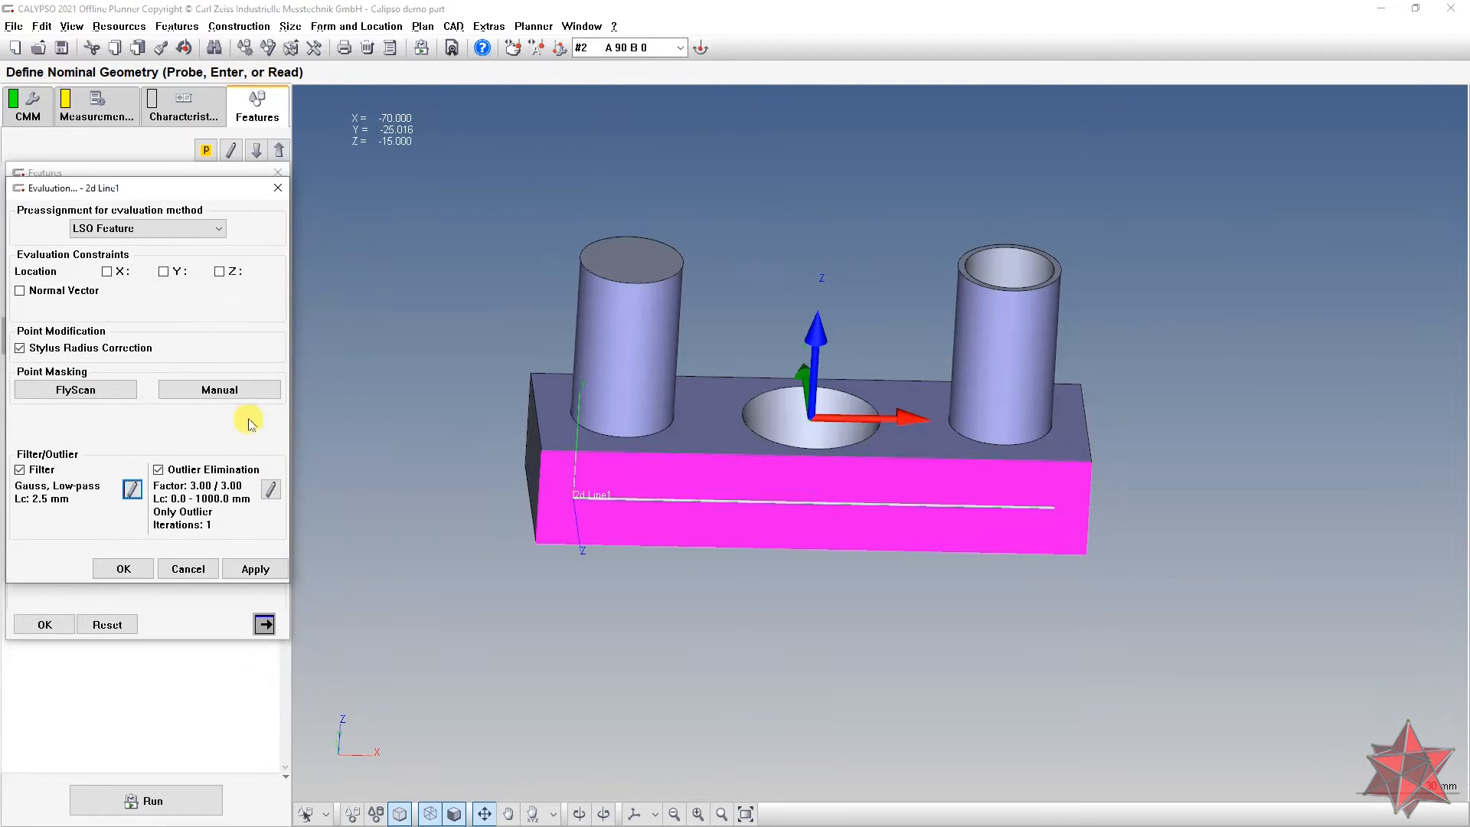
Step: Set outlier elimination to include 5 adjacent points with a 10 mm upper wavelength limit
{"action": "left_click", "coordinate": [271, 490]}
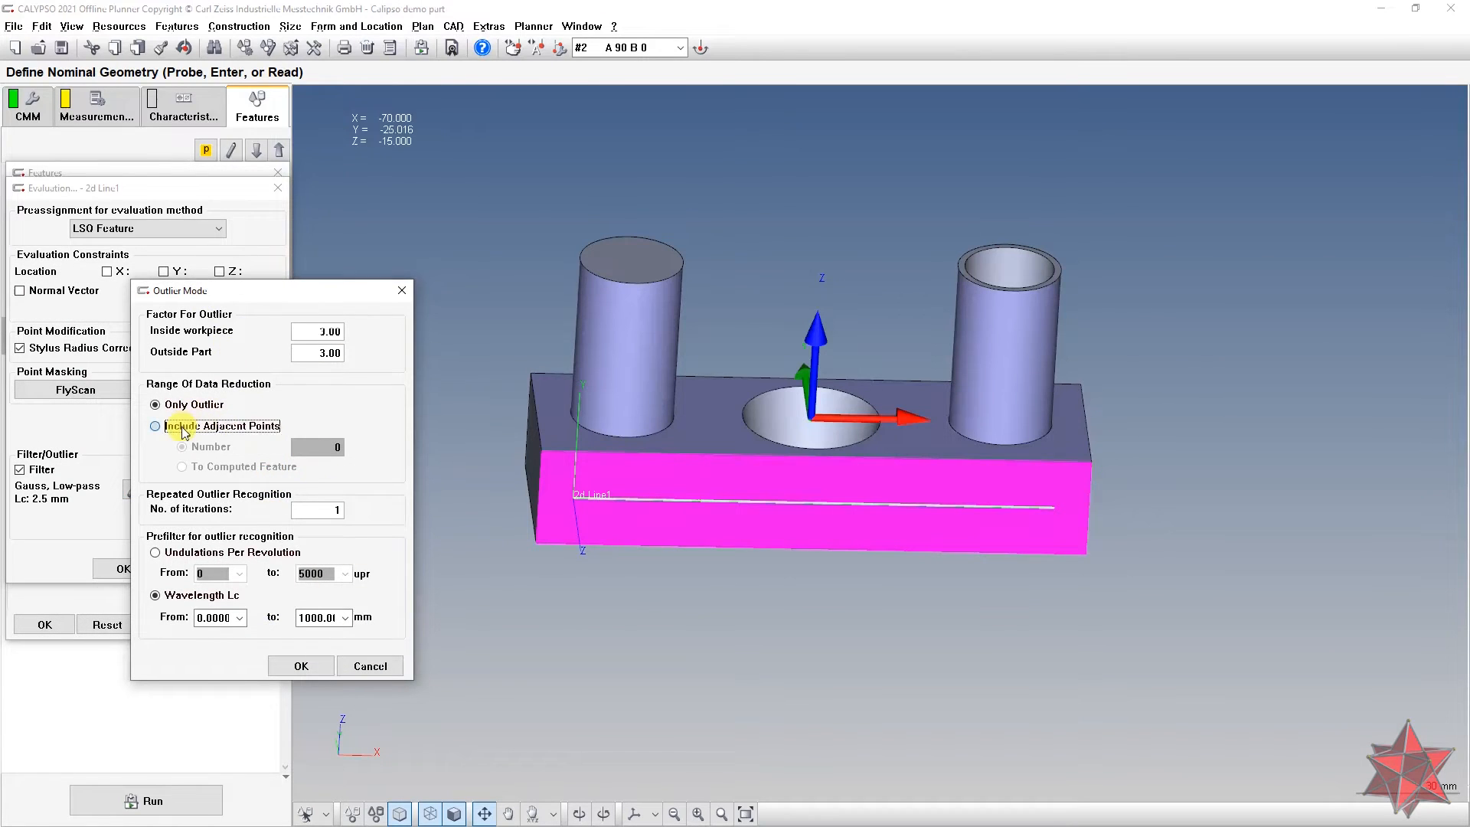
{"action": "left_click", "coordinate": [181, 426]}
{"action": "double_click", "coordinate": [321, 447]}
{"action": "type", "text": "5"}
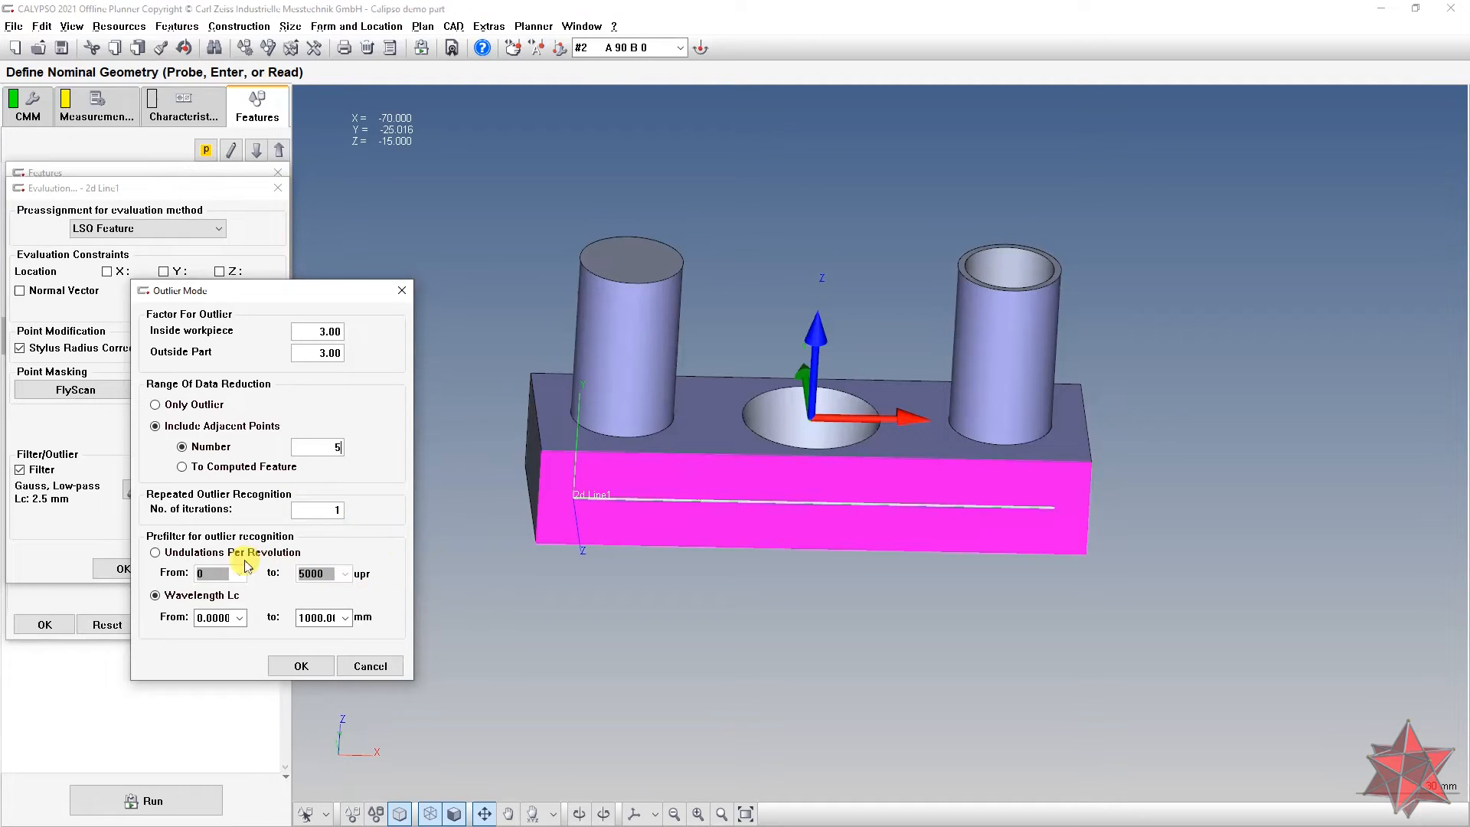
{"action": "double_click", "coordinate": [322, 617]}
{"action": "type", "text": "10"}
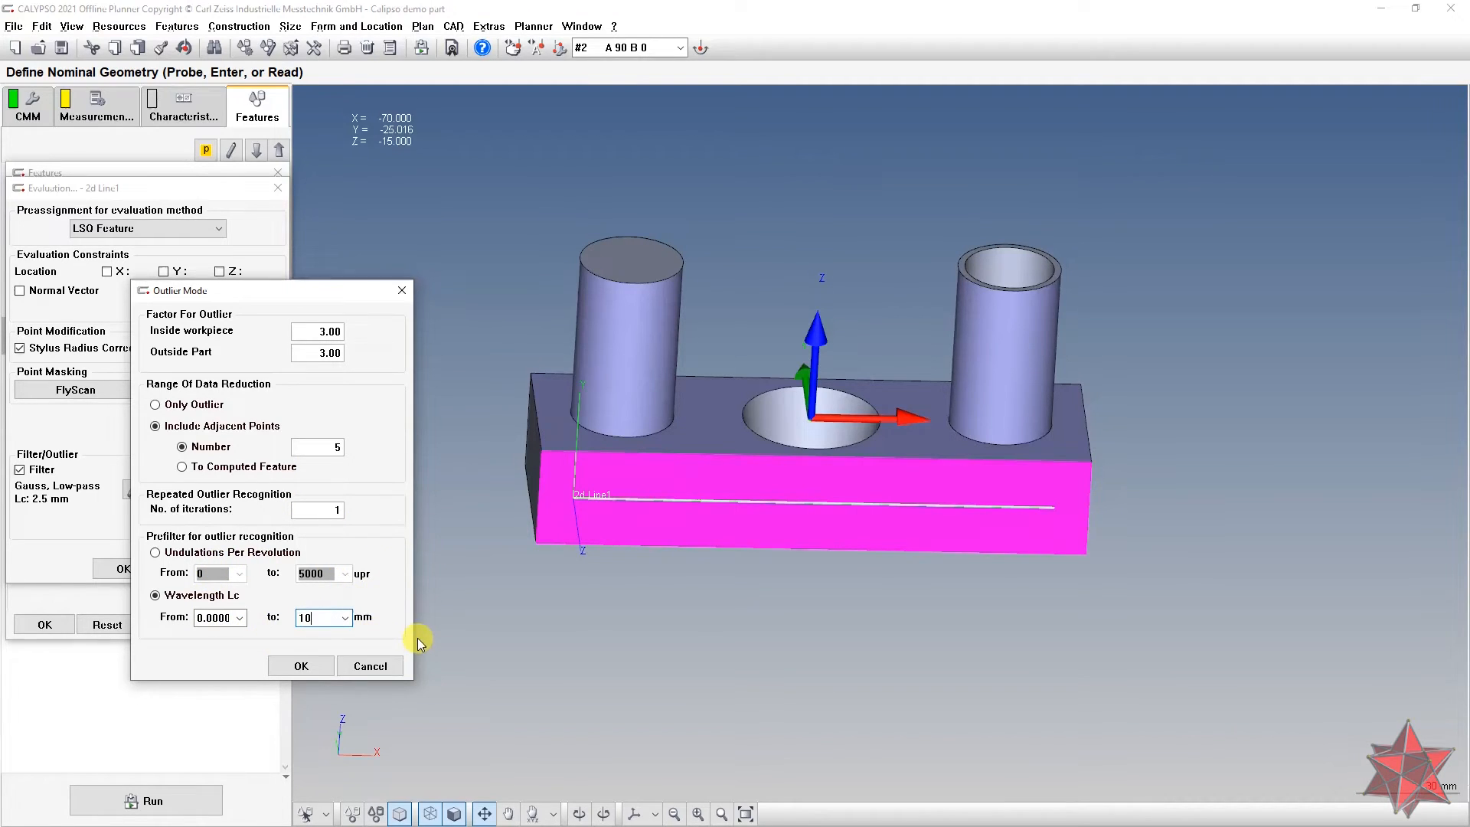
{"action": "left_click", "coordinate": [300, 666]}
Step: Finish the 2d Line1 feature and add a Straightness characteristic evaluating 2d Line1
{"action": "left_click", "coordinate": [123, 568]}
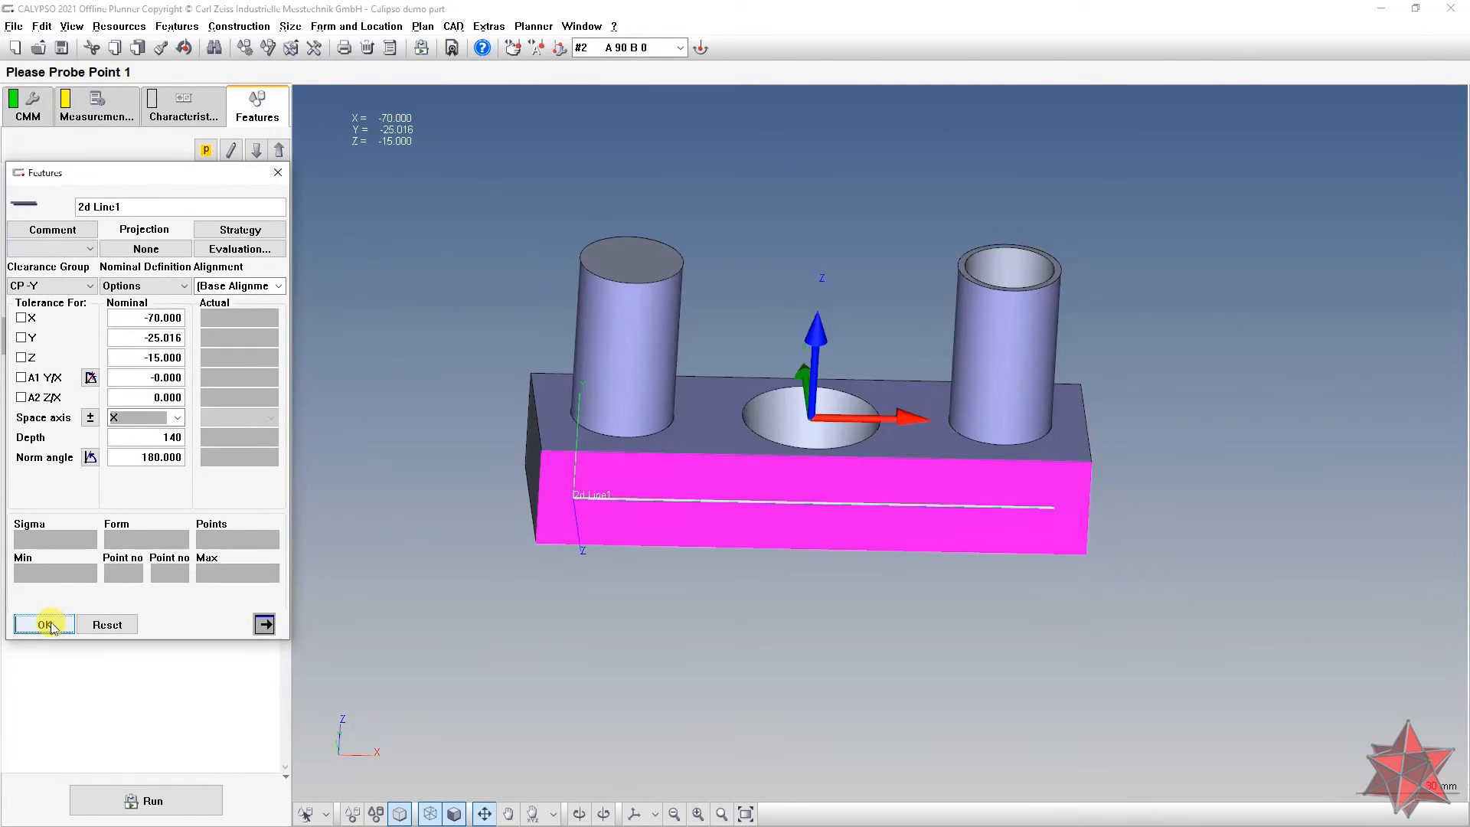
{"action": "left_click", "coordinate": [46, 624]}
{"action": "left_click_drag", "start_coordinate": [550, 496], "coordinate": [566, 528]}
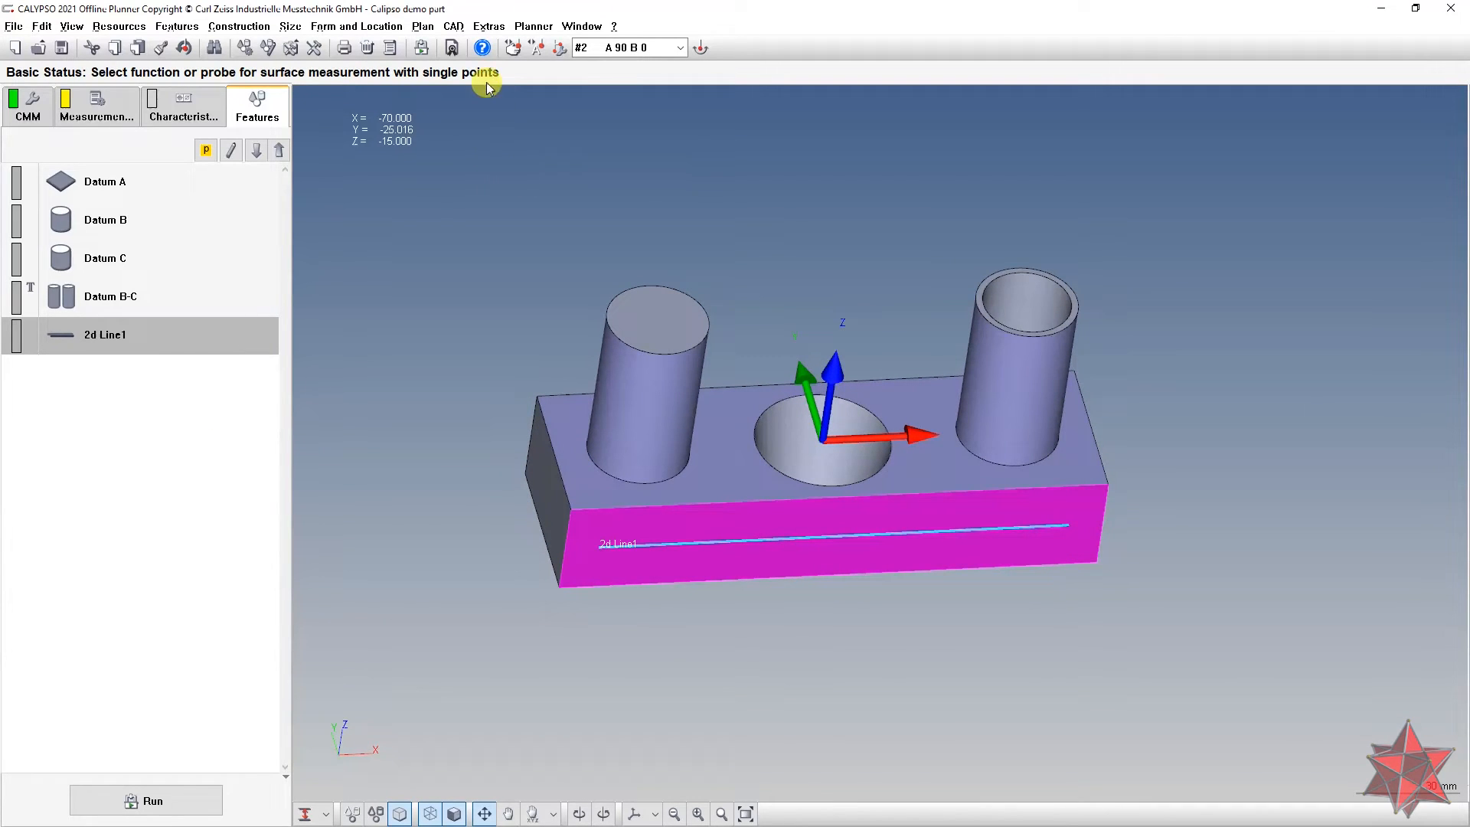
{"action": "left_click", "coordinate": [332, 29]}
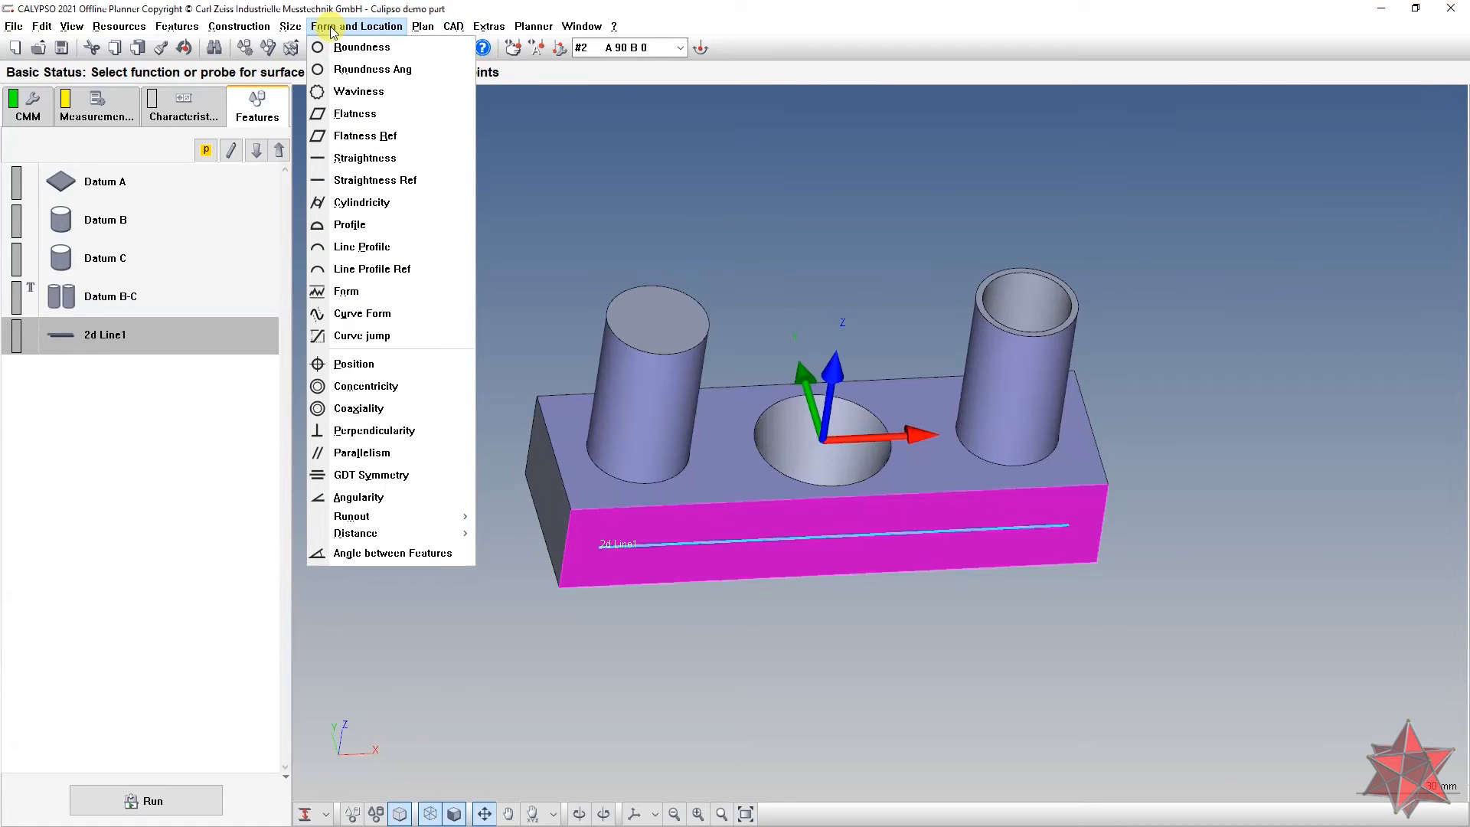
{"action": "left_click", "coordinate": [395, 157]}
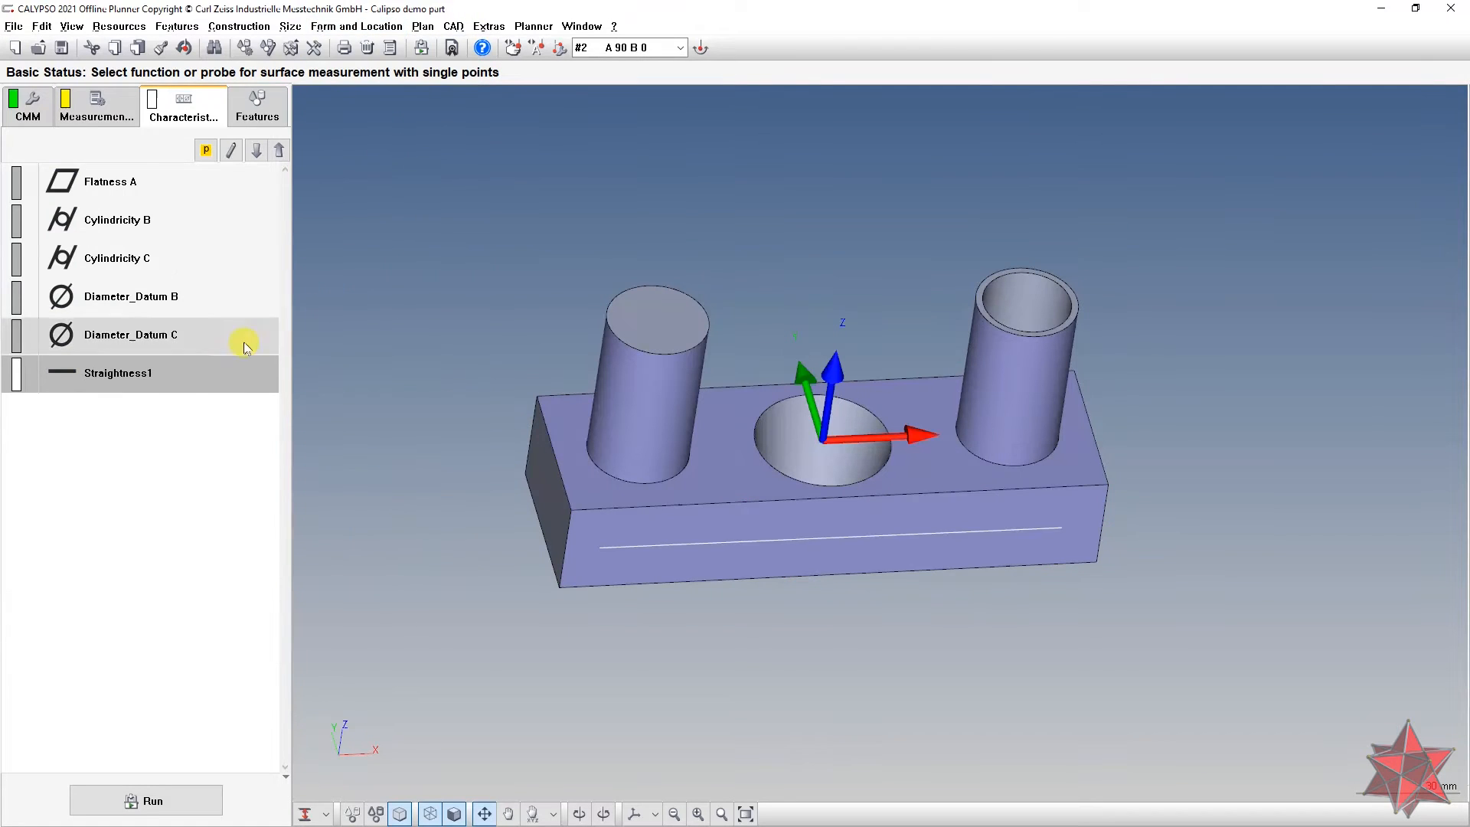
{"action": "double_click", "coordinate": [184, 381]}
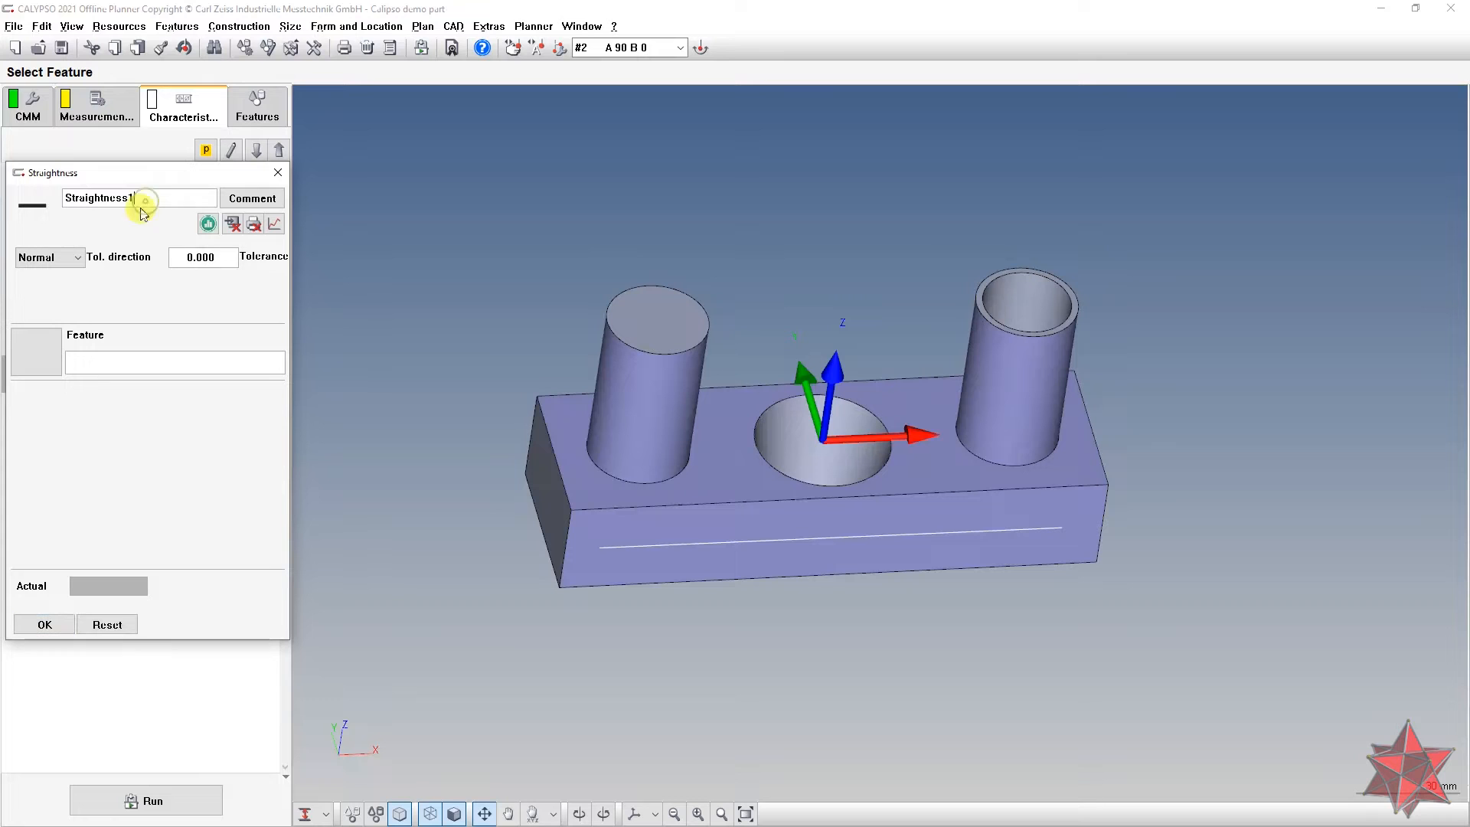
{"action": "left_click", "coordinate": [38, 358]}
{"action": "double_click", "coordinate": [75, 328]}
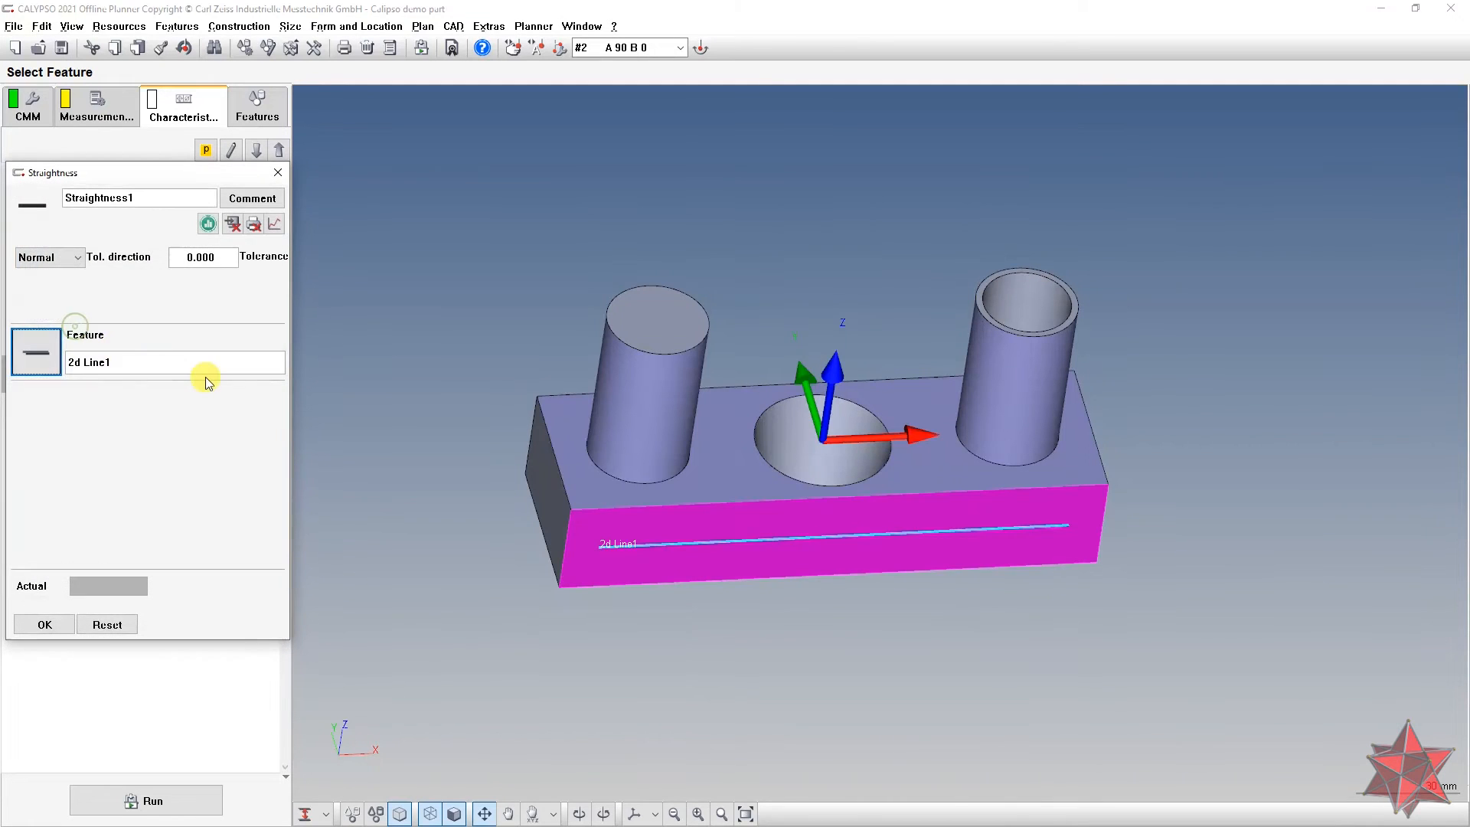
{"action": "double_click", "coordinate": [222, 255]}
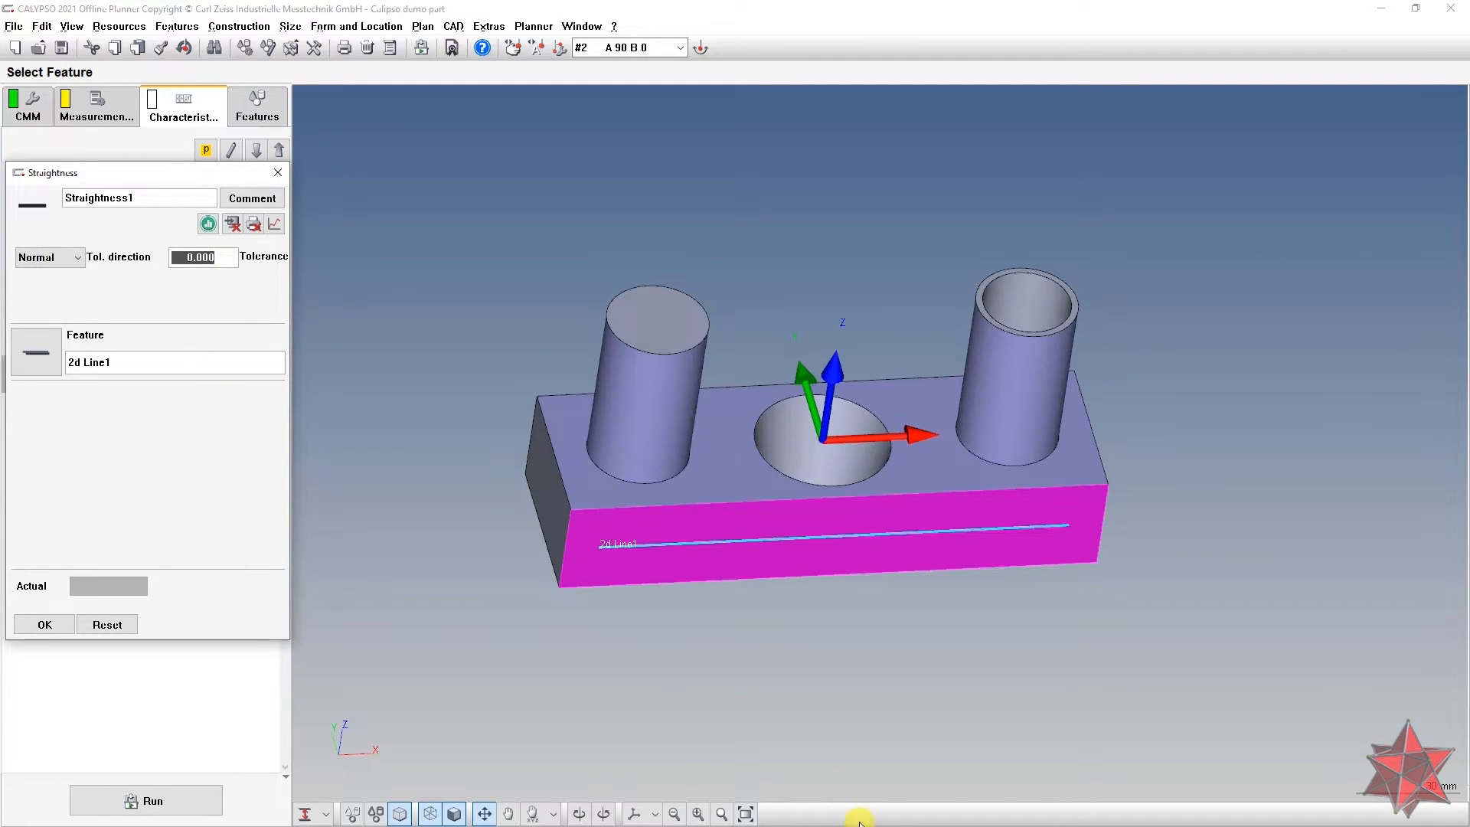
Step: Give Straightness1 a 0.100 tolerance after checking the drawing, and save it
{"action": "key", "text": "alt+Tab"}
{"action": "key", "text": "alt+Tab"}
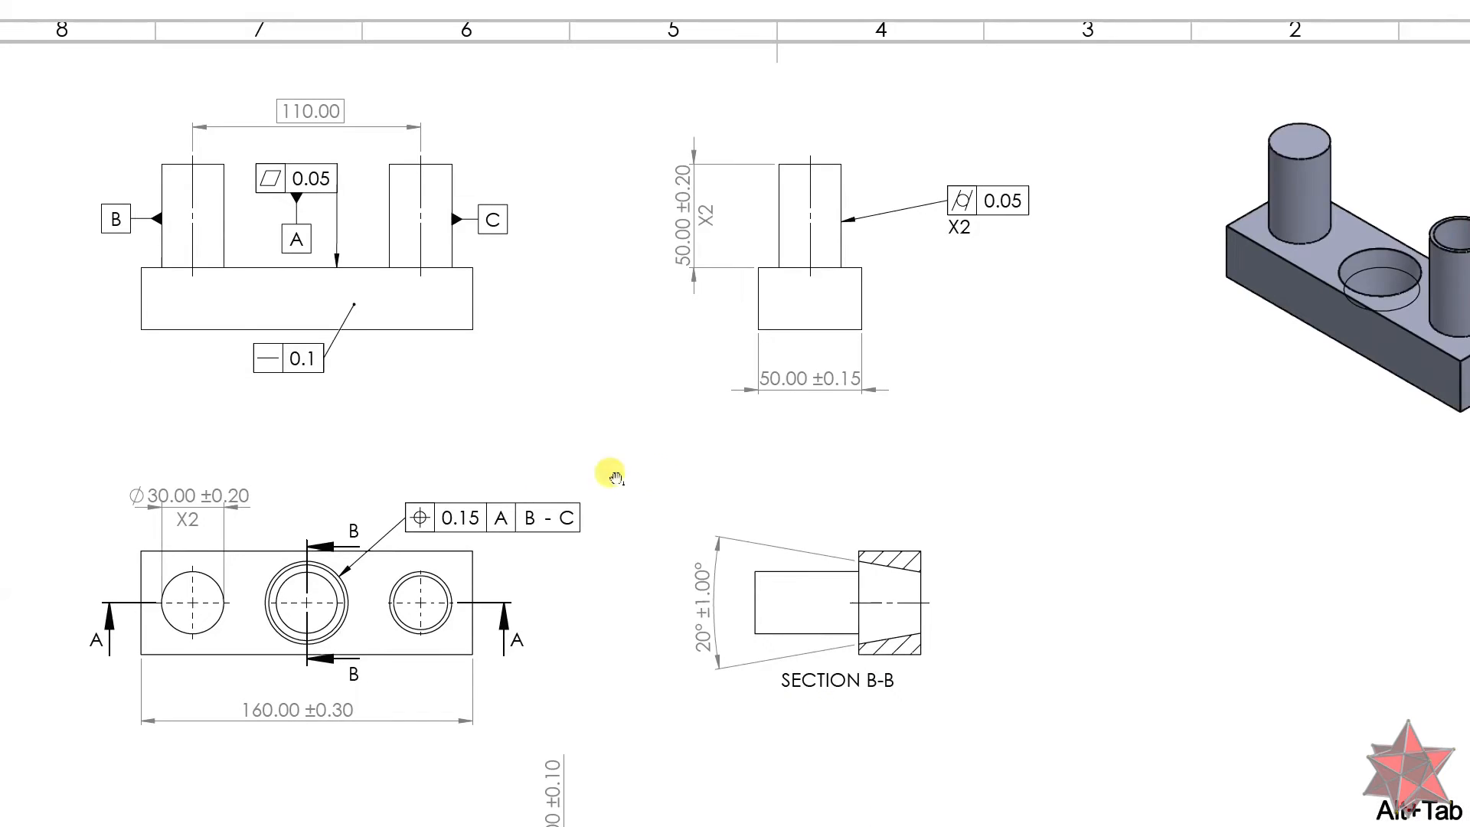
{"action": "key", "text": "alt+Tab"}
{"action": "type", "text": "0.1"}
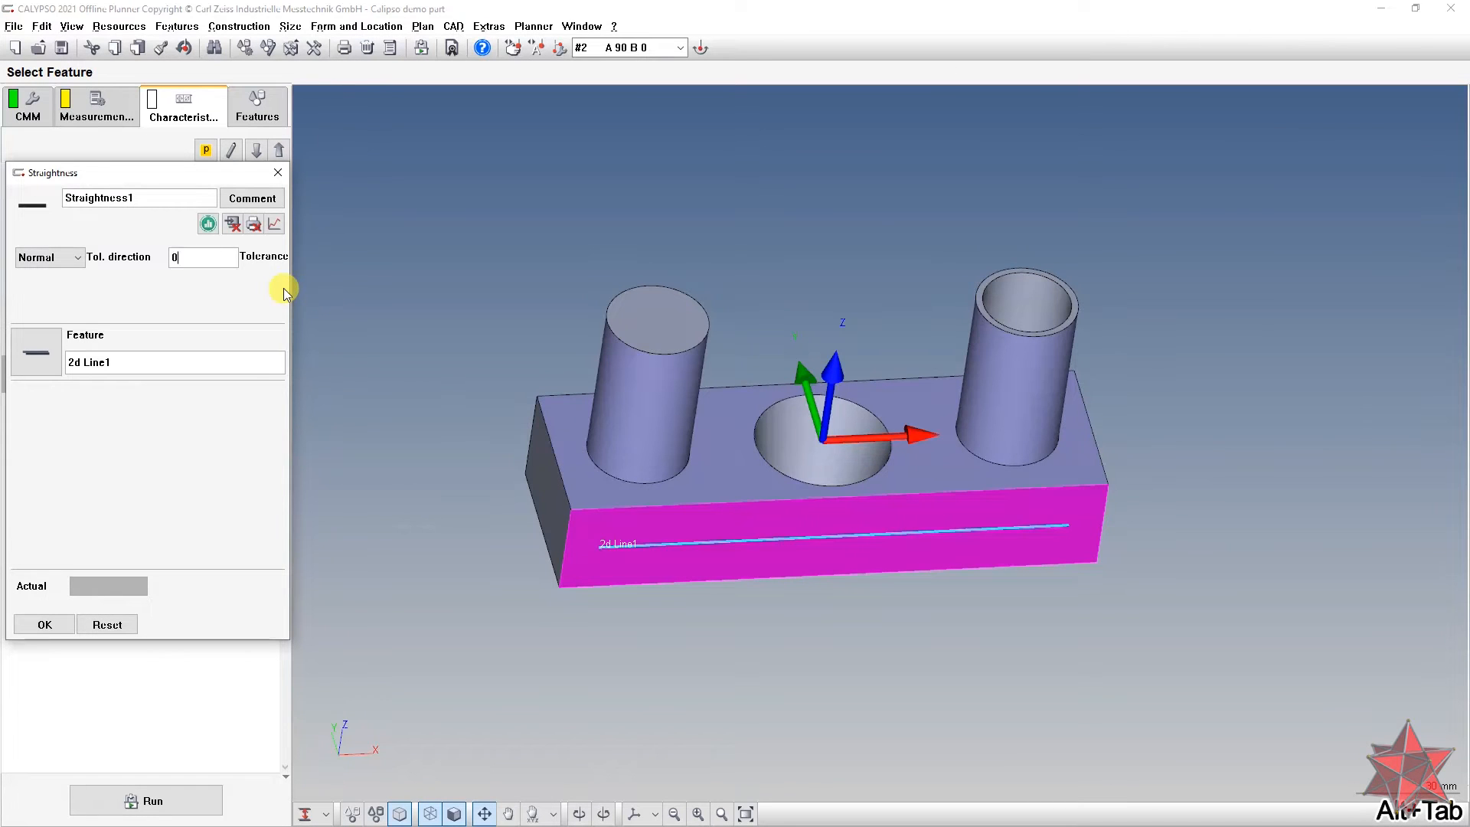
{"action": "key", "text": "Tab"}
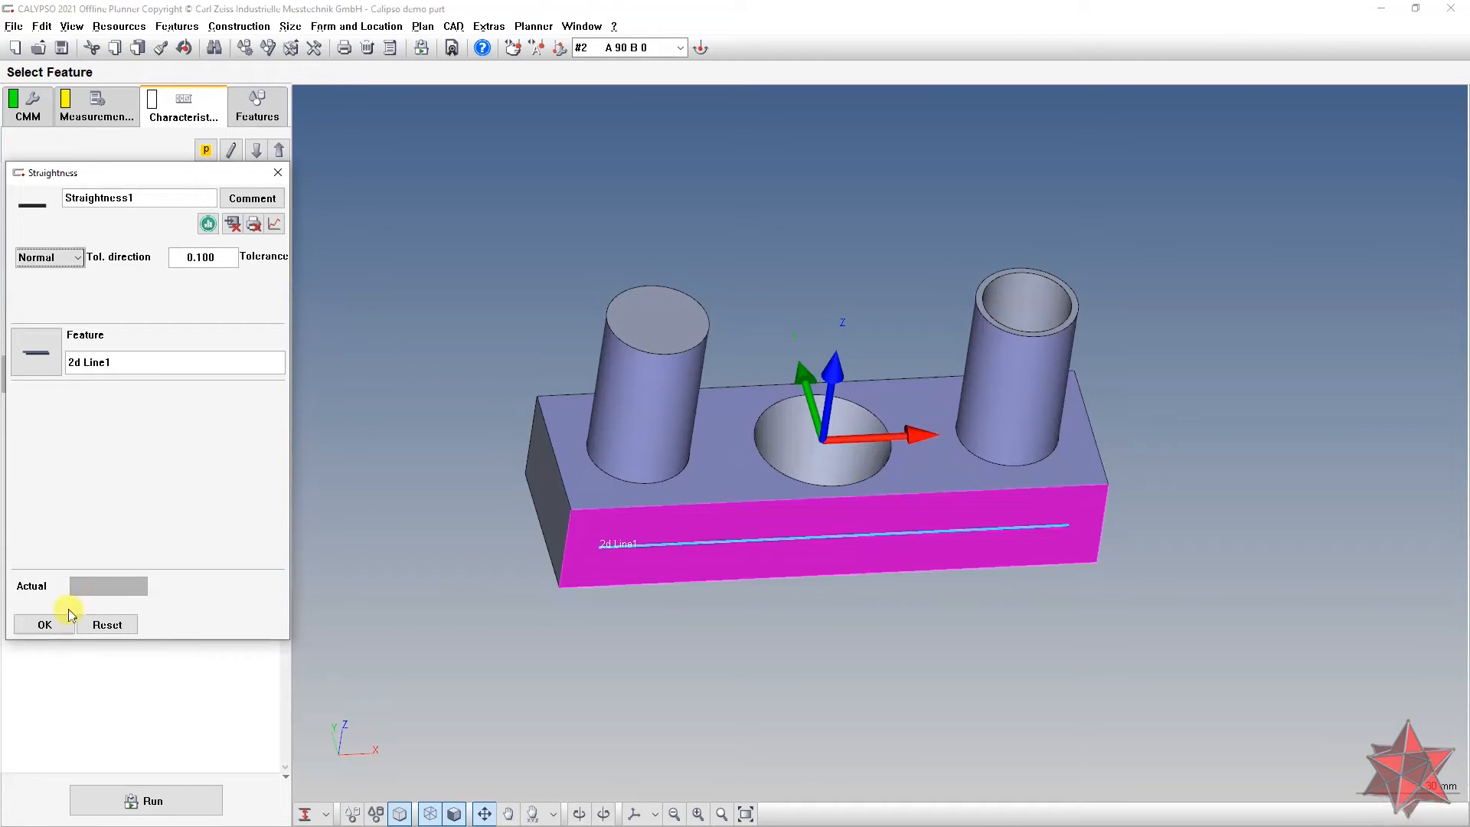
{"action": "left_click", "coordinate": [44, 624]}
{"action": "scroll", "coordinate": [494, 365], "scroll_direction": "down", "scroll_amount": 3}
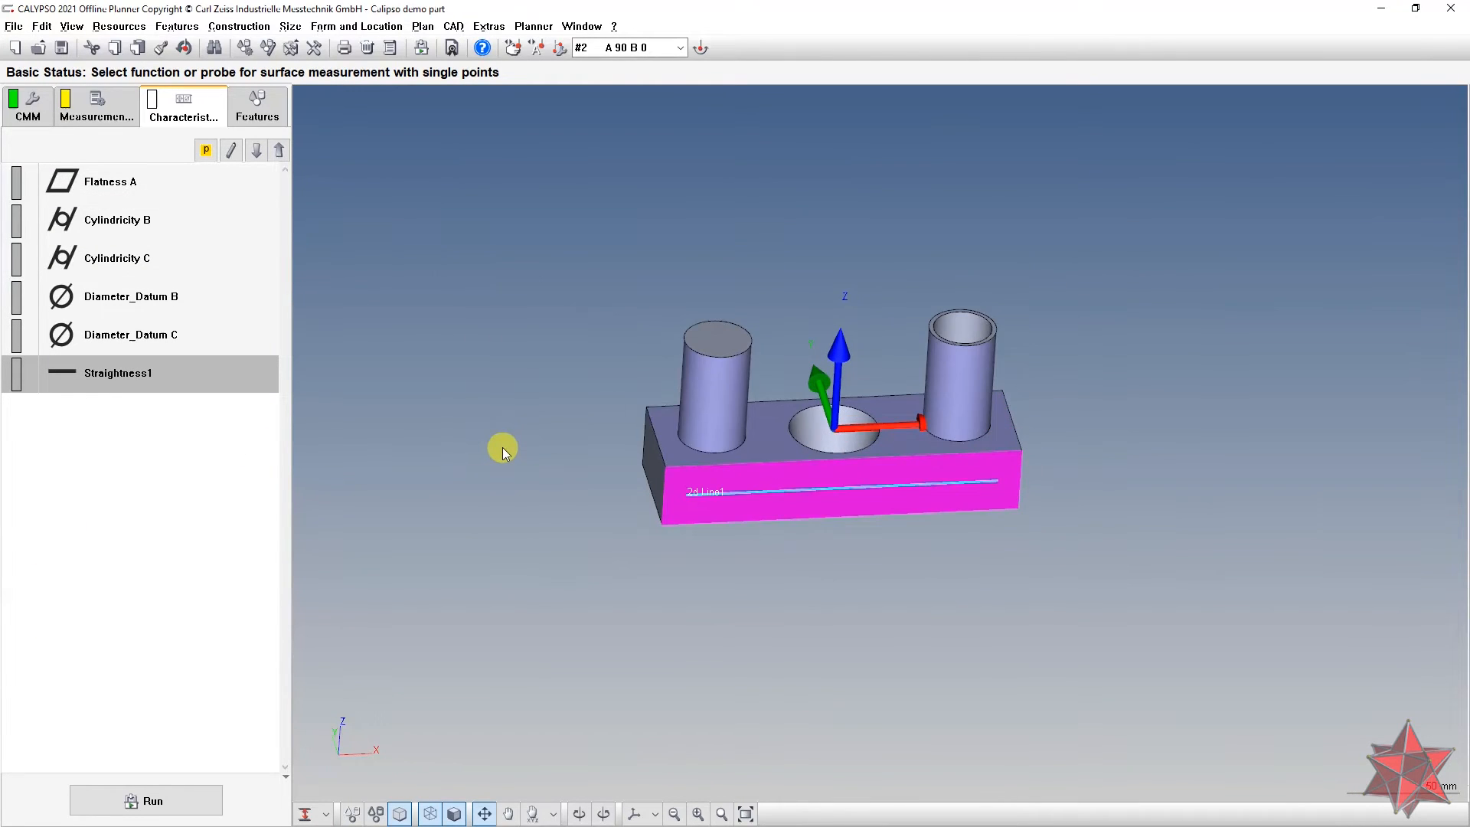
{"action": "key", "text": "alt+Tab"}
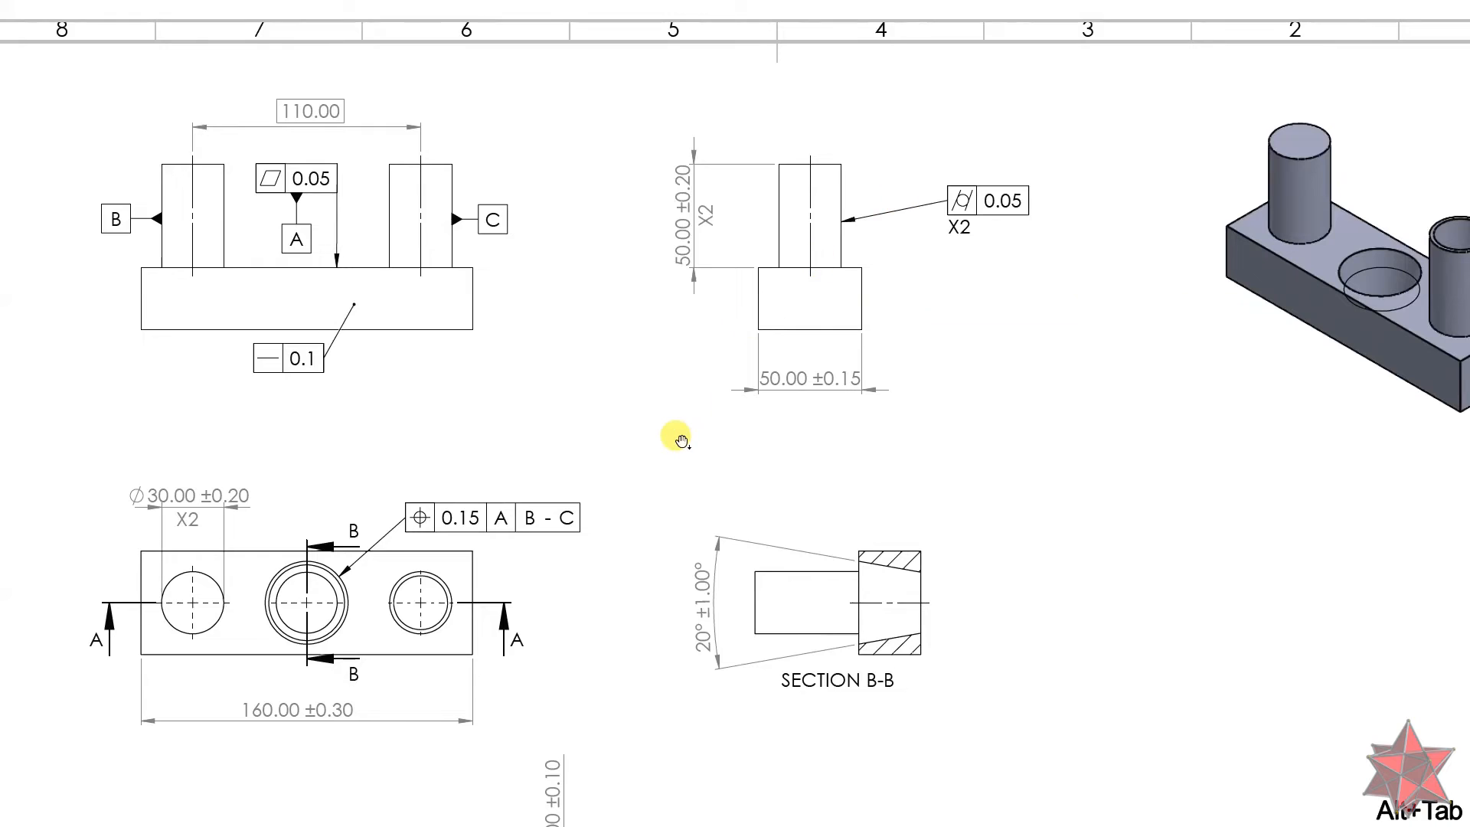
{"action": "scroll", "coordinate": [681, 440], "scroll_direction": "down", "scroll_amount": 1}
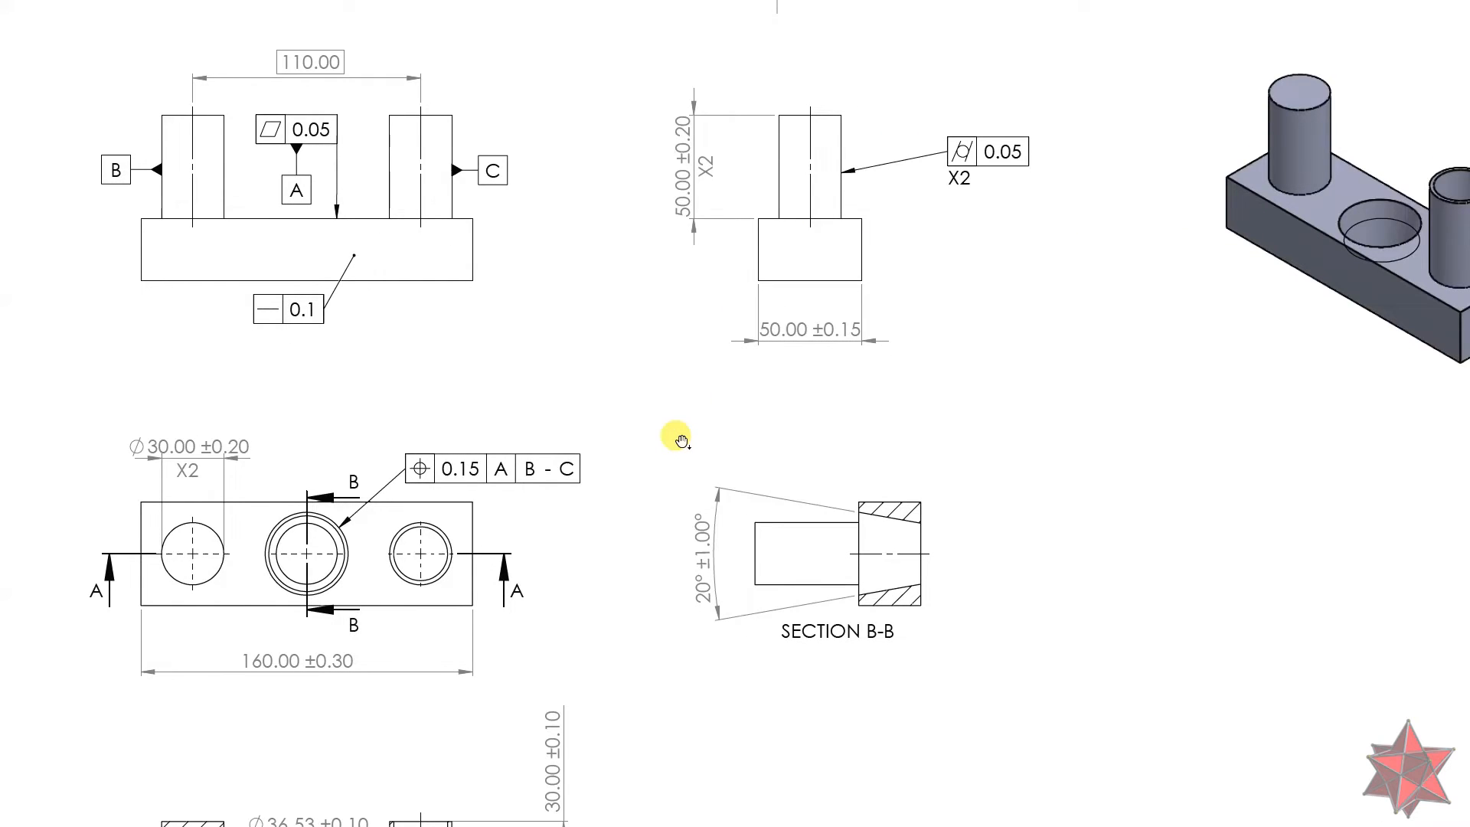
{"action": "scroll", "coordinate": [683, 441], "scroll_direction": "down", "scroll_amount": 1, "text": "ctrl"}
{"action": "left_click_drag", "start_coordinate": [673, 449], "coordinate": [644, 196]}
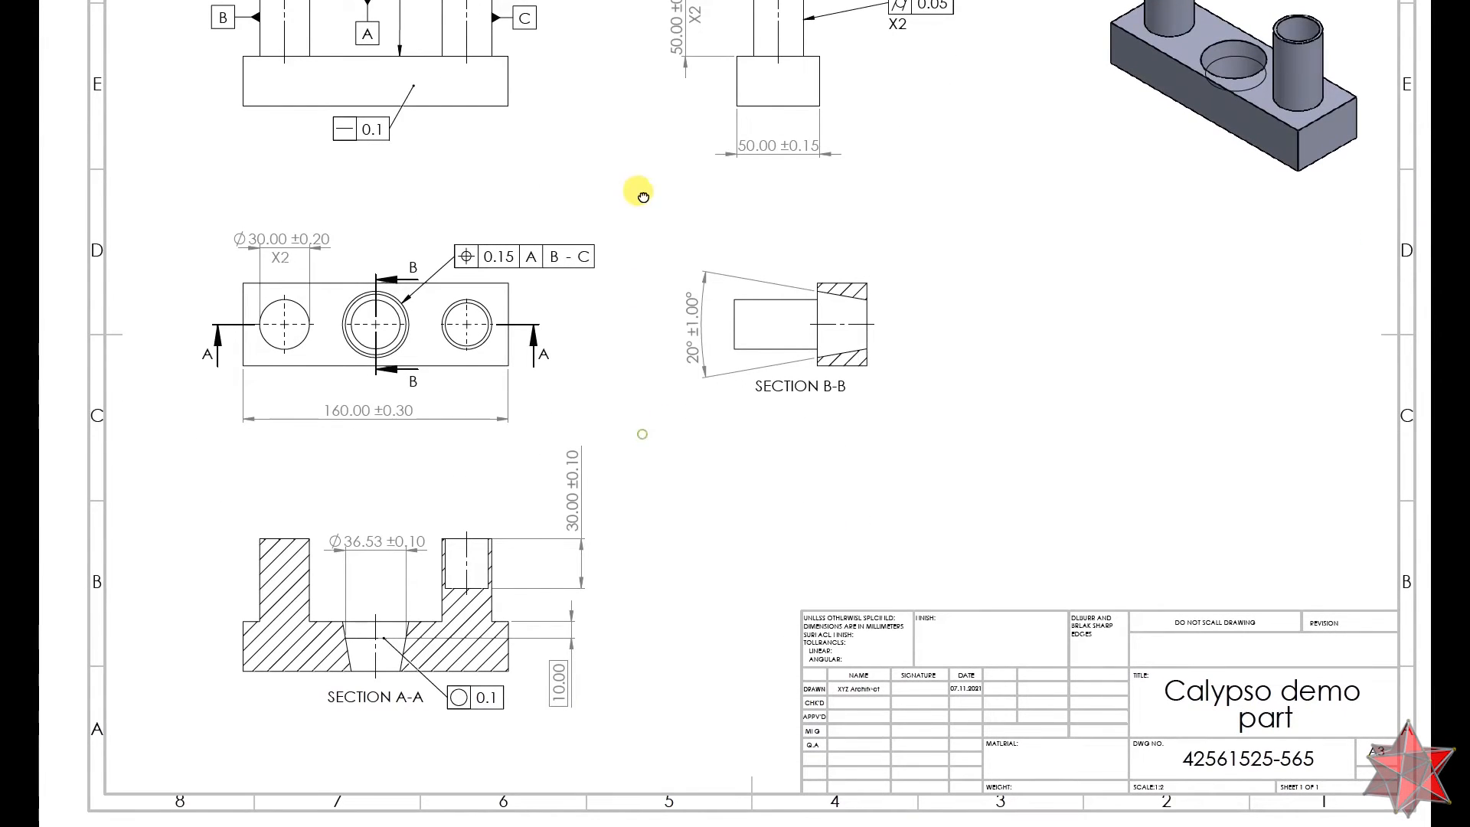
{"action": "scroll", "coordinate": [456, 696], "scroll_direction": "up", "scroll_amount": 1, "text": "ctrl"}
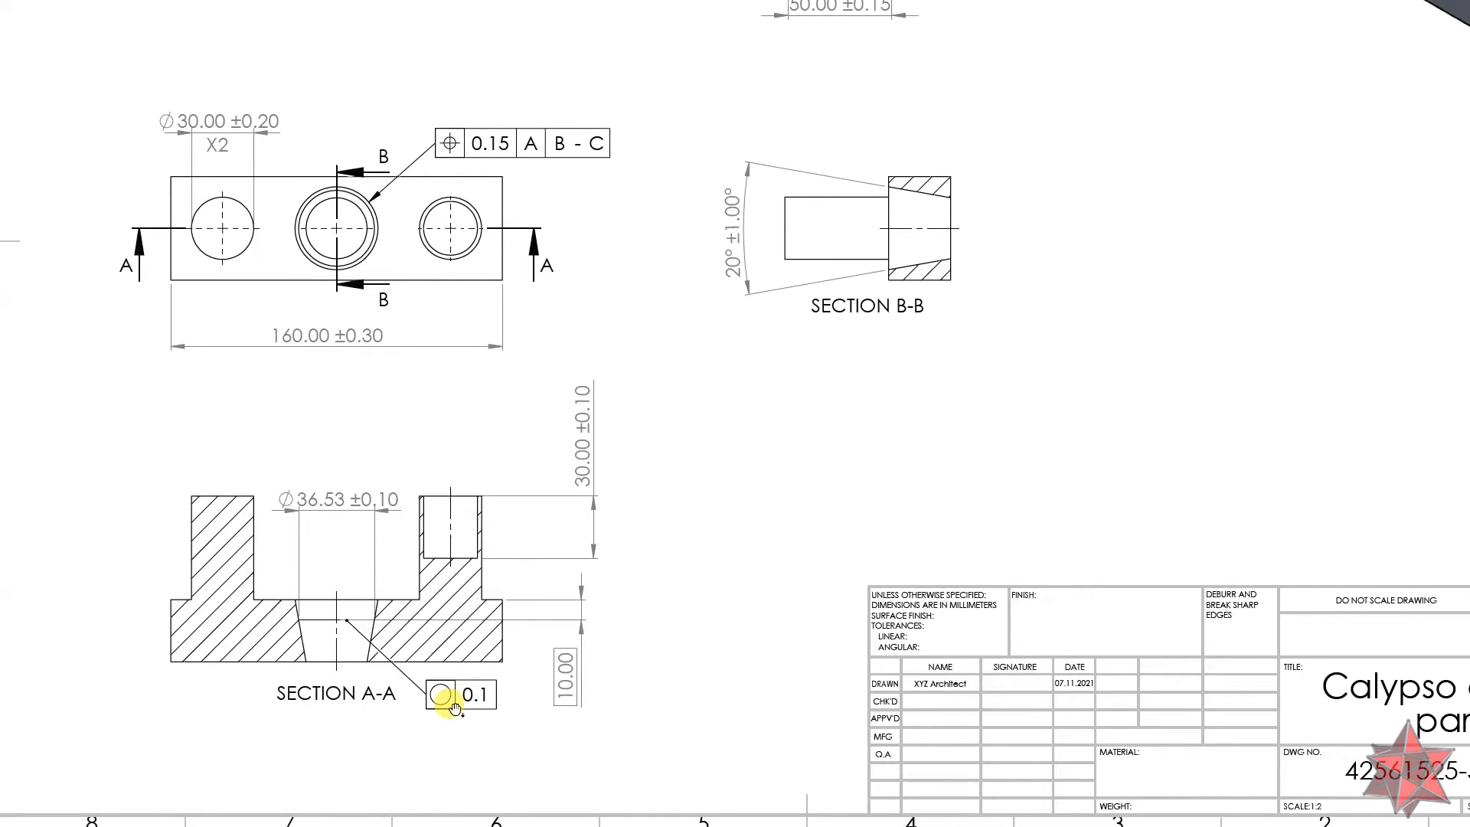
{"action": "scroll", "coordinate": [387, 600], "scroll_direction": "up", "scroll_amount": 5, "text": "ctrl"}
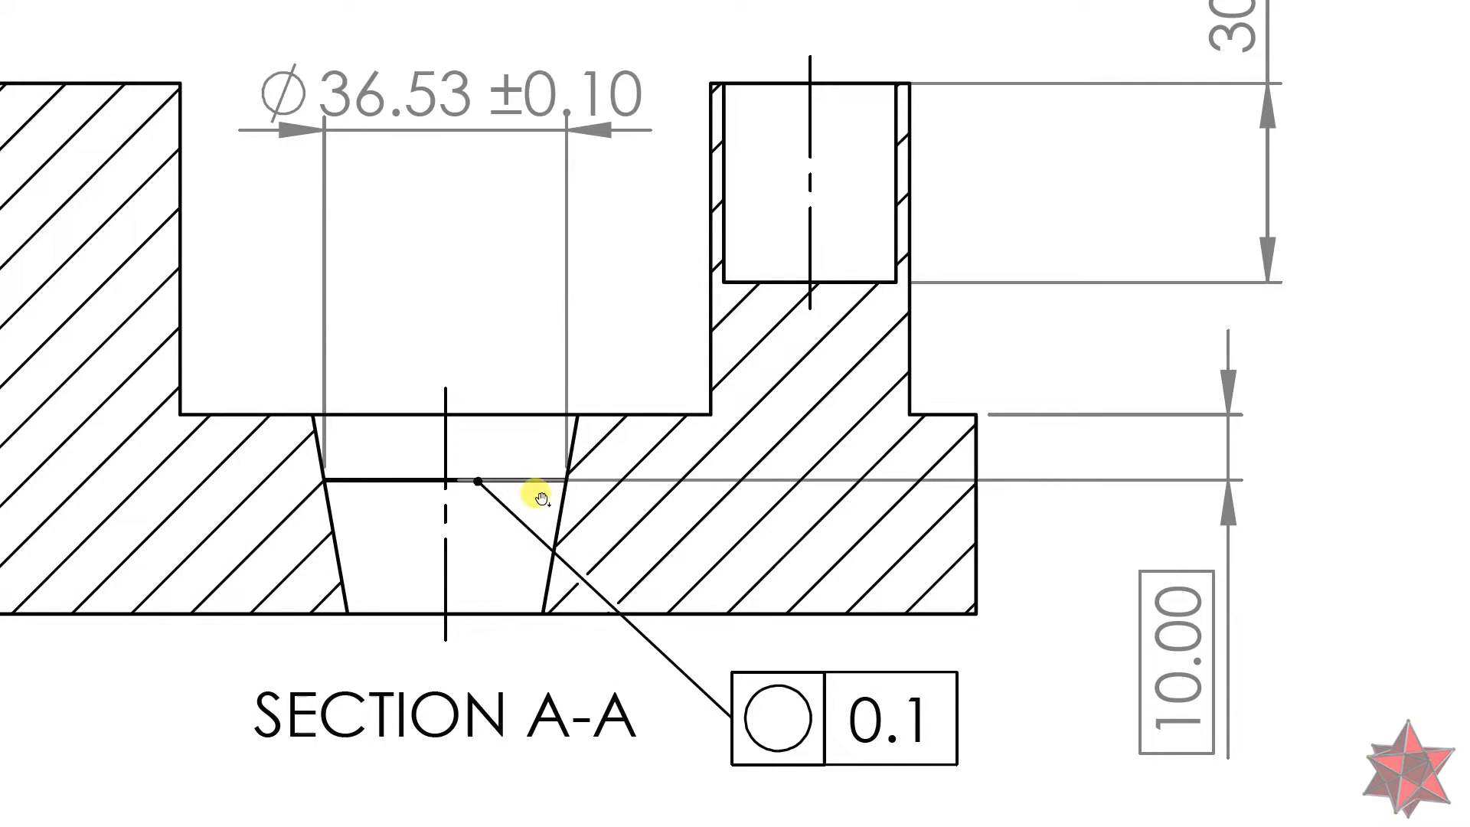
{"action": "key", "text": "ctrl+5"}
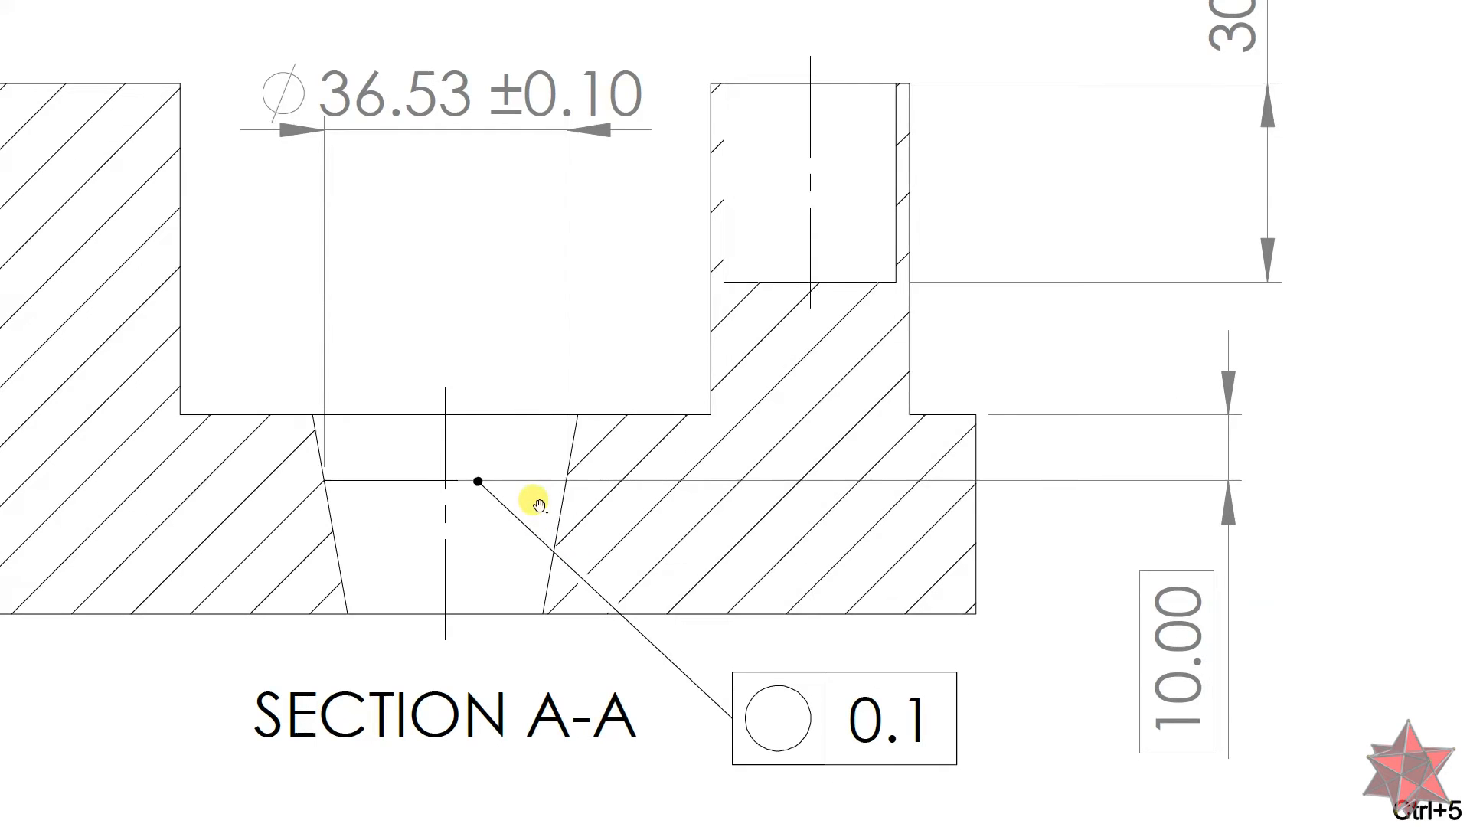
{"action": "key", "text": "ctrl+5"}
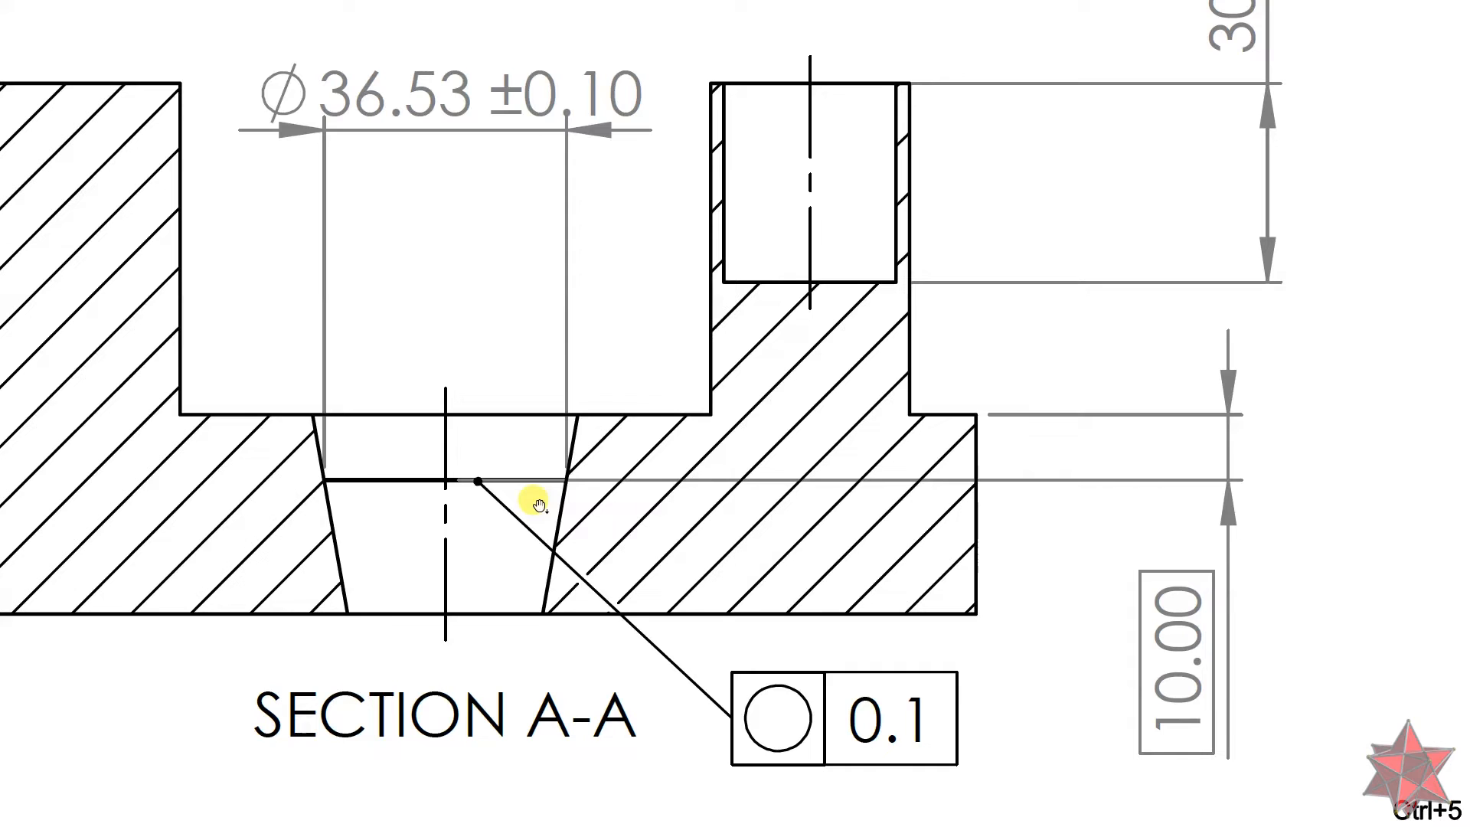
{"action": "scroll", "coordinate": [541, 528], "scroll_direction": "down", "scroll_amount": 6, "text": "ctrl"}
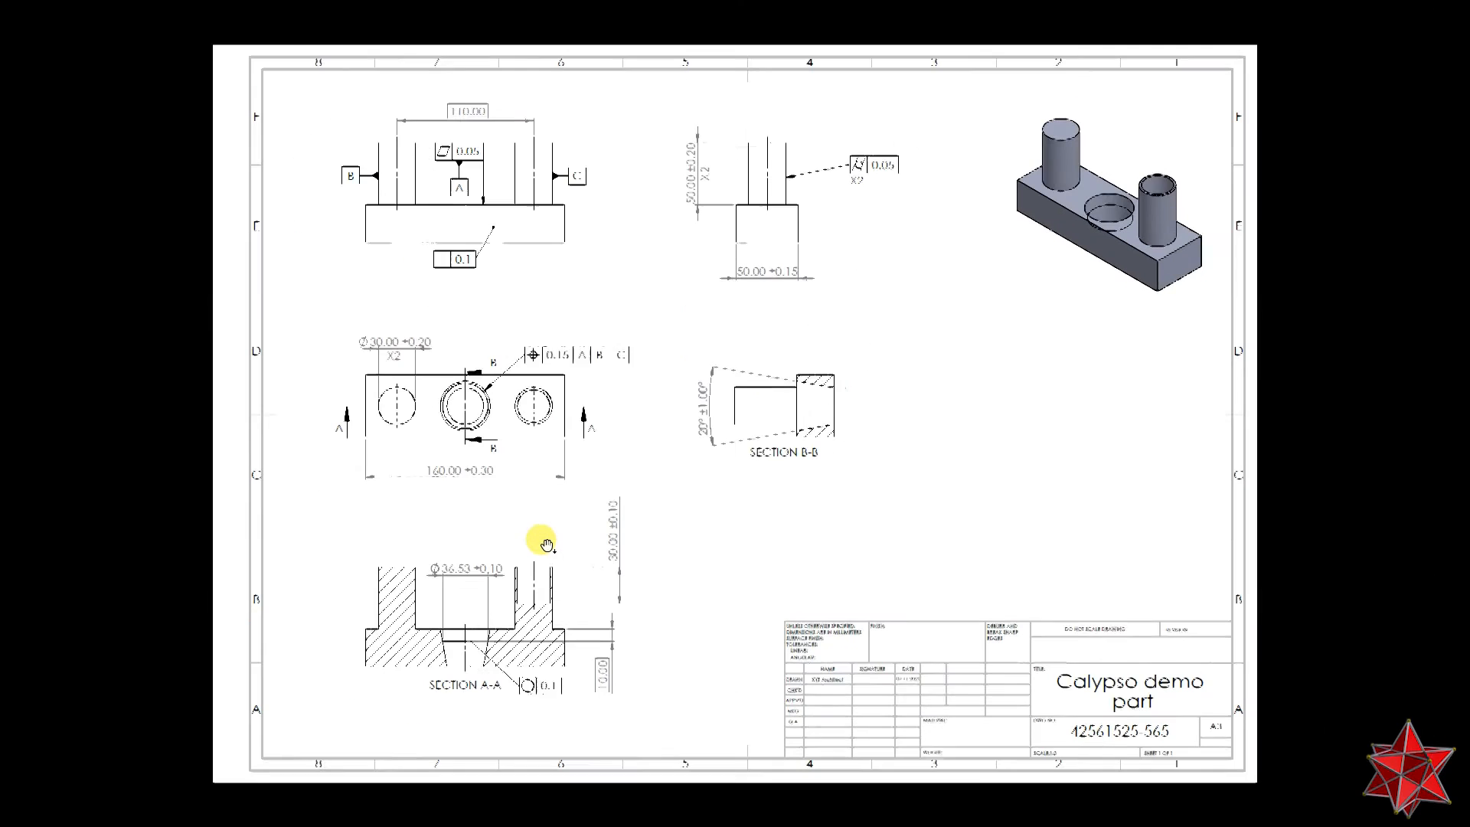
{"action": "scroll", "coordinate": [542, 540], "scroll_direction": "up", "scroll_amount": 1, "text": "ctrl"}
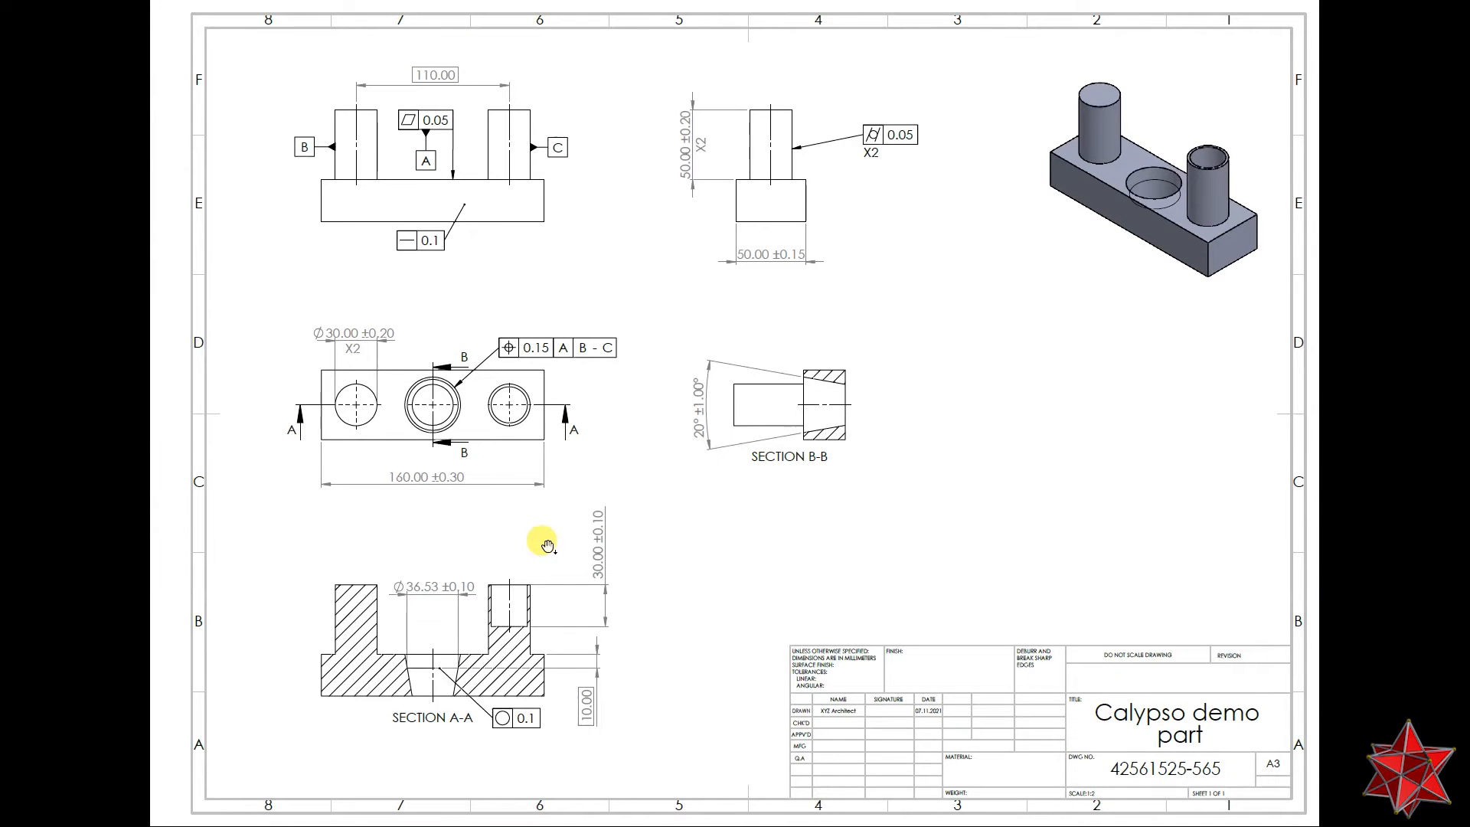
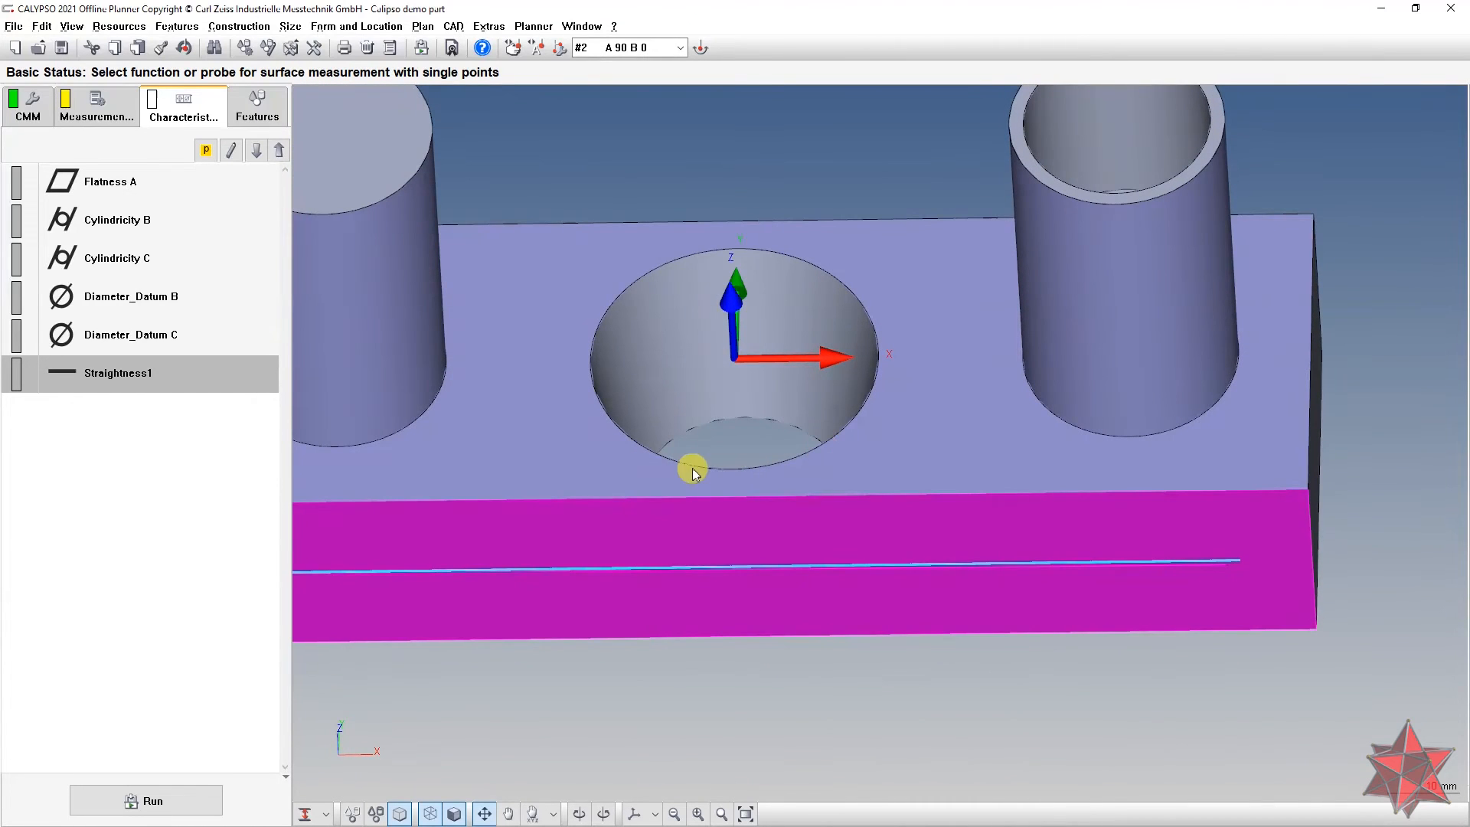
Step: Define Circle1 on the central bore's wall with the circle-on-cylinder method and orbit to inspect it
{"action": "scroll", "coordinate": [520, 255], "scroll_direction": "down", "scroll_amount": 4}
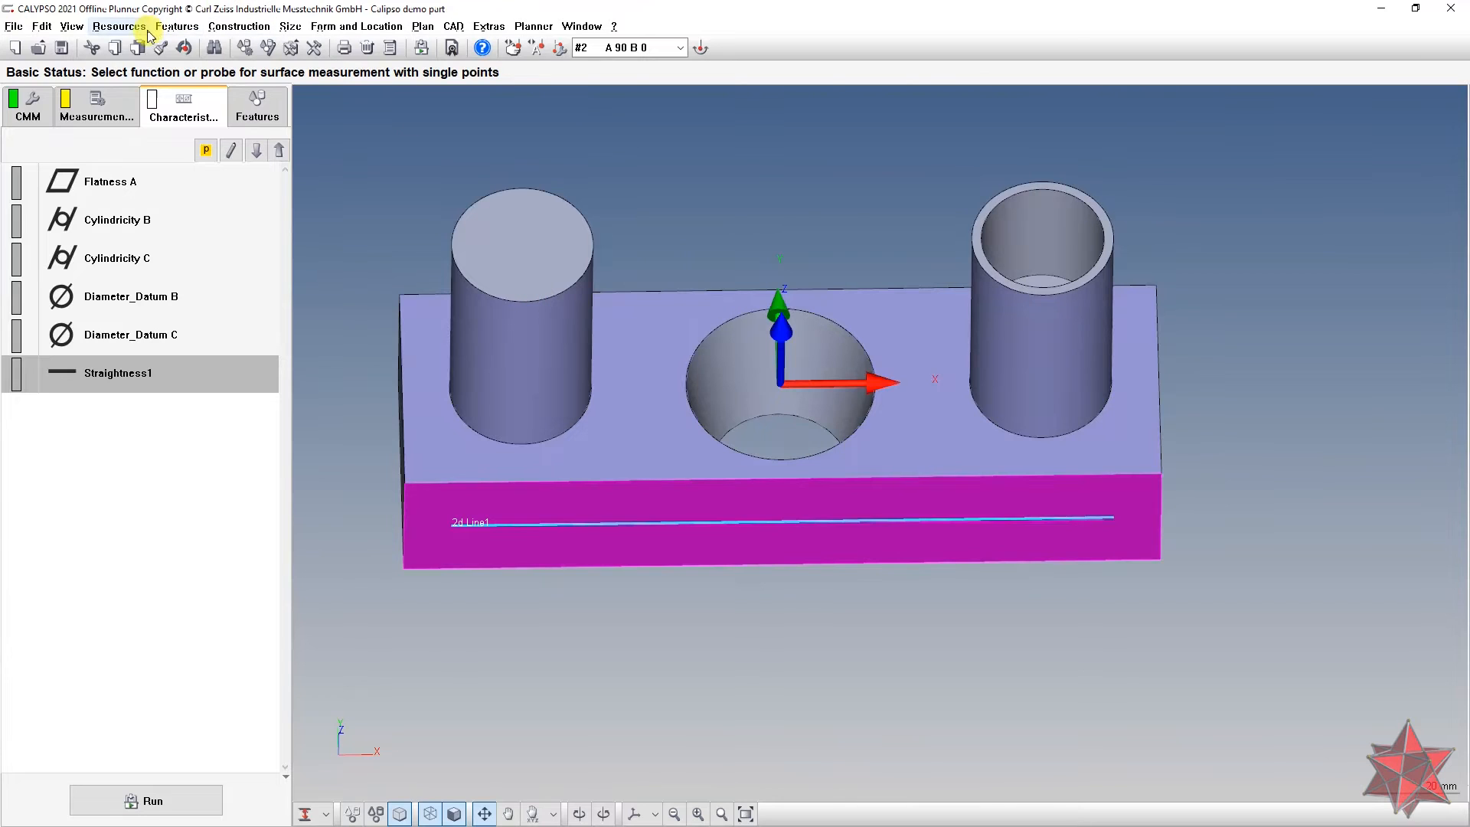
{"action": "left_click", "coordinate": [322, 813]}
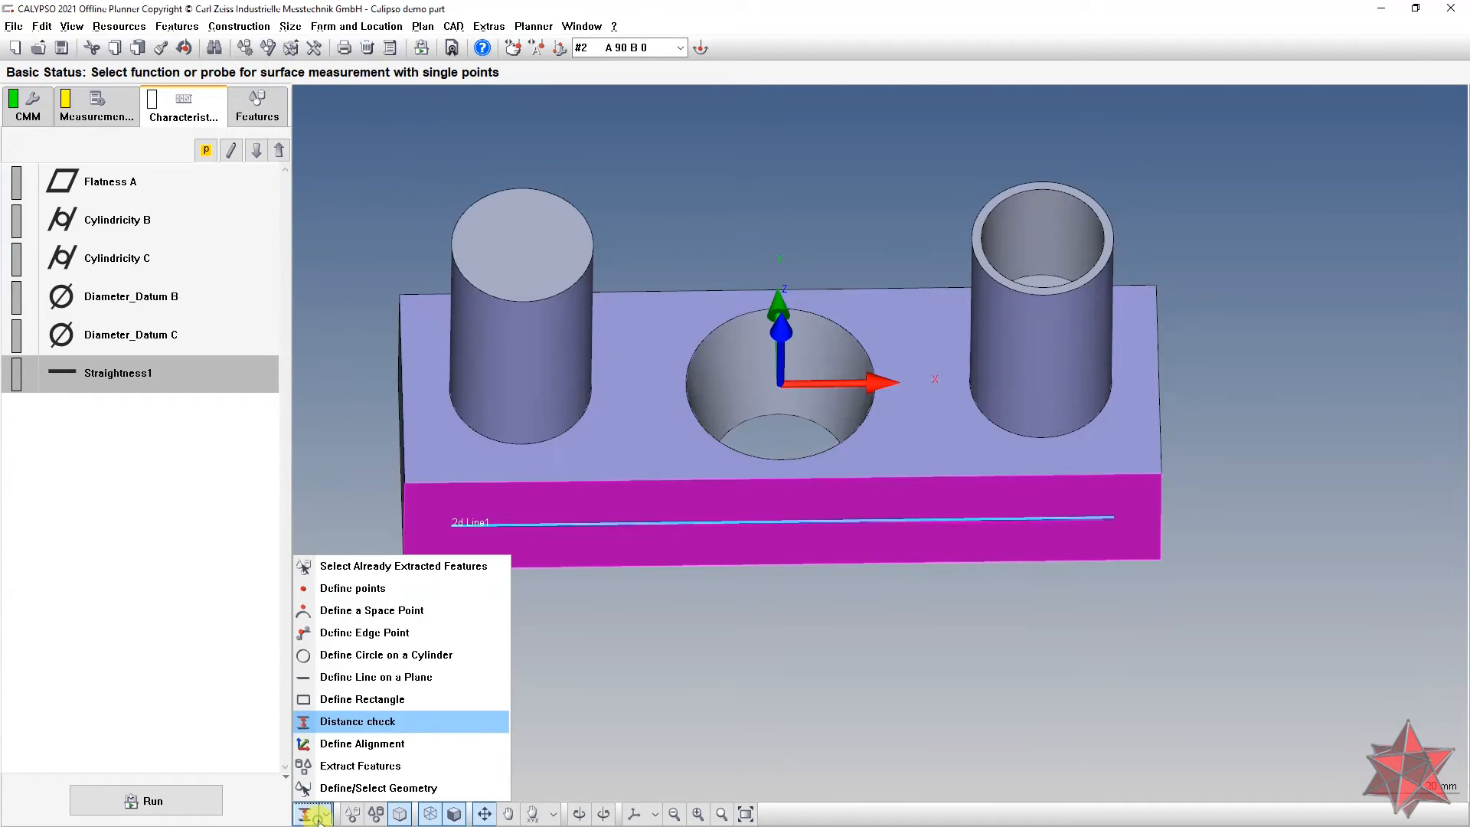
{"action": "left_click", "coordinate": [396, 659]}
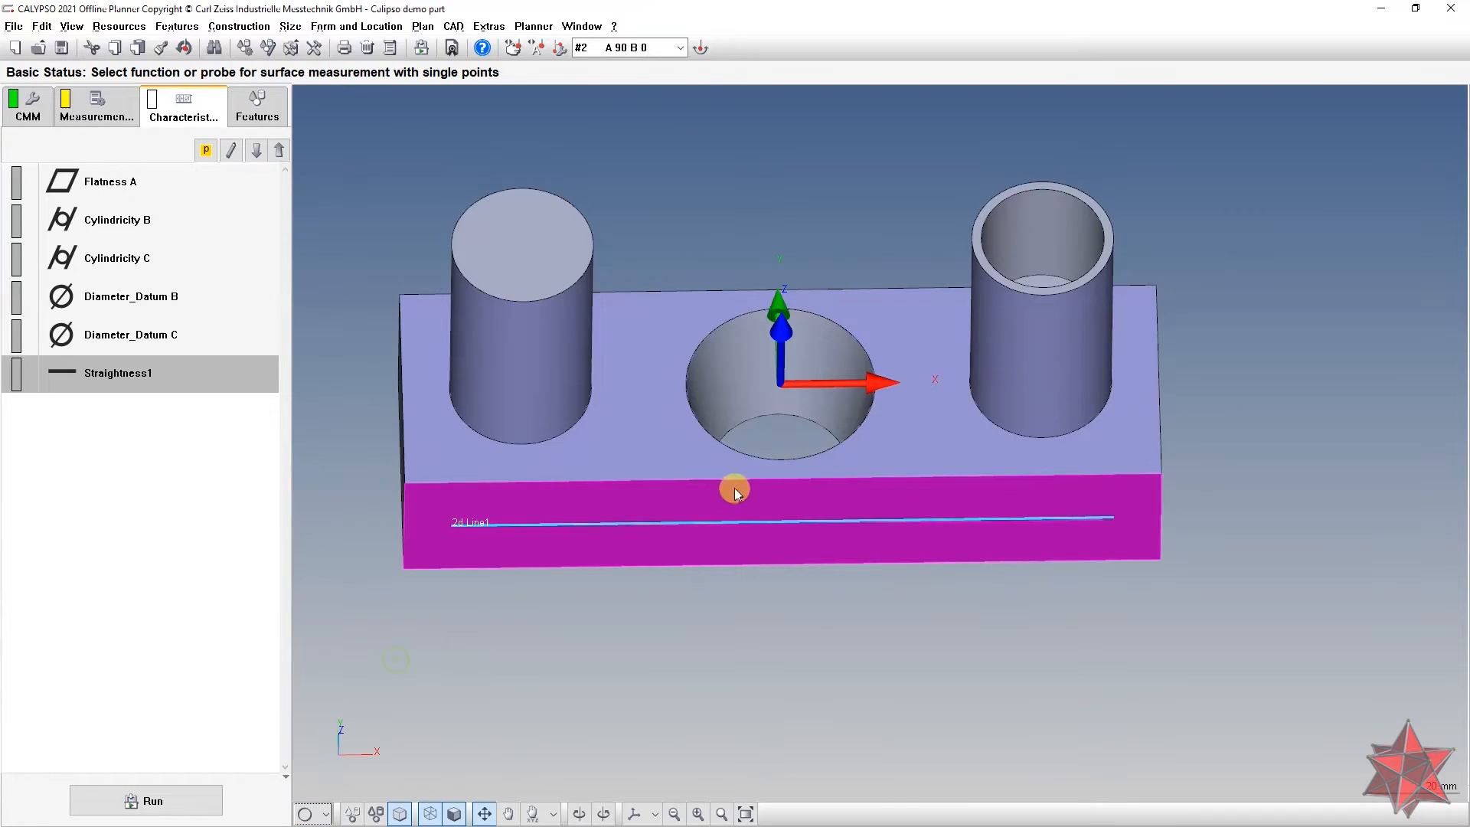
{"action": "left_click", "coordinate": [742, 356]}
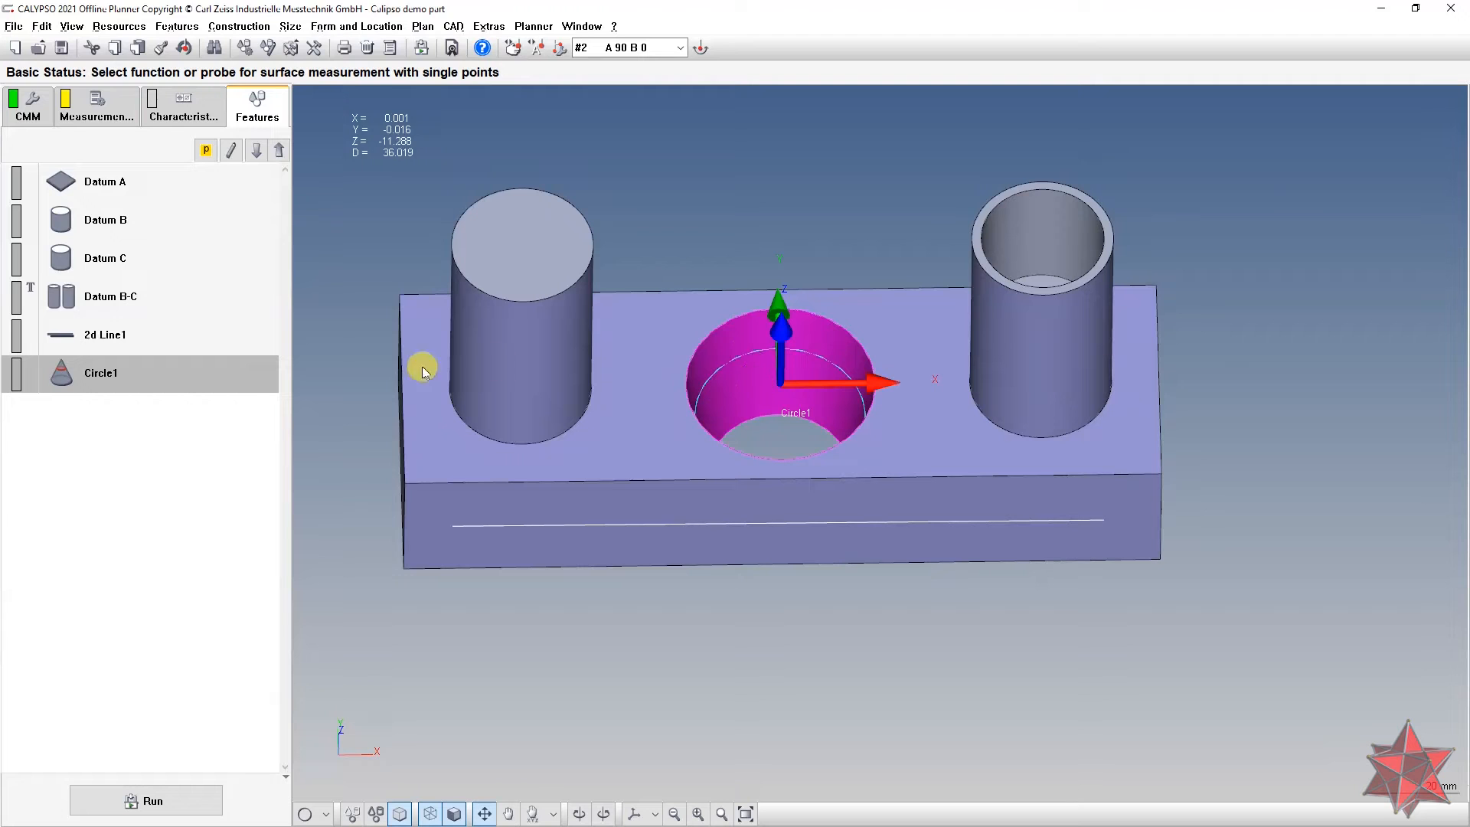
{"action": "middle_click_drag", "start_coordinate": [909, 375], "coordinate": [910, 310]}
{"action": "middle_click_drag", "start_coordinate": [677, 474], "coordinate": [618, 482]}
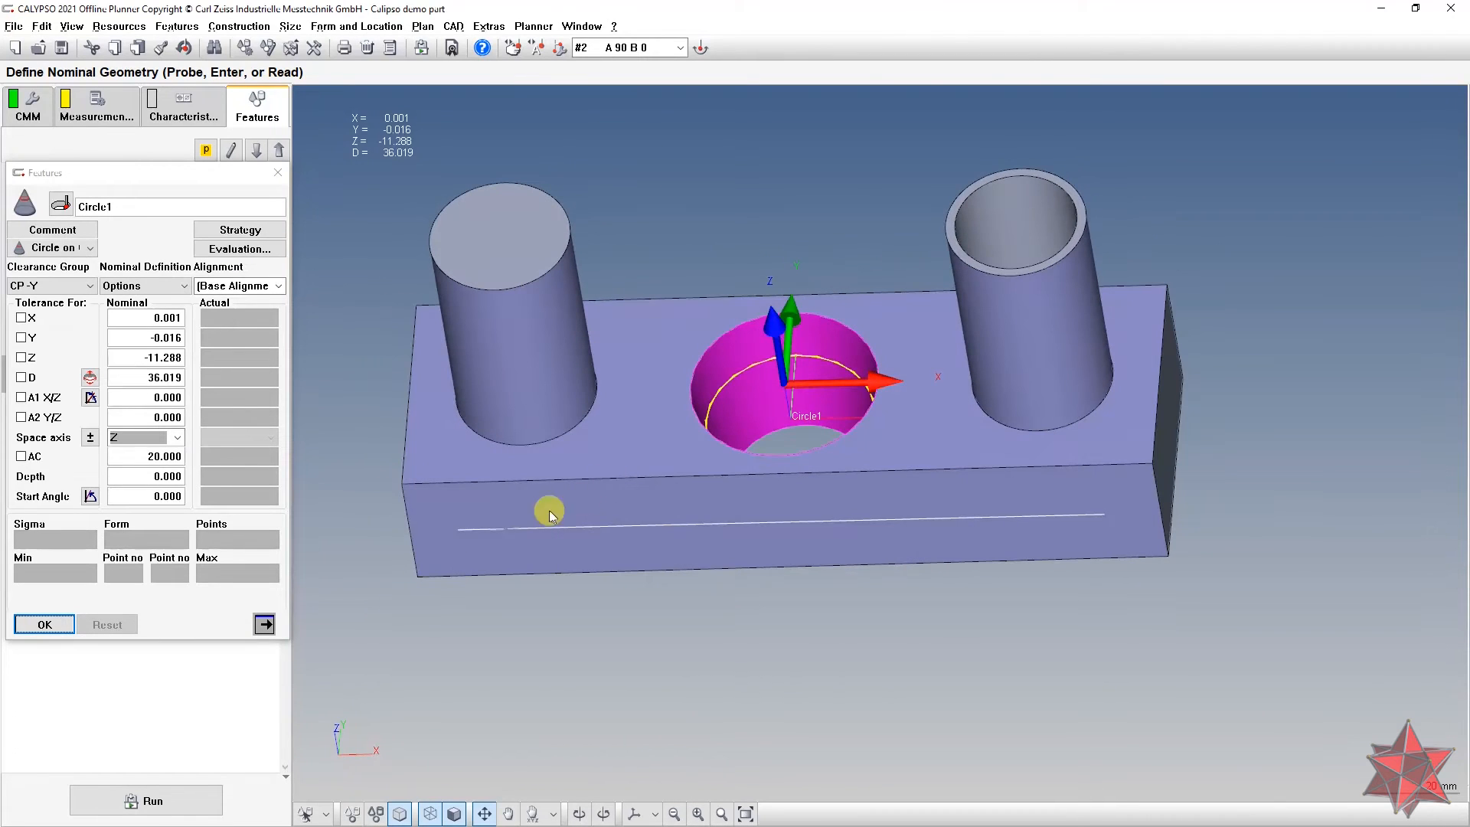
Step: Shift Circle1's nominal along the bore axis to Z -10, giving diameter 36.473
{"action": "left_click", "coordinate": [91, 379]}
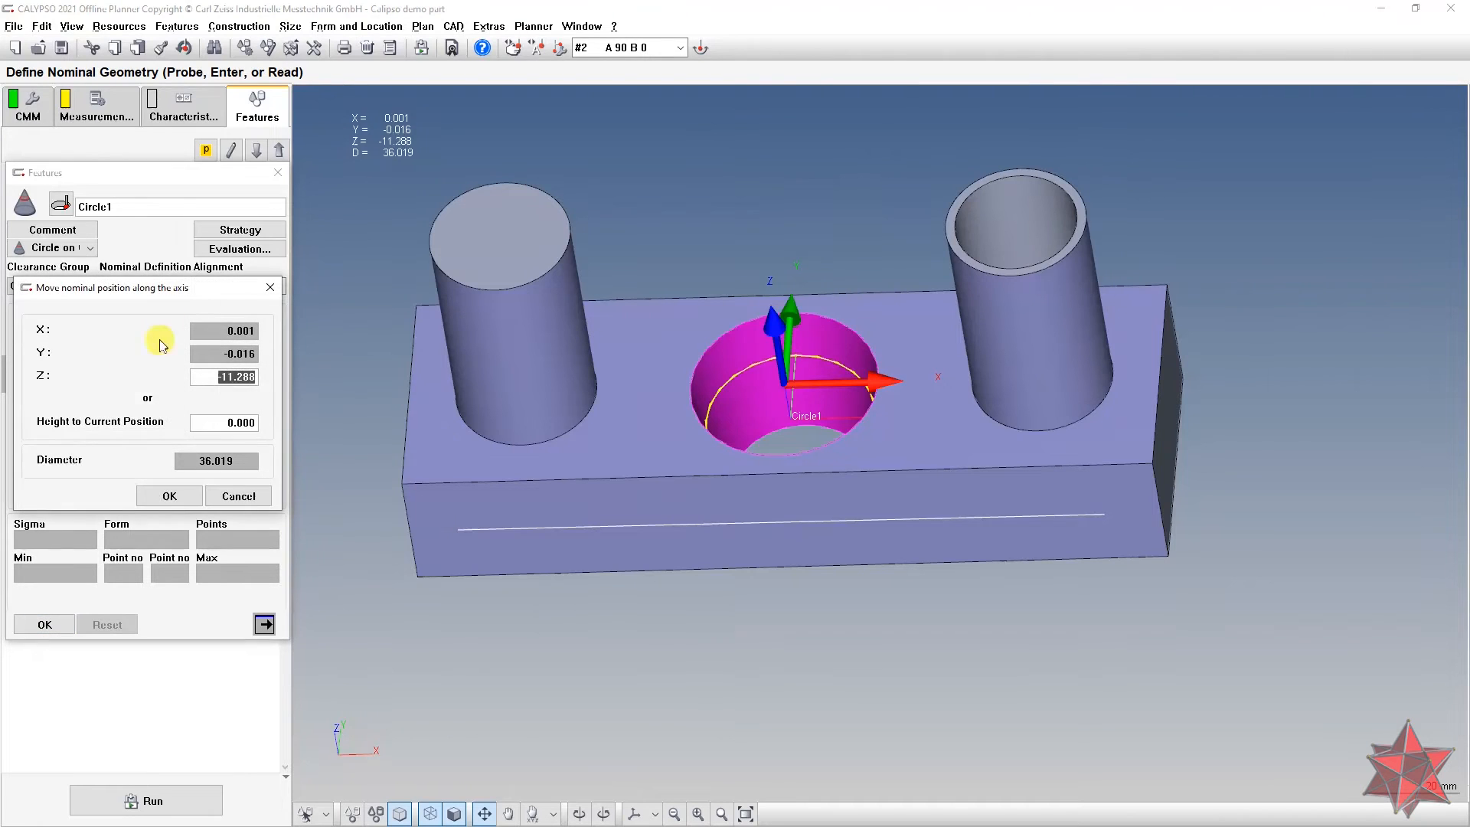
{"action": "left_click_drag", "start_coordinate": [158, 289], "coordinate": [238, 172]}
{"action": "type", "text": "-10"}
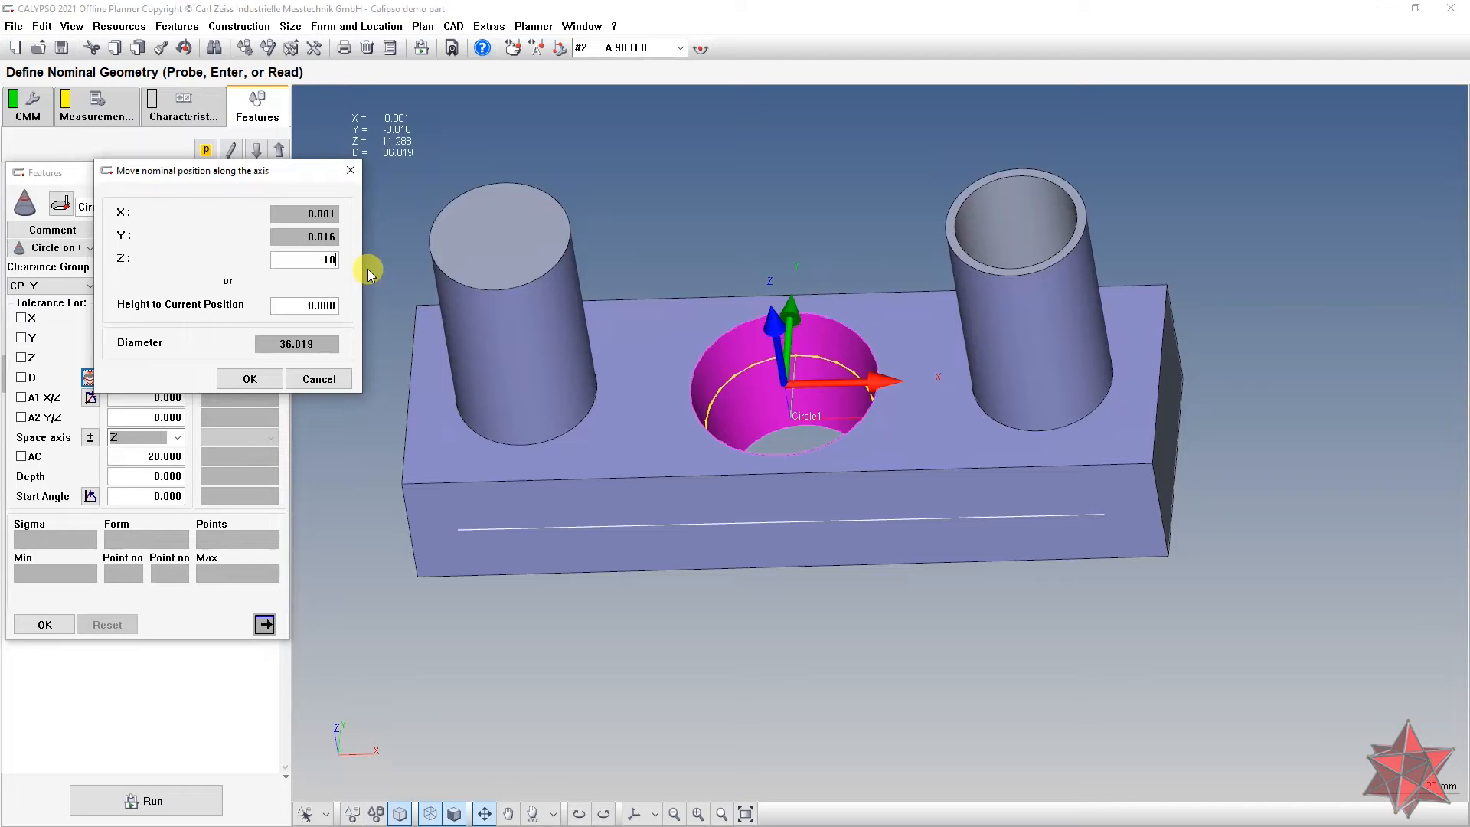
{"action": "left_click", "coordinate": [305, 305]}
{"action": "middle_click_drag", "start_coordinate": [810, 346], "coordinate": [848, 339]}
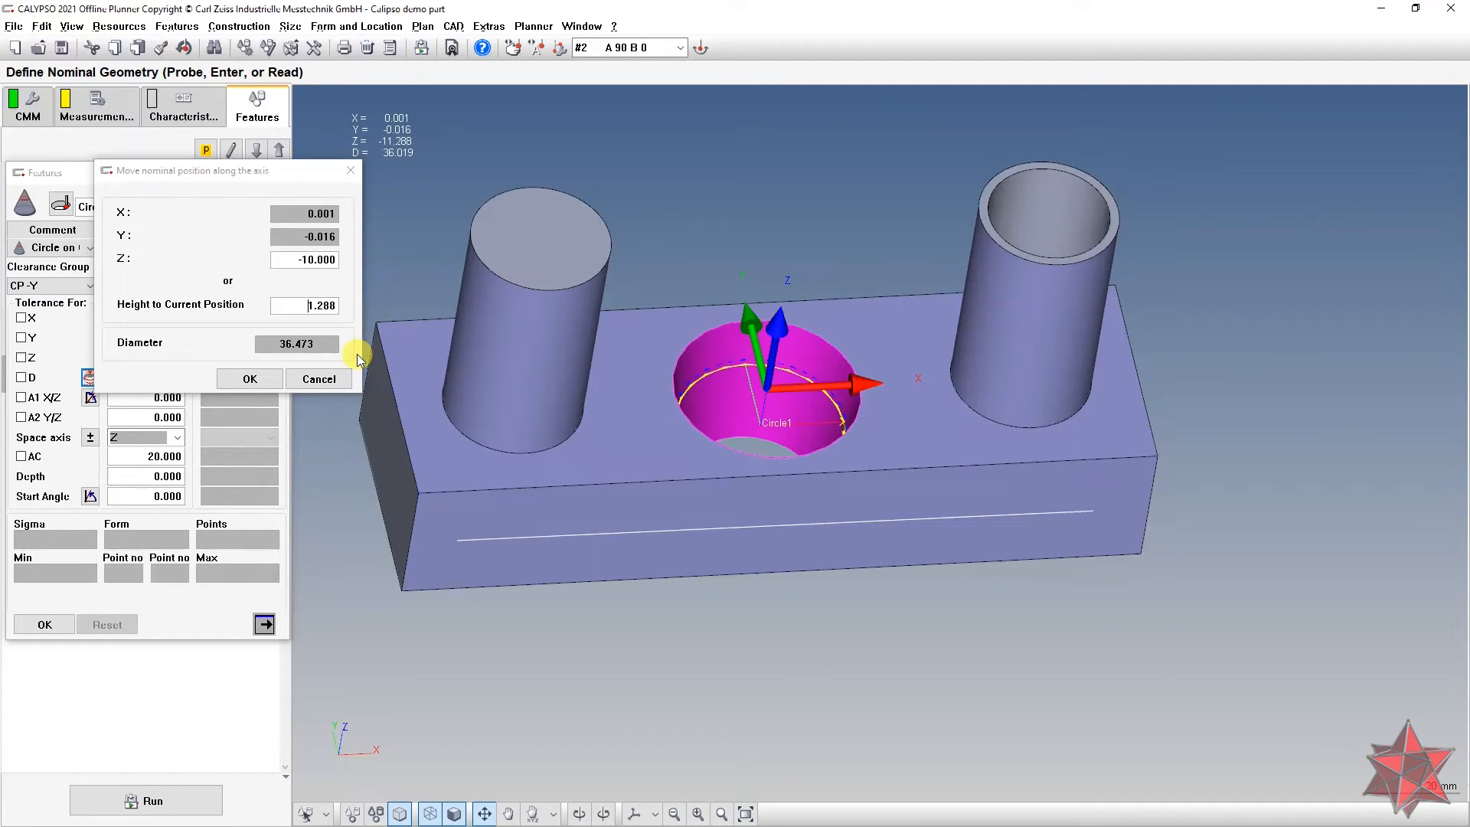
{"action": "left_click", "coordinate": [249, 378]}
{"action": "key", "text": "alt+Tab"}
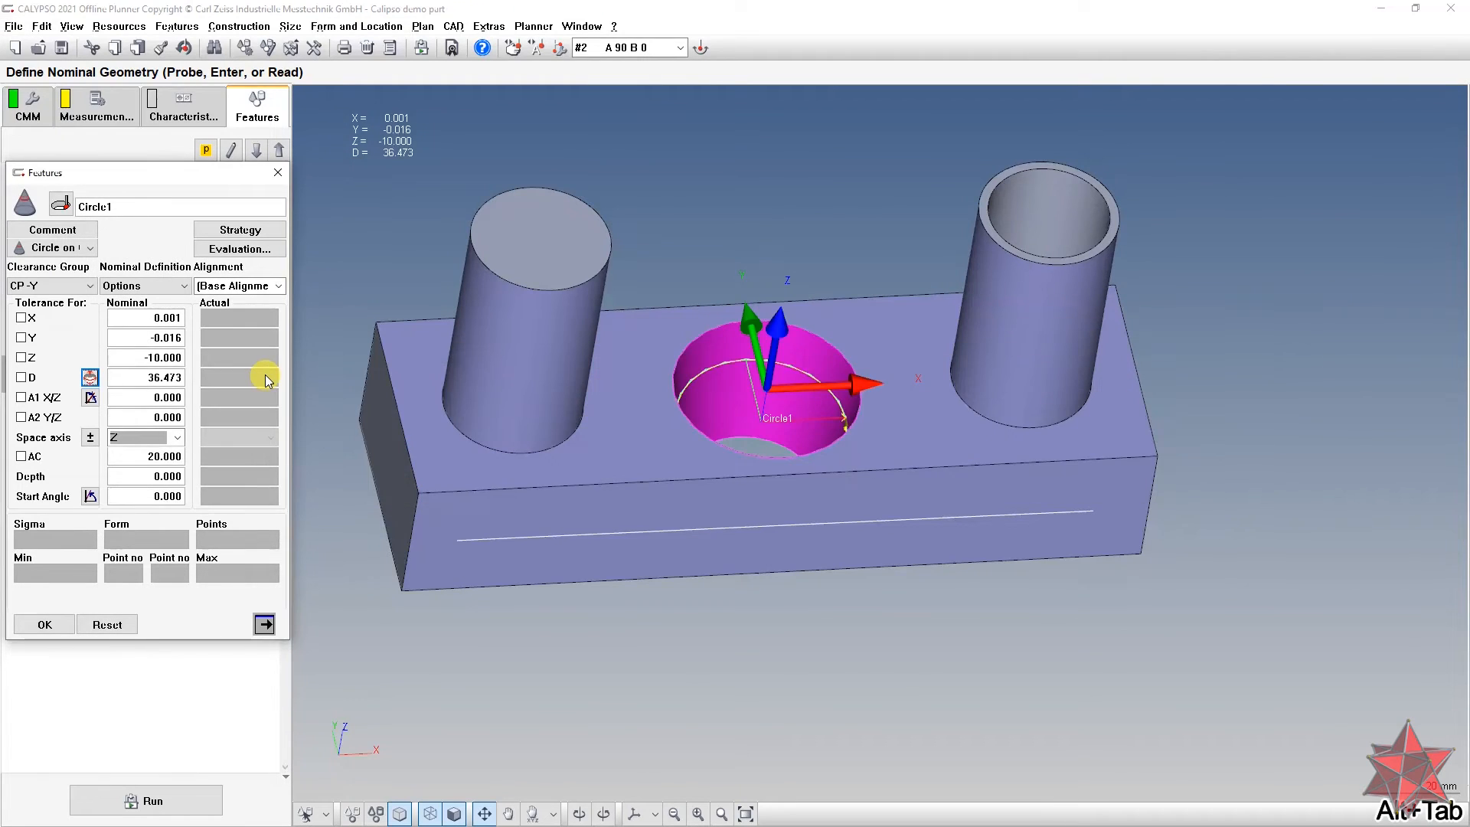
Step: Check the drawing's Ø36.53 and set Circle1's nominal diameter to 36.53
{"action": "key", "text": "alt+Tab"}
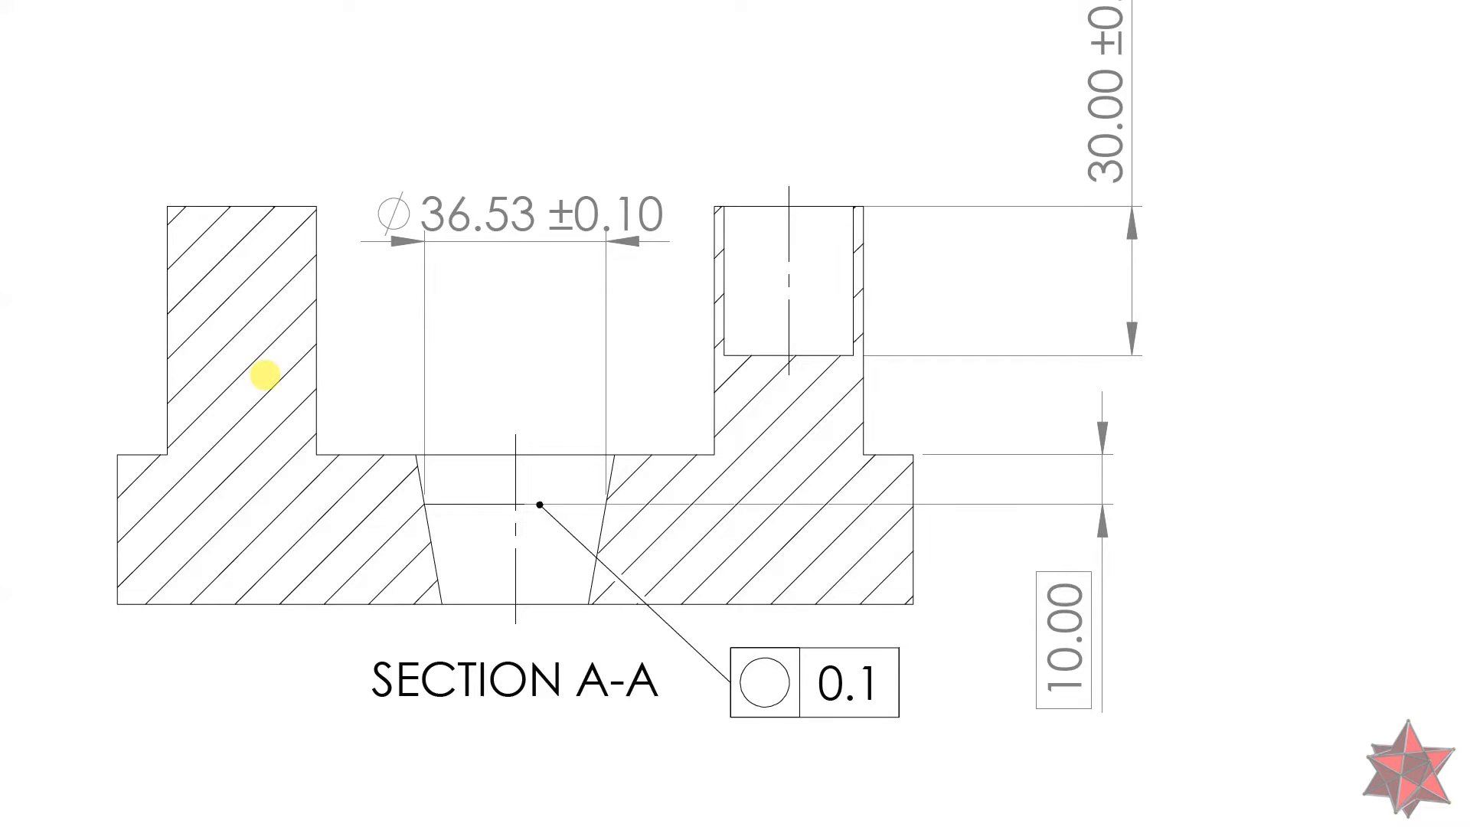
{"action": "key", "text": "alt+Tab"}
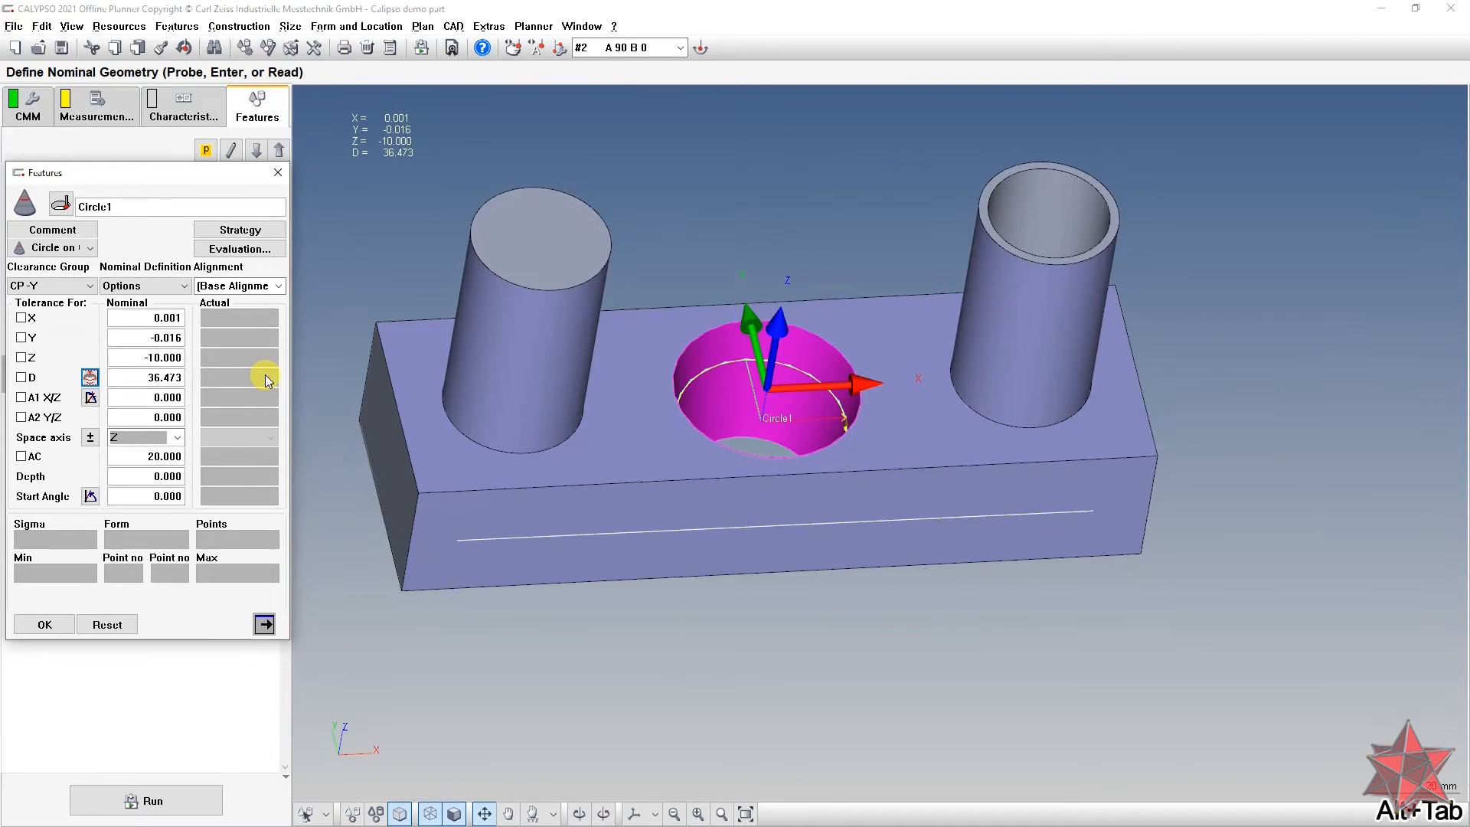
{"action": "double_click", "coordinate": [170, 378]}
{"action": "type", "text": "53"}
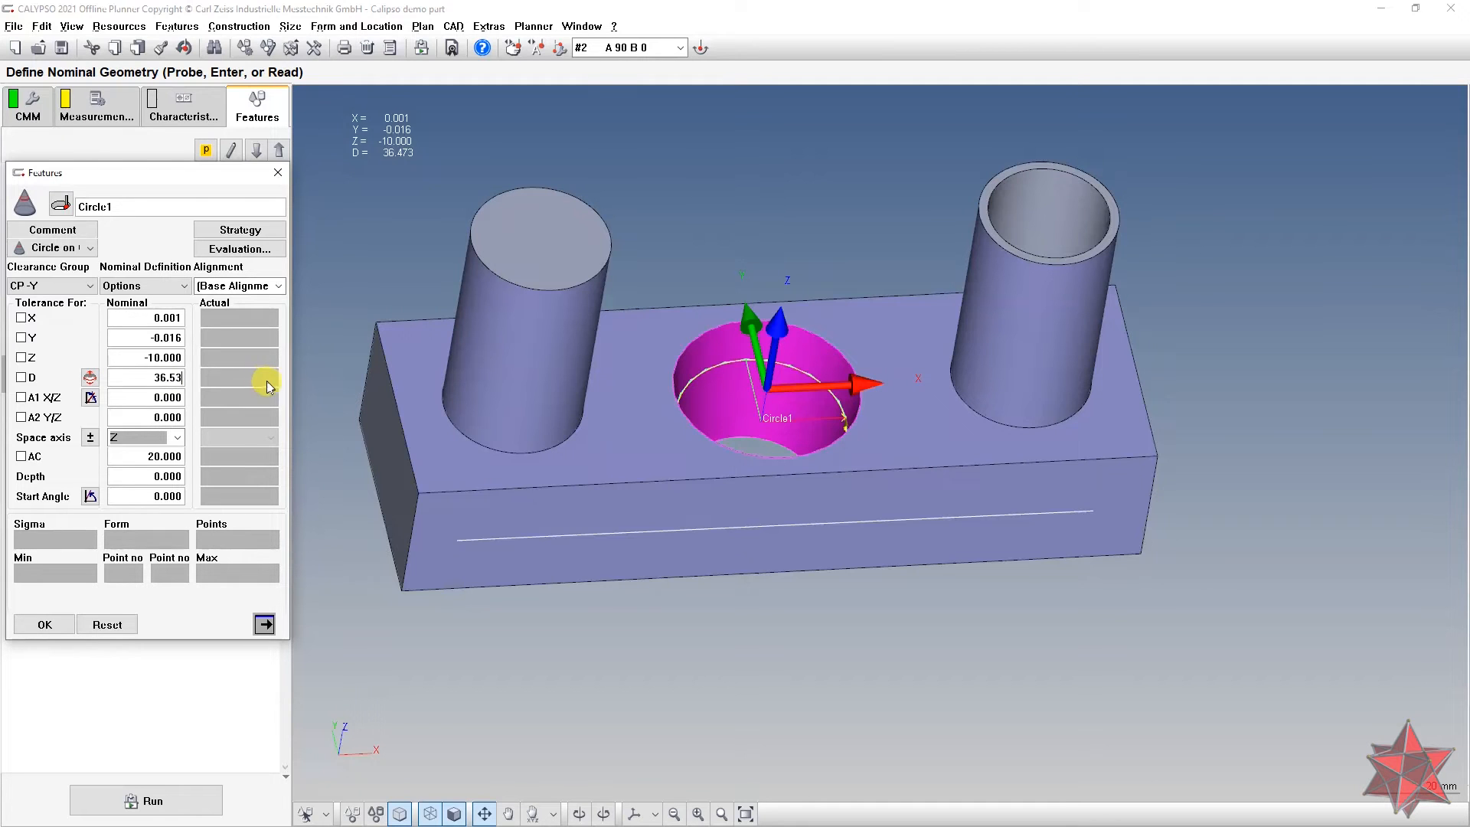
{"action": "left_click", "coordinate": [163, 358]}
{"action": "middle_click_drag", "start_coordinate": [734, 410], "coordinate": [724, 452]}
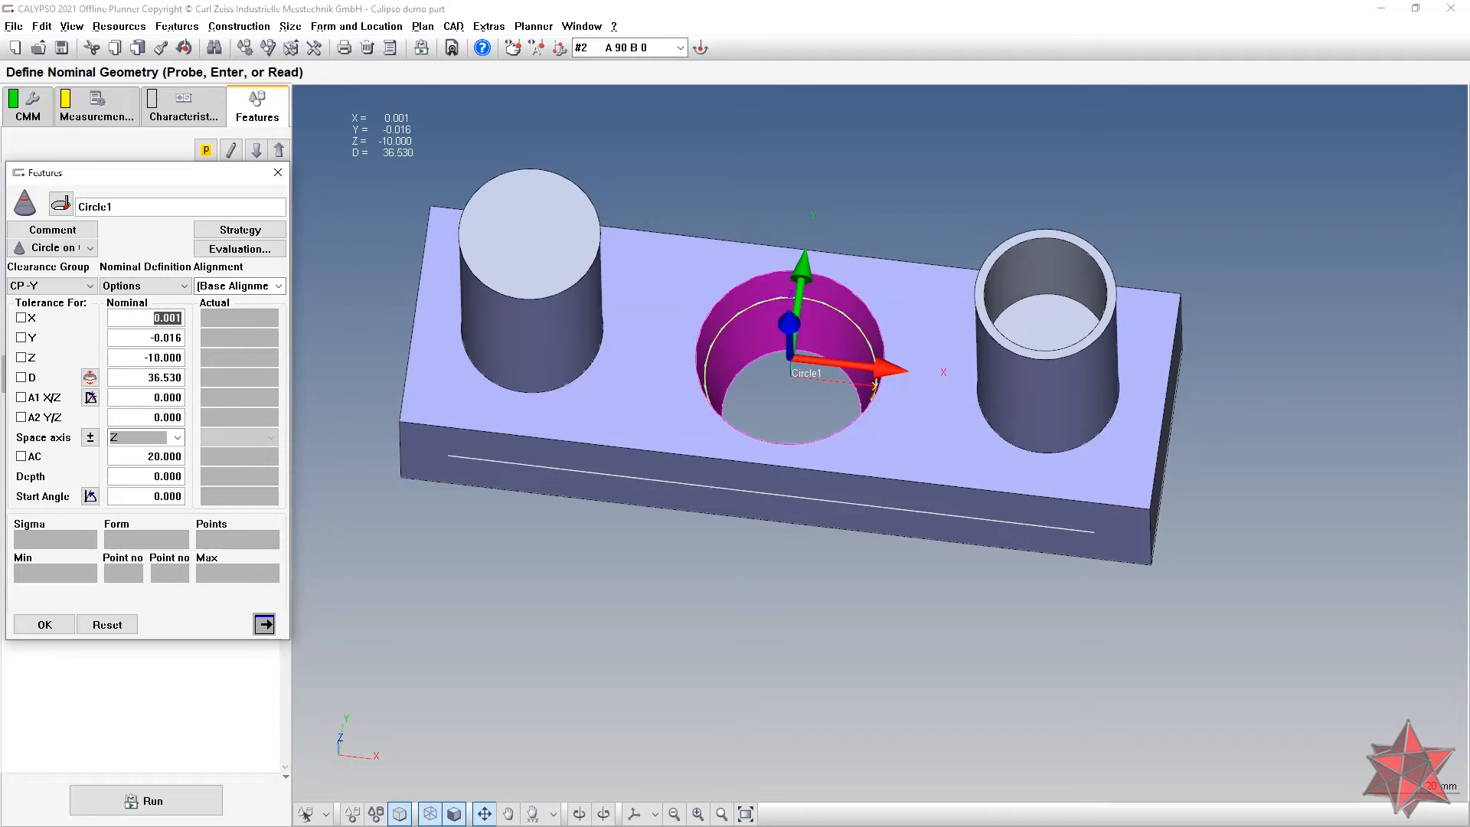
Step: Set Circle1's nominal X position to 0
{"action": "type", "text": "0"}
{"action": "key", "text": "Tab"}
{"action": "left_click", "coordinate": [135, 320]}
{"action": "middle_click_drag", "start_coordinate": [993, 448], "coordinate": [1051, 471]}
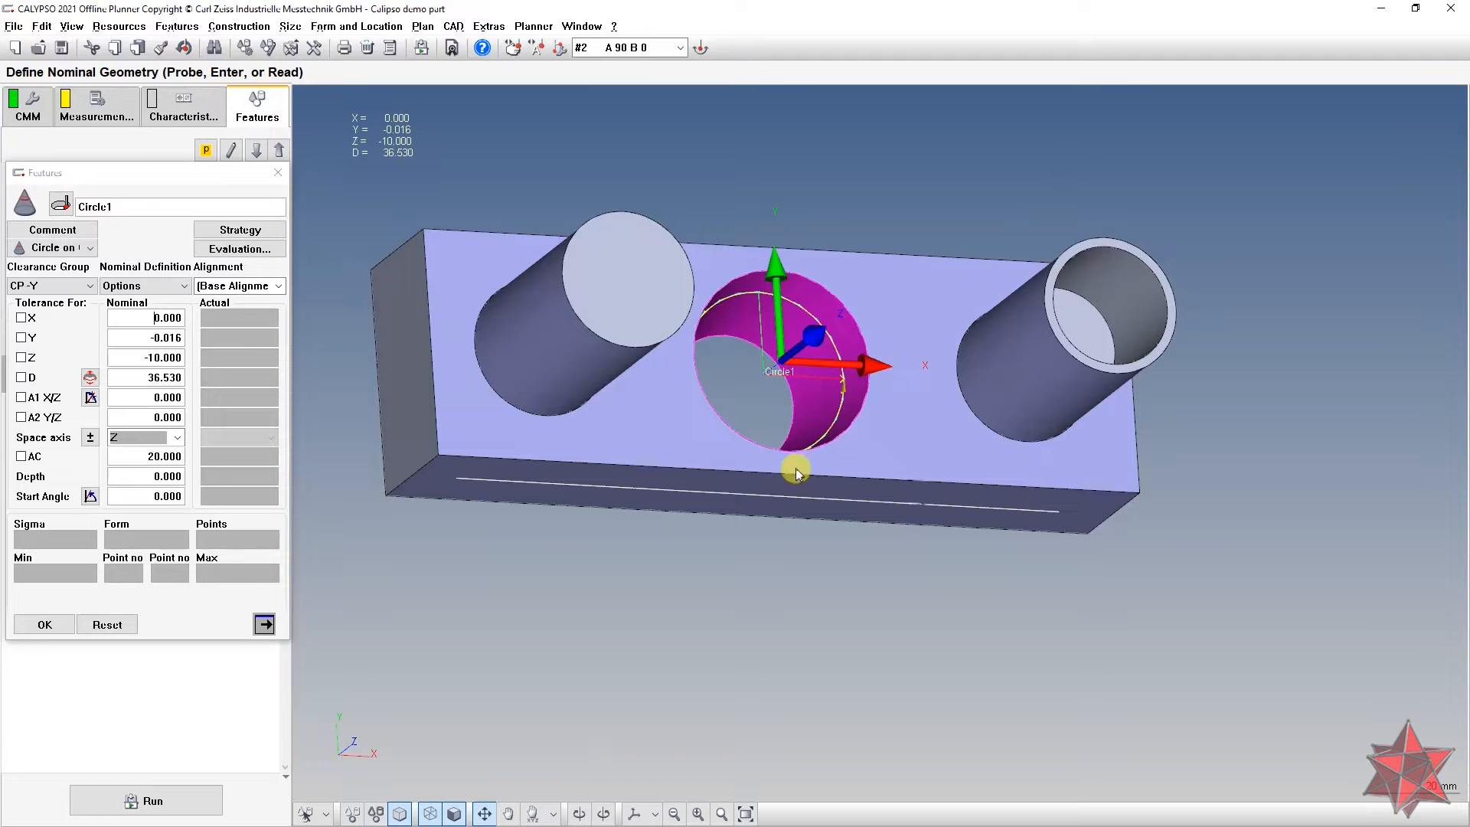
Step: Enter 0 for Circle1's nominal Y and rotate the part to check the centred circle
{"action": "left_click", "coordinate": [143, 341]}
{"action": "type", "text": "0"}
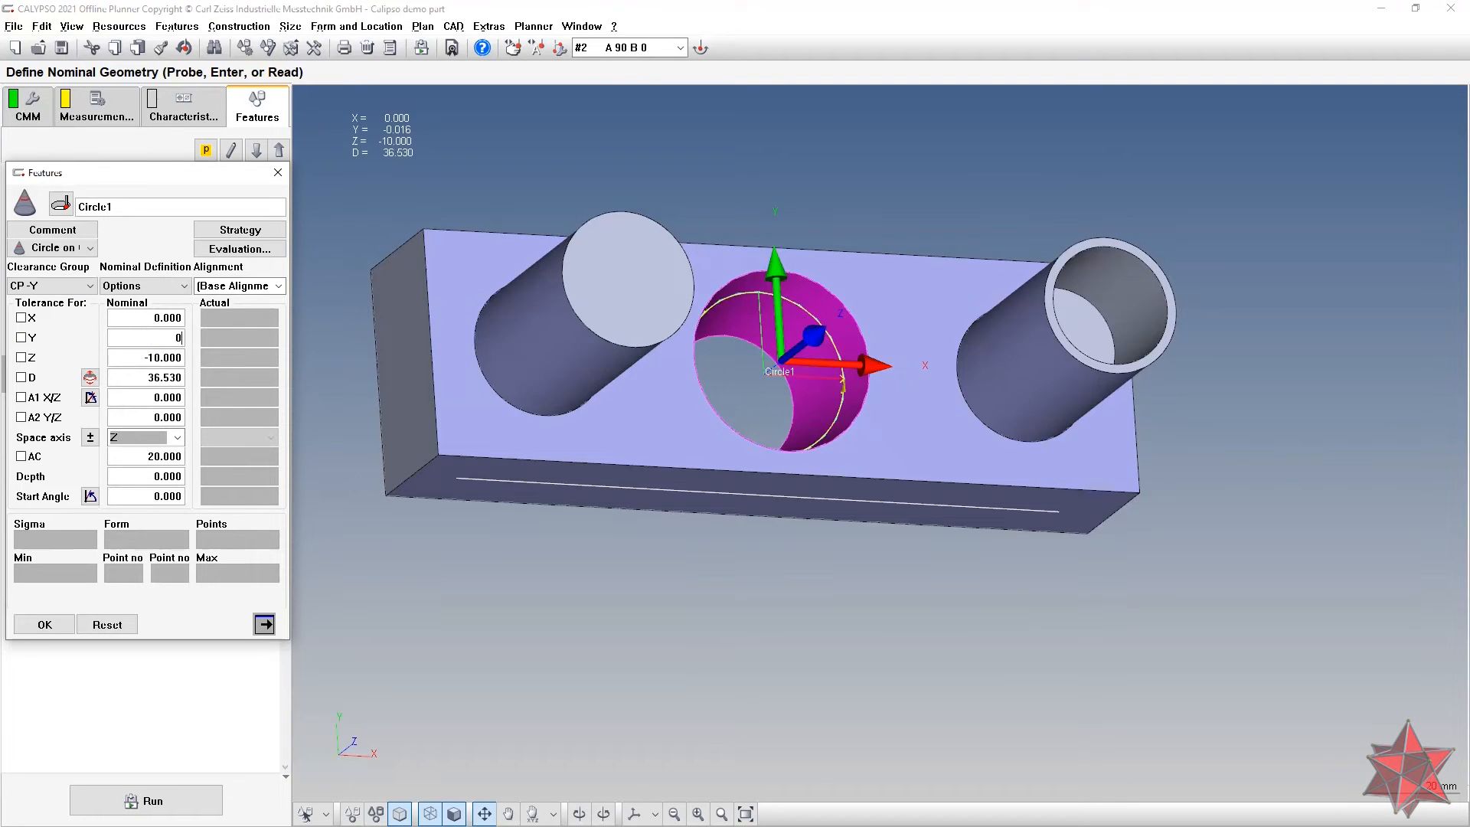
{"action": "key", "text": "Return"}
{"action": "left_click_drag", "start_coordinate": [1082, 442], "coordinate": [1011, 439]}
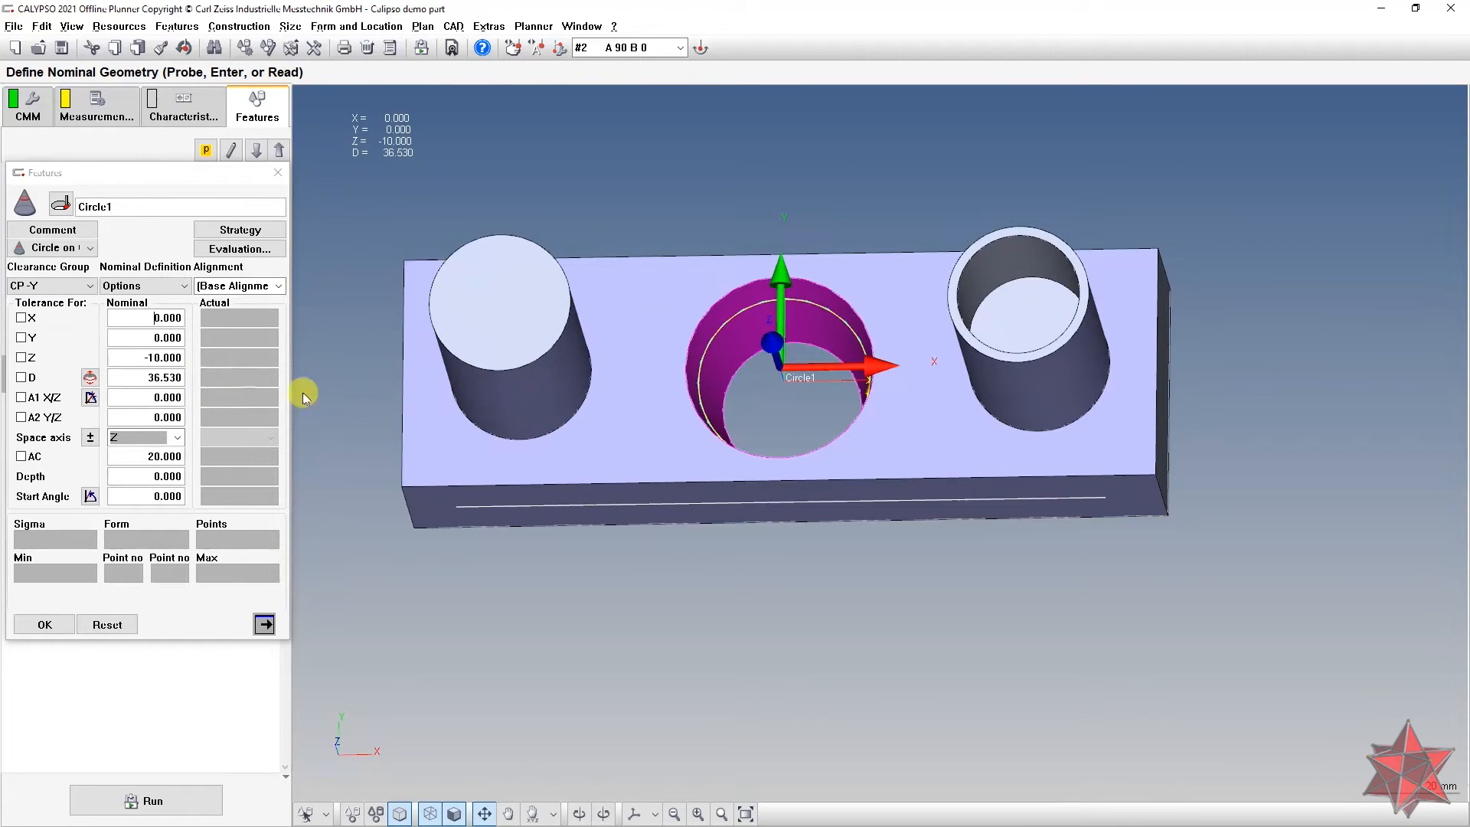
{"action": "left_click_drag", "start_coordinate": [860, 450], "coordinate": [886, 384]}
{"action": "right_click", "coordinate": [886, 384]}
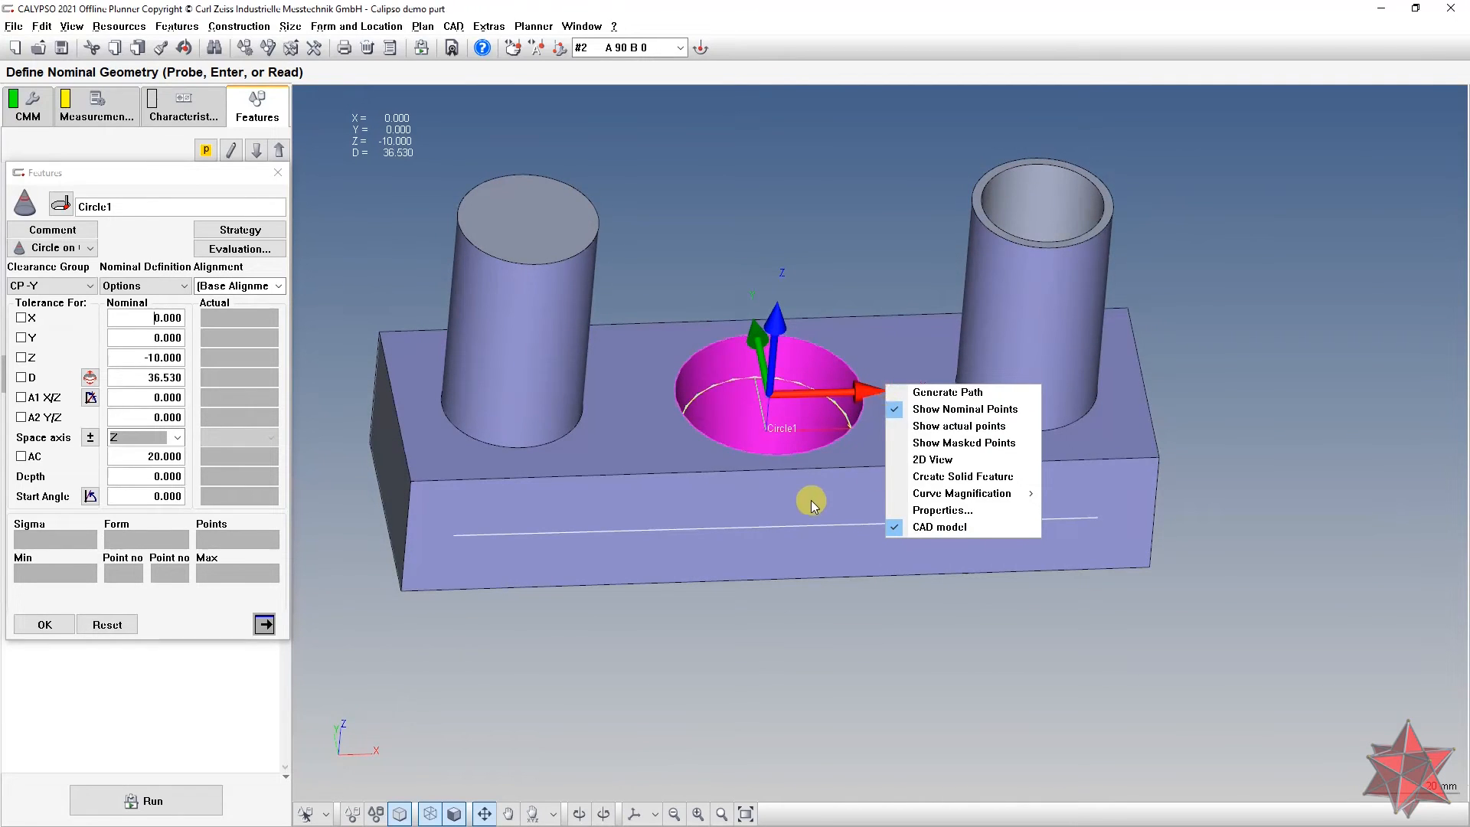
{"action": "left_click_drag", "start_coordinate": [811, 499], "coordinate": [801, 492]}
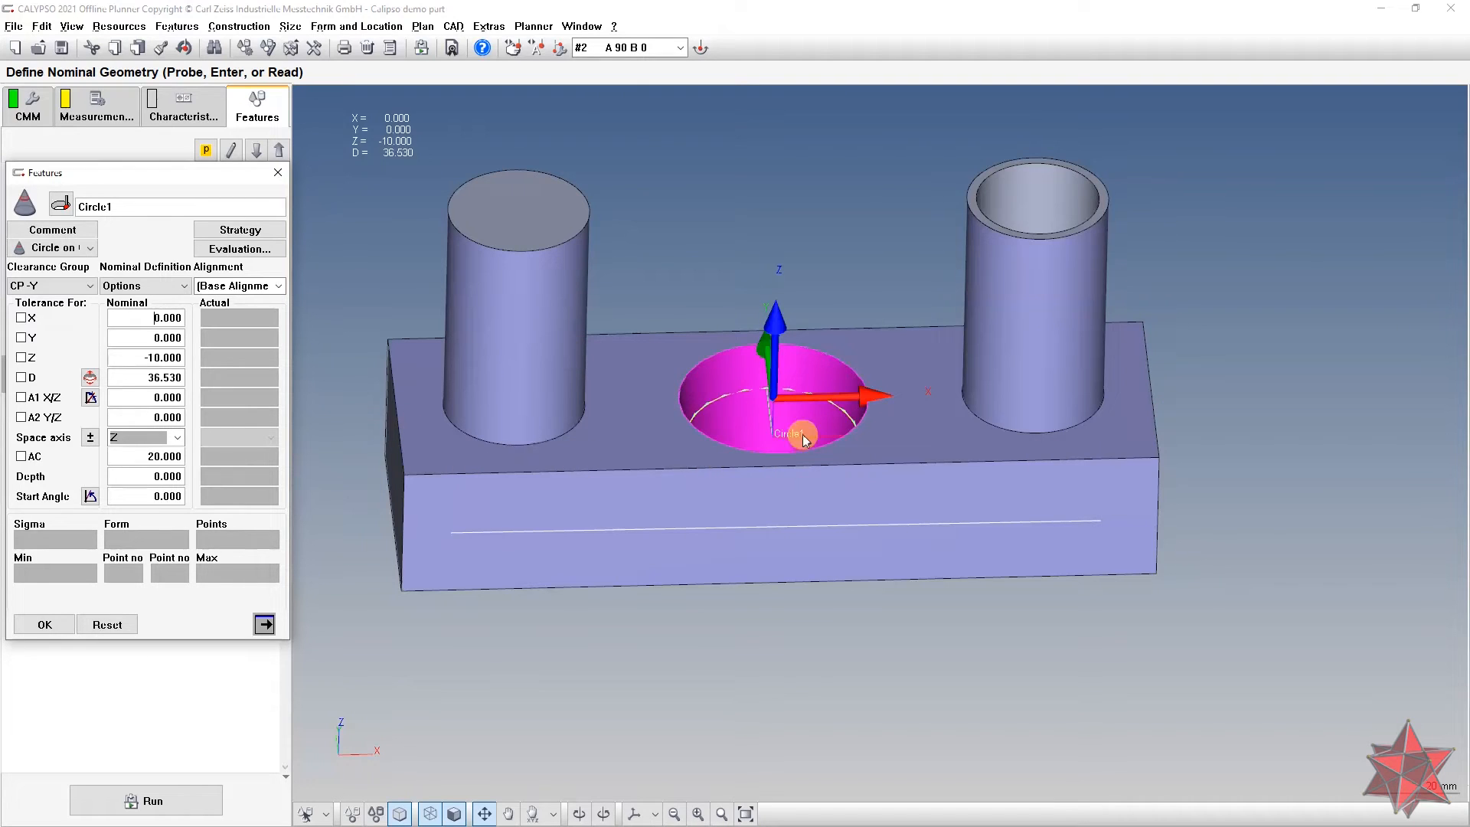
{"action": "left_click", "coordinate": [147, 354]}
Step: Accept Circle1 and create Plane1 on the block's top face
{"action": "left_click", "coordinate": [44, 624]}
{"action": "left_click", "coordinate": [326, 814]}
{"action": "left_click", "coordinate": [378, 761]}
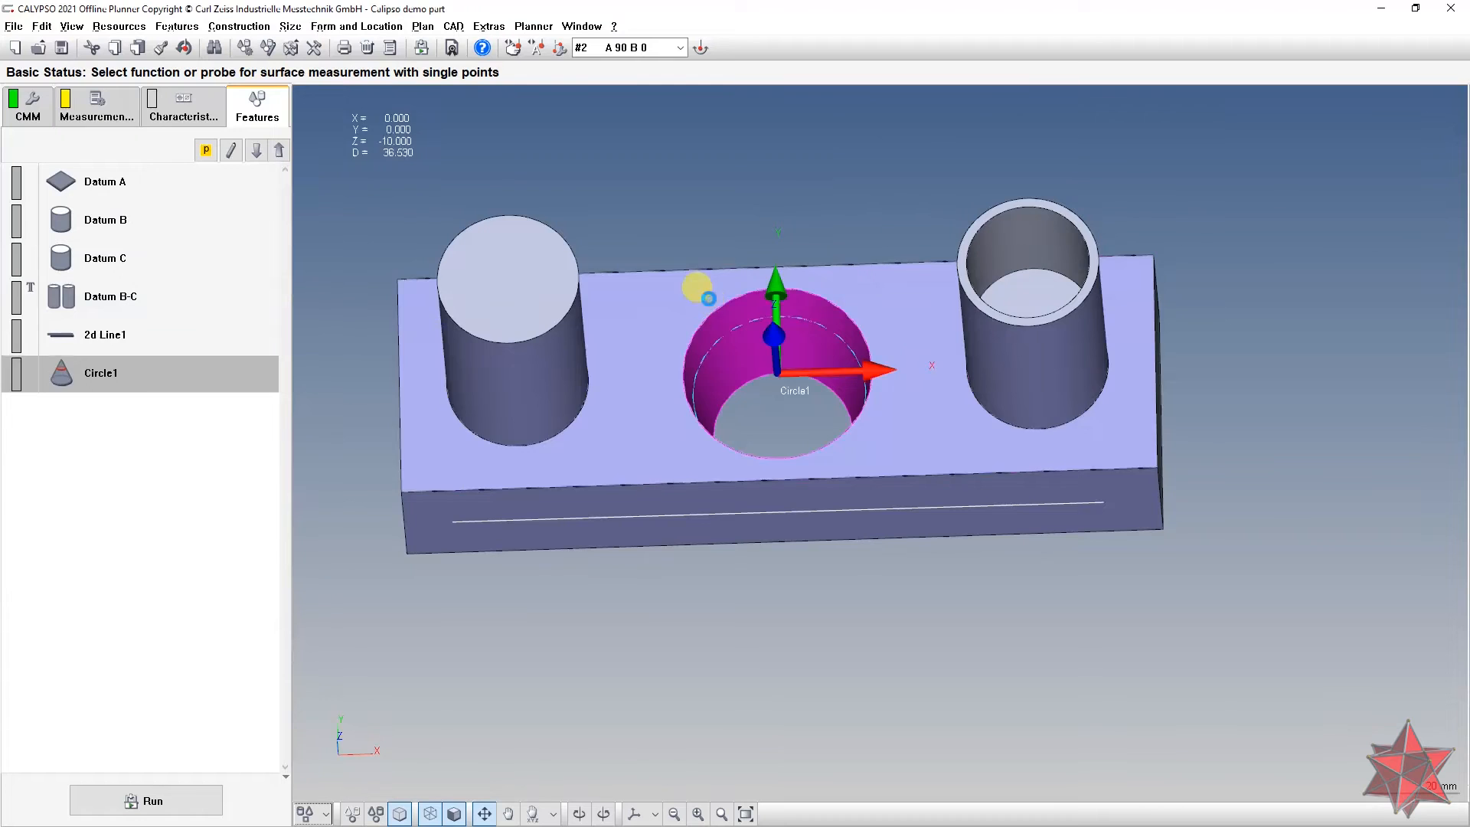
{"action": "left_click", "coordinate": [709, 299]}
Step: Add a Circle Path around the hole to Plane1's strategy and open its settings
{"action": "double_click", "coordinate": [122, 412]}
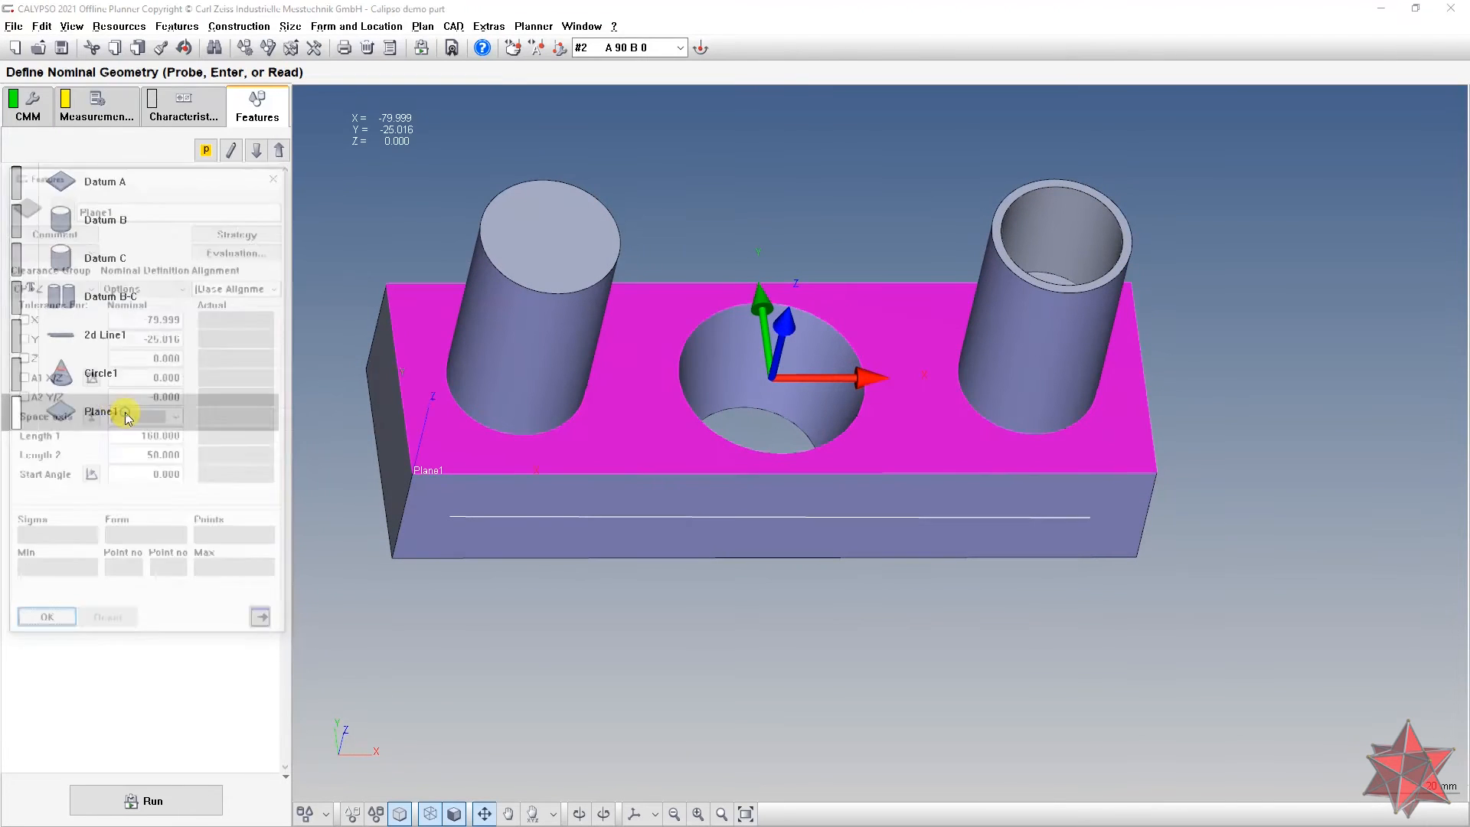
{"action": "left_click", "coordinate": [256, 235]}
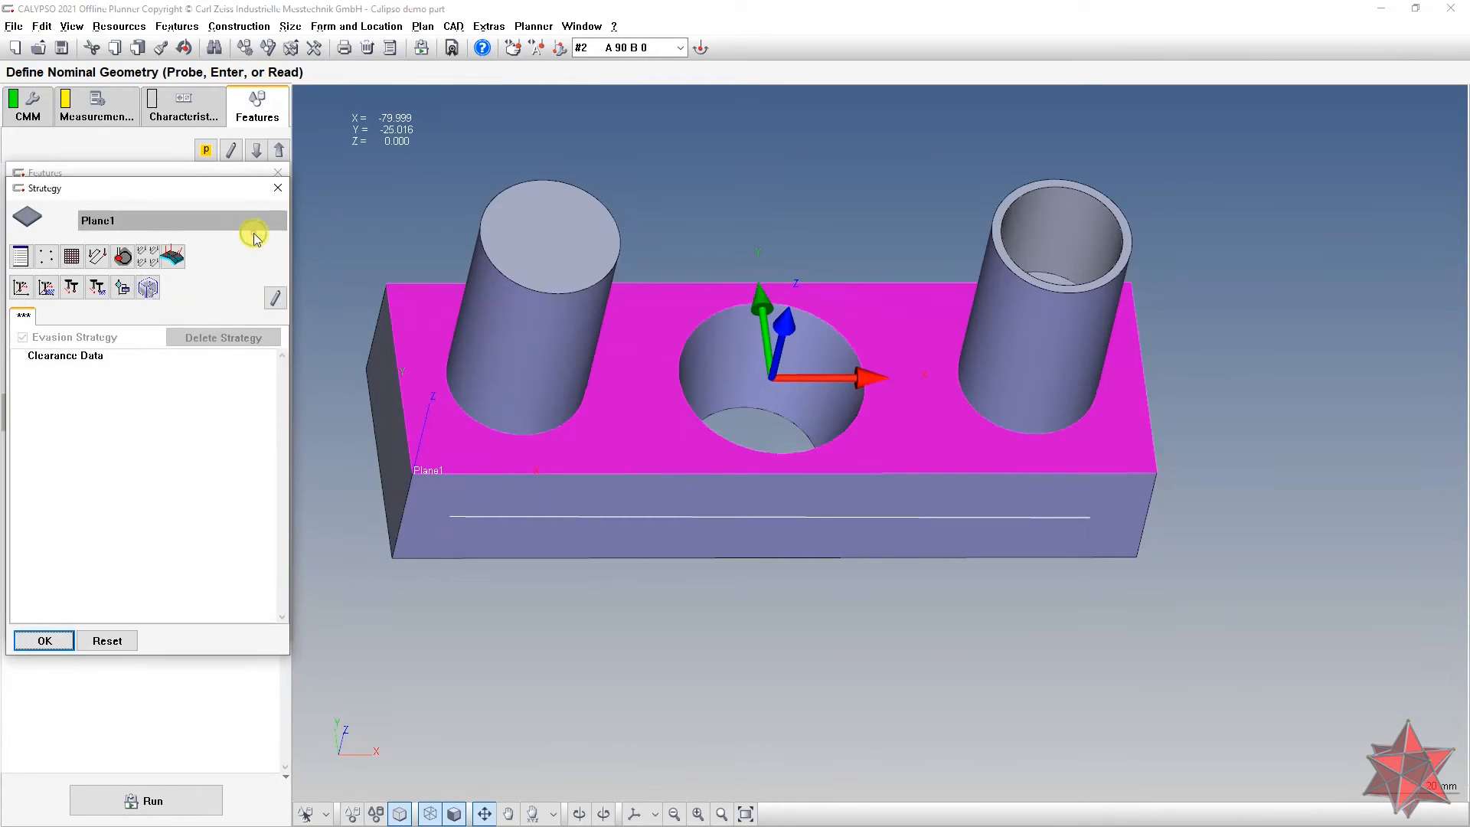
{"action": "left_click", "coordinate": [121, 257]}
{"action": "left_click_drag", "start_coordinate": [733, 363], "coordinate": [765, 318]}
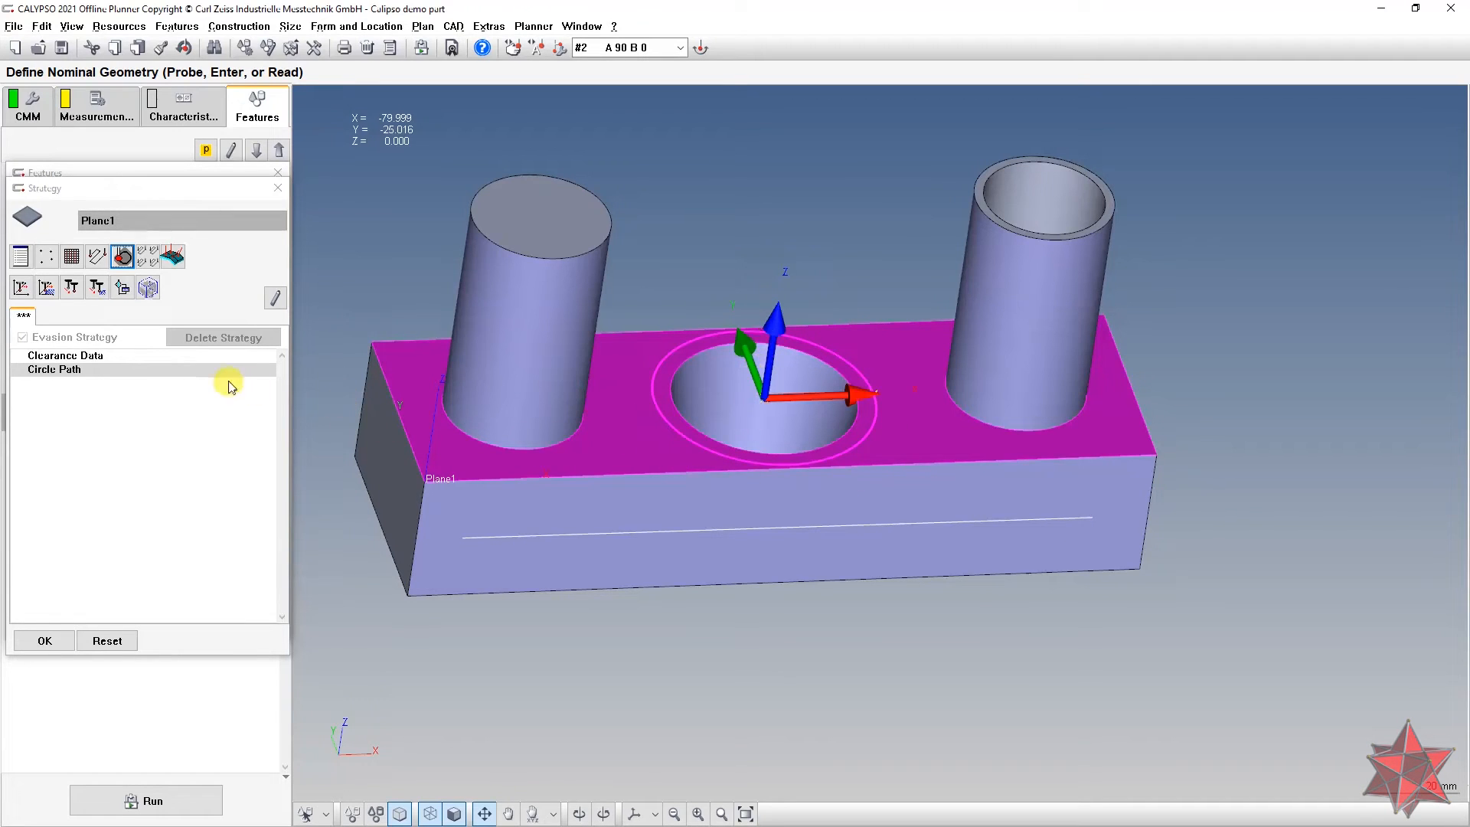
{"action": "double_click", "coordinate": [171, 370]}
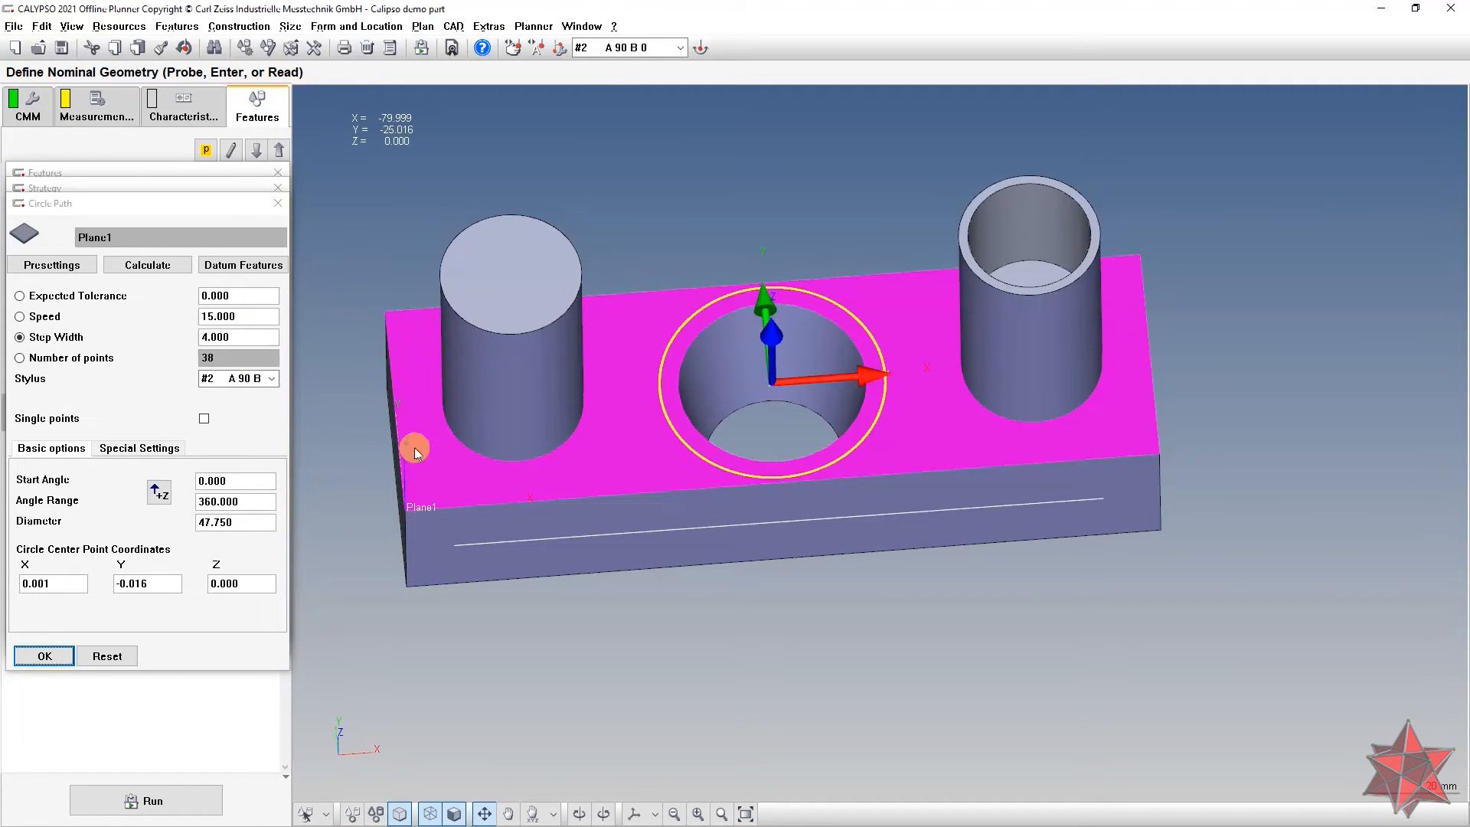
Step: Change the circle path diameter from 47.750 to 46.500
{"action": "double_click", "coordinate": [259, 526]}
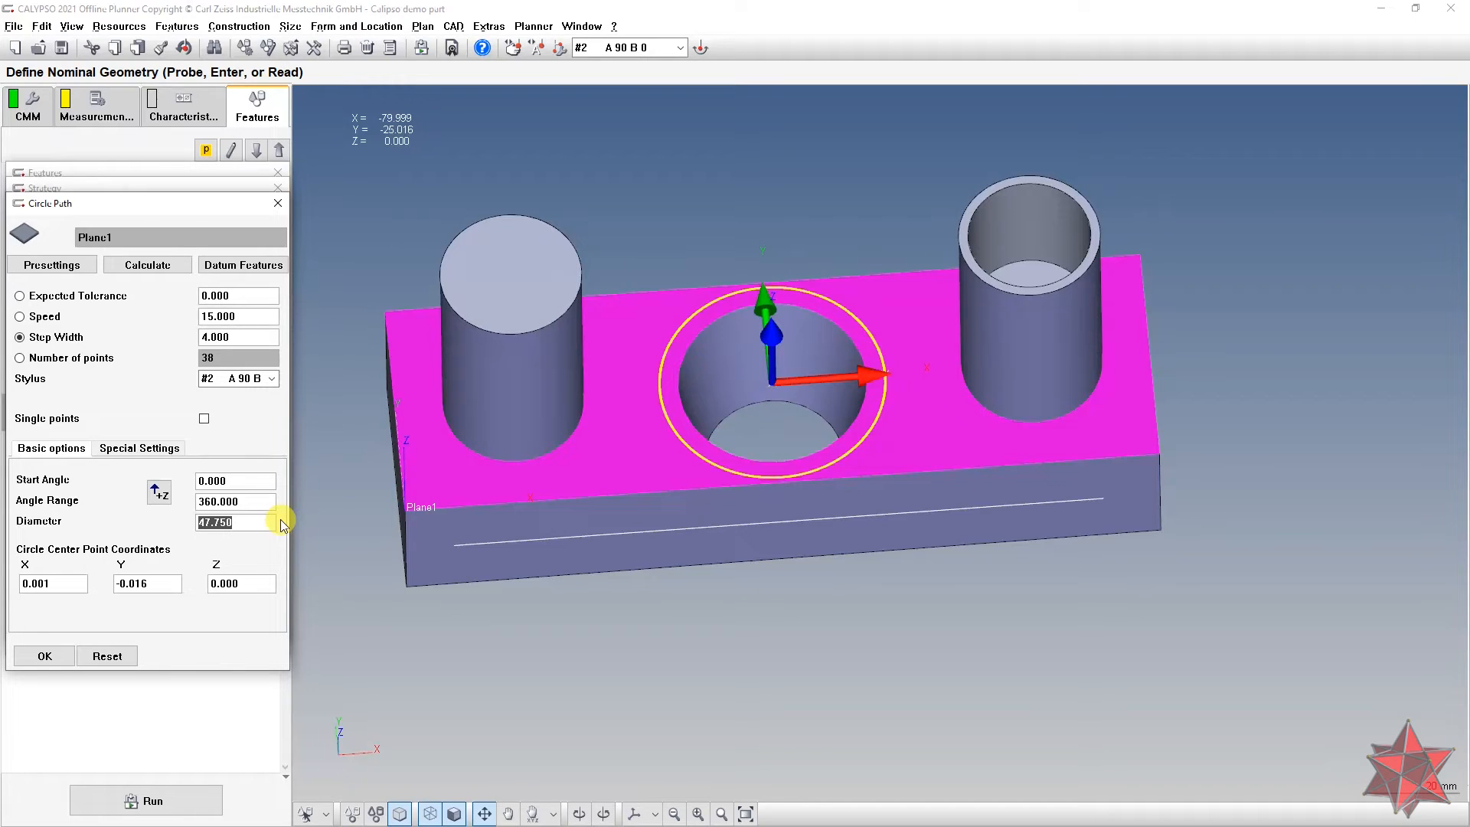
{"action": "type", "text": "47"}
{"action": "left_click", "coordinate": [247, 499]}
{"action": "left_click_drag", "start_coordinate": [660, 496], "coordinate": [677, 557]}
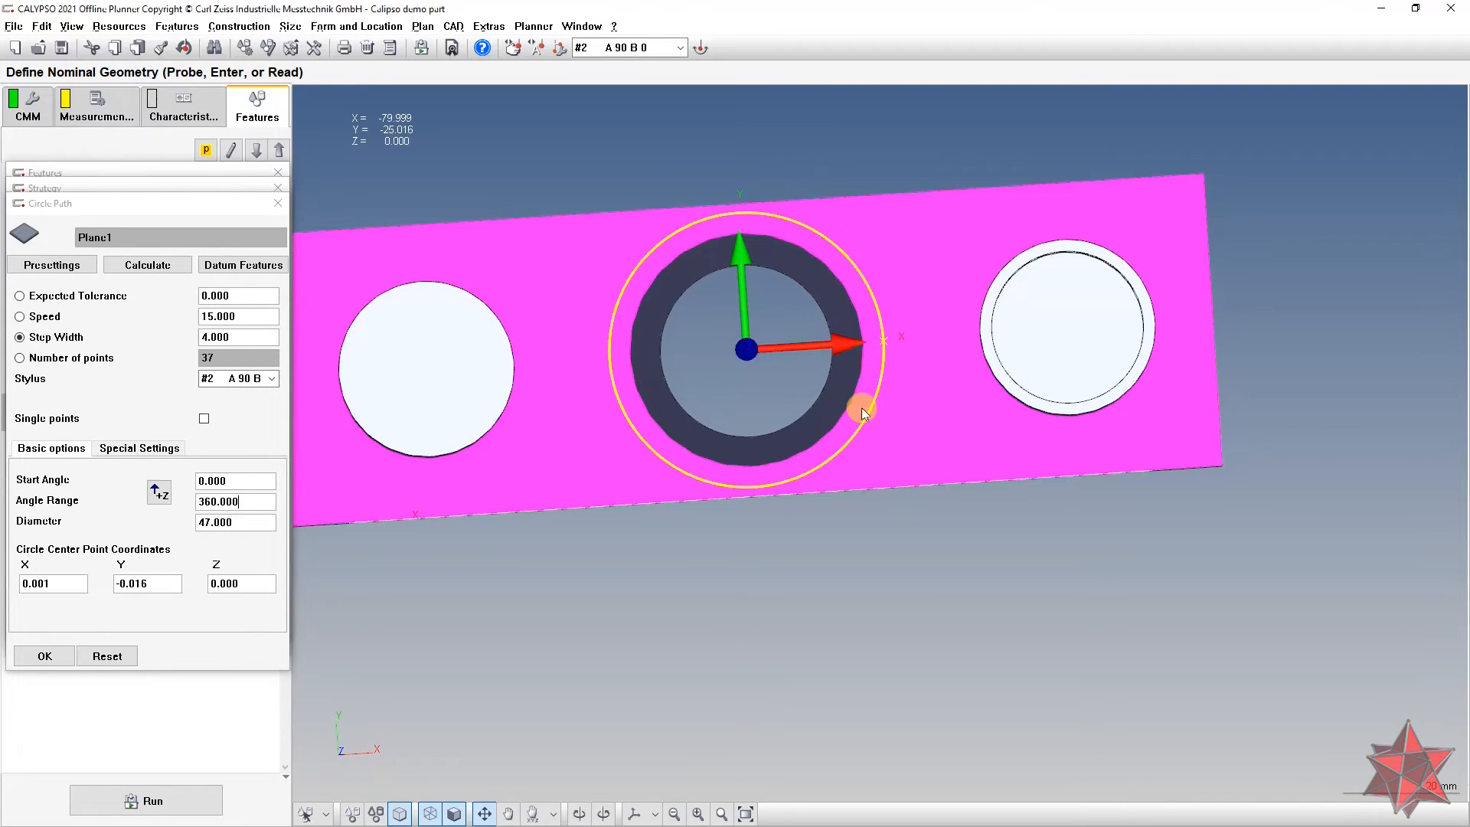
{"action": "scroll", "coordinate": [751, 501], "scroll_direction": "up", "scroll_amount": 11}
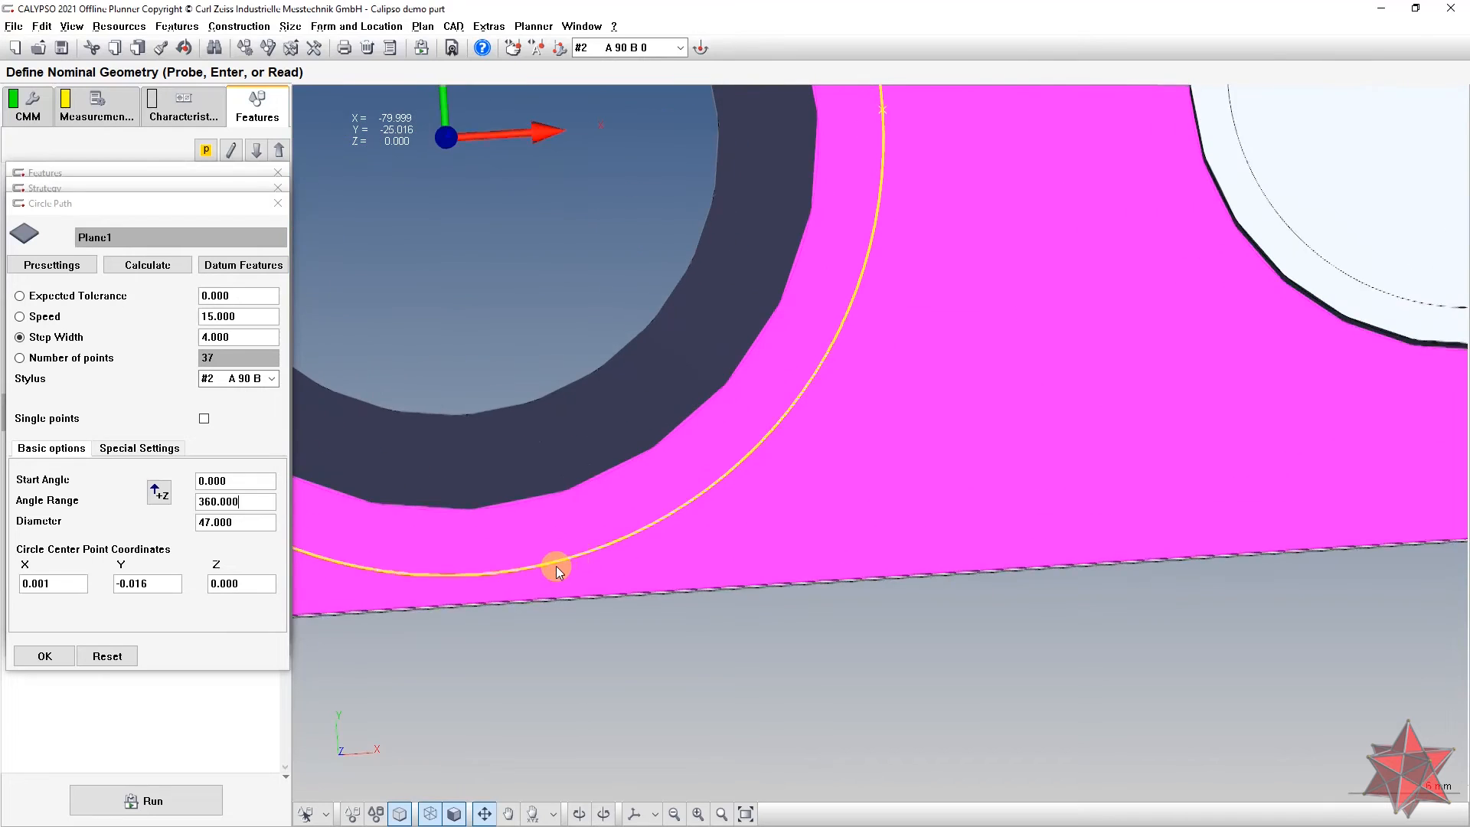
{"action": "scroll", "coordinate": [557, 567], "scroll_direction": "down", "scroll_amount": 8}
{"action": "scroll", "coordinate": [556, 566], "scroll_direction": "down", "scroll_amount": 4}
{"action": "mouse_move", "coordinate": [562, 431]}
{"action": "middle_mouse_down"}
{"action": "mouse_move", "coordinate": [557, 395]}
{"action": "mouse_move", "coordinate": [558, 410]}
{"action": "middle_mouse_up"}
{"action": "left_click_drag", "start_coordinate": [244, 523], "coordinate": [212, 523]}
{"action": "type", "text": "6.5"}
{"action": "key", "text": "Tab"}
{"action": "mouse_move", "coordinate": [875, 311]}
{"action": "middle_mouse_down"}
{"action": "mouse_move", "coordinate": [902, 305]}
{"action": "mouse_move", "coordinate": [896, 292]}
{"action": "middle_mouse_up"}
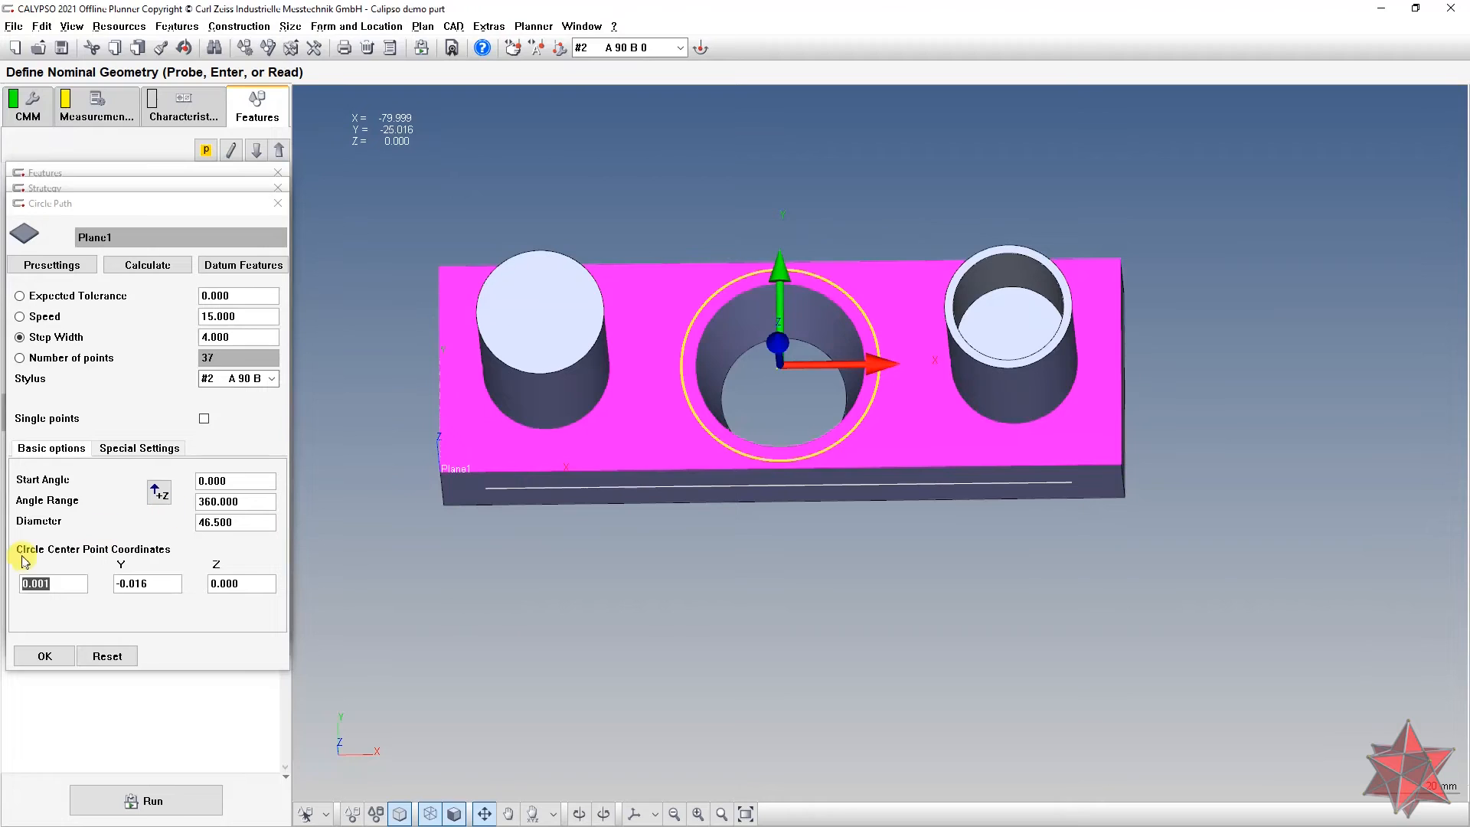
Step: Centre the circle path at X 0, Y 0
{"action": "left_click", "coordinate": [72, 581]}
{"action": "type", "text": "0"}
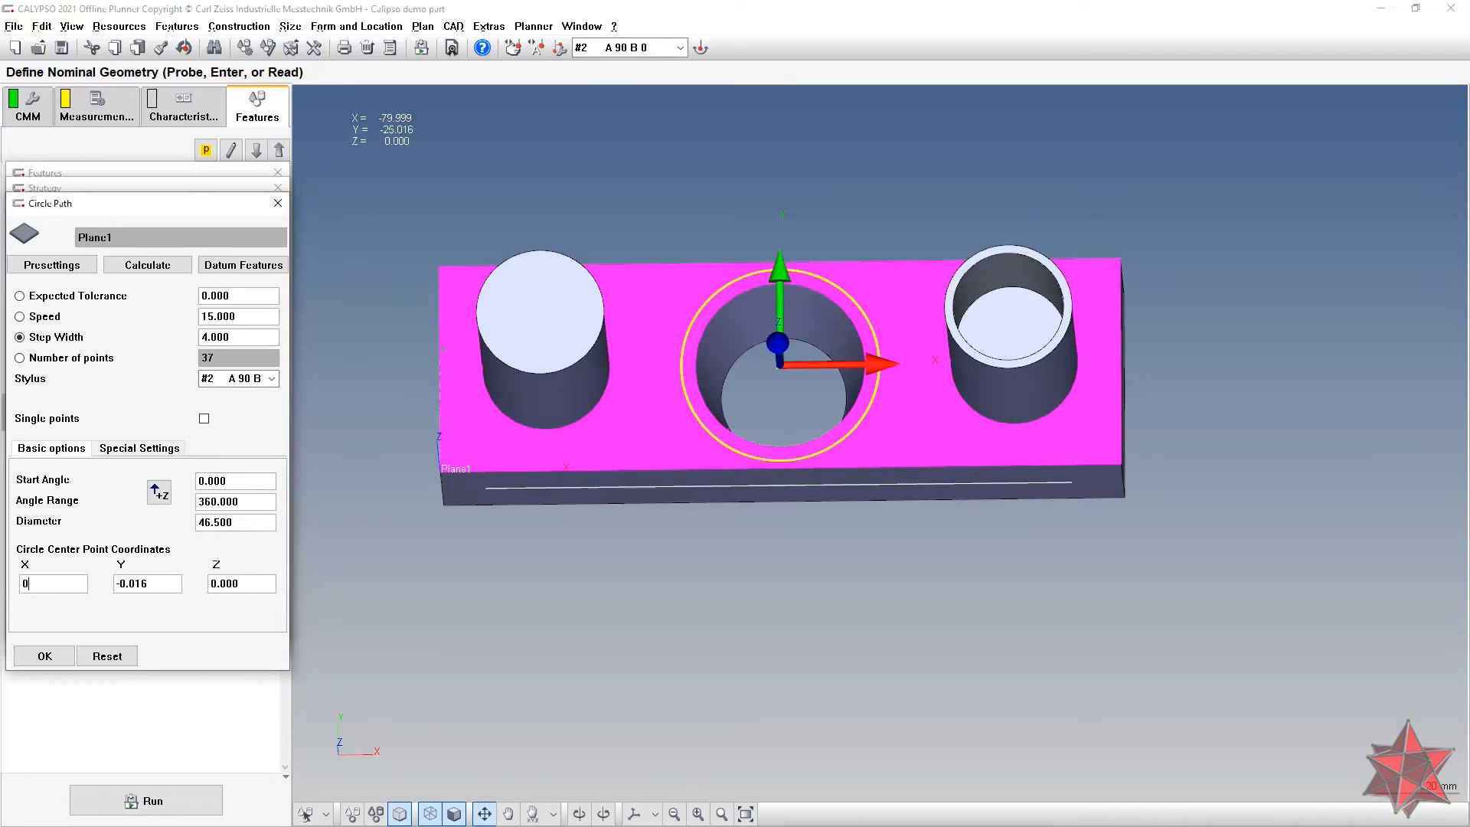
{"action": "left_click", "coordinate": [149, 591]}
{"action": "type", "text": "0"}
{"action": "left_click", "coordinate": [264, 583]}
{"action": "mouse_move", "coordinate": [789, 573]}
{"action": "middle_mouse_down"}
{"action": "mouse_move", "coordinate": [785, 613]}
{"action": "mouse_move", "coordinate": [804, 560]}
{"action": "middle_mouse_up"}
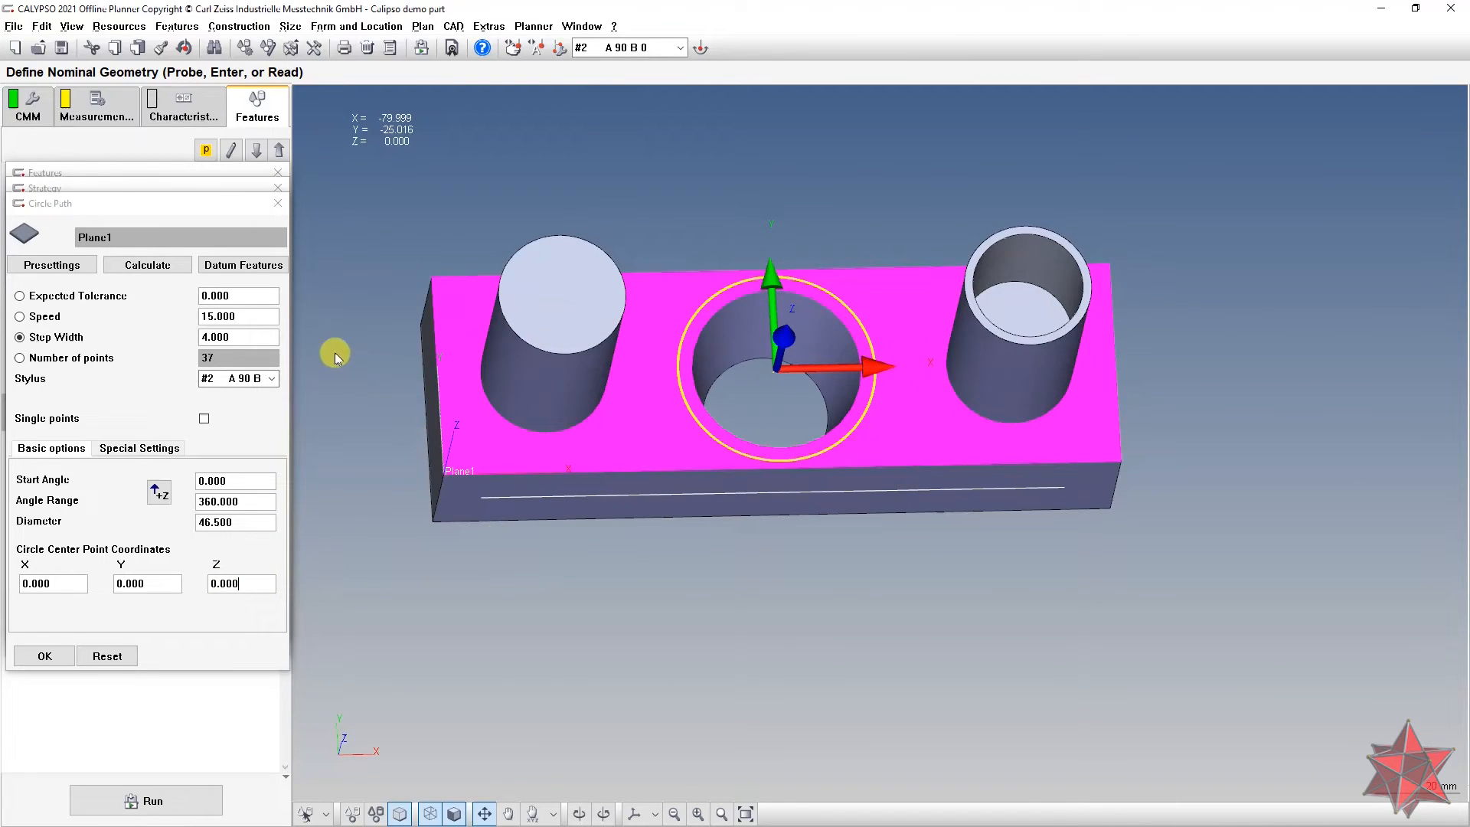
Step: Set the path speed to 5 and probe it as 5 single points
{"action": "left_click", "coordinate": [266, 320]}
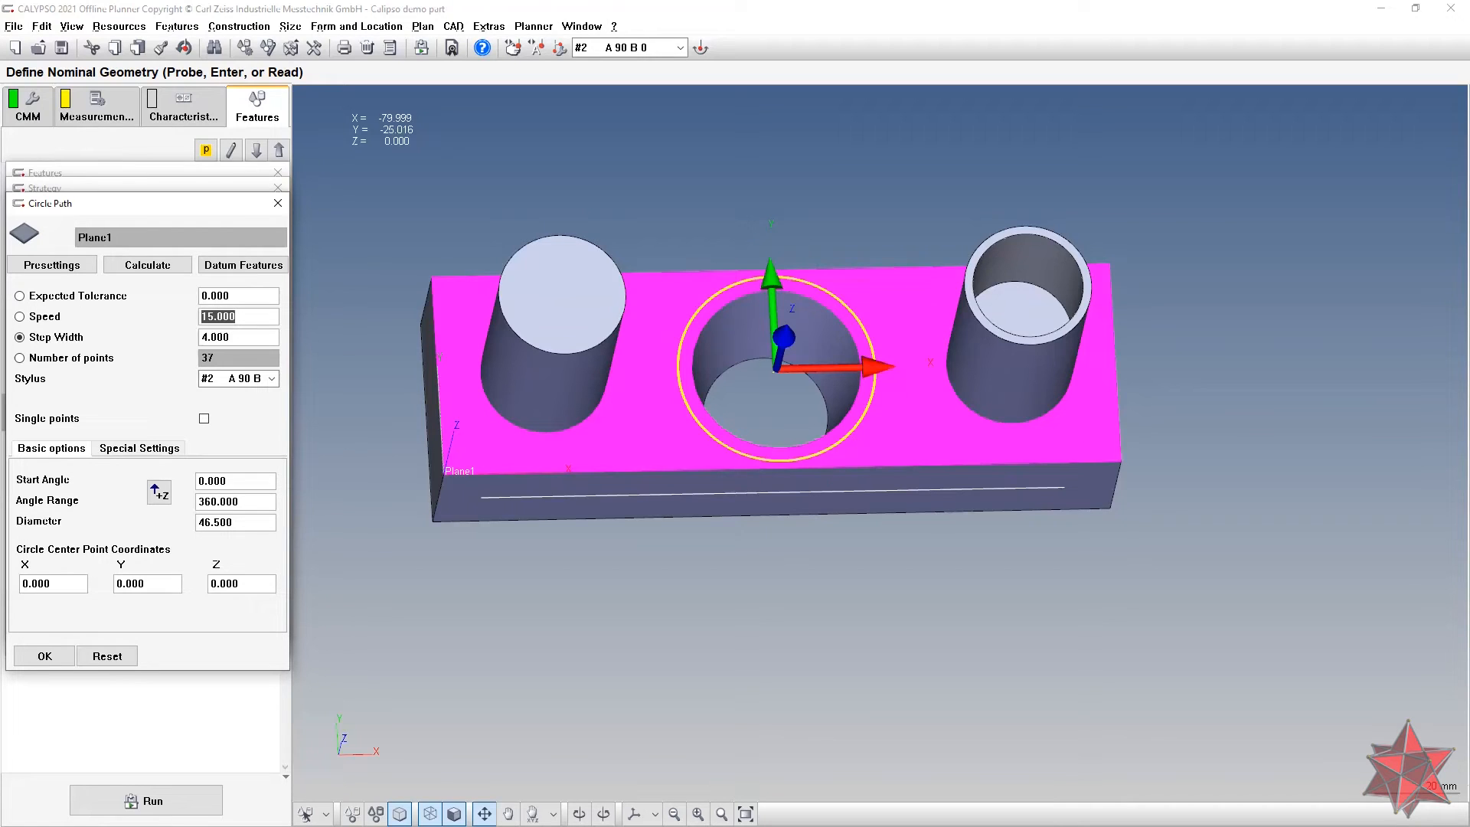
{"action": "type", "text": "3"}
{"action": "left_click", "coordinate": [257, 334]}
{"action": "double_click", "coordinate": [249, 315]}
{"action": "type", "text": "5"}
{"action": "double_click", "coordinate": [249, 337]}
{"action": "type", "text": "0."}
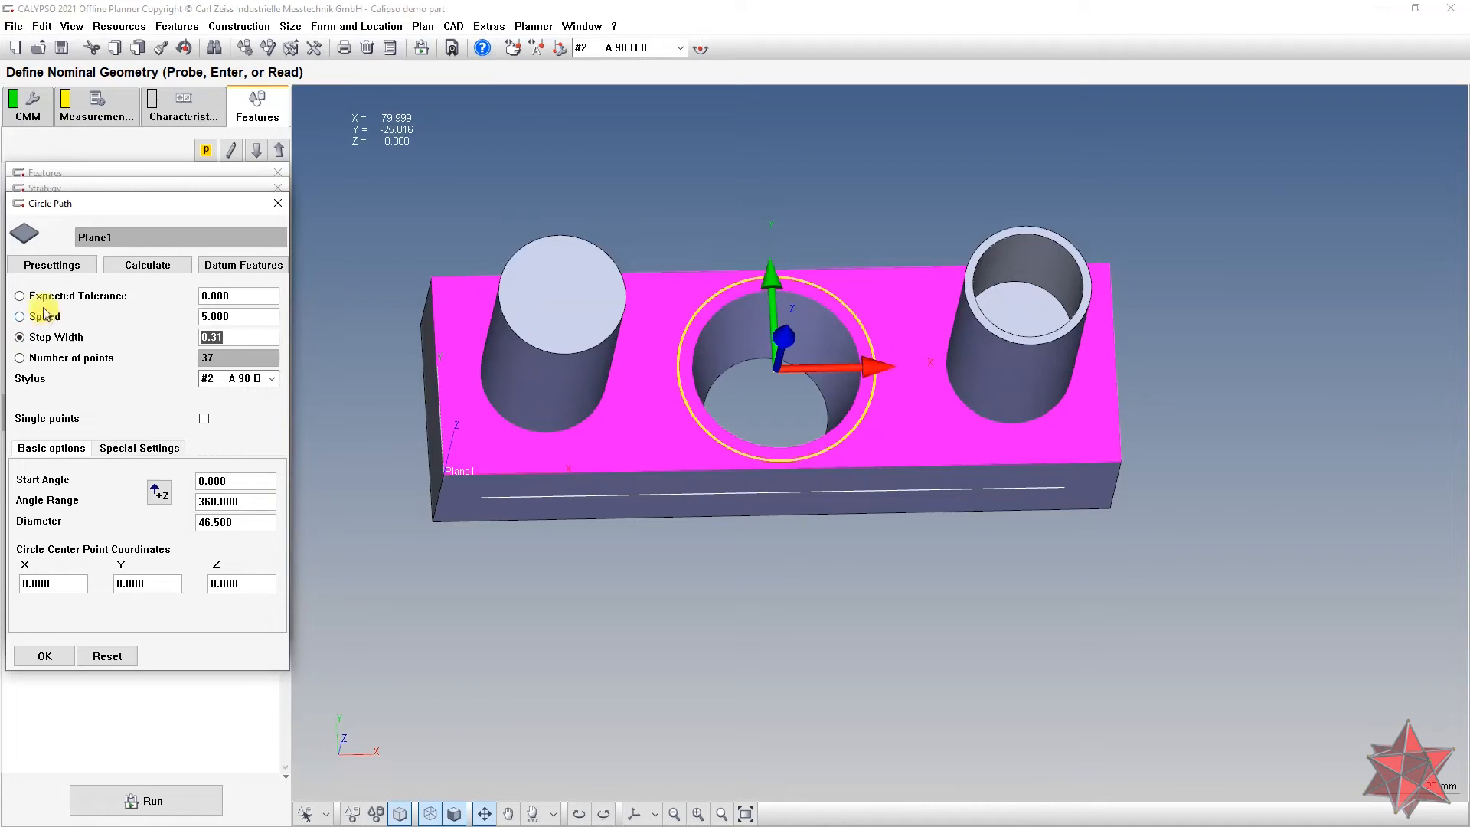
{"action": "left_click", "coordinate": [42, 359]}
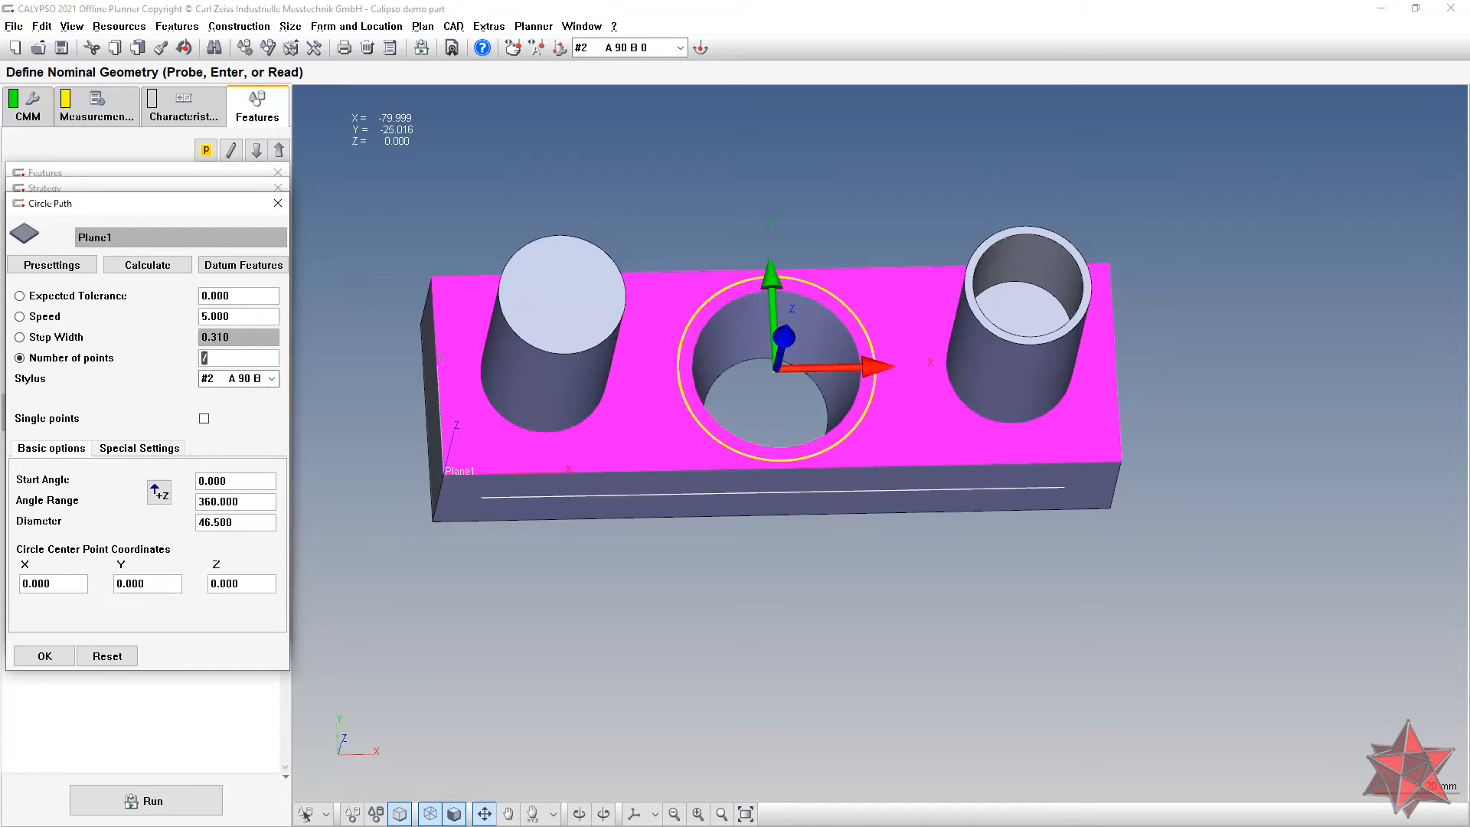
{"action": "left_click", "coordinate": [204, 418]}
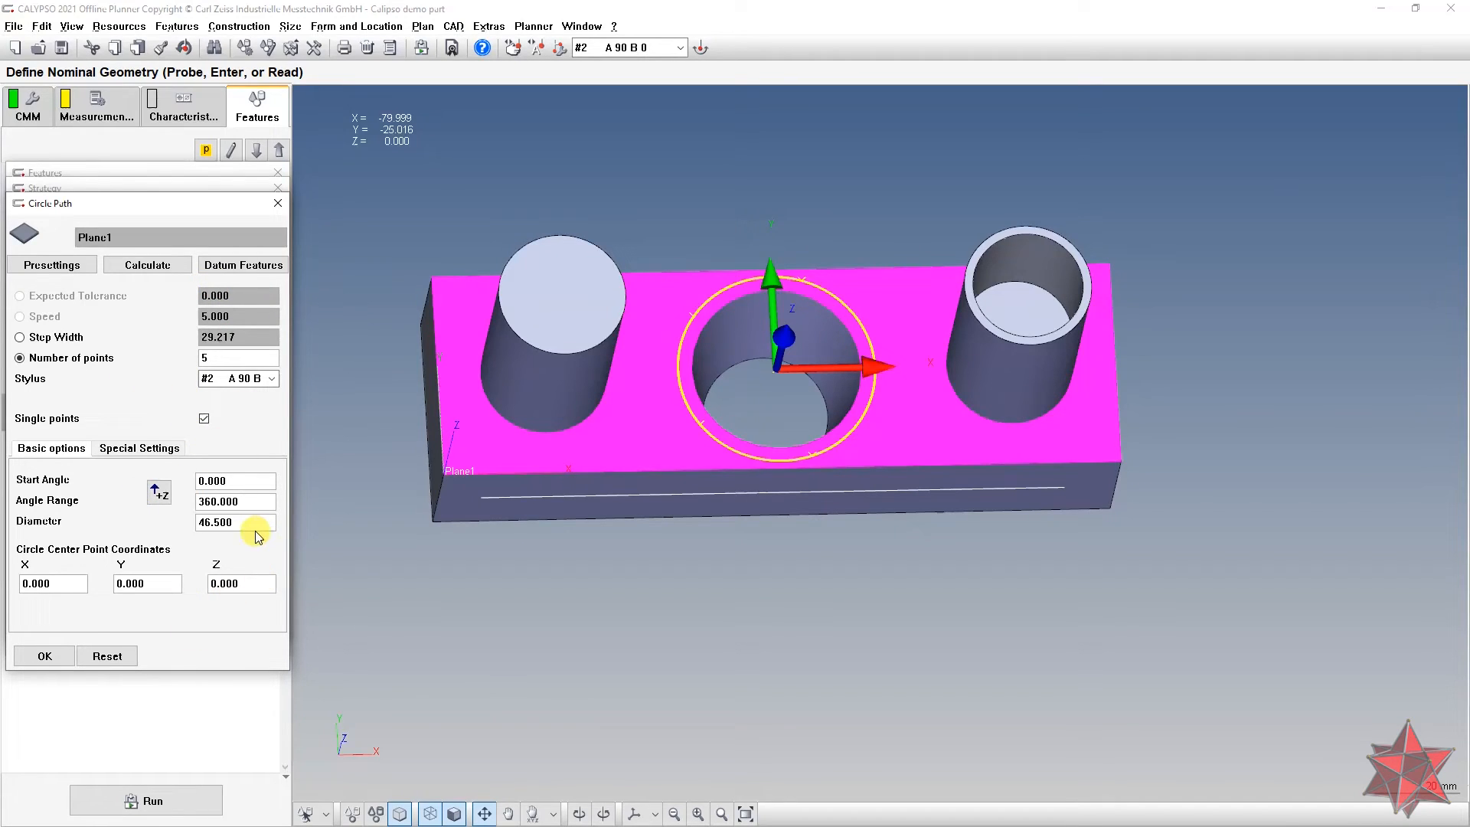
Step: Inspect the path, then confirm the Circle Path, Plane1's strategy and Plane1's definition
{"action": "left_click_drag", "start_coordinate": [962, 404], "coordinate": [921, 497]}
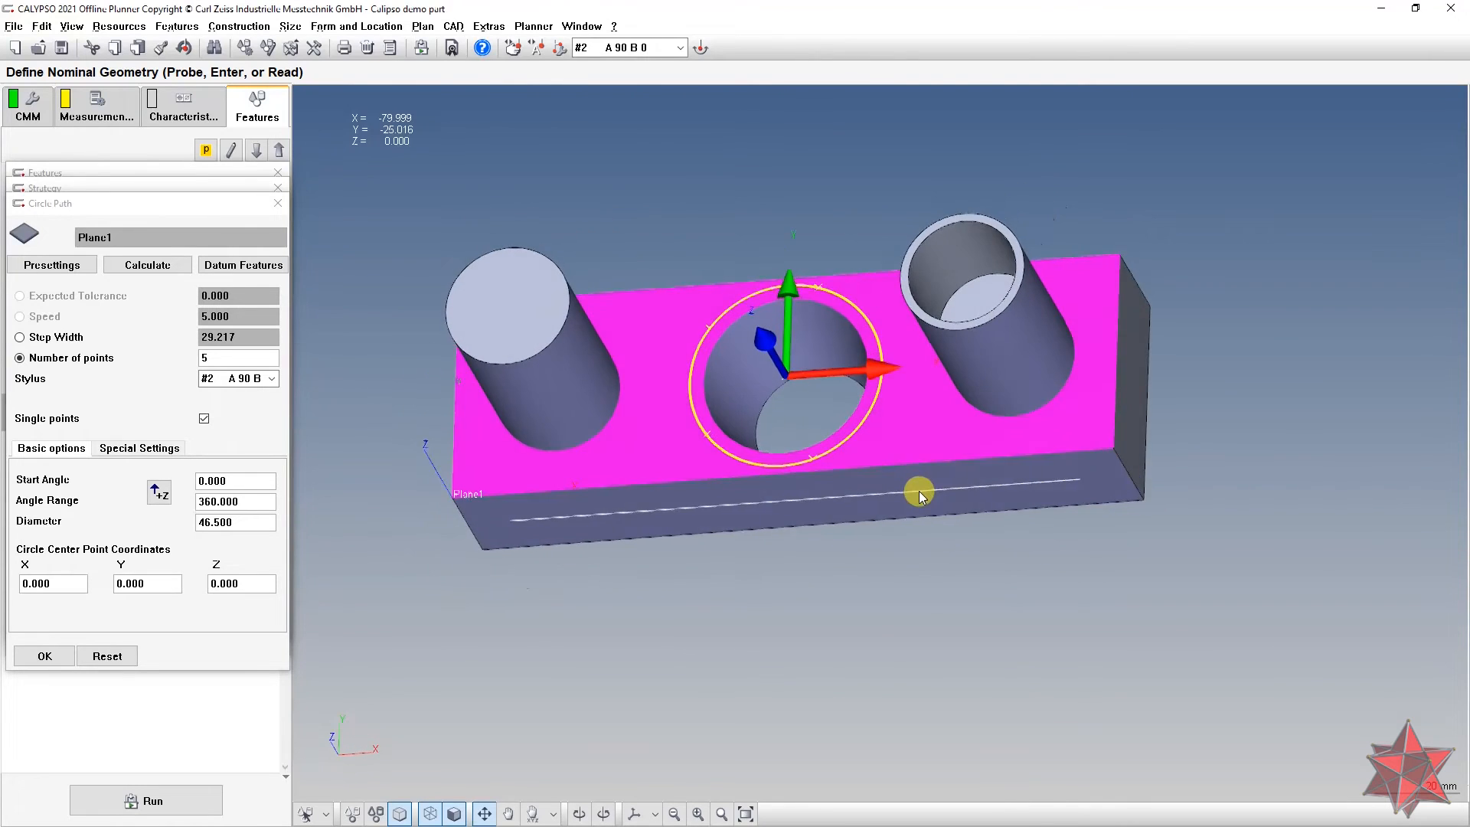
{"action": "scroll", "coordinate": [917, 490], "scroll_direction": "up", "scroll_amount": 5}
{"action": "middle_click_drag", "start_coordinate": [908, 490], "coordinate": [922, 458]}
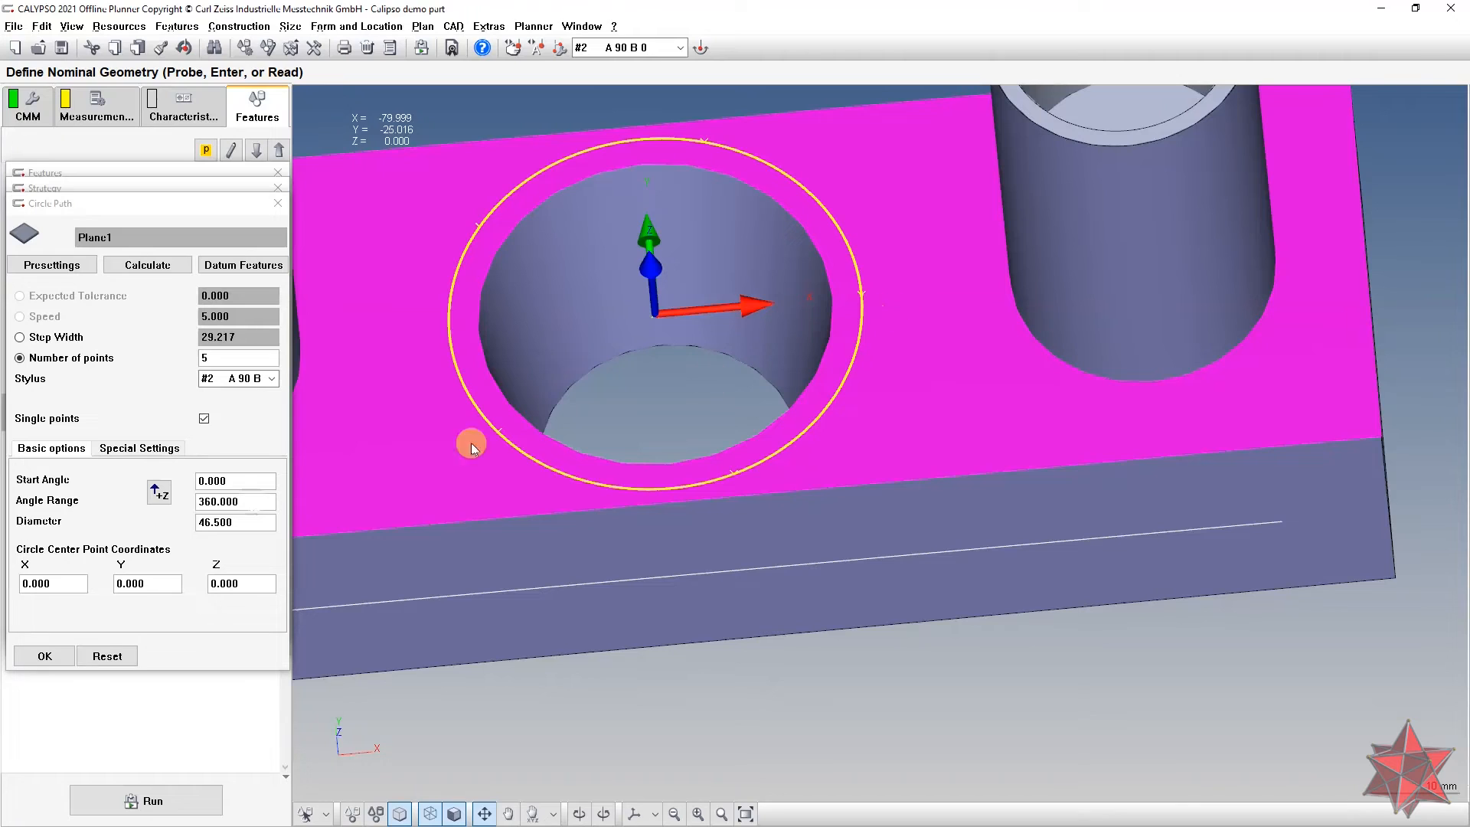
{"action": "left_click", "coordinate": [59, 656]}
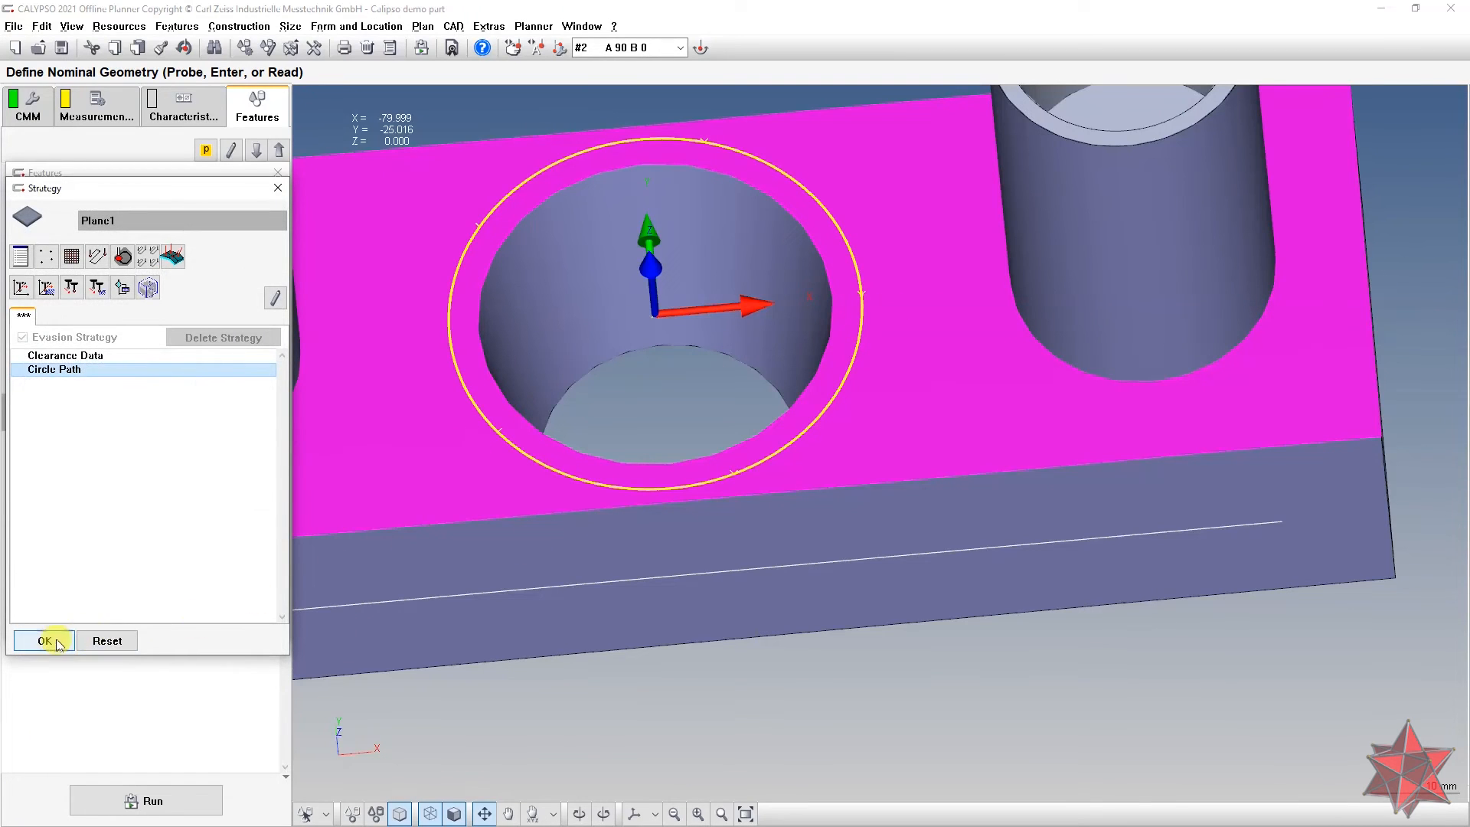
{"action": "left_click", "coordinate": [60, 643]}
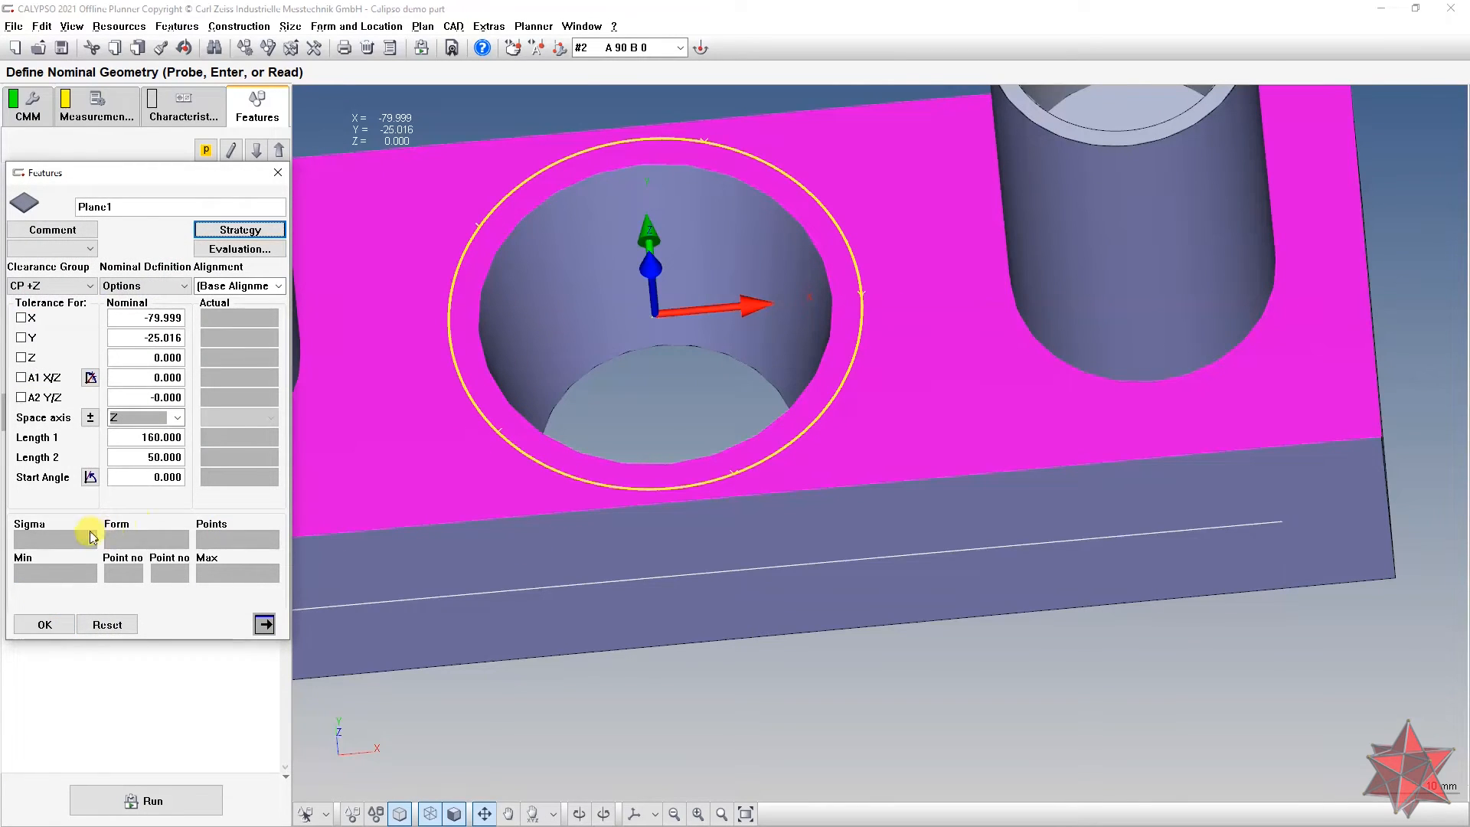
{"action": "left_click", "coordinate": [44, 625]}
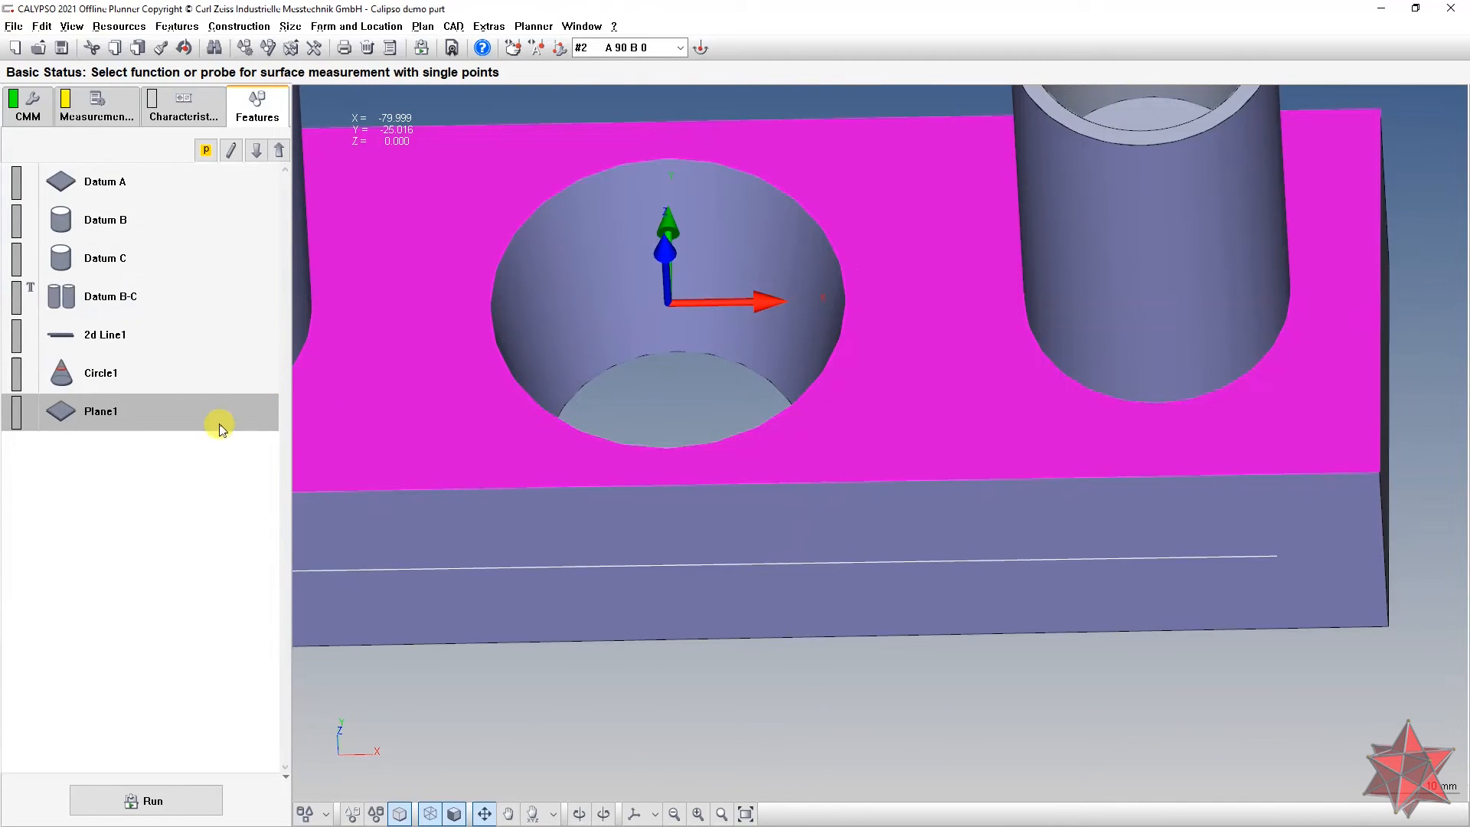
Step: Drag Plane1 above Circle1 in the Features list and reopen Circle1's nominal definition
{"action": "left_click_drag", "start_coordinate": [219, 429], "coordinate": [226, 371]}
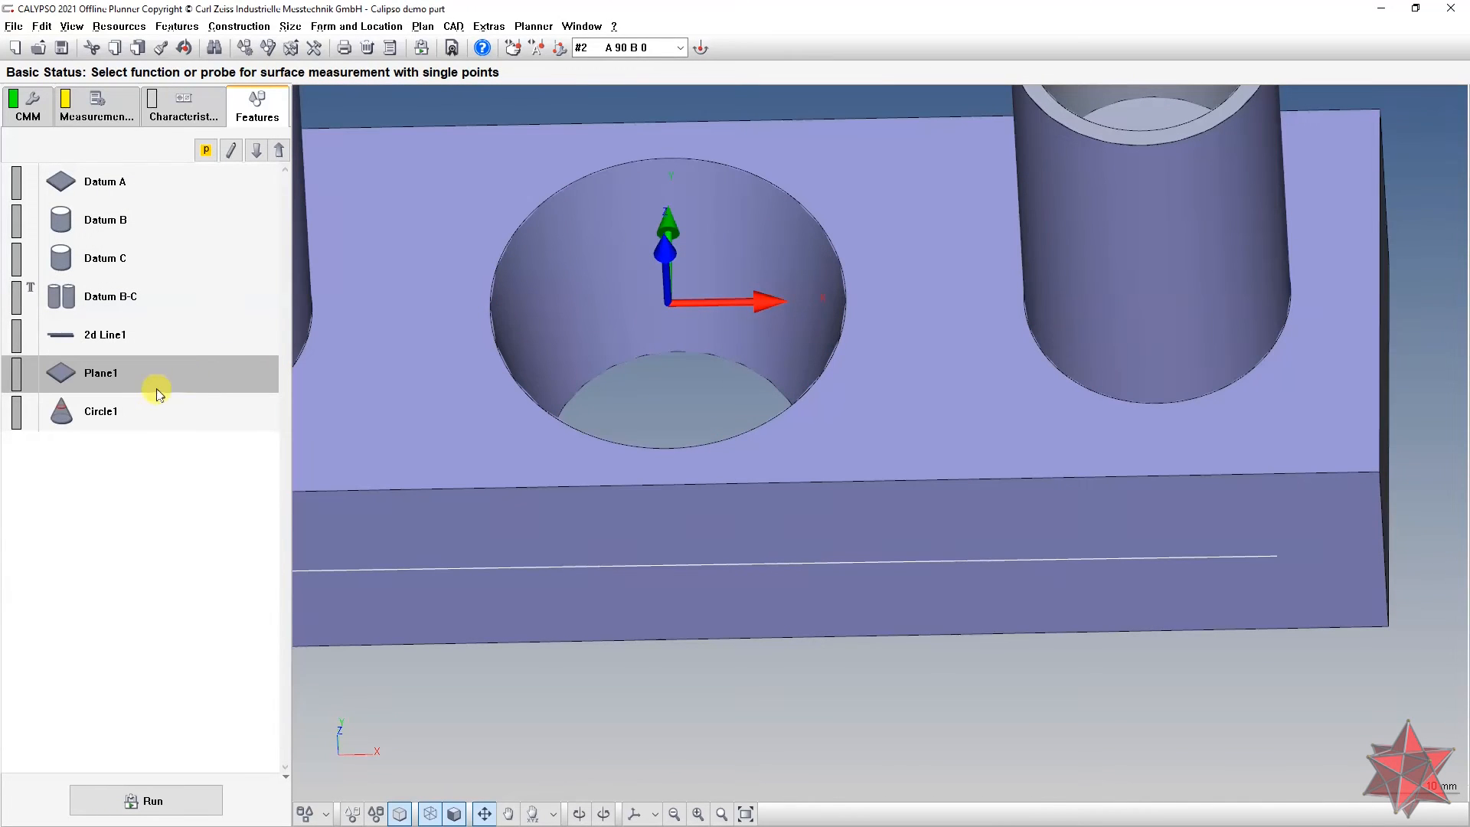
{"action": "left_click", "coordinate": [151, 412]}
{"action": "middle_click_drag", "start_coordinate": [791, 197], "coordinate": [804, 217]}
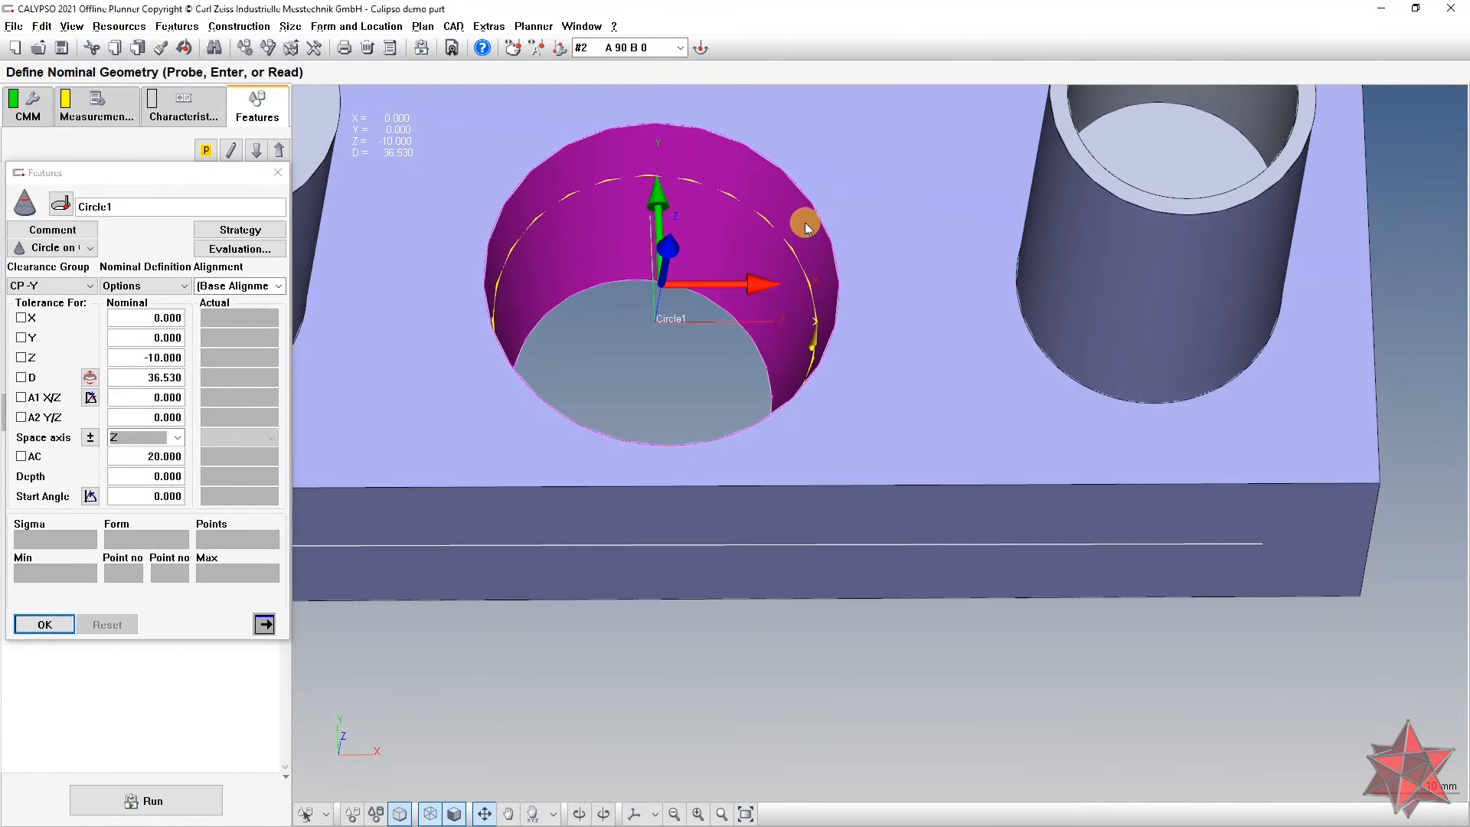
{"action": "scroll", "coordinate": [789, 363], "scroll_direction": "down", "scroll_amount": 5}
{"action": "middle_click_drag", "start_coordinate": [789, 363], "coordinate": [706, 374]}
{"action": "scroll", "coordinate": [738, 404], "scroll_direction": "up", "scroll_amount": 5}
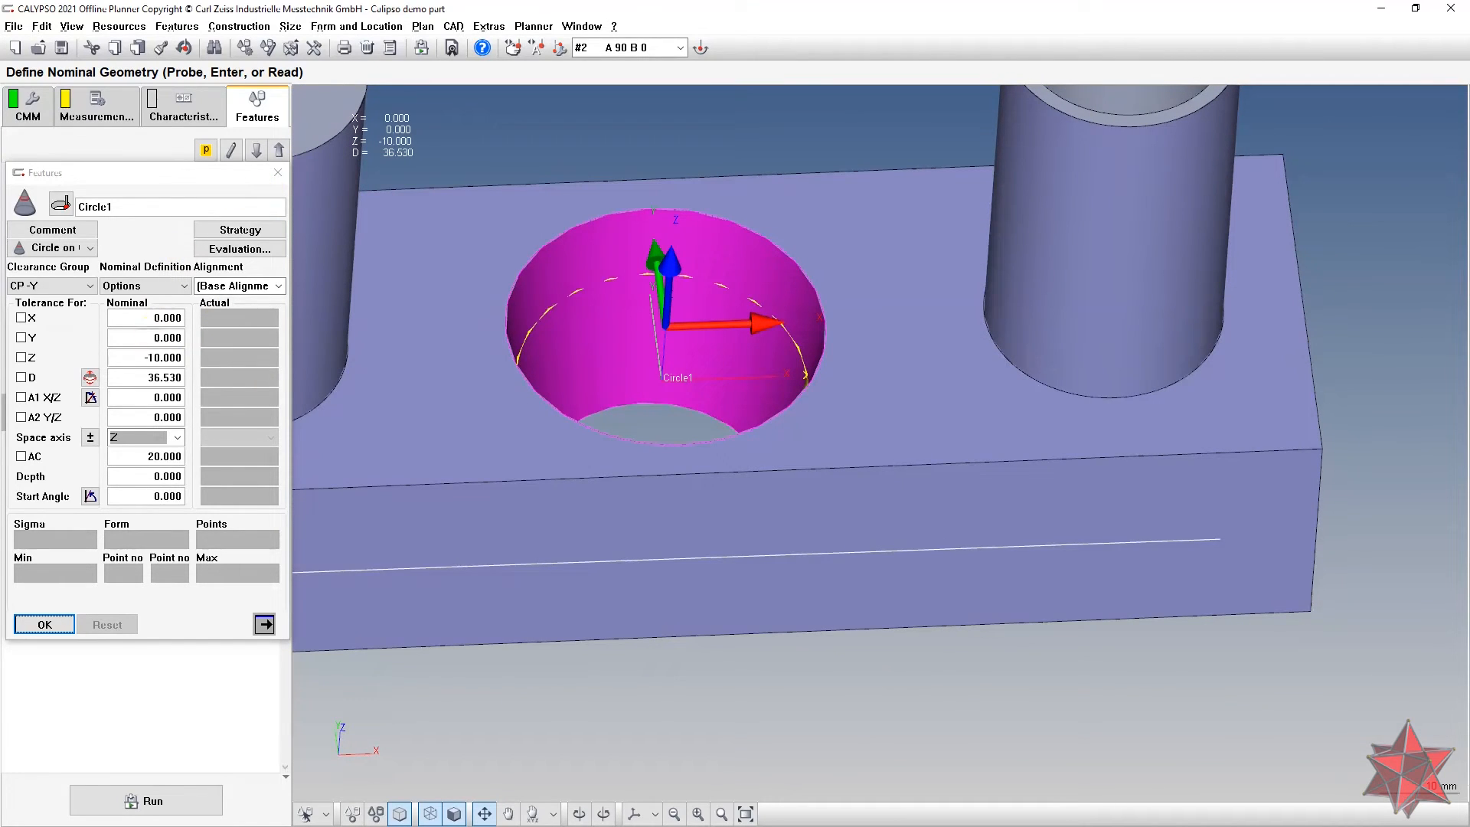
{"action": "left_click", "coordinate": [145, 357]}
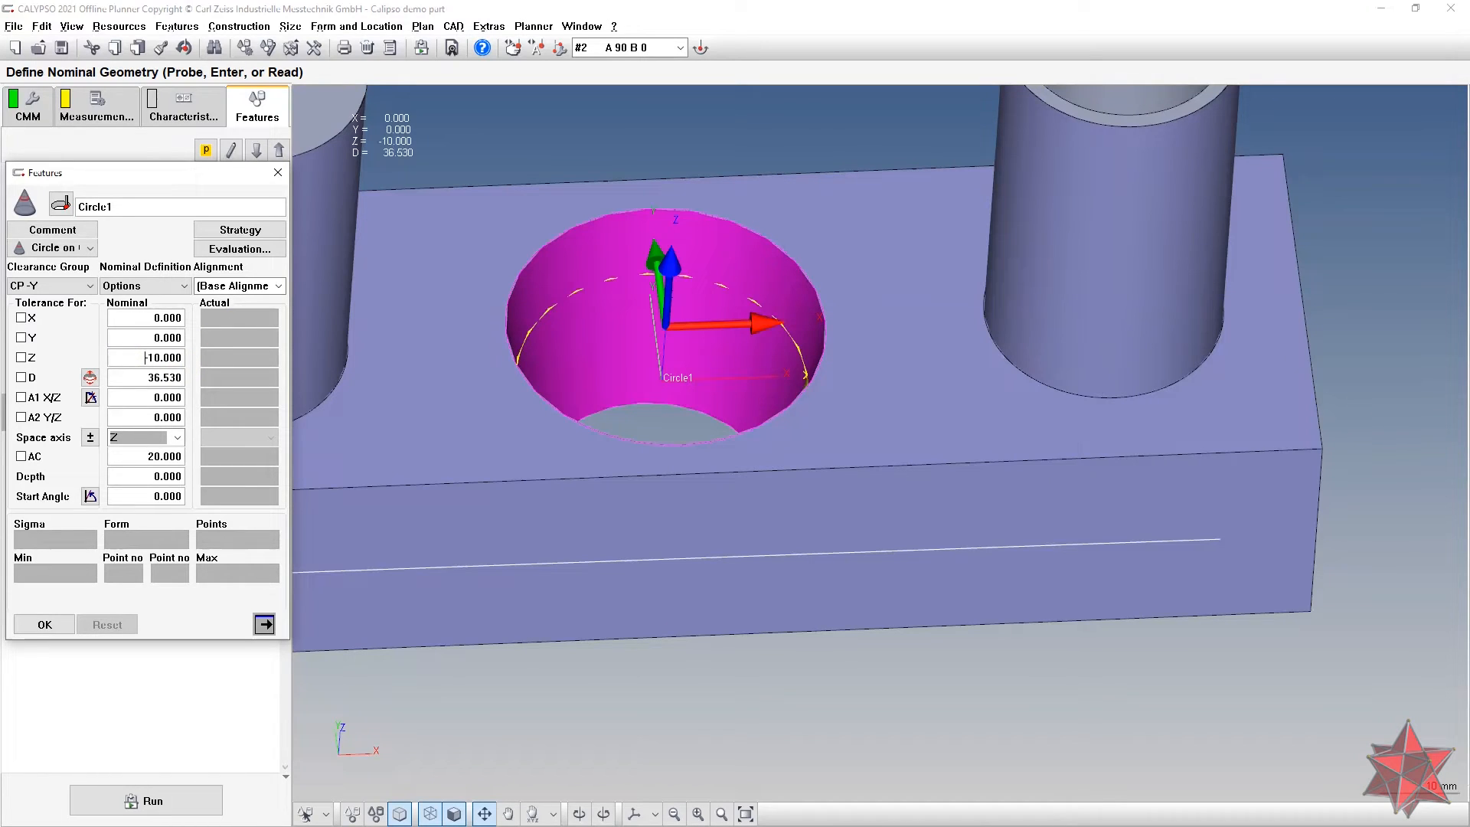
Step: Drive Circle1's nominal Z with the formula getActual("Plane1").z-10
{"action": "right_click", "coordinate": [134, 356]}
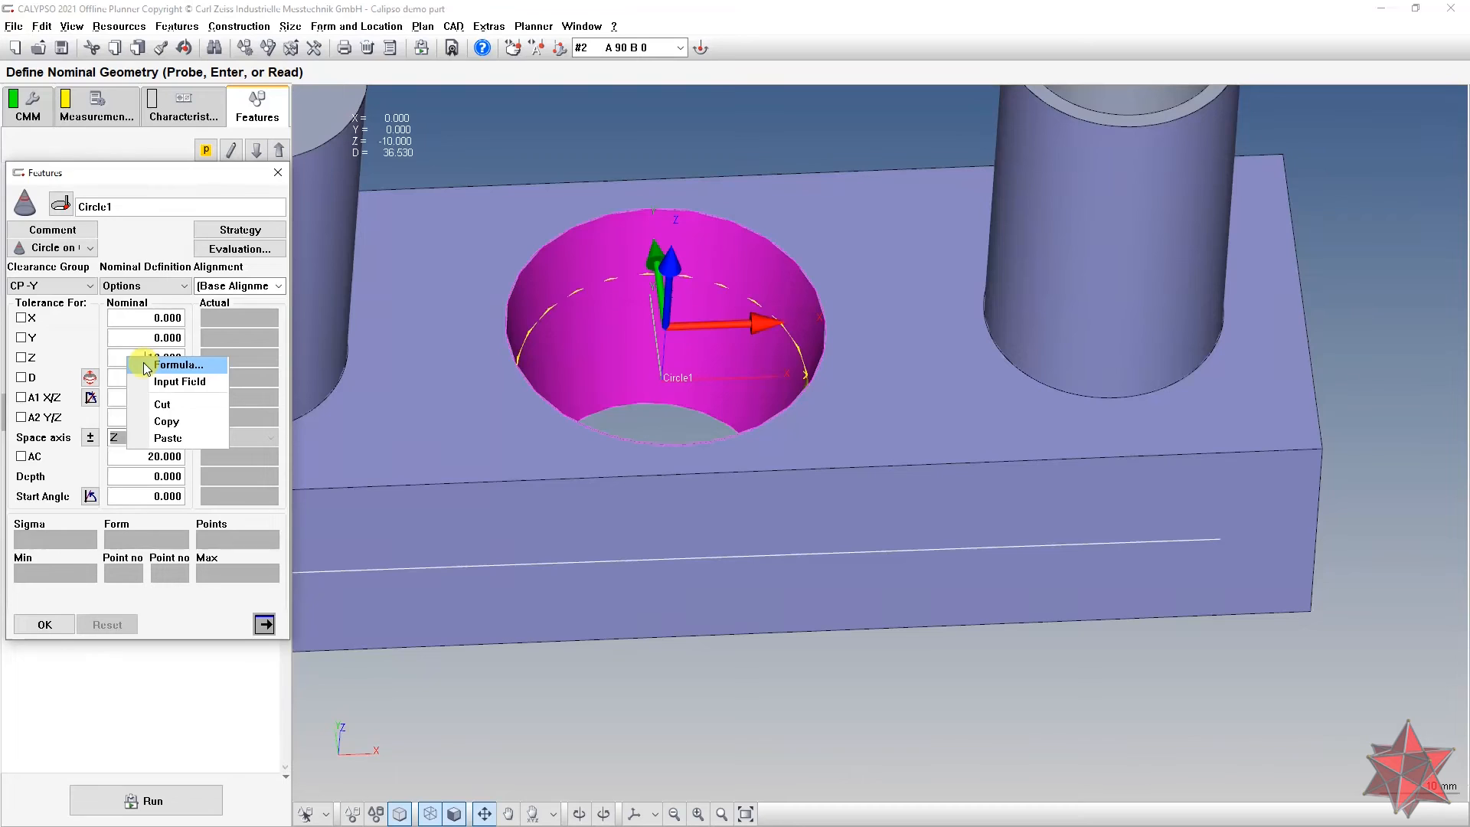
{"action": "left_click", "coordinate": [145, 364]}
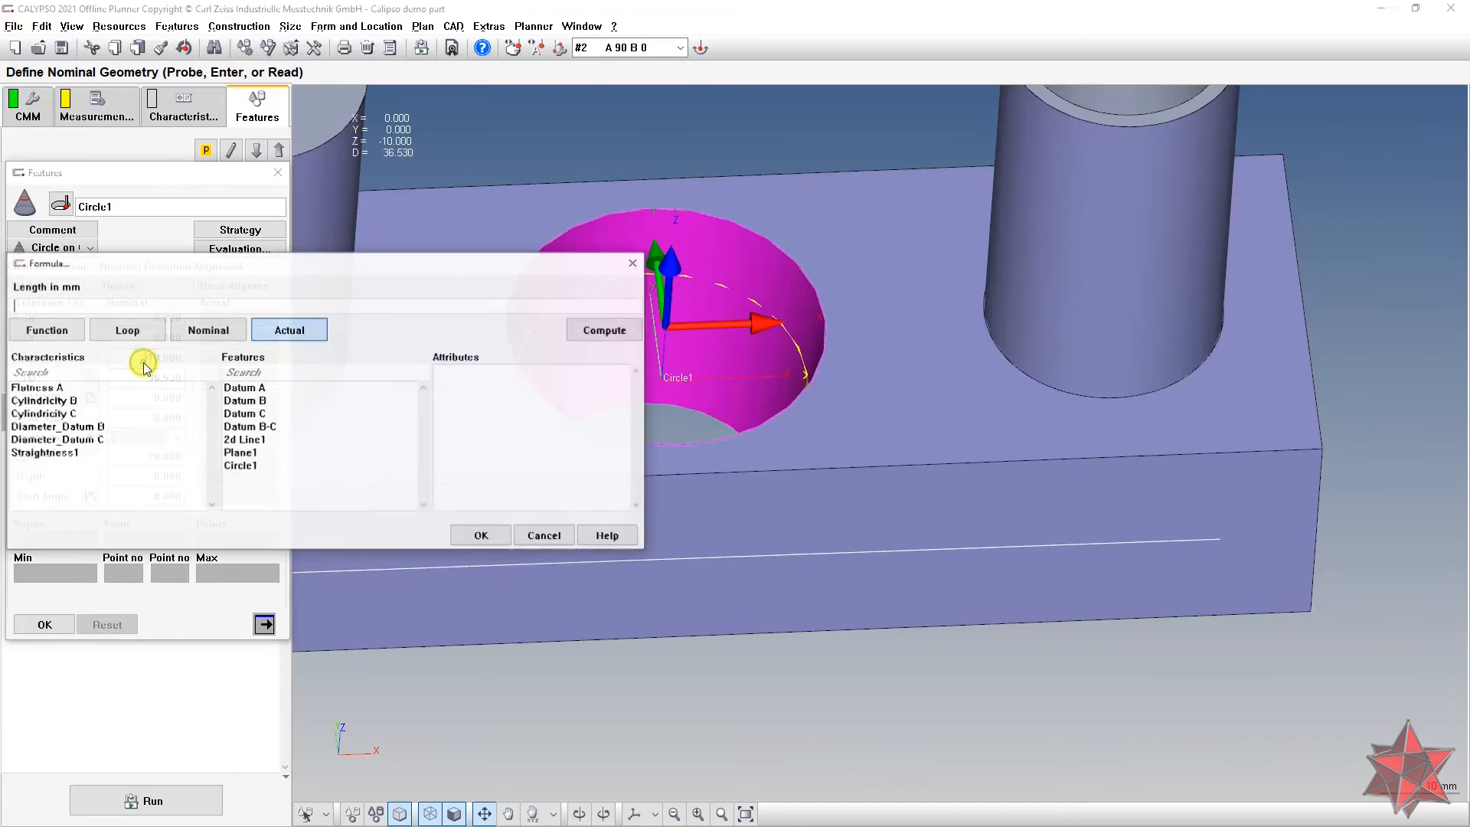
{"action": "left_click", "coordinate": [262, 455]}
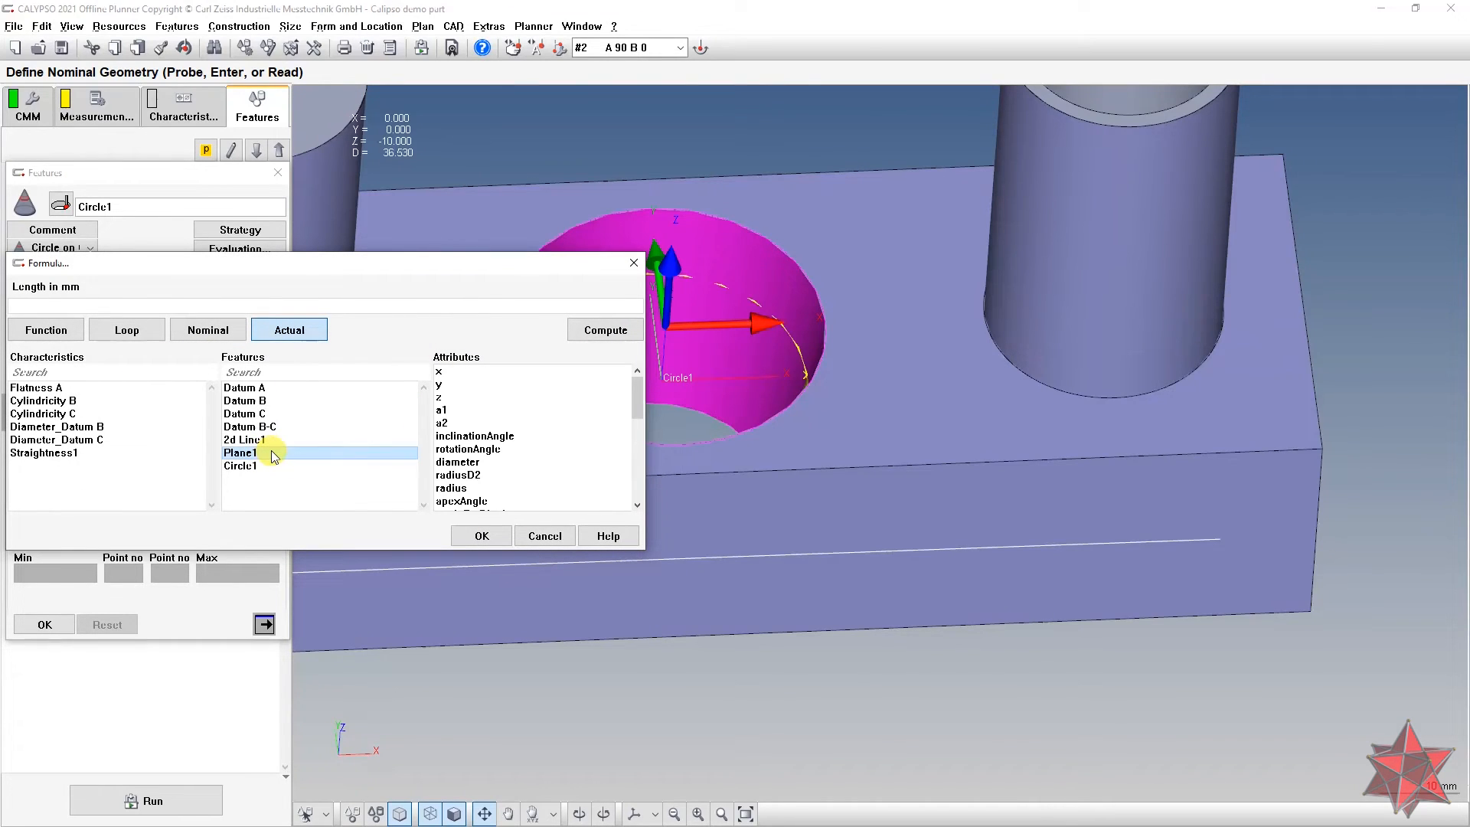
{"action": "double_click", "coordinate": [444, 399]}
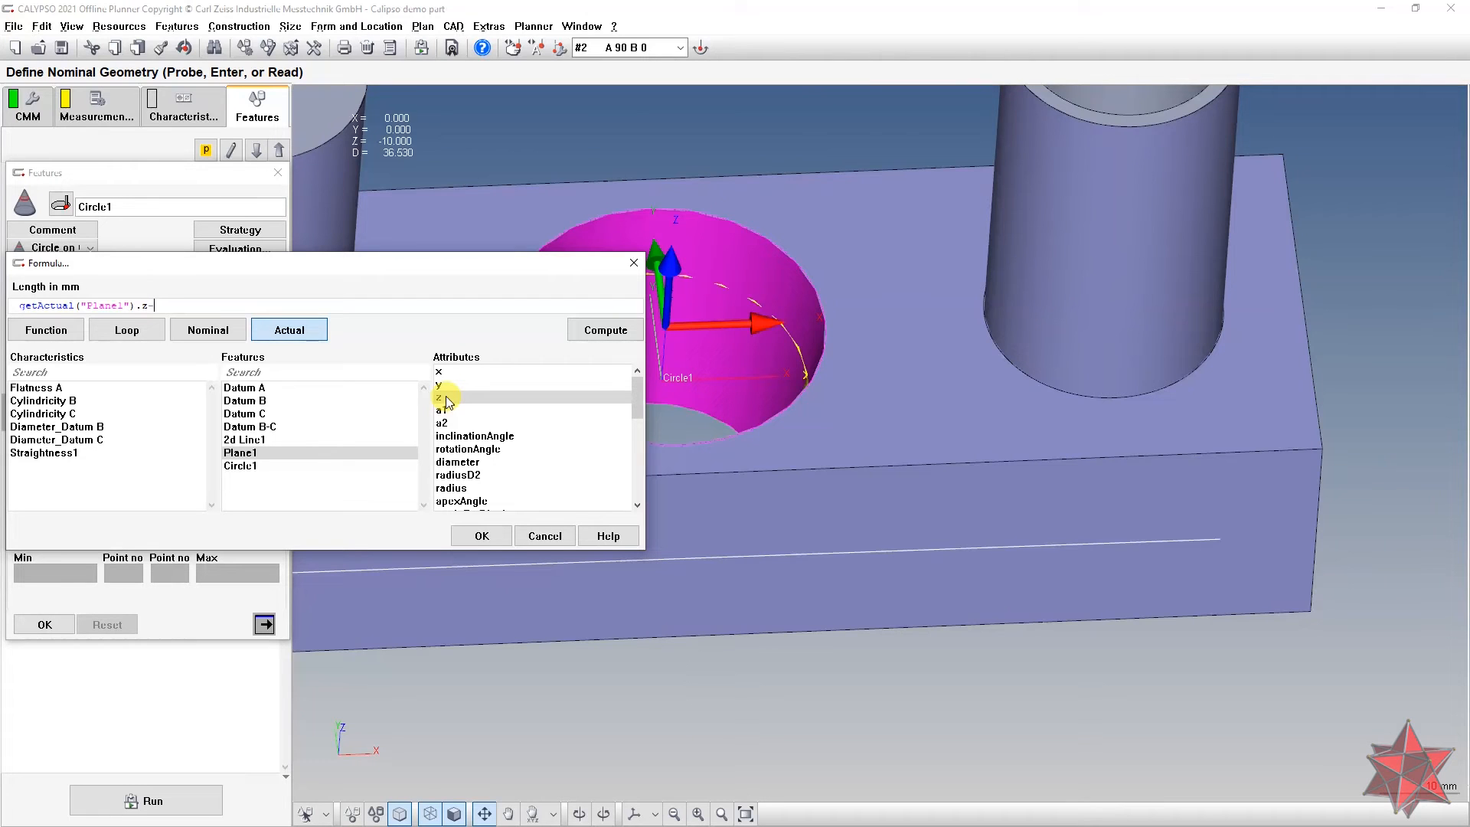
{"action": "key", "text": "Return"}
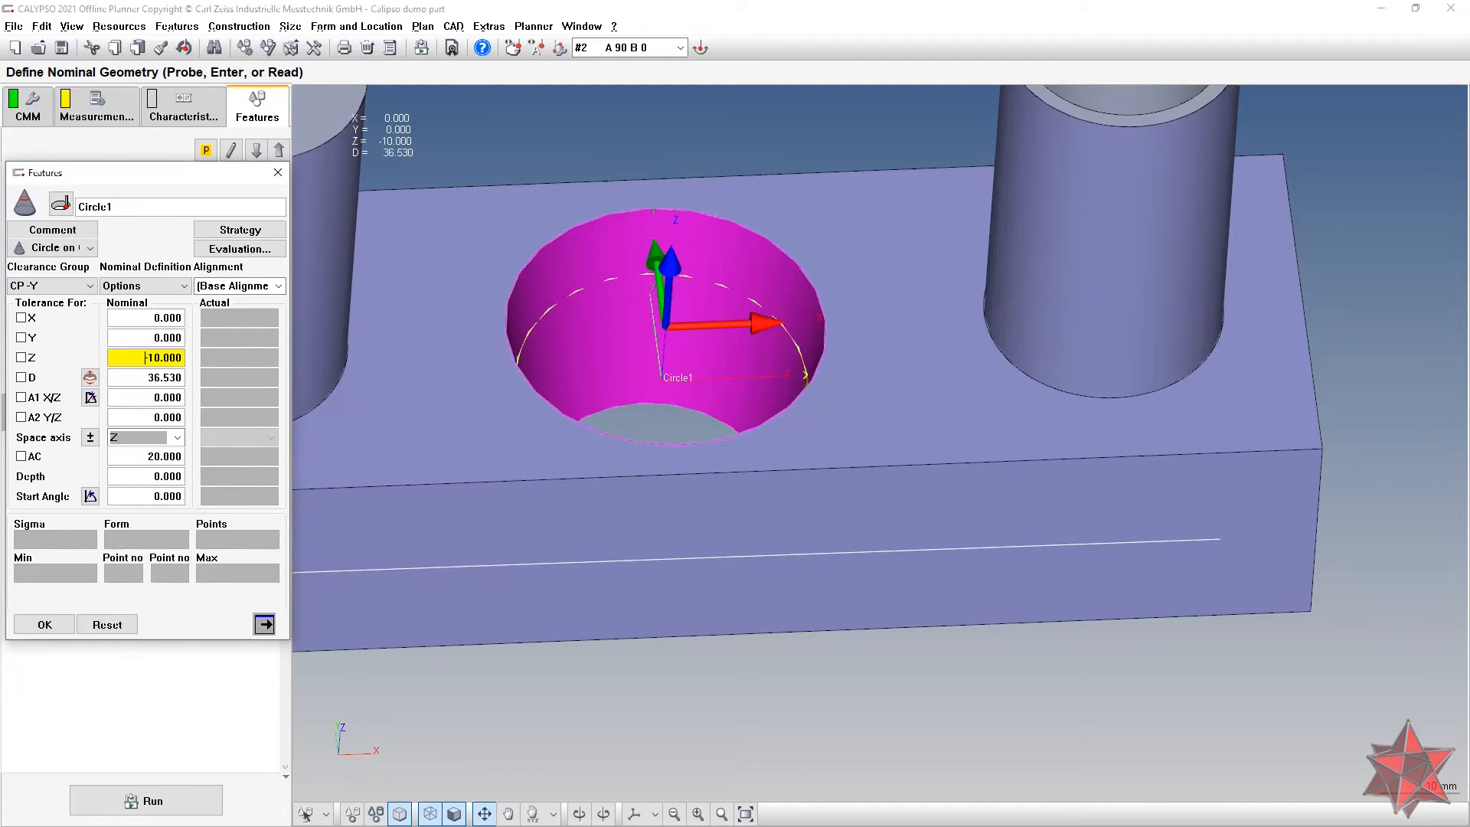
Step: Orbit the part to look down into the Circle1 bore
{"action": "left_click_drag", "start_coordinate": [640, 348], "coordinate": [649, 389]}
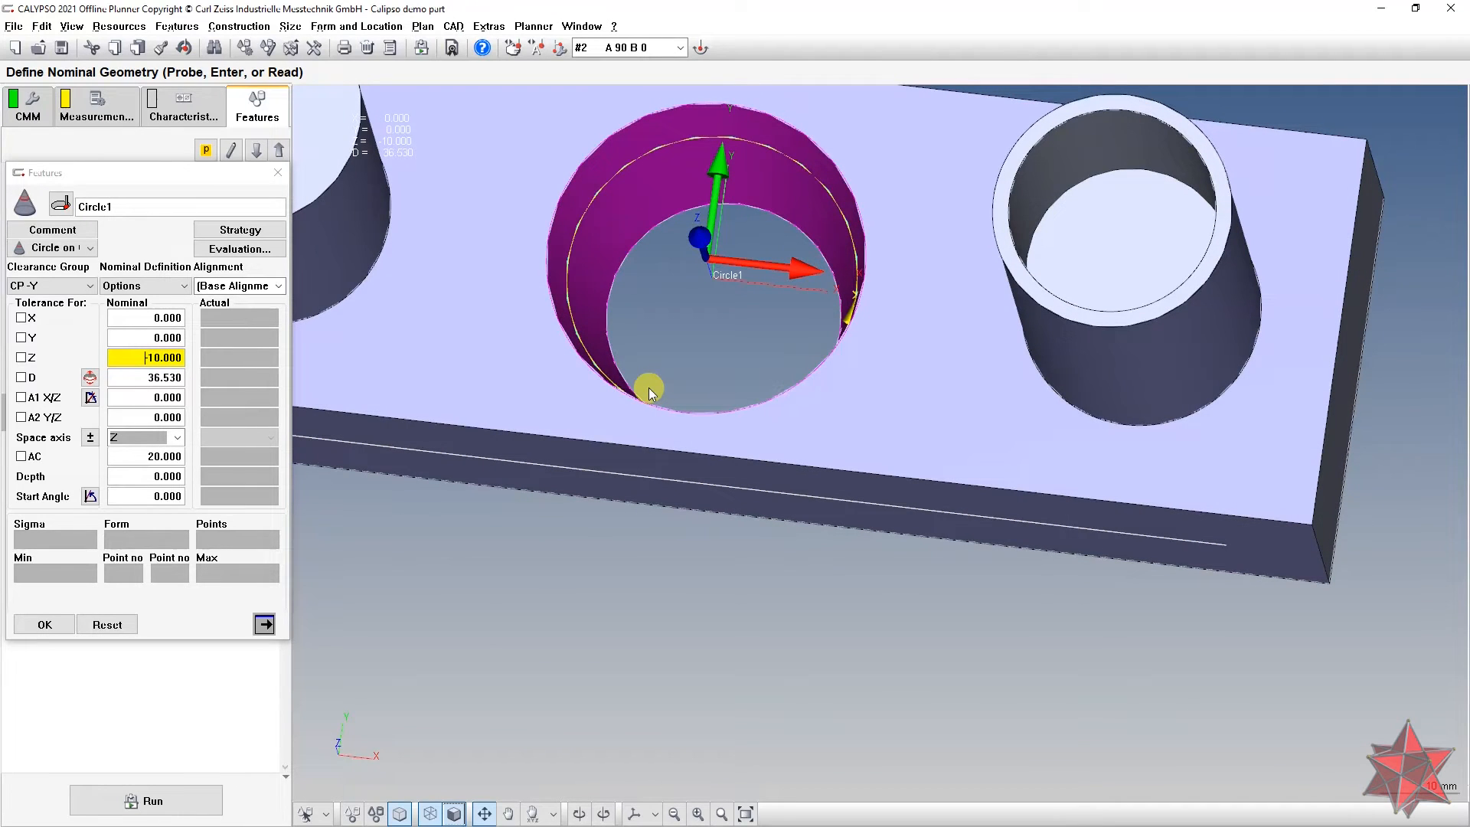
{"action": "left_click_drag", "start_coordinate": [609, 265], "coordinate": [844, 314]}
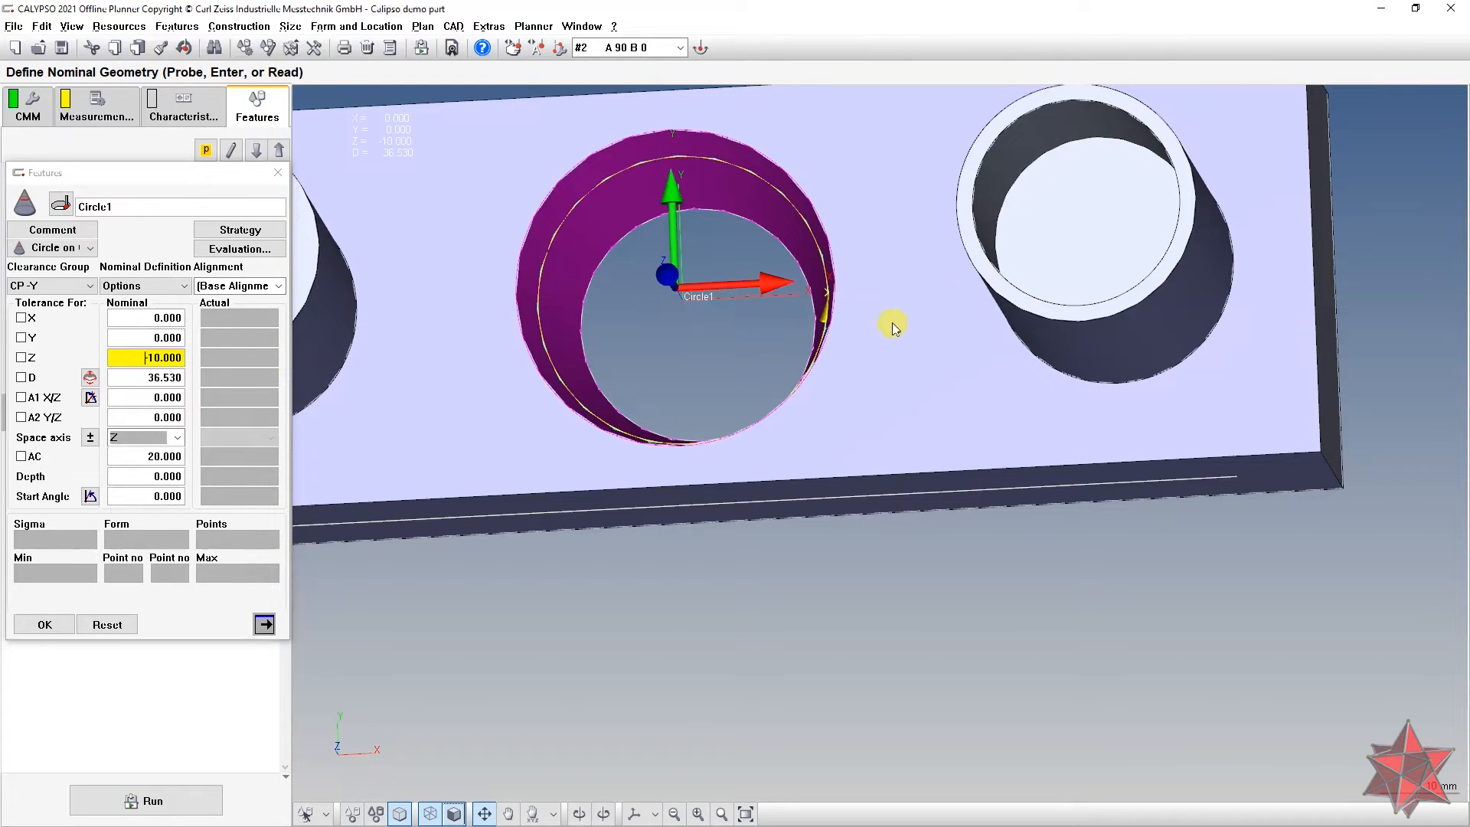
{"action": "left_click", "coordinate": [153, 397]}
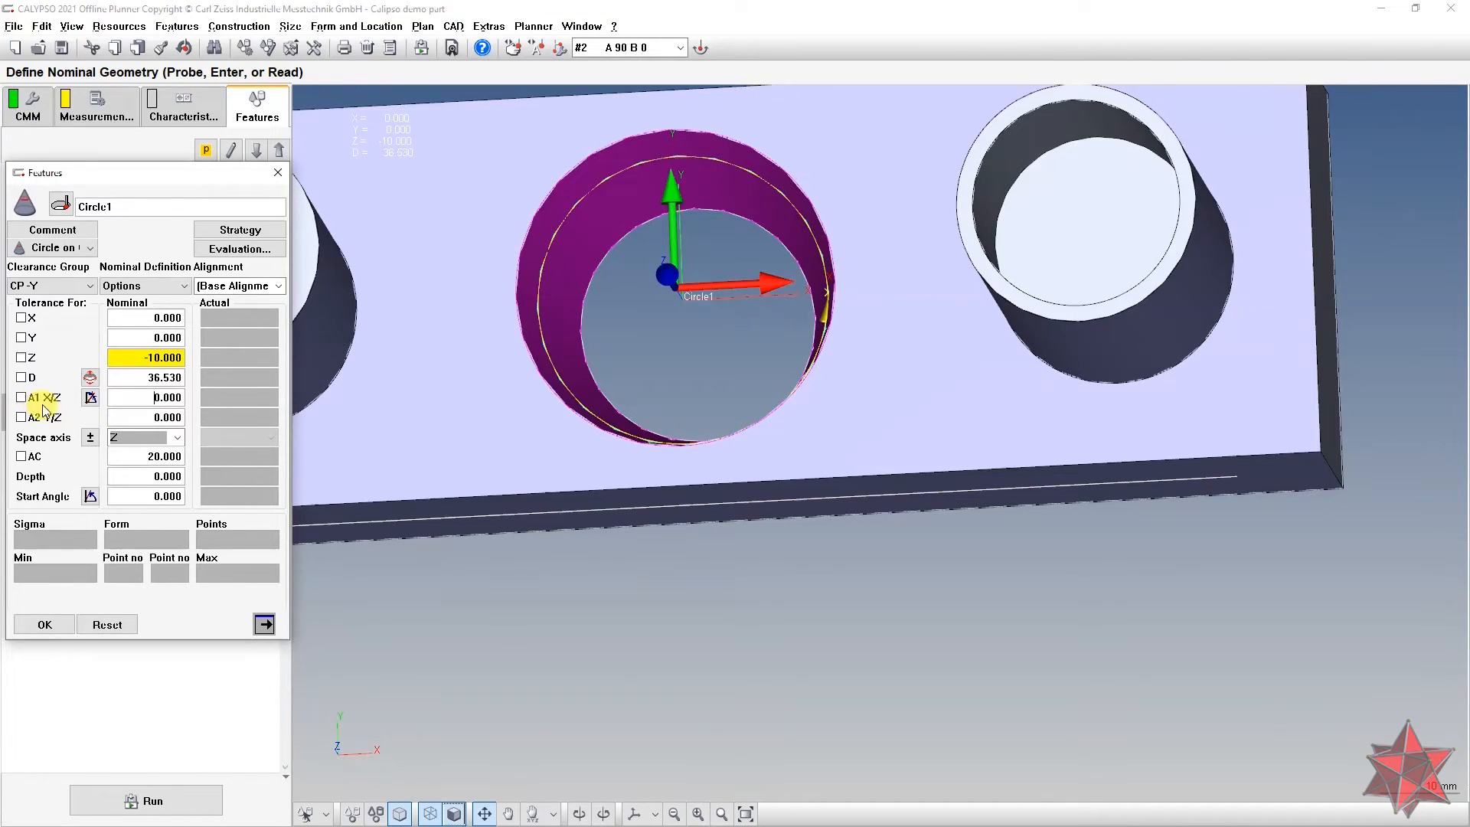
{"action": "mouse_move", "coordinate": [588, 351]}
{"action": "middle_mouse_down"}
{"action": "mouse_move", "coordinate": [600, 333]}
{"action": "mouse_move", "coordinate": [581, 298]}
{"action": "mouse_move", "coordinate": [580, 344]}
{"action": "mouse_move", "coordinate": [600, 341]}
{"action": "mouse_move", "coordinate": [597, 306]}
{"action": "mouse_move", "coordinate": [591, 322]}
{"action": "mouse_move", "coordinate": [612, 338]}
{"action": "mouse_move", "coordinate": [605, 270]}
{"action": "mouse_move", "coordinate": [607, 345]}
{"action": "mouse_move", "coordinate": [578, 361]}
{"action": "mouse_move", "coordinate": [601, 353]}
{"action": "middle_mouse_up"}
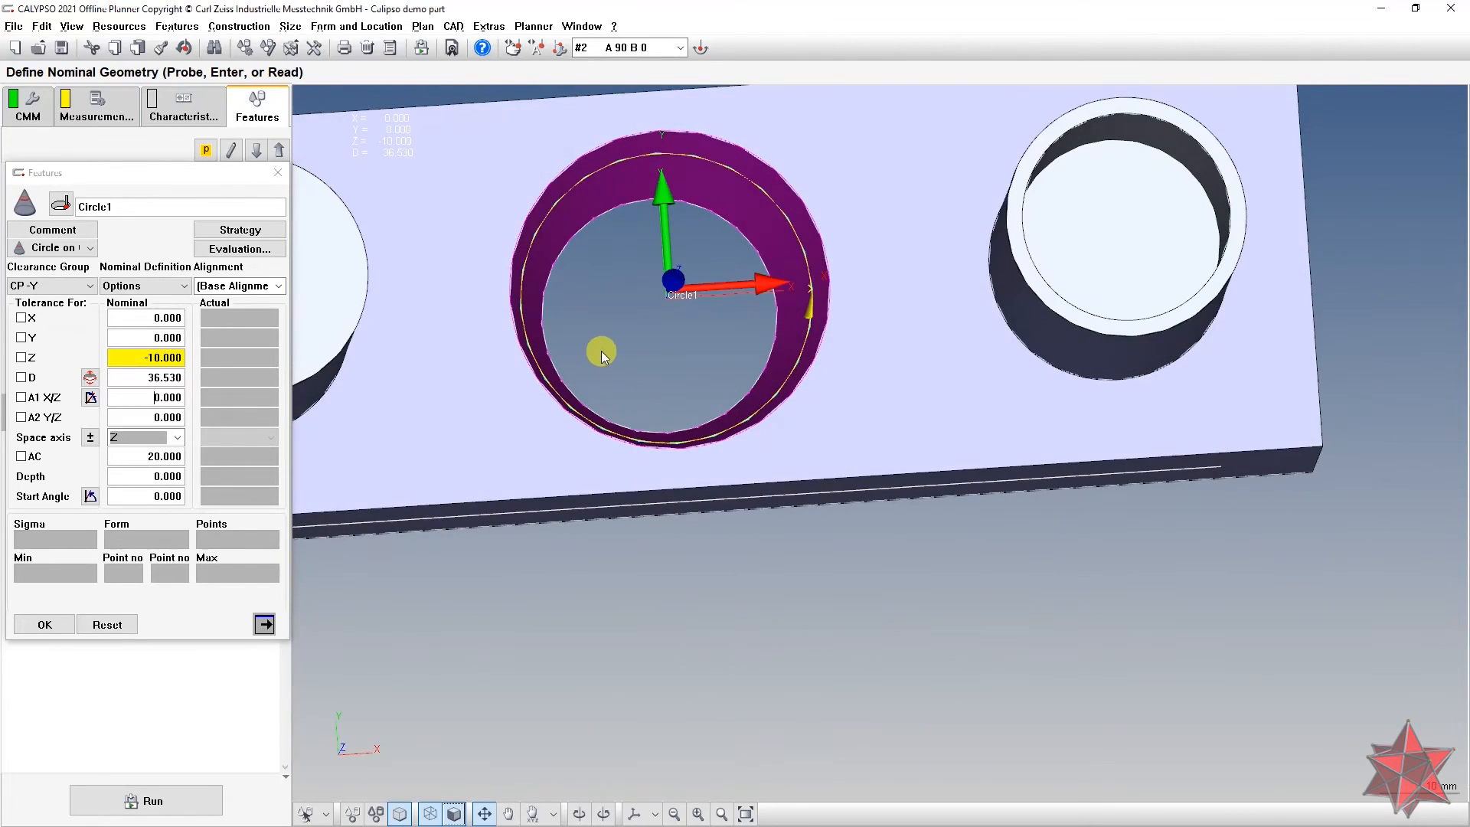
Step: Make Circle1's A1 X/Z nominal a formula reading Plane1's actual a1
{"action": "right_click", "coordinate": [138, 396]}
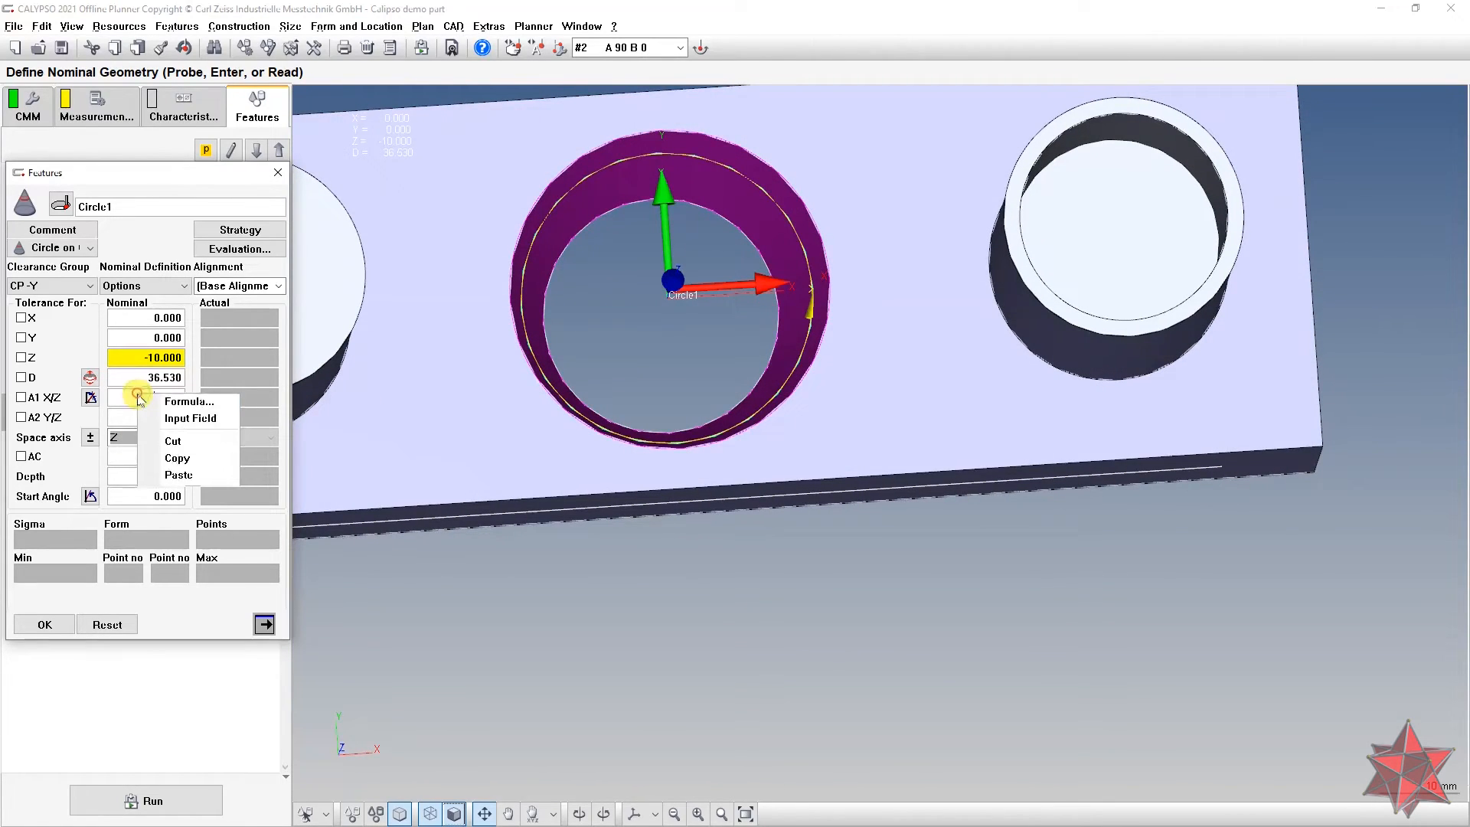
{"action": "left_click", "coordinate": [185, 402]}
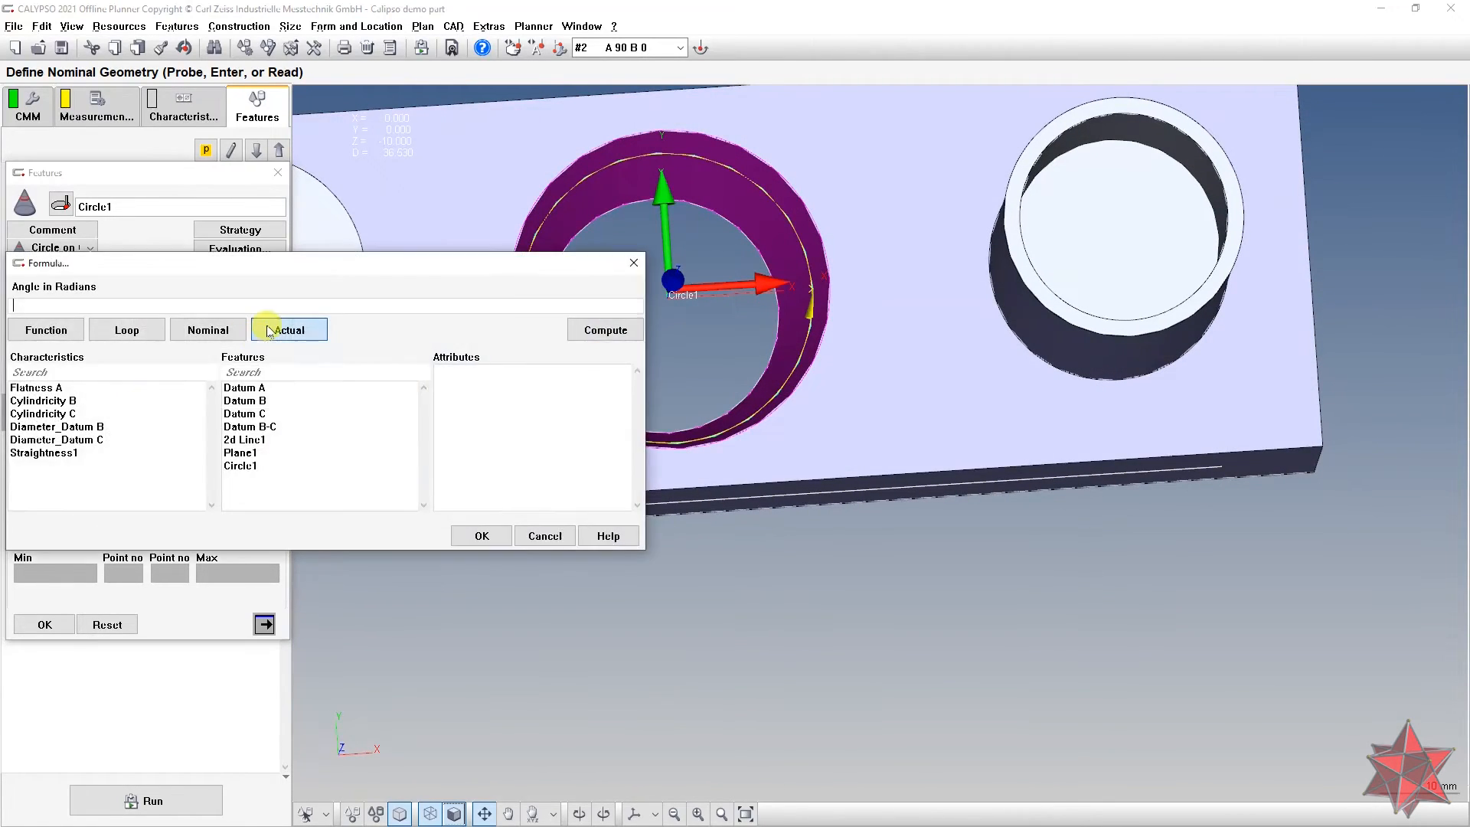
{"action": "left_click", "coordinate": [244, 455]}
{"action": "double_click", "coordinate": [452, 412]}
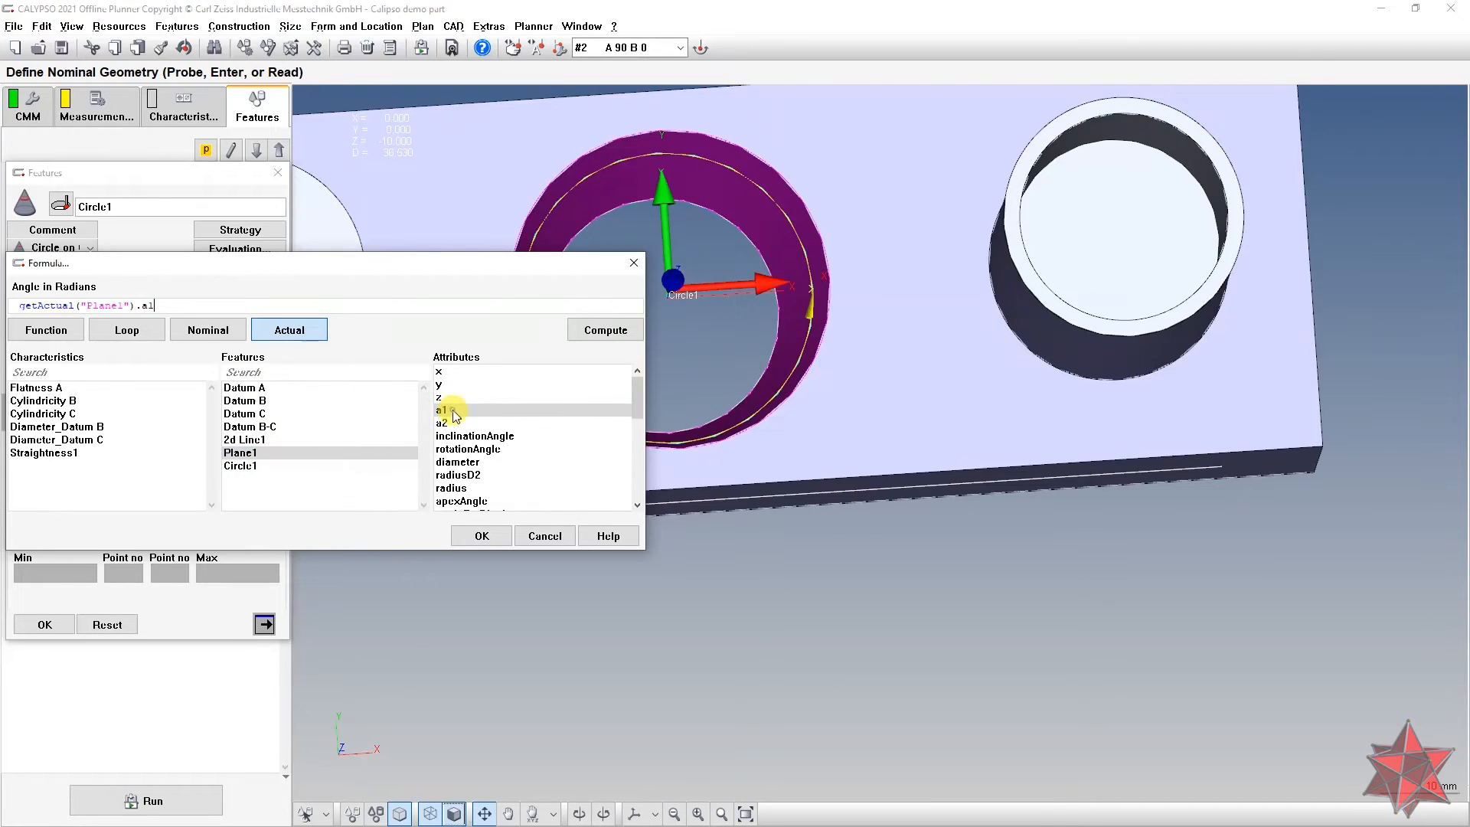
{"action": "left_click", "coordinate": [481, 536]}
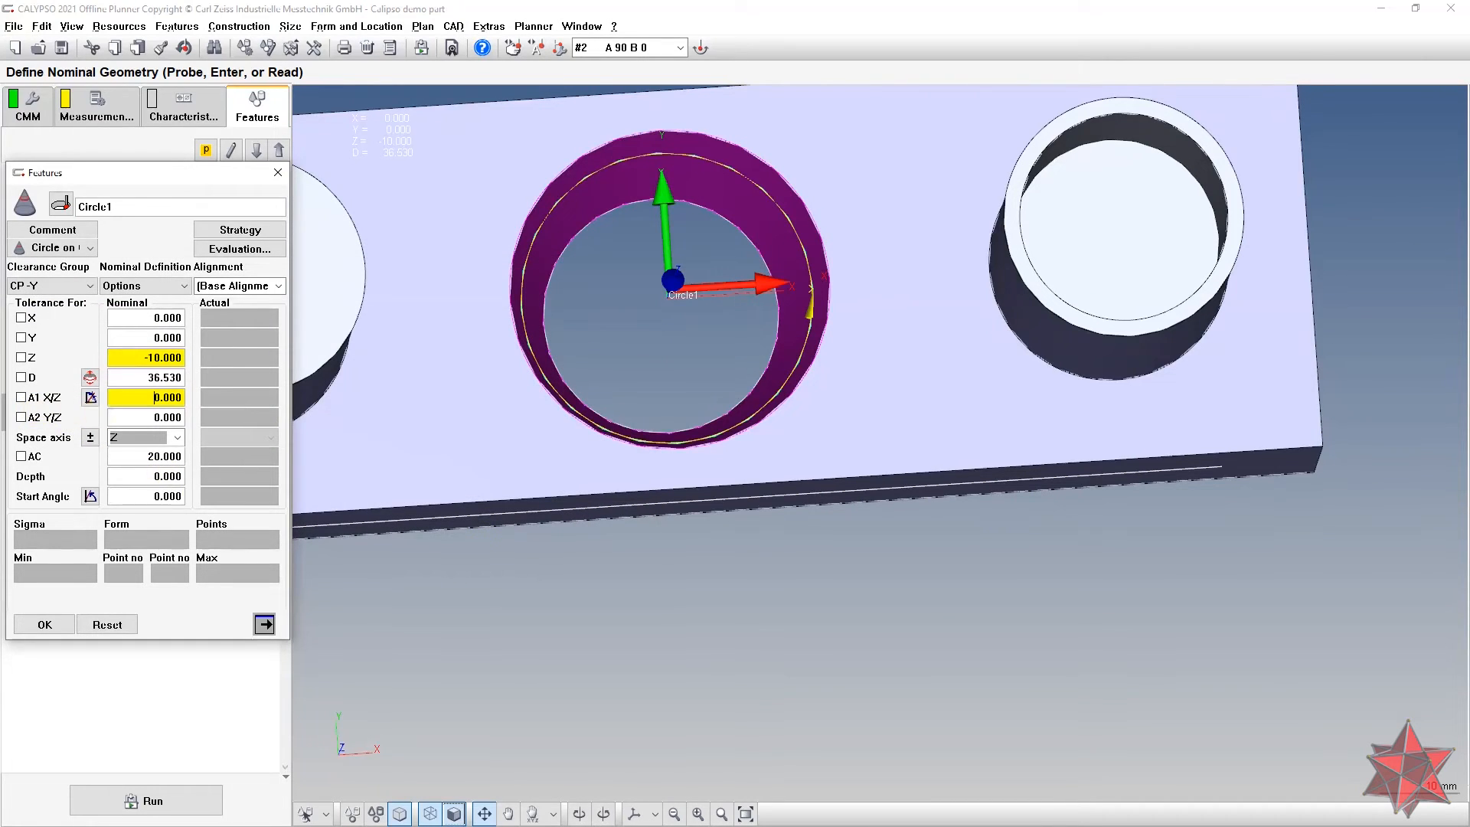
Step: Make Circle1's A2 Y/Z nominal a formula reading Plane1's actual a2, then recheck A1
{"action": "right_click", "coordinate": [144, 418]}
{"action": "left_click", "coordinate": [157, 425]}
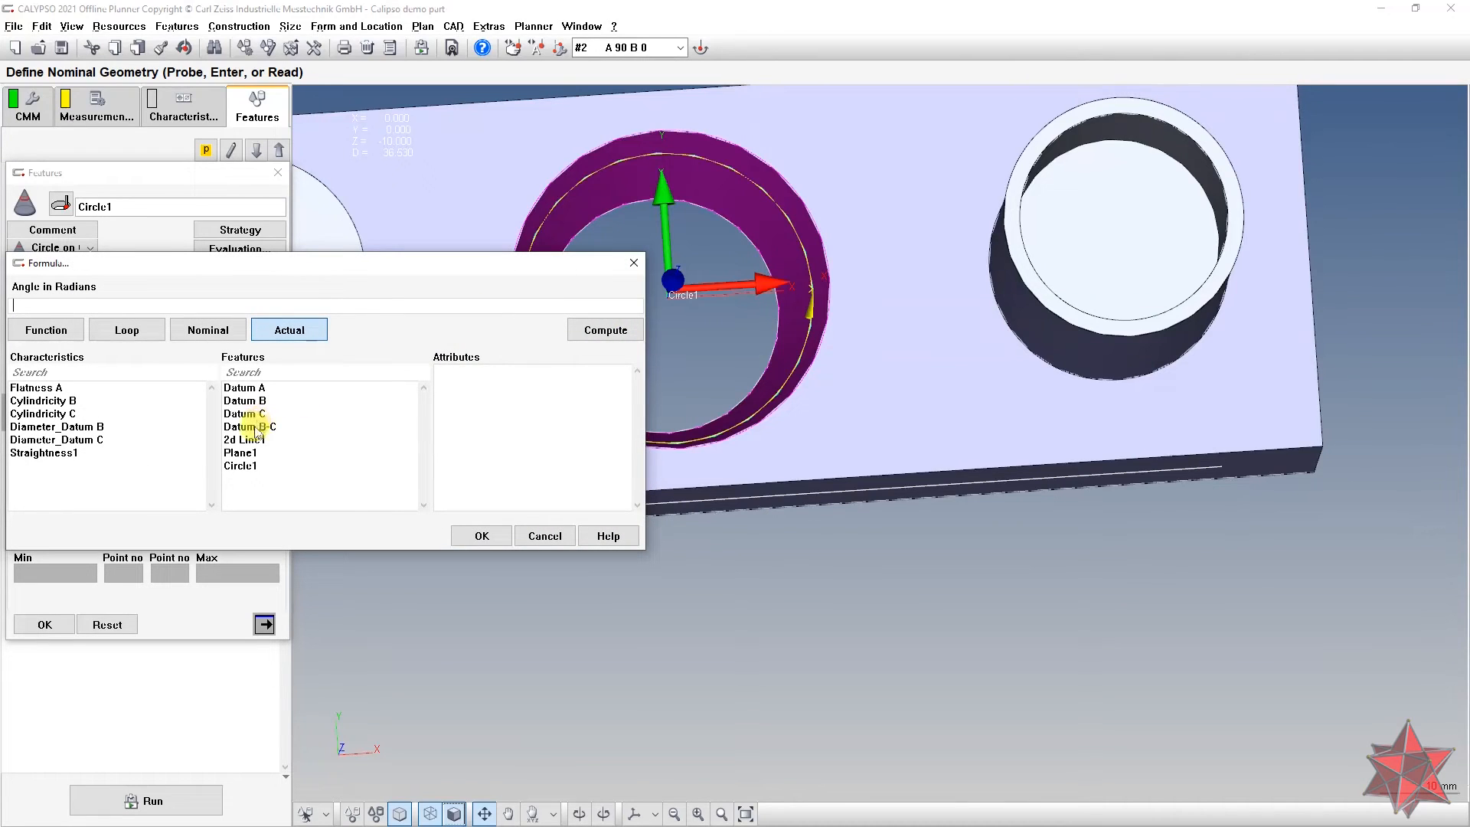
{"action": "left_click", "coordinate": [269, 453]}
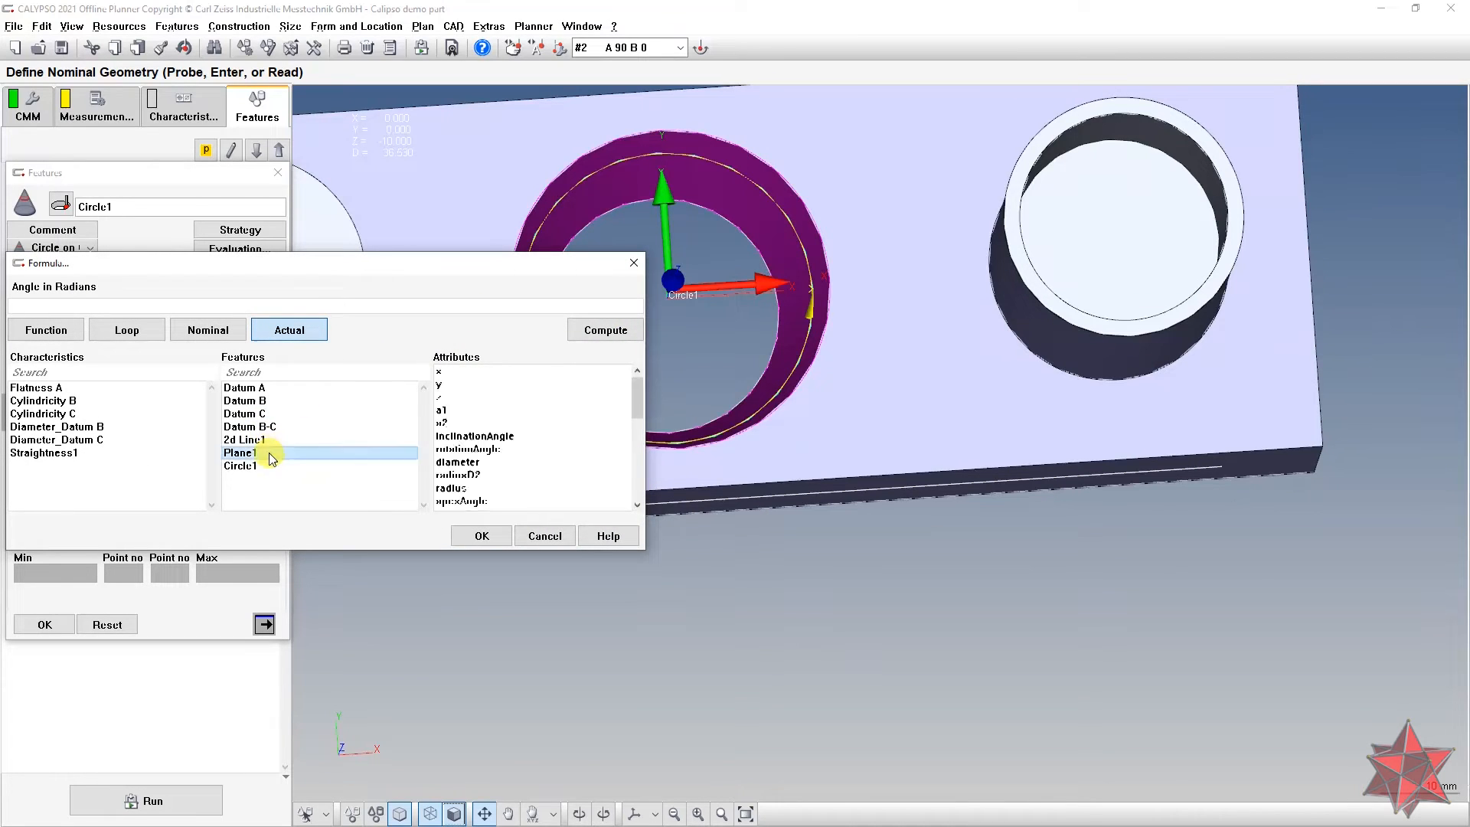
{"action": "double_click", "coordinate": [442, 423]}
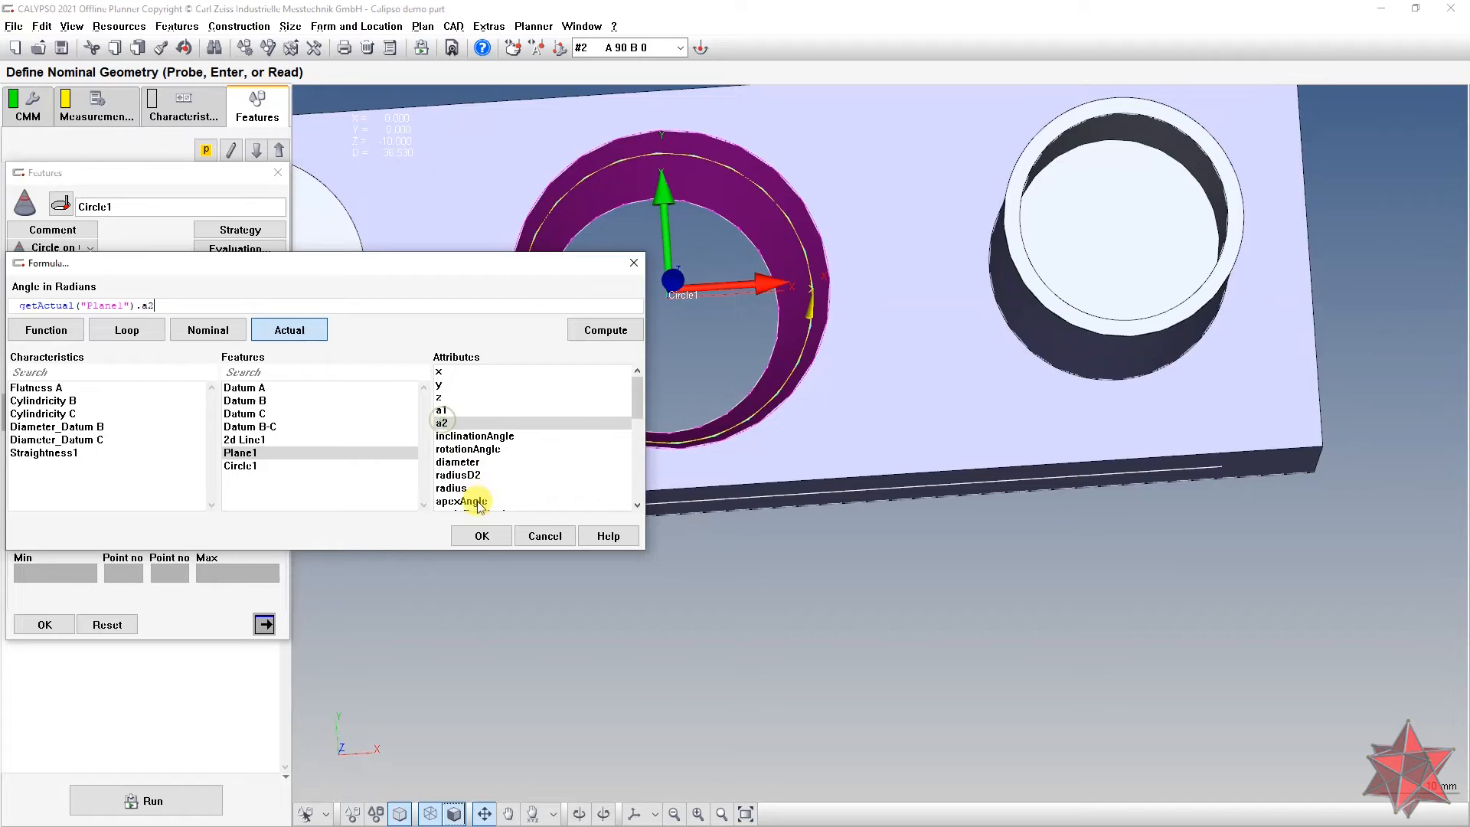
{"action": "left_click", "coordinate": [479, 534]}
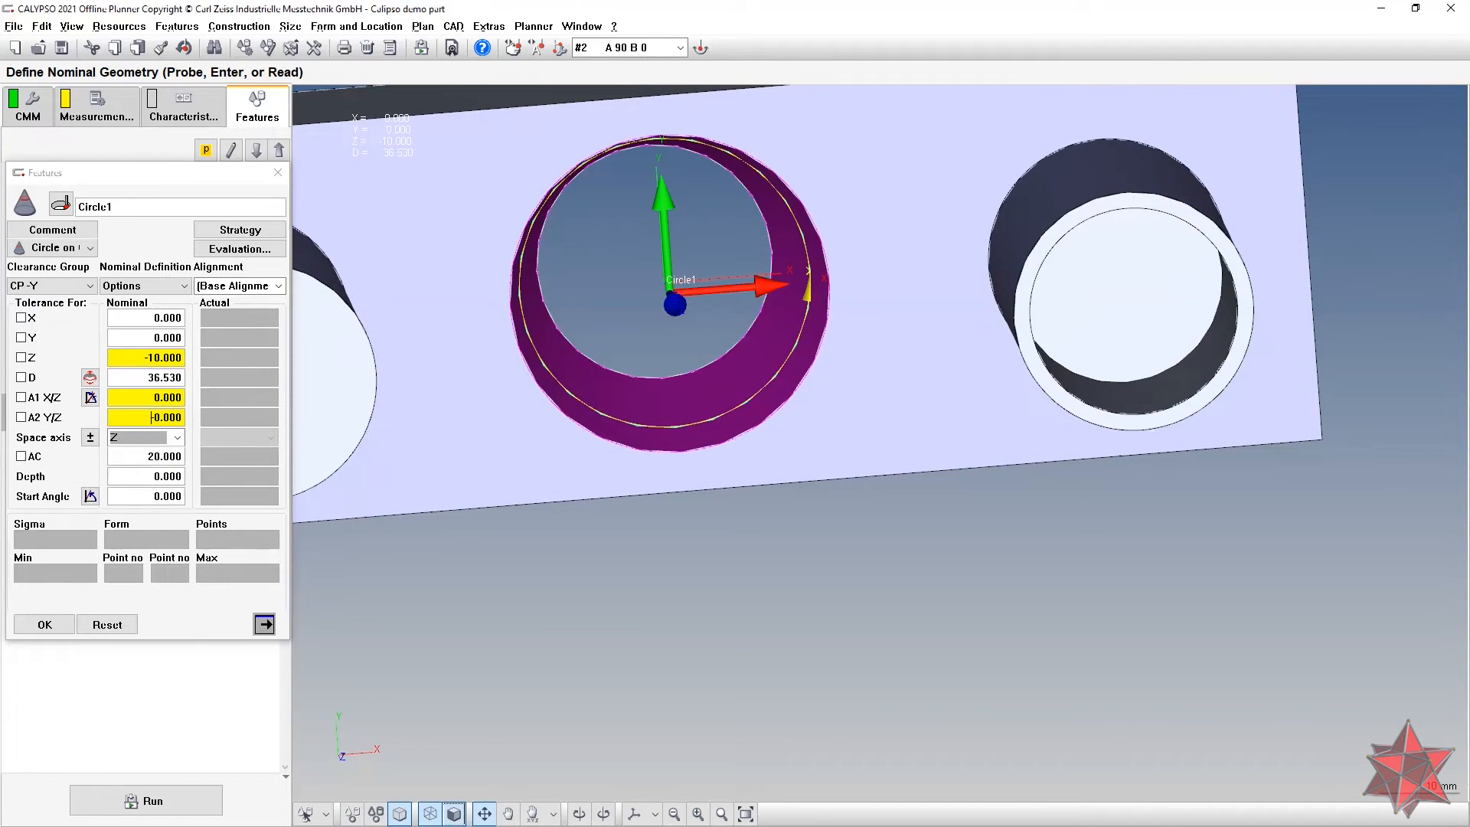
{"action": "left_click", "coordinate": [141, 400]}
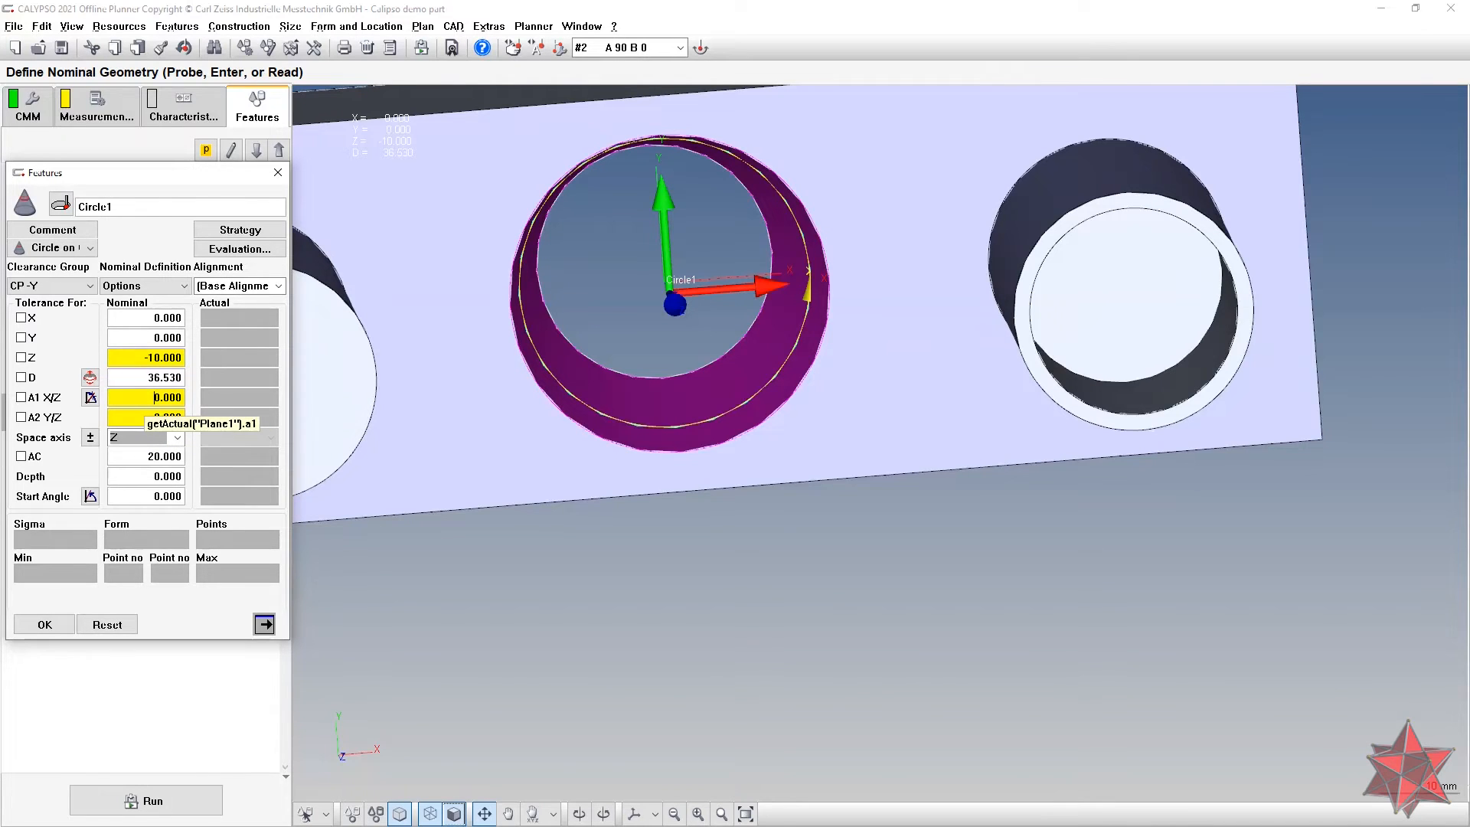
{"action": "left_click_drag", "start_coordinate": [461, 389], "coordinate": [461, 337]}
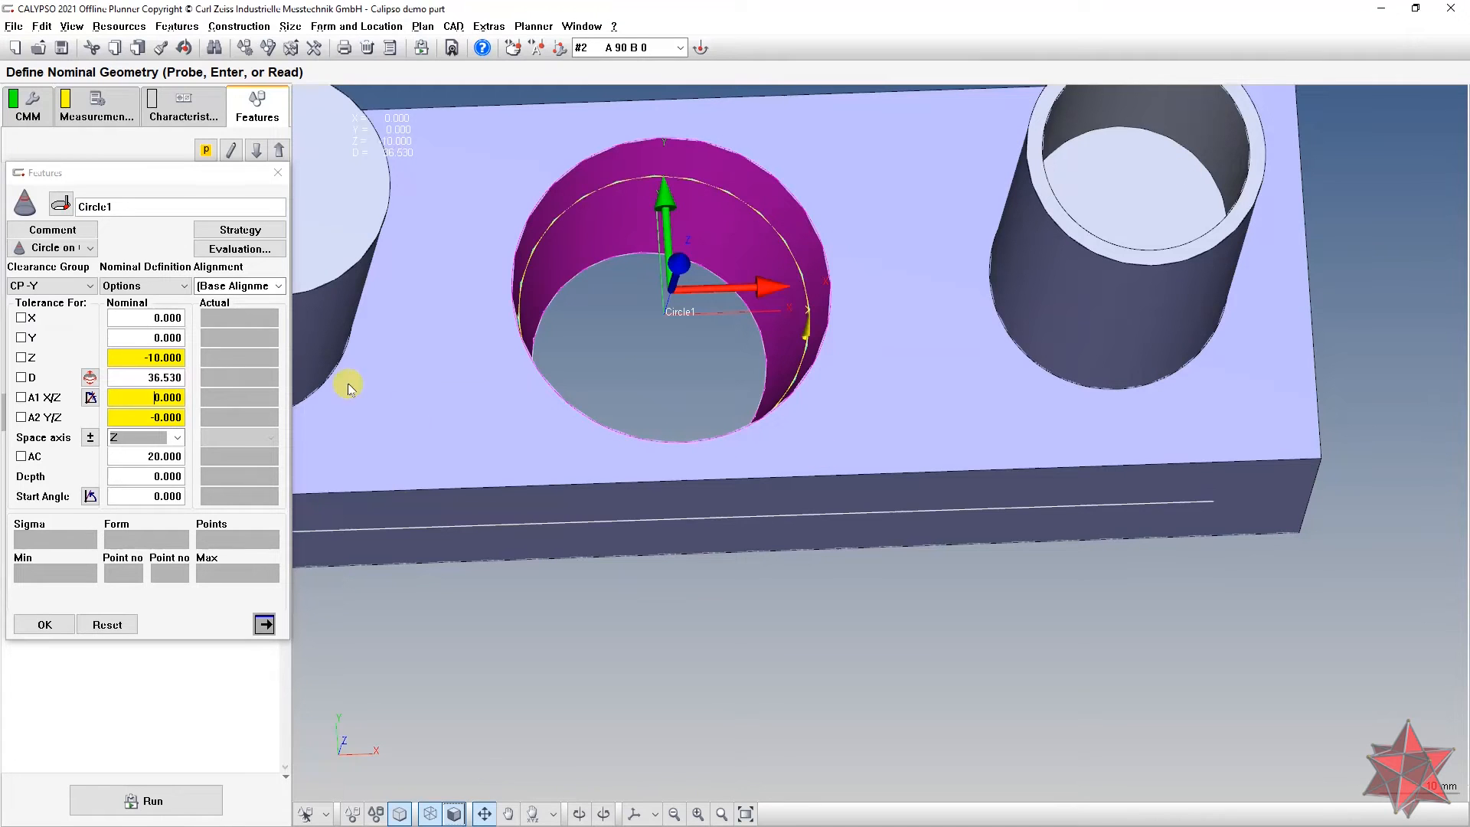
Step: Reset Circle1's formula-driven nominals to plain values, close Circle1, and delete Plane1
{"action": "left_click", "coordinate": [107, 625]}
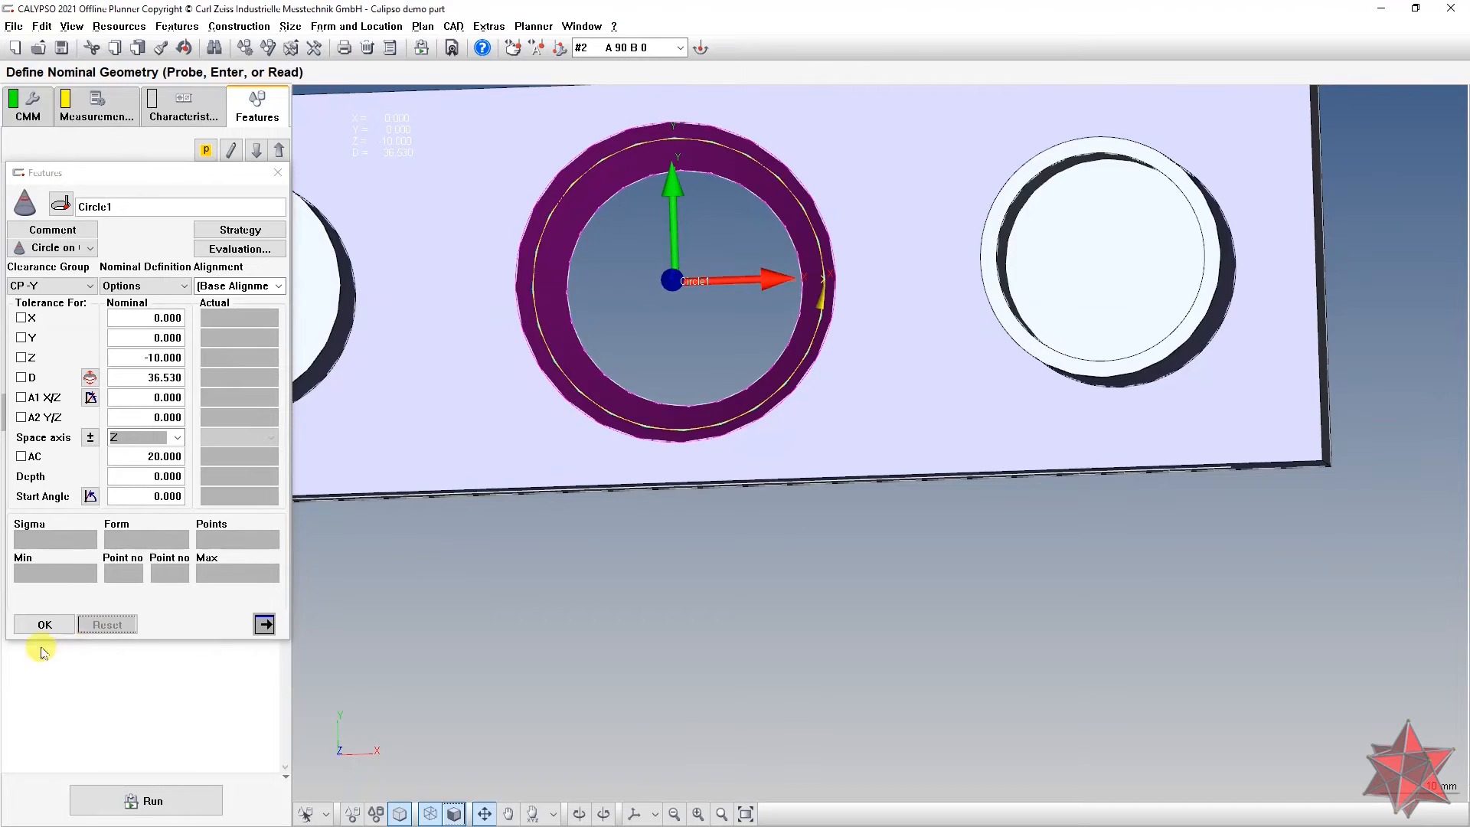
{"action": "left_click", "coordinate": [46, 624]}
{"action": "left_click", "coordinate": [183, 387]}
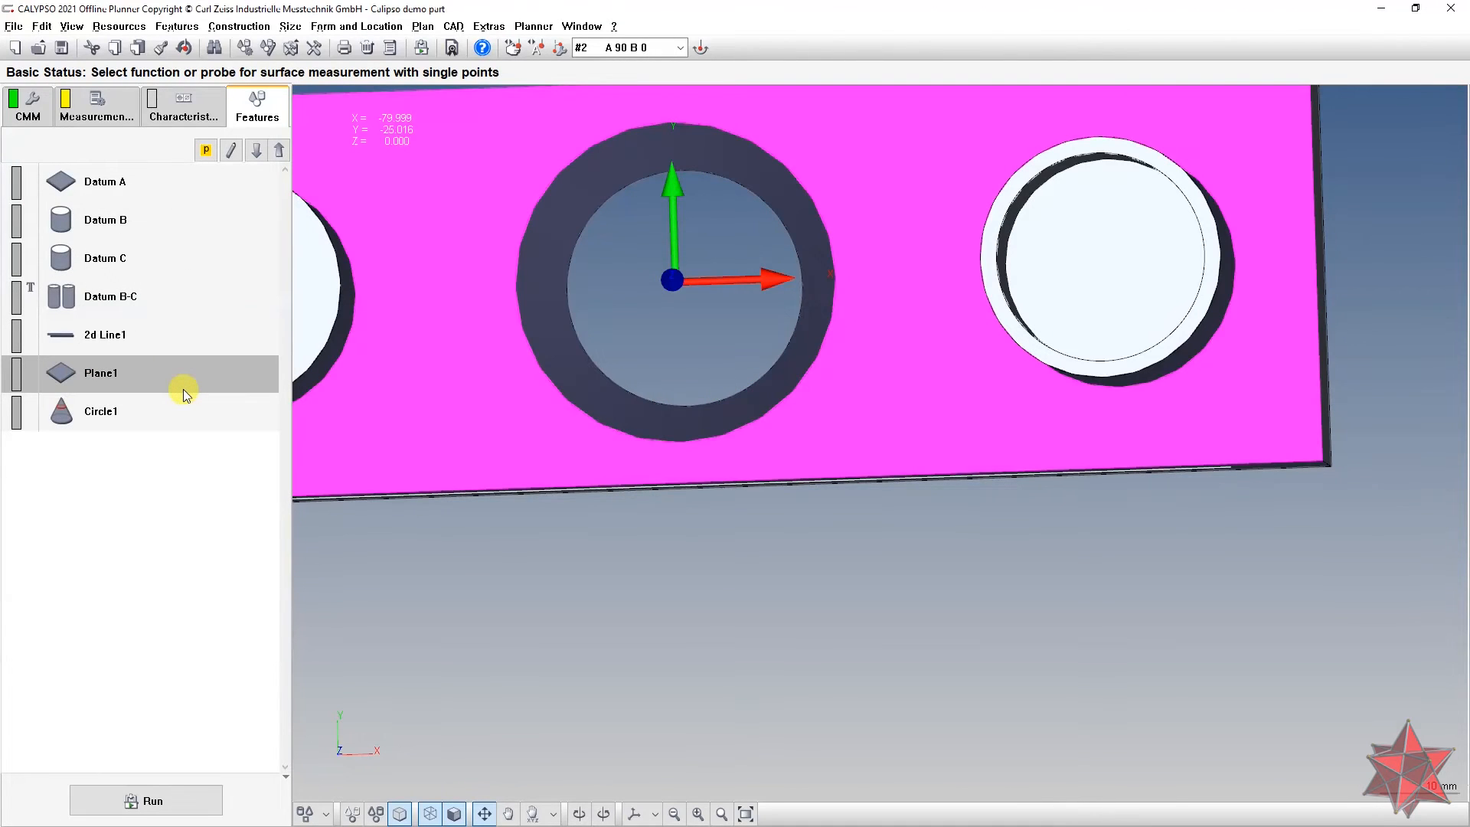
{"action": "key", "text": "Delete"}
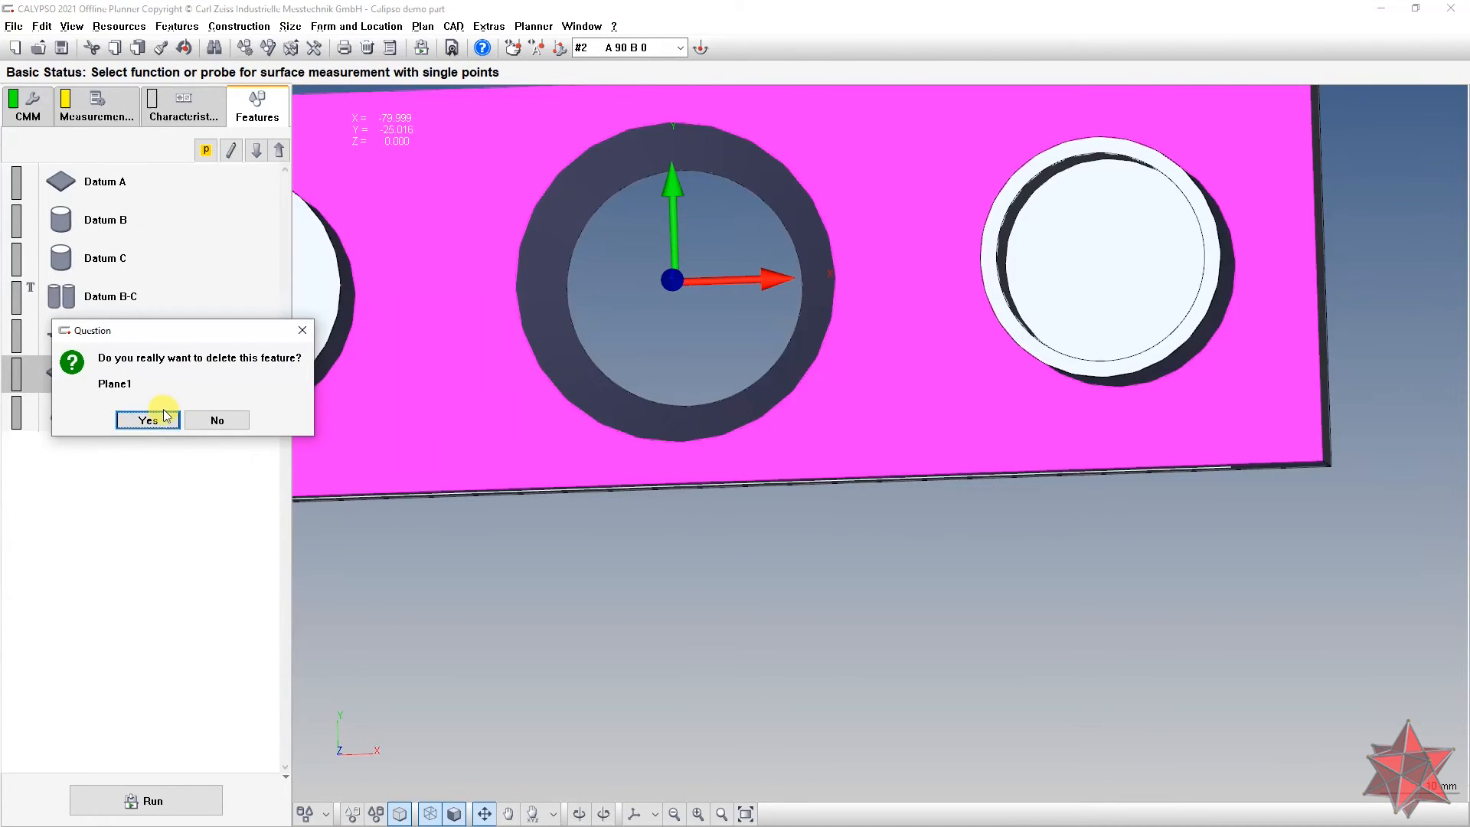
{"action": "left_click", "coordinate": [234, 417]}
{"action": "left_click_drag", "start_coordinate": [558, 421], "coordinate": [568, 352]}
{"action": "scroll", "coordinate": [563, 421], "scroll_direction": "down", "scroll_amount": 4}
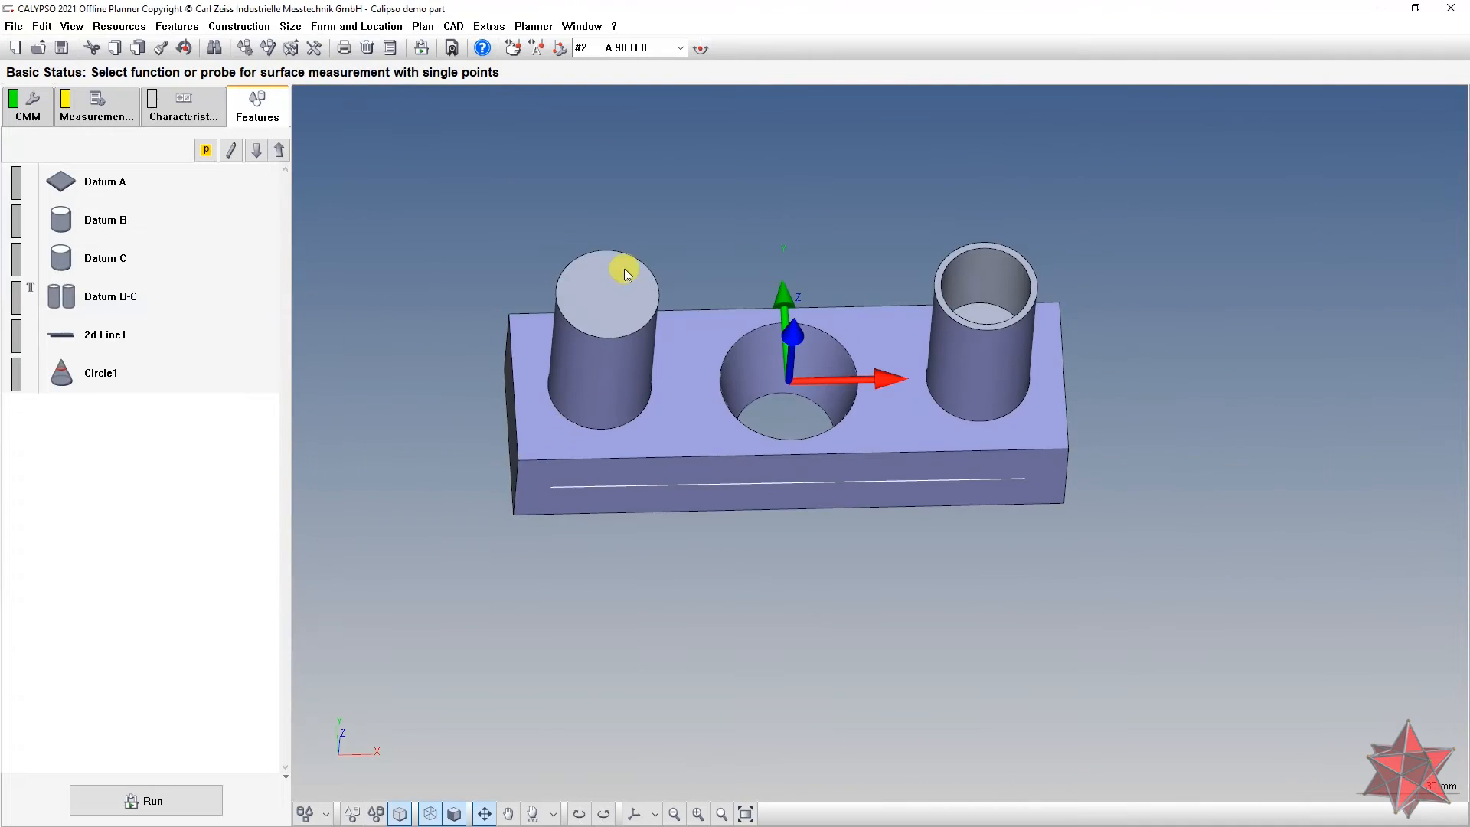
{"action": "right_click_drag", "start_coordinate": [624, 268], "coordinate": [599, 396]}
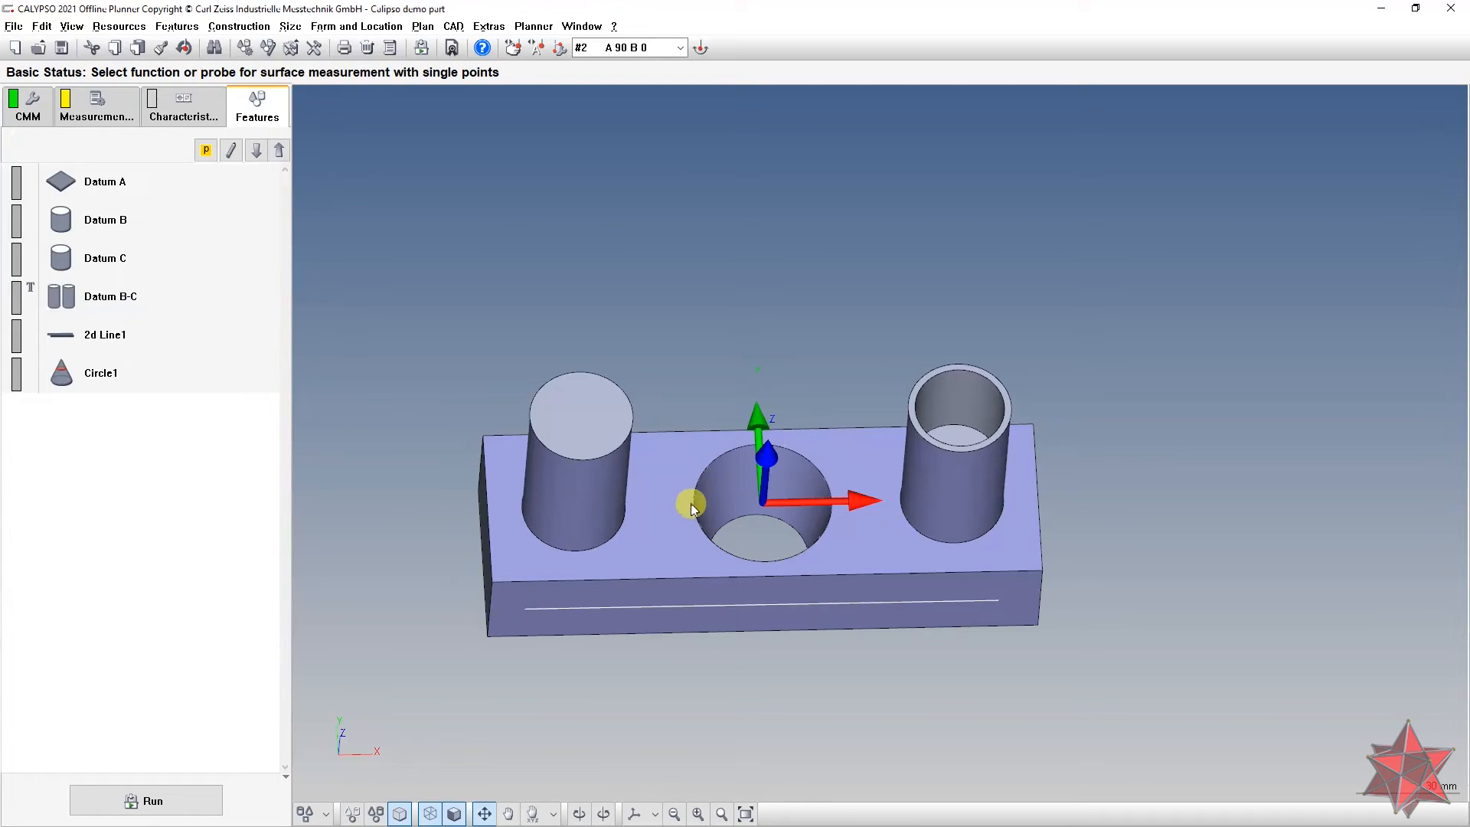
{"action": "left_click_drag", "start_coordinate": [902, 545], "coordinate": [889, 558]}
{"action": "scroll", "coordinate": [820, 546], "scroll_direction": "up", "scroll_amount": 2}
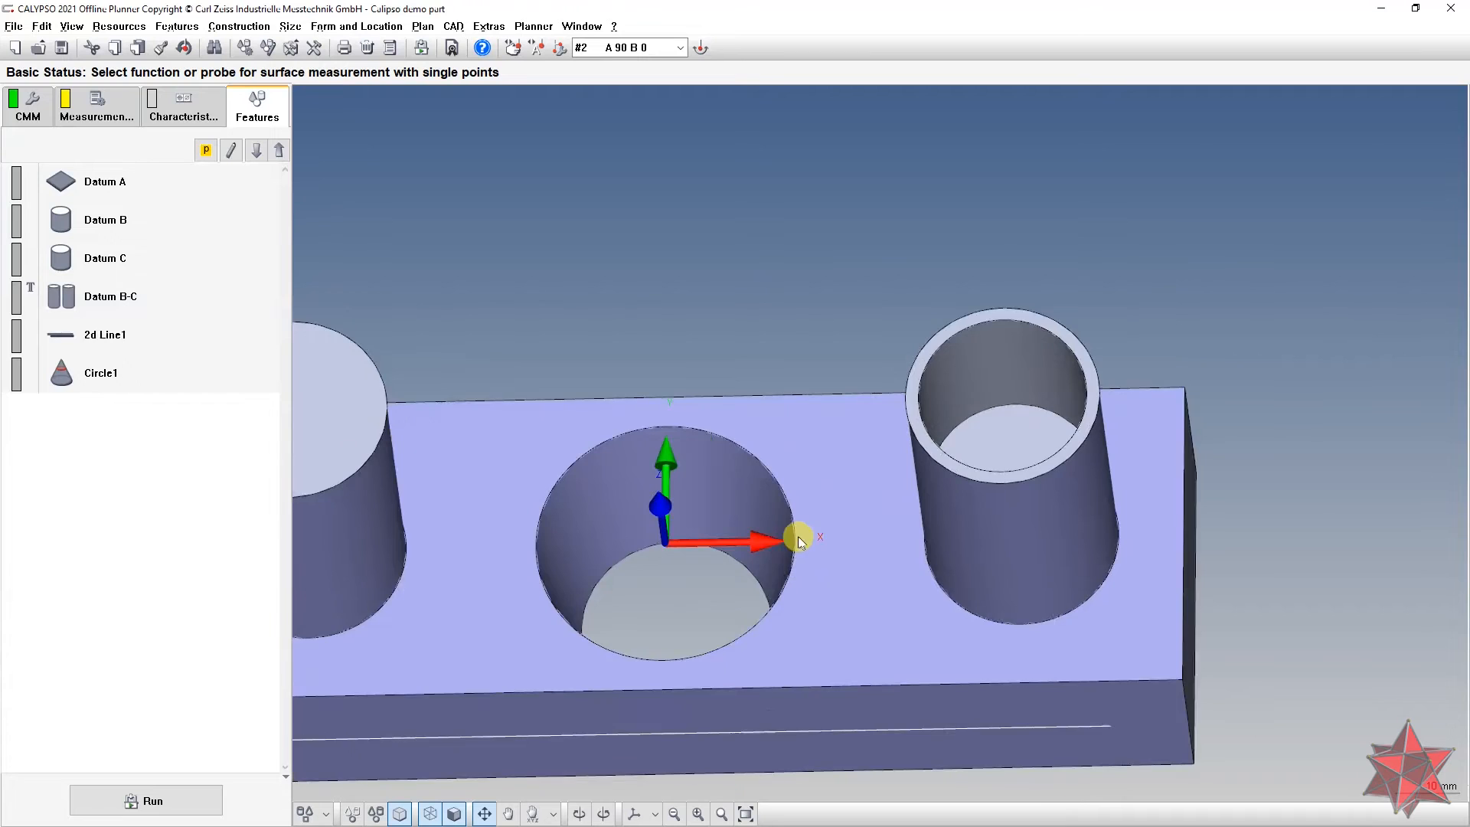
{"action": "right_click_drag", "start_coordinate": [875, 369], "coordinate": [1170, 159]}
{"action": "scroll", "coordinate": [1028, 278], "scroll_direction": "up", "scroll_amount": 1}
{"action": "scroll", "coordinate": [1025, 299], "scroll_direction": "down", "scroll_amount": 3}
{"action": "left_click_drag", "start_coordinate": [1025, 298], "coordinate": [1029, 230]}
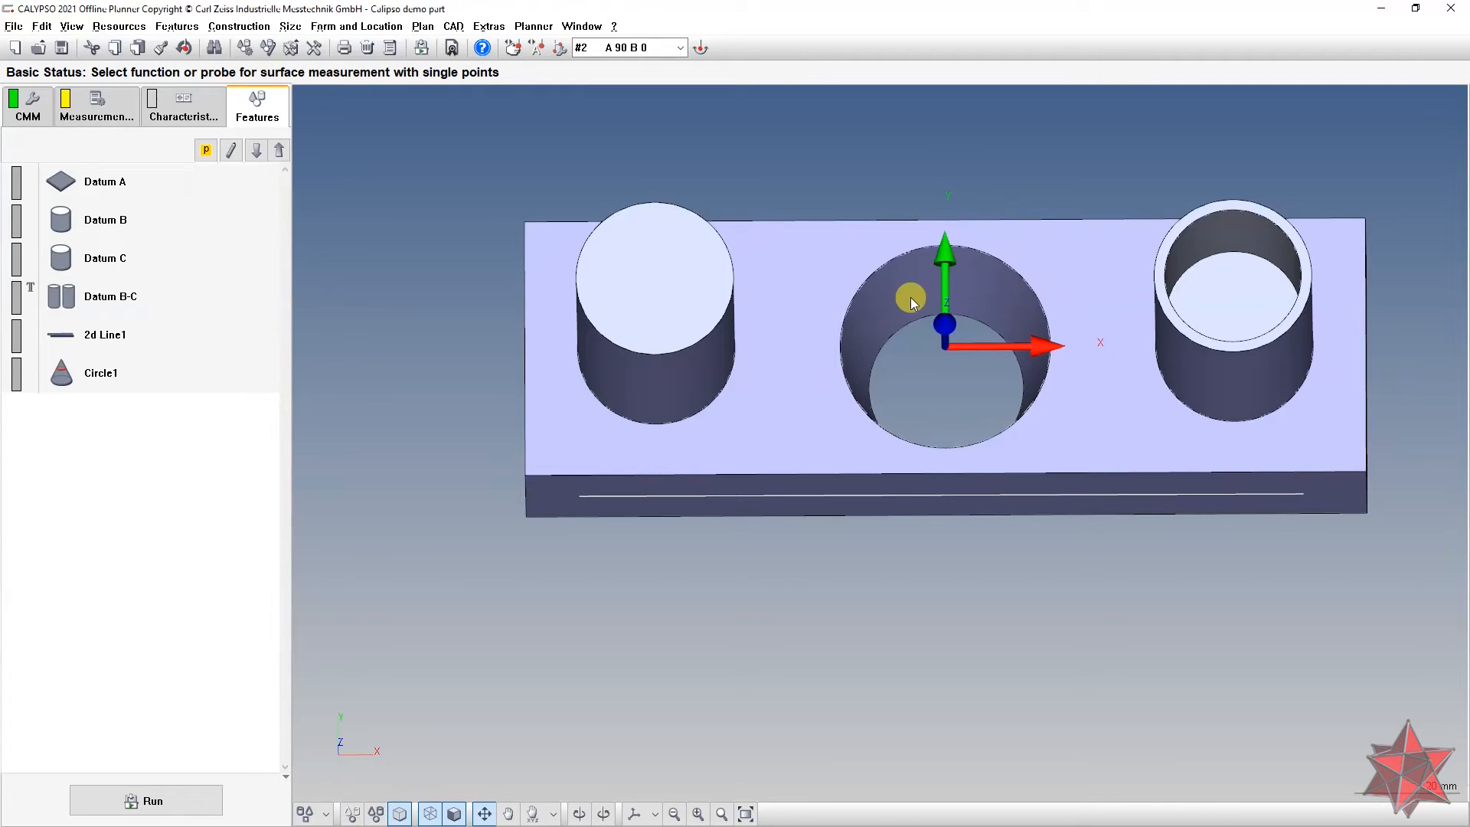
{"action": "left_click_drag", "start_coordinate": [1241, 499], "coordinate": [1128, 514]}
{"action": "scroll", "coordinate": [889, 499], "scroll_direction": "down", "scroll_amount": 2}
{"action": "mouse_move", "coordinate": [888, 476]}
{"action": "middle_mouse_down"}
{"action": "mouse_move", "coordinate": [881, 378]}
{"action": "mouse_move", "coordinate": [873, 471]}
{"action": "middle_mouse_up"}
{"action": "left_click", "coordinate": [159, 373]}
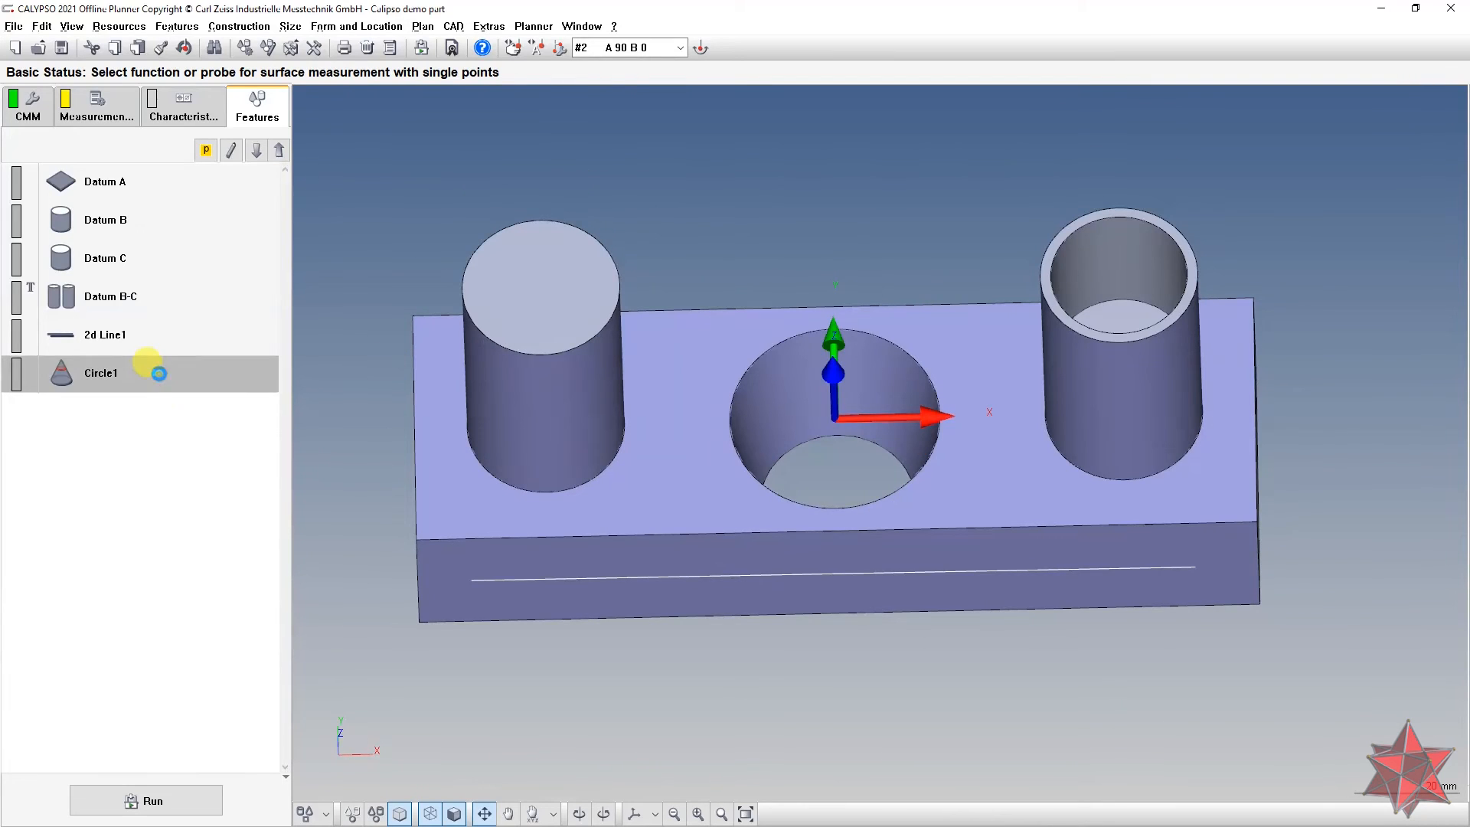
Step: Set Circle1's Circle Path strategy to speed 5, 1270 points and a 380° angle range
{"action": "double_click", "coordinate": [159, 373]}
{"action": "left_click", "coordinate": [242, 235]}
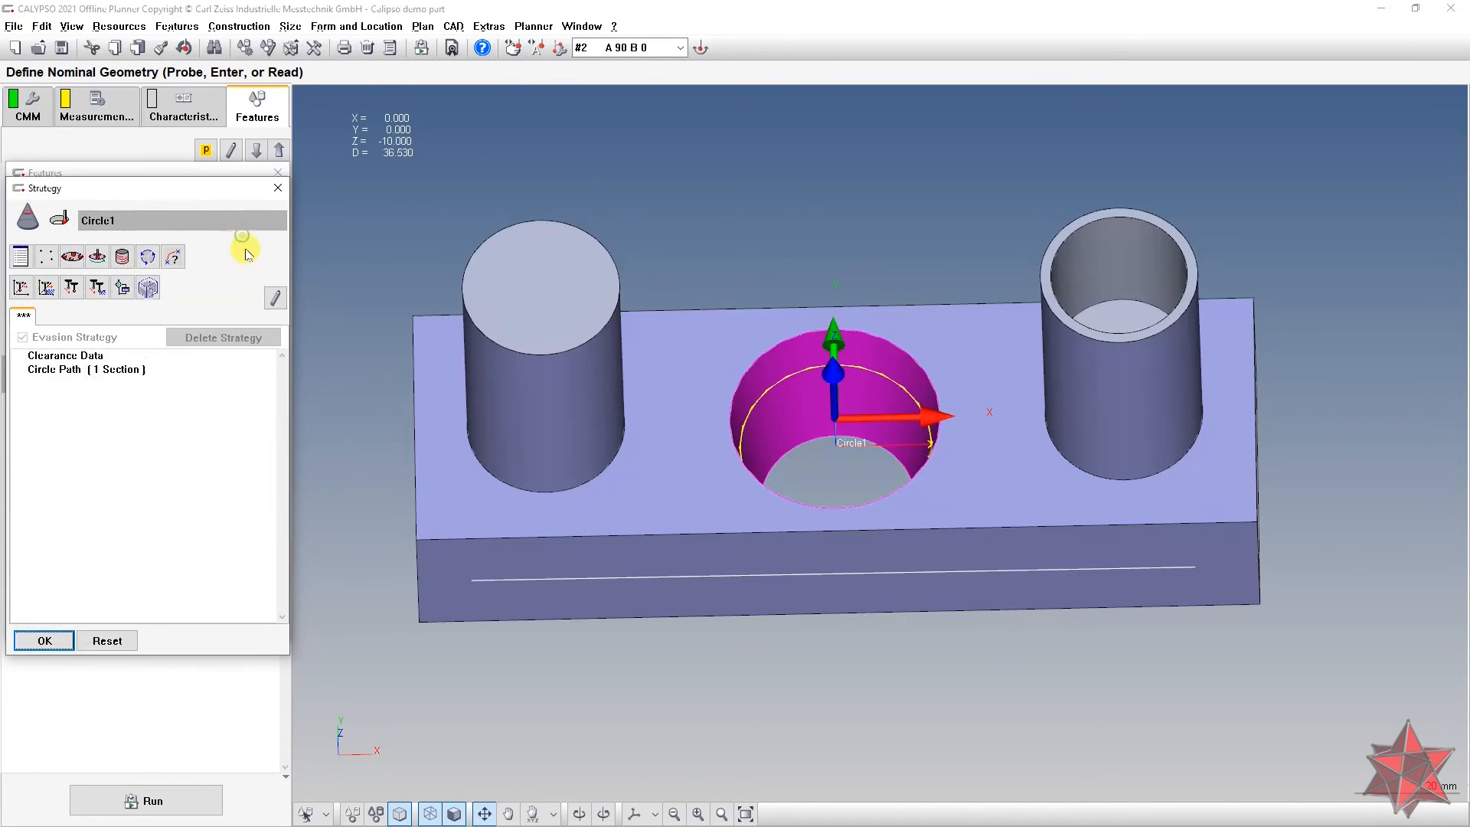
{"action": "double_click", "coordinate": [145, 370]}
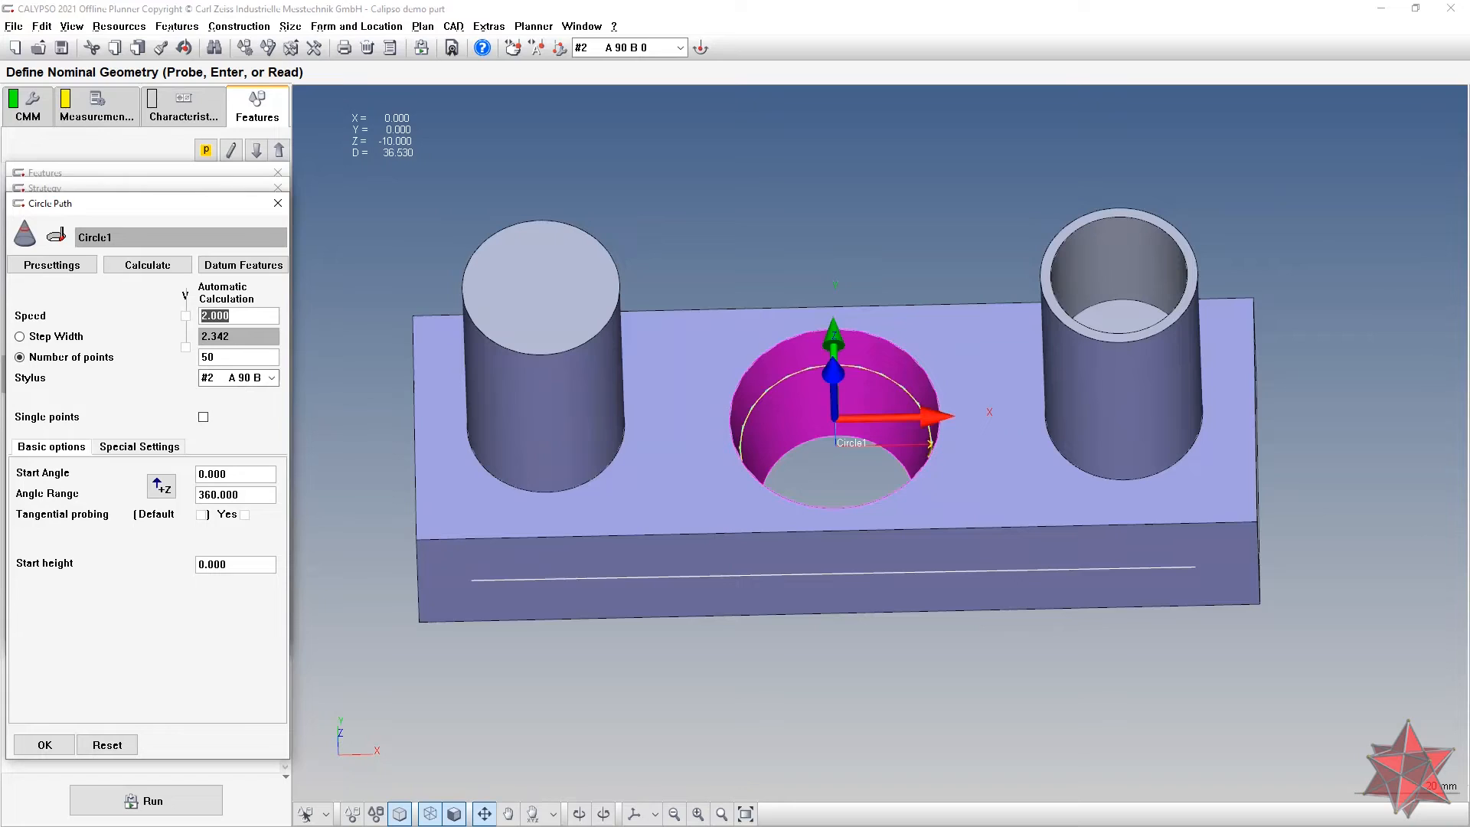
{"action": "type", "text": "1"}
{"action": "double_click", "coordinate": [248, 359]}
{"action": "type", "text": "1"}
{"action": "double_click", "coordinate": [259, 495]}
{"action": "type", "text": "380"}
{"action": "left_click", "coordinate": [256, 473]}
{"action": "middle_click_drag", "start_coordinate": [934, 532], "coordinate": [1017, 563]}
{"action": "key", "text": "Return"}
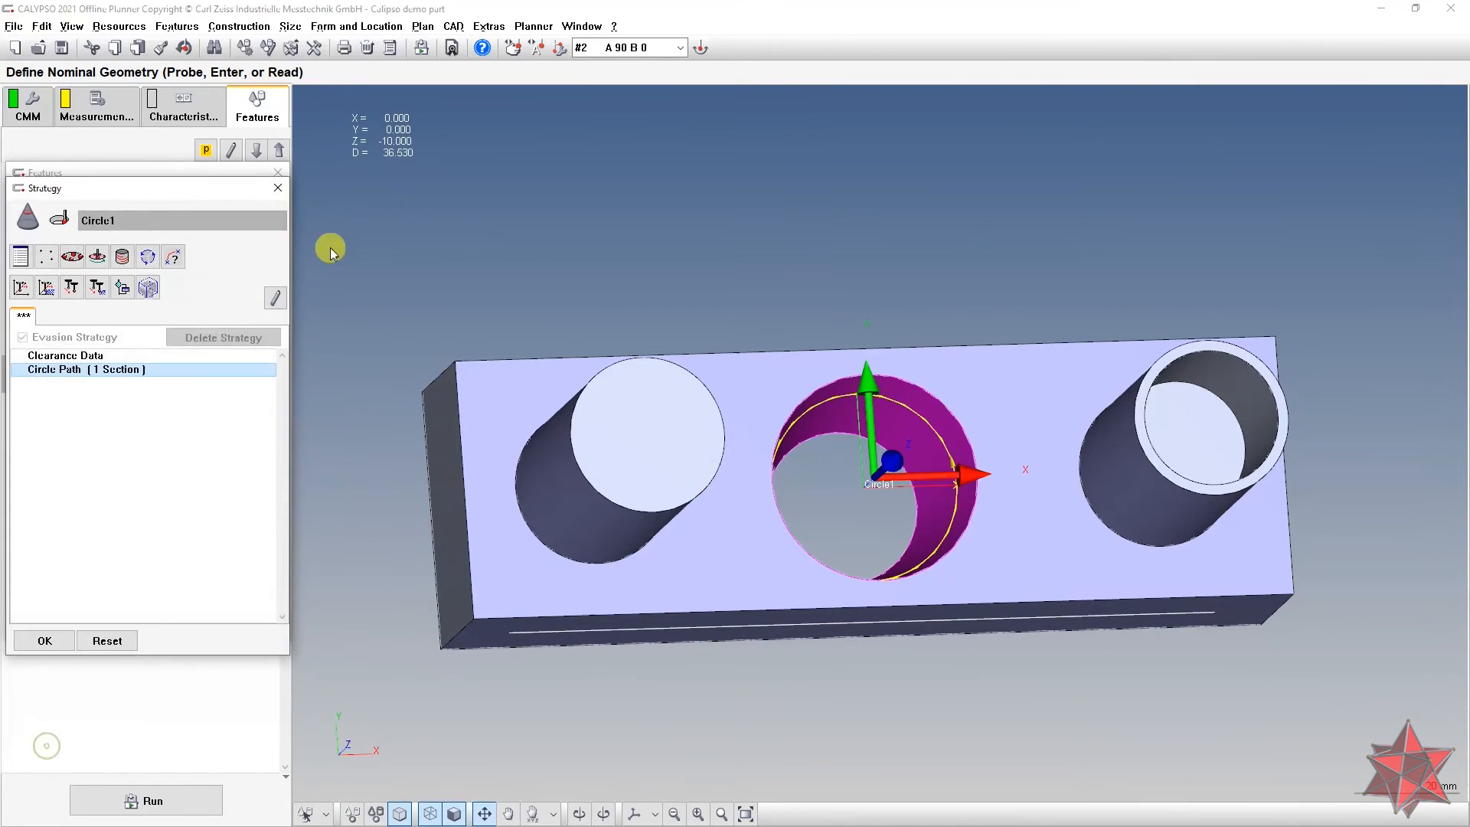
Step: Enable filtering and outlier elimination for Circle1, using a Gauss filter at 150 upr
{"action": "left_click", "coordinate": [44, 641]}
{"action": "left_click", "coordinate": [272, 252]}
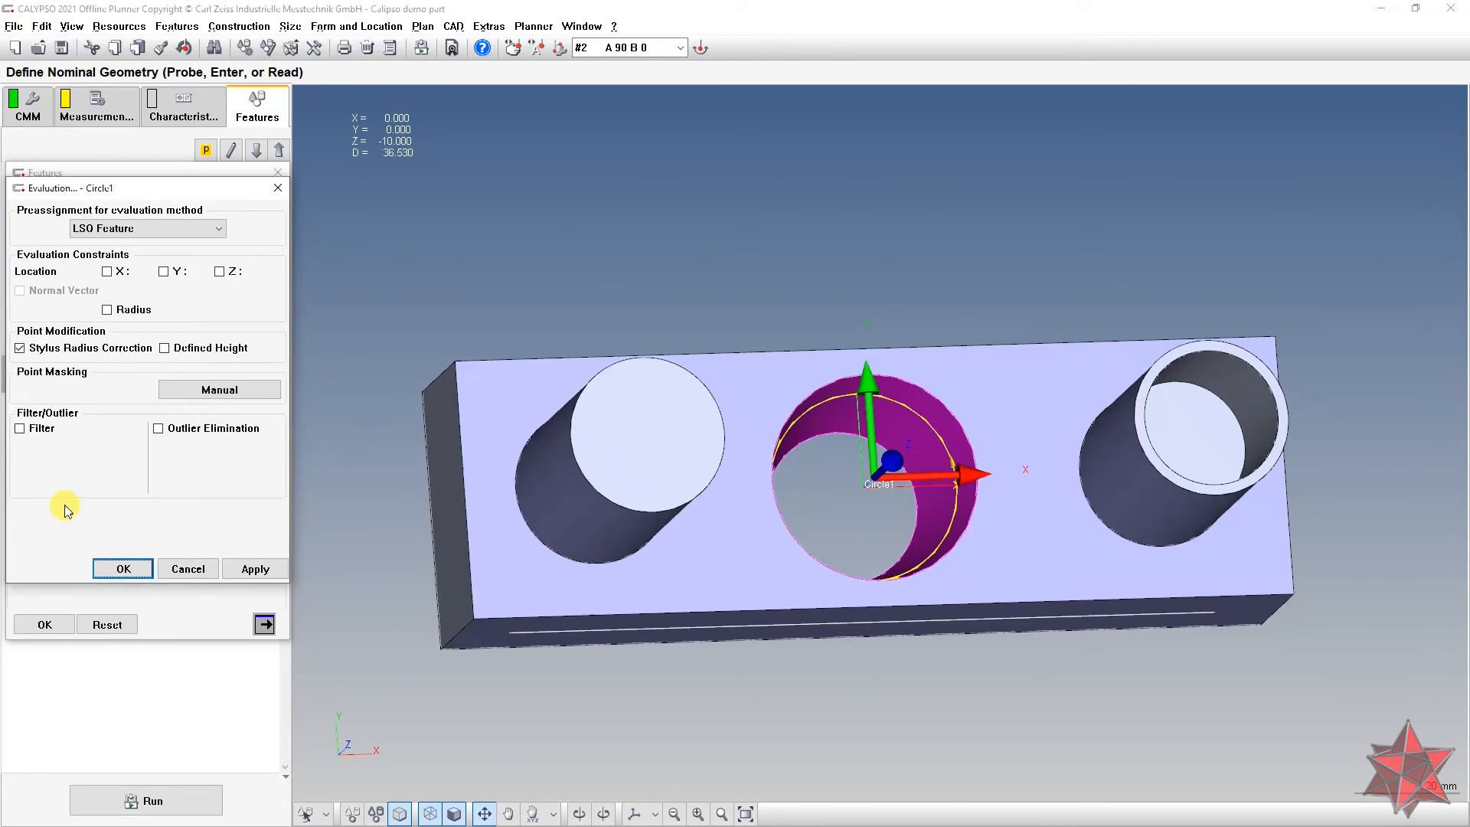
{"action": "left_click", "coordinate": [19, 428]}
{"action": "left_click", "coordinate": [157, 429]}
{"action": "left_click", "coordinate": [134, 447]}
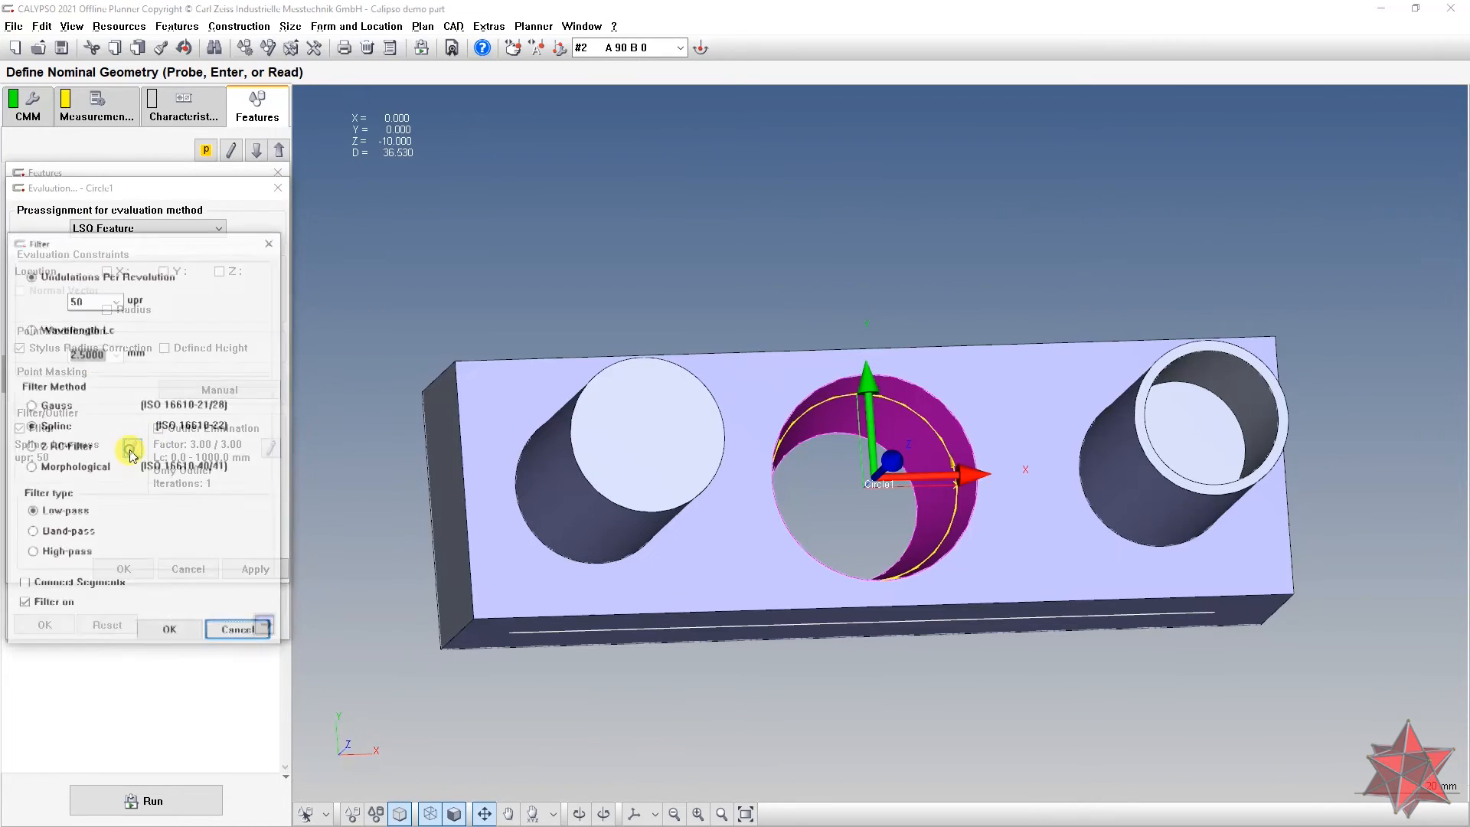
{"action": "left_click", "coordinate": [119, 303]}
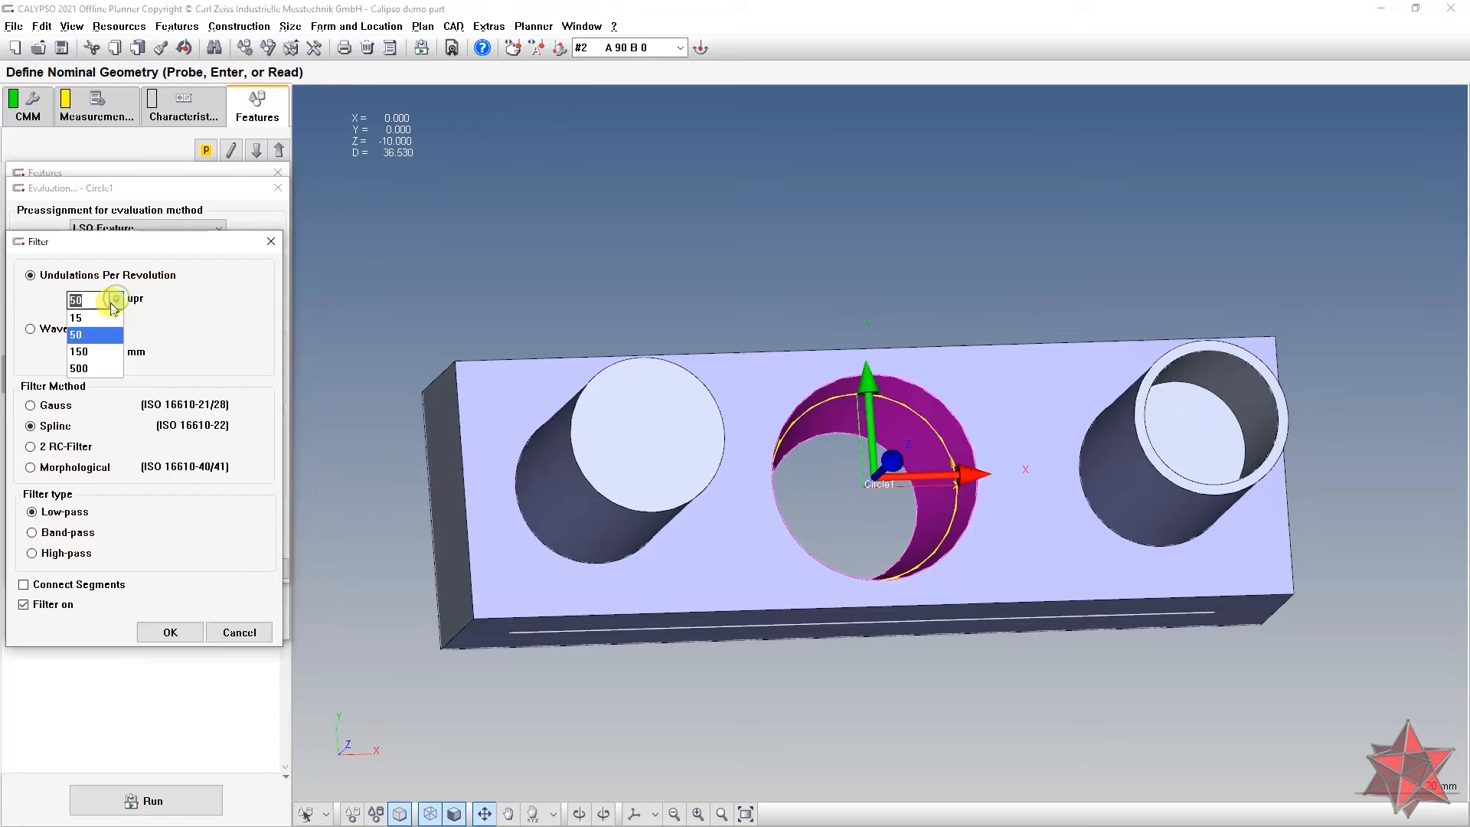
{"action": "left_click", "coordinate": [88, 366]}
{"action": "left_click", "coordinate": [51, 405]}
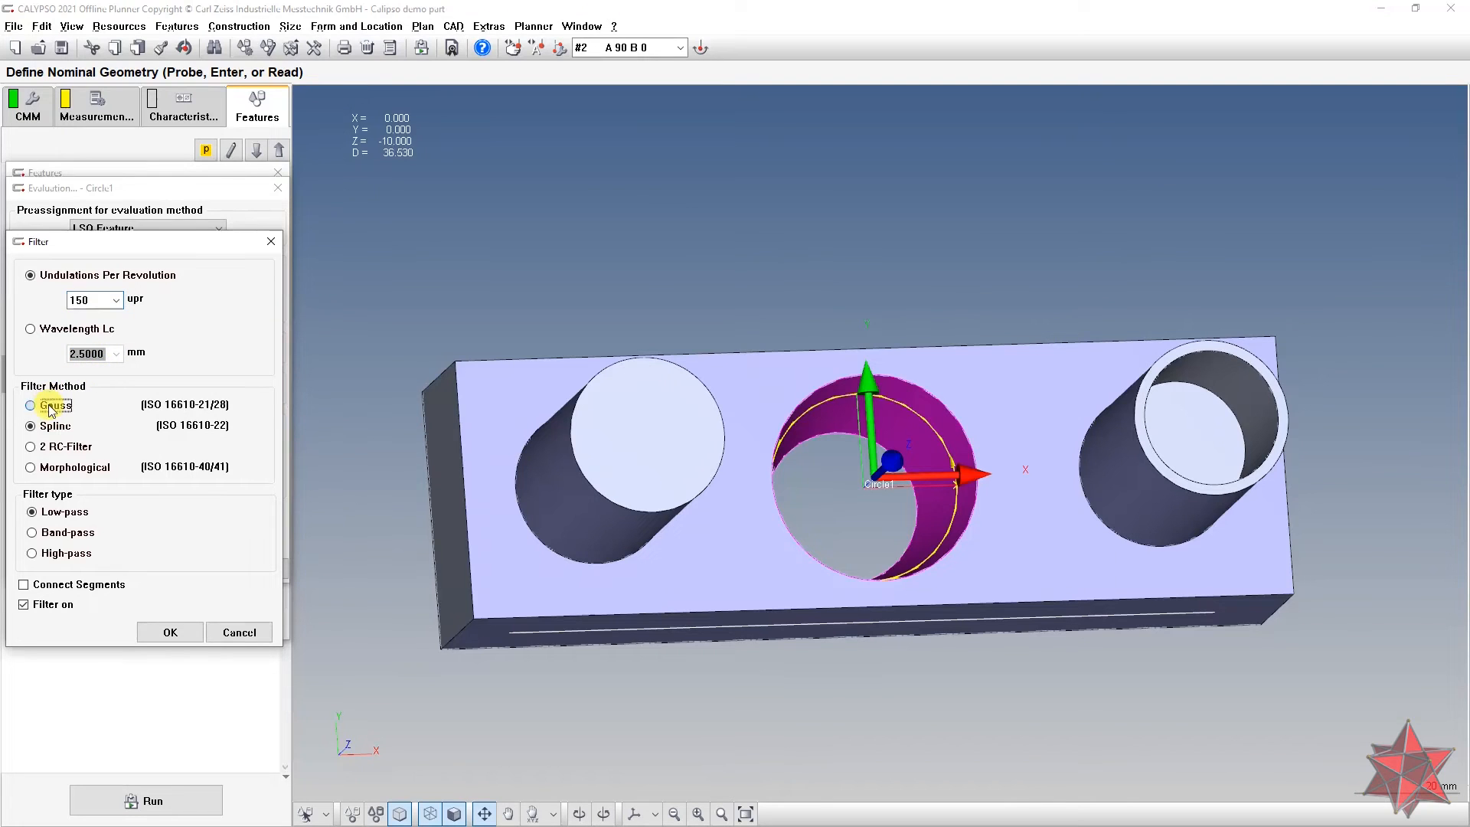
{"action": "left_click", "coordinate": [170, 631]}
Step: Set outliers to include 5 adjacent points with a 10 upr prefilter, then confirm Circle1
{"action": "left_click", "coordinate": [268, 450]}
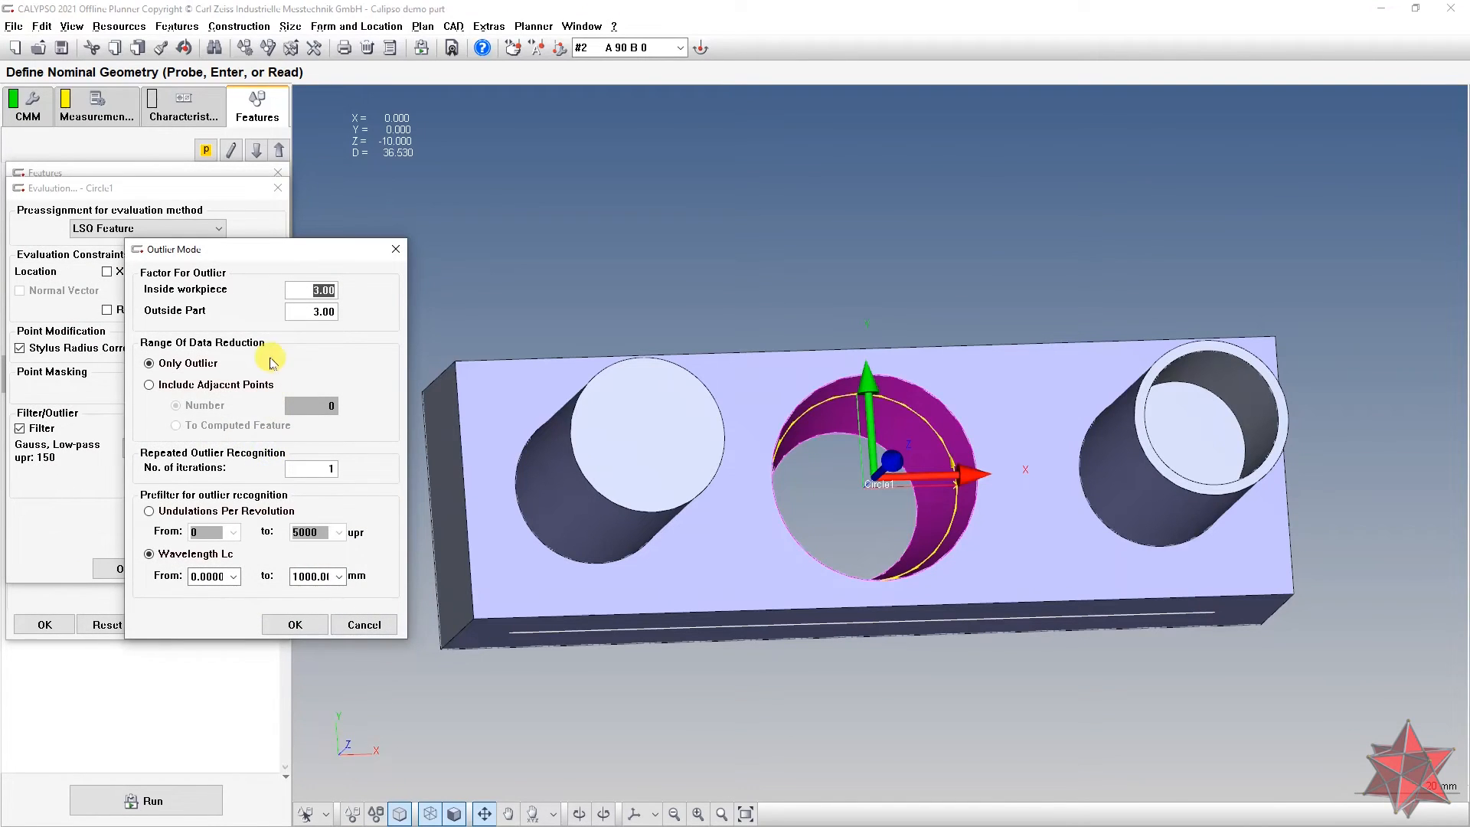
{"action": "left_click", "coordinate": [182, 385]}
{"action": "type", "text": "5"}
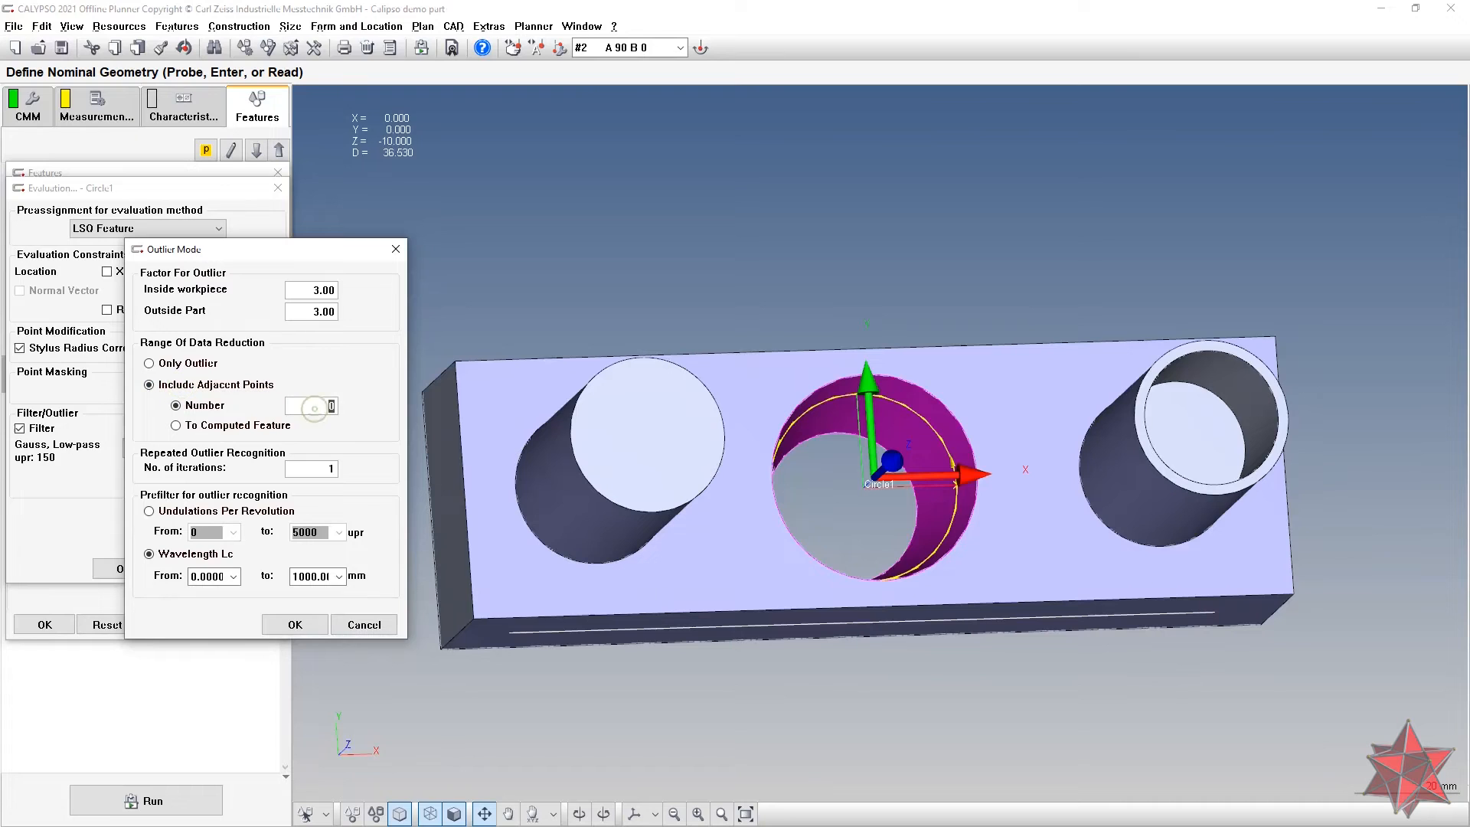
{"action": "left_click", "coordinate": [153, 510]}
{"action": "left_click", "coordinate": [197, 549]}
{"action": "left_click", "coordinate": [212, 538]}
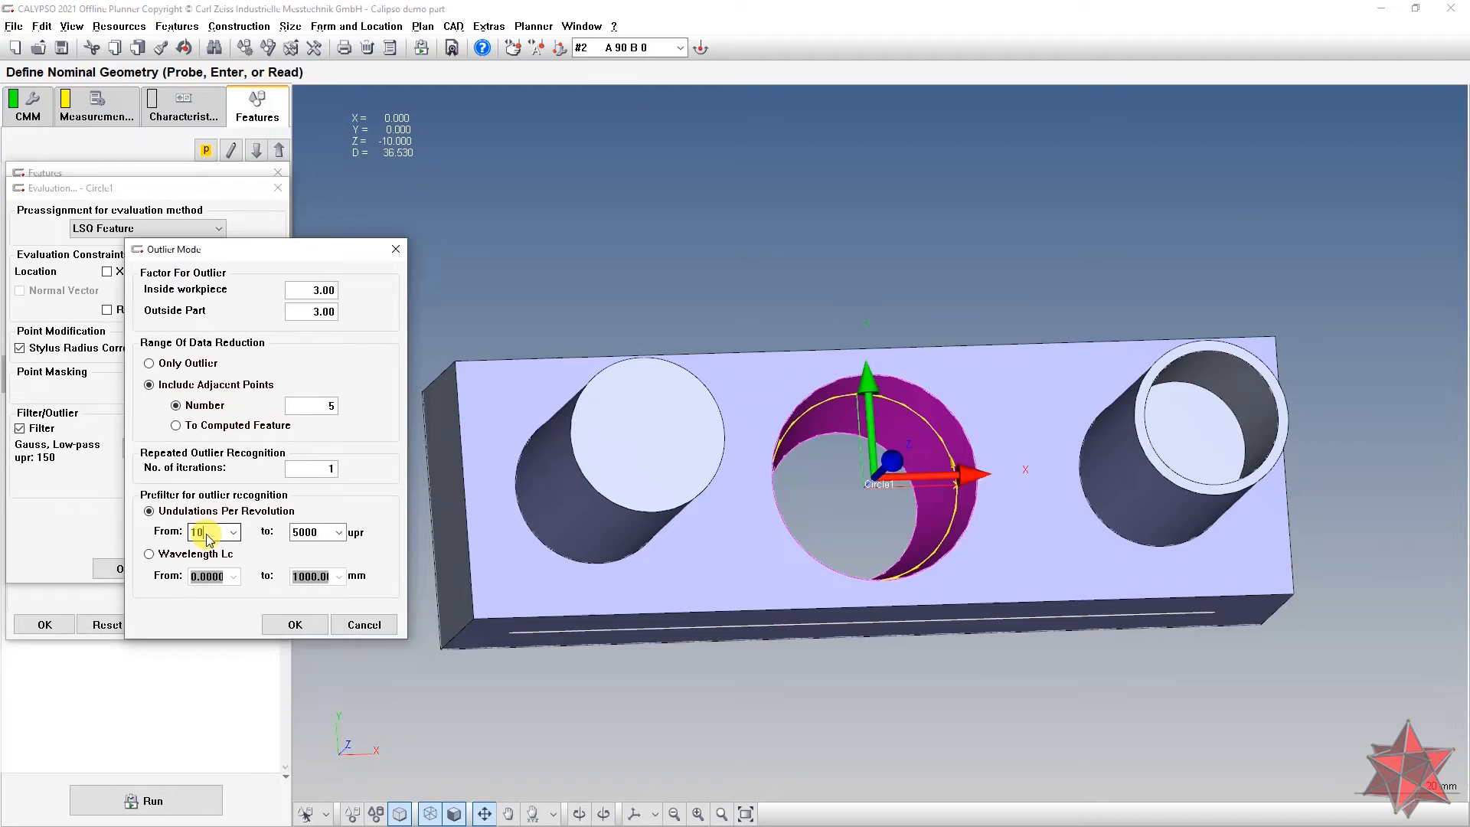
{"action": "left_click", "coordinate": [301, 624]}
{"action": "left_click", "coordinate": [124, 569]}
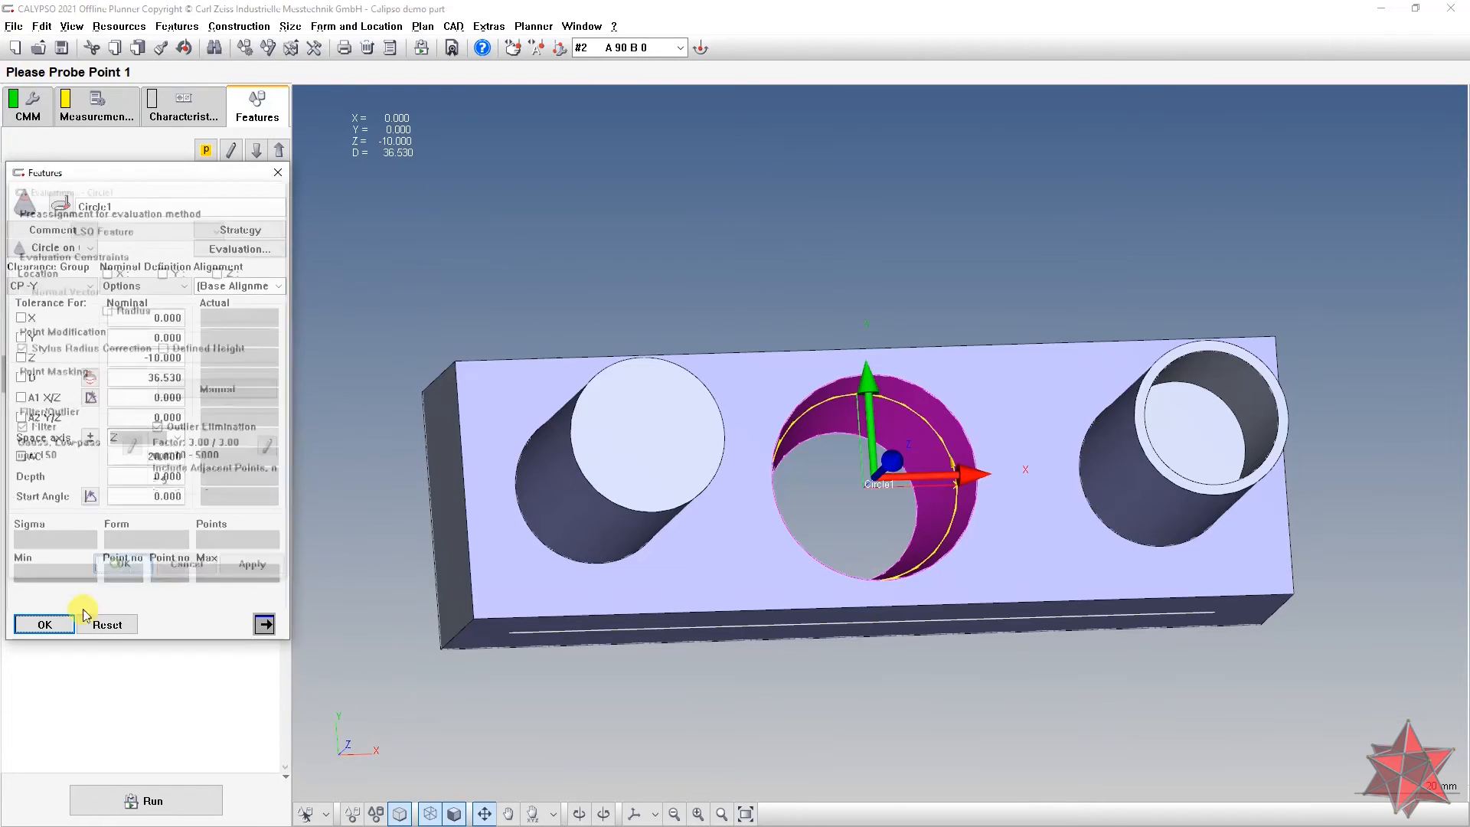
{"action": "left_click", "coordinate": [44, 624]}
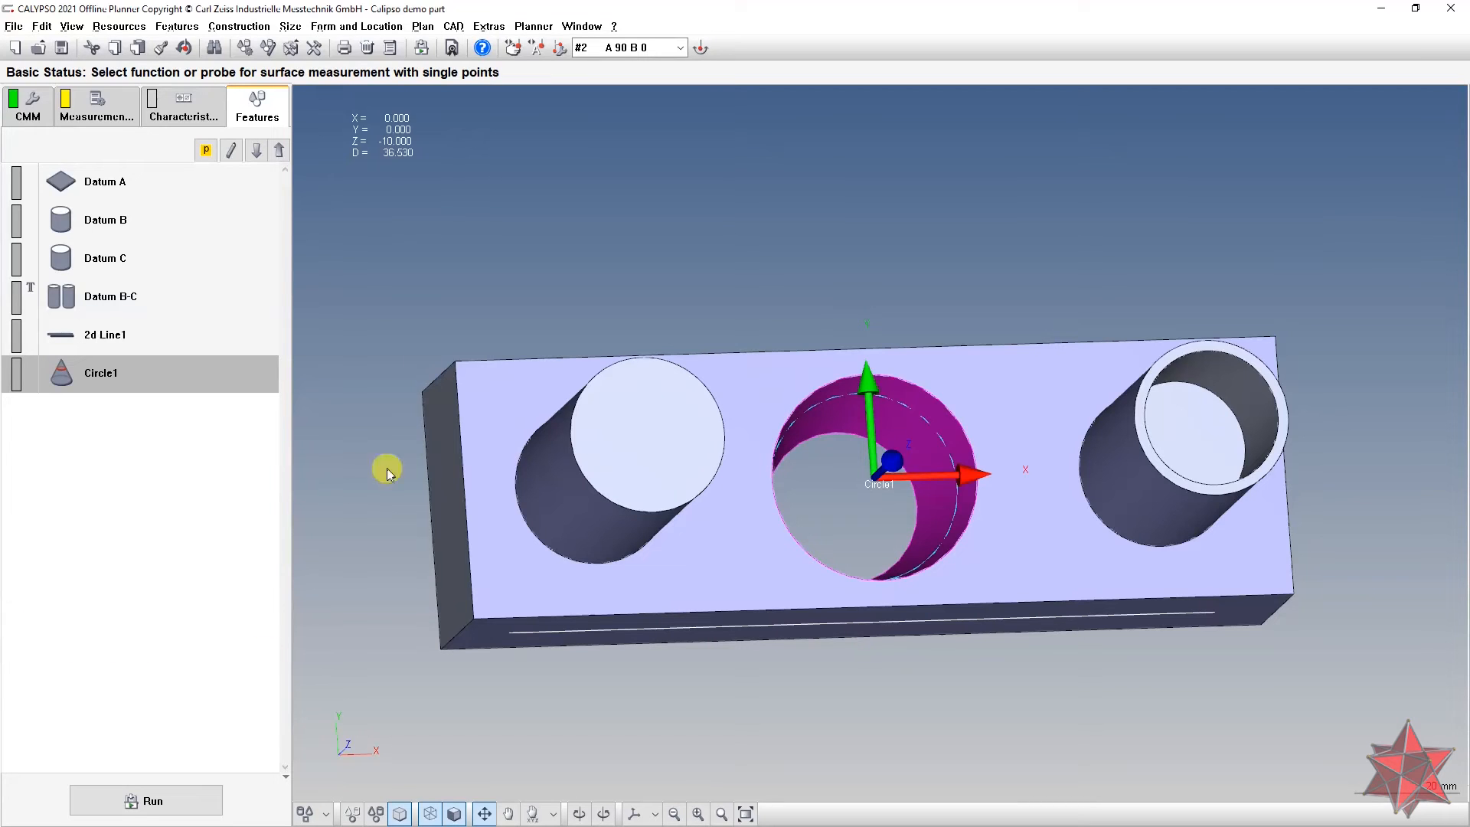
Step: Create a Form and Location roundness characteristic on Circle1 with tolerance 0.1
{"action": "left_click", "coordinate": [283, 28]}
{"action": "mouse_move", "coordinate": [333, 34]}
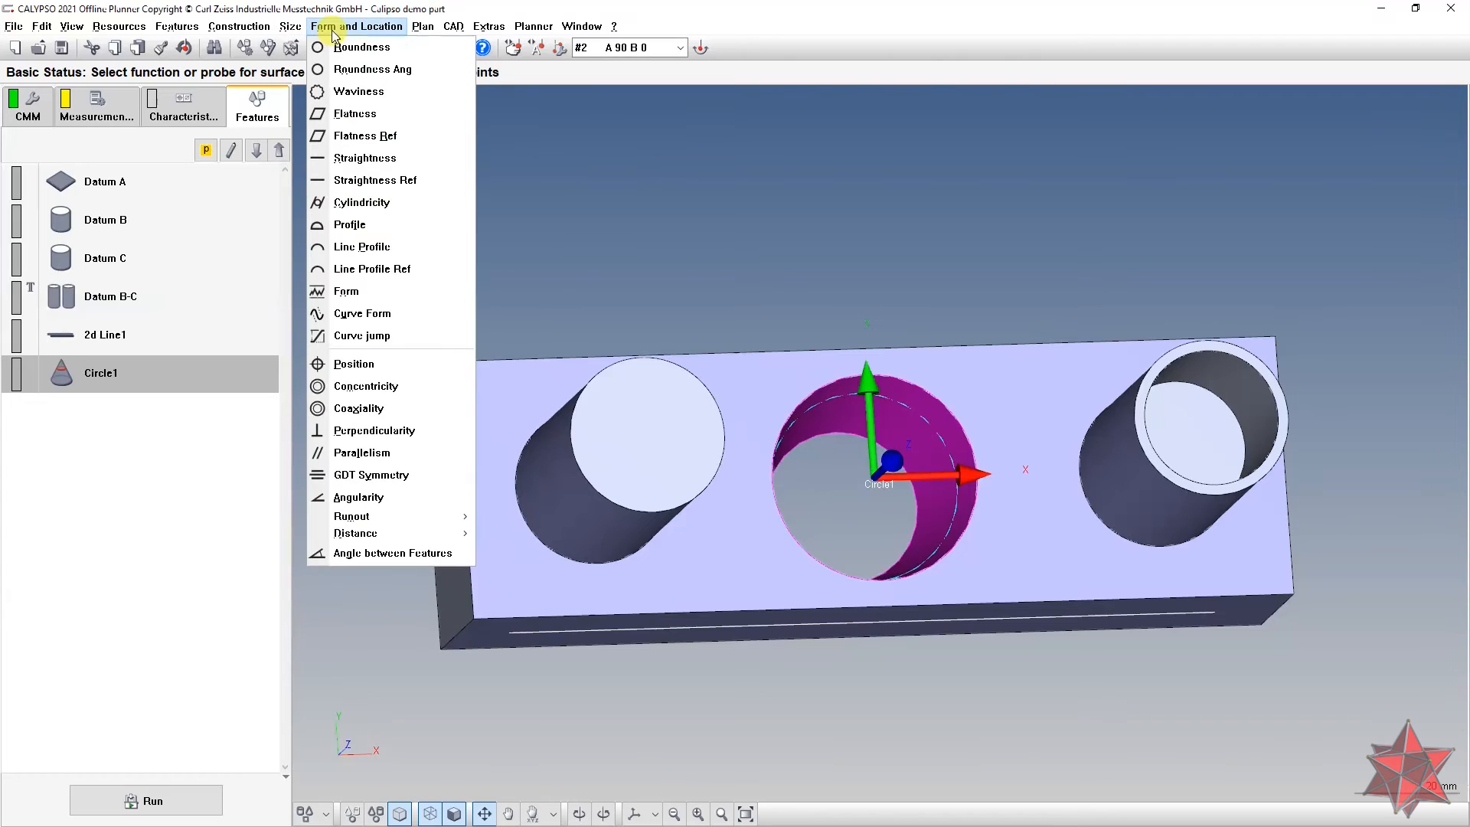
{"action": "left_click", "coordinate": [340, 47]}
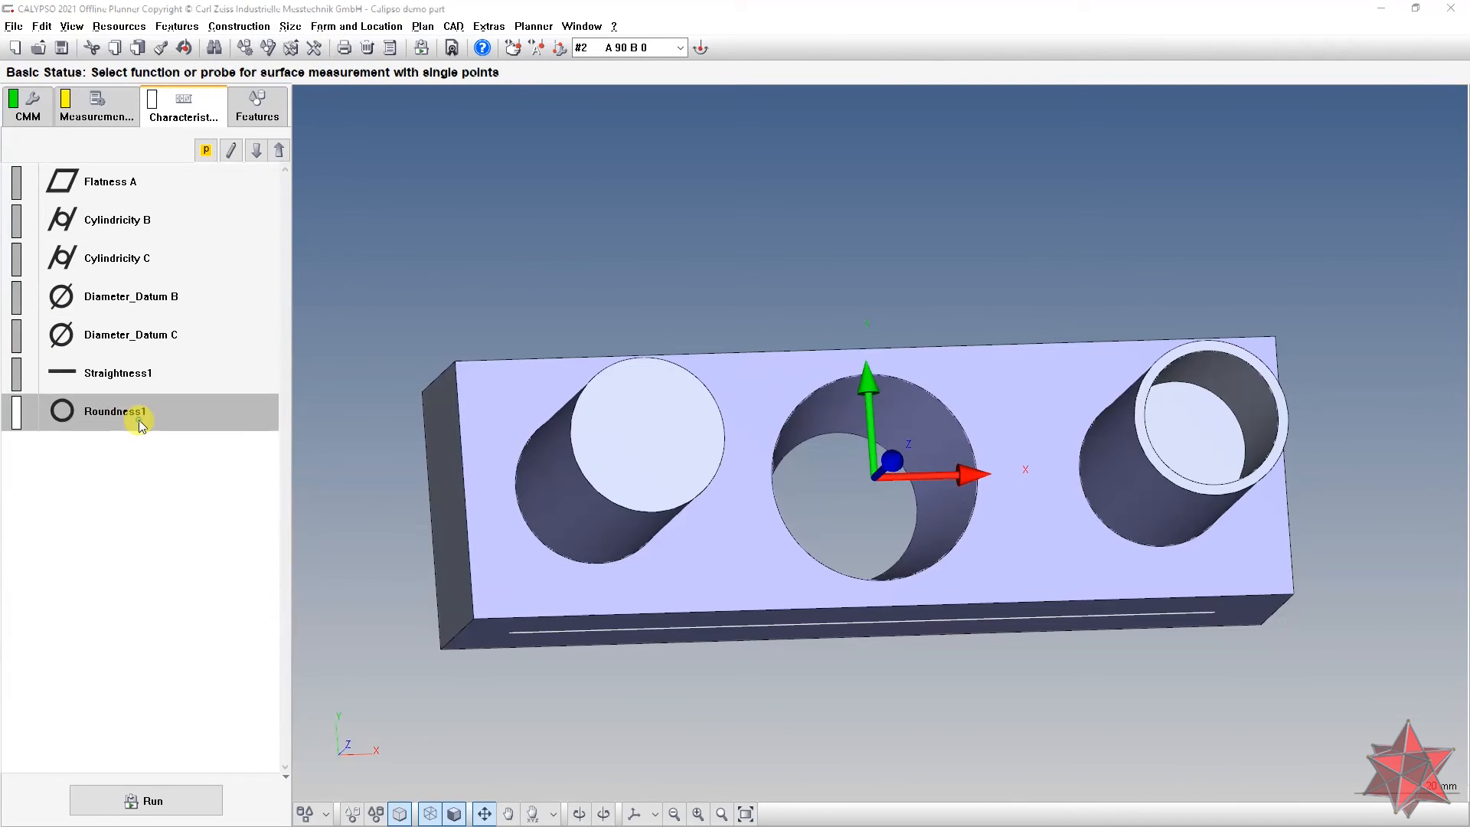
{"action": "double_click", "coordinate": [33, 345]}
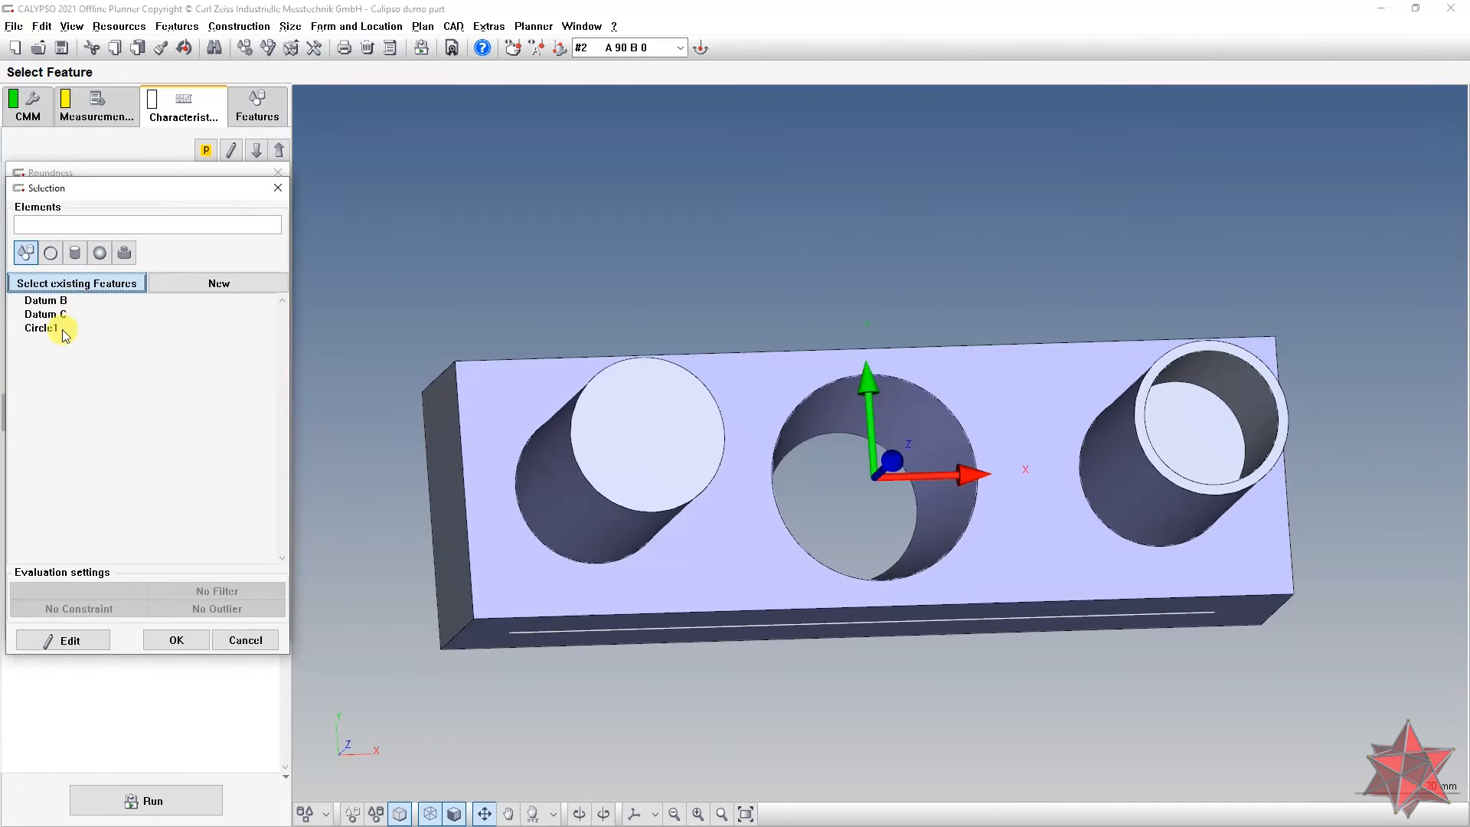
{"action": "double_click", "coordinate": [62, 329]}
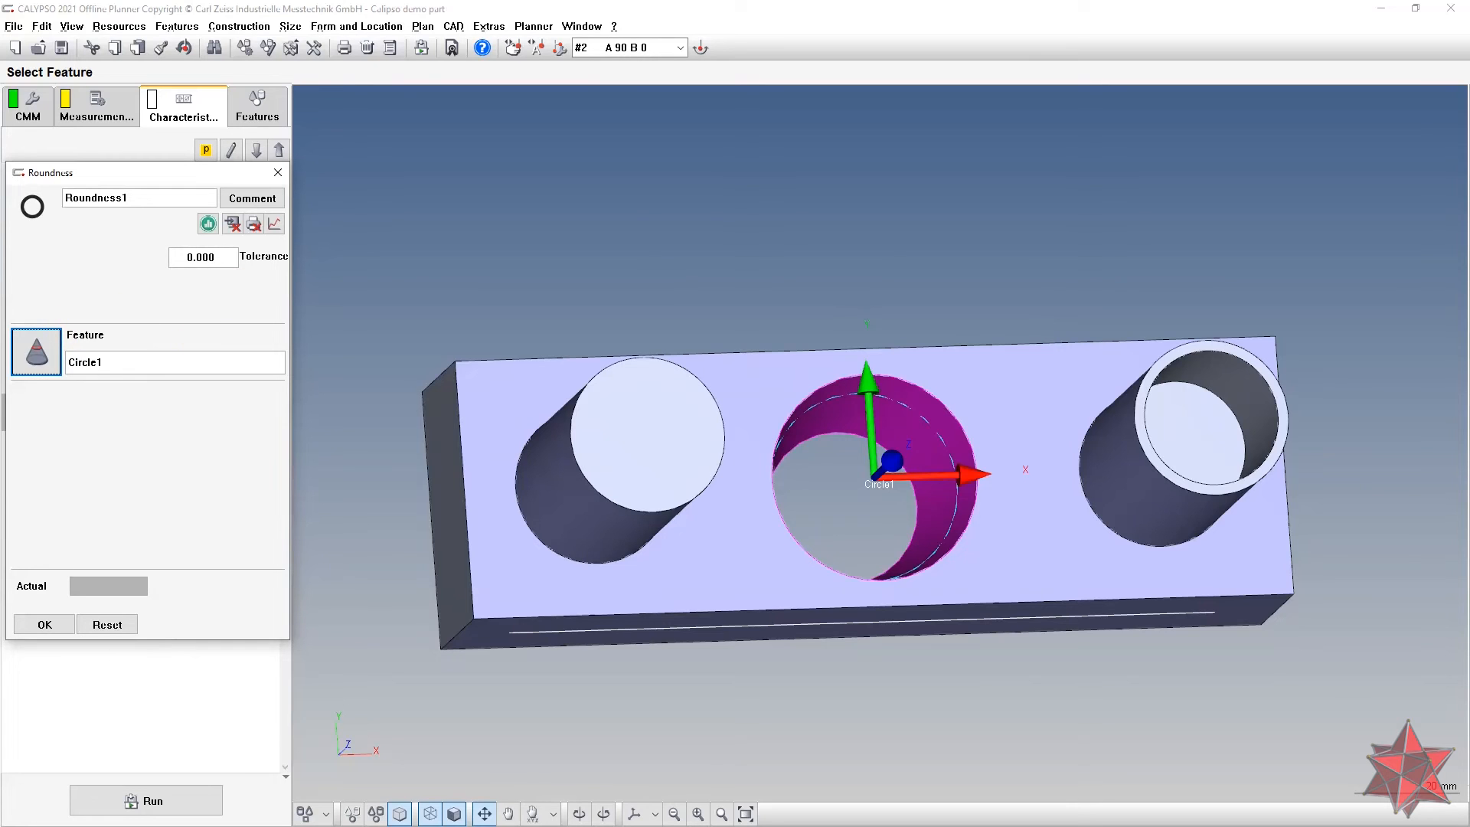
{"action": "key", "text": "alt+Tab"}
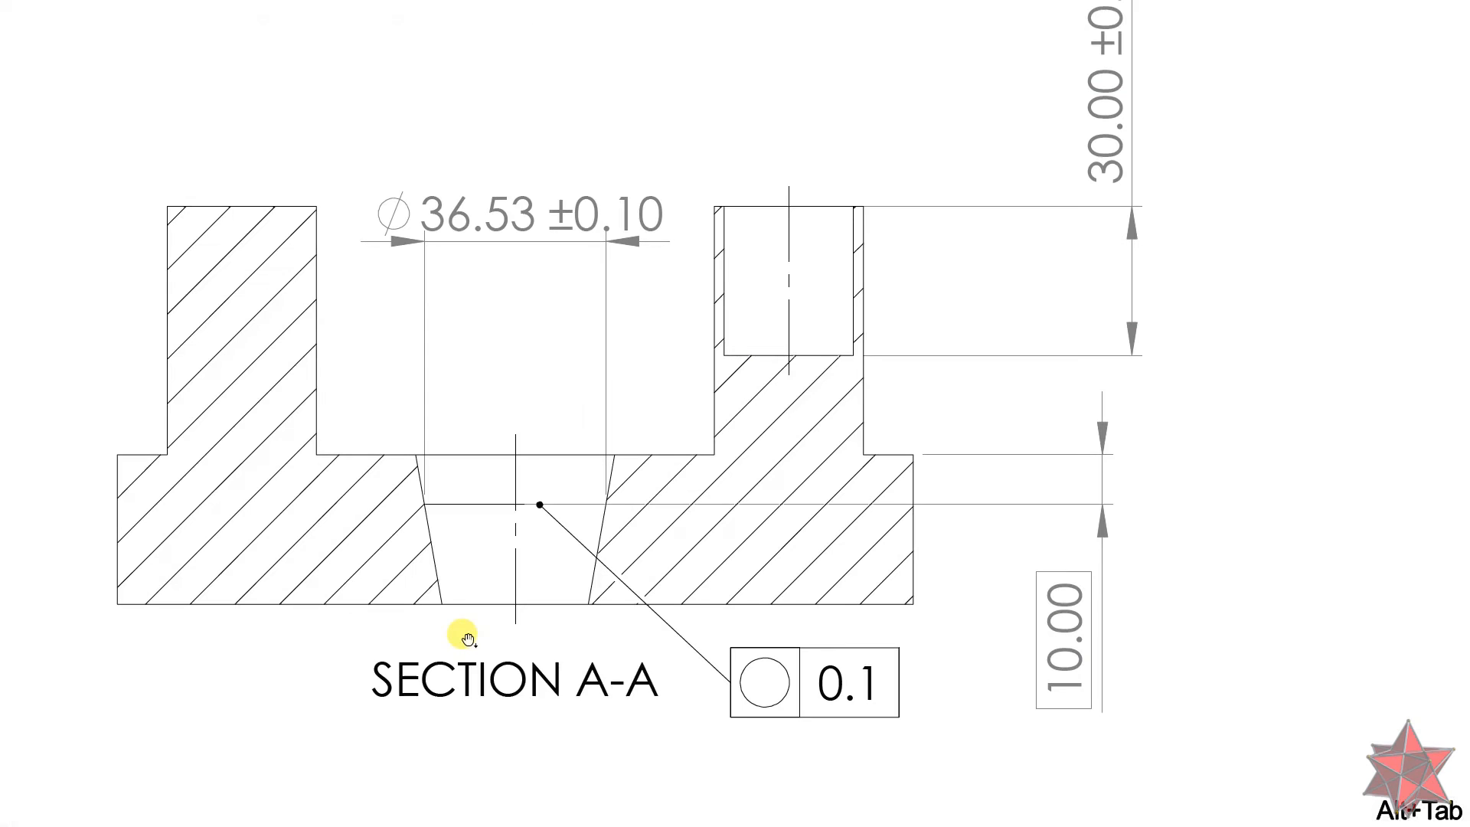
{"action": "key", "text": "alt+Tab"}
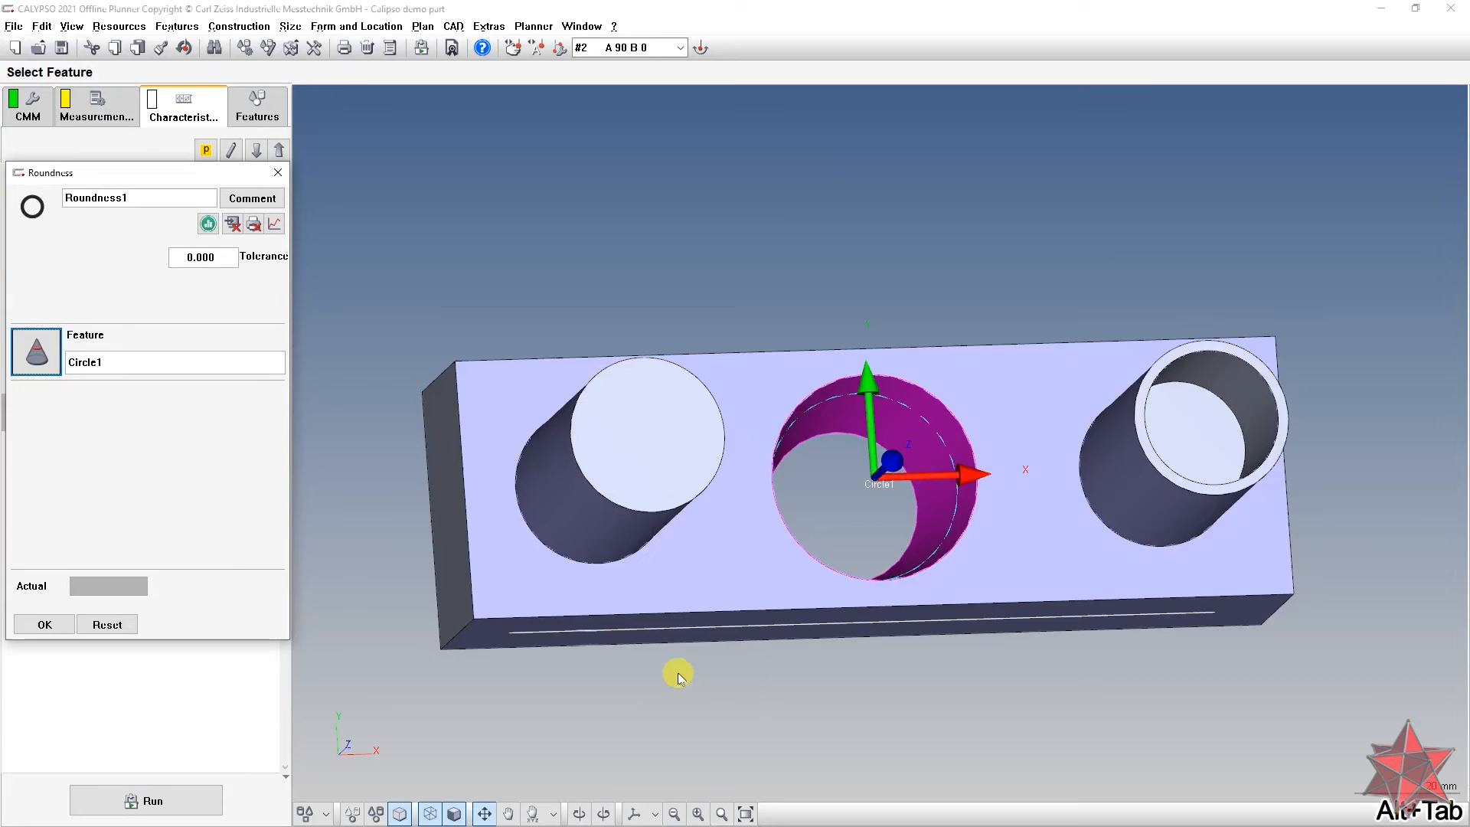
{"action": "left_click", "coordinate": [224, 259]}
{"action": "type", "text": "0.1"}
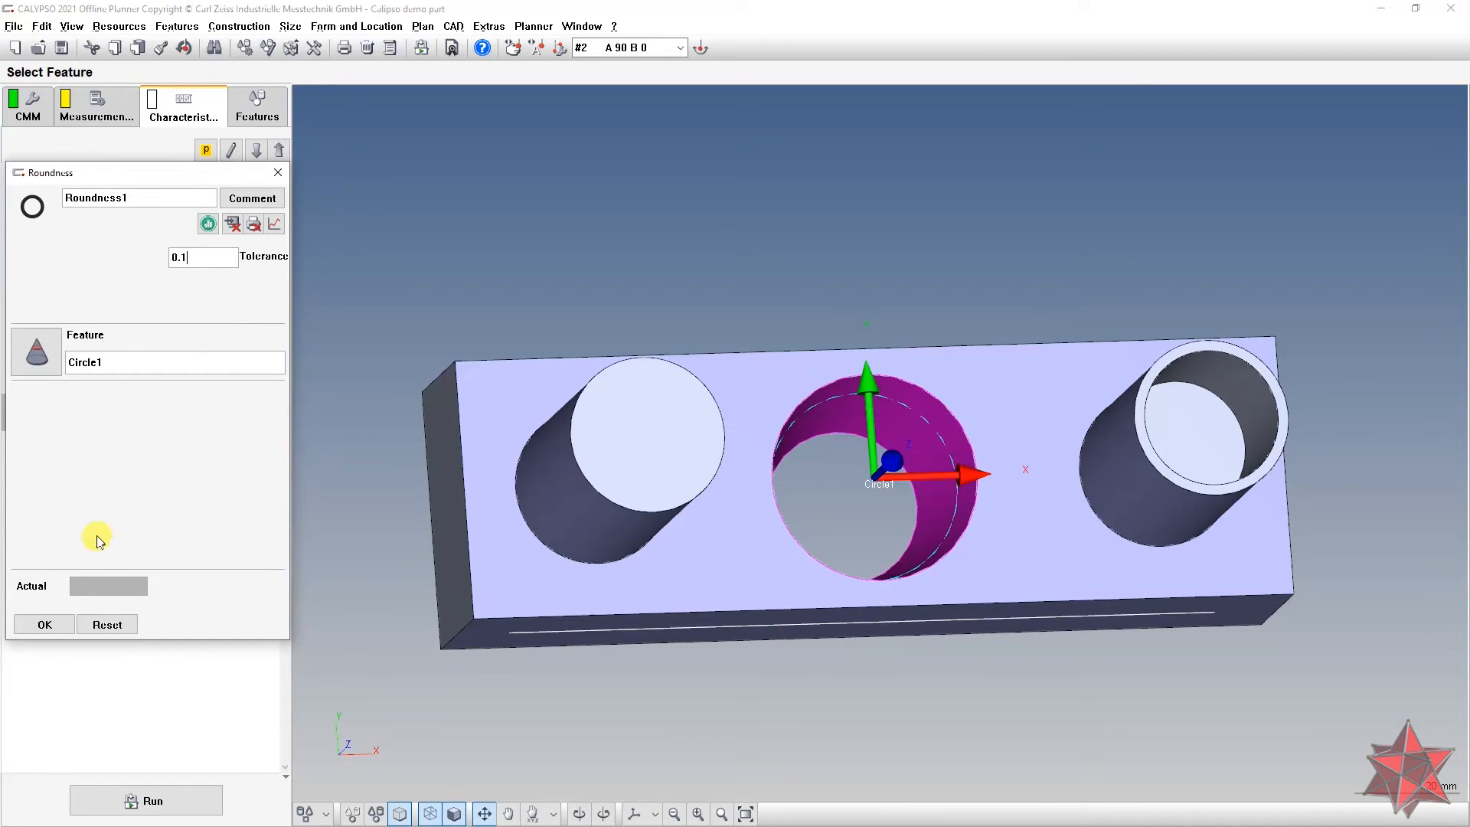
{"action": "left_click", "coordinate": [30, 630]}
{"action": "middle_click_drag", "start_coordinate": [676, 417], "coordinate": [624, 476]}
{"action": "scroll", "coordinate": [663, 454], "scroll_direction": "down", "scroll_amount": 3}
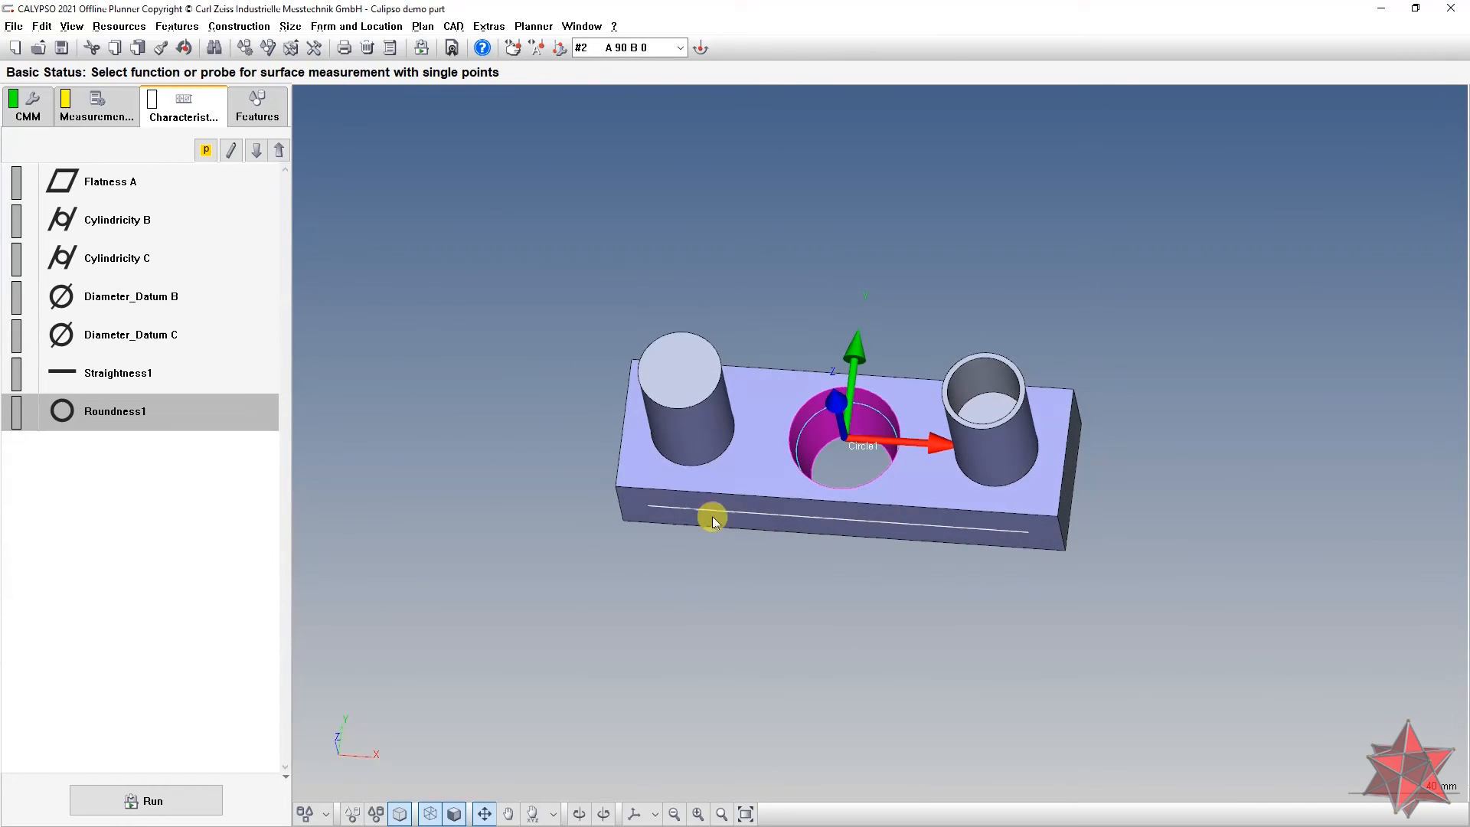
Step: Open Circle1 from the feature list and enable its diameter (D) tolerance
{"action": "right_click_drag", "start_coordinate": [702, 509], "coordinate": [585, 539]}
{"action": "scroll", "coordinate": [634, 537], "scroll_direction": "up", "scroll_amount": 2}
{"action": "middle_click_drag", "start_coordinate": [646, 532], "coordinate": [645, 473]}
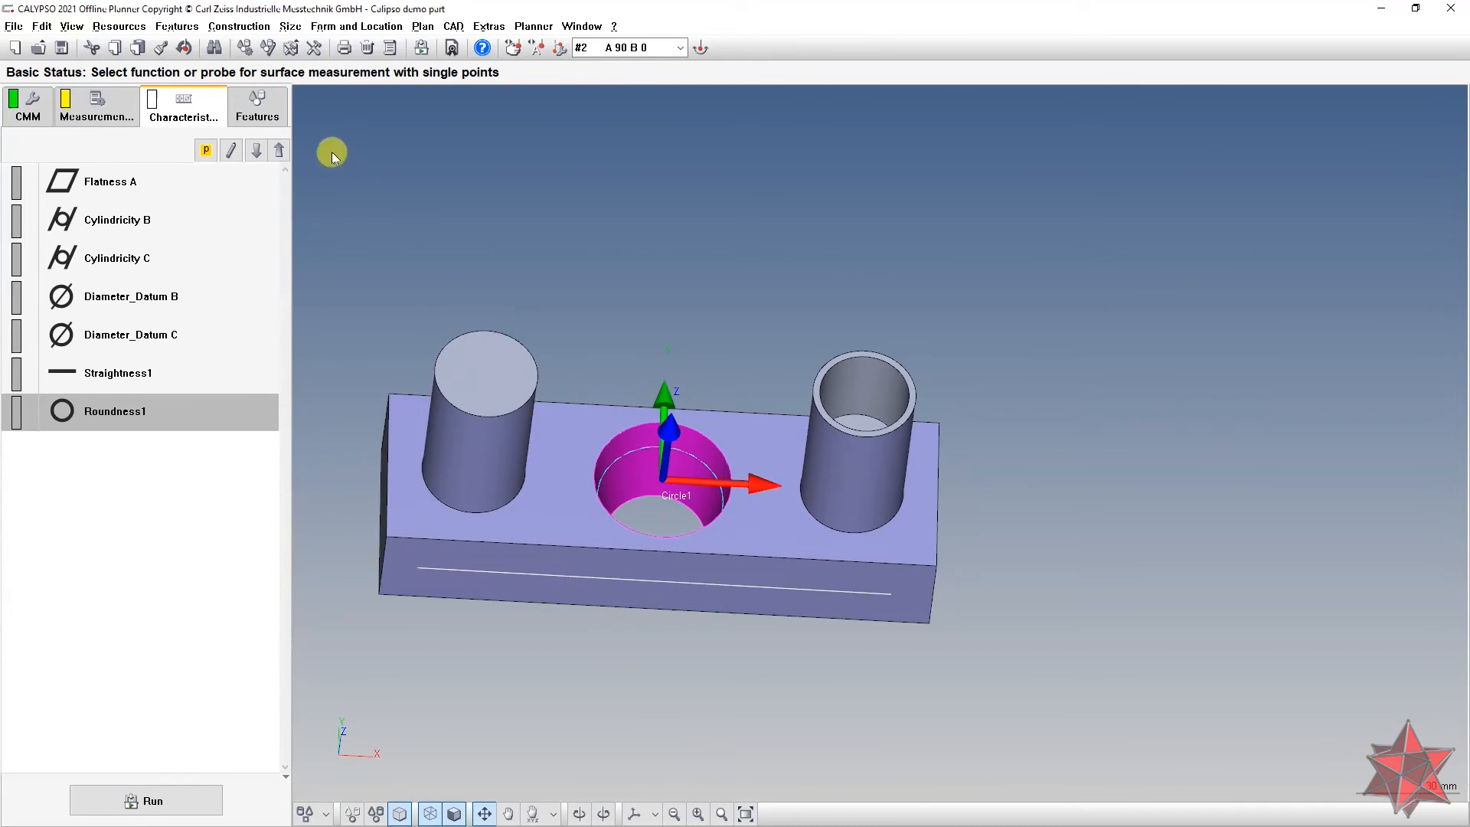
{"action": "left_click", "coordinate": [260, 115]}
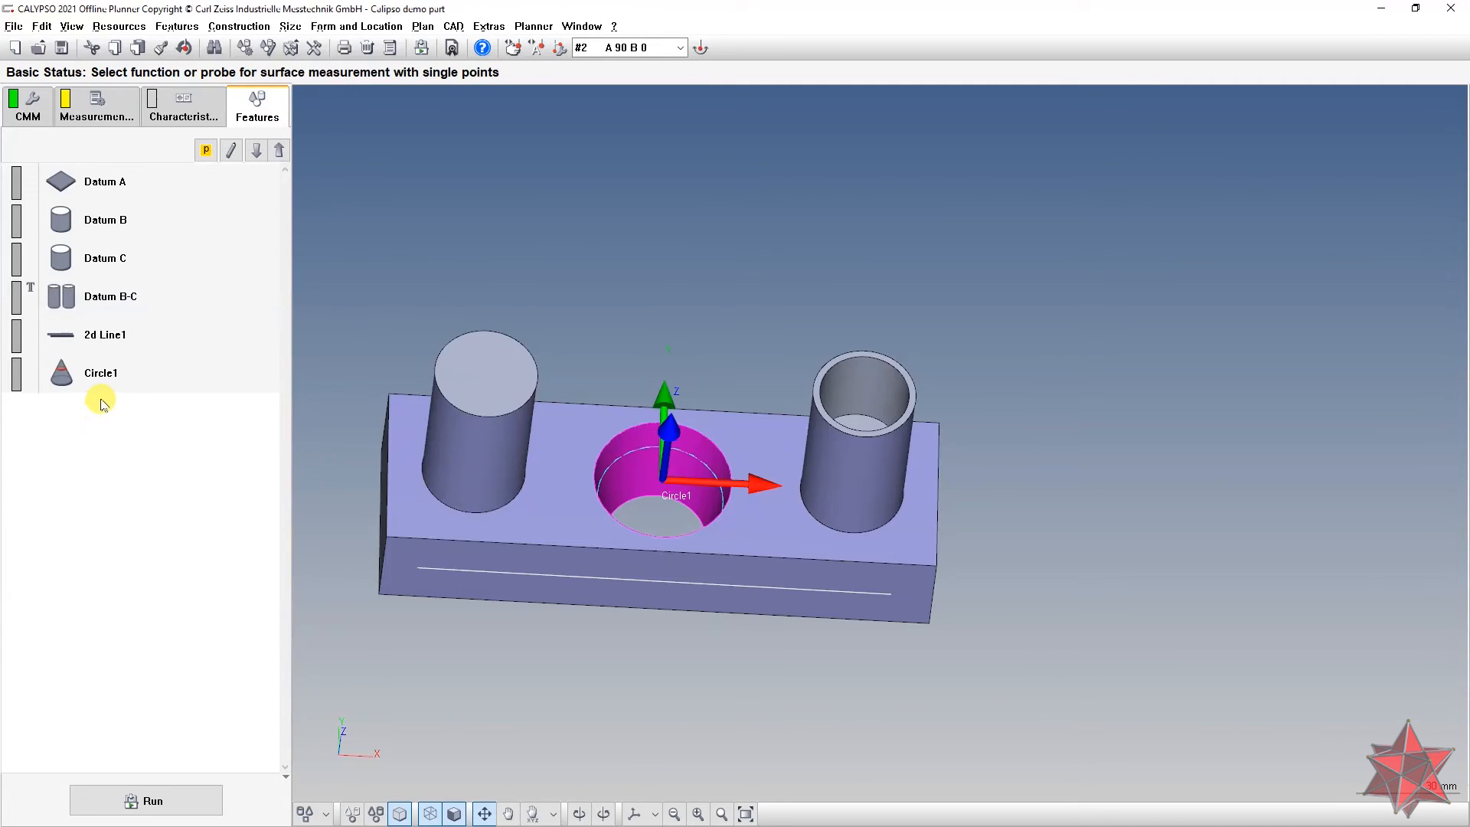
{"action": "double_click", "coordinate": [88, 379]}
{"action": "left_click", "coordinate": [22, 377]}
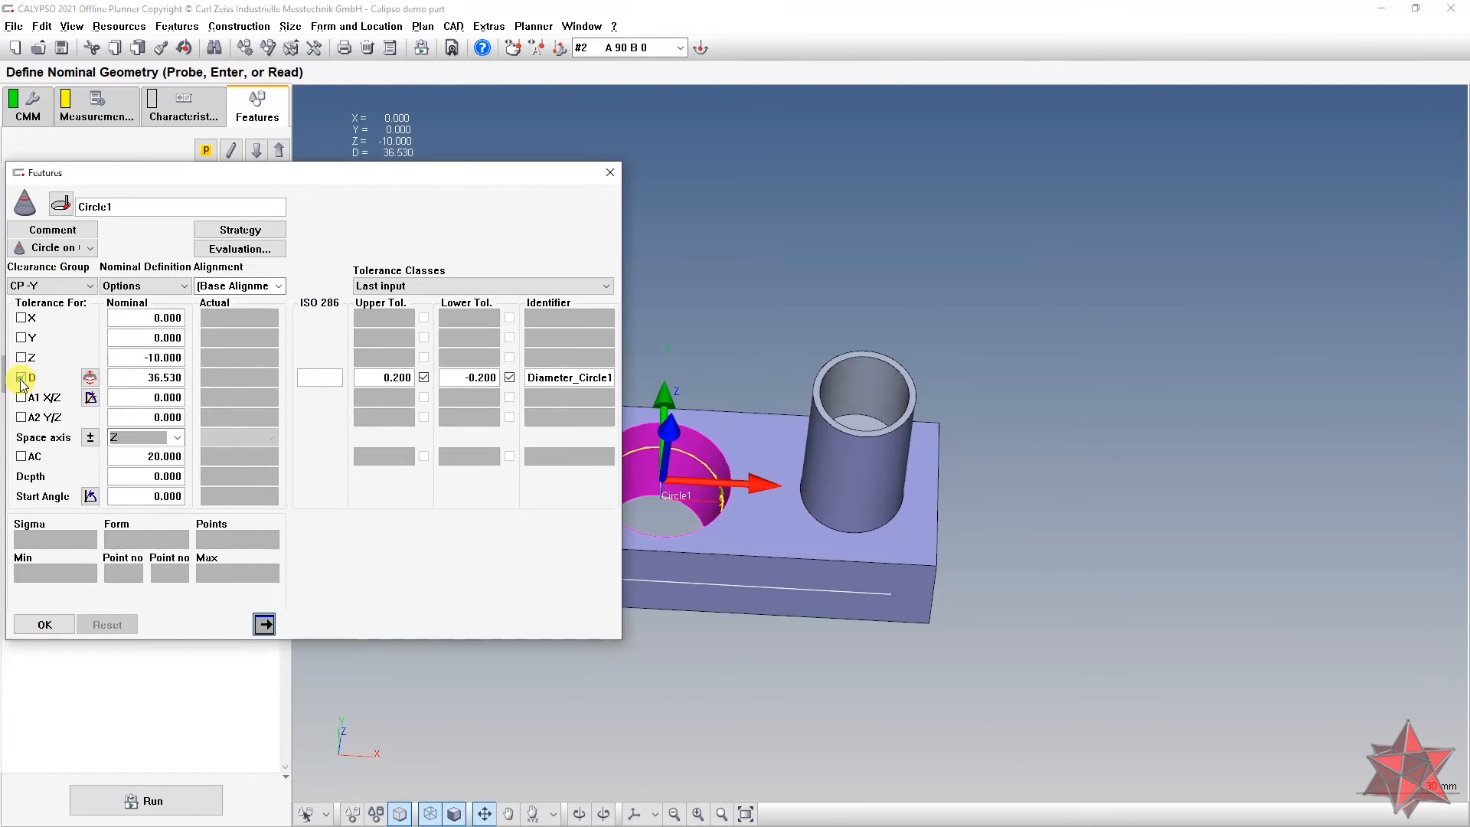
Step: Set Circle1's diameter tolerances to +0.1 and -0.1, matching the drawing's Ø36.53 ±0.10
{"action": "key", "text": "alt+Tab"}
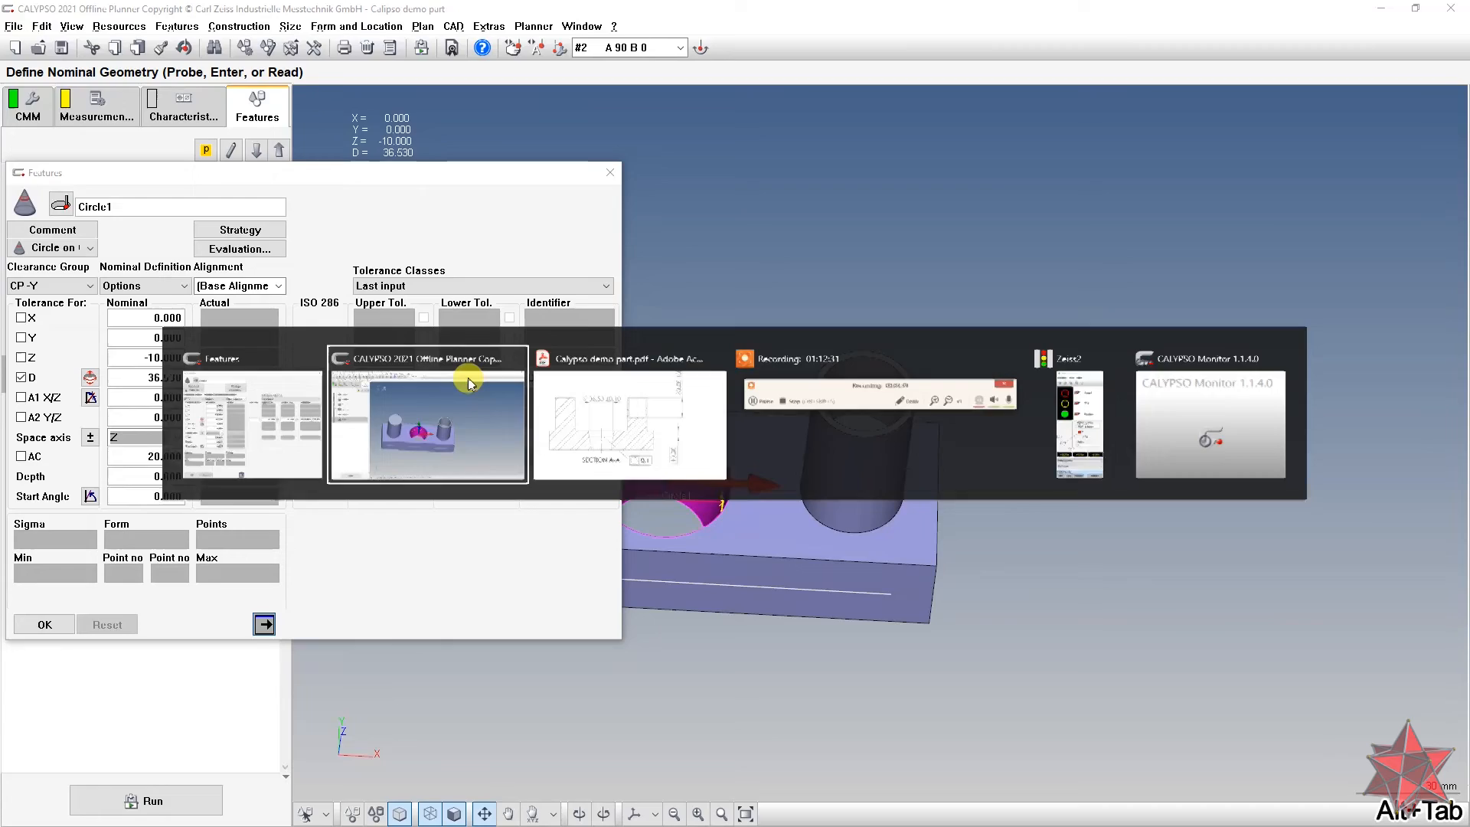
{"action": "key", "text": "alt+Tab"}
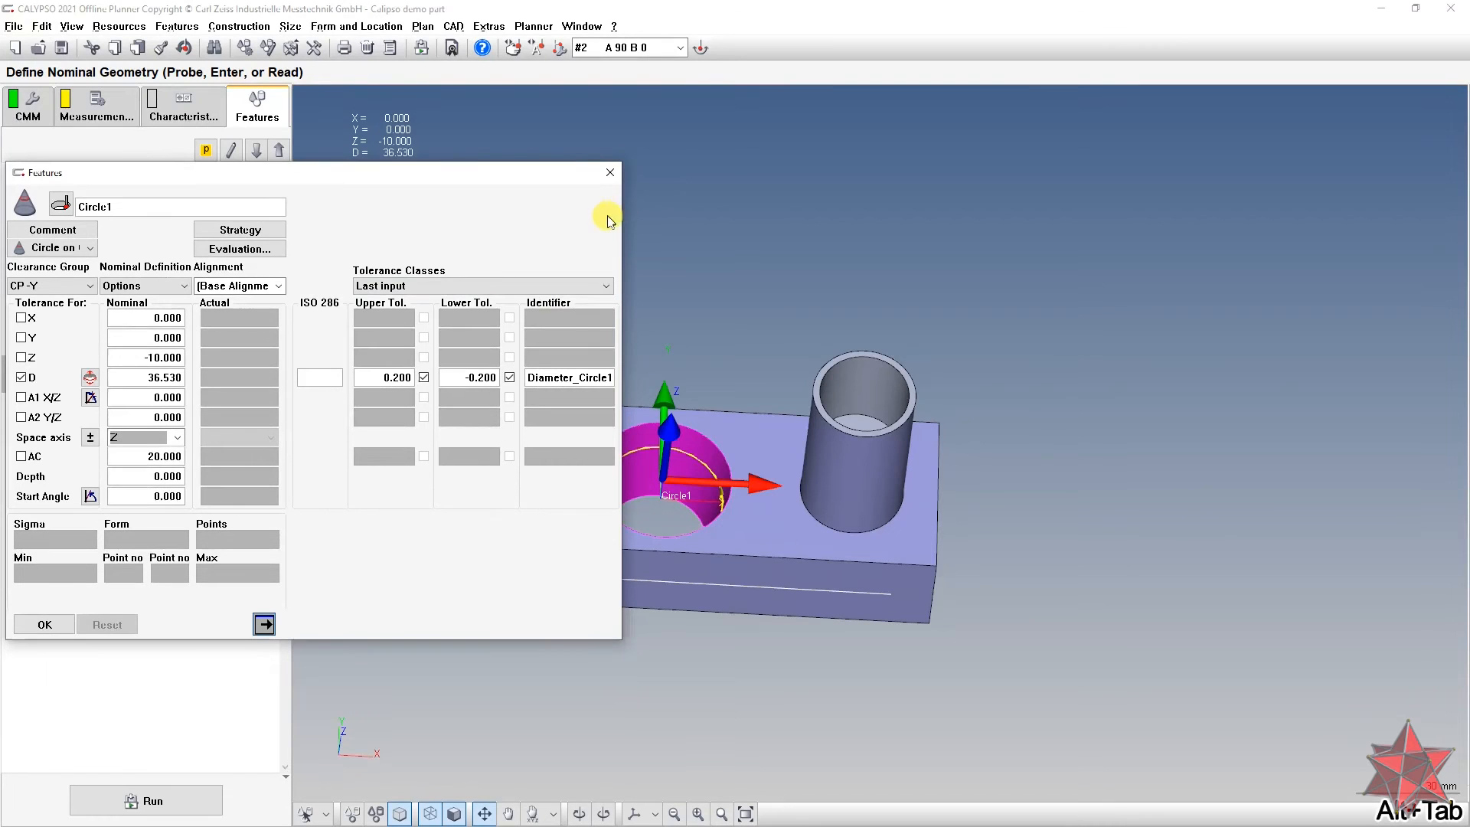
{"action": "double_click", "coordinate": [376, 383]}
{"action": "type", "text": "0.1"}
{"action": "key", "text": "Tab"}
{"action": "type", "text": "-0.1"}
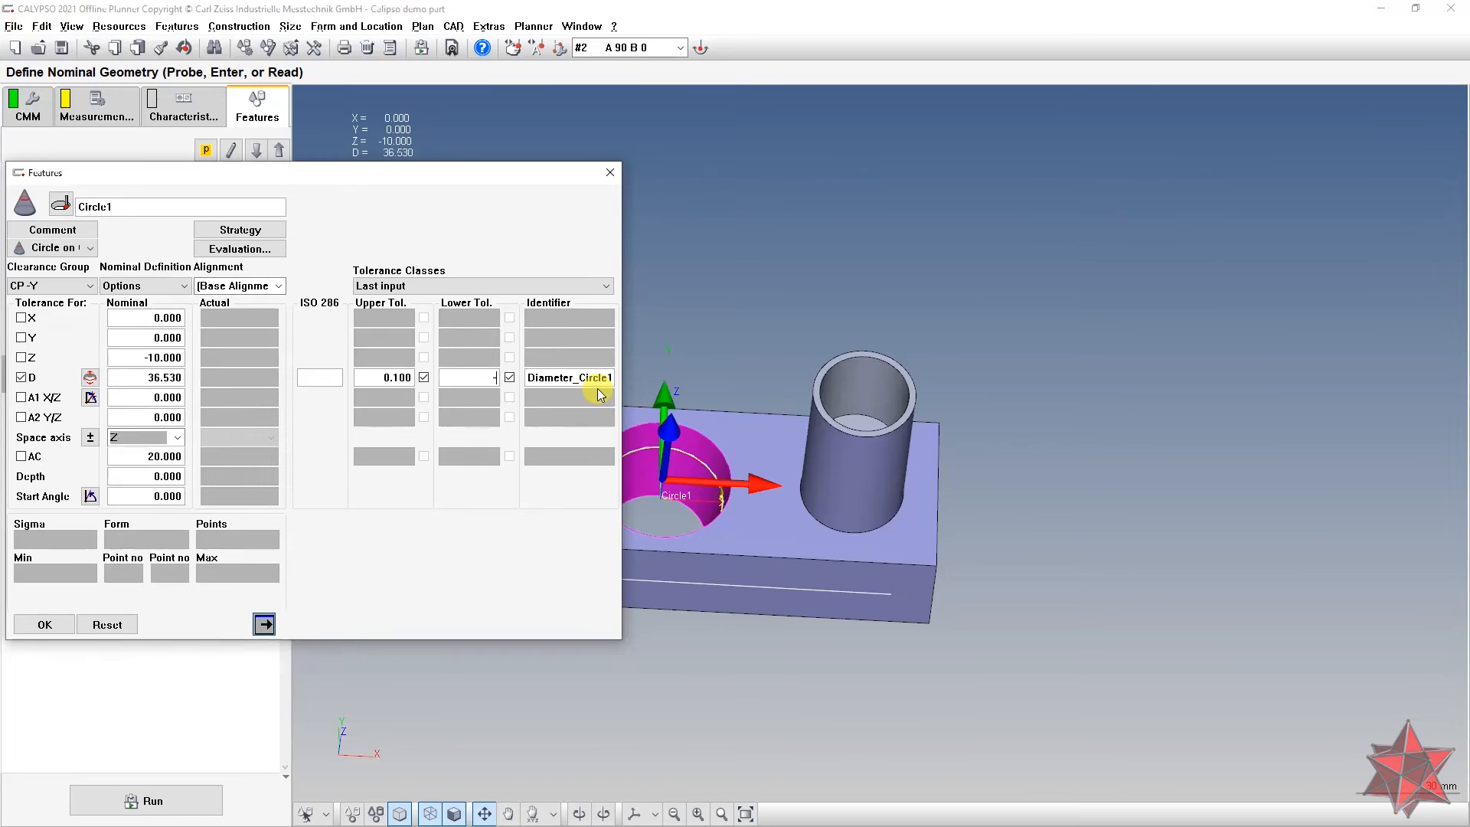
{"action": "key", "text": "Tab"}
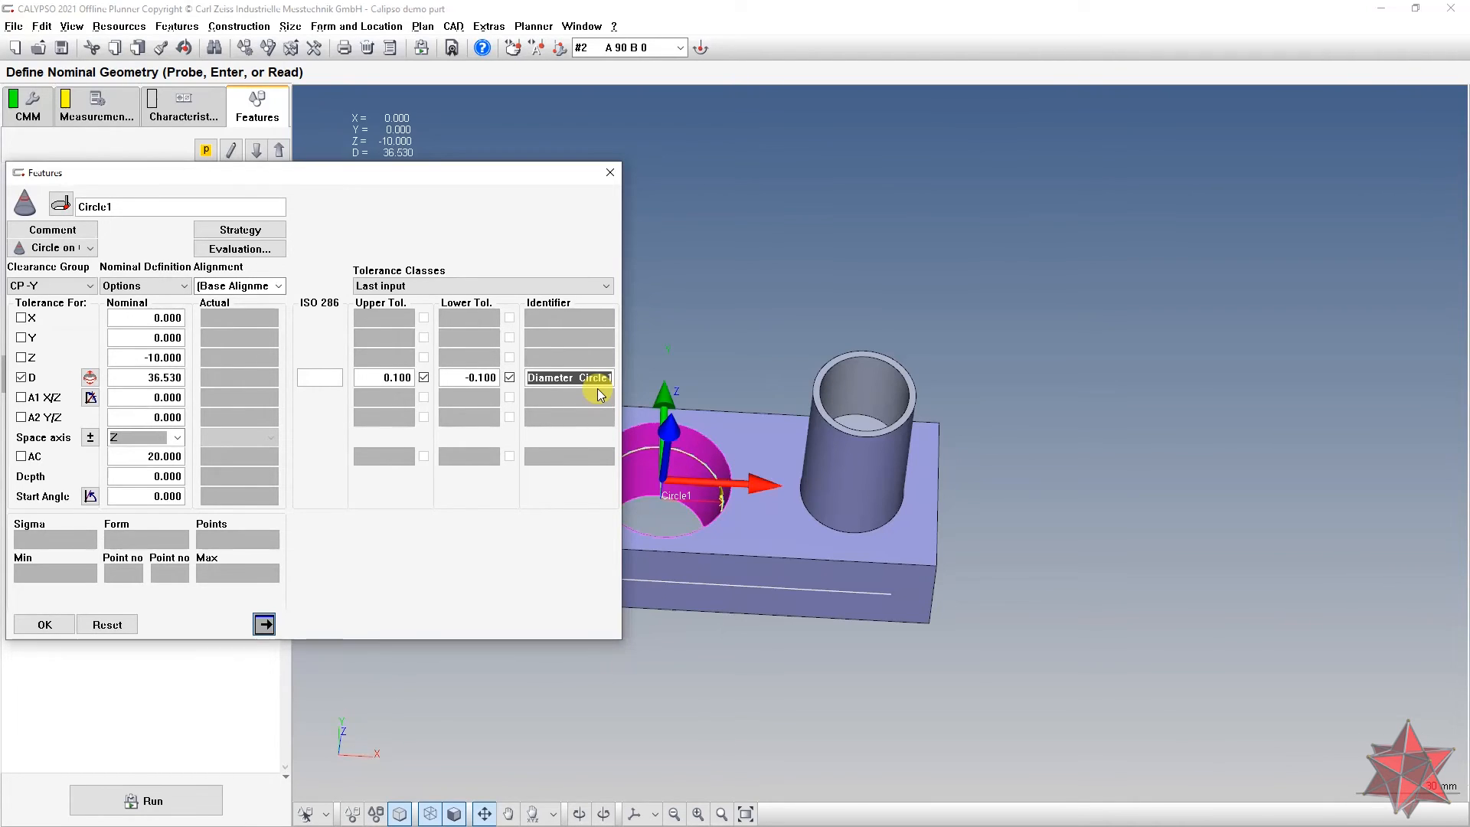
{"action": "key", "text": "alt+Tab"}
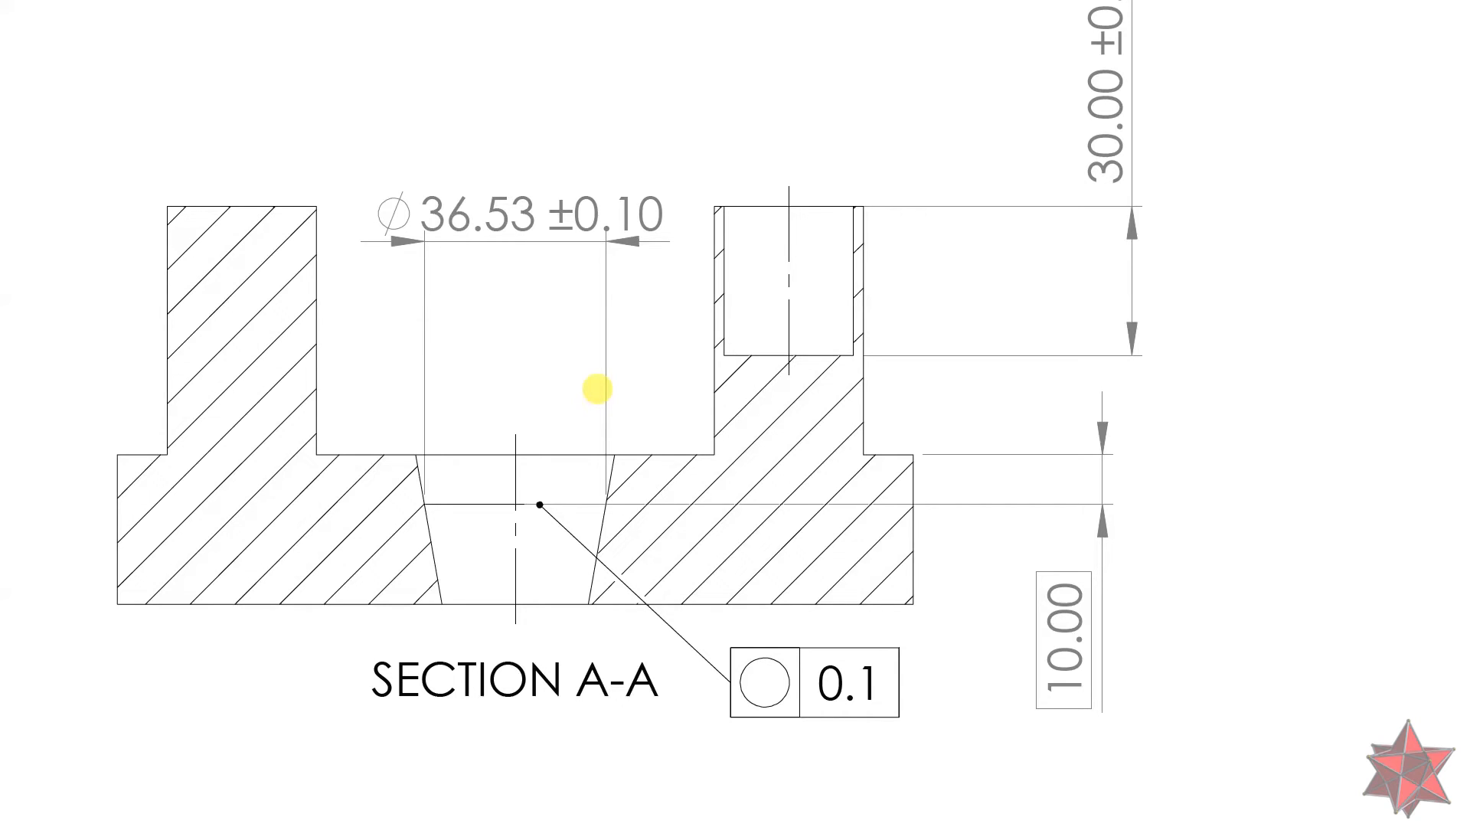
Step: Return to CALYPSO after checking the Ø36.53 ±0.10 callout on the drawing
{"action": "key", "text": "alt+Tab"}
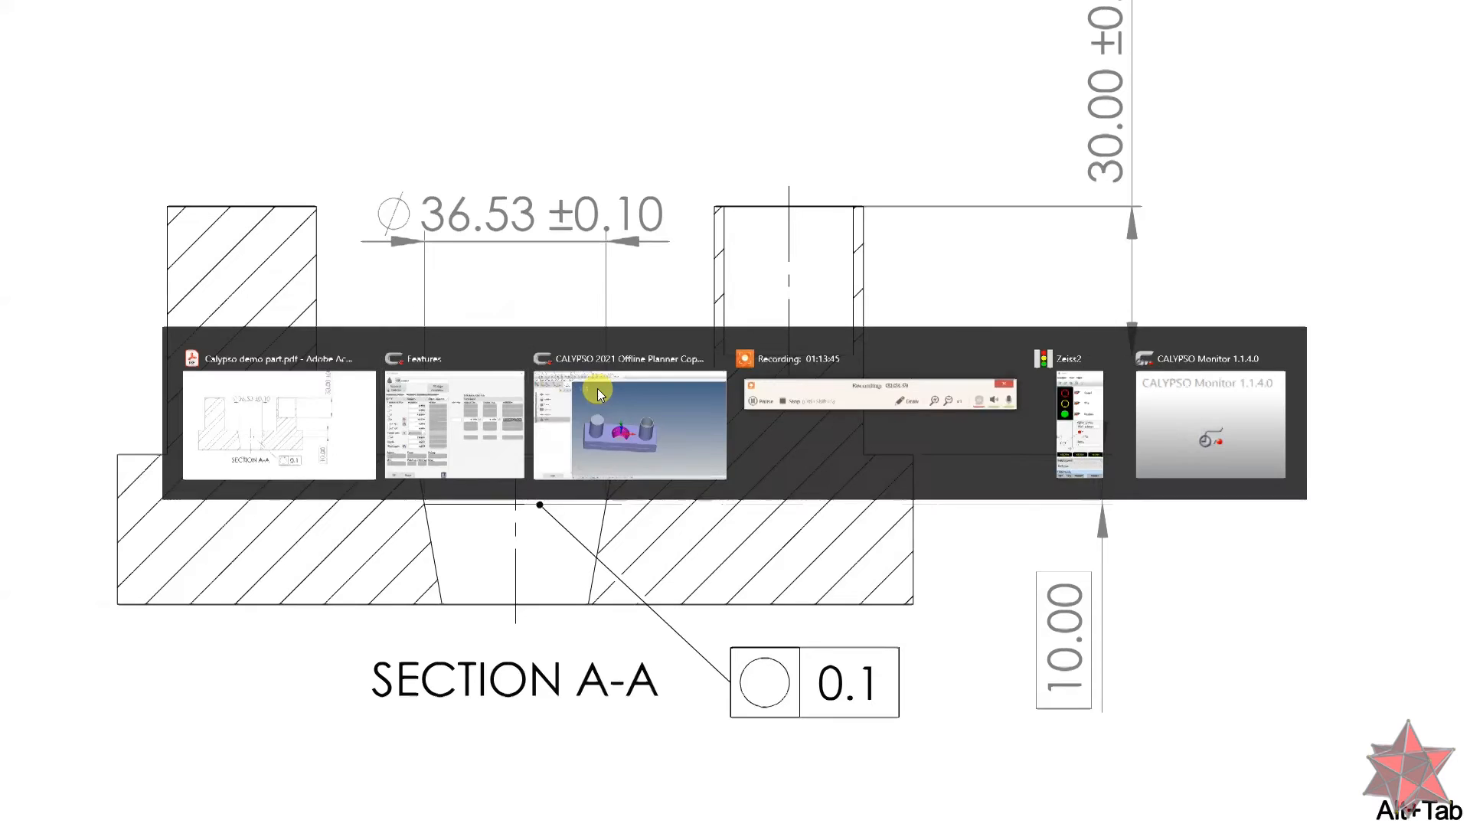
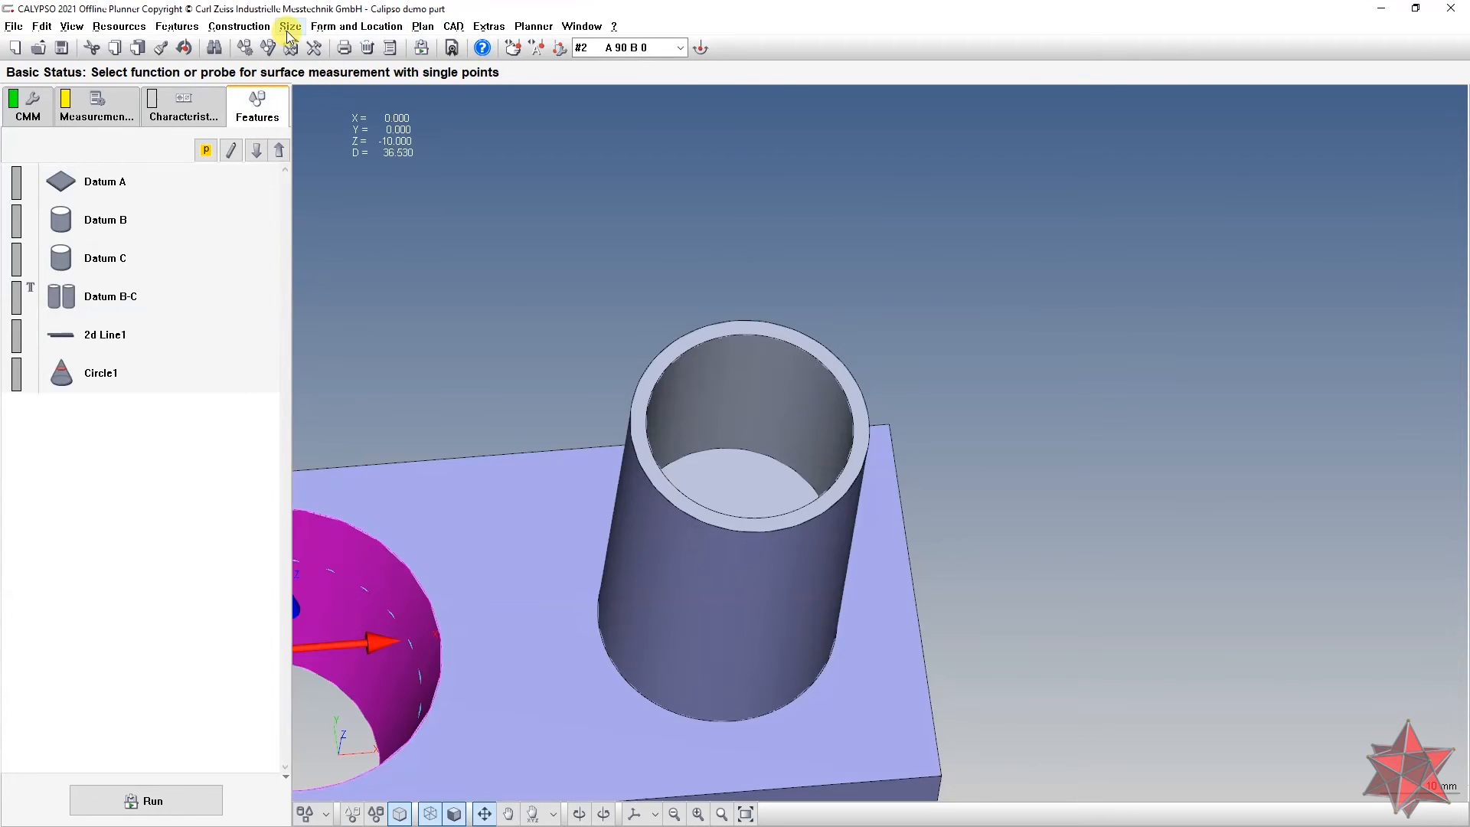
Step: Create Circle2, a Circle on a Cylinder of diameter 30.000, on the outer cylinder surface
{"action": "left_click", "coordinate": [325, 815]}
{"action": "left_click", "coordinate": [375, 654]}
{"action": "middle_click_drag", "start_coordinate": [697, 570], "coordinate": [680, 440]}
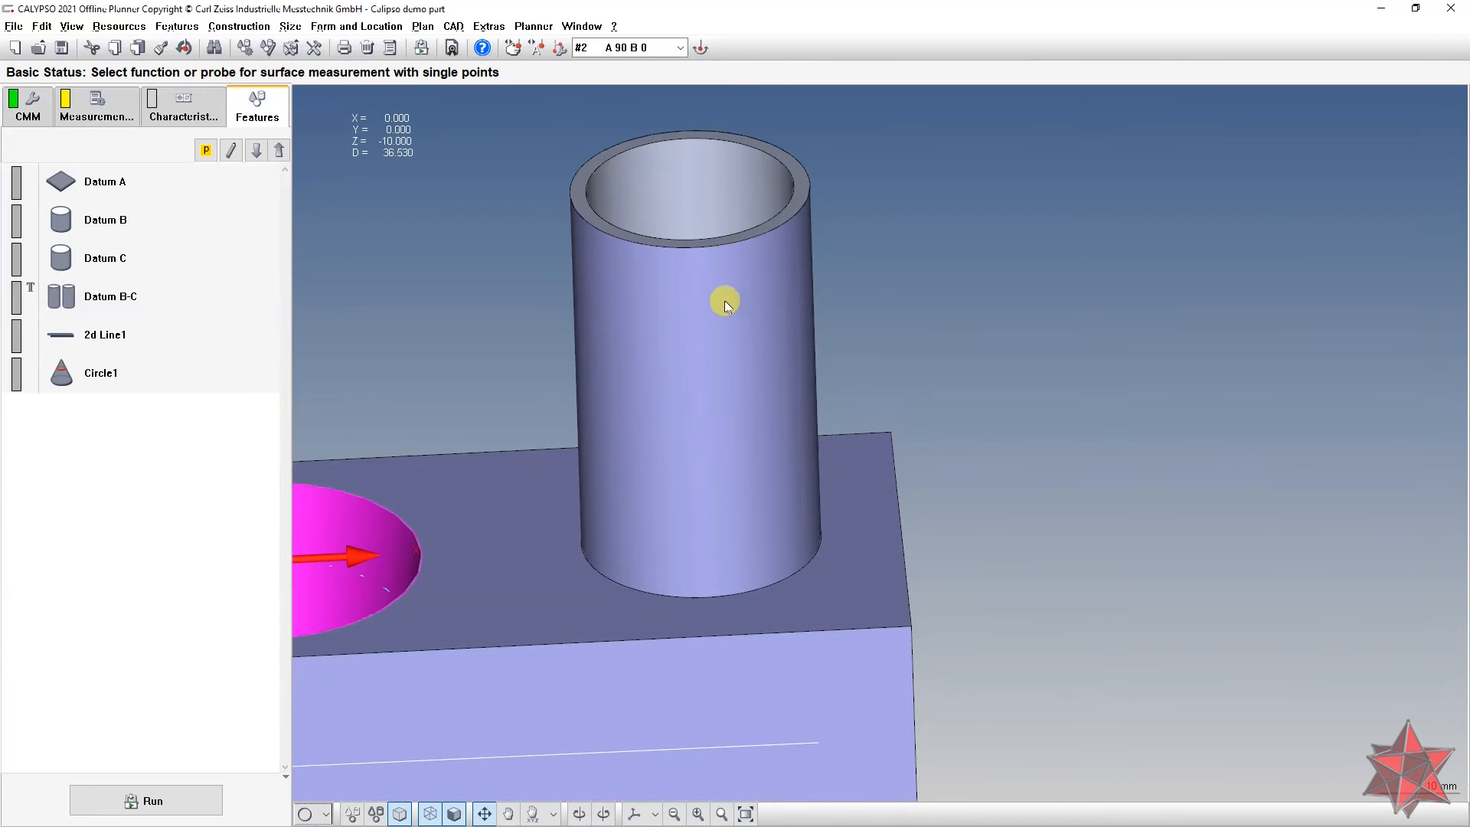
{"action": "left_click", "coordinate": [684, 268]}
{"action": "middle_click_drag", "start_coordinate": [678, 286], "coordinate": [700, 328]}
Step: Open Circle2's definition and set its nominal Z to 47.000
{"action": "double_click", "coordinate": [128, 414]}
{"action": "middle_click_drag", "start_coordinate": [636, 457], "coordinate": [617, 393]}
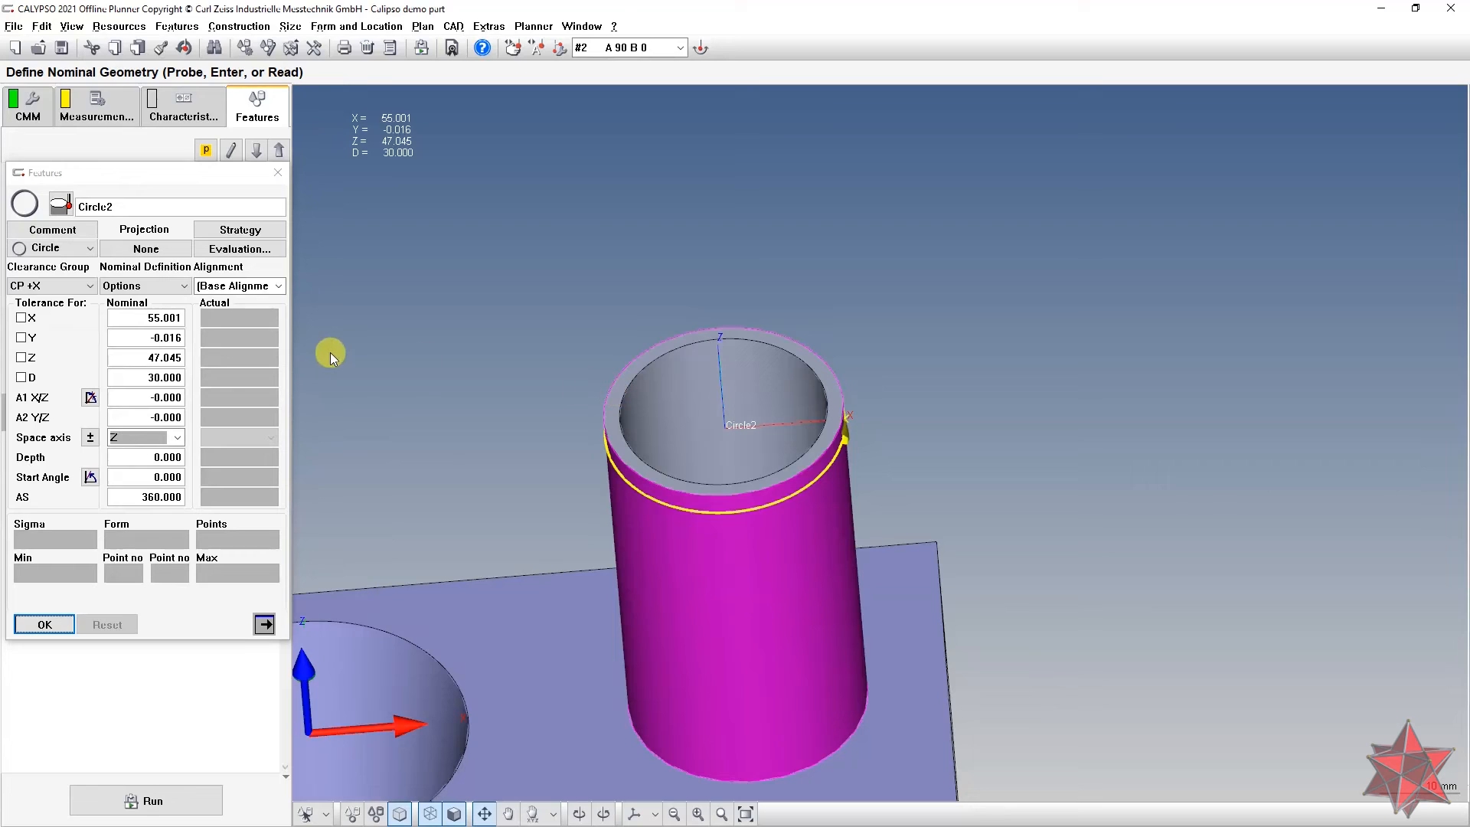
{"action": "left_click_drag", "start_coordinate": [182, 358], "coordinate": [154, 357]}
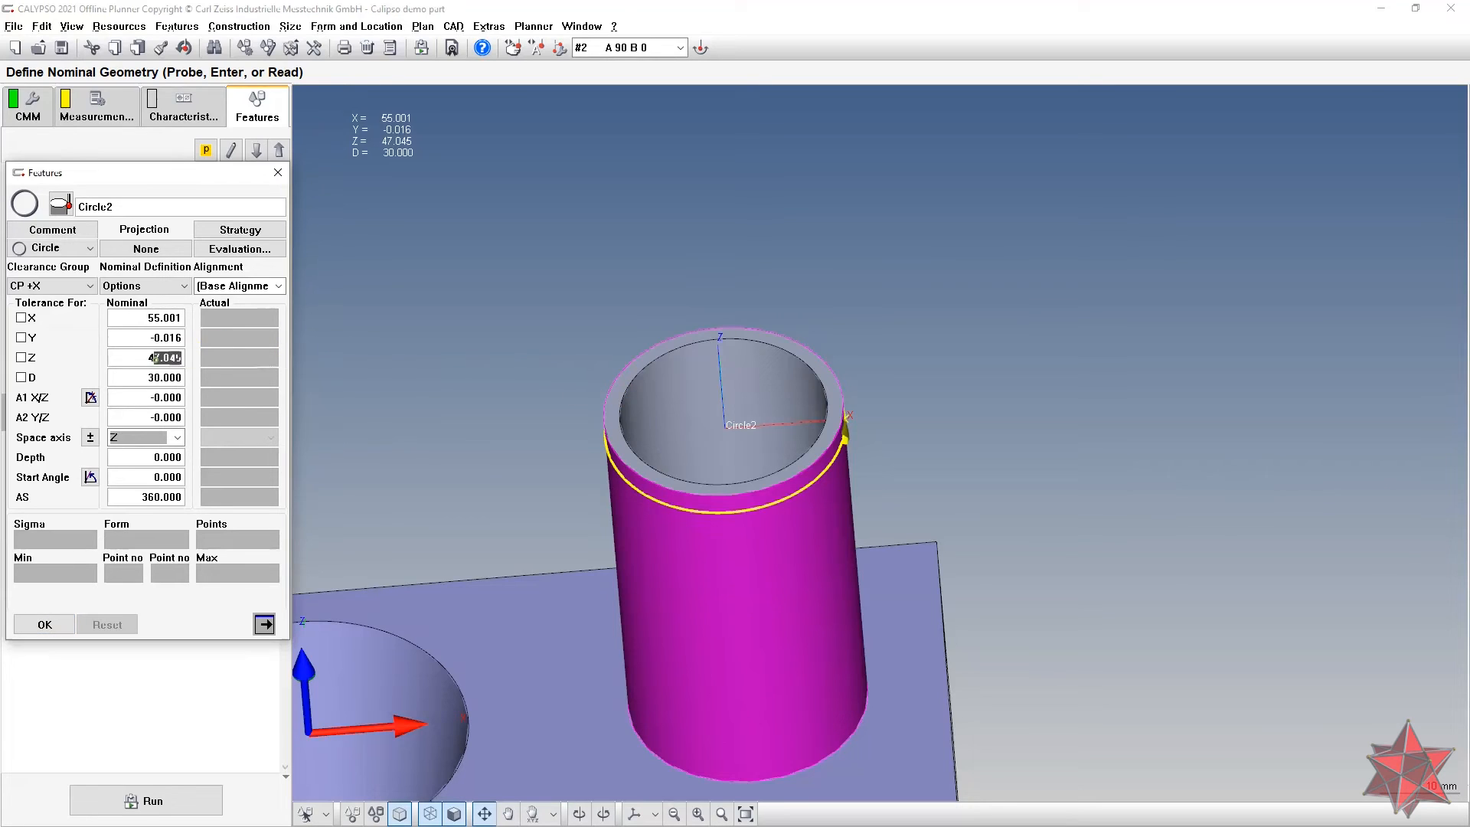
{"action": "type", "text": "8"}
{"action": "key", "text": "Return"}
{"action": "middle_click_drag", "start_coordinate": [690, 390], "coordinate": [637, 392]}
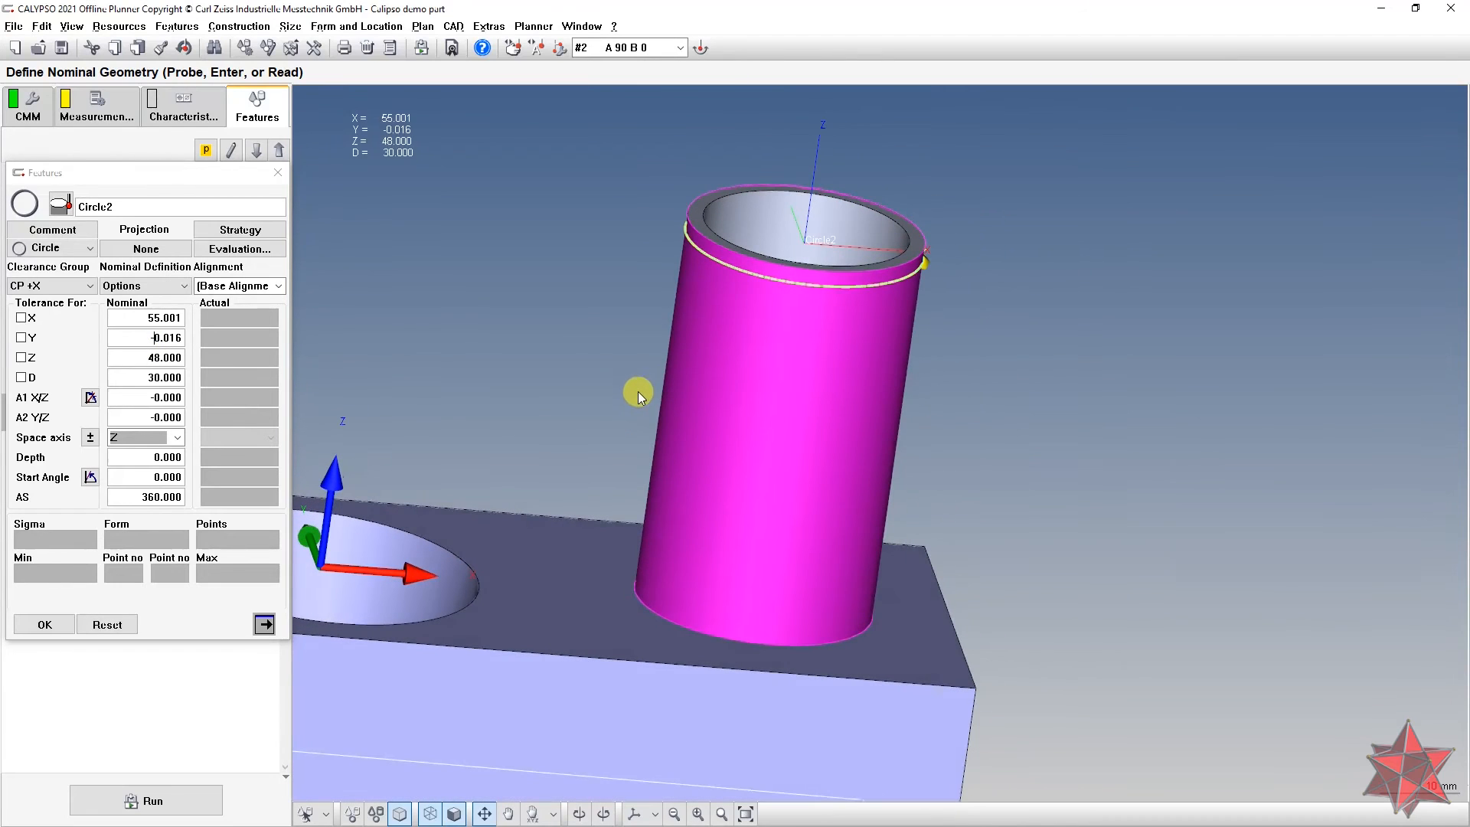
{"action": "key", "text": "Tab"}
{"action": "type", "text": "47"}
{"action": "key", "text": "Return"}
{"action": "middle_click_drag", "start_coordinate": [617, 404], "coordinate": [601, 451]}
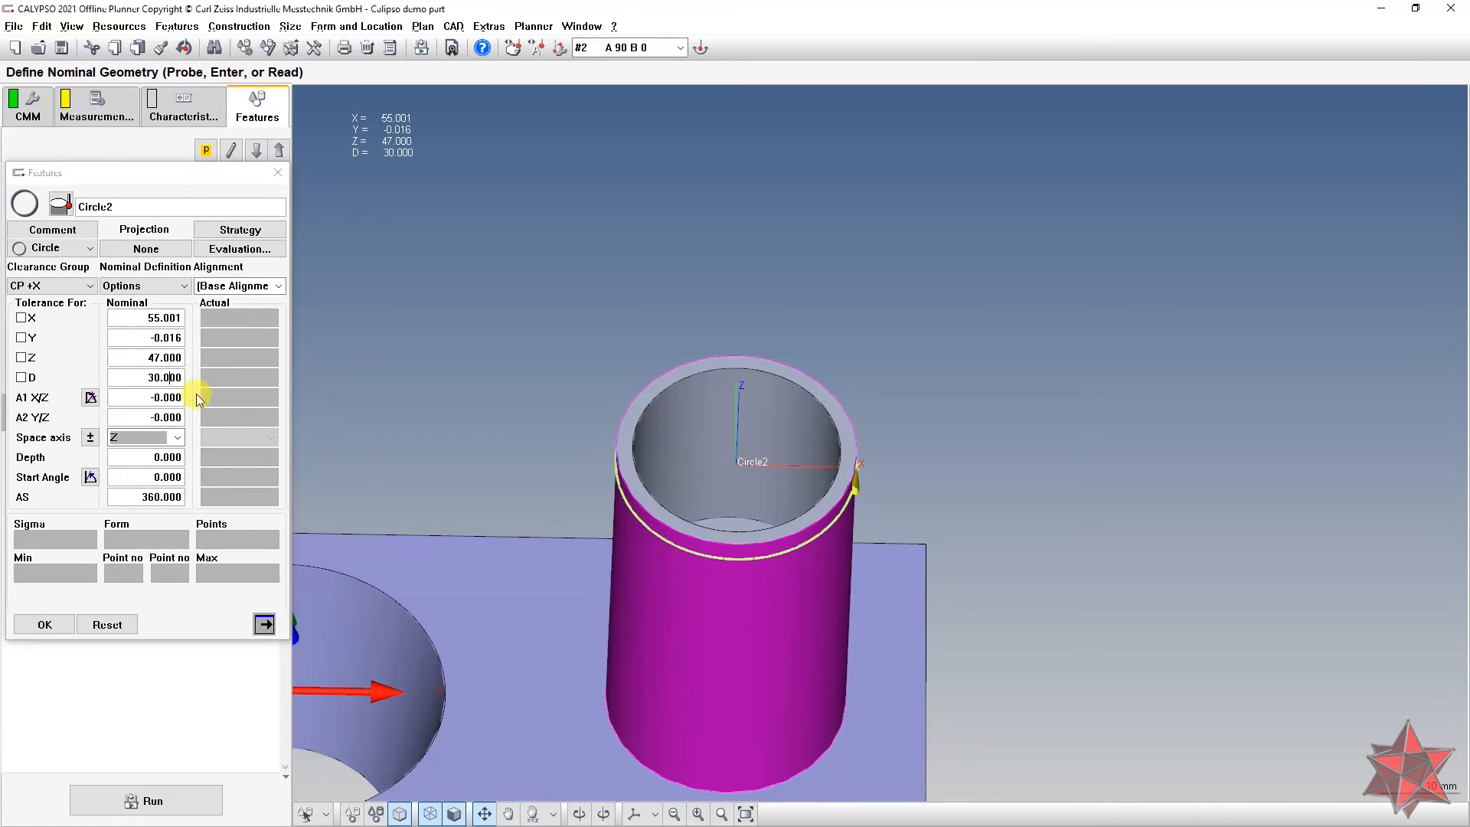
Step: Round Circle2's nominal Y to 0.000 and X to 55.000, then bring up the drawing PDF
{"action": "left_click", "coordinate": [142, 338]}
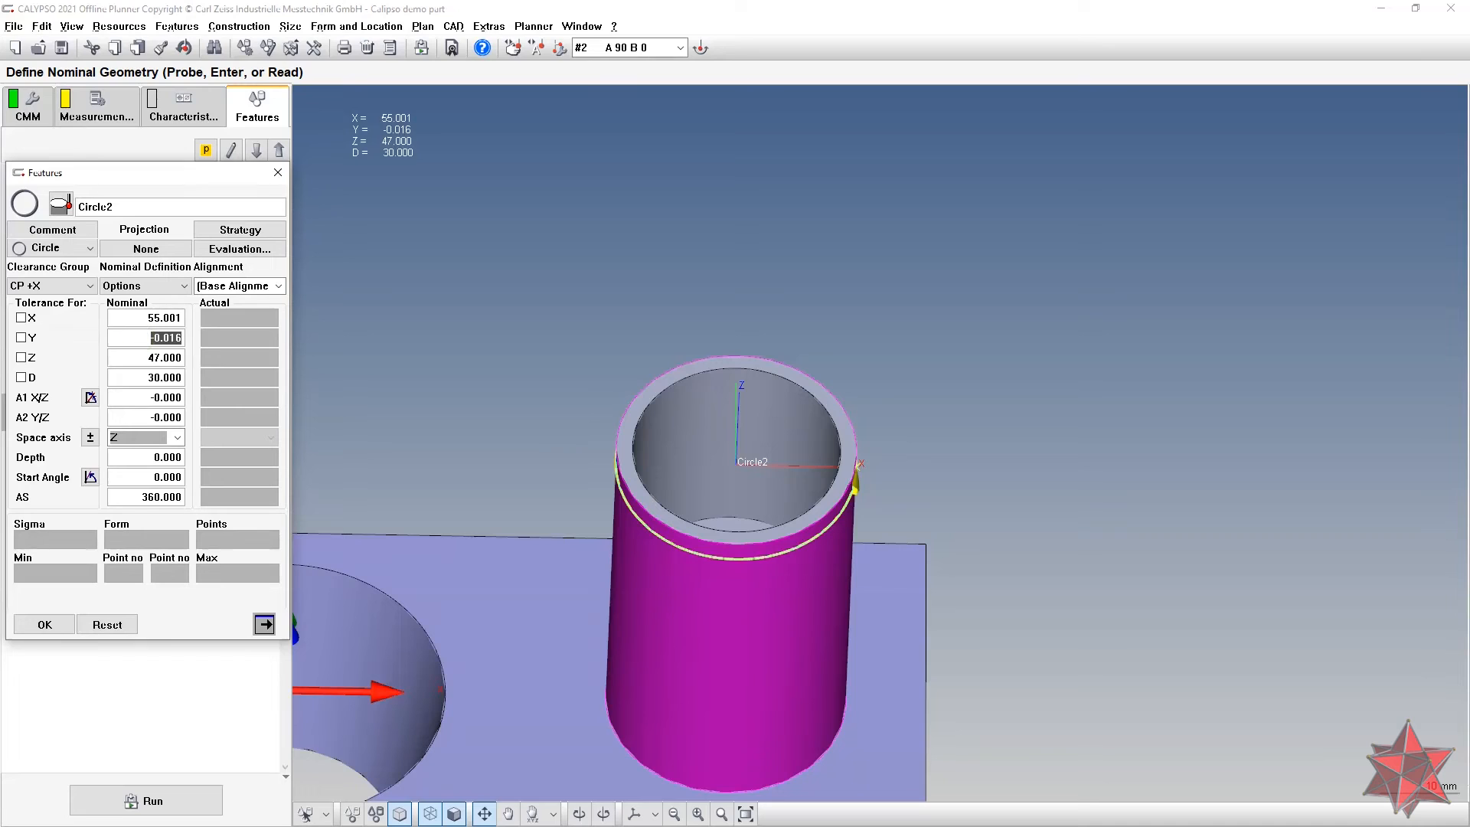
{"action": "type", "text": "0"}
{"action": "left_click", "coordinate": [147, 318]}
{"action": "double_click", "coordinate": [135, 317]}
{"action": "left_click", "coordinate": [141, 342]}
{"action": "mouse_move", "coordinate": [572, 407]}
{"action": "left_mouse_down"}
{"action": "mouse_move", "coordinate": [566, 395]}
{"action": "mouse_move", "coordinate": [562, 437]}
{"action": "mouse_move", "coordinate": [554, 397]}
{"action": "mouse_move", "coordinate": [561, 424]}
{"action": "mouse_move", "coordinate": [578, 392]}
{"action": "left_mouse_up"}
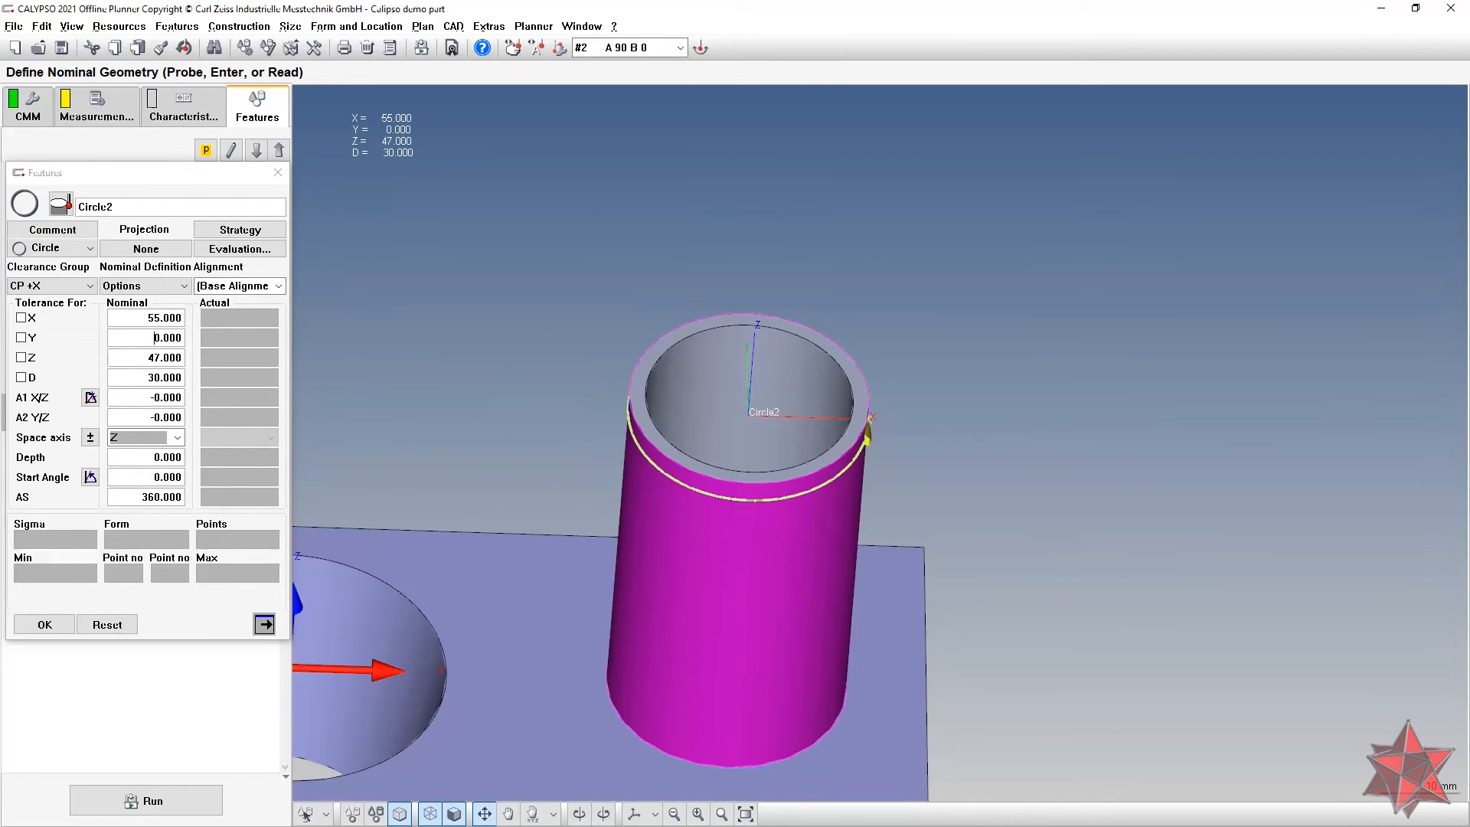
{"action": "key", "text": "alt+Tab"}
{"action": "key", "text": "alt+Tab"}
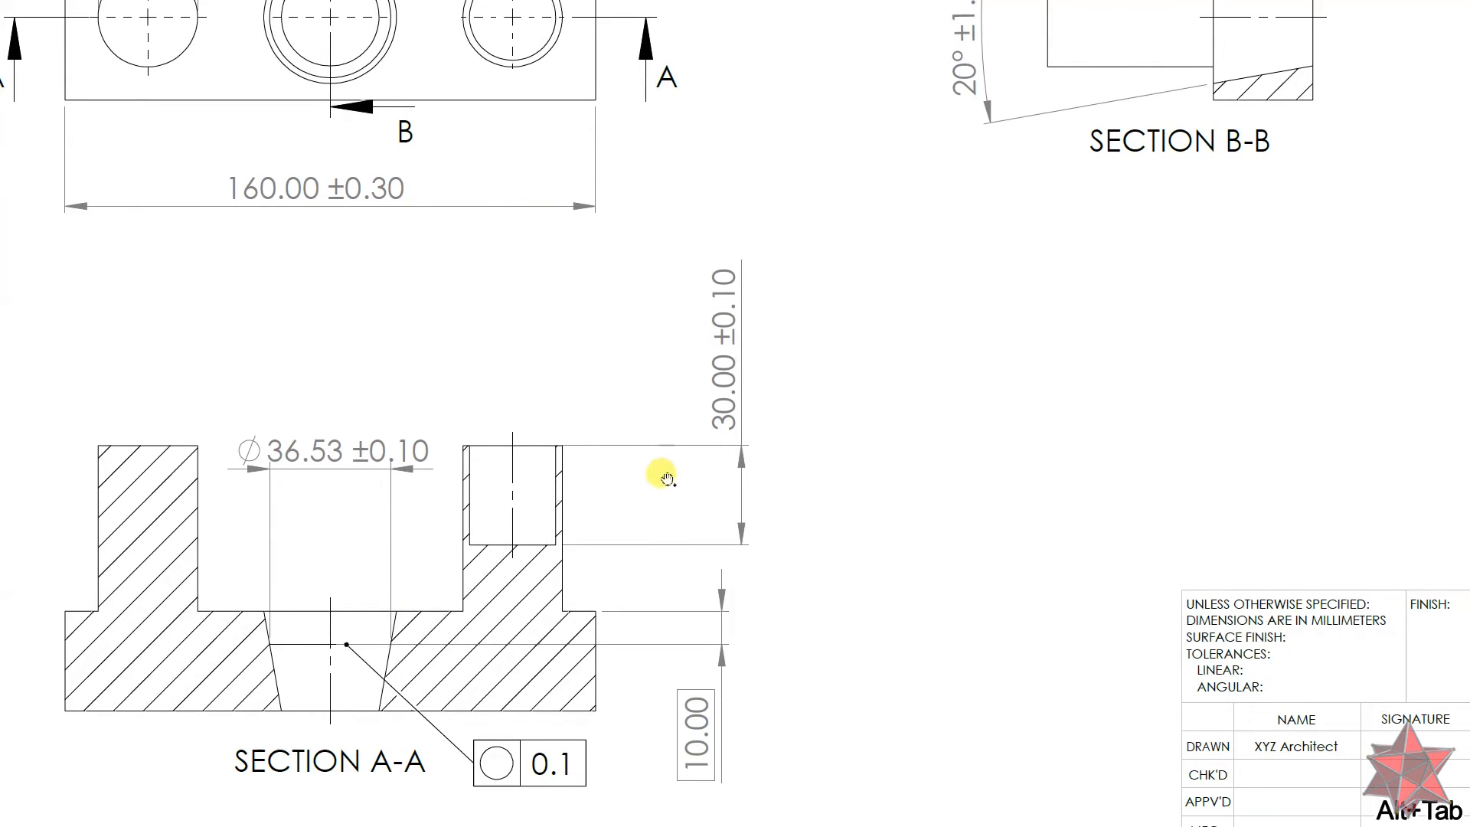
Step: Zoom out and pan the drawing to show the part views, then return to CALYPSO
{"action": "scroll", "coordinate": [660, 482], "scroll_direction": "down", "scroll_amount": 5, "text": "ctrl"}
{"action": "left_click_drag", "start_coordinate": [582, 393], "coordinate": [552, 552]}
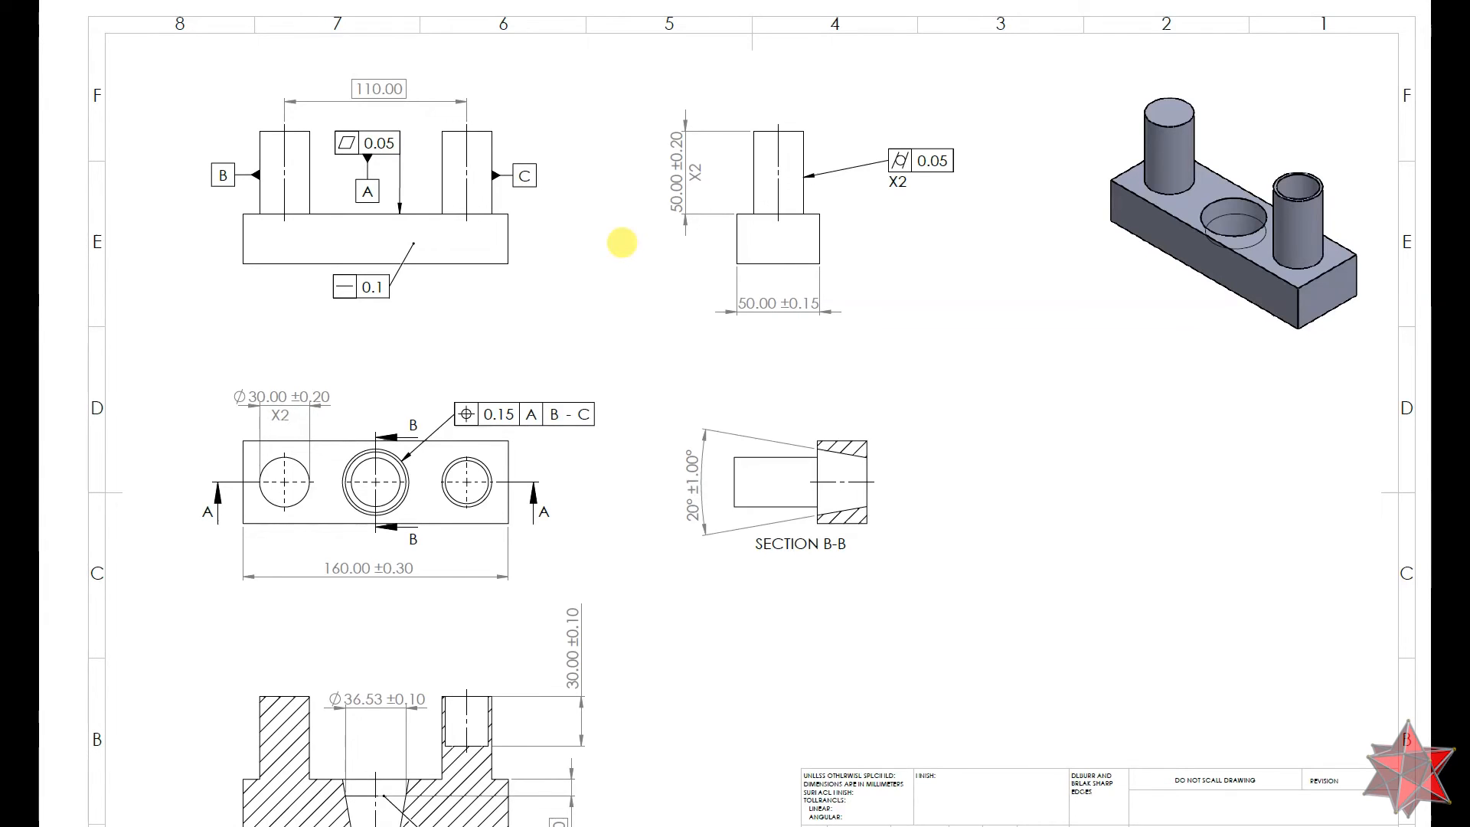
{"action": "key", "text": "alt+Tab"}
{"action": "left_click_drag", "start_coordinate": [660, 282], "coordinate": [366, 356]}
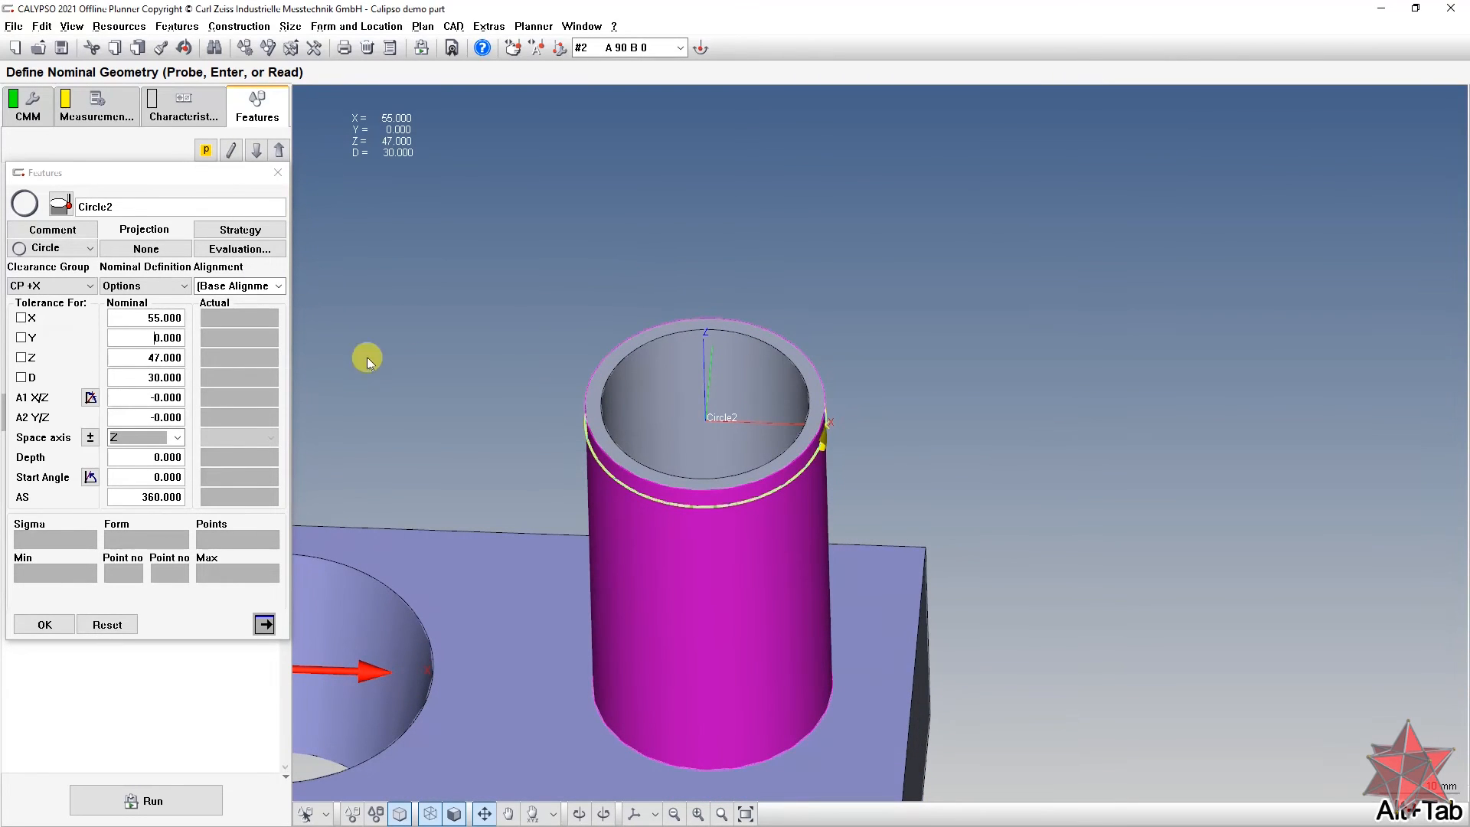
Step: Close Circle2 and create Circle3 on the cylinder's inner bore, diameter 26.000
{"action": "left_click", "coordinate": [44, 624]}
{"action": "left_click_drag", "start_coordinate": [437, 498], "coordinate": [695, 288]}
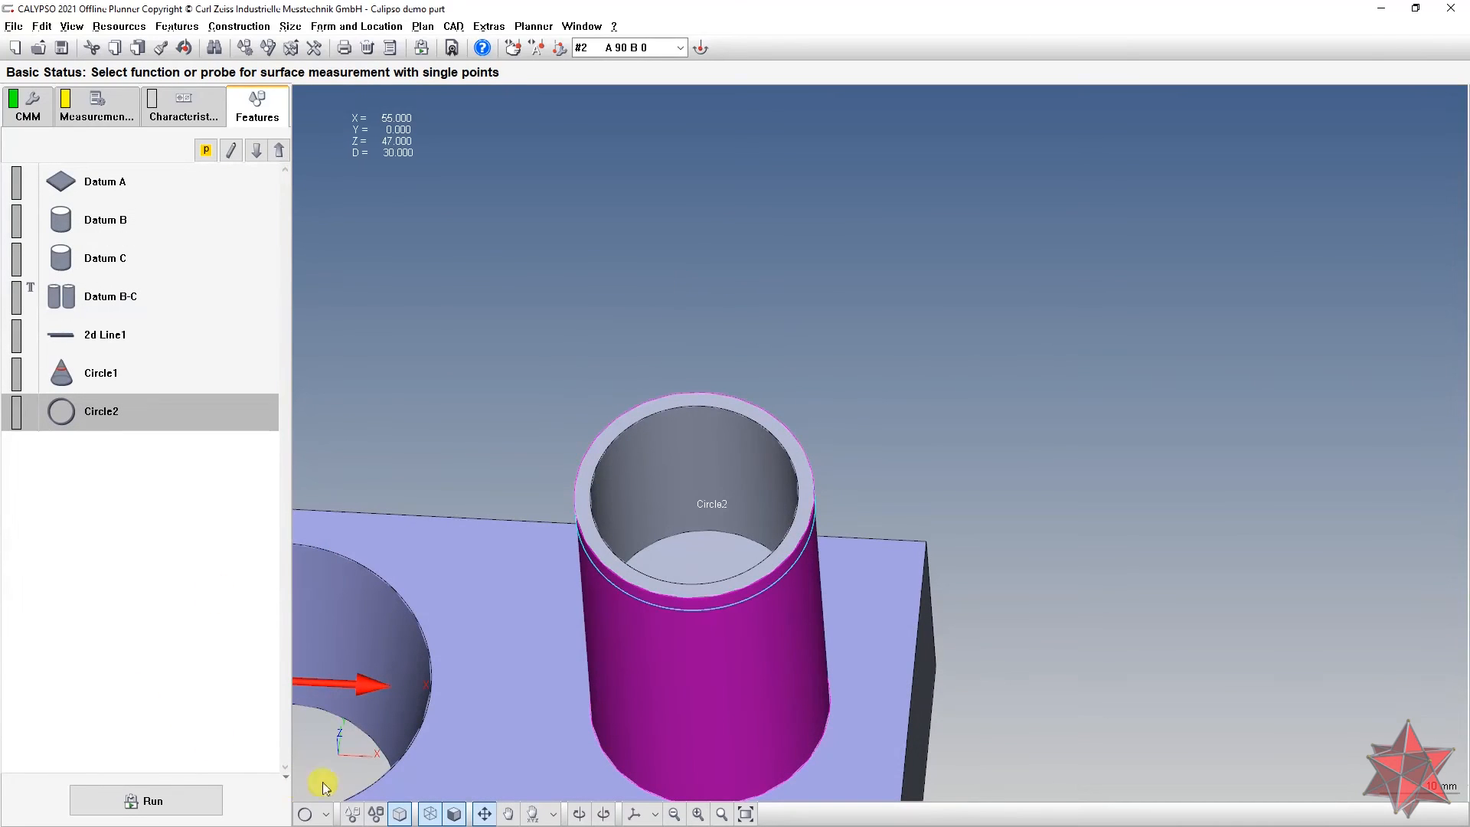
{"action": "left_click_drag", "start_coordinate": [683, 420], "coordinate": [687, 367]}
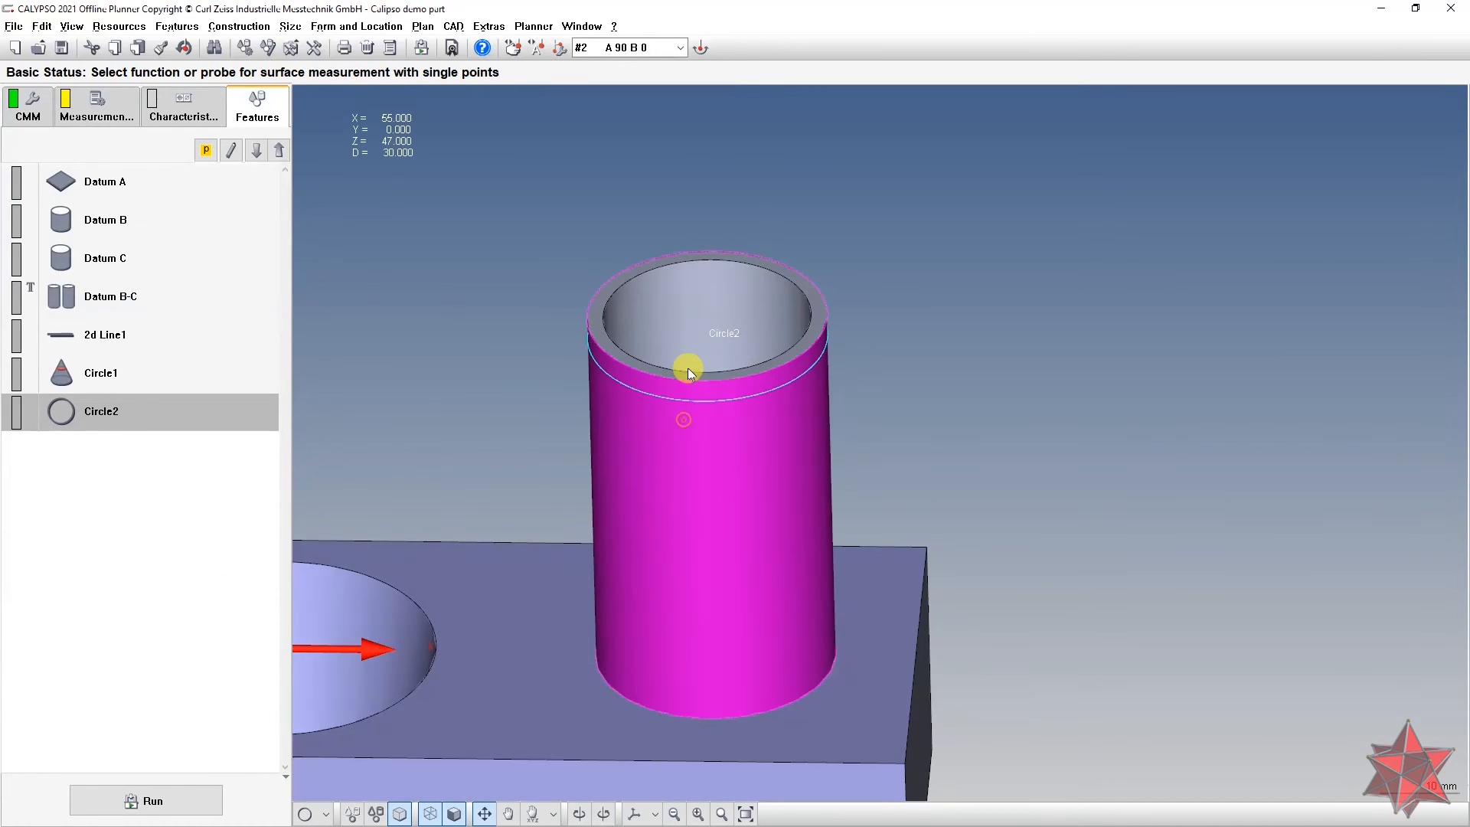
{"action": "left_click", "coordinate": [661, 287]}
Step: Round Circle3's nominal centre to X 55.000, Y 0.000, Z 47.000 and confirm it
{"action": "double_click", "coordinate": [211, 457]}
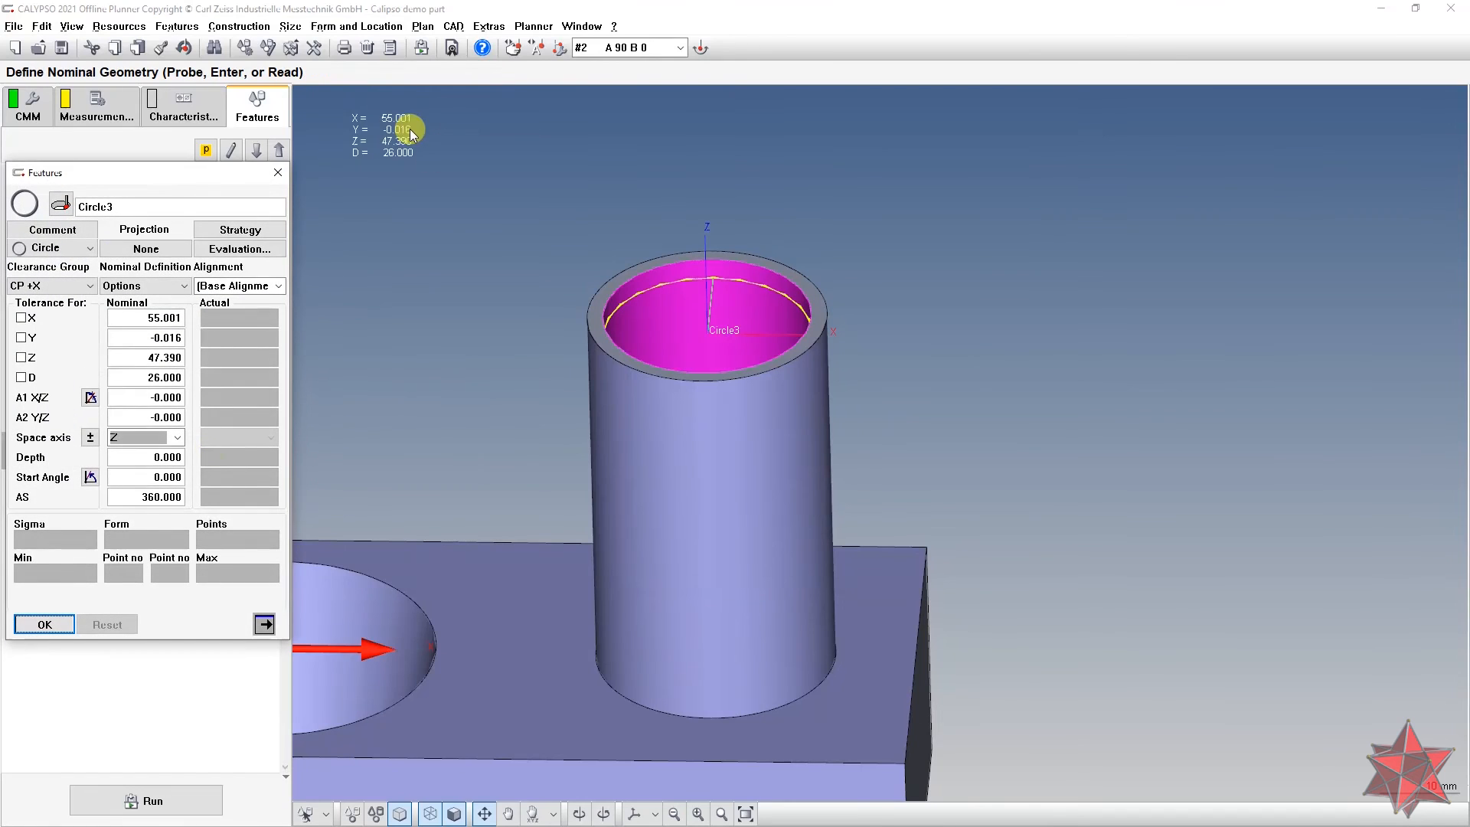
{"action": "left_click_drag", "start_coordinate": [152, 358], "coordinate": [268, 375]}
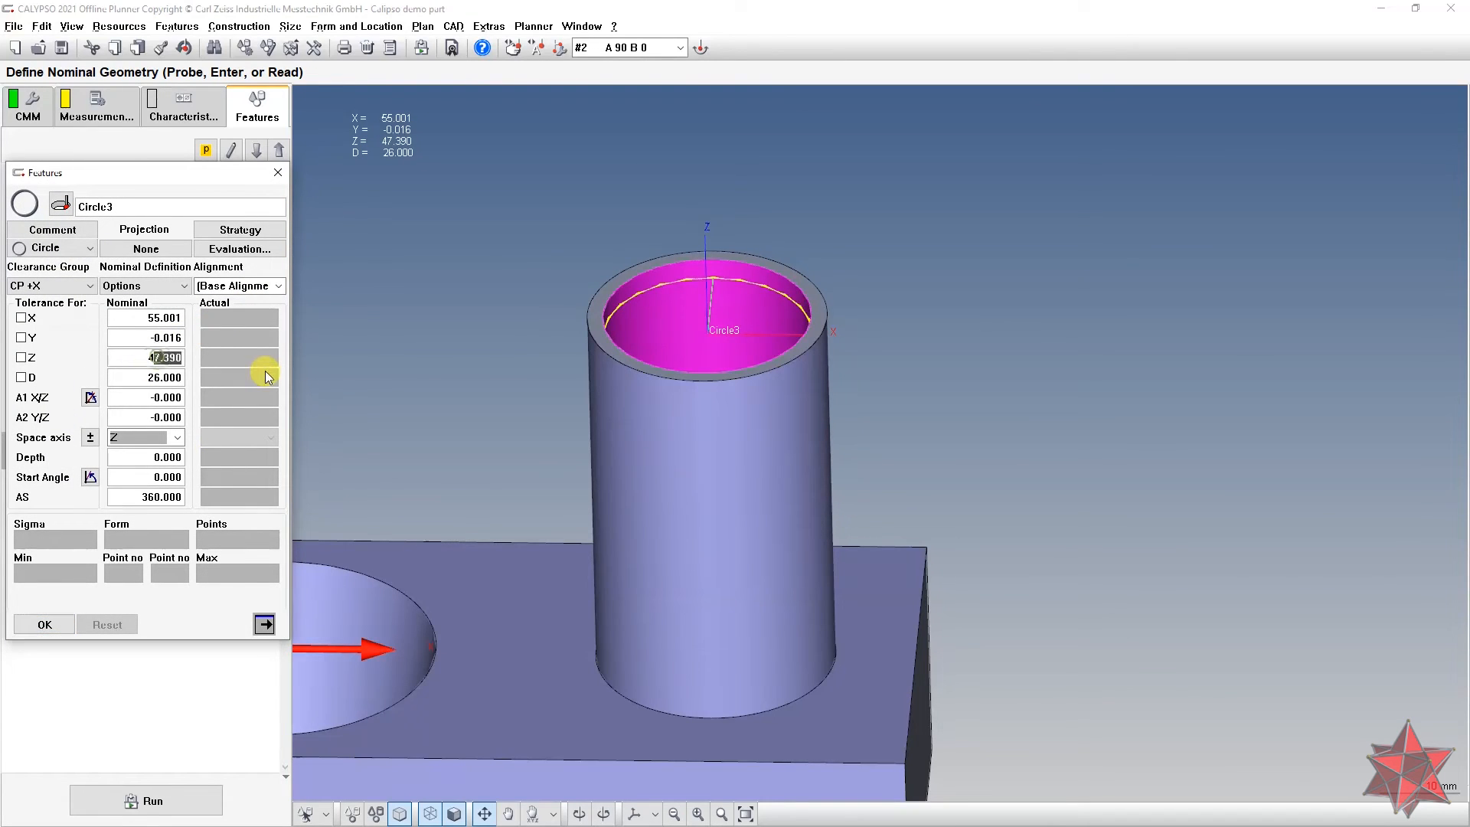
{"action": "double_click", "coordinate": [131, 338]}
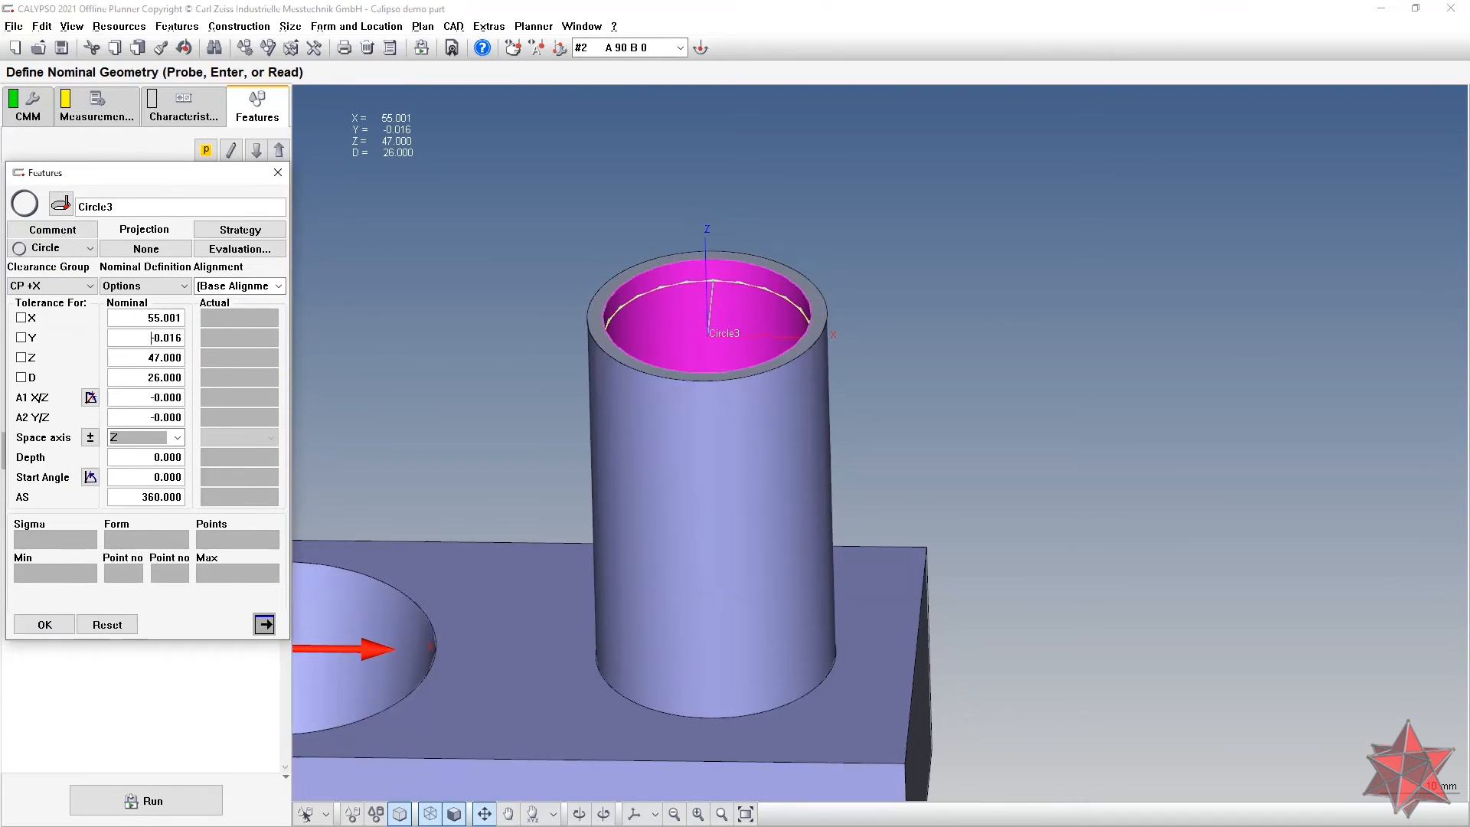
{"action": "type", "text": "0"}
{"action": "left_click_drag", "start_coordinate": [159, 318], "coordinate": [254, 329]}
{"action": "key", "text": "BackSpace"}
{"action": "key", "text": "Return"}
{"action": "left_click", "coordinate": [72, 618]}
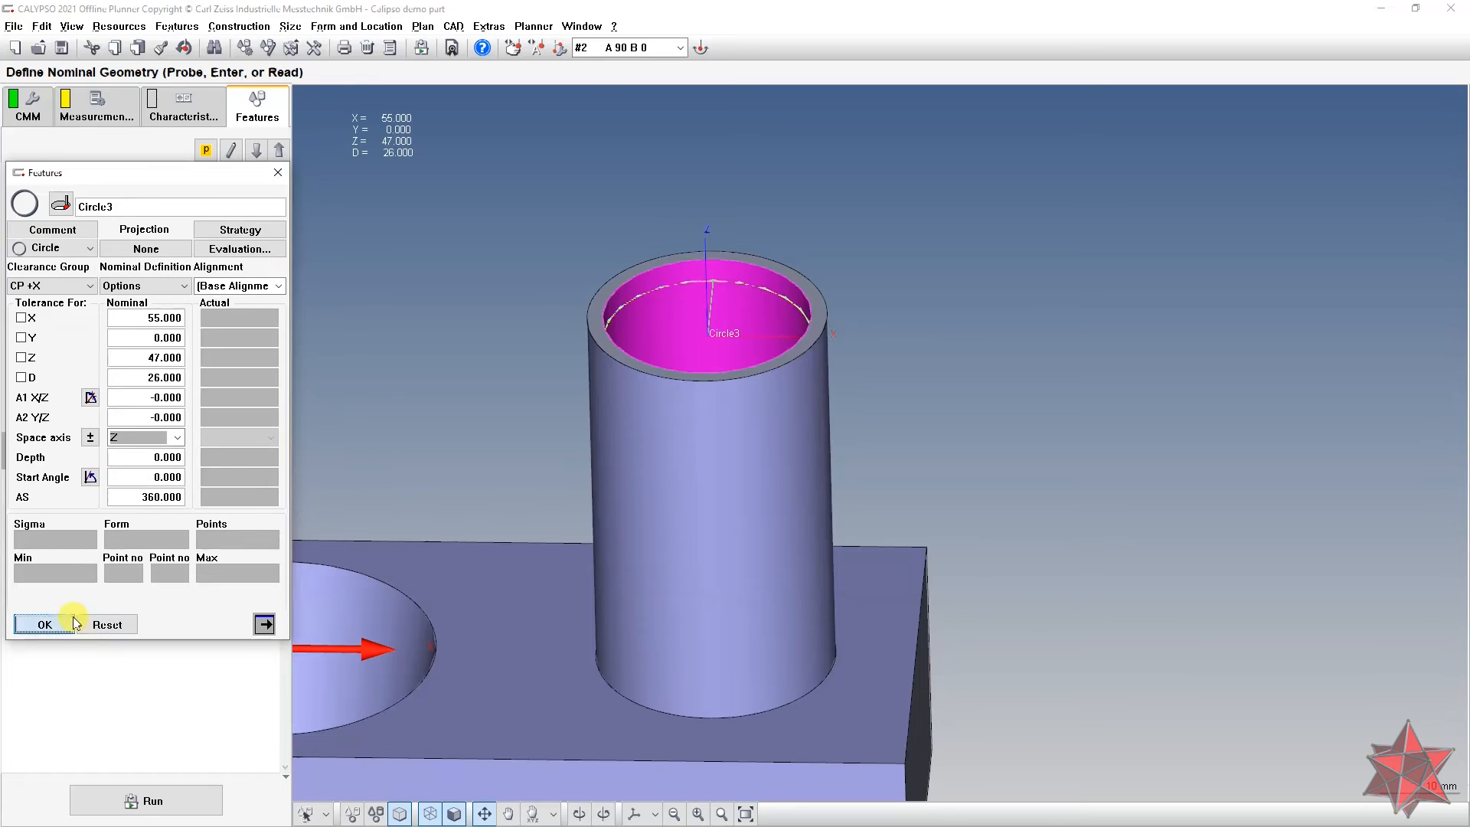
Step: Open Circle2's measurement strategy and its circle path settings
{"action": "double_click", "coordinate": [135, 414]}
{"action": "right_click", "coordinate": [427, 247]}
{"action": "left_click", "coordinate": [241, 230]}
{"action": "double_click", "coordinate": [98, 370]}
Step: Set Circle2's circle path to 7 single points and close all its dialogs
{"action": "left_click_drag", "start_coordinate": [655, 420], "coordinate": [857, 433]}
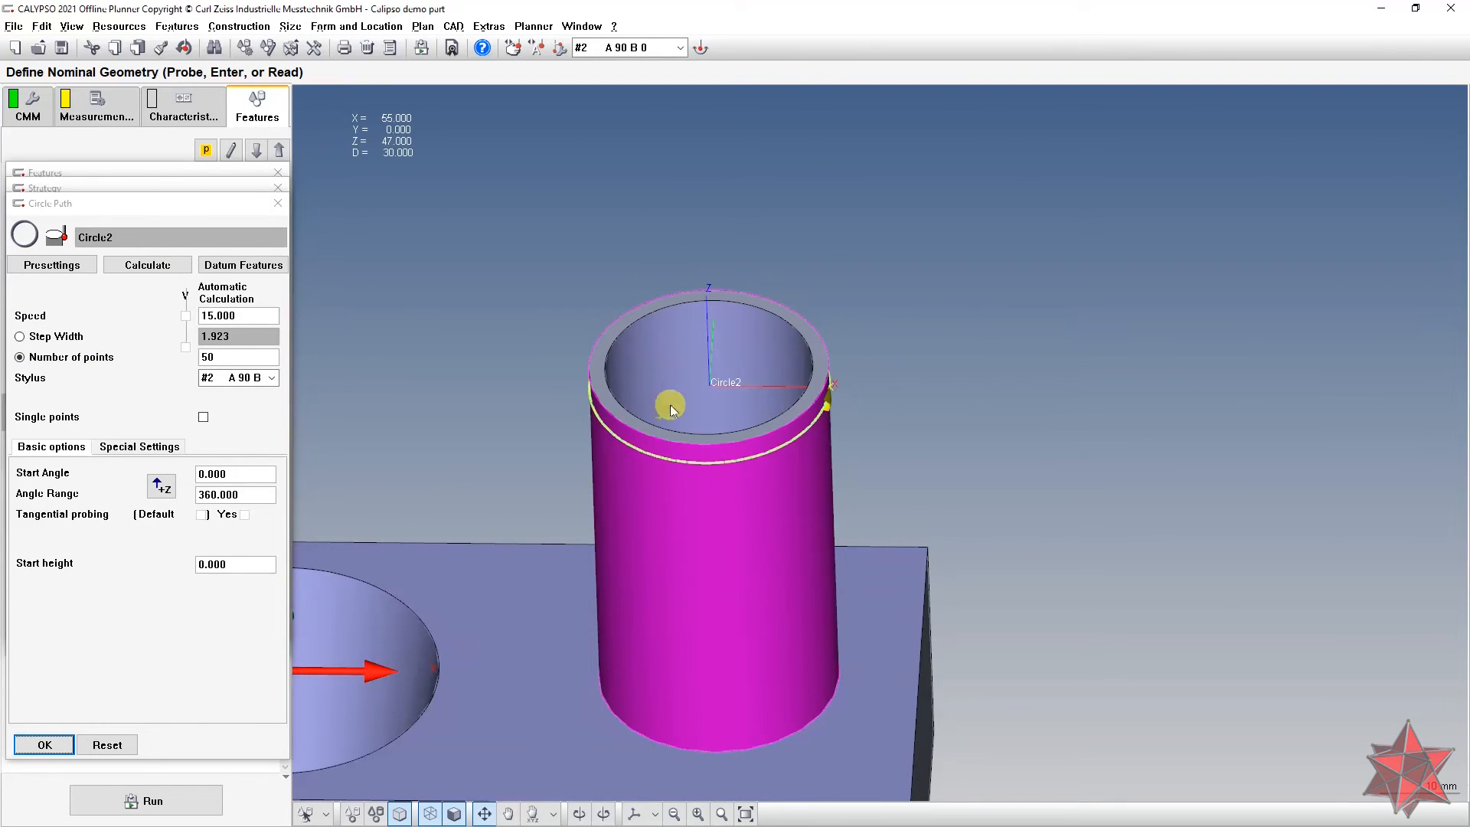
{"action": "double_click", "coordinate": [255, 360]}
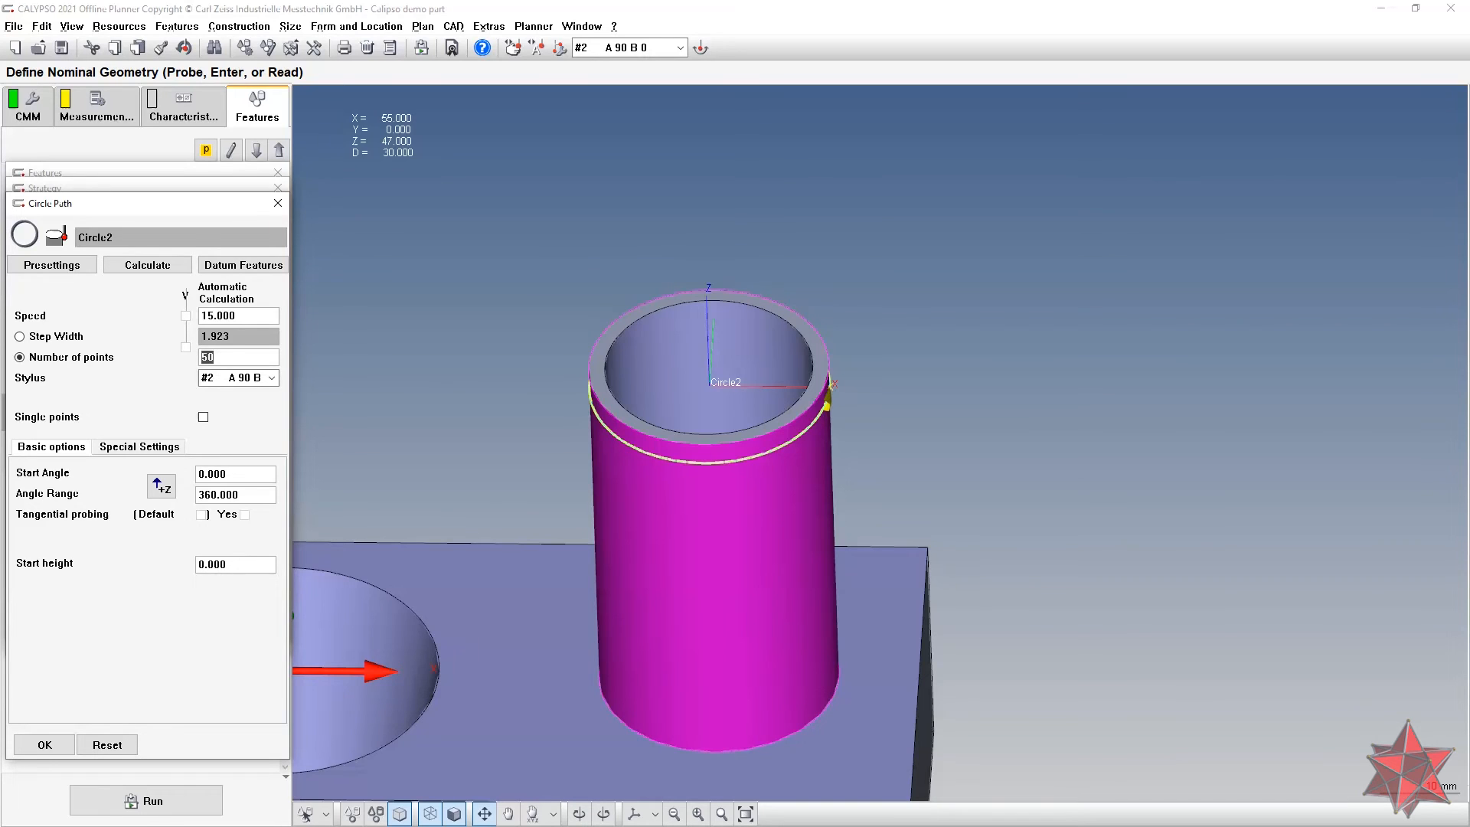
{"action": "left_click", "coordinate": [202, 419]}
{"action": "left_click_drag", "start_coordinate": [453, 479], "coordinate": [482, 466]}
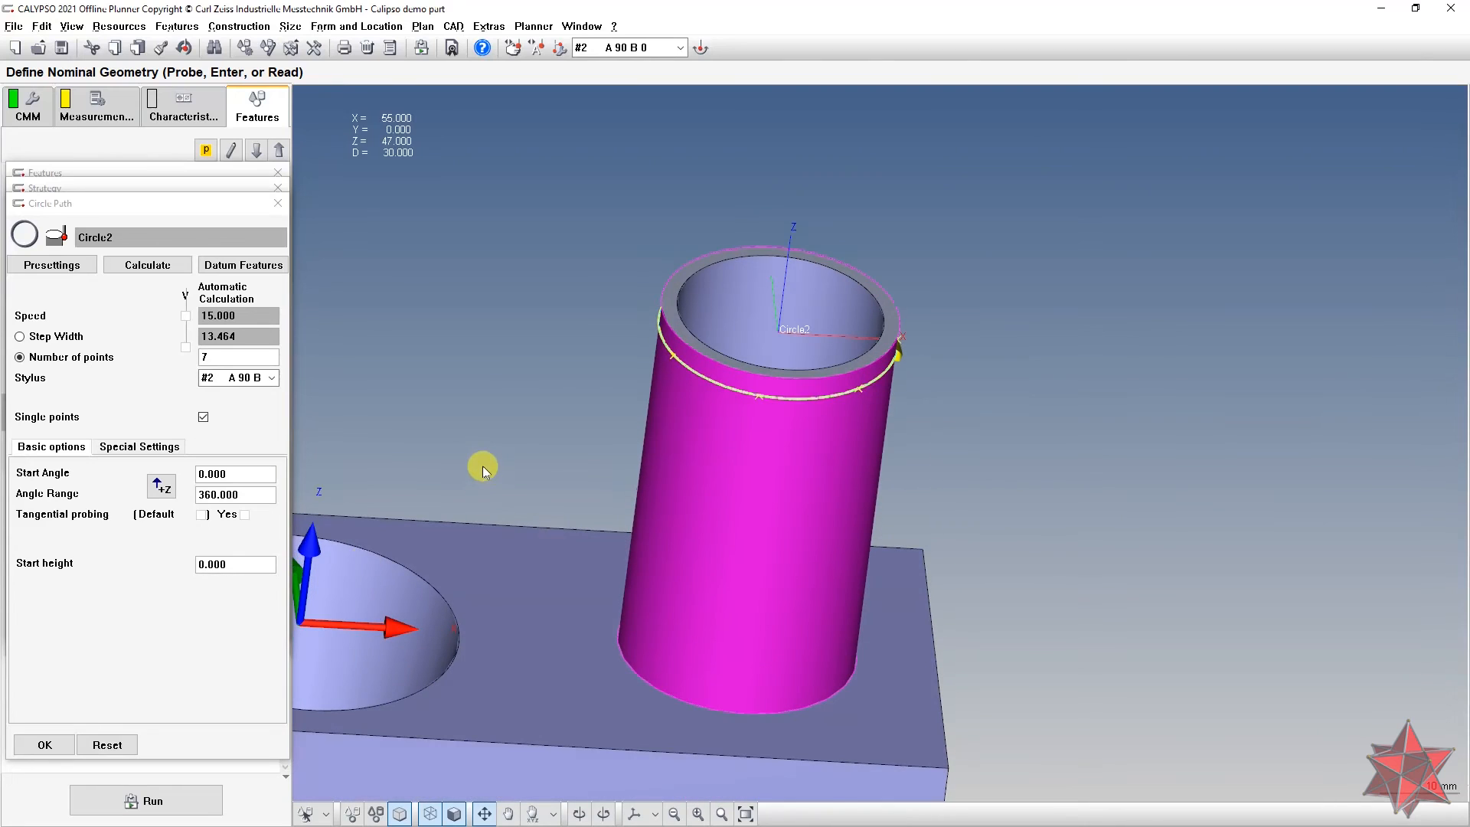
{"action": "left_click", "coordinate": [45, 744]}
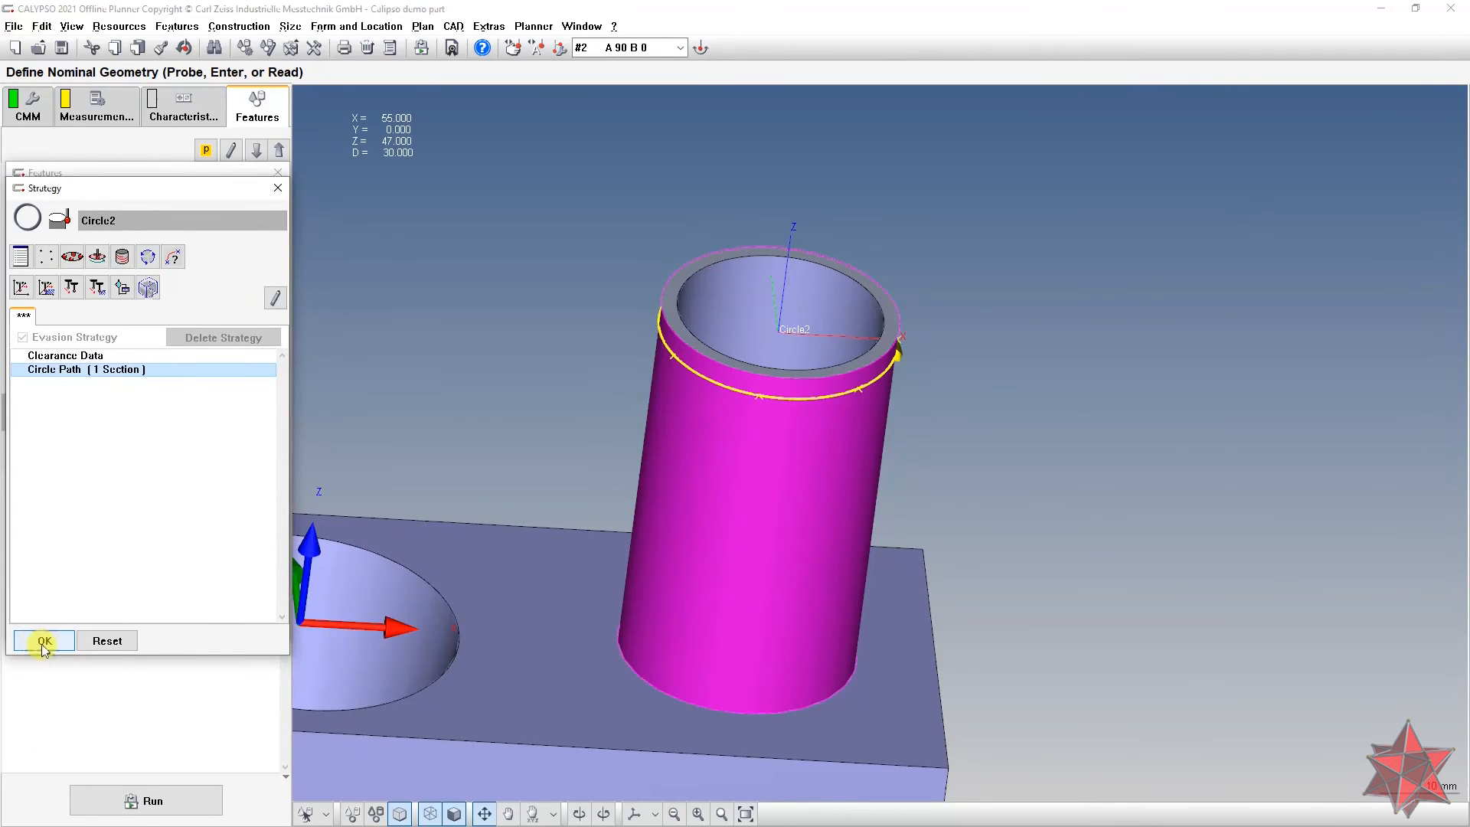
{"action": "left_click", "coordinate": [46, 640]}
{"action": "left_click", "coordinate": [46, 625]}
Step: Check Circle3's measurement strategy, then select Circle2 in the feature list
{"action": "double_click", "coordinate": [240, 628]}
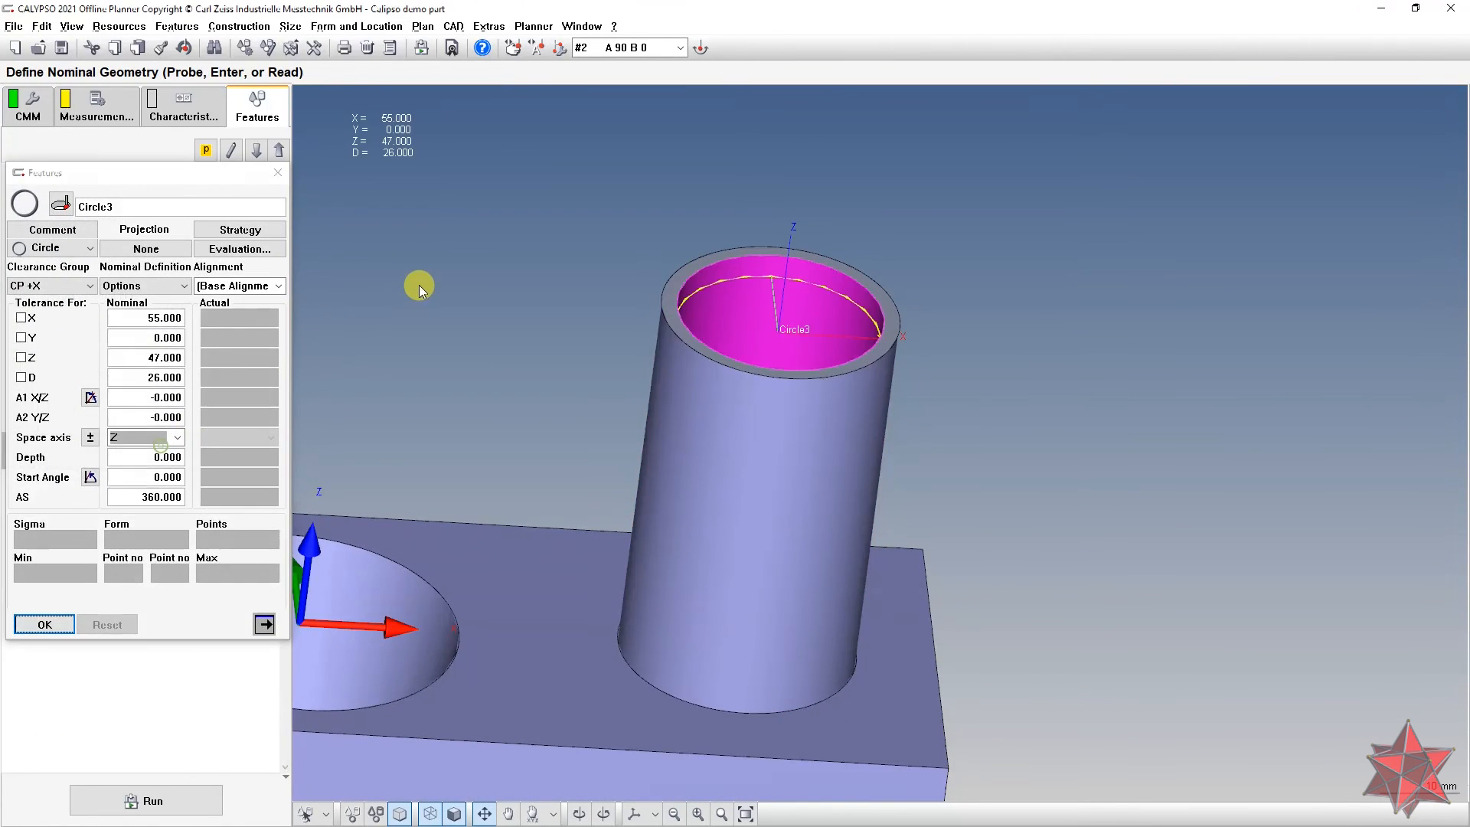
{"action": "left_click", "coordinate": [249, 230]}
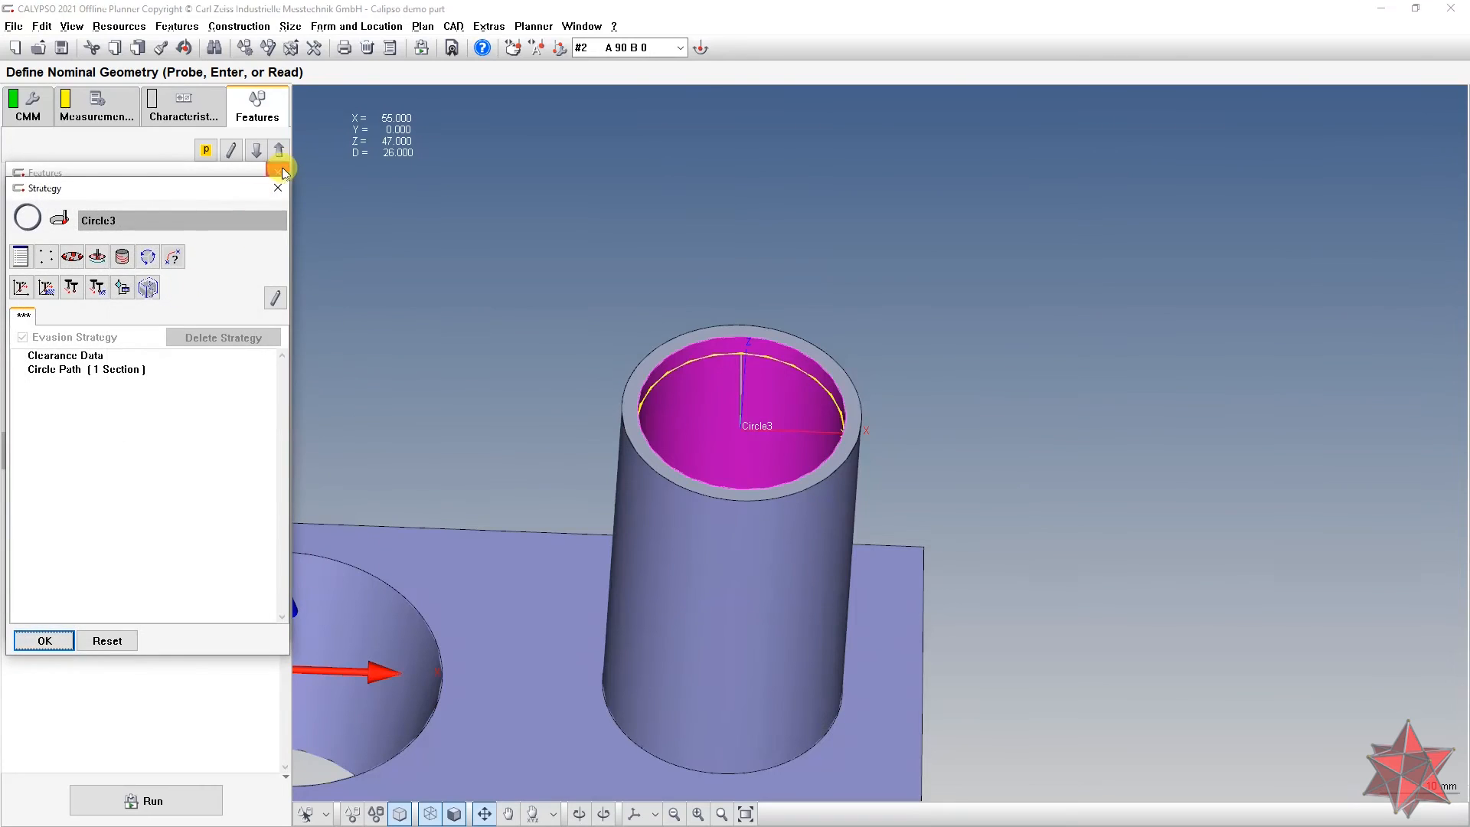
{"action": "left_click", "coordinate": [278, 174]}
{"action": "left_click", "coordinate": [144, 406]}
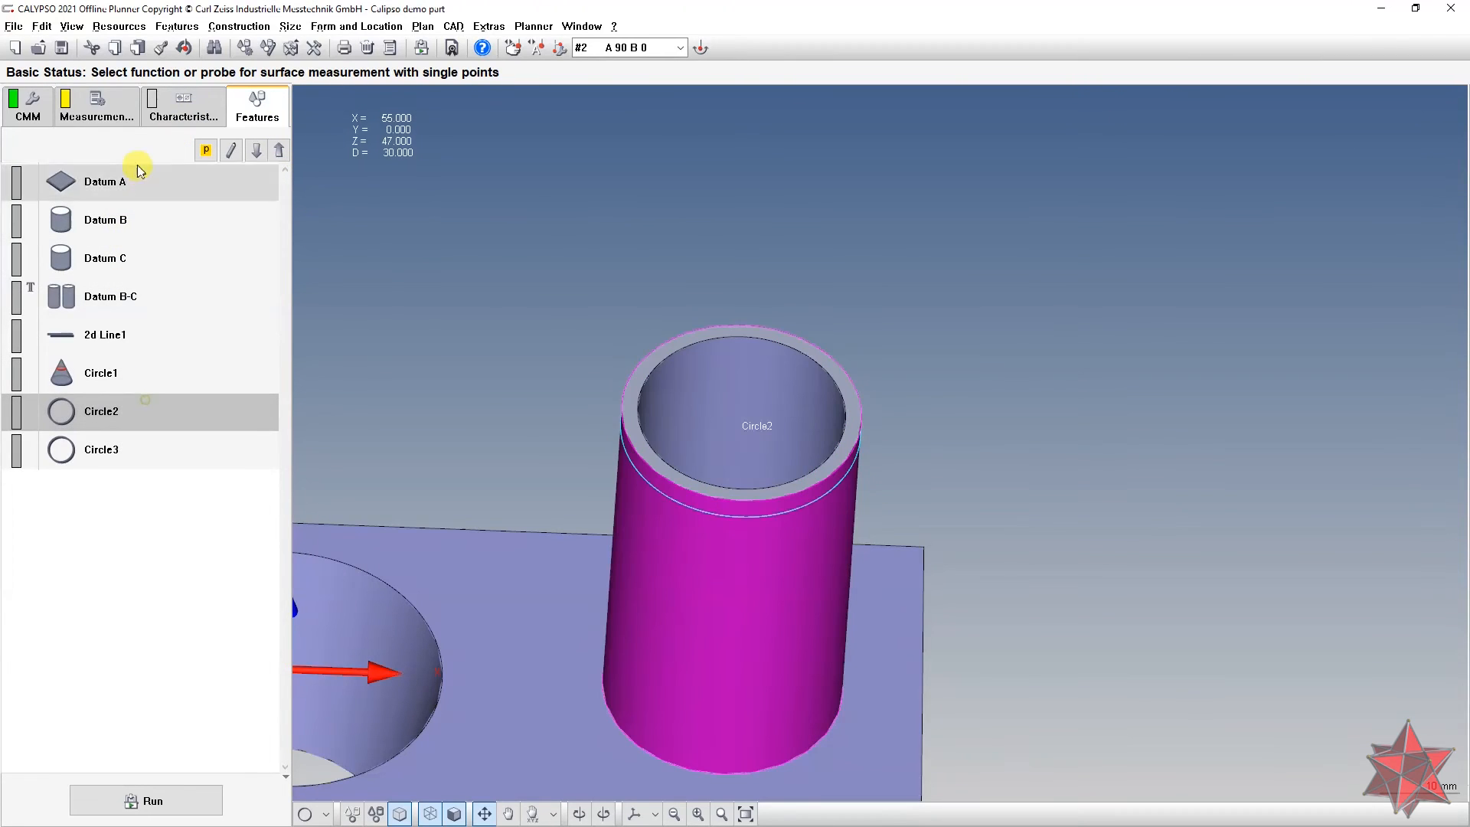
Step: Copy Circle2's measurement strategy, excluding evaluation settings, onto Circle3
{"action": "left_click", "coordinate": [162, 49]}
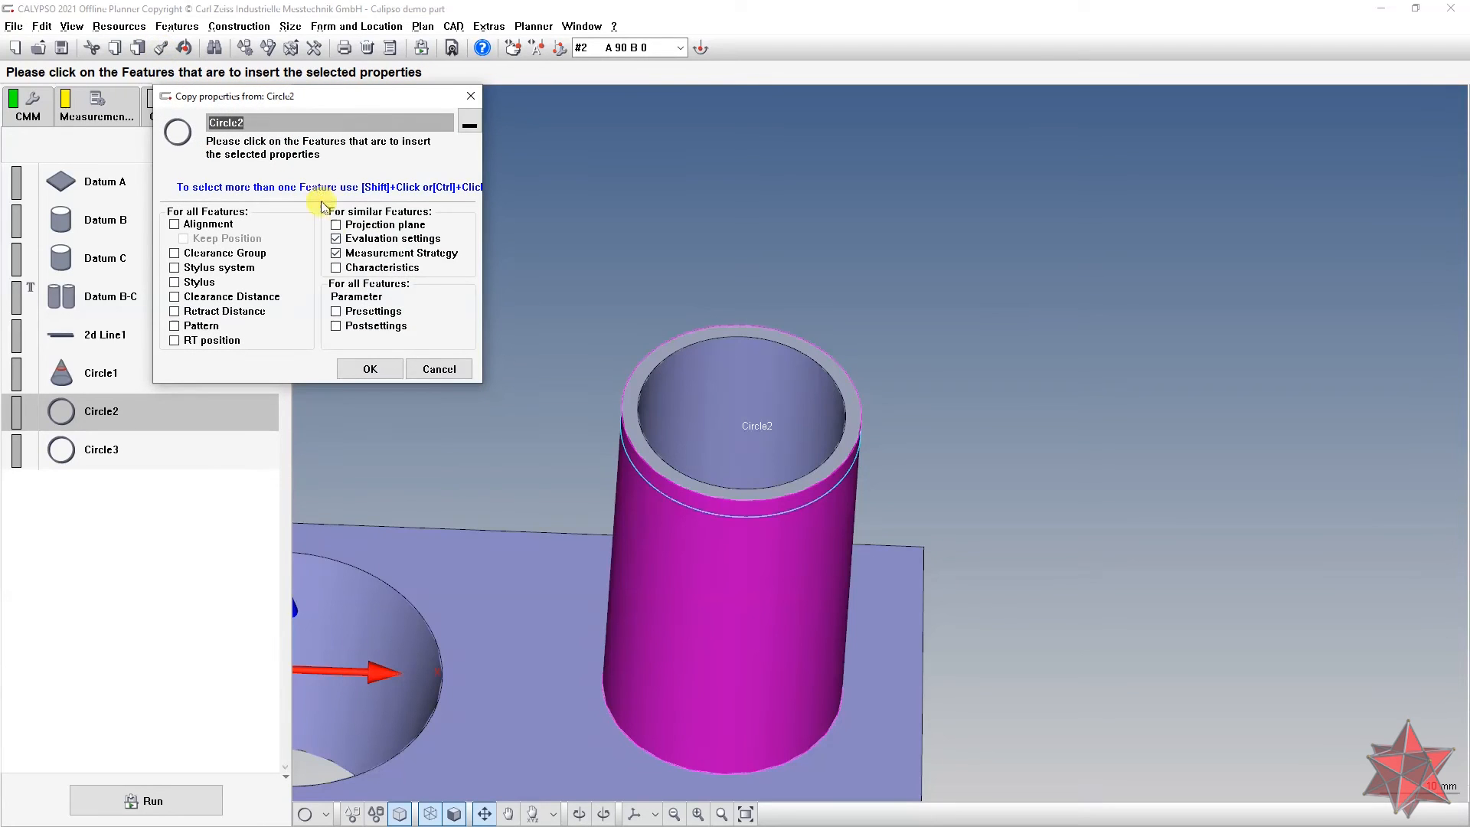
{"action": "left_click", "coordinate": [365, 241]}
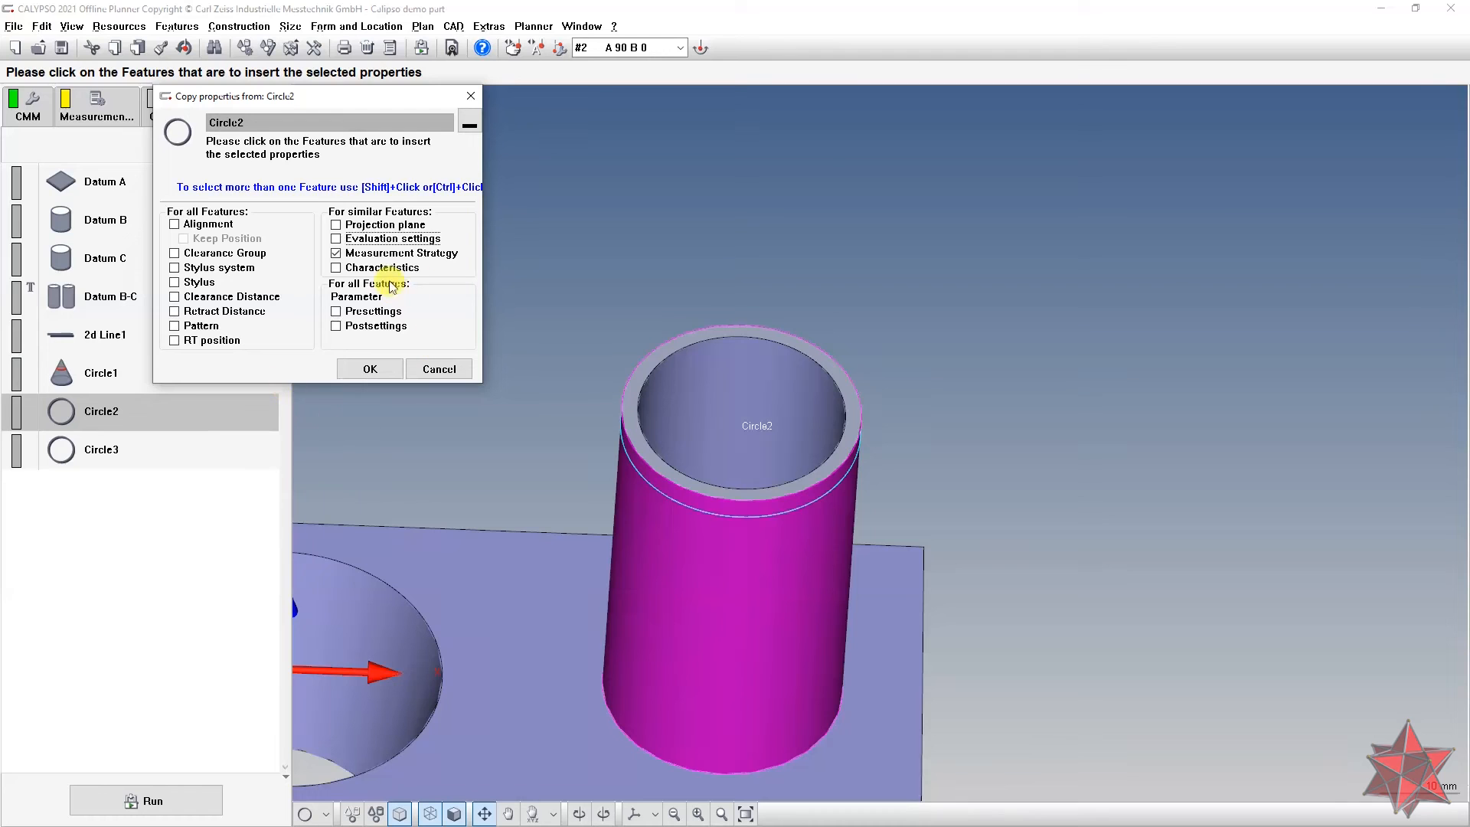
{"action": "left_click", "coordinate": [147, 449]}
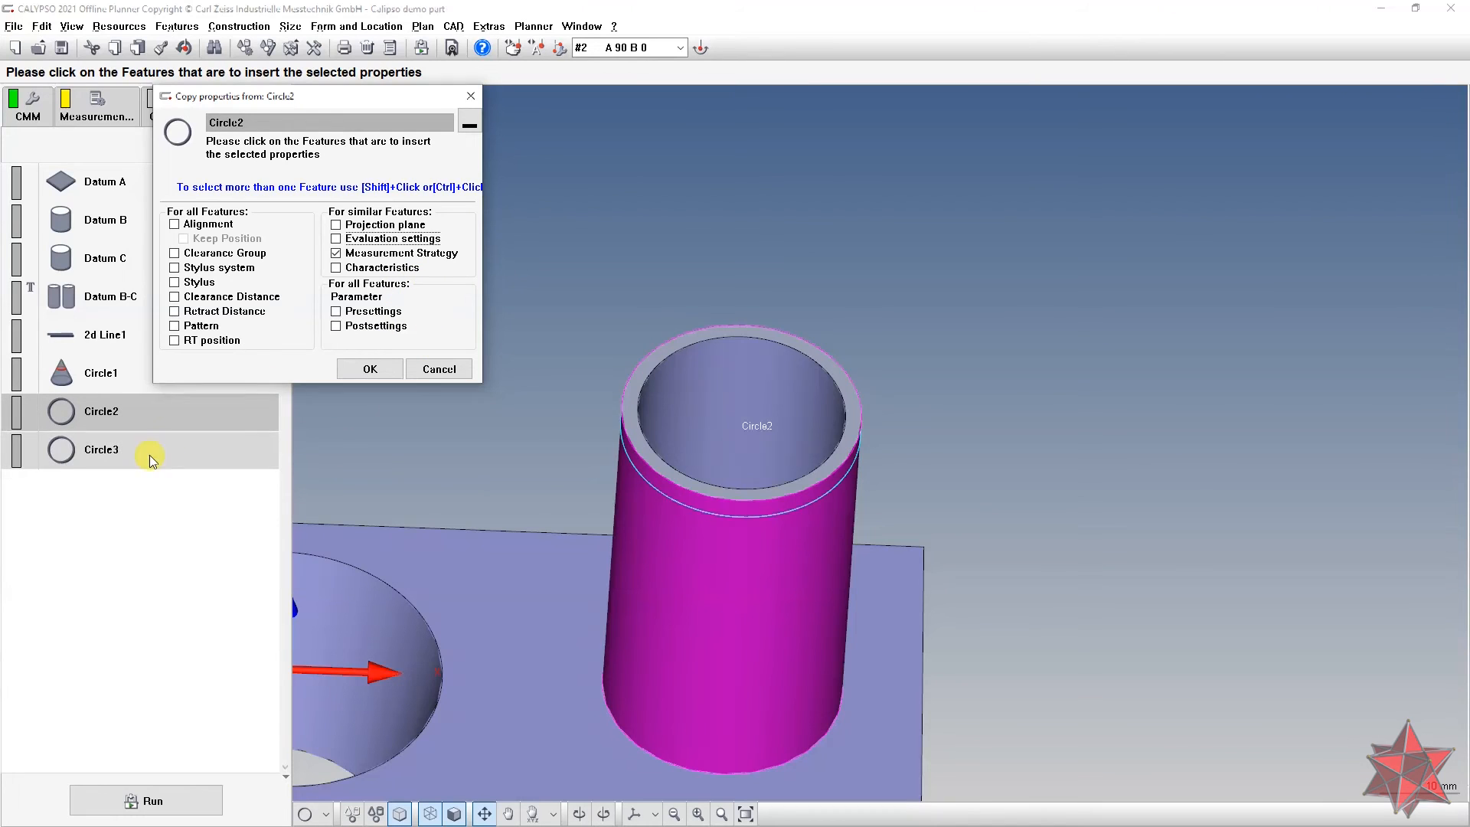
{"action": "left_click", "coordinate": [370, 369]}
Step: Review Circle3's and Circle2's definitions to verify the copied strategy
{"action": "double_click", "coordinate": [204, 449]}
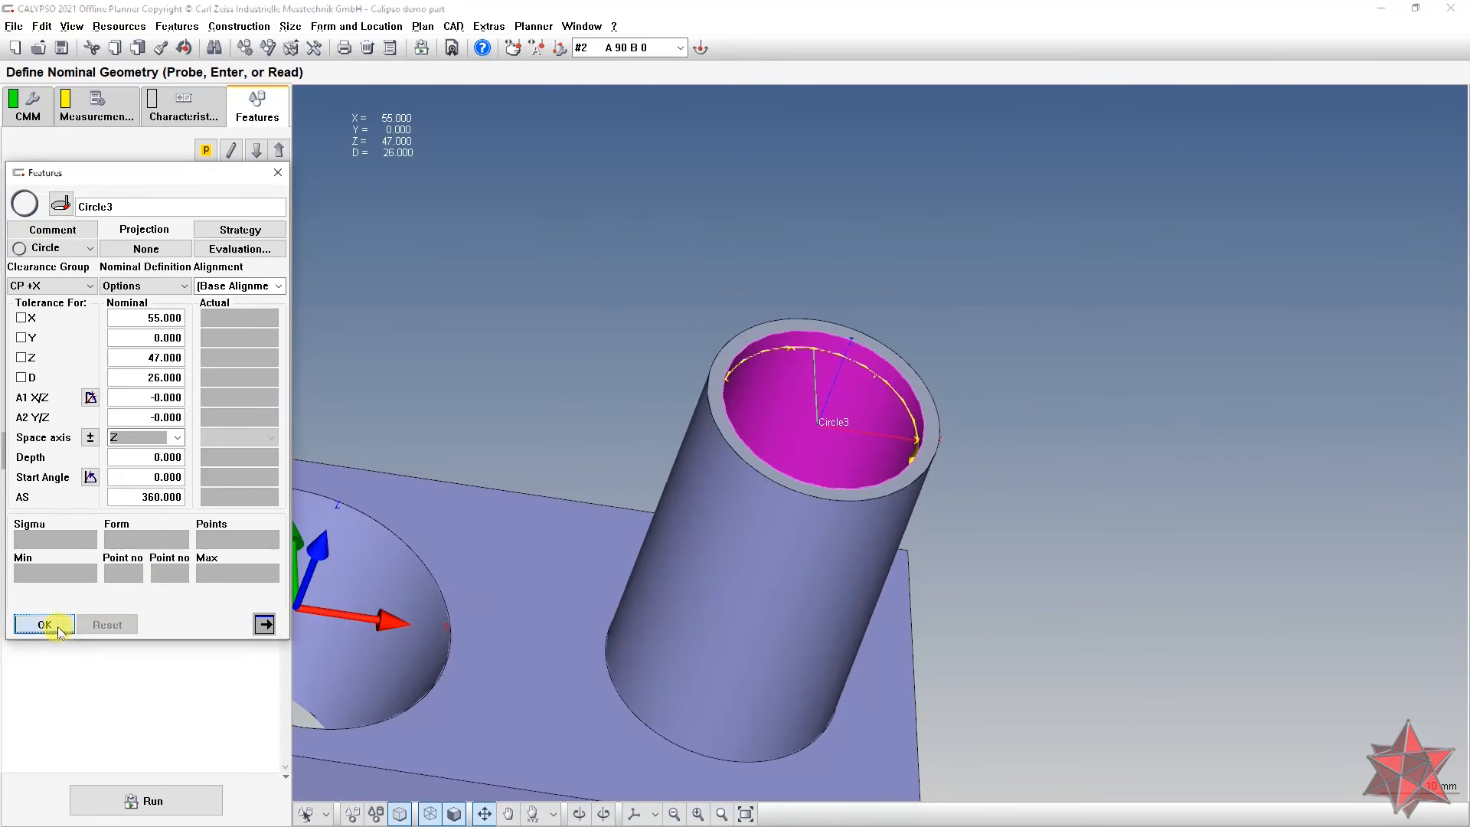
{"action": "left_click", "coordinate": [59, 628]}
{"action": "left_click", "coordinate": [241, 399]}
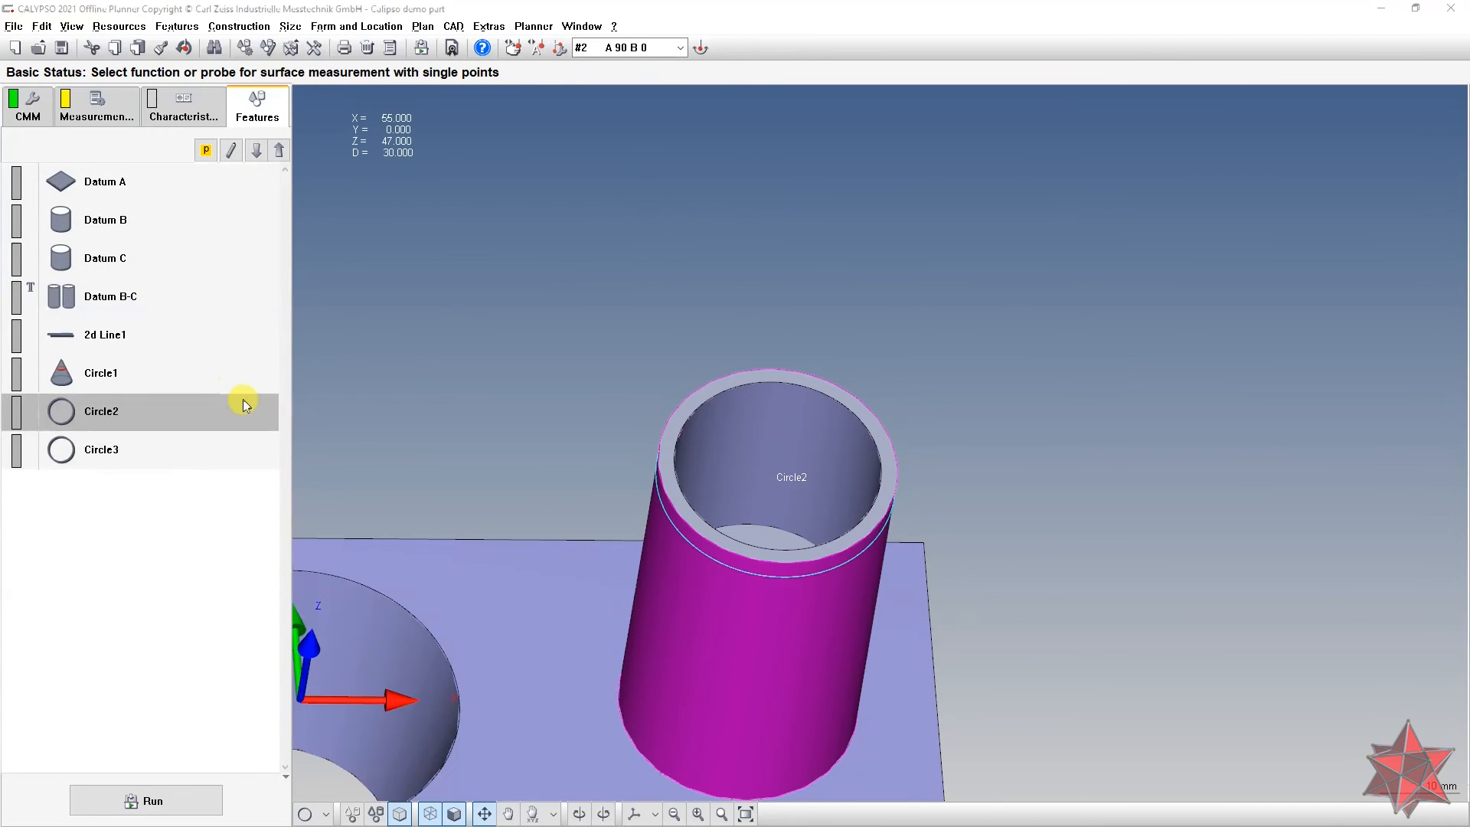
{"action": "double_click", "coordinate": [242, 399]}
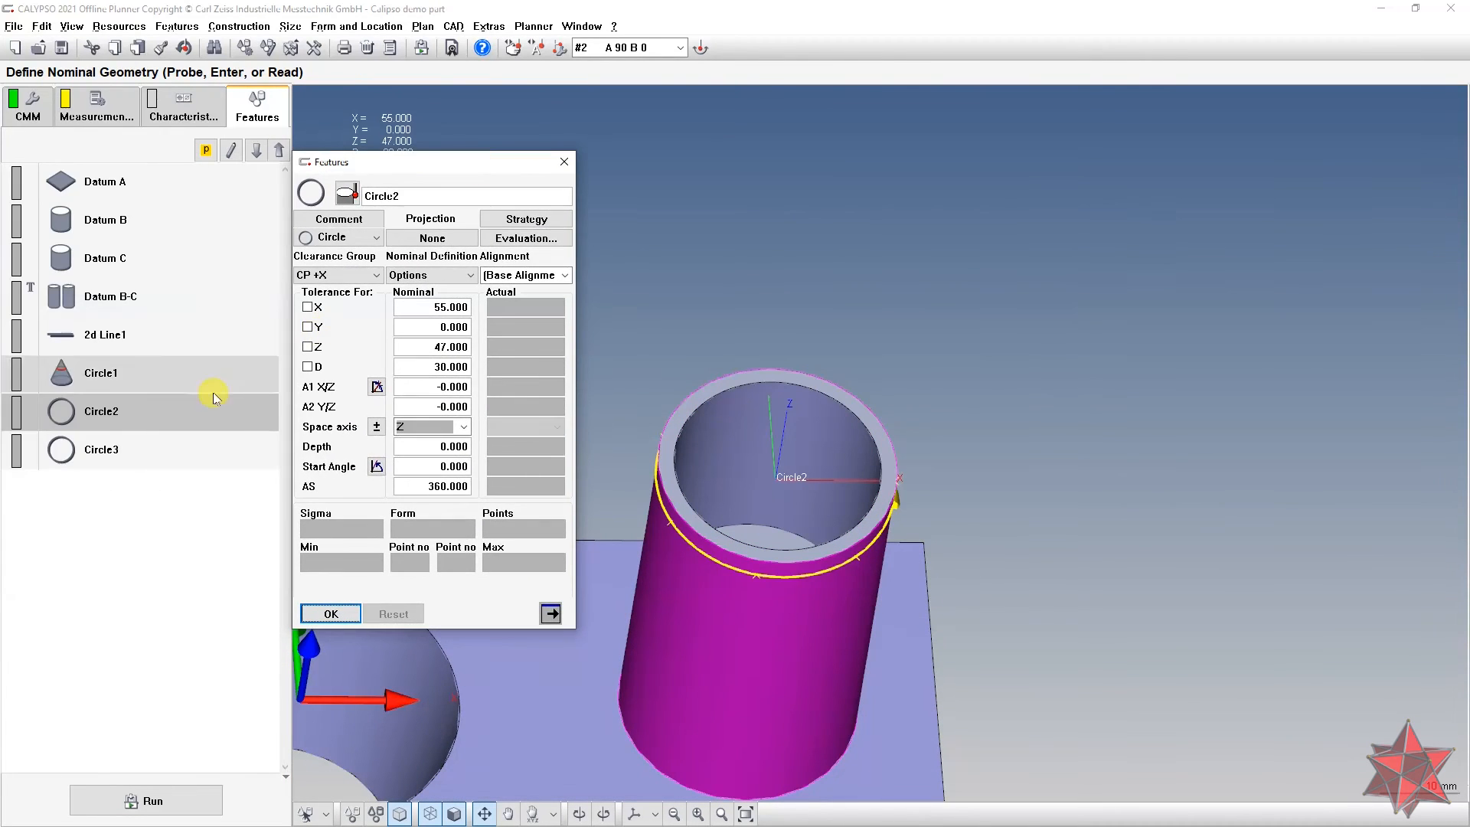
{"action": "left_click", "coordinate": [141, 457]}
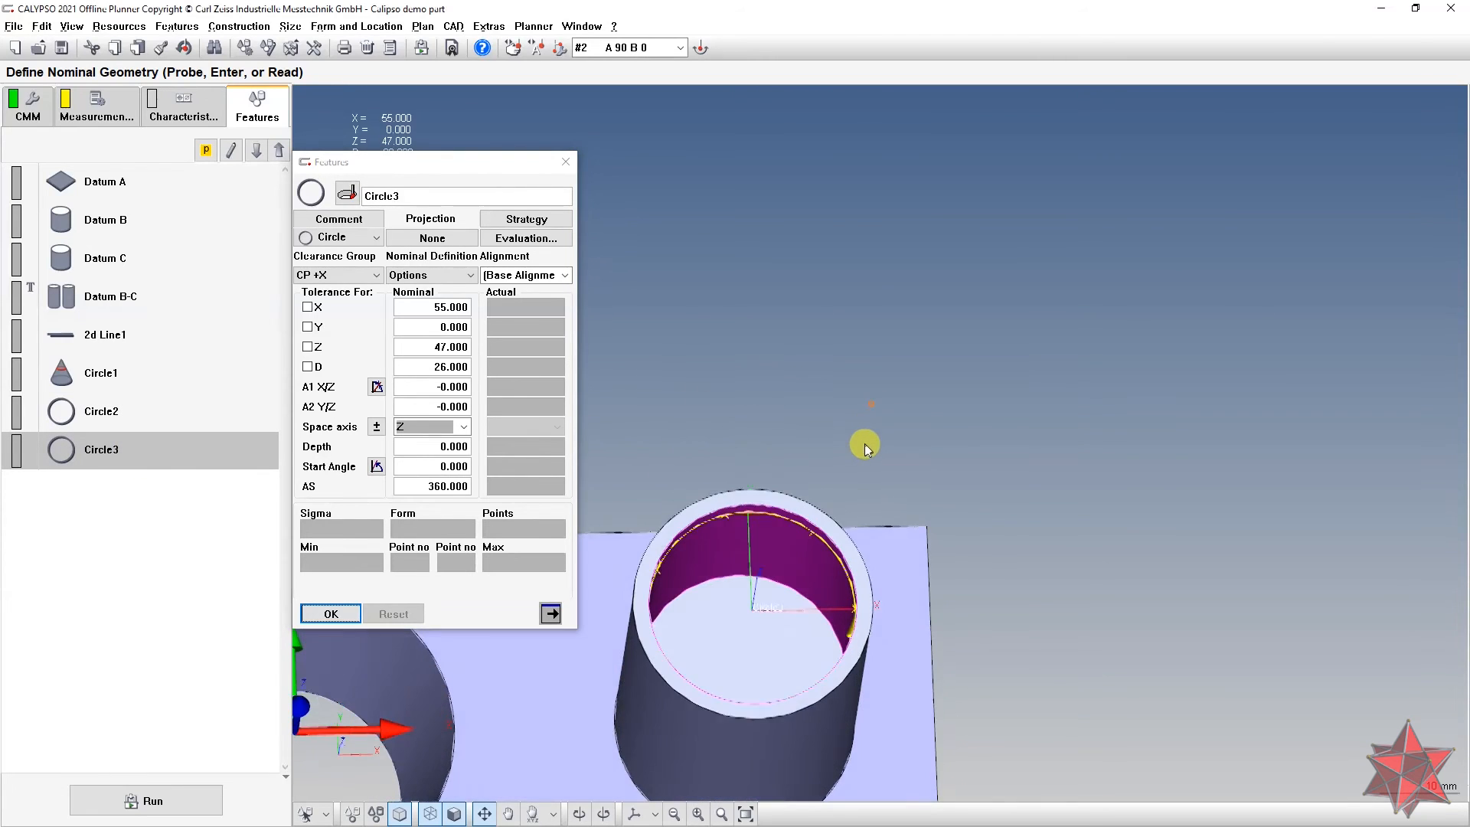
{"action": "left_click", "coordinate": [332, 614]}
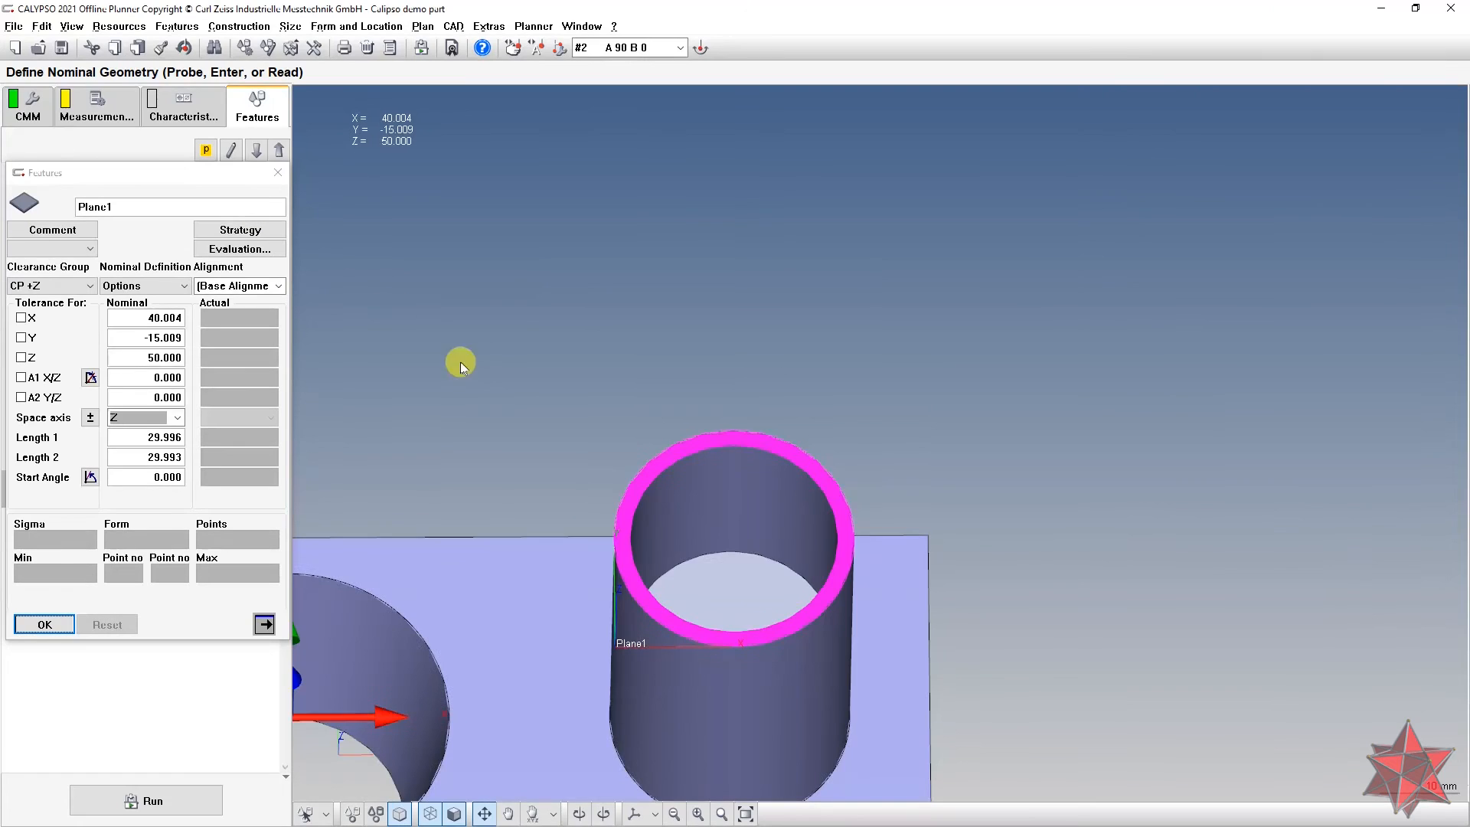
Step: Add a Circle Path to Plane1's measuring strategy and open its settings
{"action": "left_click_drag", "start_coordinate": [705, 375], "coordinate": [774, 349]}
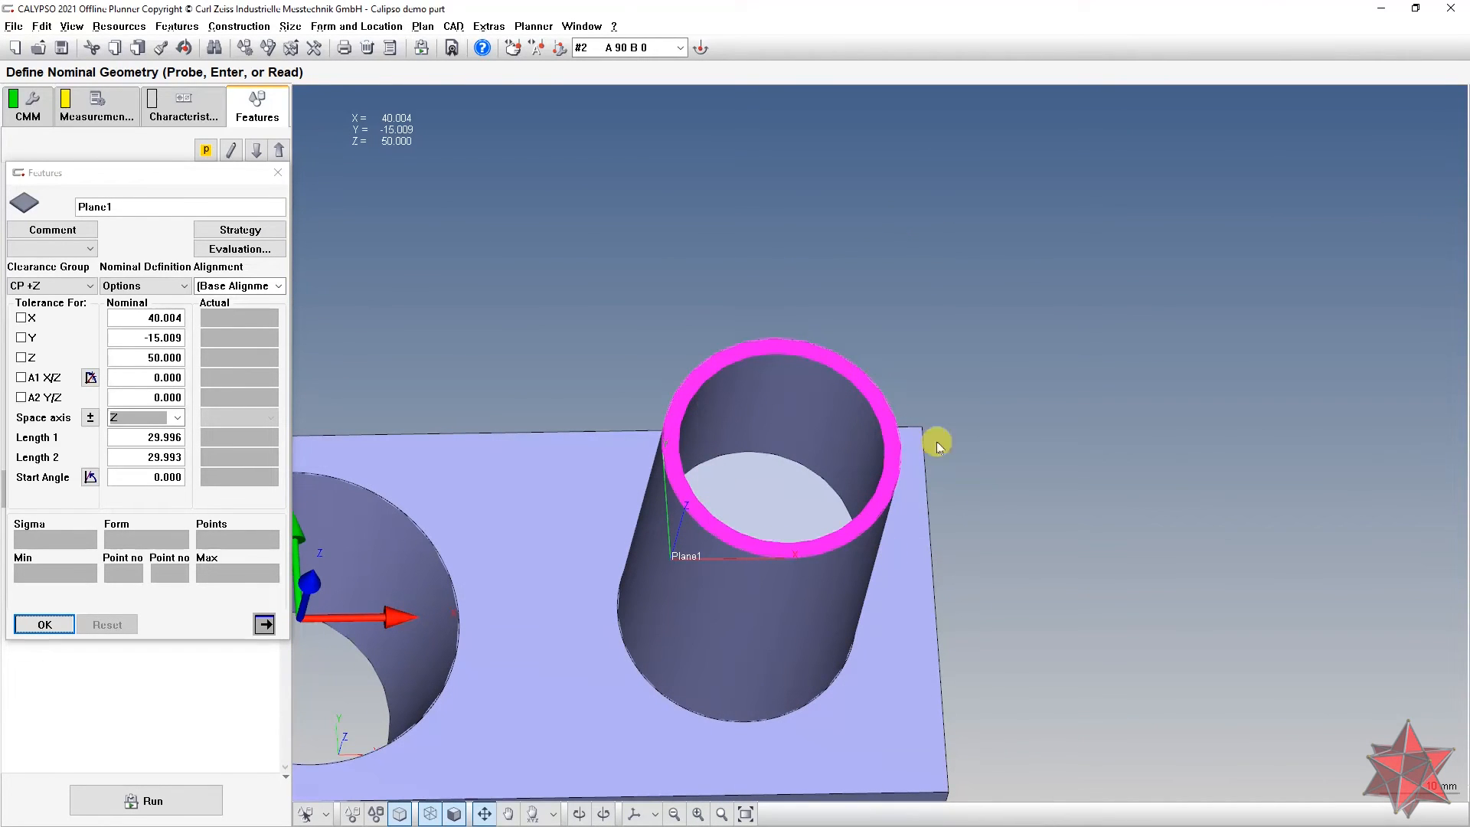
{"action": "left_click", "coordinate": [240, 229]}
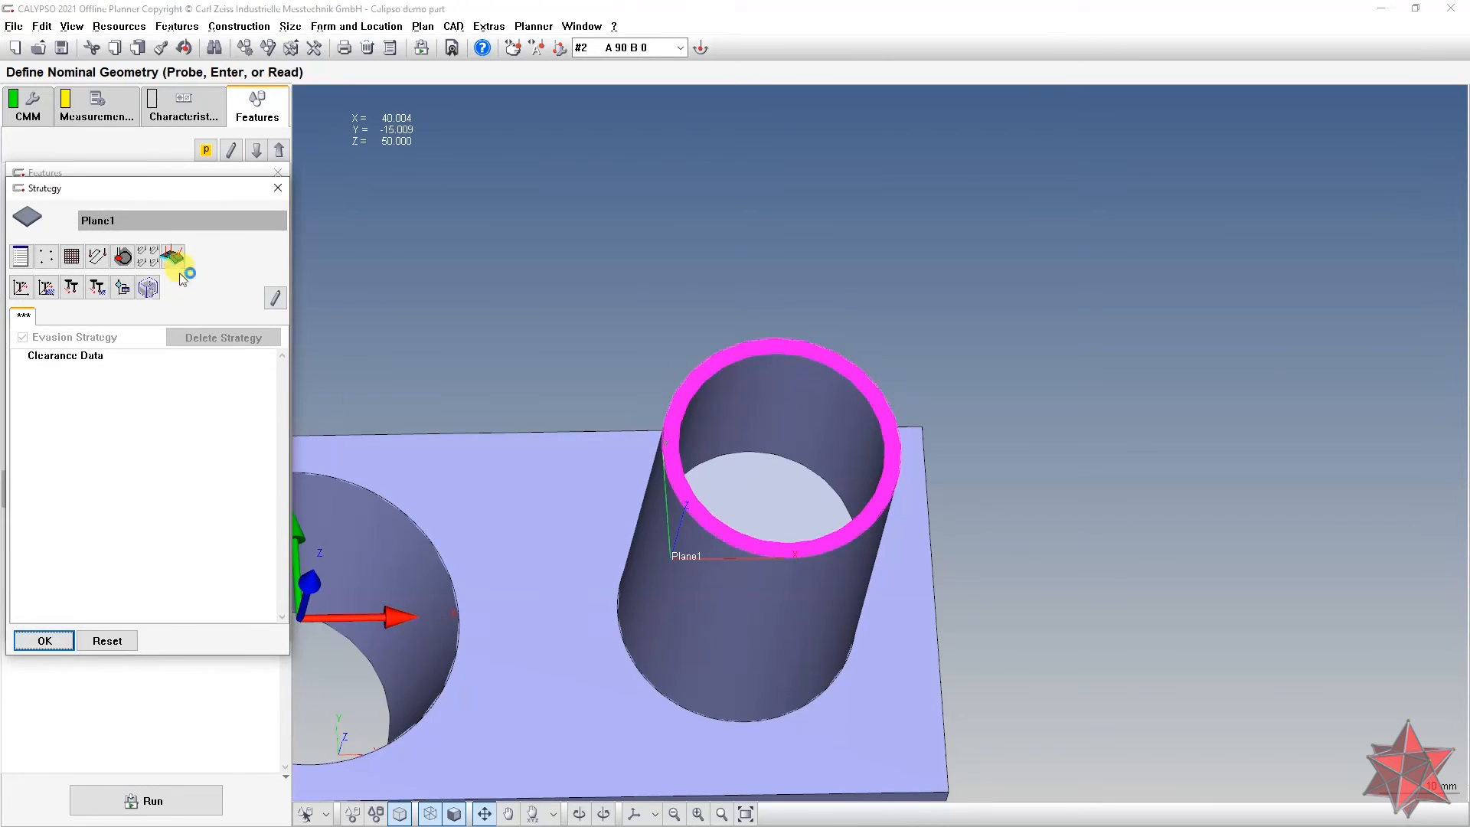
{"action": "left_click", "coordinate": [124, 257]}
{"action": "left_click_drag", "start_coordinate": [436, 414], "coordinate": [556, 317]}
{"action": "double_click", "coordinate": [113, 370]}
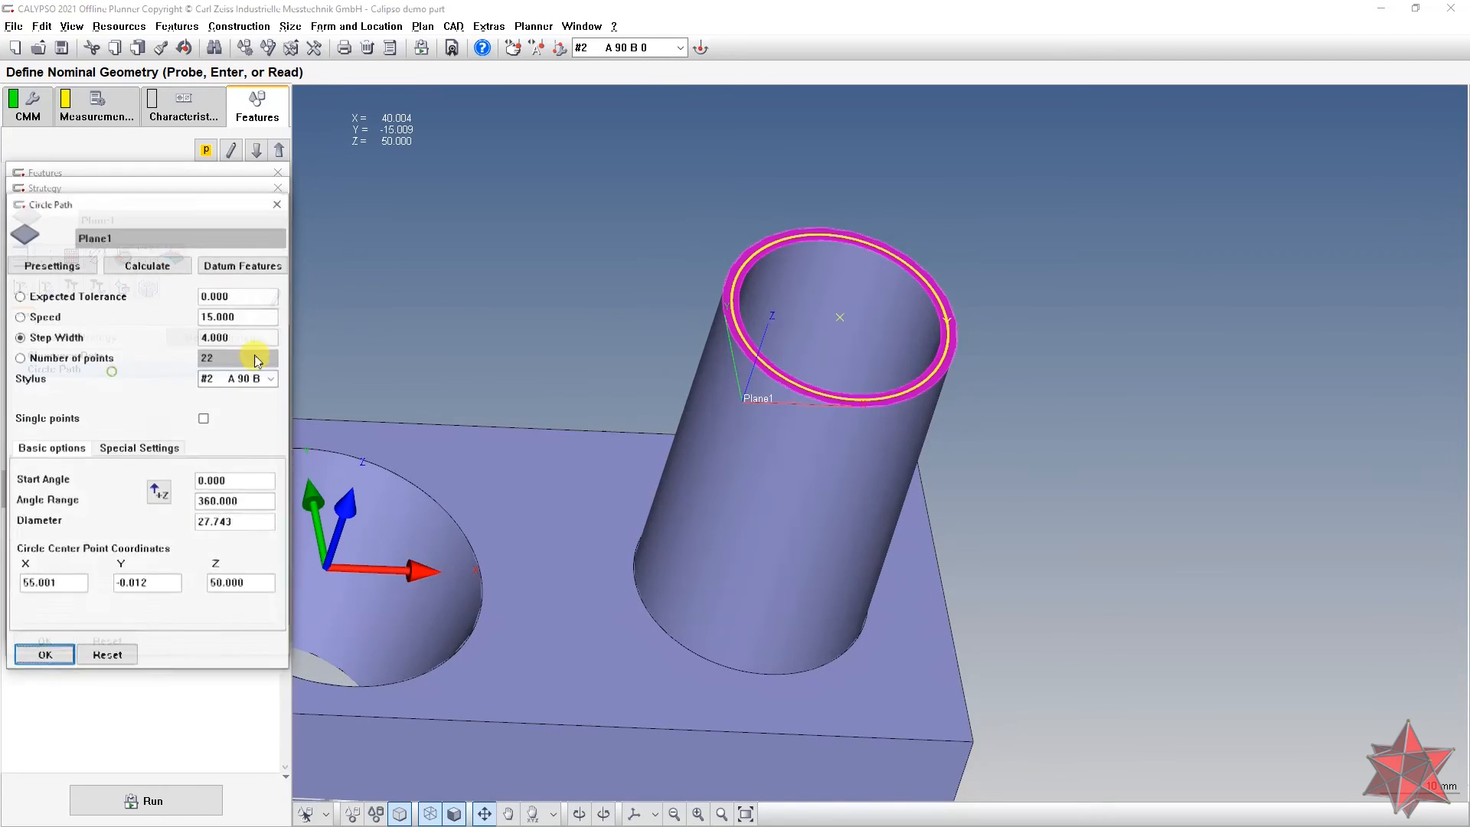
{"action": "left_click_drag", "start_coordinate": [625, 368], "coordinate": [623, 361]}
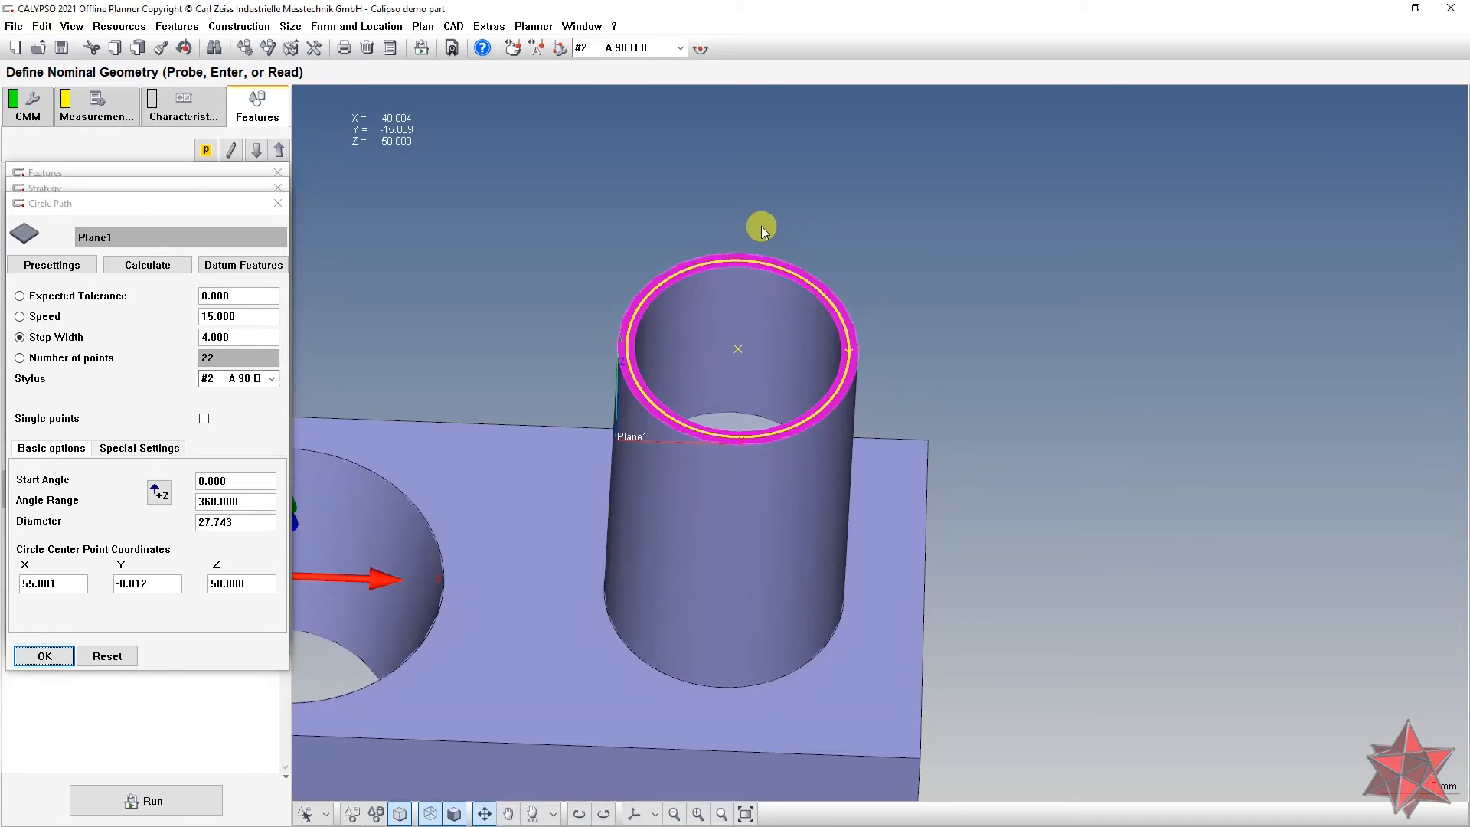
{"action": "double_click", "coordinate": [219, 316]}
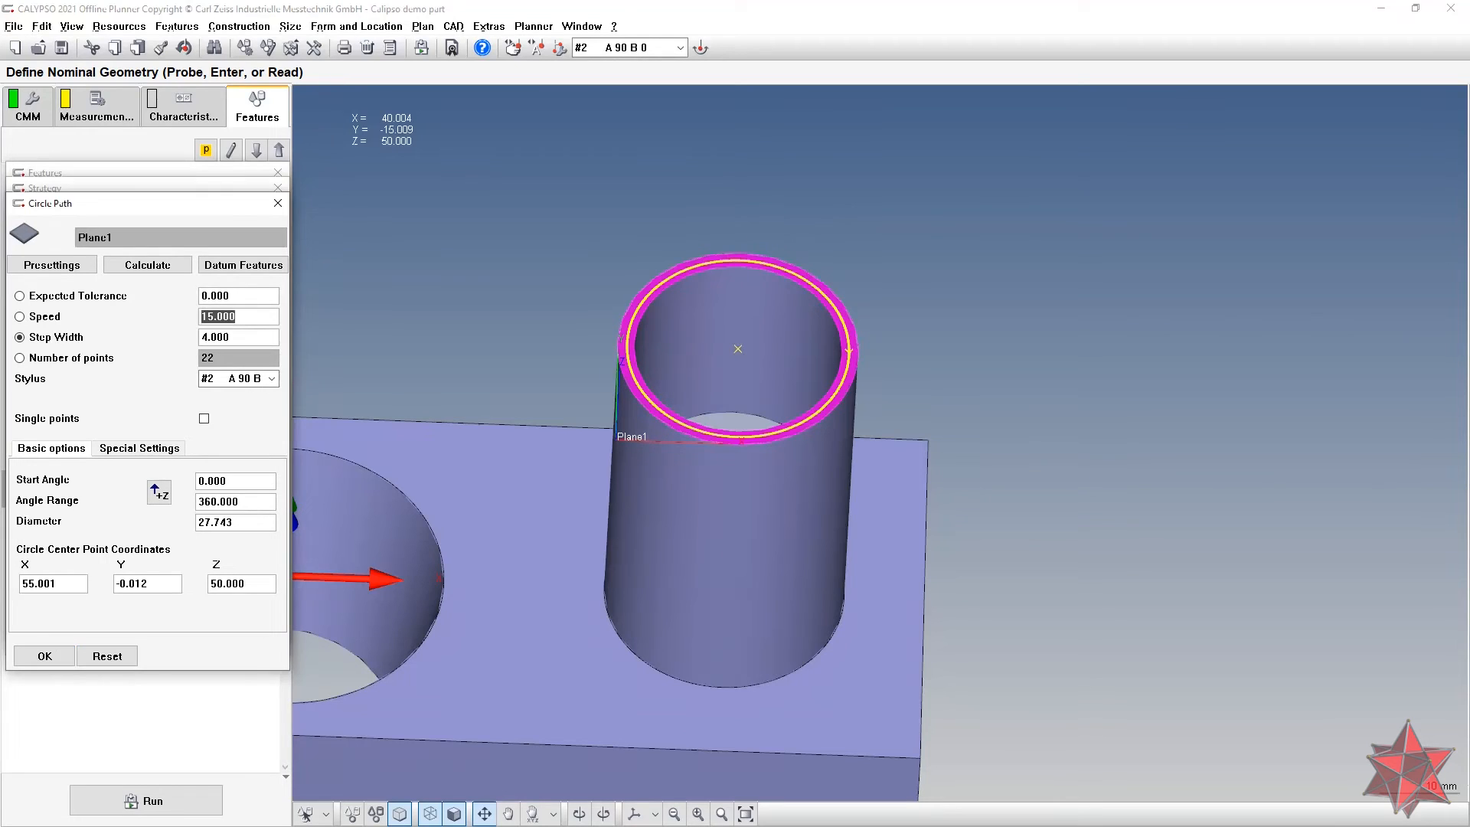
{"action": "left_click_drag", "start_coordinate": [185, 190], "coordinate": [283, 182]}
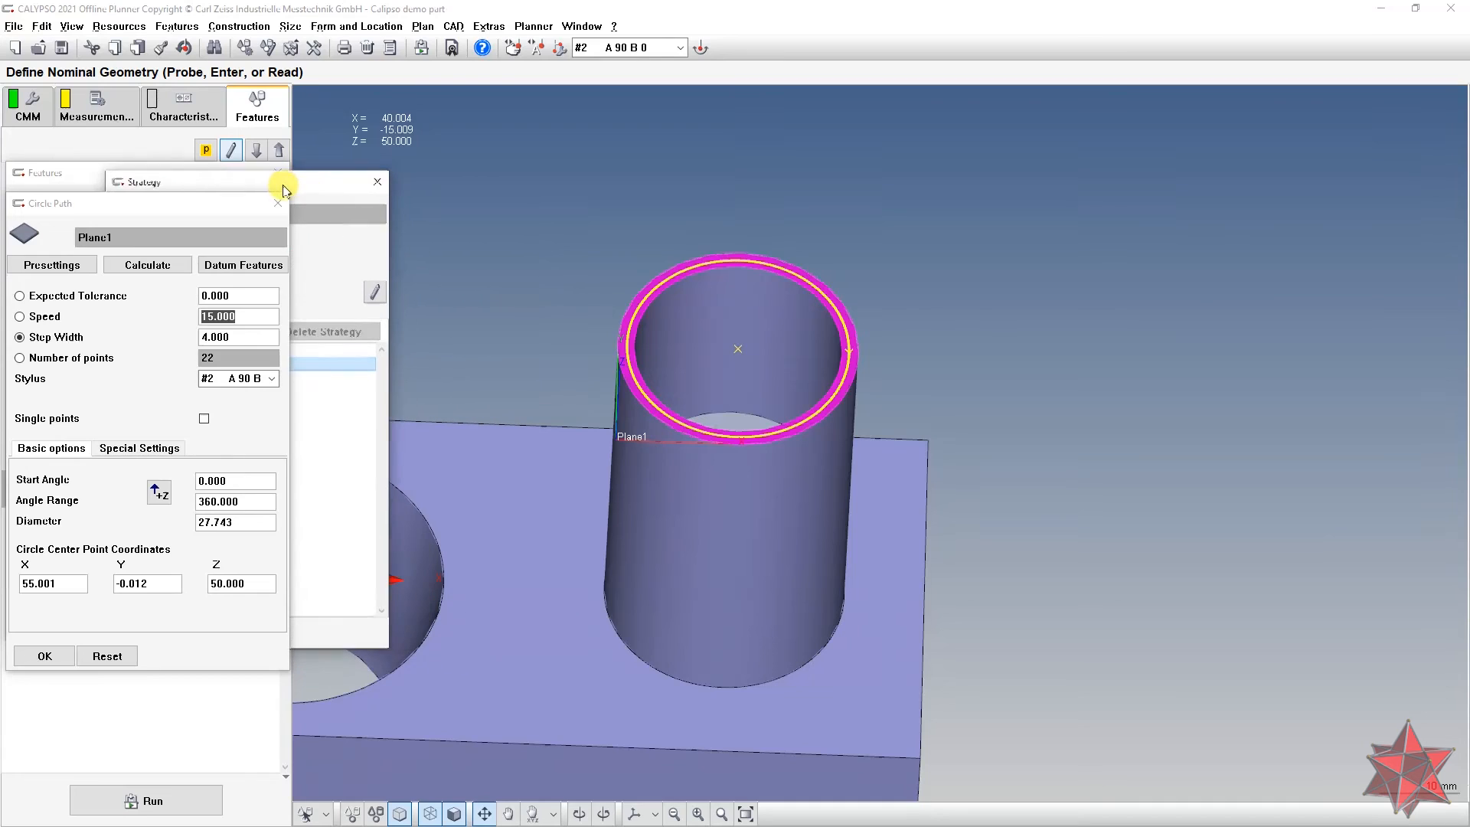
{"action": "left_click_drag", "start_coordinate": [366, 203], "coordinate": [643, 202]}
{"action": "left_click_drag", "start_coordinate": [295, 184], "coordinate": [494, 184]}
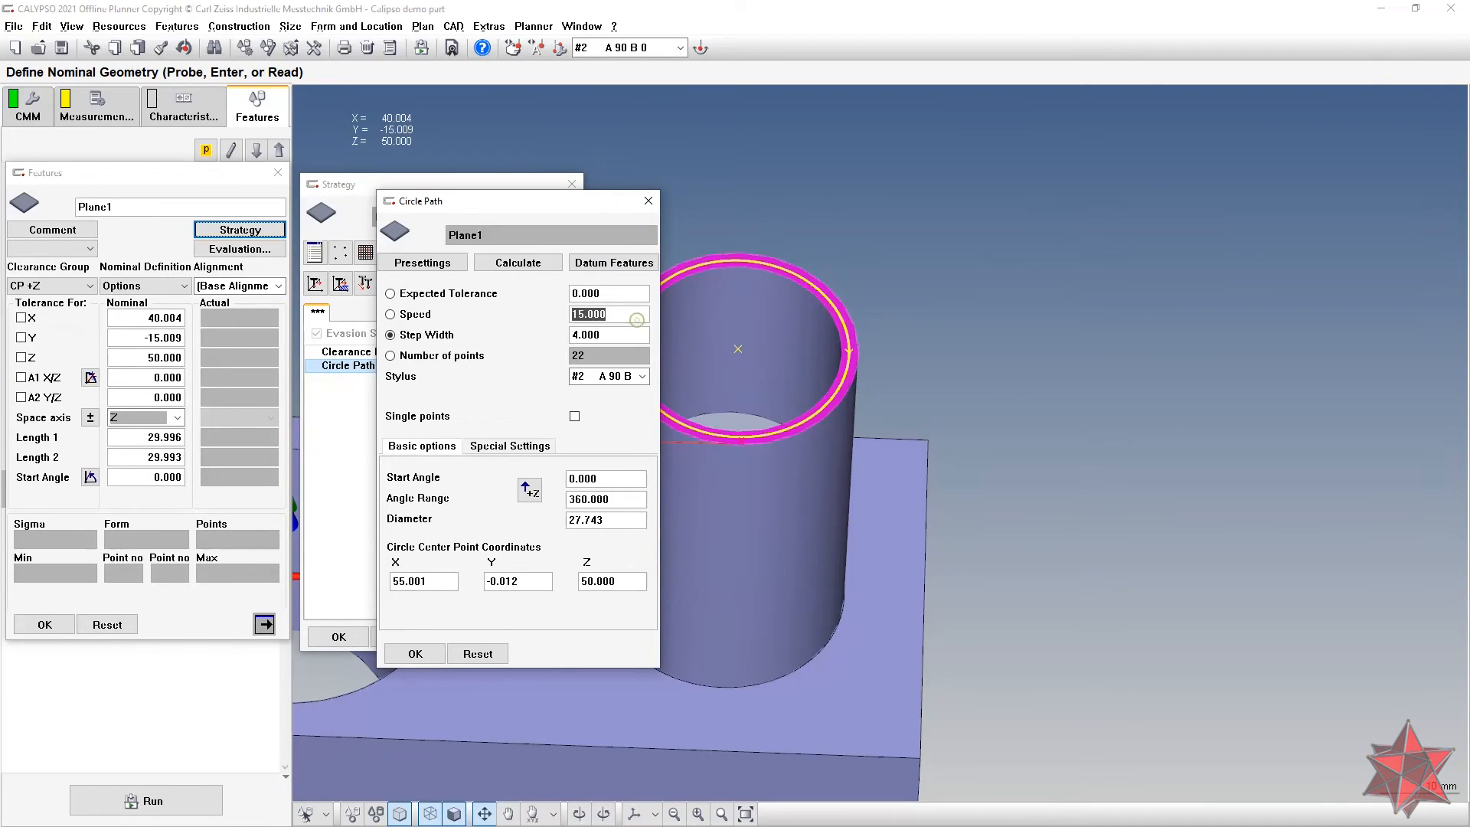
Step: Set the circle path to speed 5.000, step width 0.100 and angle range 380.000 (921 points)
{"action": "type", "text": "5"}
{"action": "left_click", "coordinate": [619, 342]}
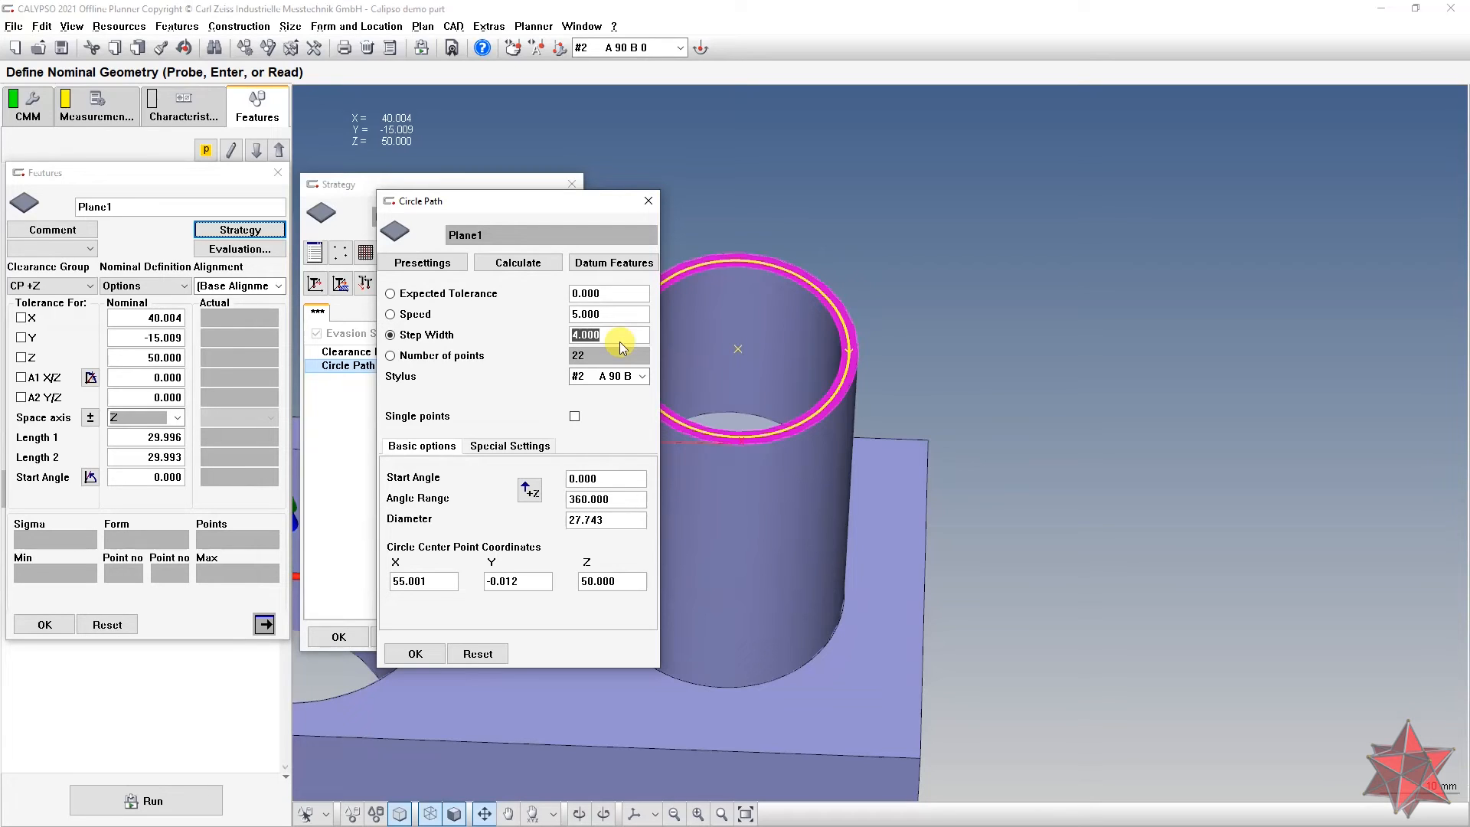
{"action": "type", "text": "0.1"}
{"action": "left_click", "coordinate": [617, 314]}
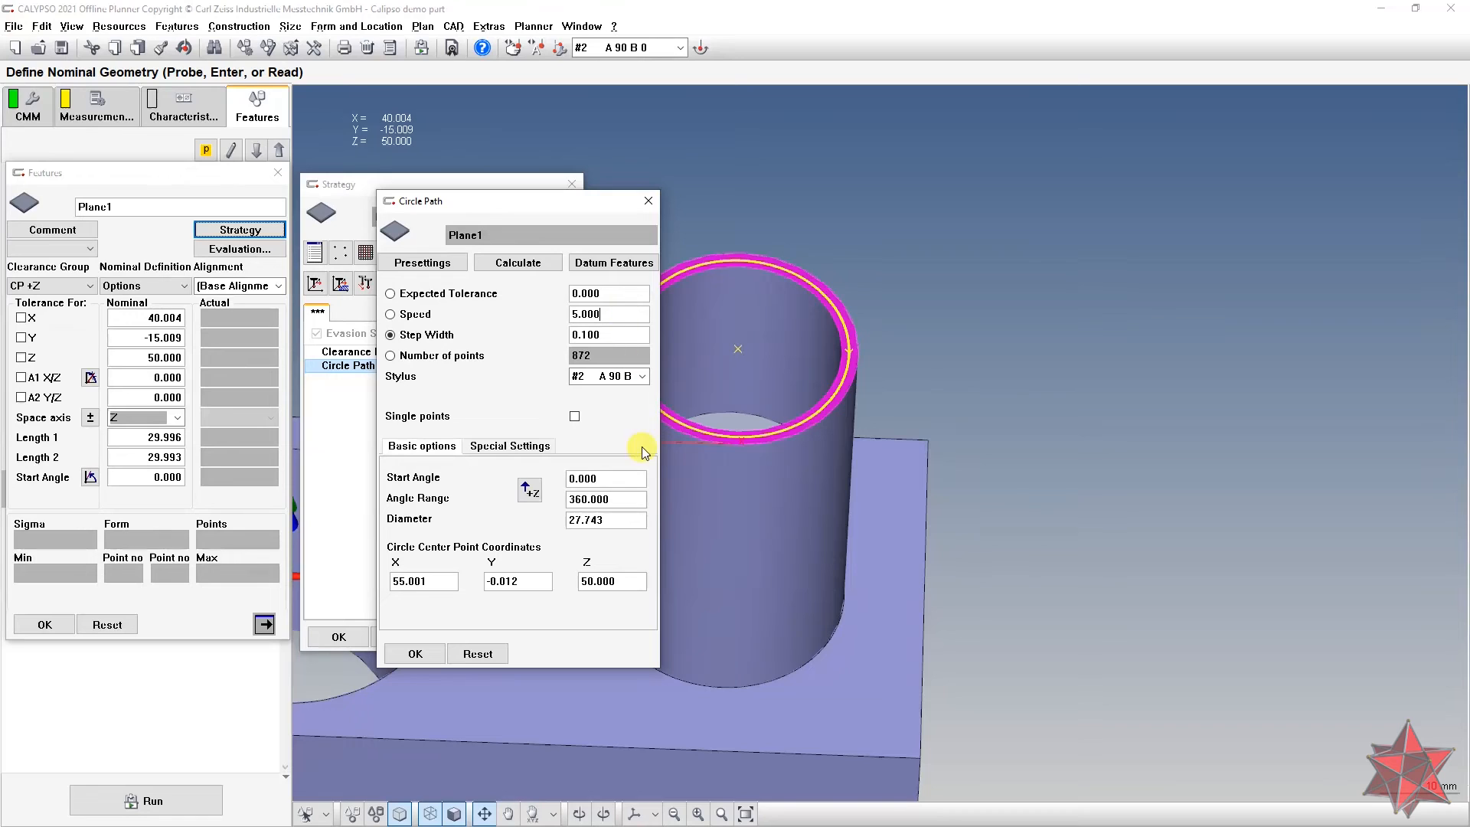
{"action": "left_click", "coordinate": [615, 499]}
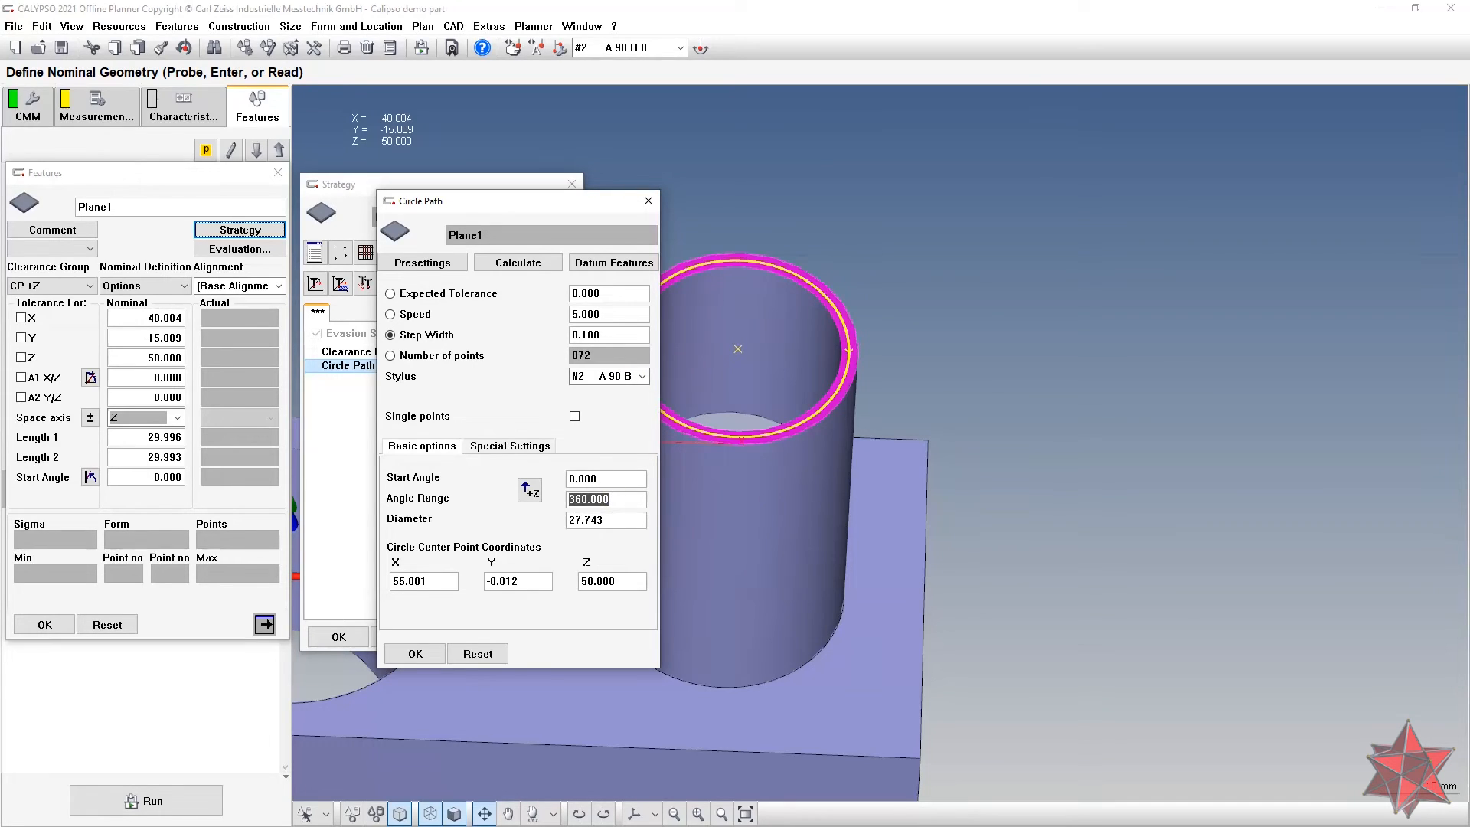
{"action": "type", "text": "380"}
{"action": "left_click", "coordinate": [609, 518]}
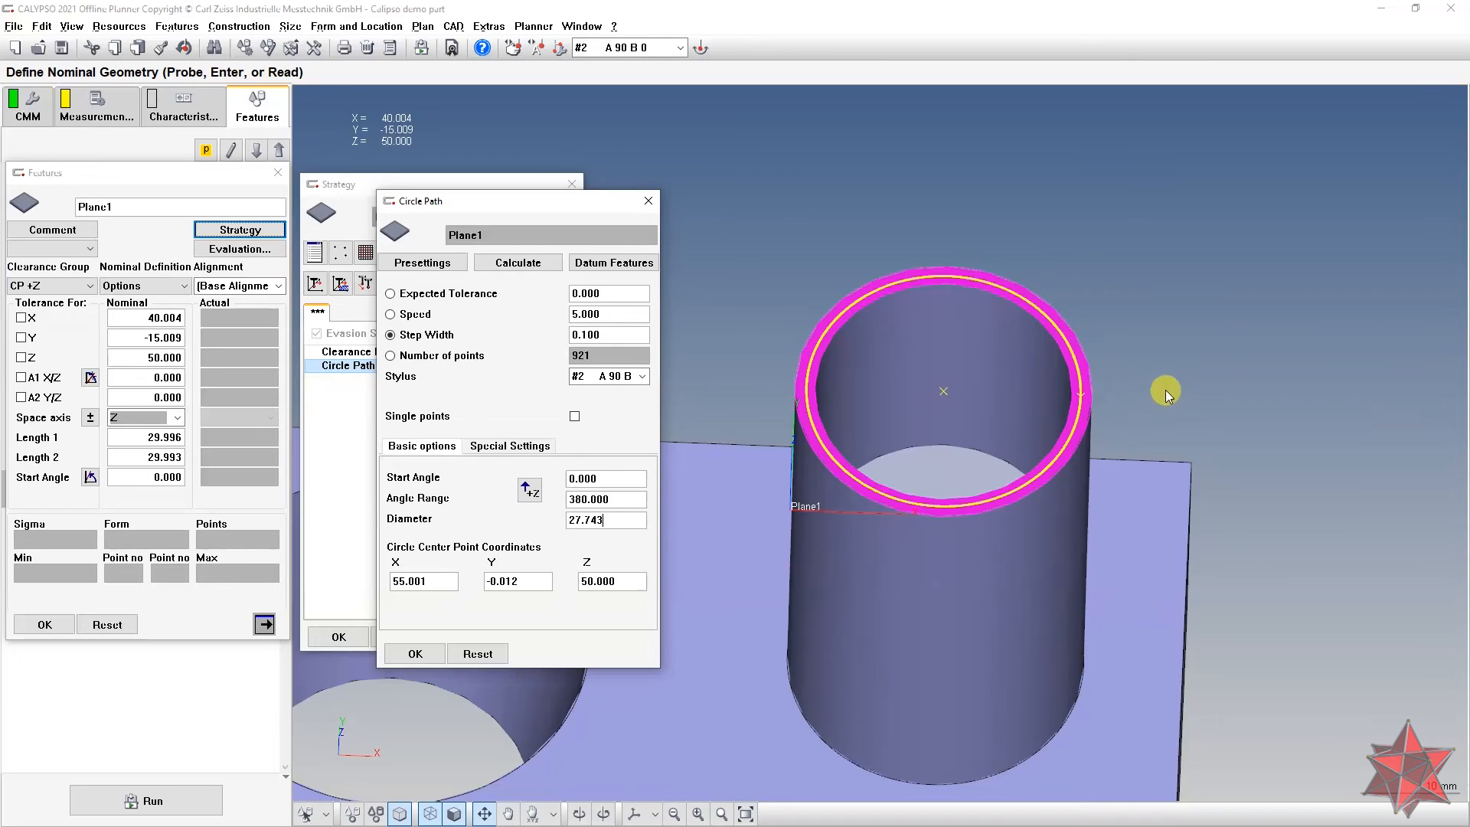
Step: Set the circle path diameter formula to (getActual("Circle2").diameter+getActual("Circle3").diameter)/2, giving 28.000
{"action": "middle_click_drag", "start_coordinate": [1164, 391], "coordinate": [1073, 422]}
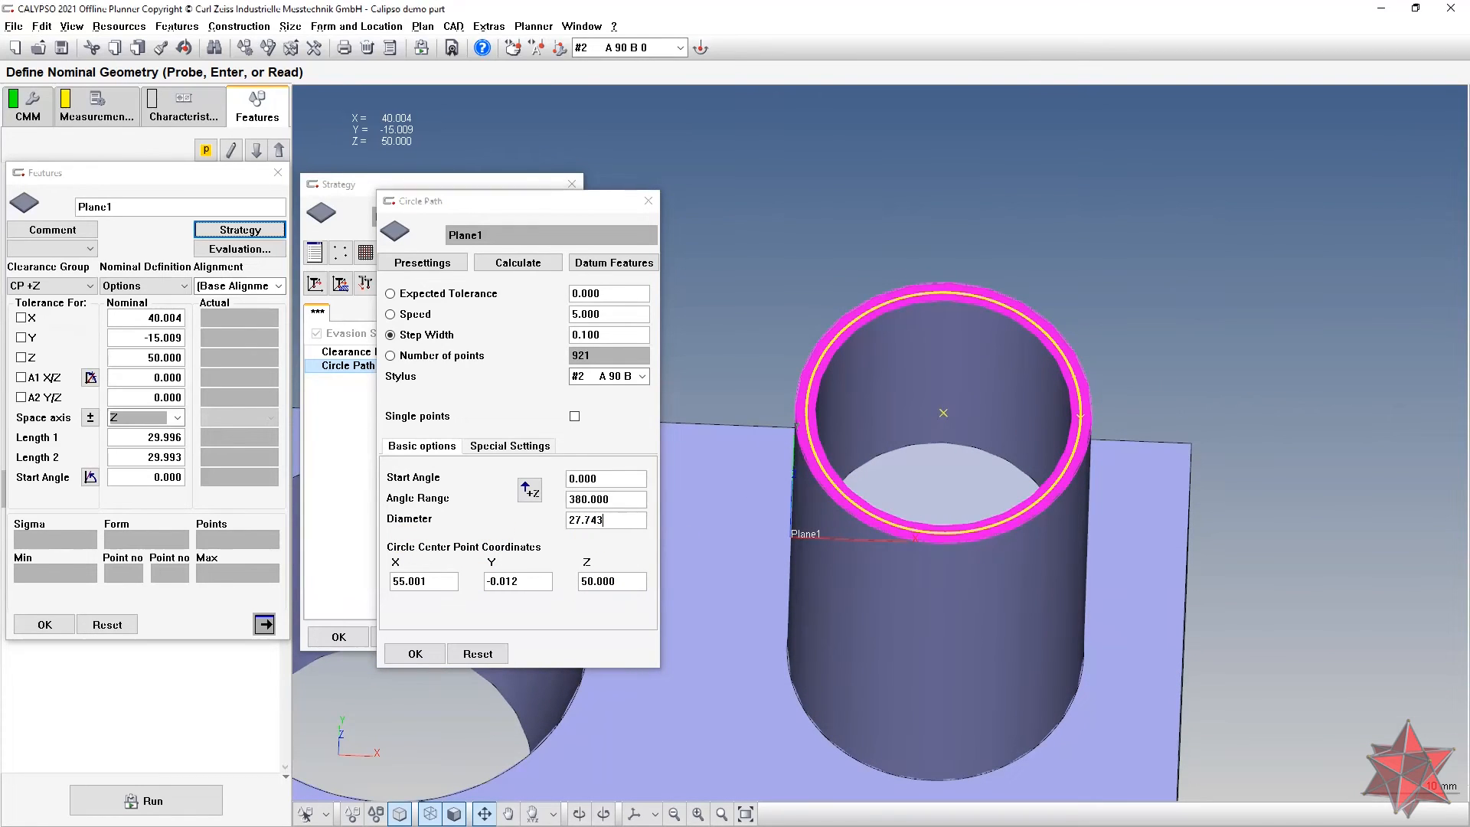
{"action": "right_click", "coordinate": [616, 521]}
{"action": "left_click", "coordinate": [633, 529]}
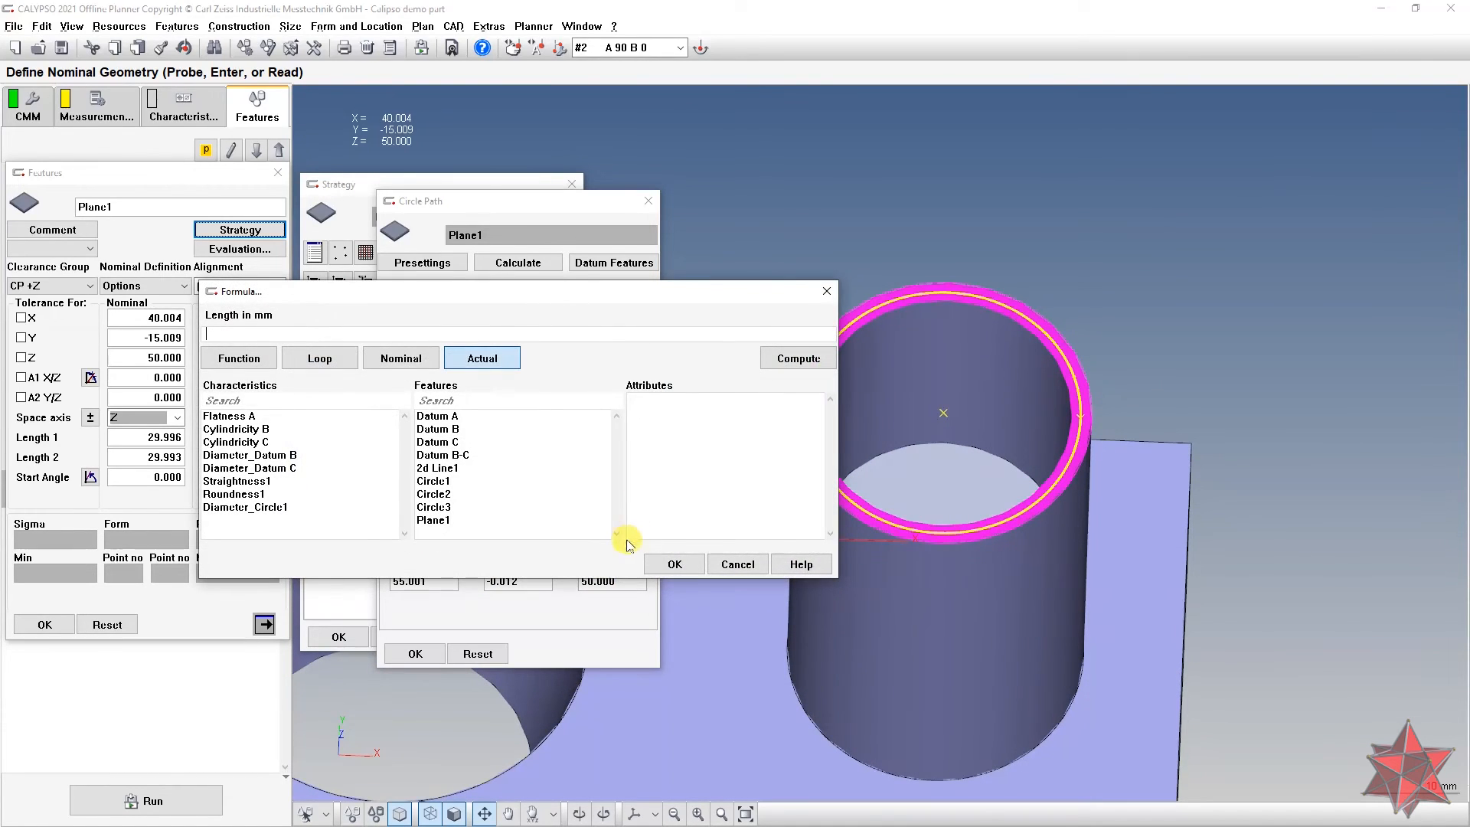
{"action": "left_click", "coordinate": [460, 497]}
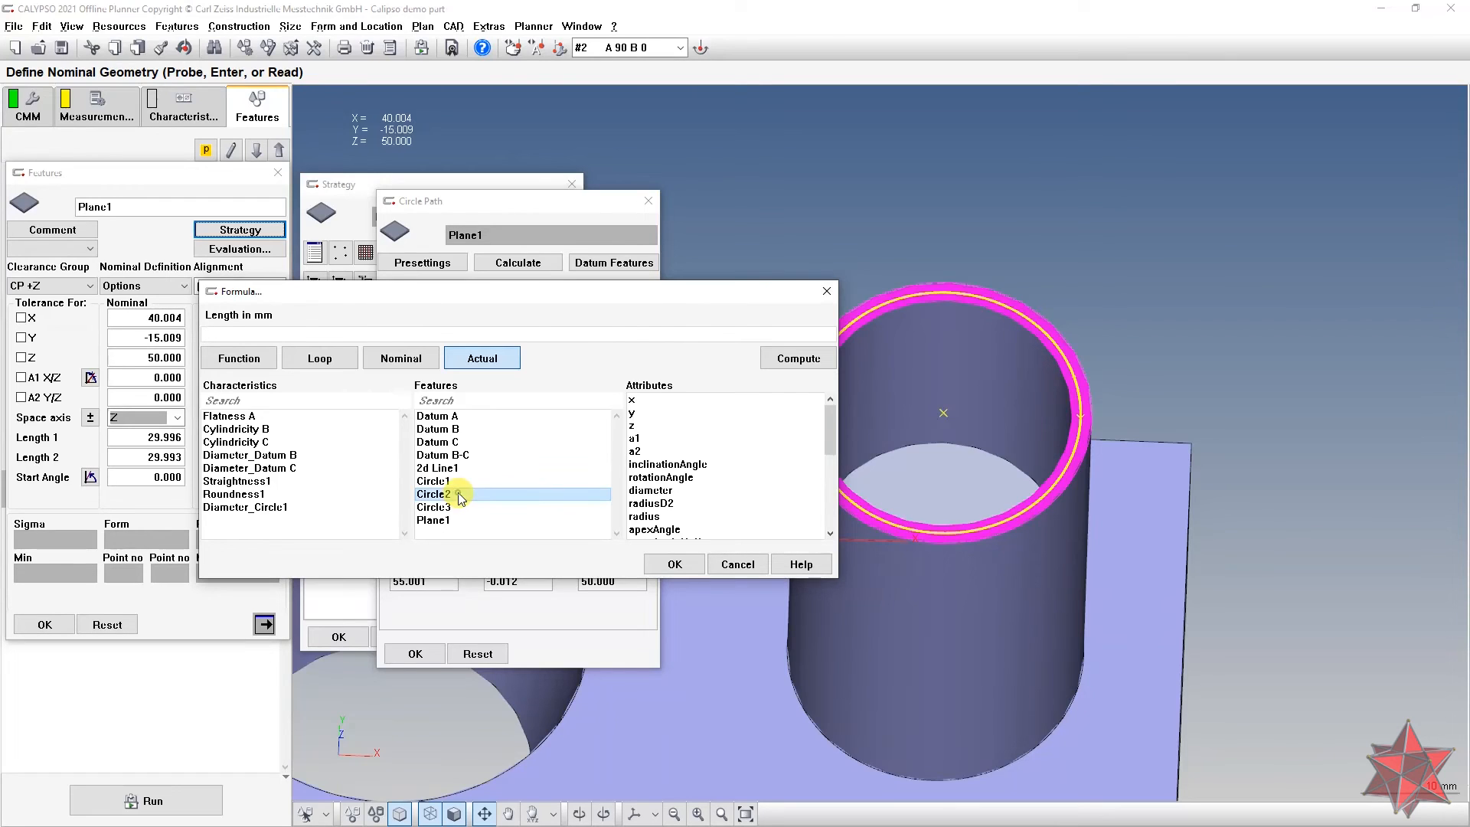
{"action": "left_click", "coordinate": [655, 491]}
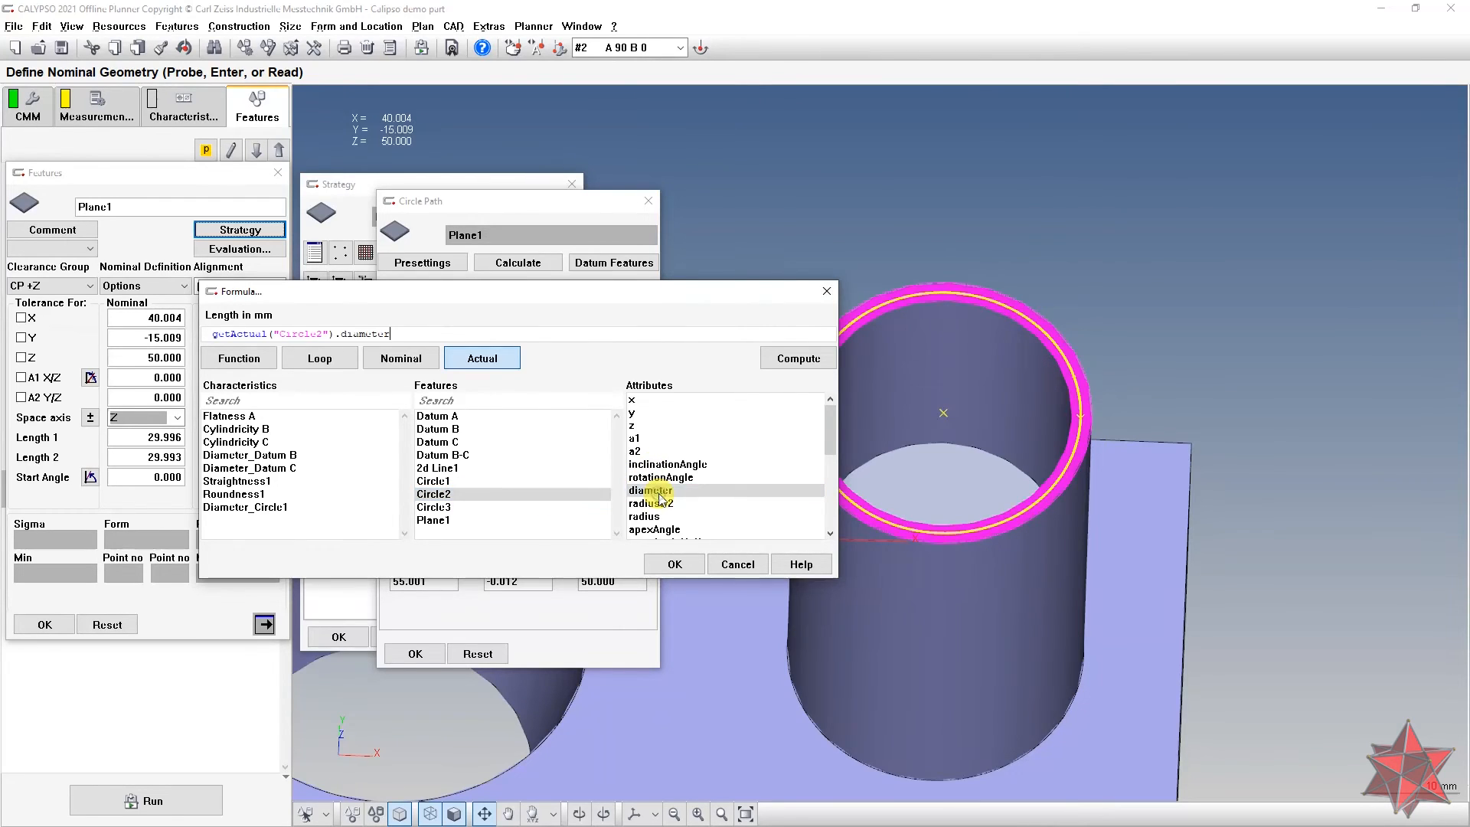
{"action": "type", "text": "+"}
{"action": "left_click", "coordinate": [498, 508]}
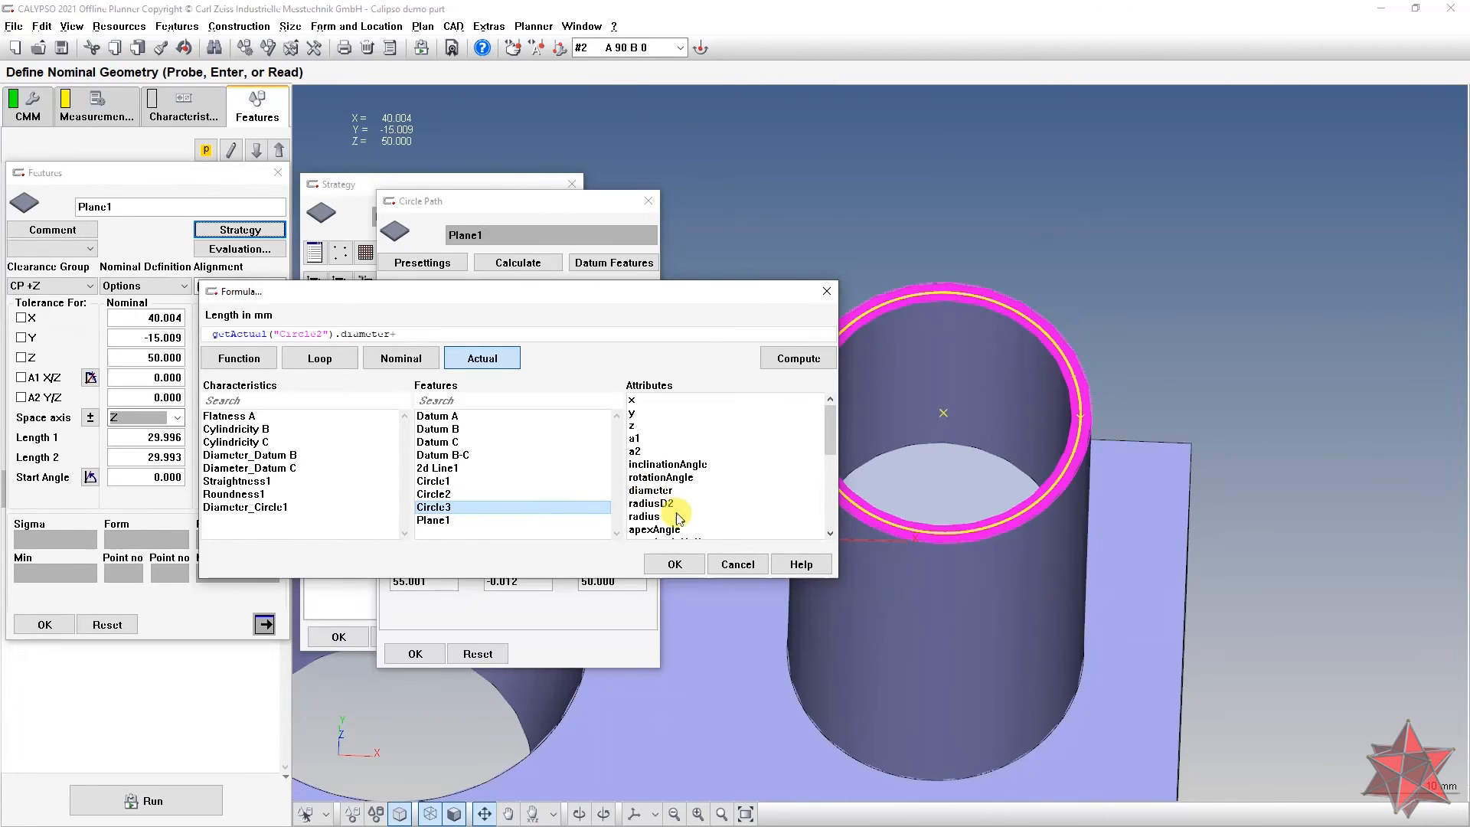
{"action": "left_click", "coordinate": [668, 491]}
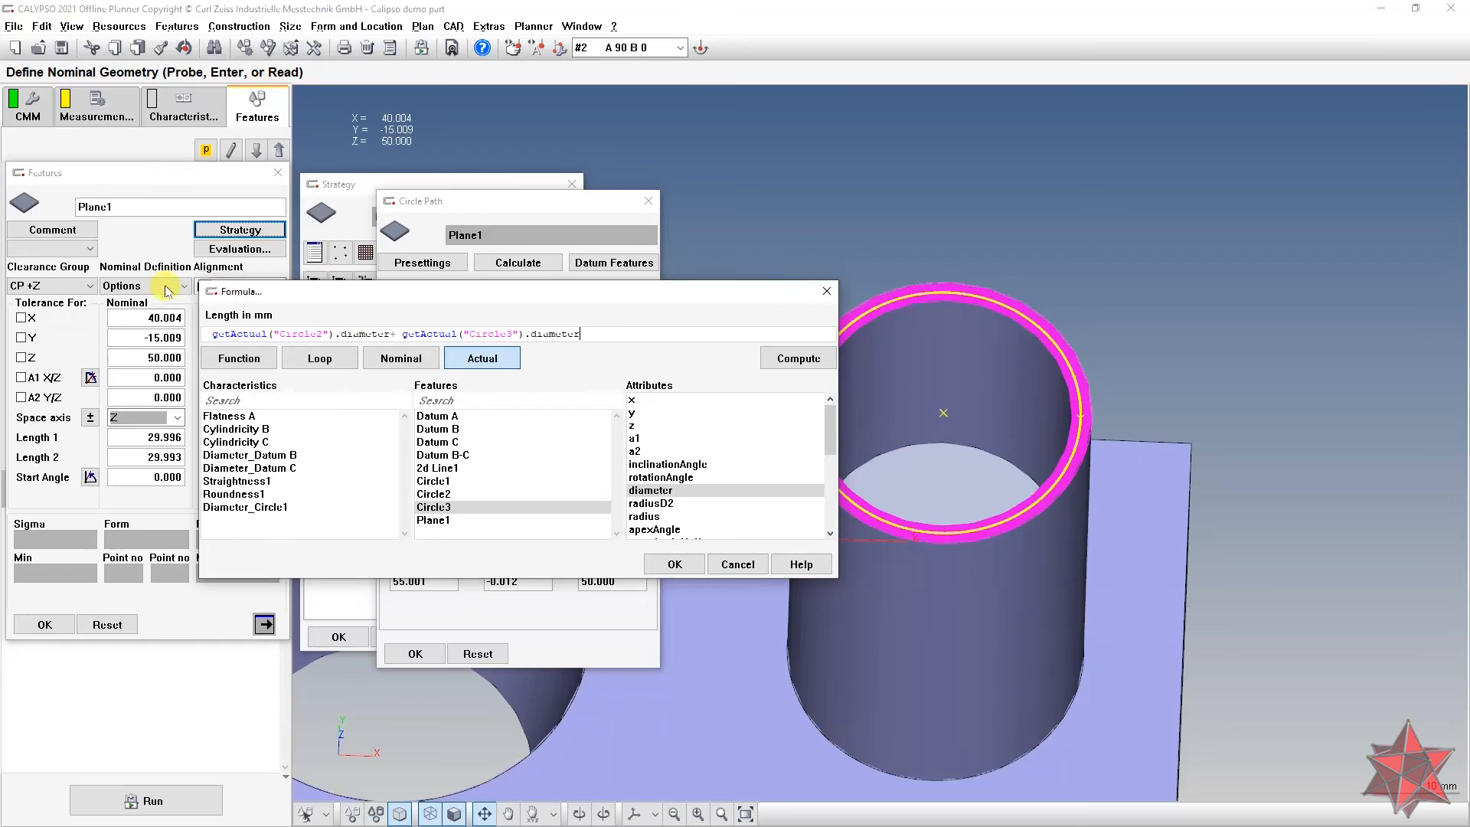
{"action": "left_click", "coordinate": [205, 334]}
{"action": "type", "text": "("}
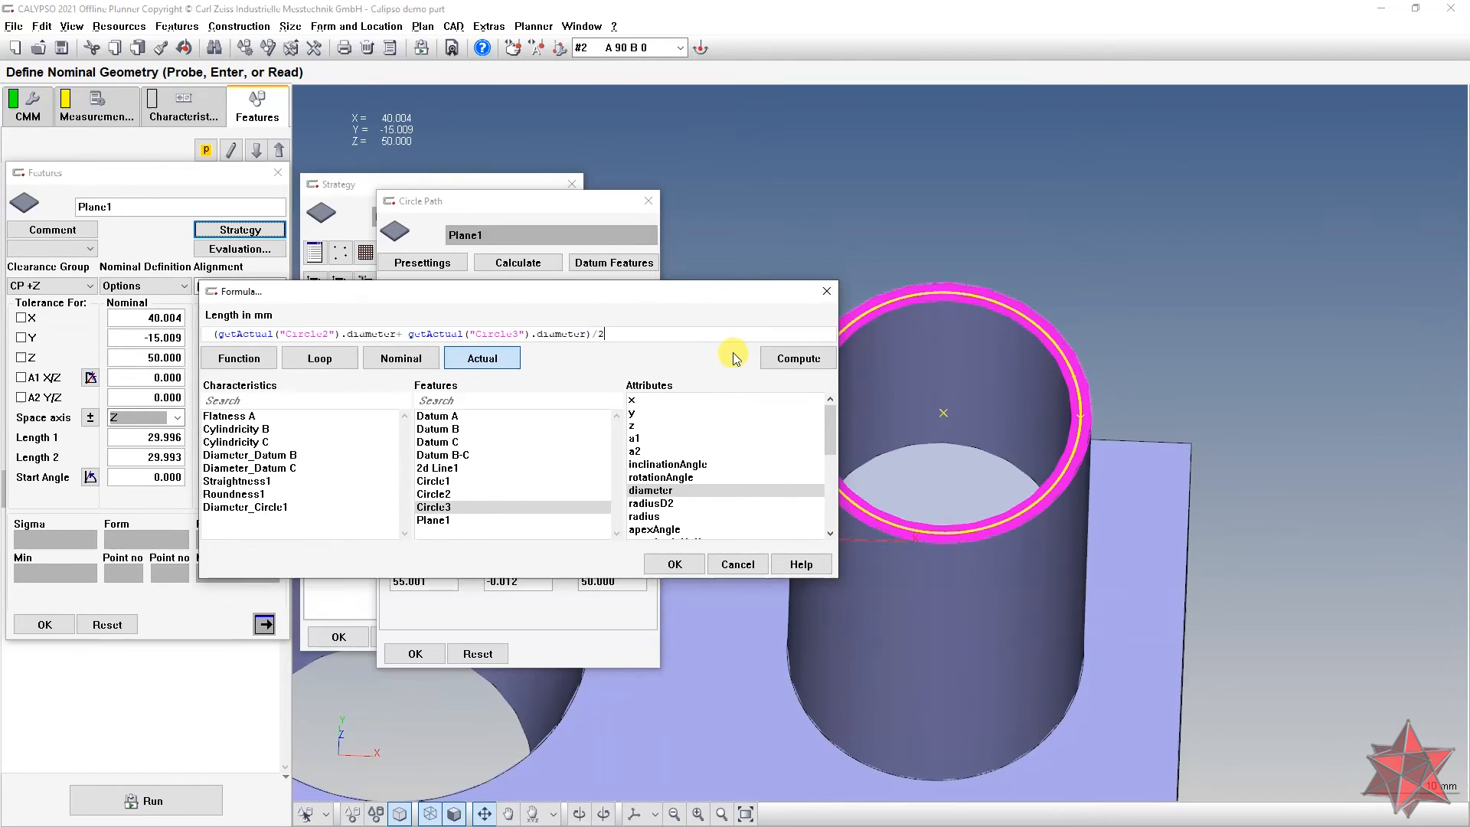
{"action": "key", "text": "Return"}
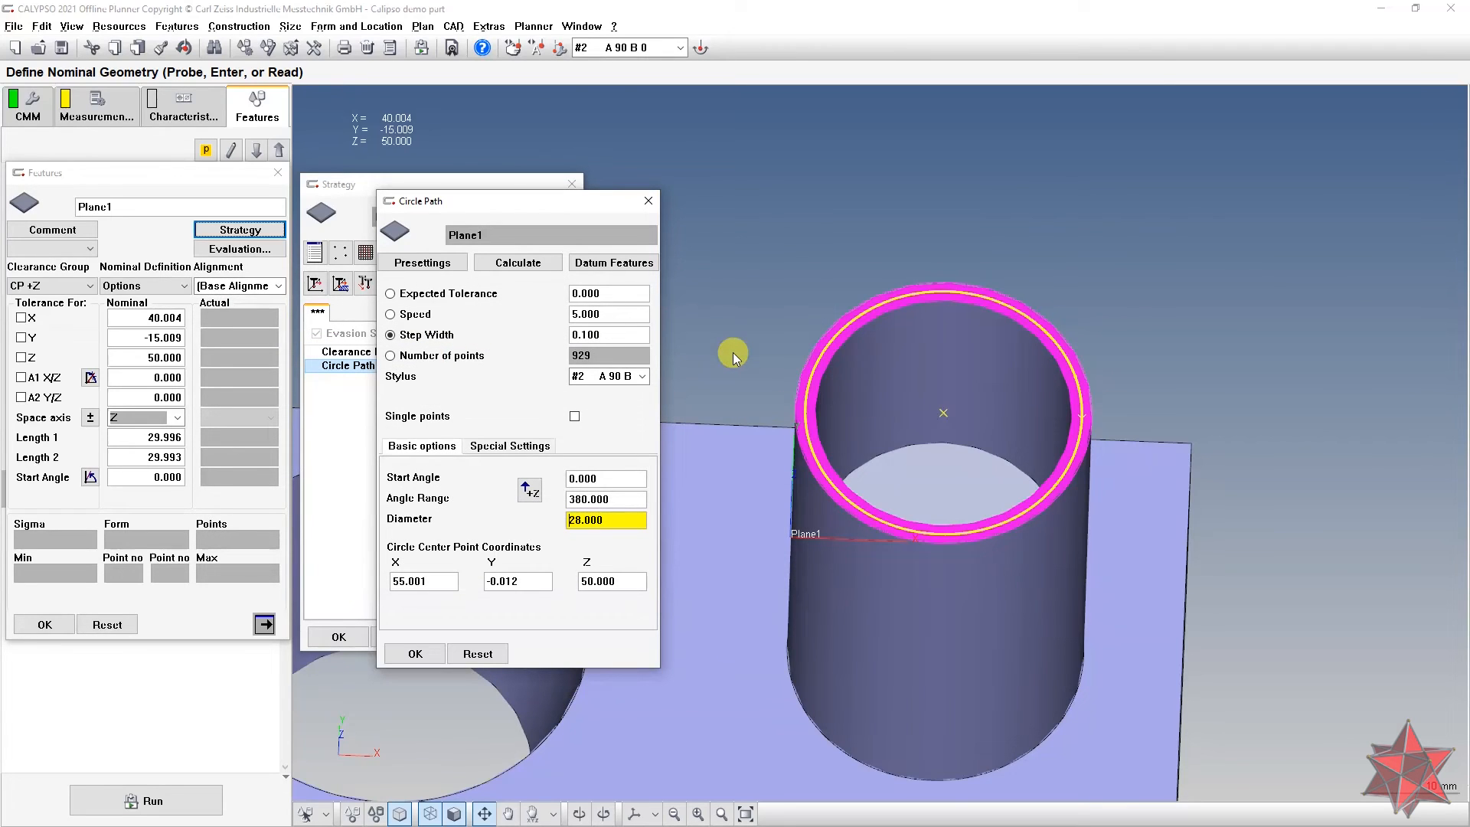
Step: Orbit and zoom the model to inspect the 28.000-diameter ring path on the cylinder top
{"action": "middle_click_drag", "start_coordinate": [1006, 295], "coordinate": [1012, 330]}
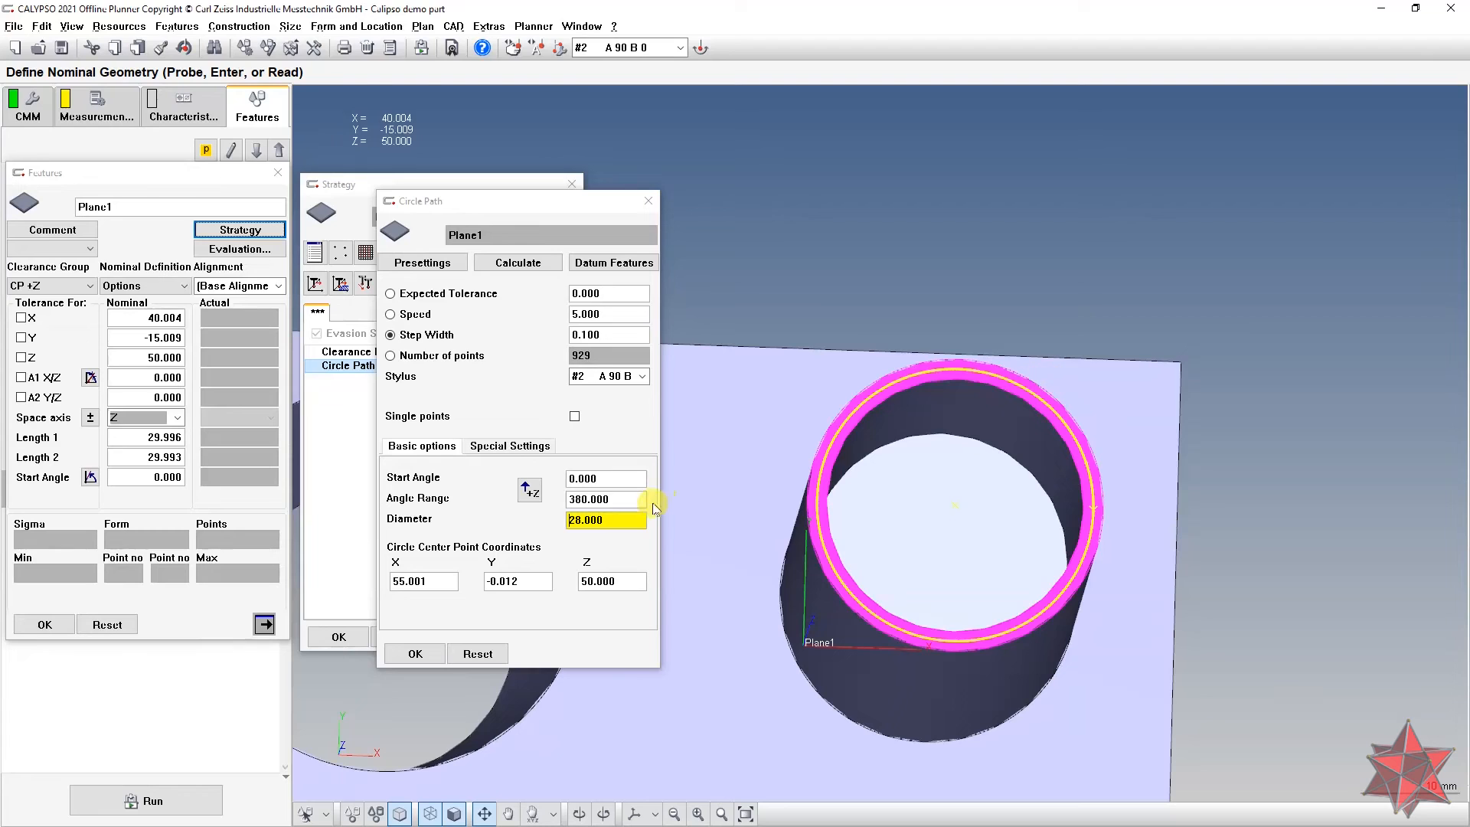
{"action": "left_click", "coordinate": [610, 521]}
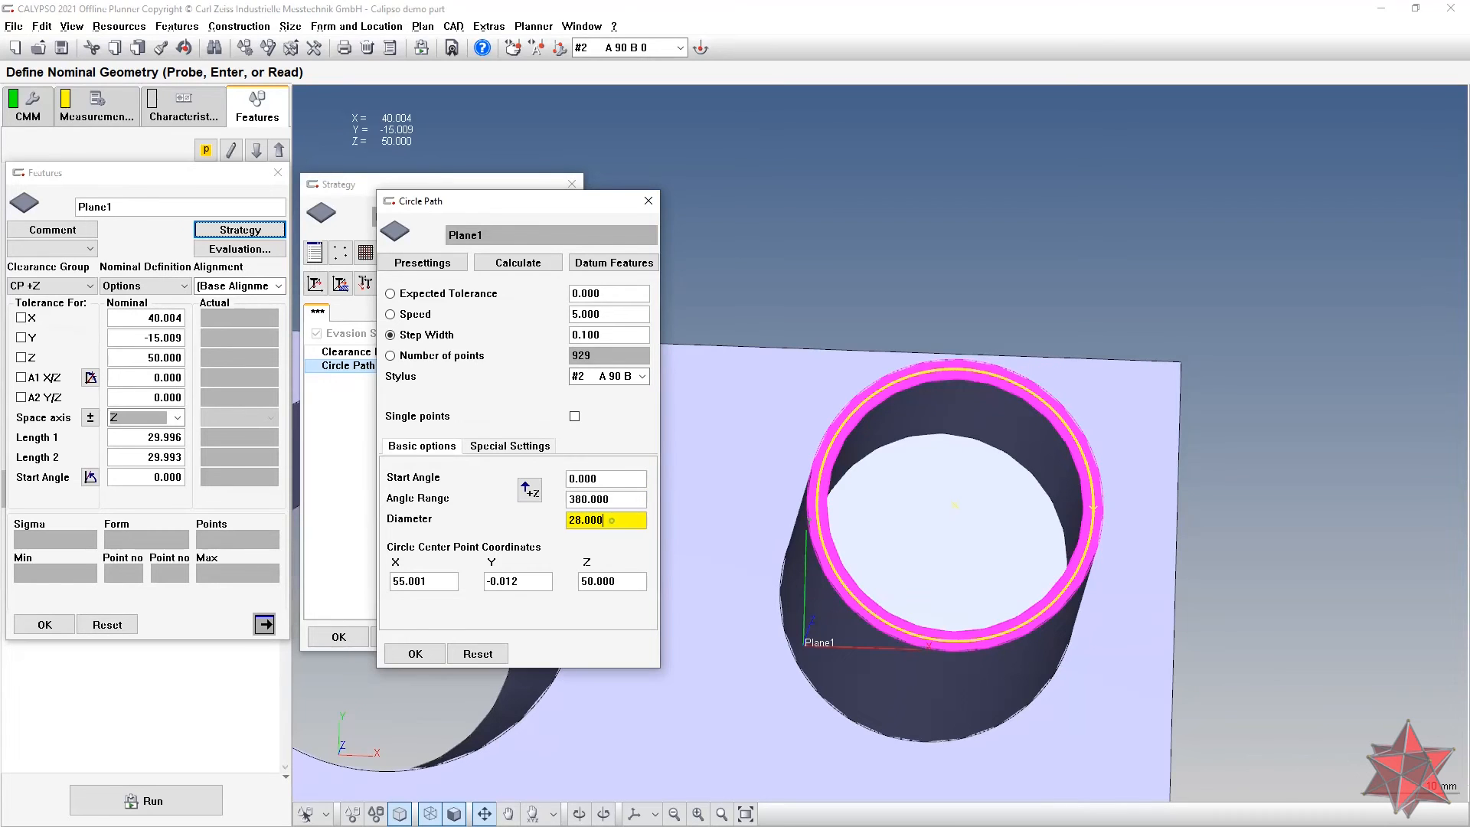
{"action": "middle_click_drag", "start_coordinate": [1027, 262], "coordinate": [986, 343]}
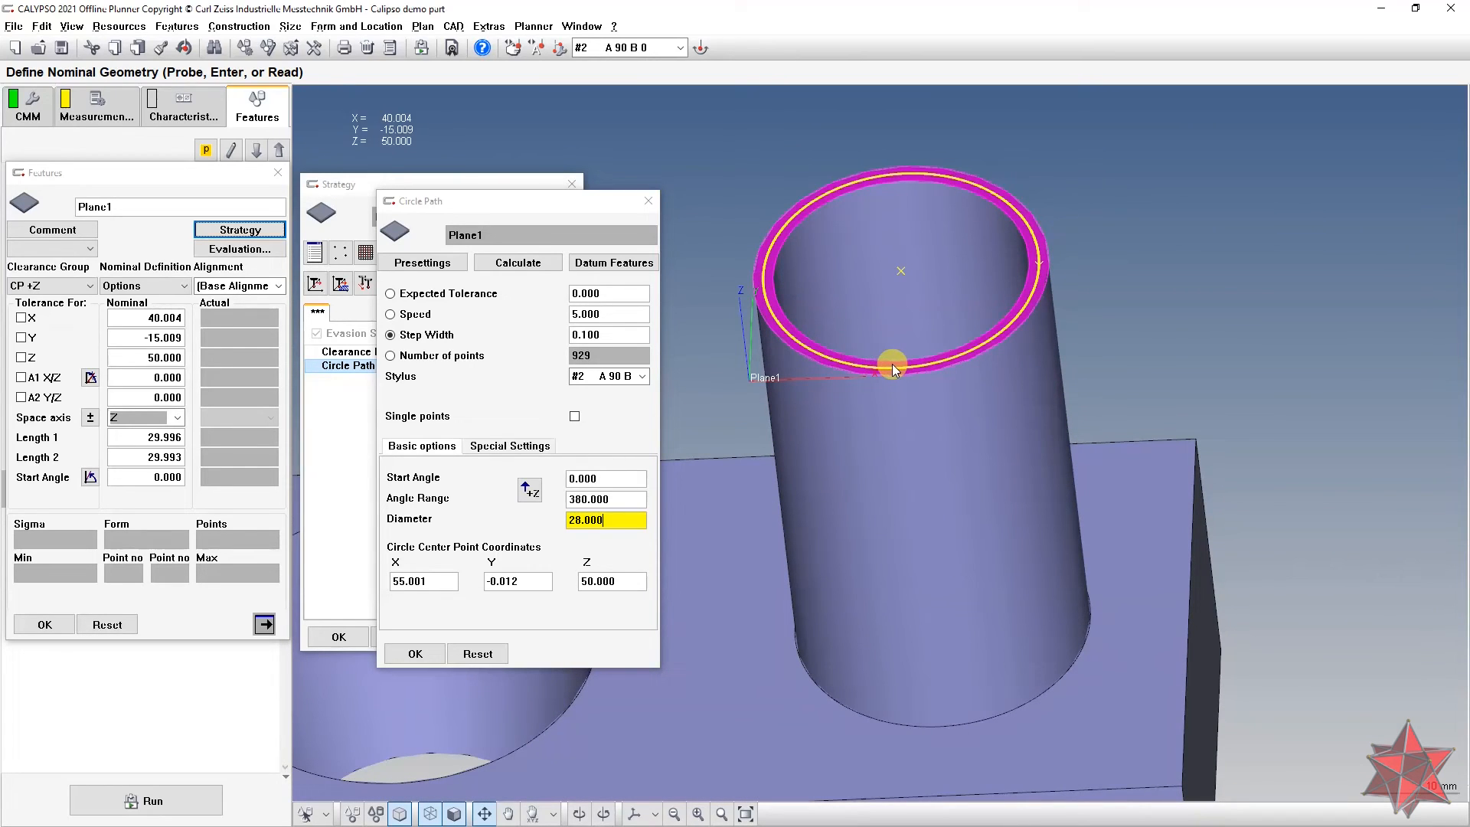
{"action": "middle_click_drag", "start_coordinate": [1040, 348], "coordinate": [1059, 351]}
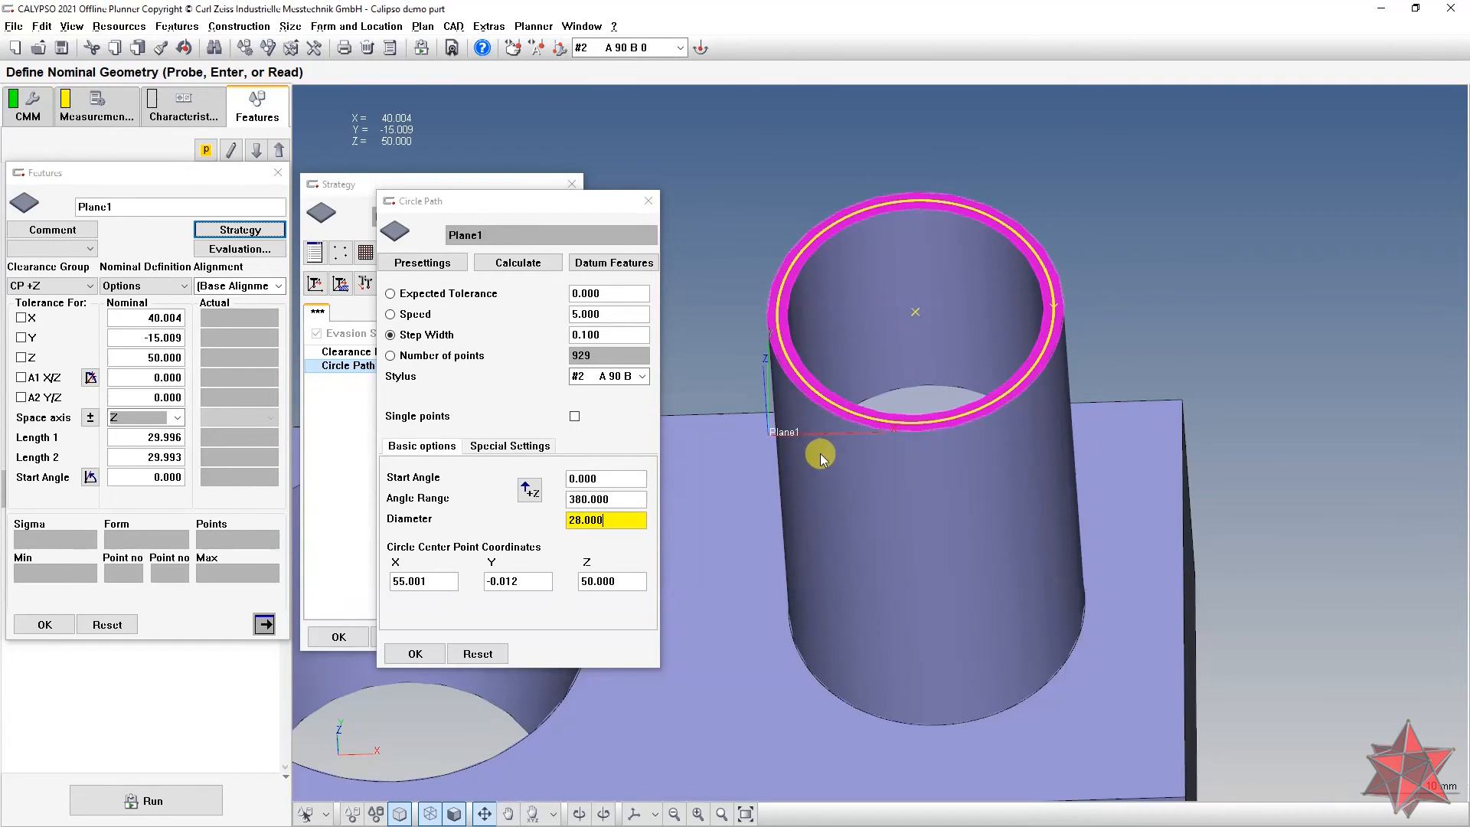
{"action": "middle_click_drag", "start_coordinate": [1063, 334], "coordinate": [1036, 348]}
{"action": "middle_click_drag", "start_coordinate": [797, 318], "coordinate": [828, 403]}
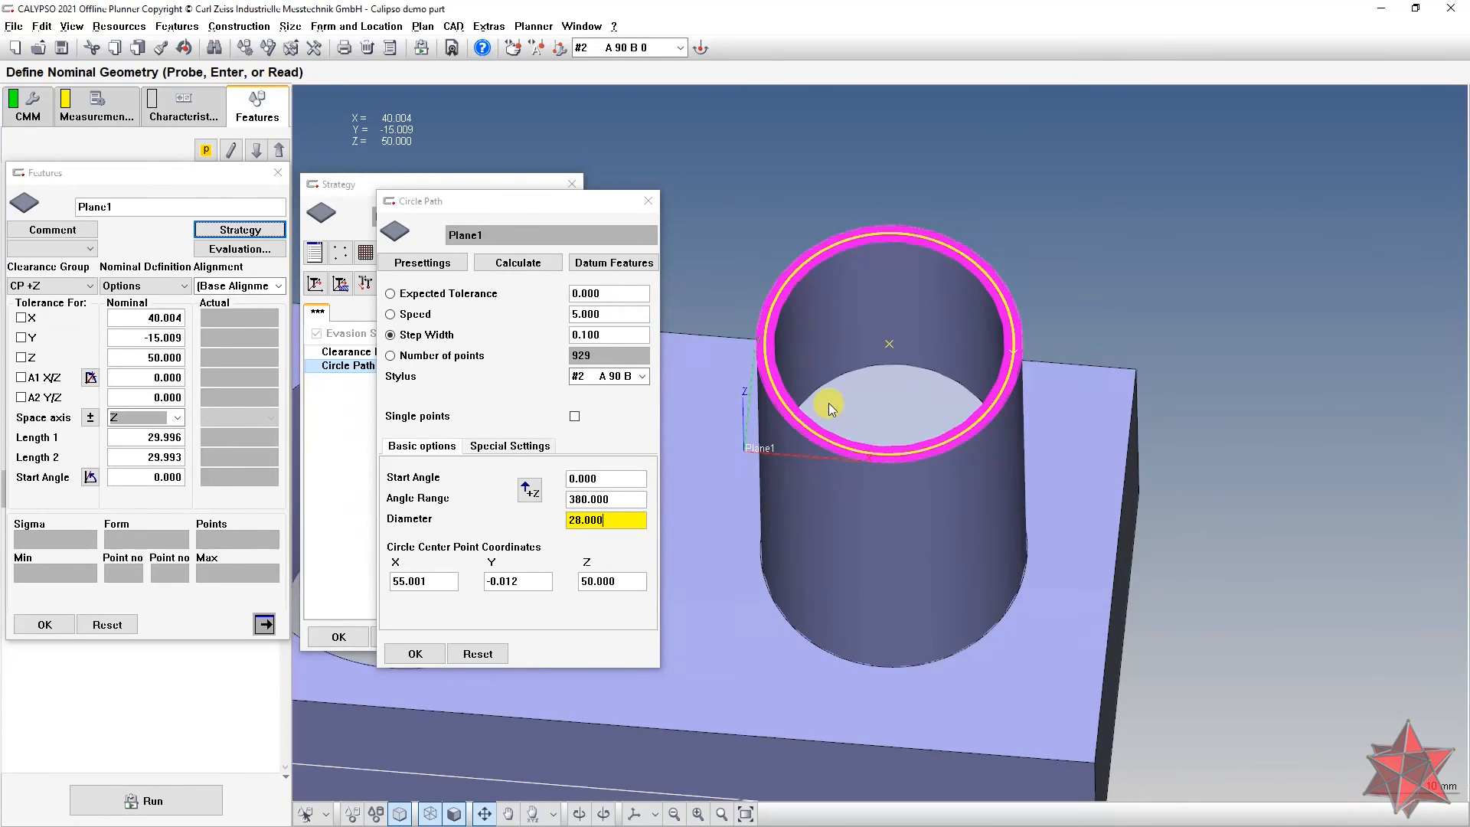
{"action": "scroll", "coordinate": [828, 406], "scroll_direction": "down", "scroll_amount": 5}
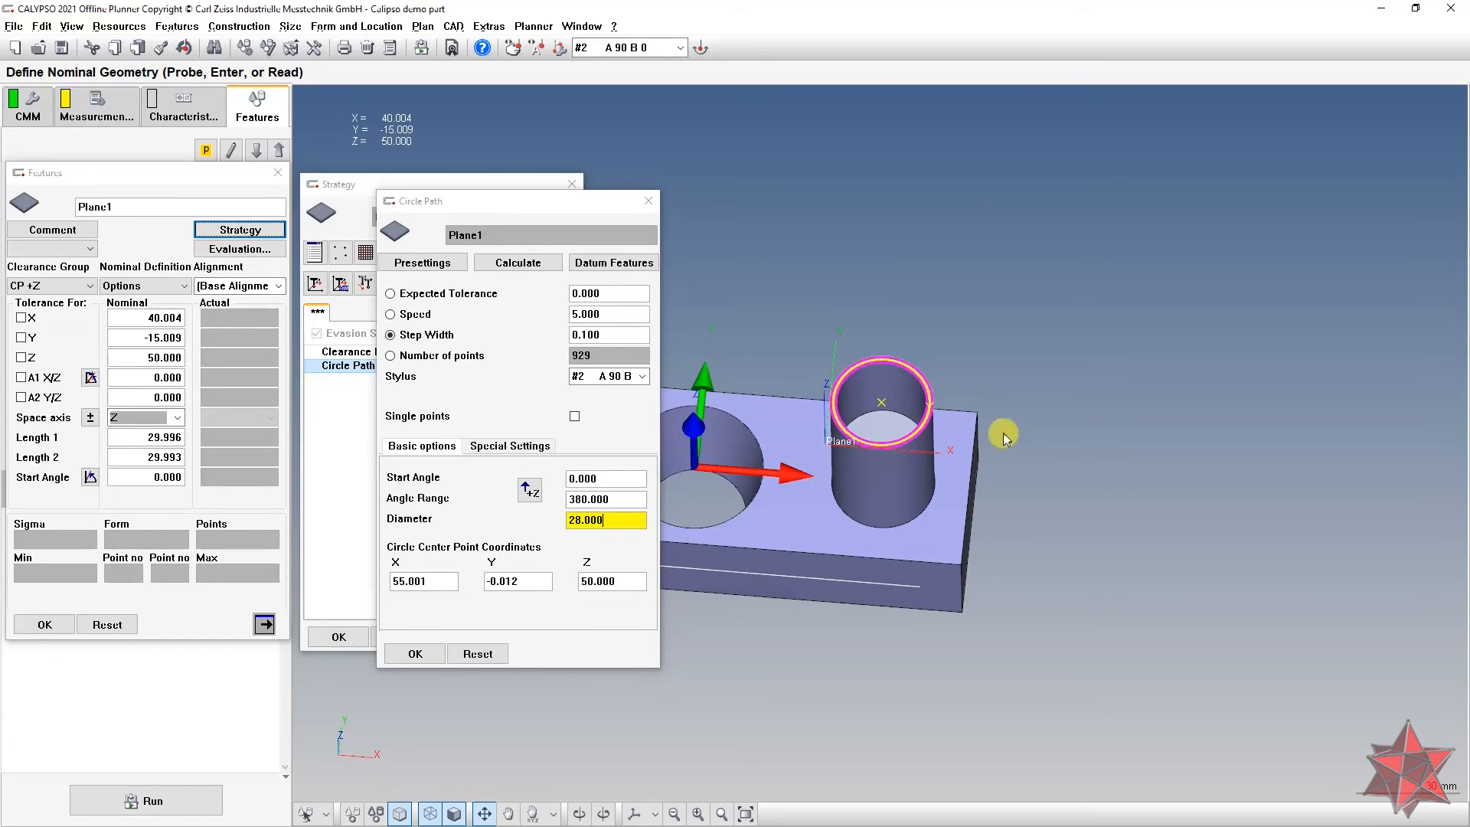
{"action": "middle_click_drag", "start_coordinate": [1099, 452], "coordinate": [942, 434]}
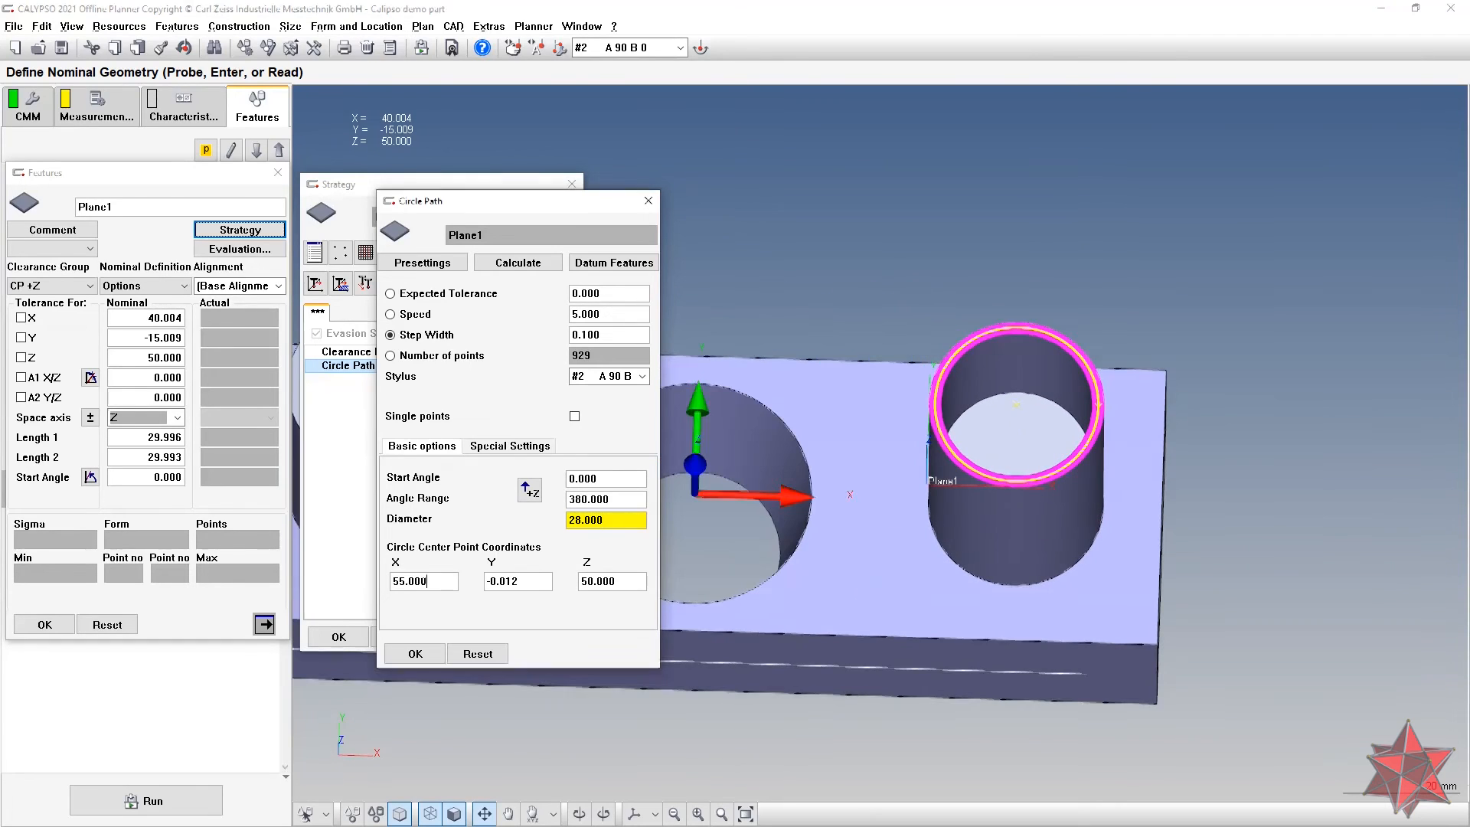
Step: Make the circle path centre X a formula averaging Circle2 and Circle3 actual x (55.000)
{"action": "right_click", "coordinate": [423, 581]}
{"action": "left_click", "coordinate": [475, 604]}
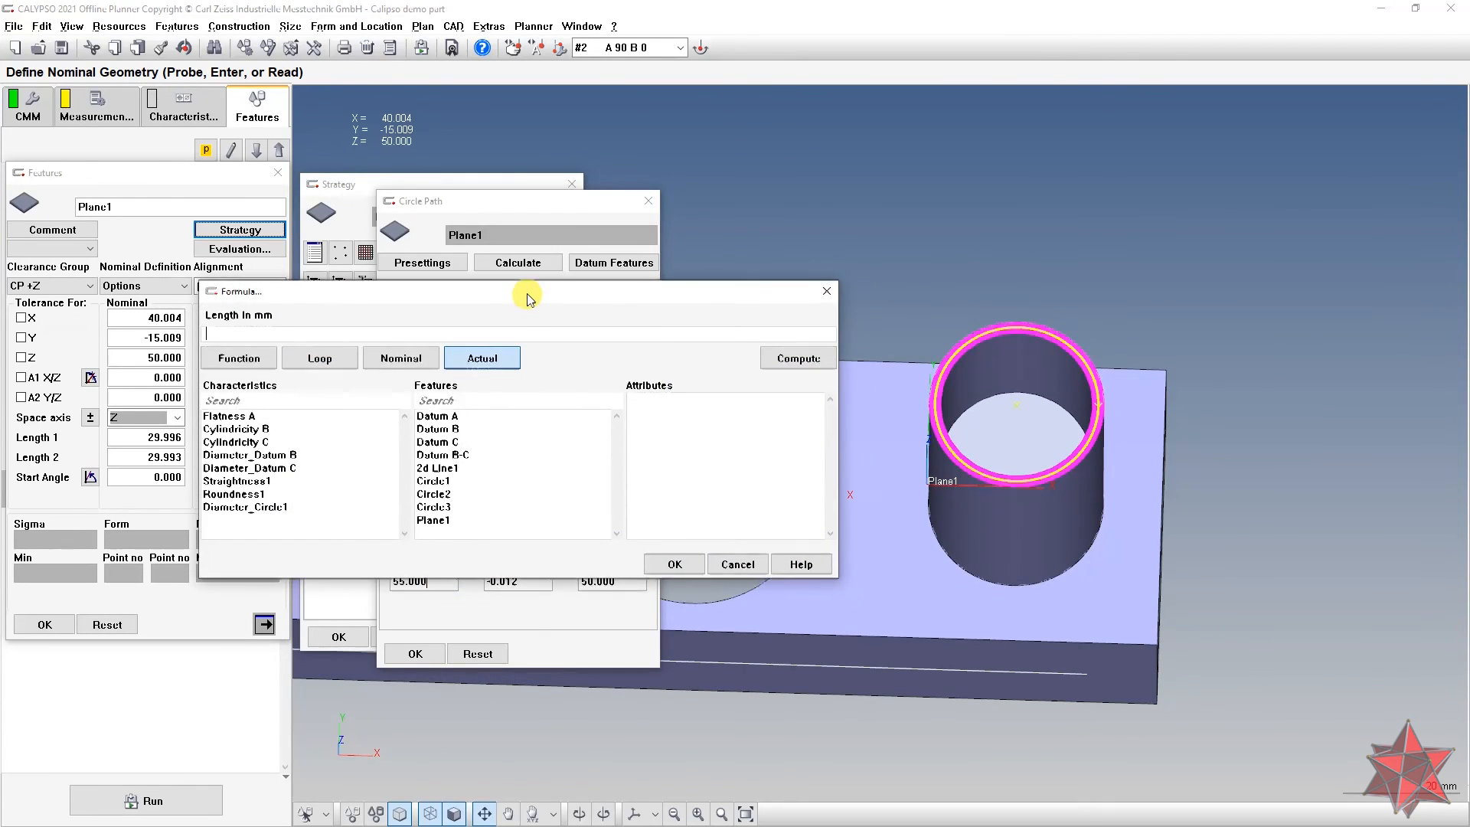
{"action": "left_click_drag", "start_coordinate": [527, 297], "coordinate": [526, 319]}
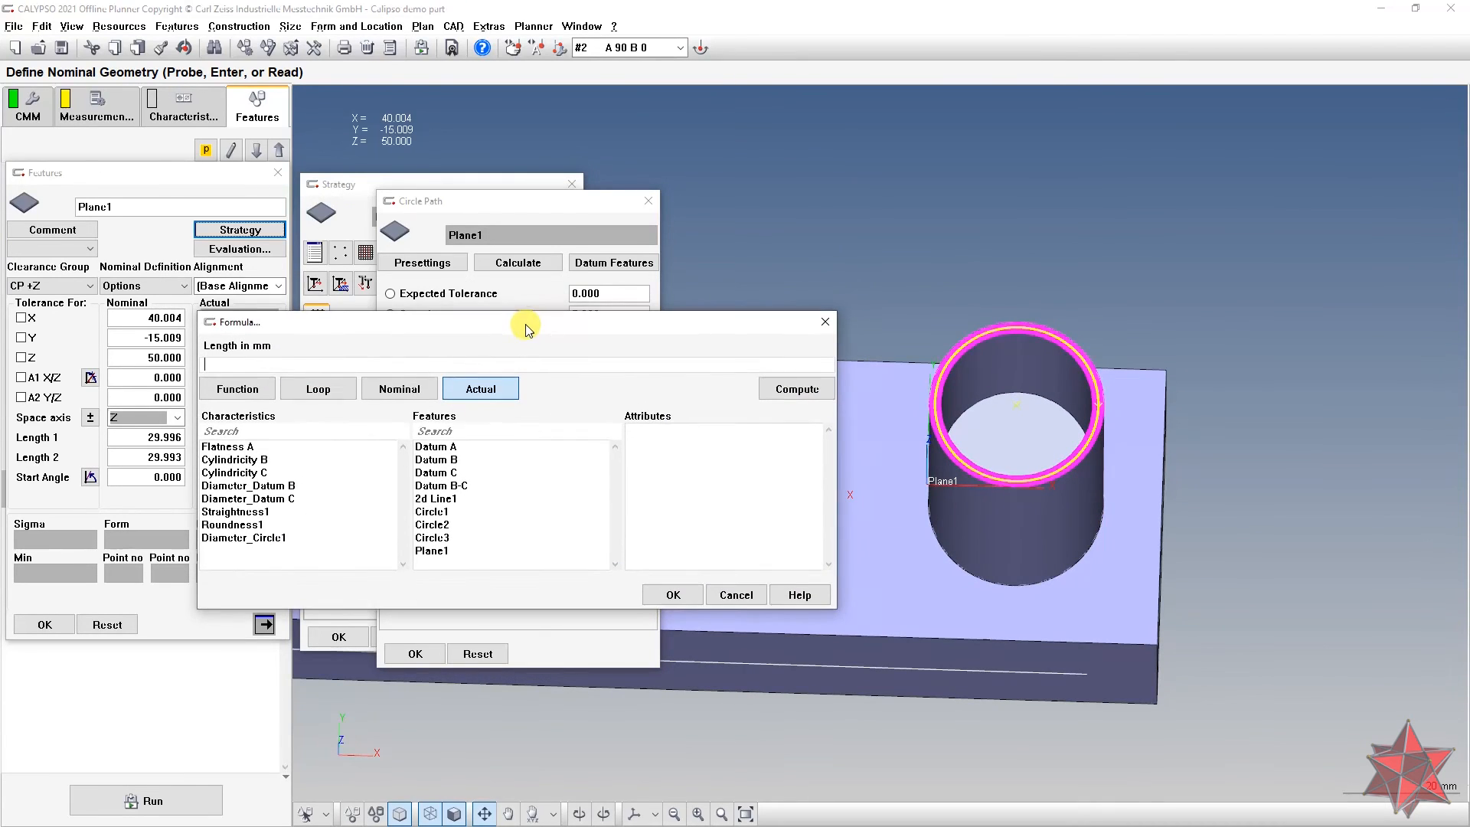
{"action": "left_click", "coordinate": [463, 516]}
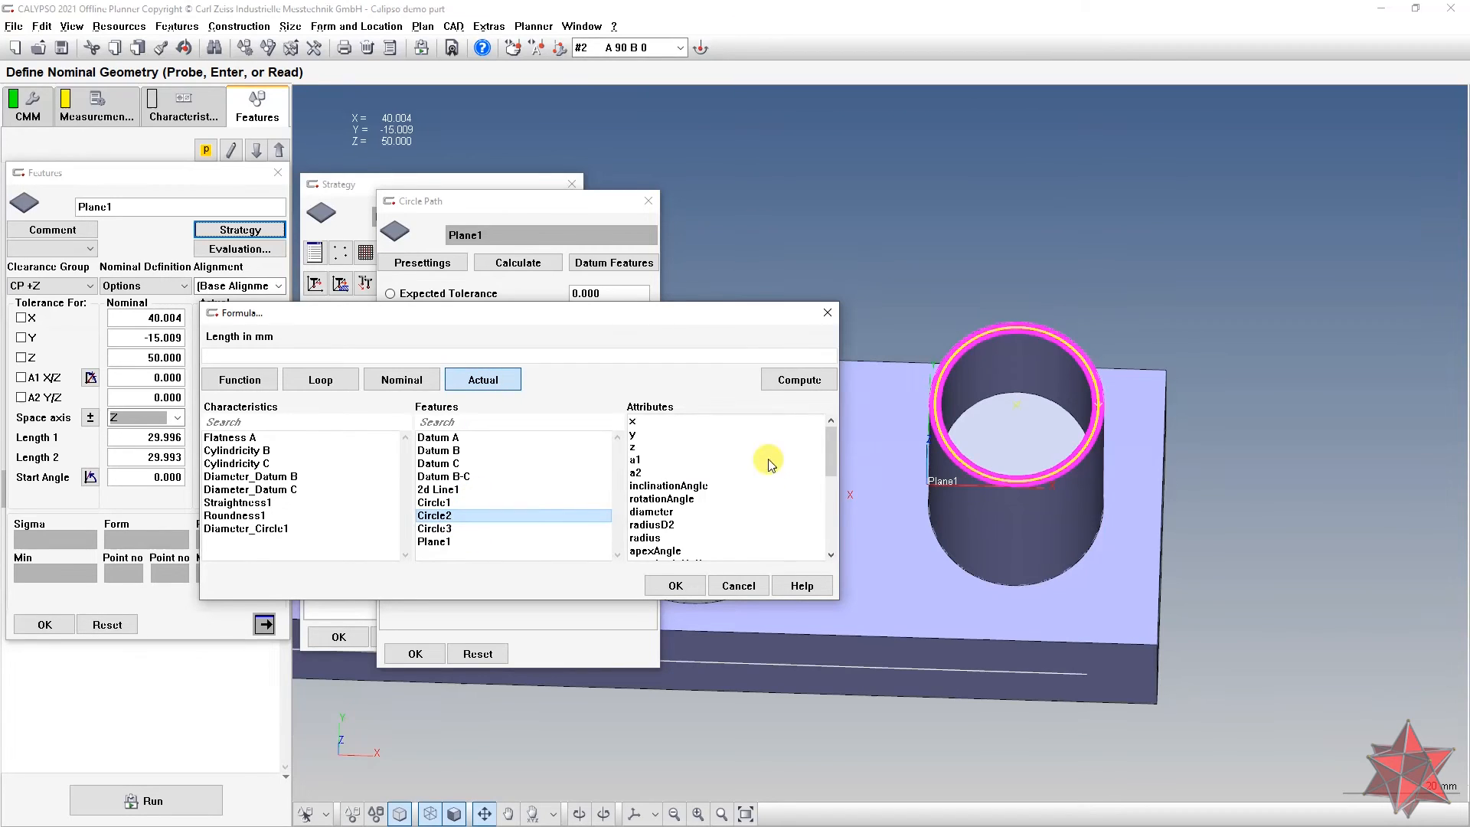
{"action": "left_click", "coordinate": [647, 423]}
{"action": "double_click", "coordinate": [647, 423]}
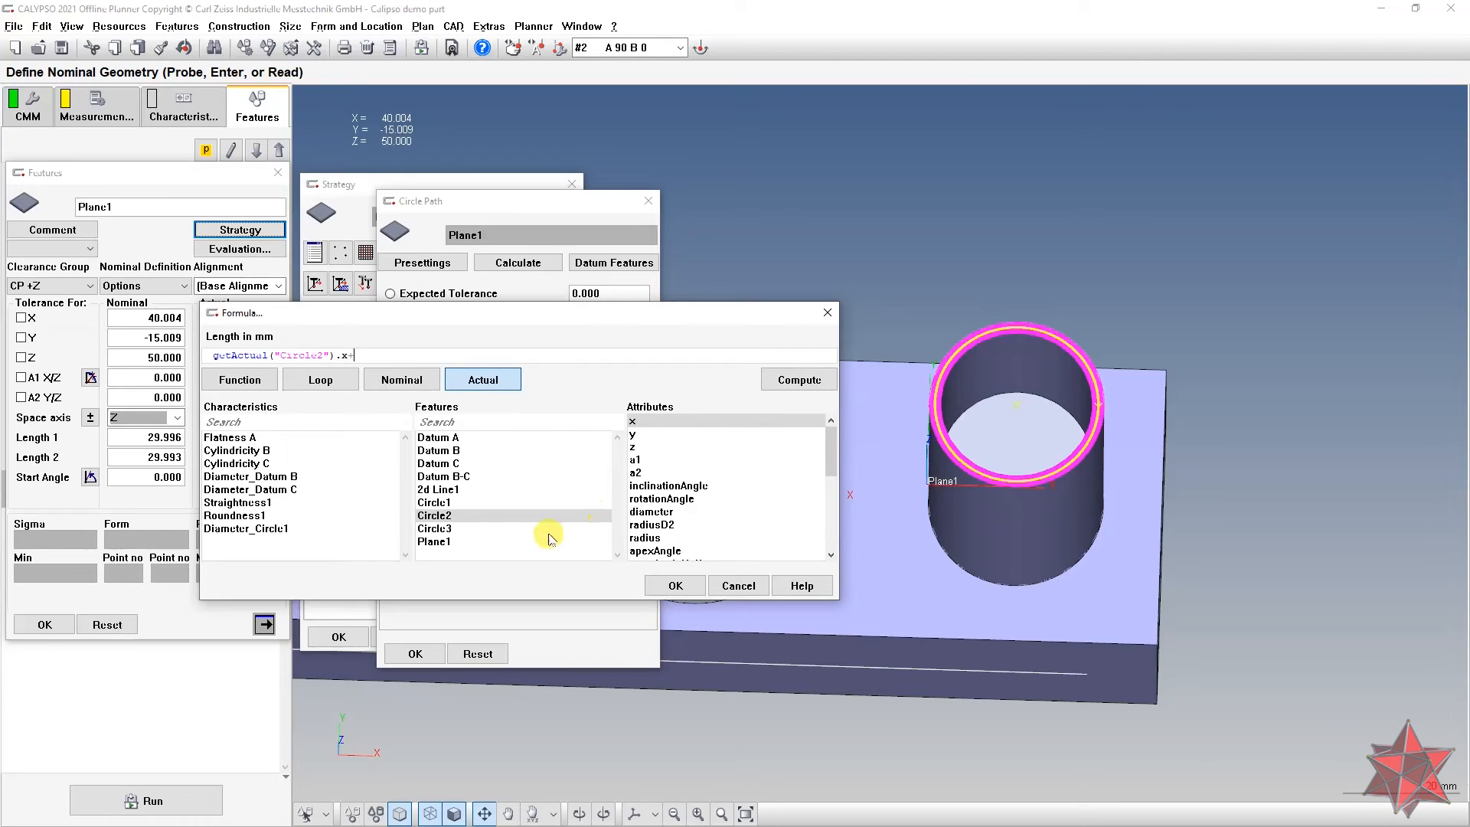
{"action": "left_click", "coordinate": [470, 528]}
{"action": "double_click", "coordinate": [649, 422]}
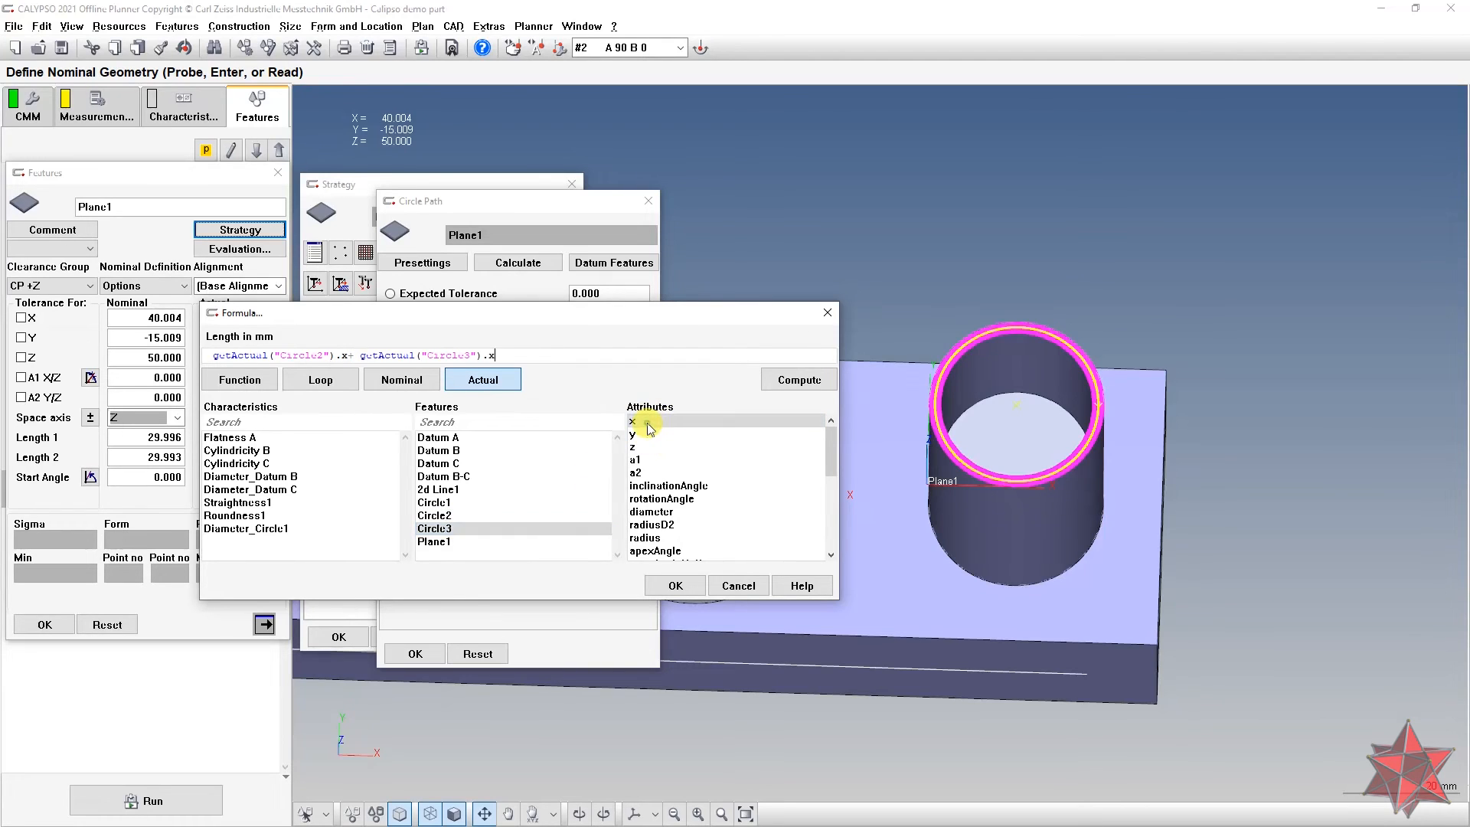
{"action": "type", "text": "("}
{"action": "left_click", "coordinate": [526, 359]}
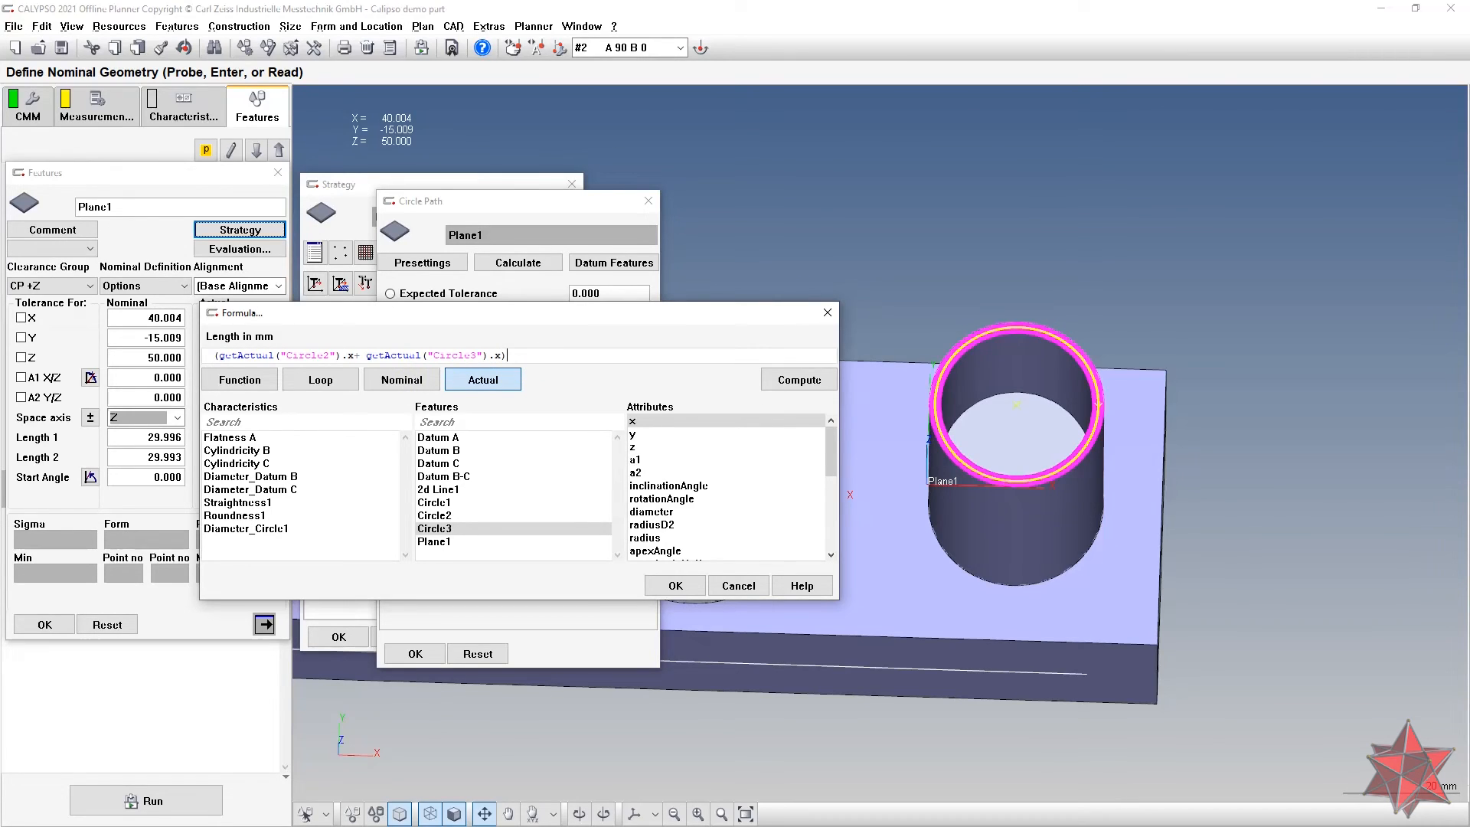
{"action": "key", "text": "Return"}
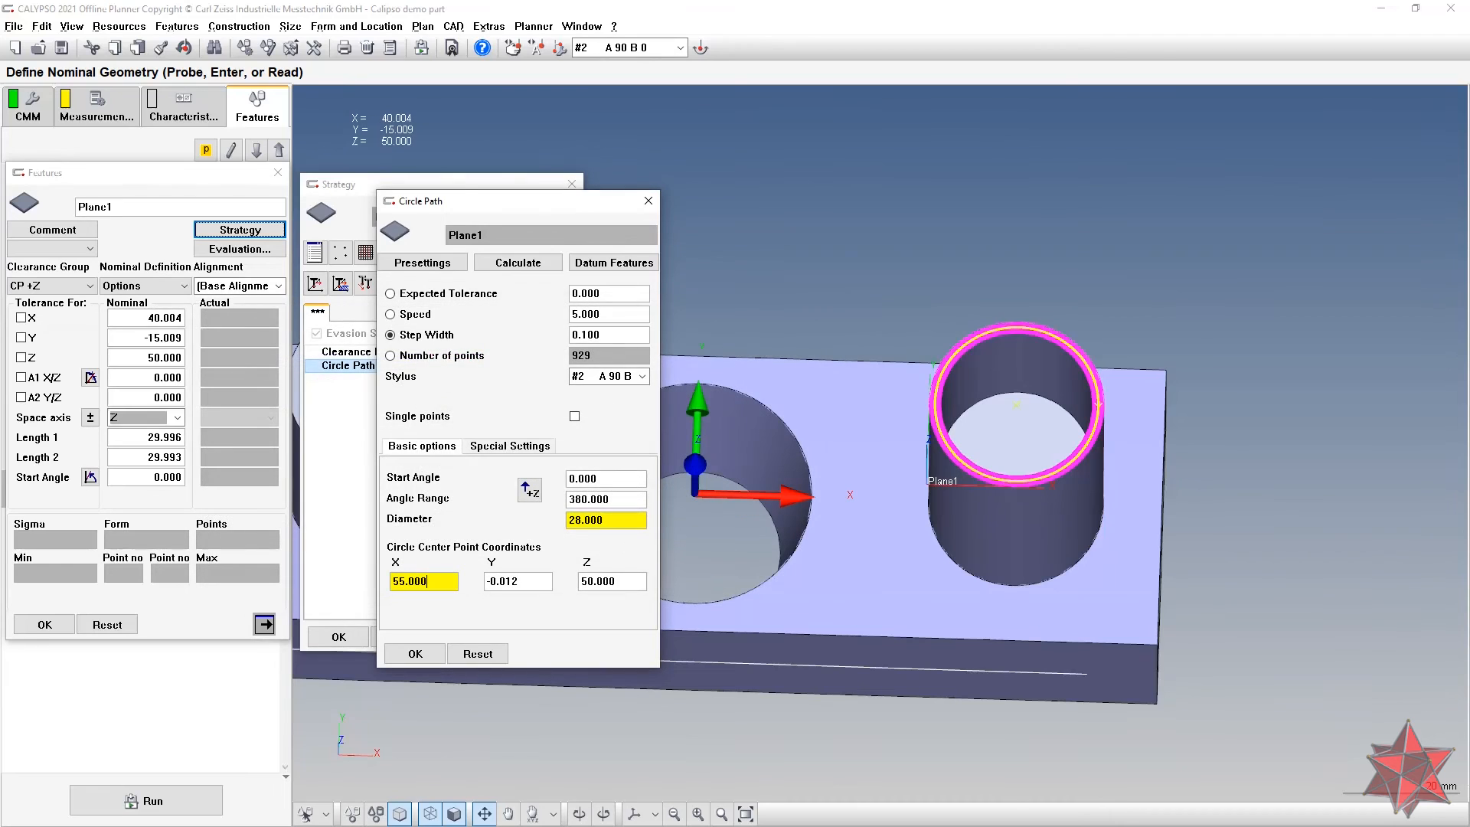
Step: Make centre Y a formula averaging Circle2 and Circle3 actual y, giving 0.000
{"action": "right_click", "coordinate": [531, 586]}
{"action": "left_click", "coordinate": [605, 595]}
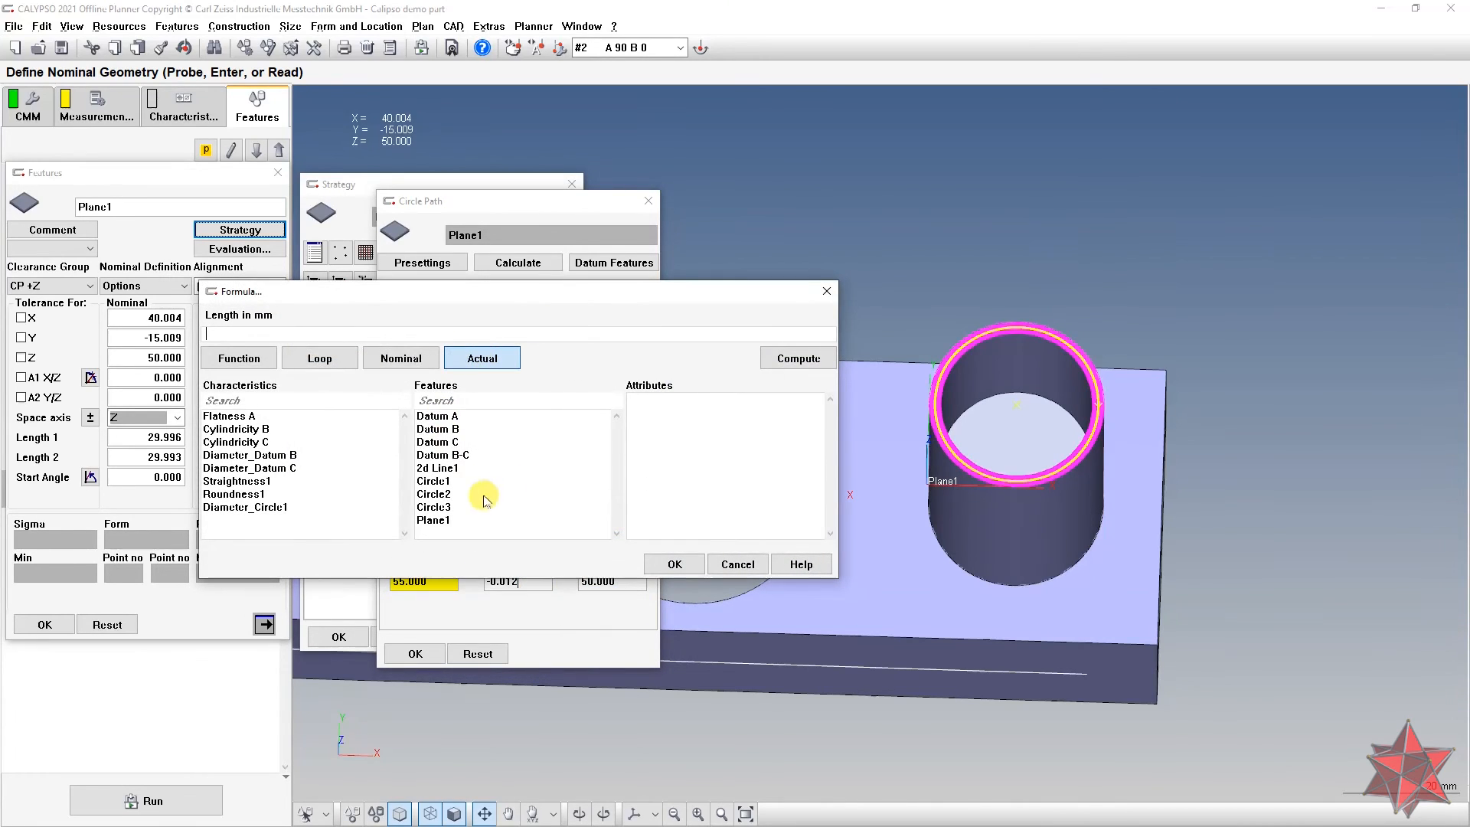
{"action": "left_click", "coordinate": [454, 494]}
{"action": "double_click", "coordinate": [634, 413]}
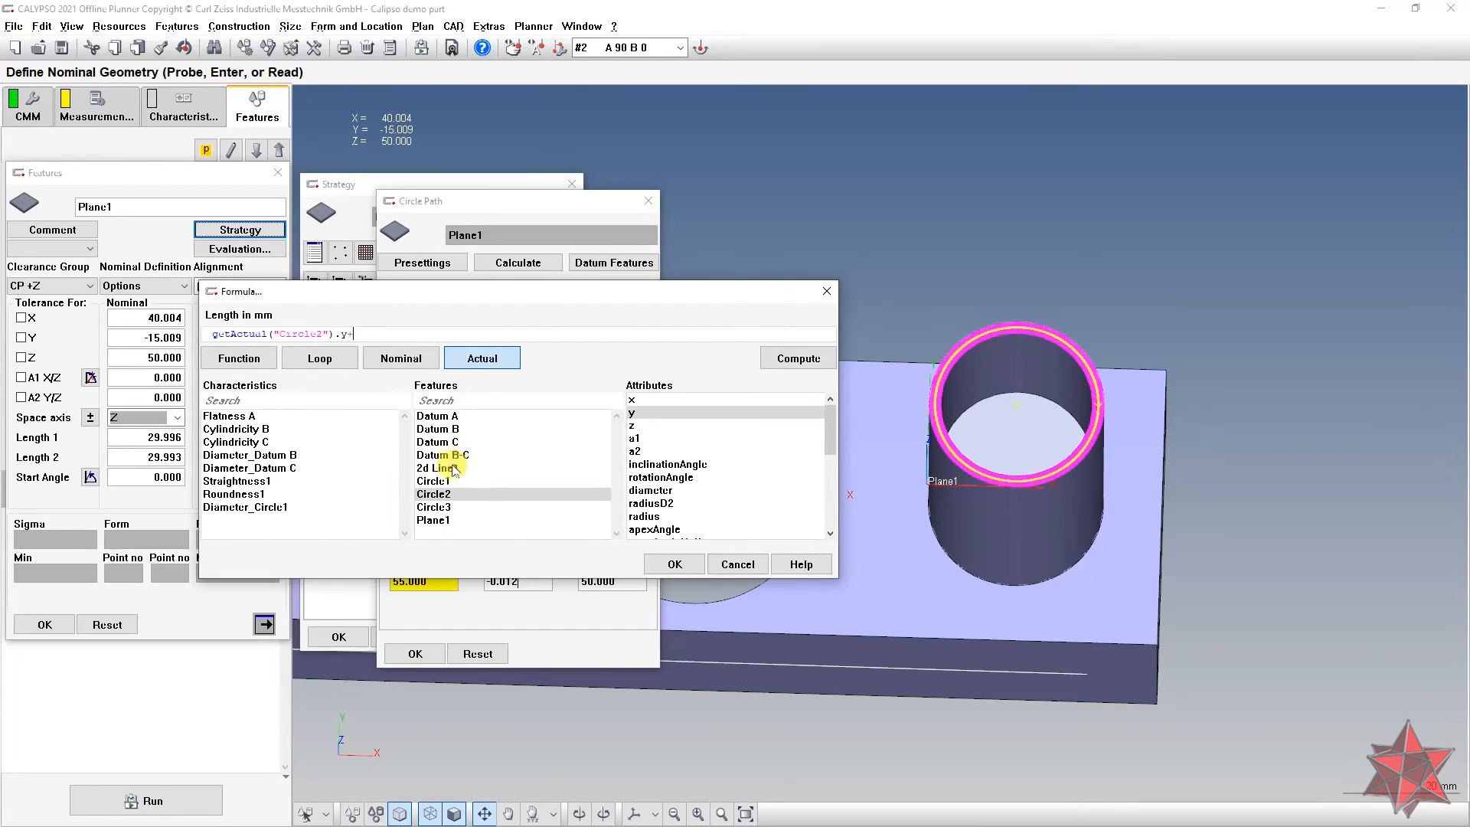
{"action": "left_click", "coordinate": [460, 507]}
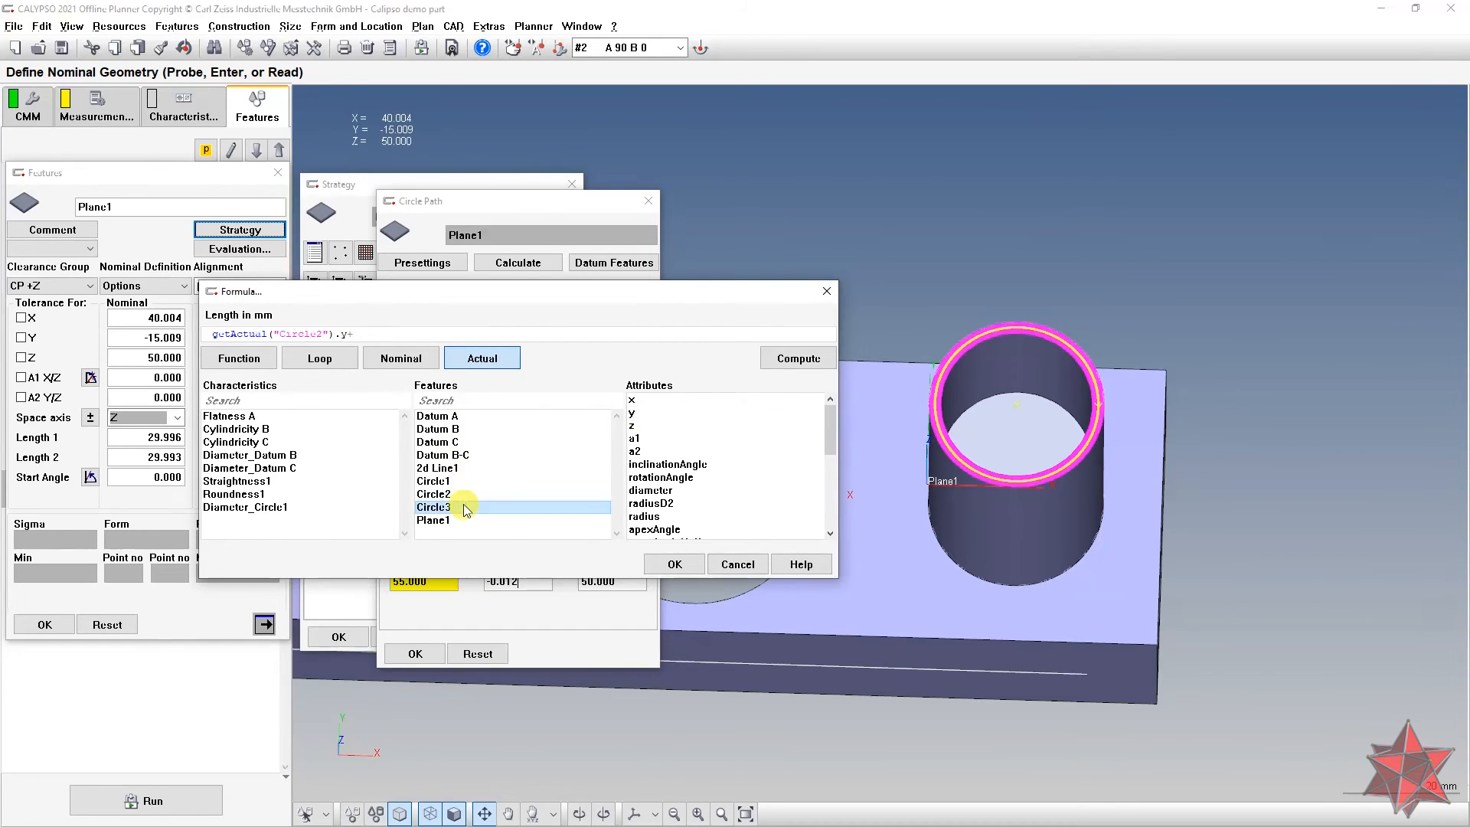
{"action": "double_click", "coordinate": [635, 414]}
{"action": "left_click", "coordinate": [208, 335]}
{"action": "type", "text": "( "}
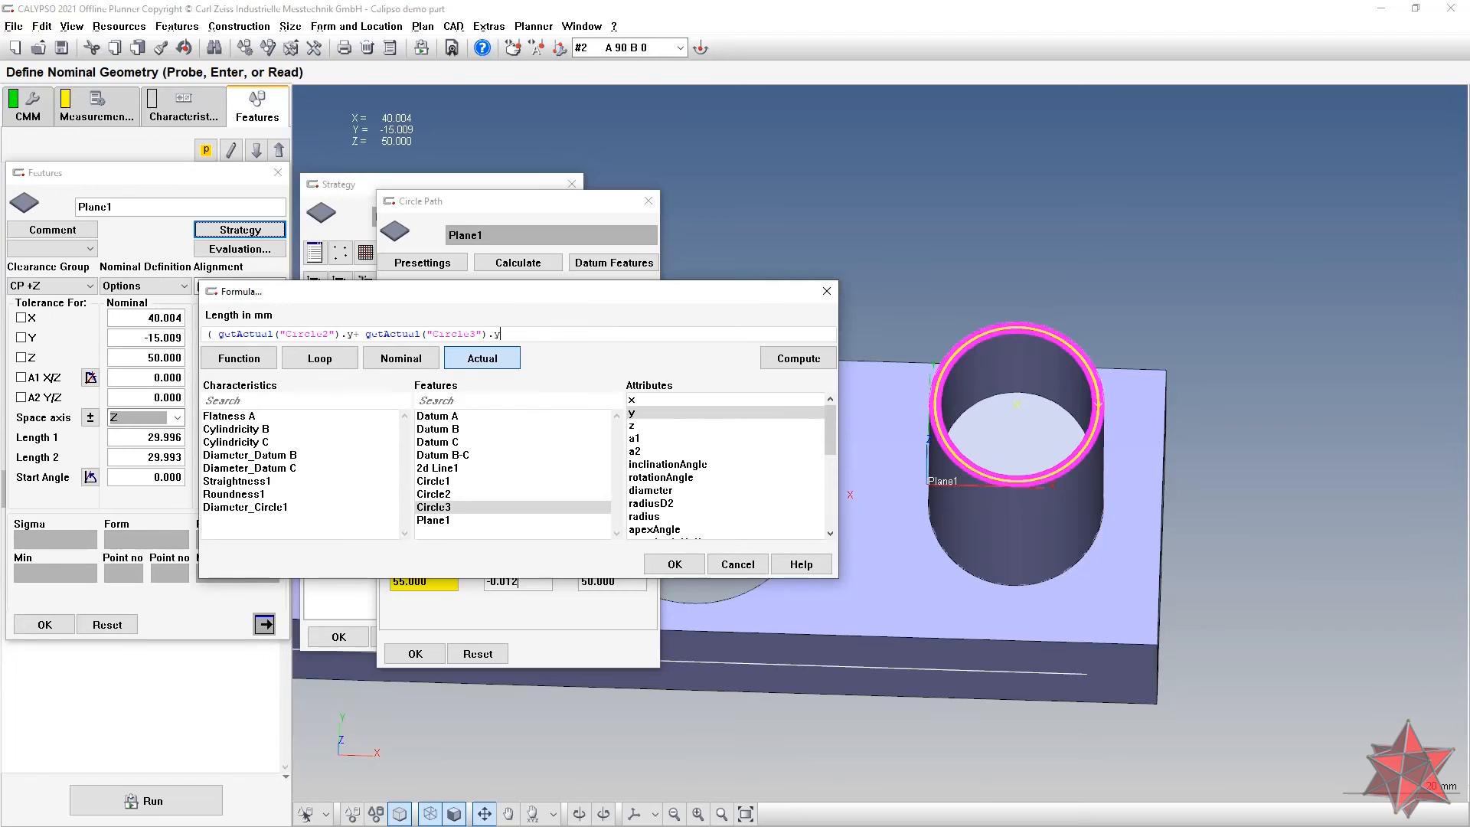
{"action": "type", "text": "/2"}
{"action": "key", "text": "Return"}
{"action": "middle_click_drag", "start_coordinate": [758, 586], "coordinate": [743, 523]}
{"action": "scroll", "coordinate": [743, 523], "scroll_direction": "up", "scroll_amount": 1}
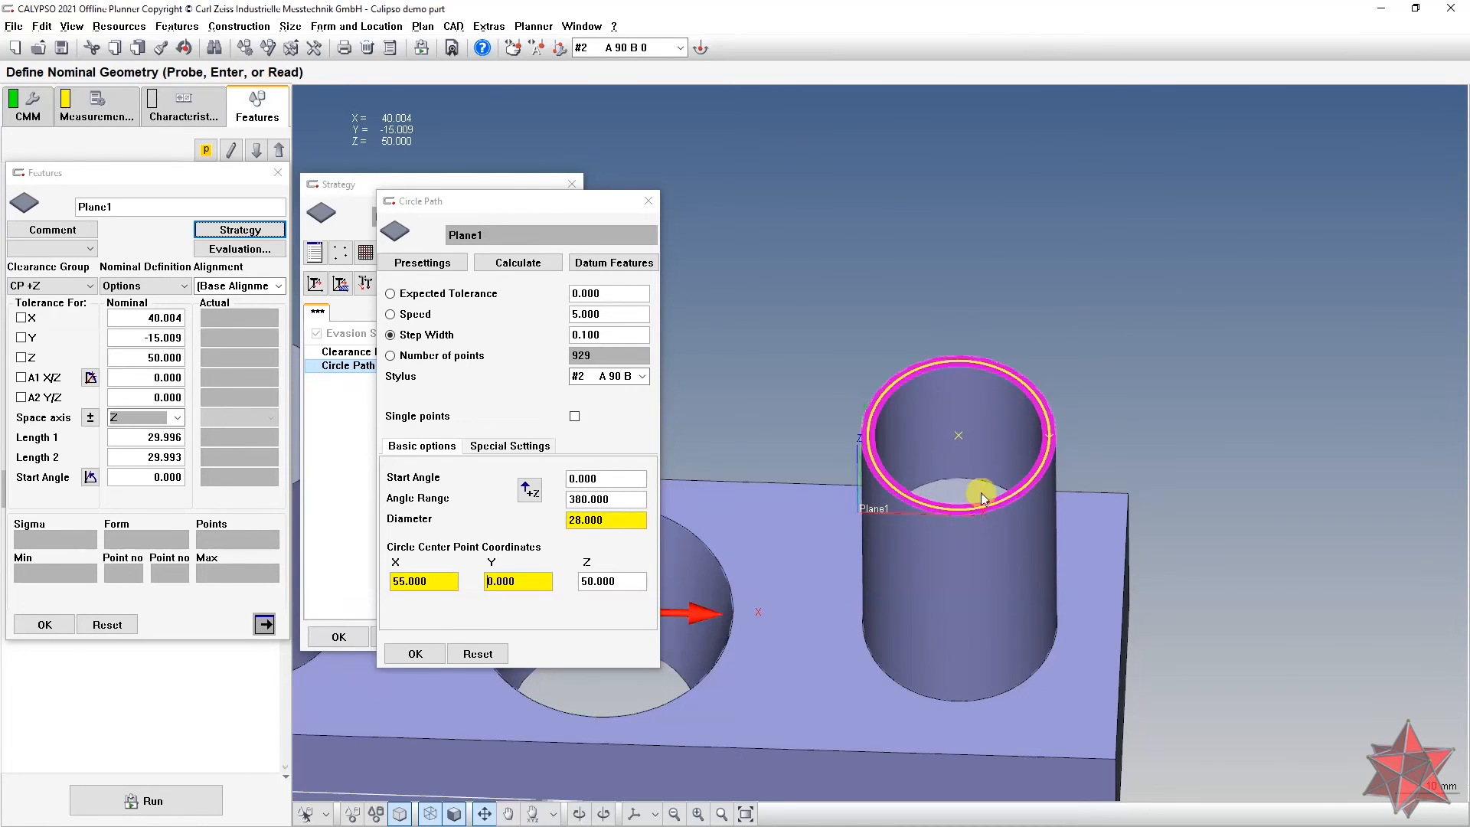
Step: Orbit to check Plane1's circle path, then accept the Circle Path, Strategy and Plane1 dialogs
{"action": "middle_click_drag", "start_coordinate": [940, 465], "coordinate": [955, 458]}
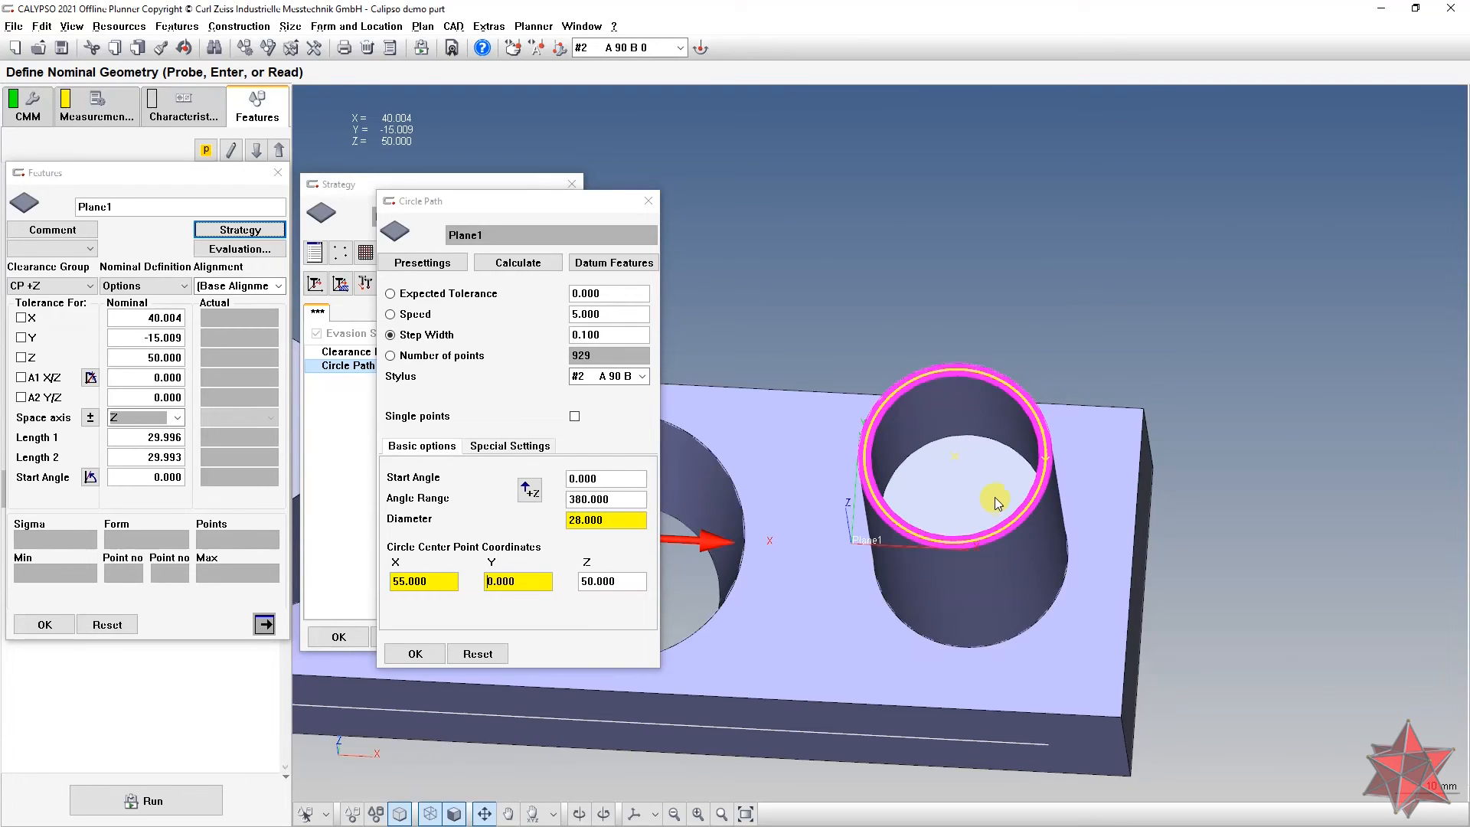
{"action": "middle_click_drag", "start_coordinate": [912, 452], "coordinate": [953, 421]}
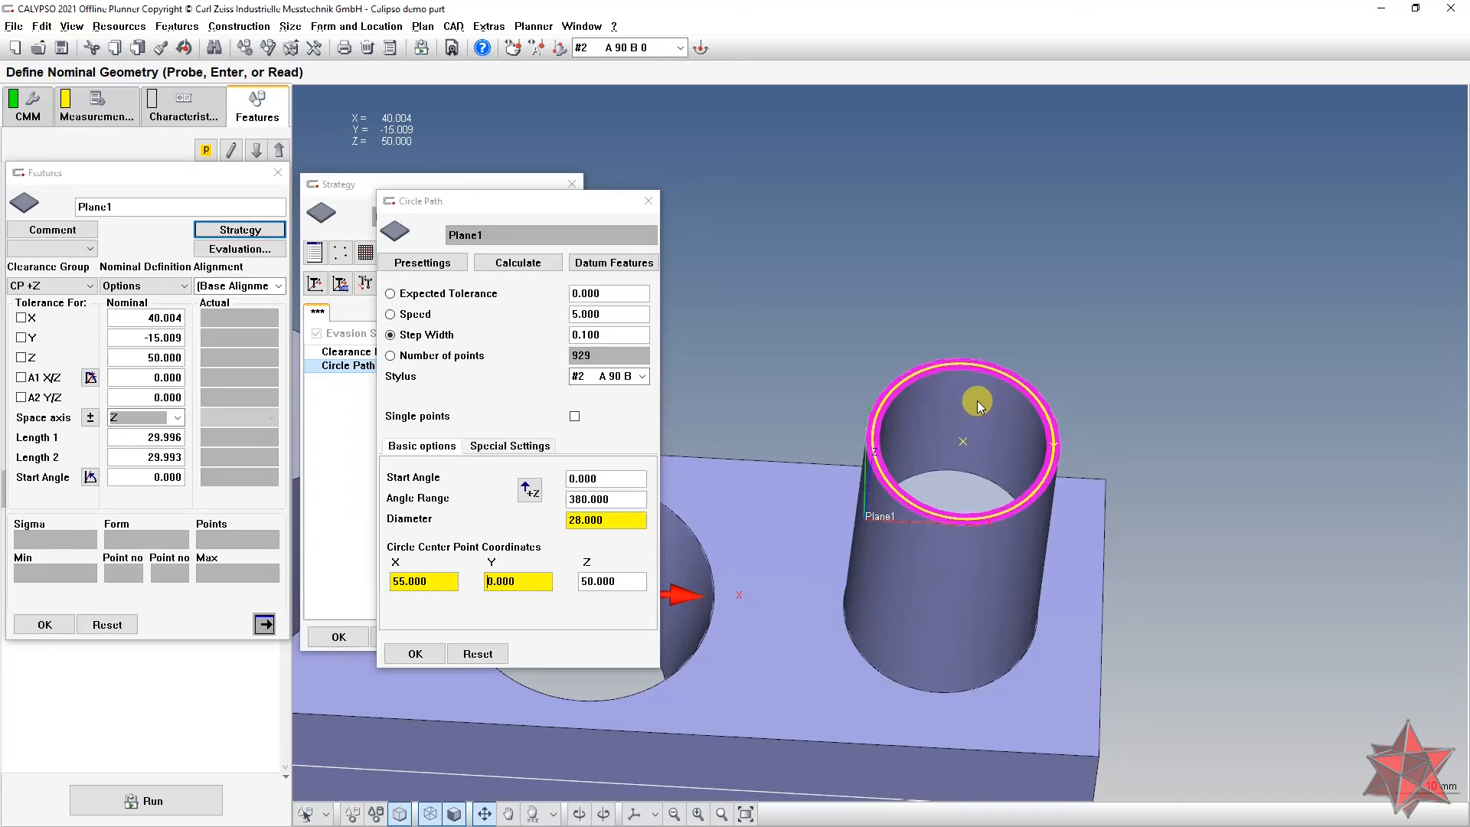
{"action": "middle_click_drag", "start_coordinate": [1017, 329], "coordinate": [1041, 274]}
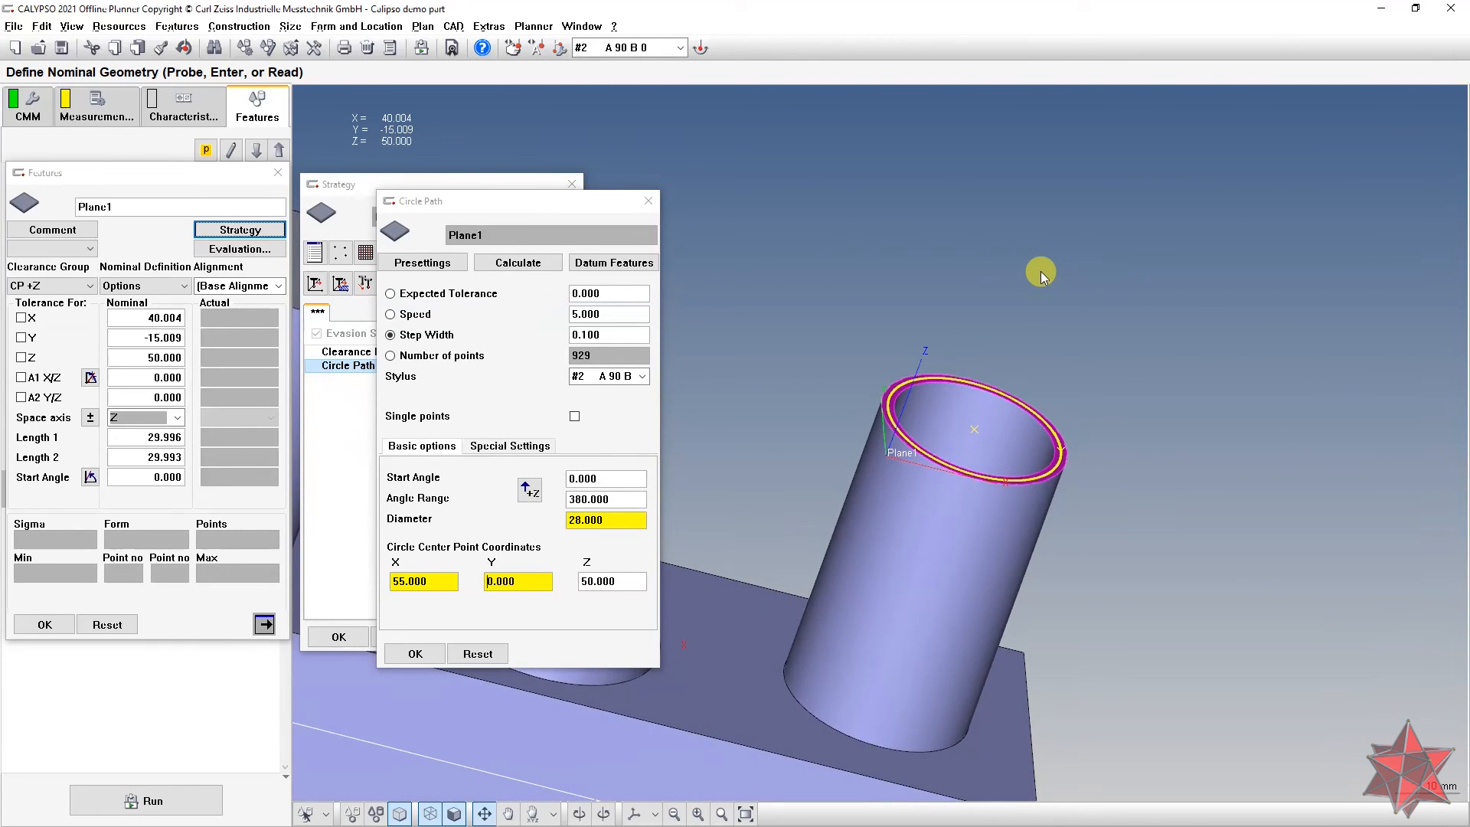
{"action": "left_click", "coordinate": [415, 653]}
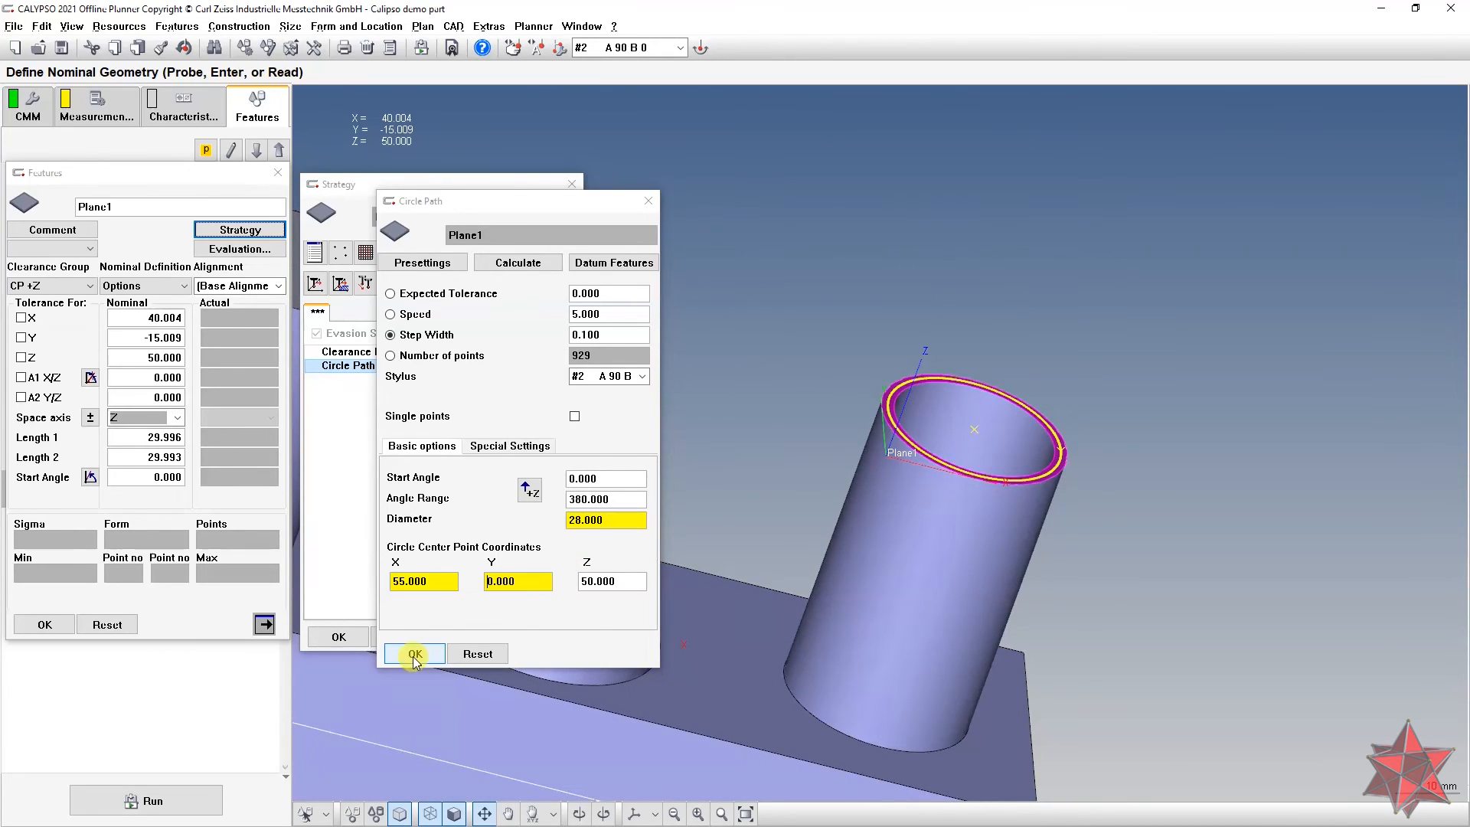
{"action": "left_click", "coordinate": [355, 640]}
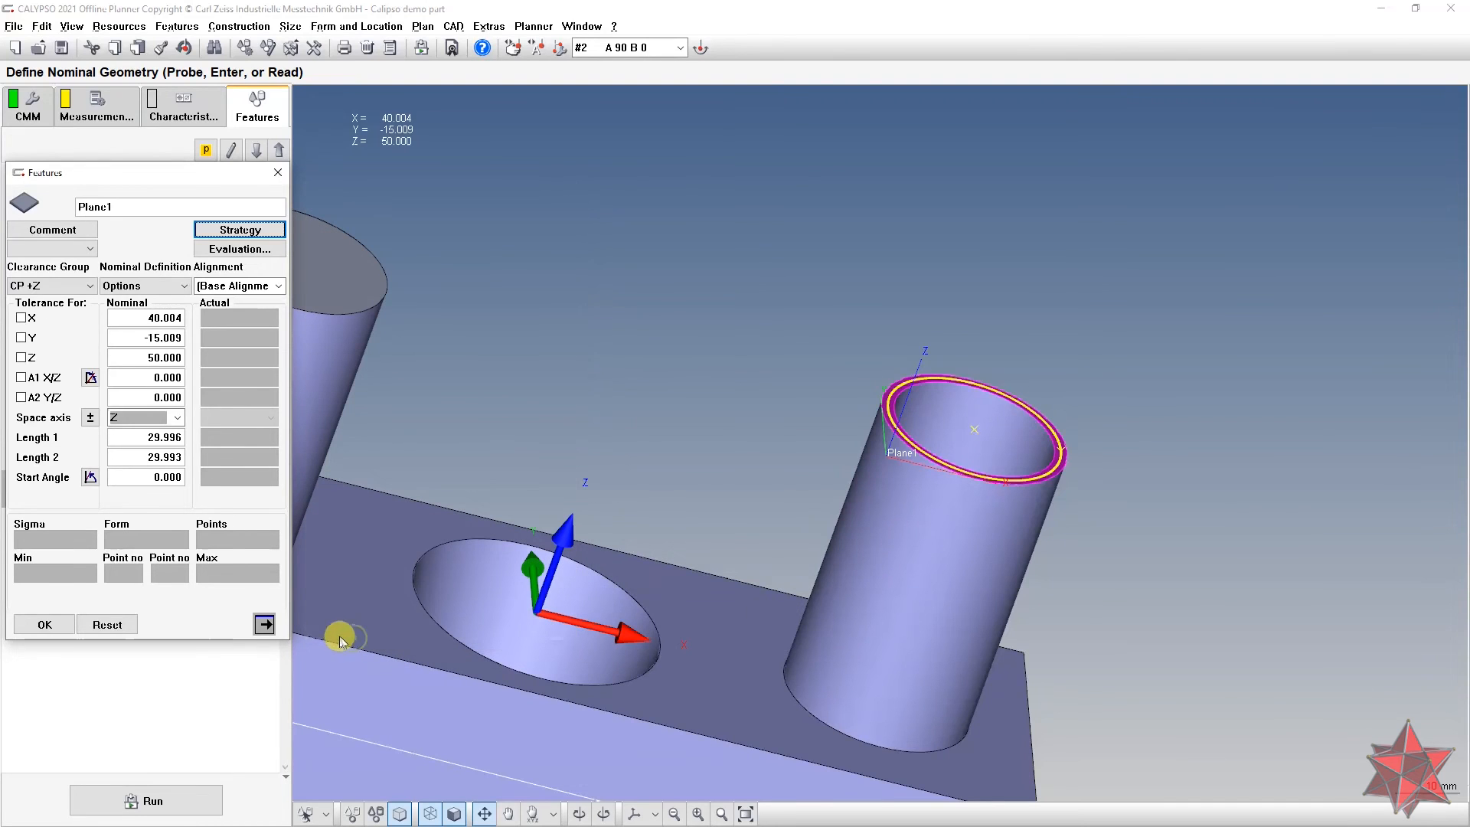
{"action": "left_click", "coordinate": [46, 624]}
{"action": "middle_click_drag", "start_coordinate": [801, 452], "coordinate": [755, 484]}
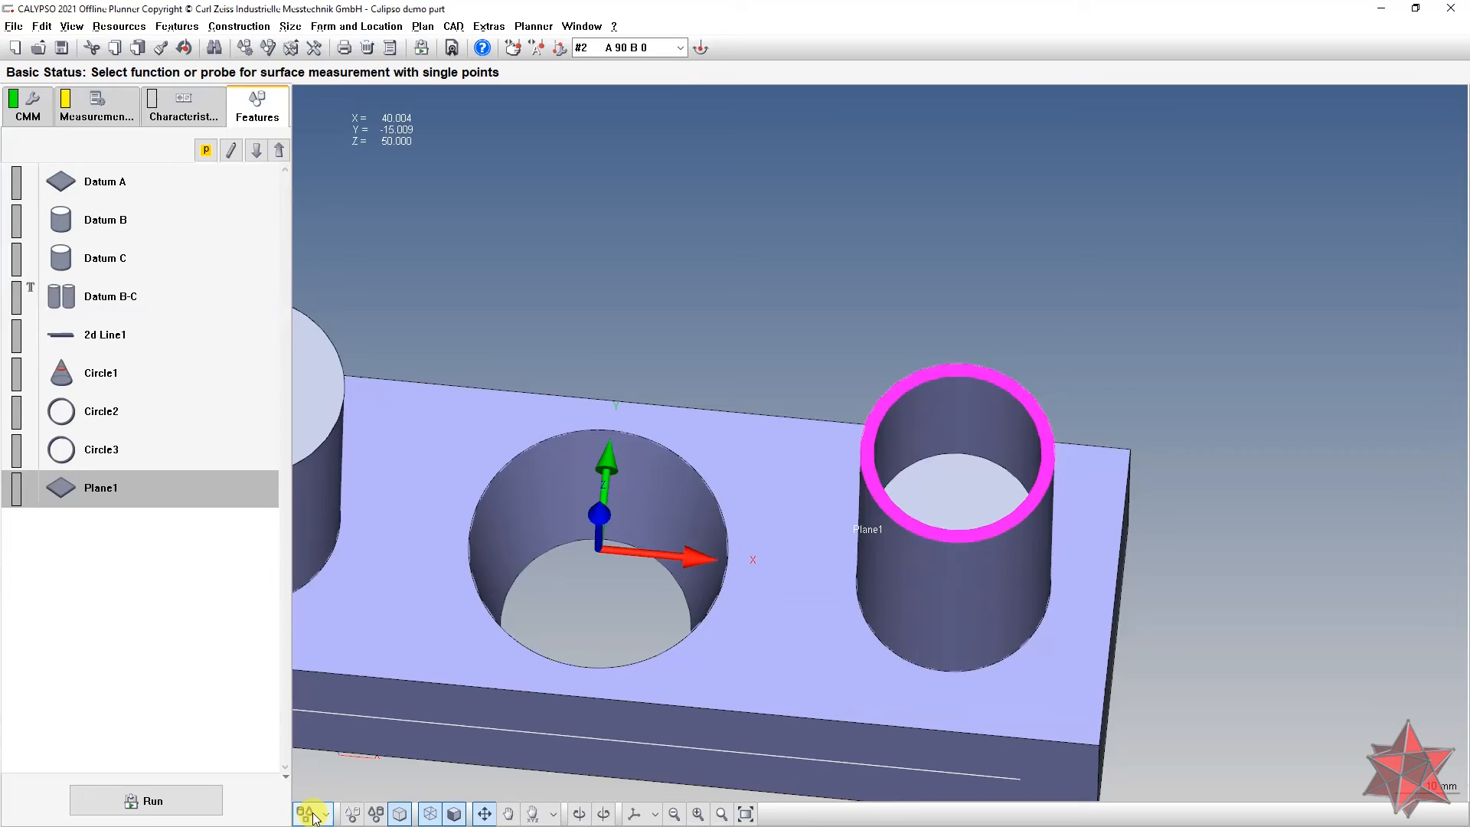
Step: Enable filtering and outlier elimination on Plane1, with a Gauss filter at 0.8 mm cutoff
{"action": "double_click", "coordinate": [174, 487]}
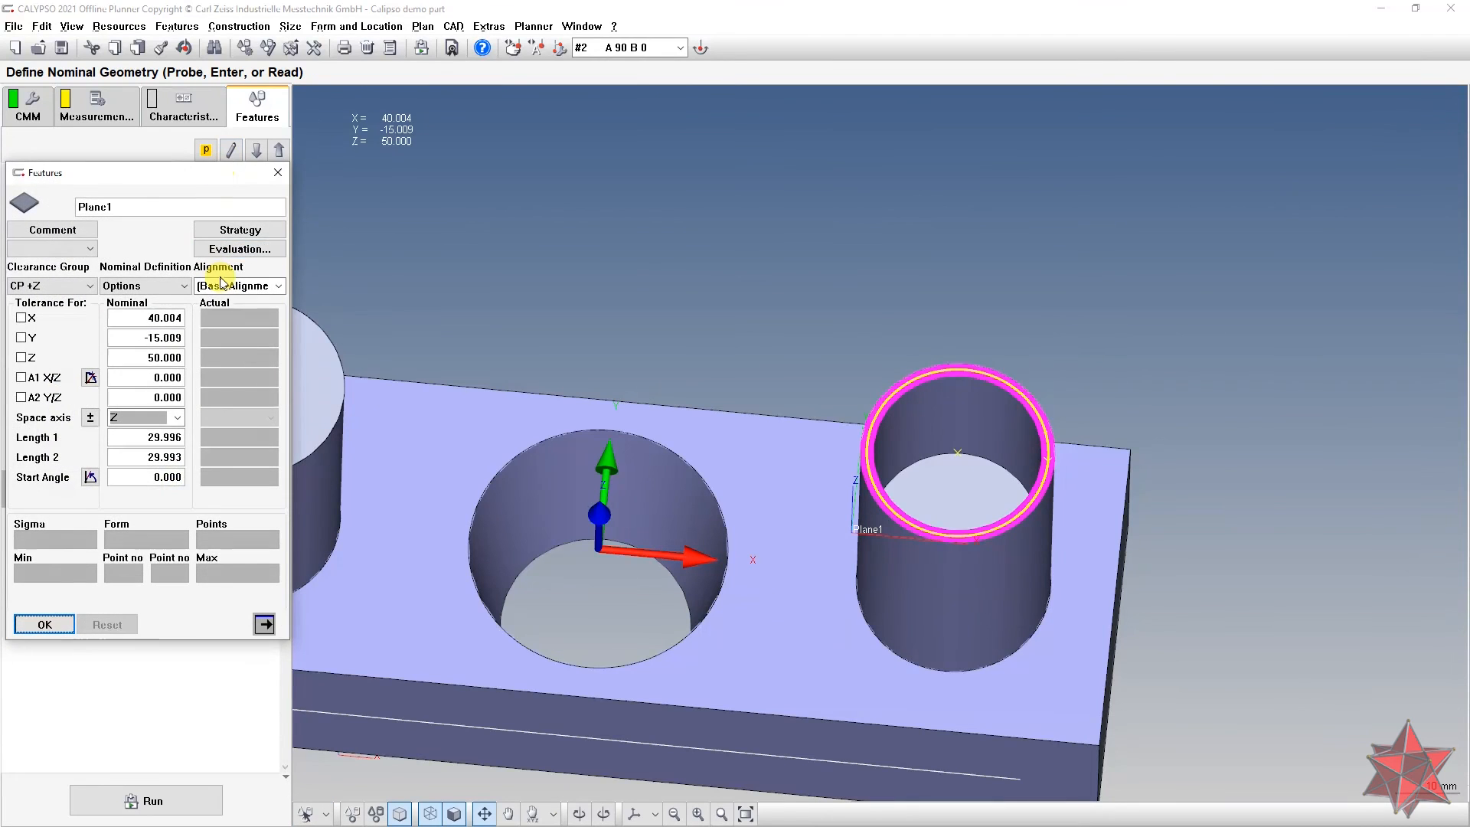
{"action": "left_click", "coordinate": [230, 243]}
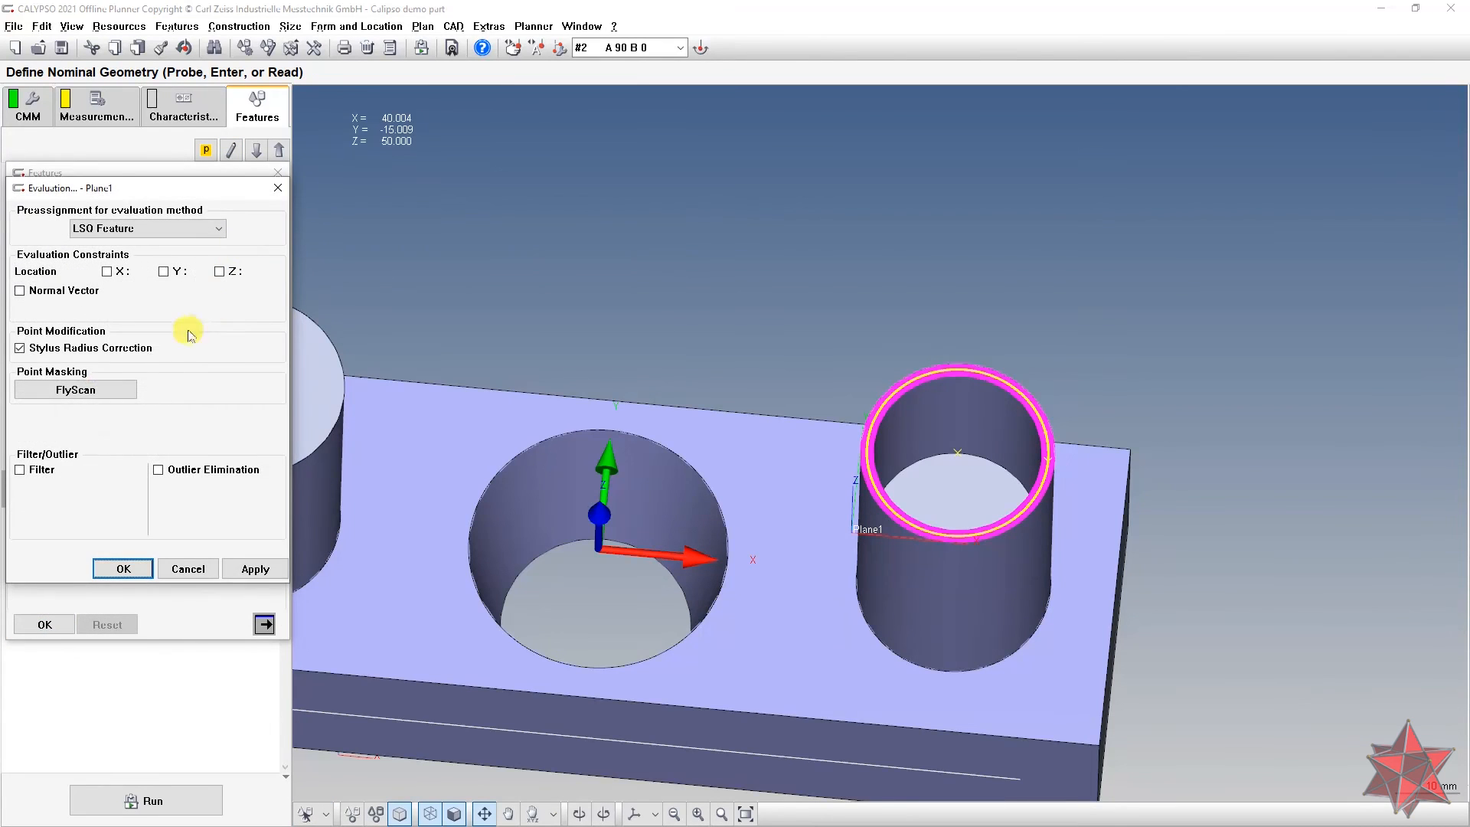
{"action": "left_click", "coordinate": [39, 470]}
{"action": "left_click", "coordinate": [189, 472]}
{"action": "left_click", "coordinate": [132, 488]}
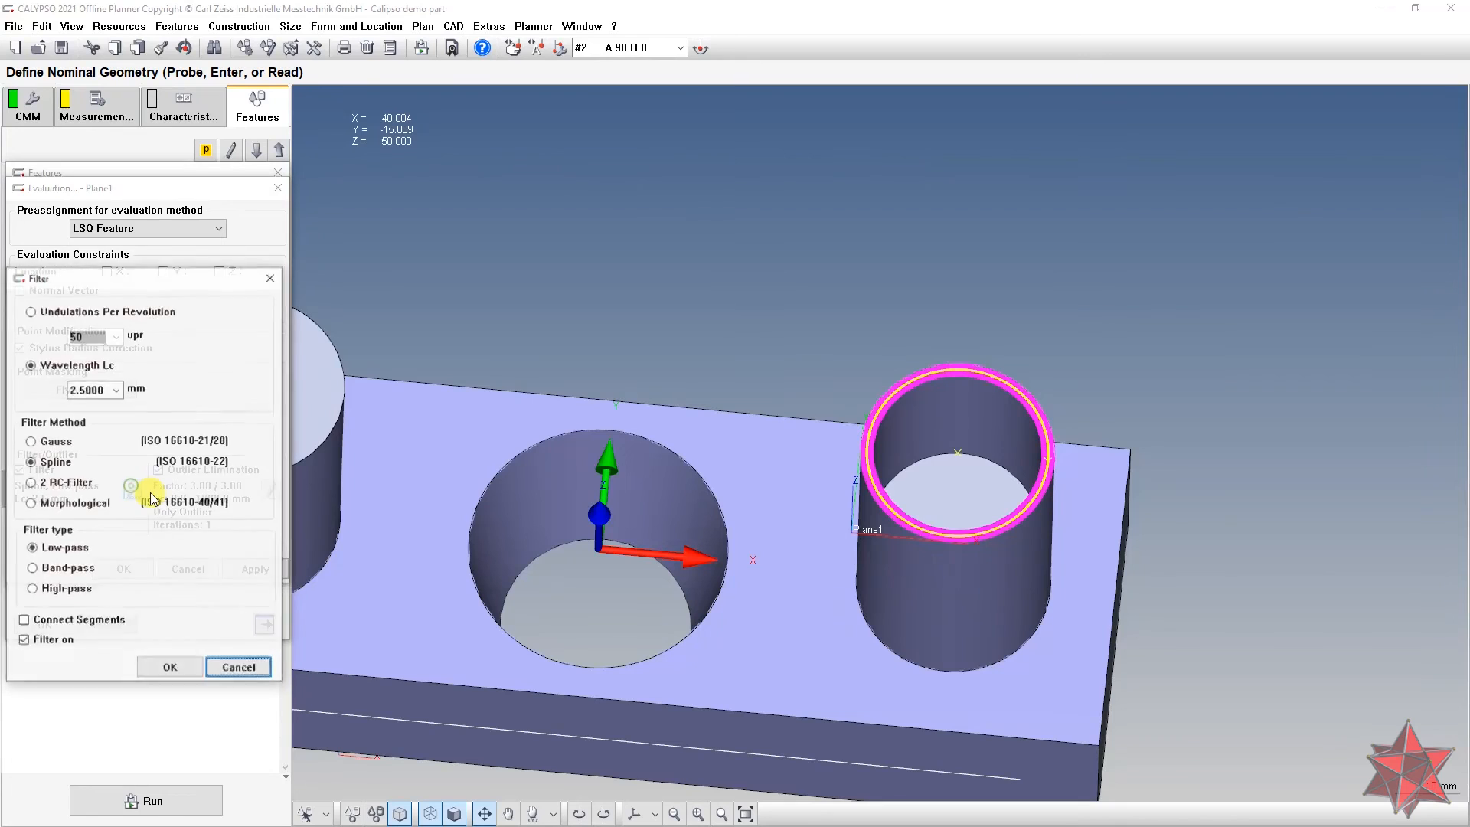
{"action": "left_click", "coordinate": [117, 389]}
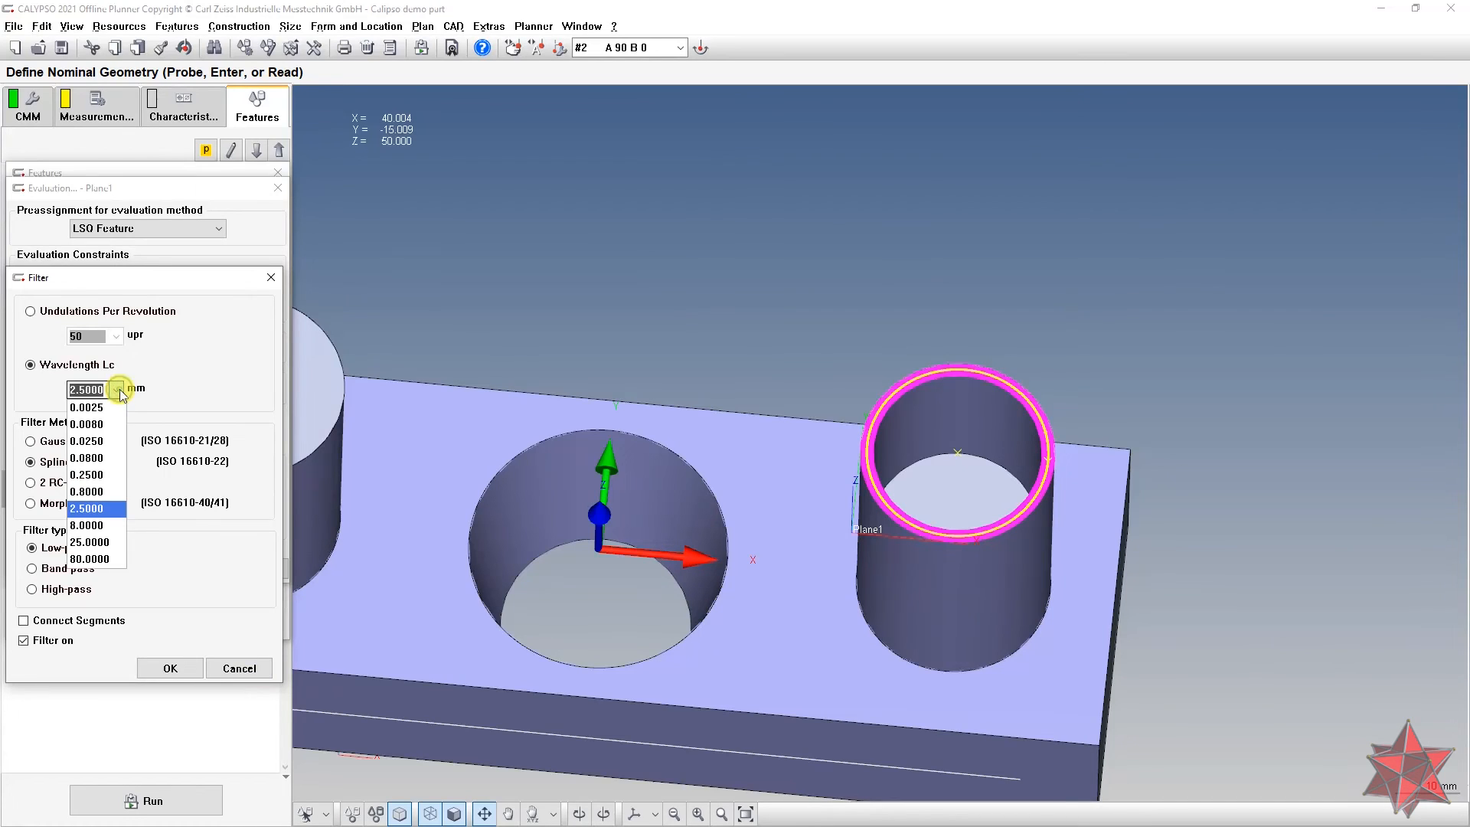
{"action": "left_click", "coordinate": [101, 491]}
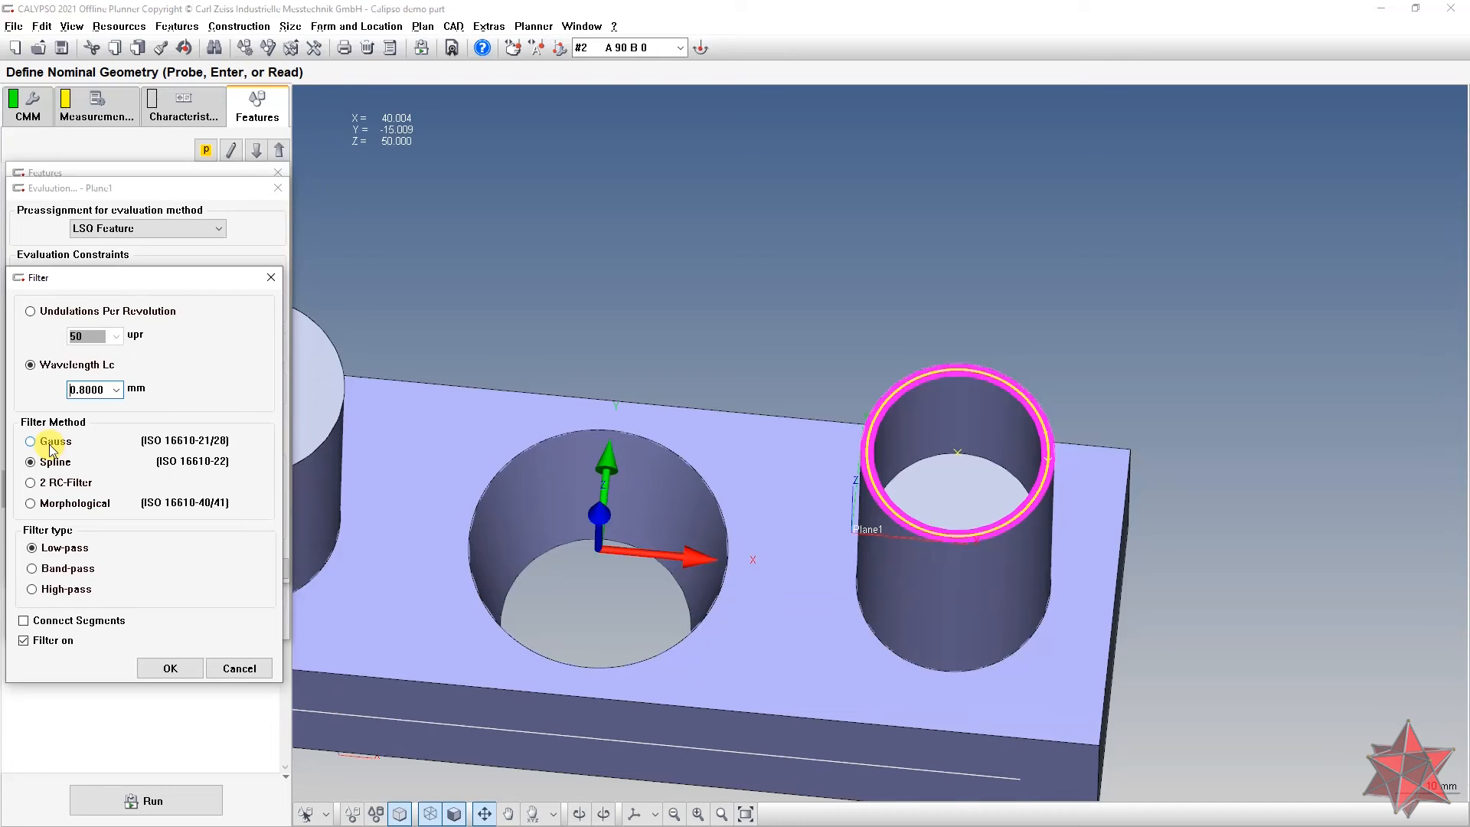
{"action": "left_click", "coordinate": [170, 668]}
Step: Set outlier elimination to include 5 adjacent points with prefilter wavelength up to 10, and accept Plane1
{"action": "left_click", "coordinate": [267, 493]}
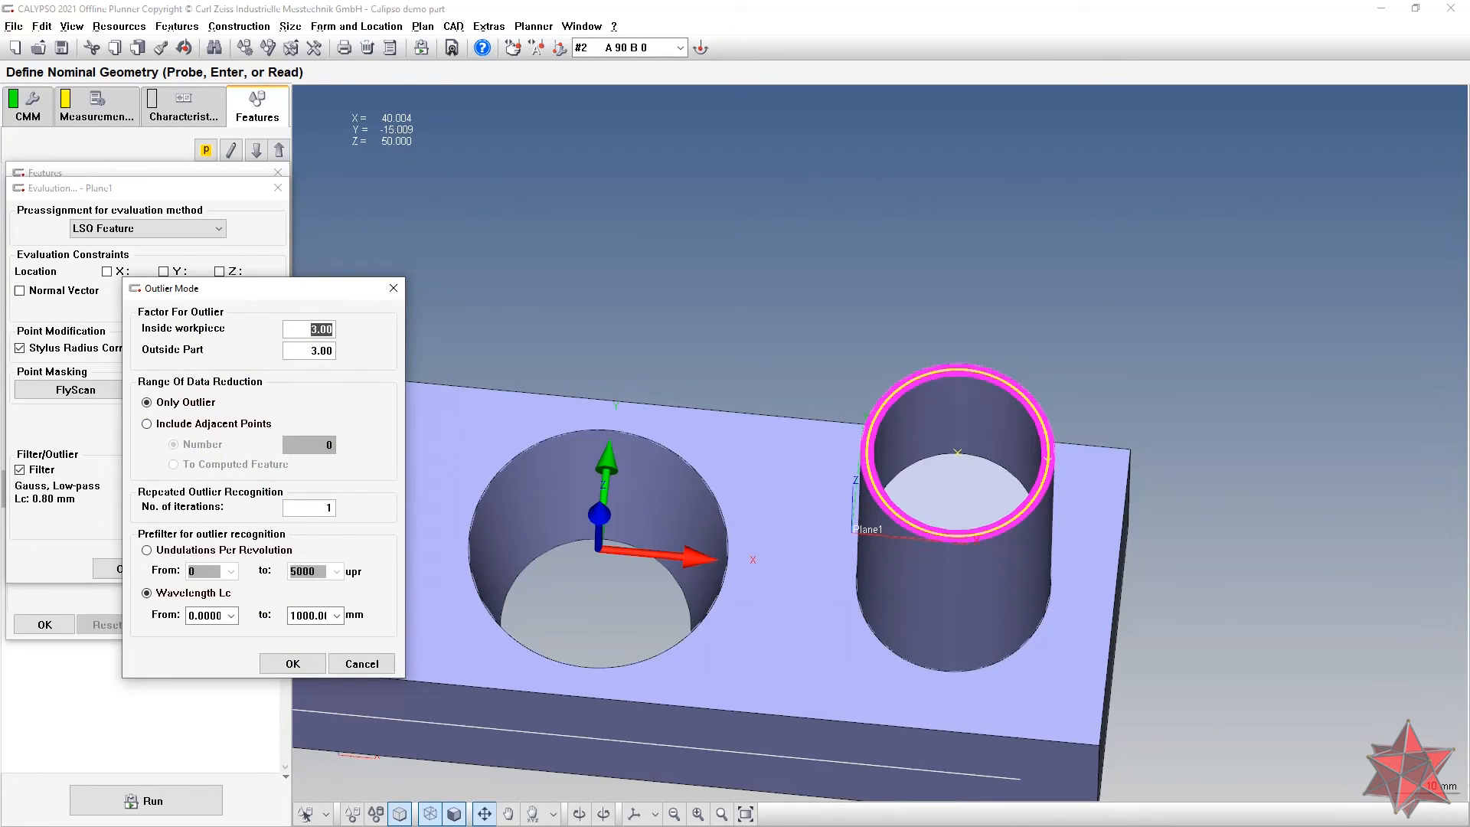
{"action": "left_click", "coordinate": [175, 425]}
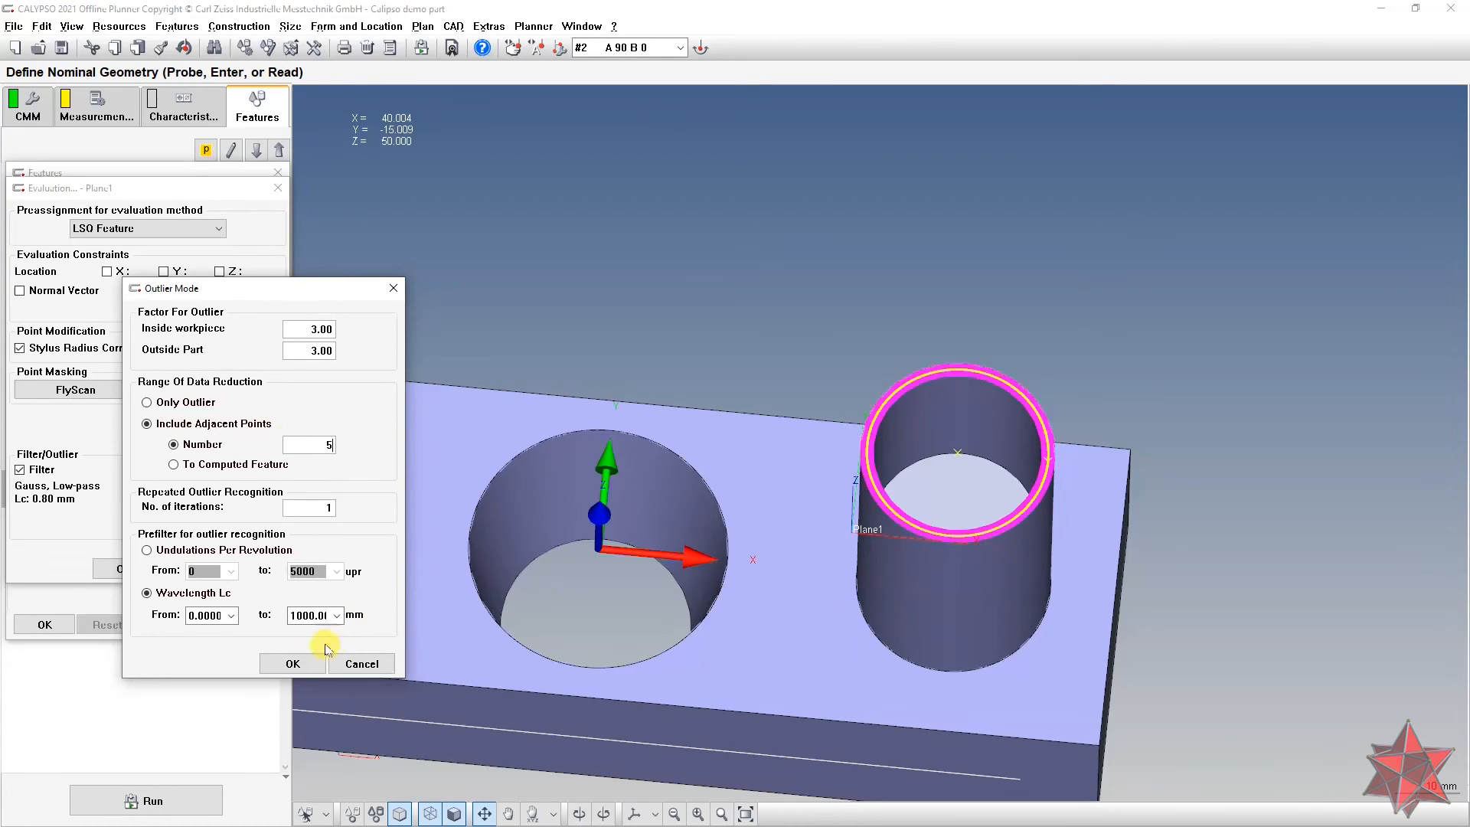
{"action": "left_click_drag", "start_coordinate": [297, 617], "coordinate": [405, 625]}
{"action": "type", "text": "10"}
{"action": "left_click", "coordinate": [292, 663]}
{"action": "left_click", "coordinate": [130, 570]}
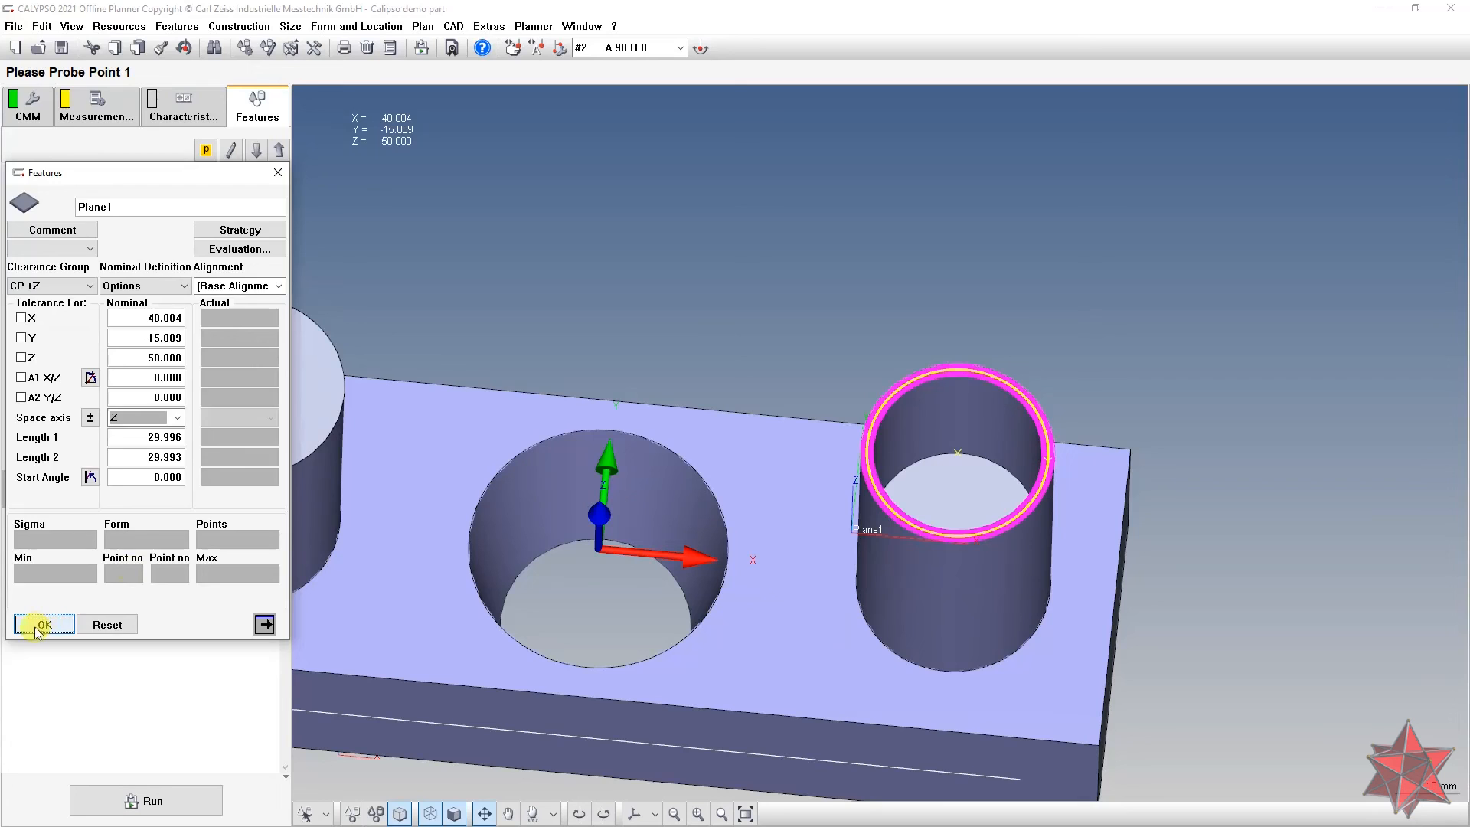
{"action": "left_click", "coordinate": [35, 625]}
{"action": "middle_click_drag", "start_coordinate": [656, 522], "coordinate": [511, 398]}
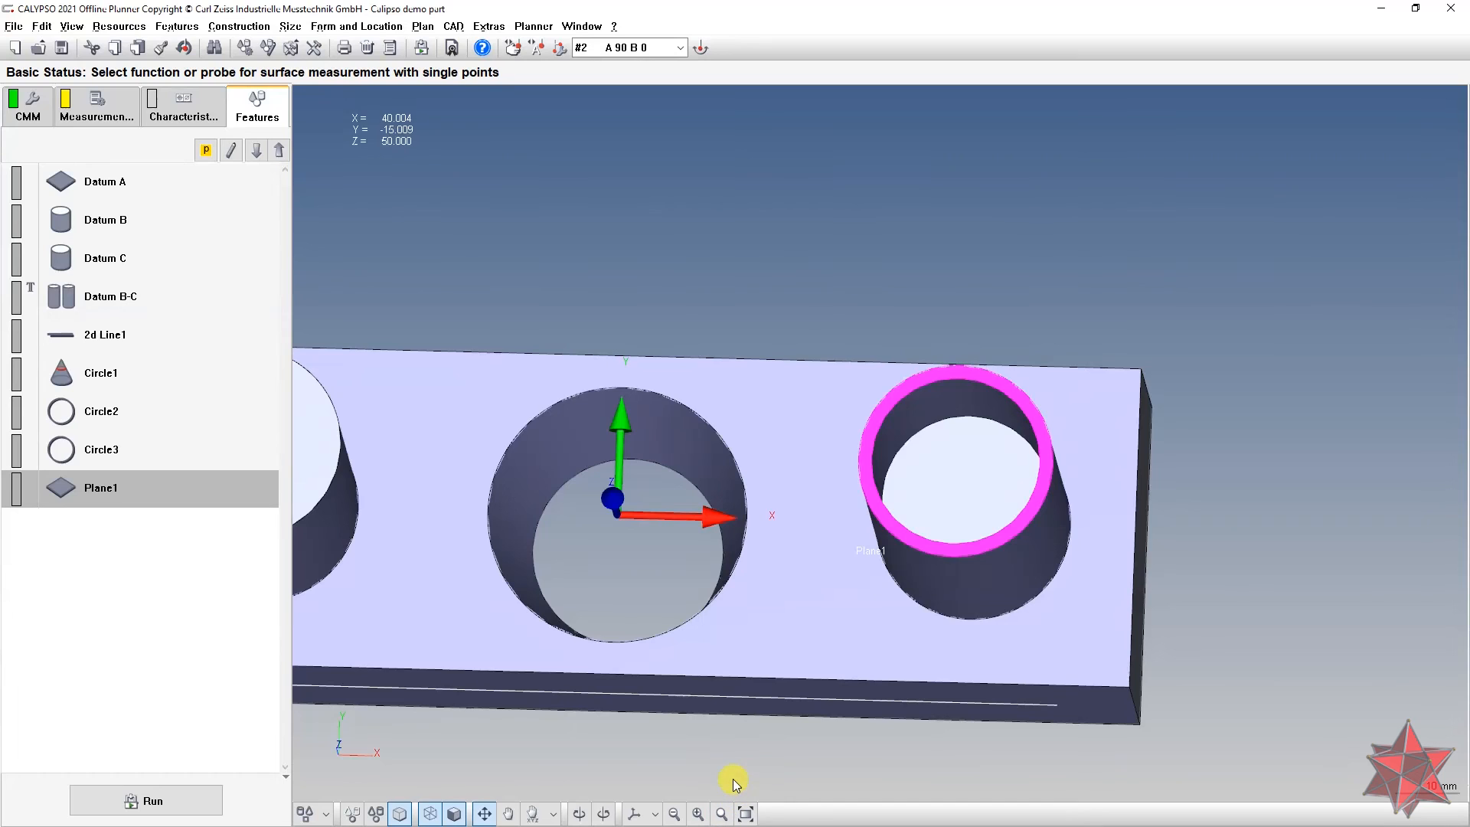
{"action": "key", "text": "alt+Tab"}
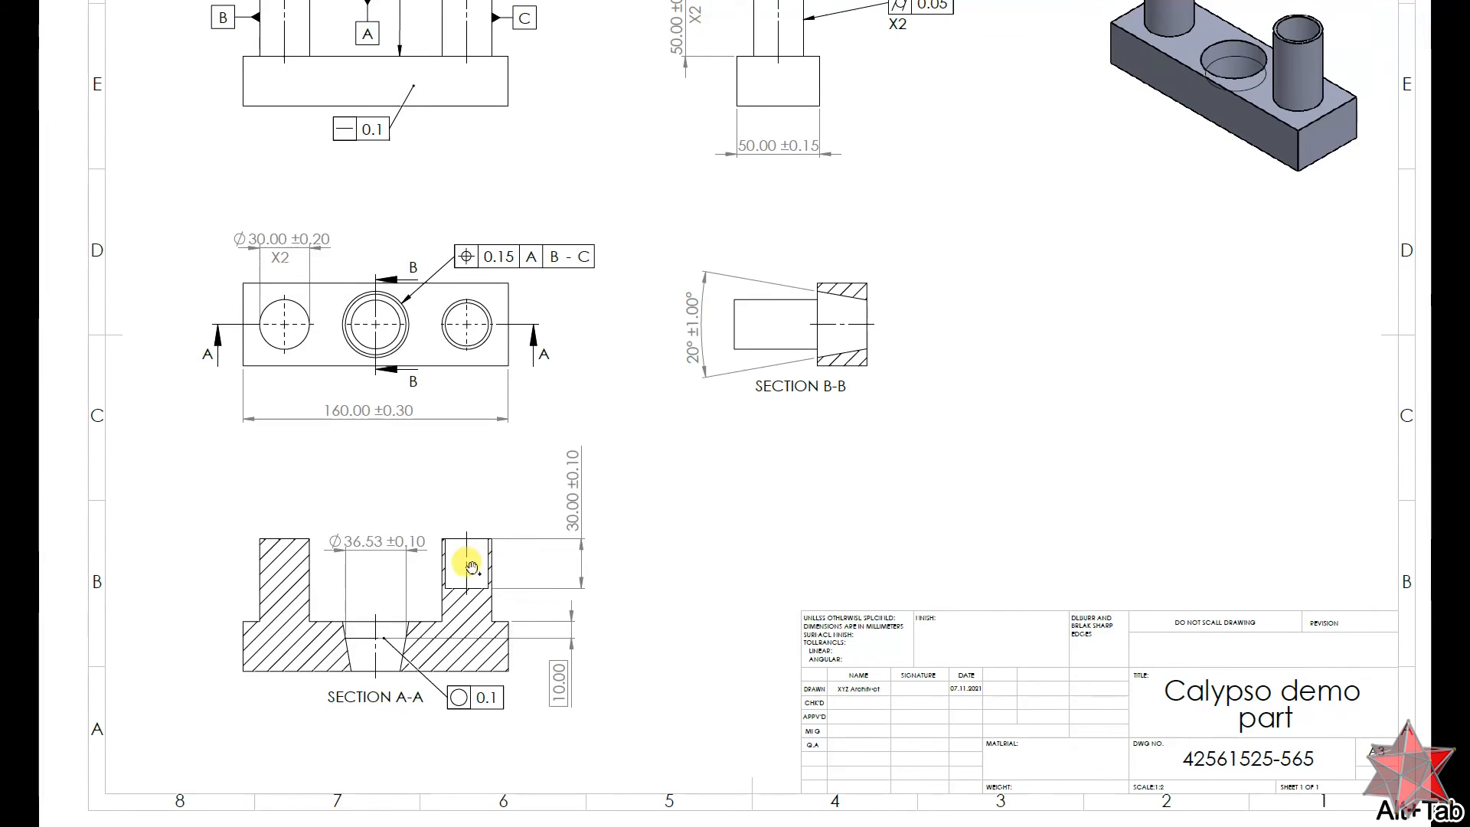
Step: Extract Plane2 from the right hole's bottom face of the CAD model and open its definition
{"action": "key", "text": "alt+Tab"}
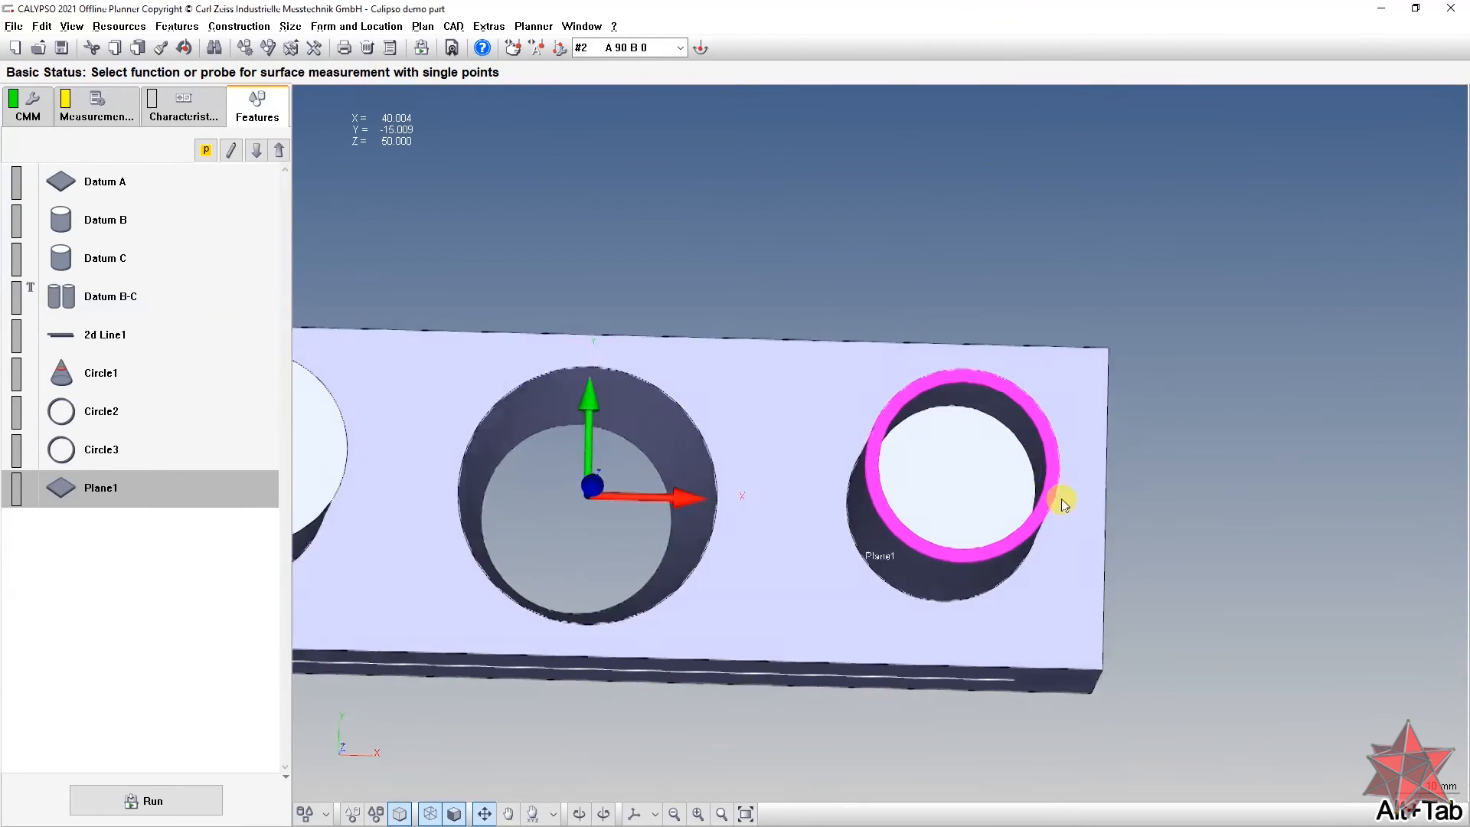
{"action": "left_click", "coordinate": [327, 814]}
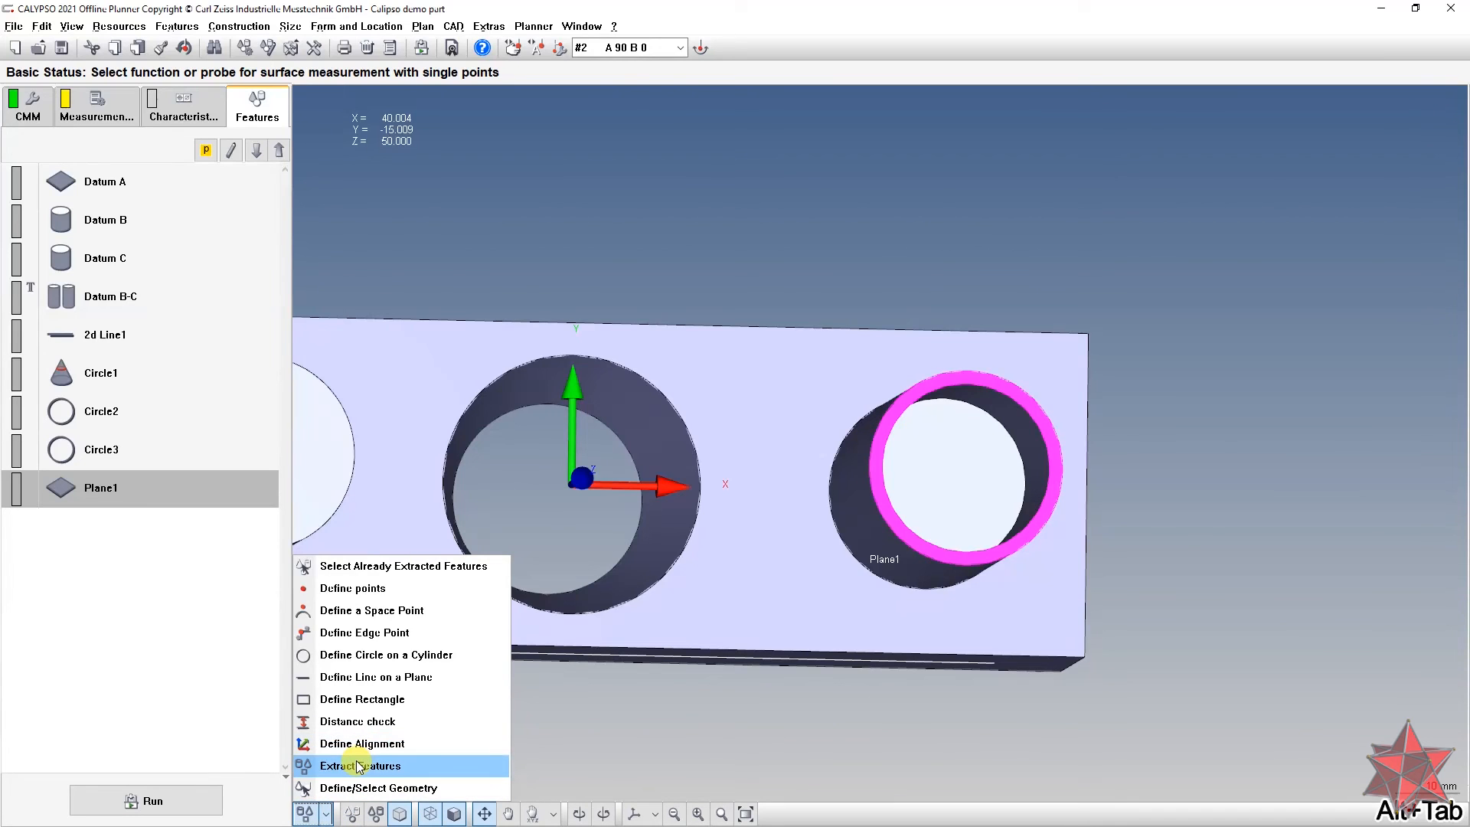
{"action": "left_click", "coordinate": [358, 767]}
{"action": "left_click", "coordinate": [945, 484]}
{"action": "scroll", "coordinate": [957, 513], "scroll_direction": "up", "scroll_amount": 5}
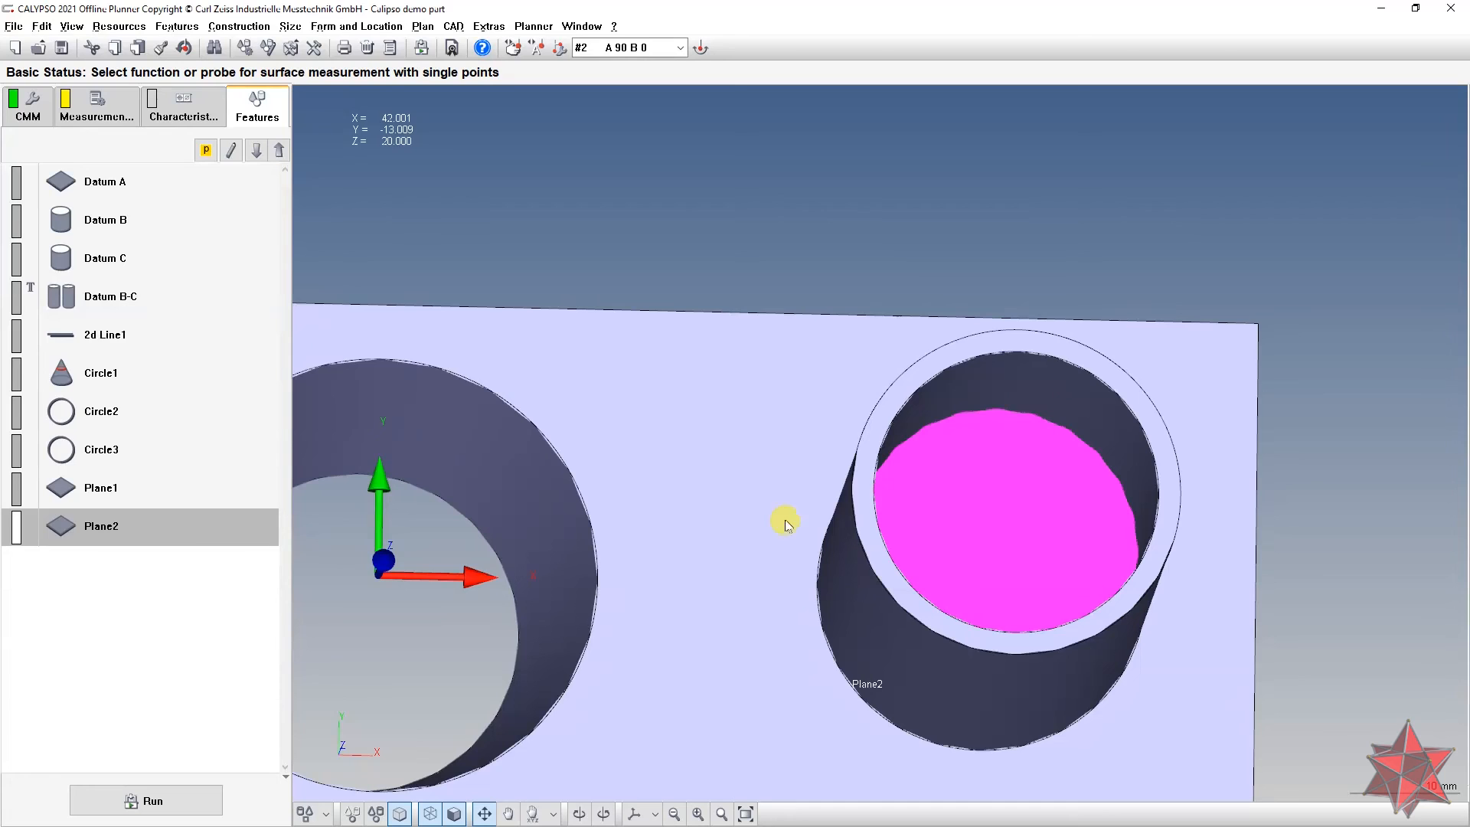
{"action": "double_click", "coordinate": [89, 521]}
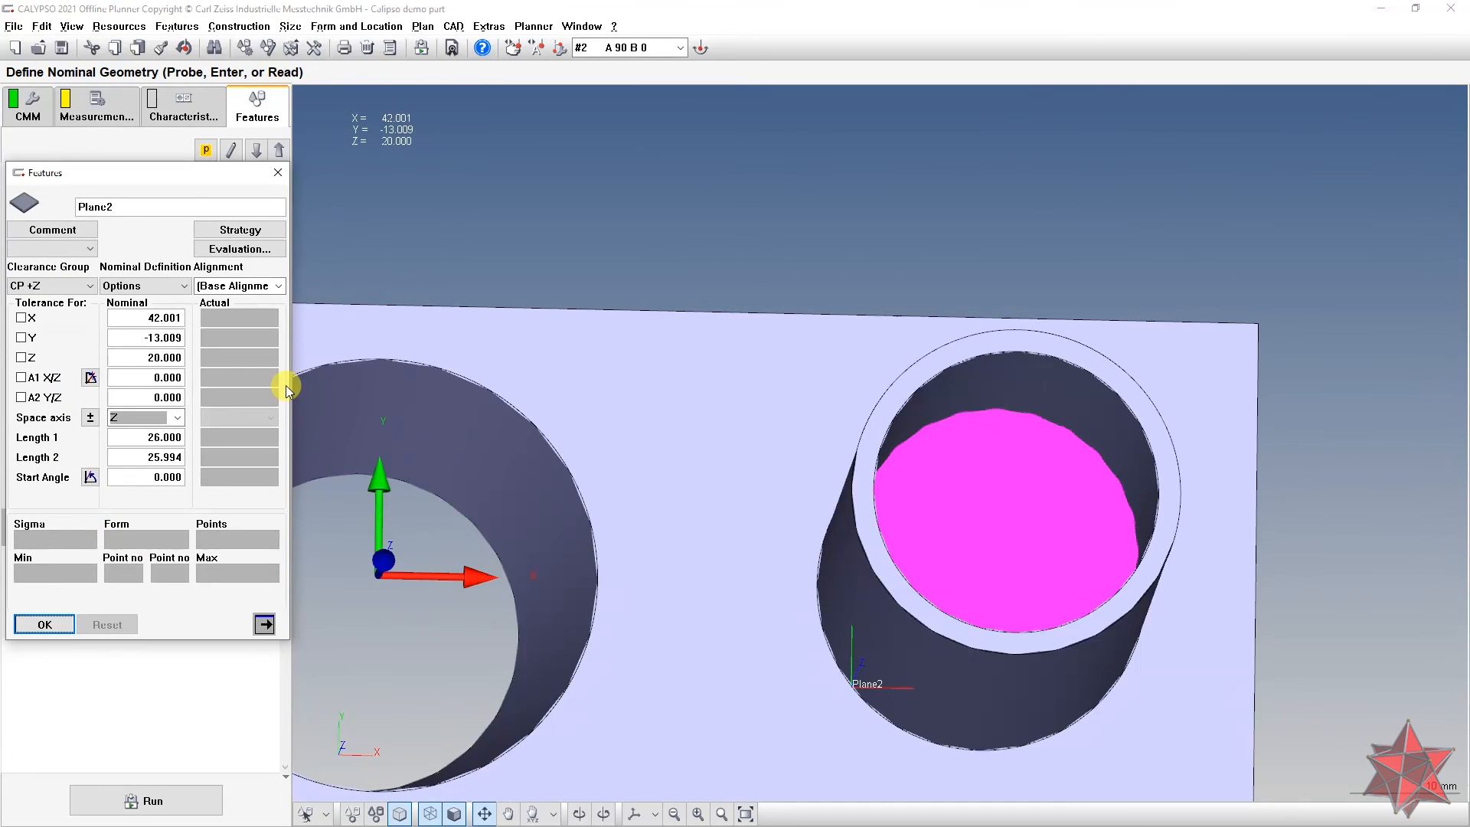
Step: Add a circle path to Plane2's strategy with 20 mm diameter, speed 5 and step width 0.1
{"action": "left_click", "coordinate": [257, 230]}
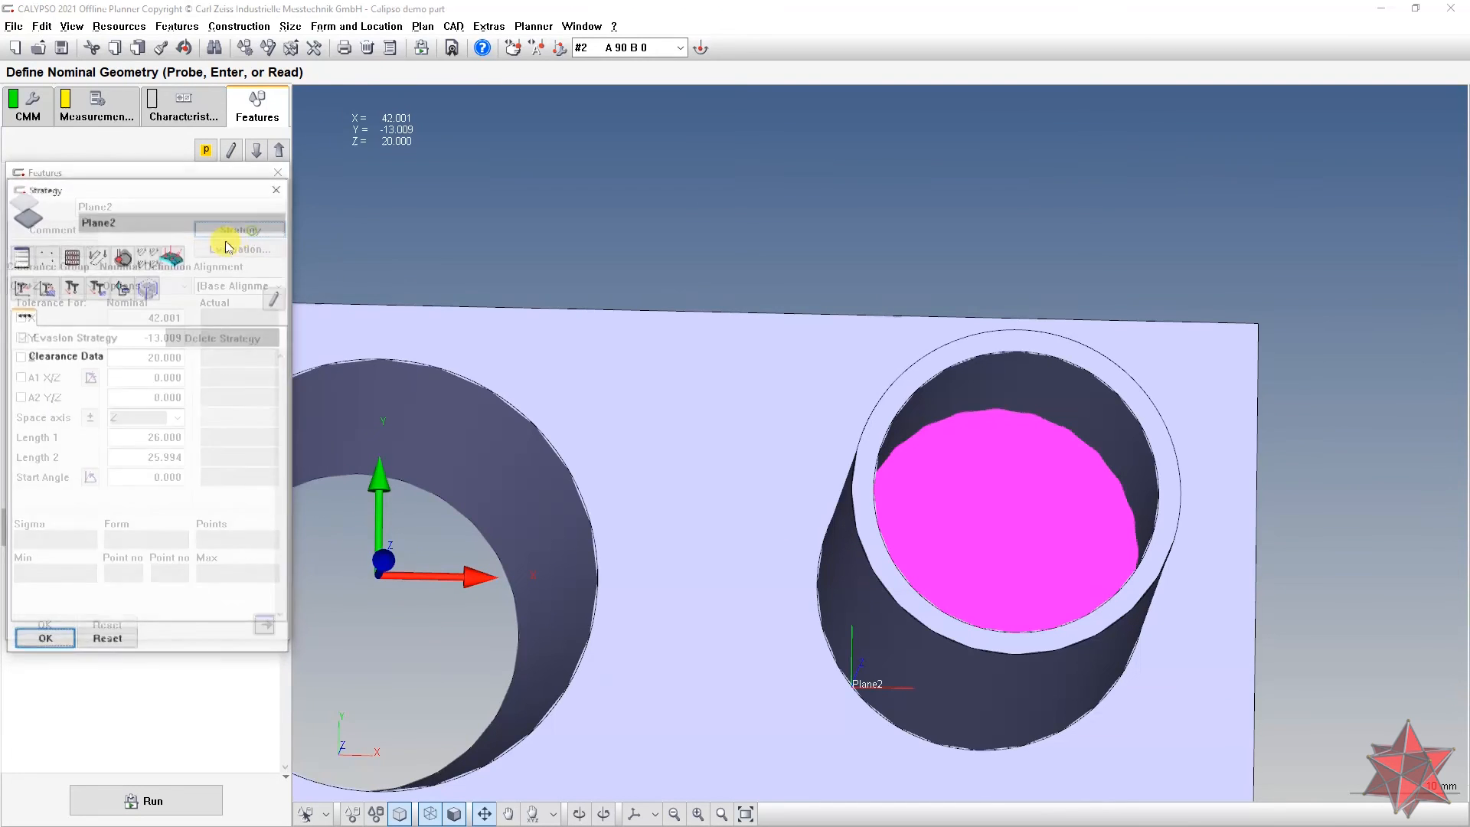
{"action": "left_click", "coordinate": [123, 255]}
{"action": "double_click", "coordinate": [103, 371]}
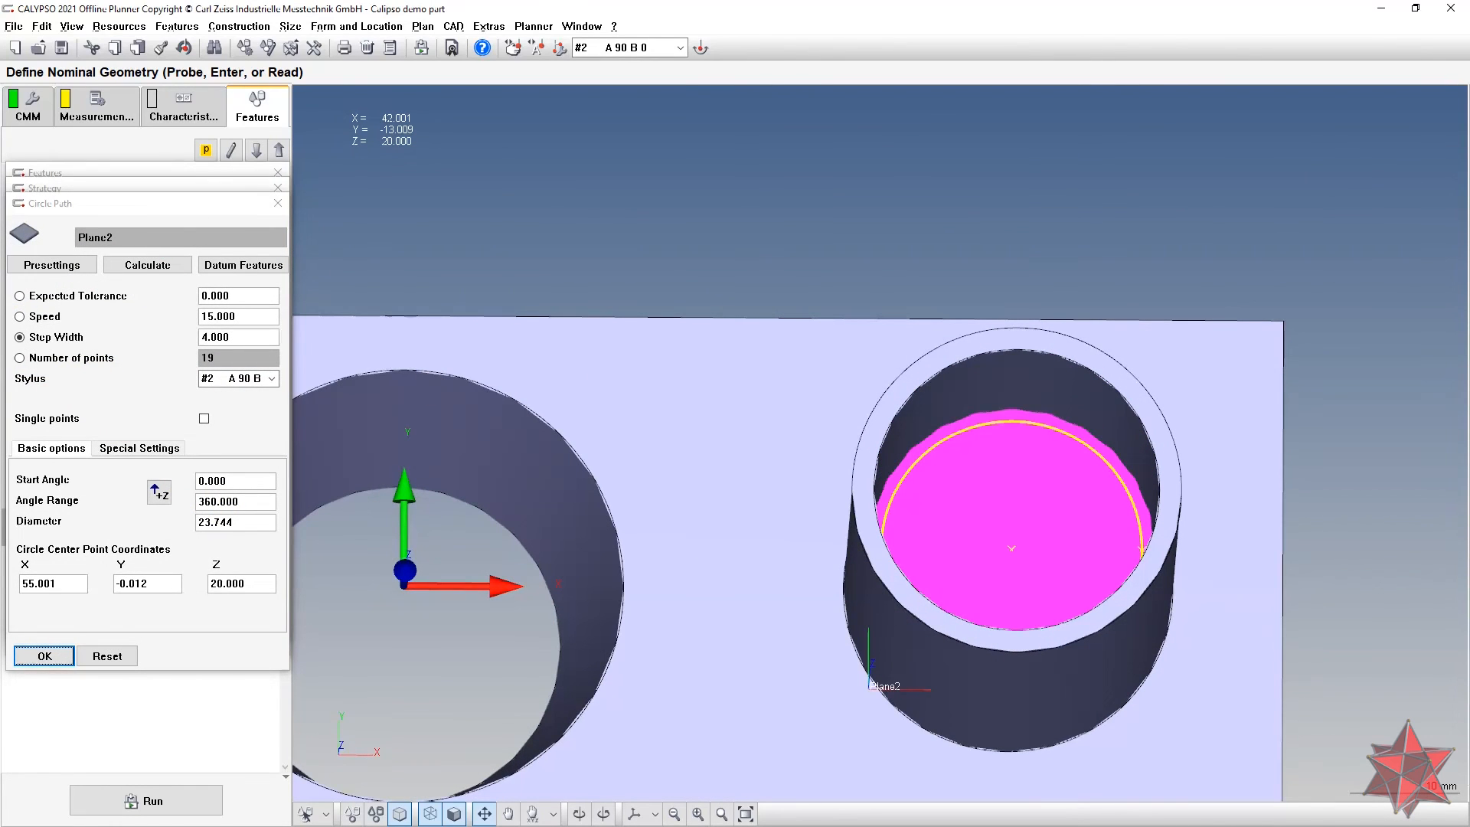
{"action": "double_click", "coordinate": [239, 523]}
{"action": "type", "text": "20"}
{"action": "left_click", "coordinate": [247, 501]}
{"action": "mouse_move", "coordinate": [377, 504]}
{"action": "left_mouse_down"}
{"action": "mouse_move", "coordinate": [393, 495]}
{"action": "mouse_move", "coordinate": [367, 500]}
{"action": "mouse_move", "coordinate": [385, 518]}
{"action": "left_mouse_up"}
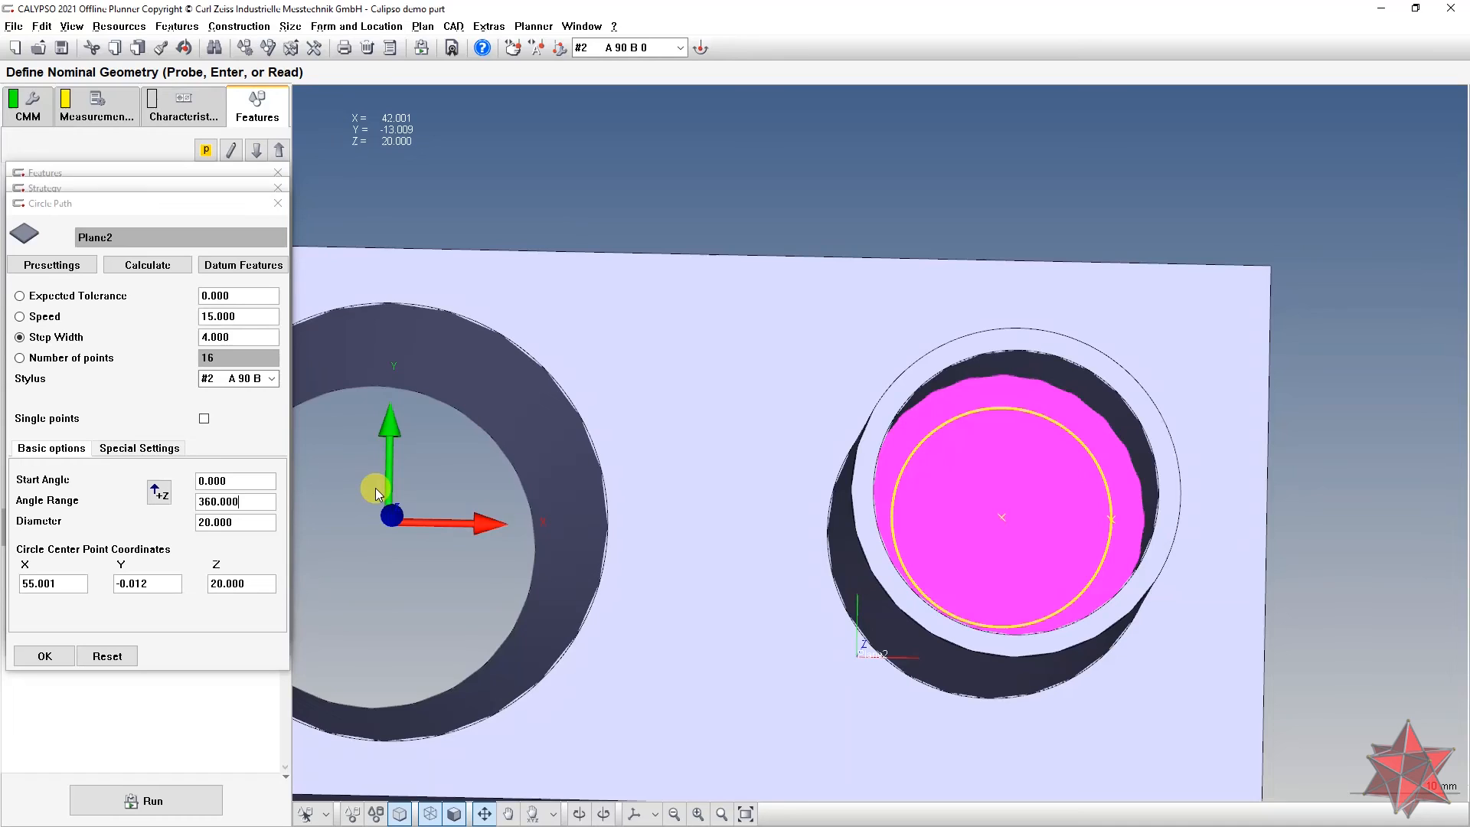
{"action": "left_click", "coordinate": [264, 318]}
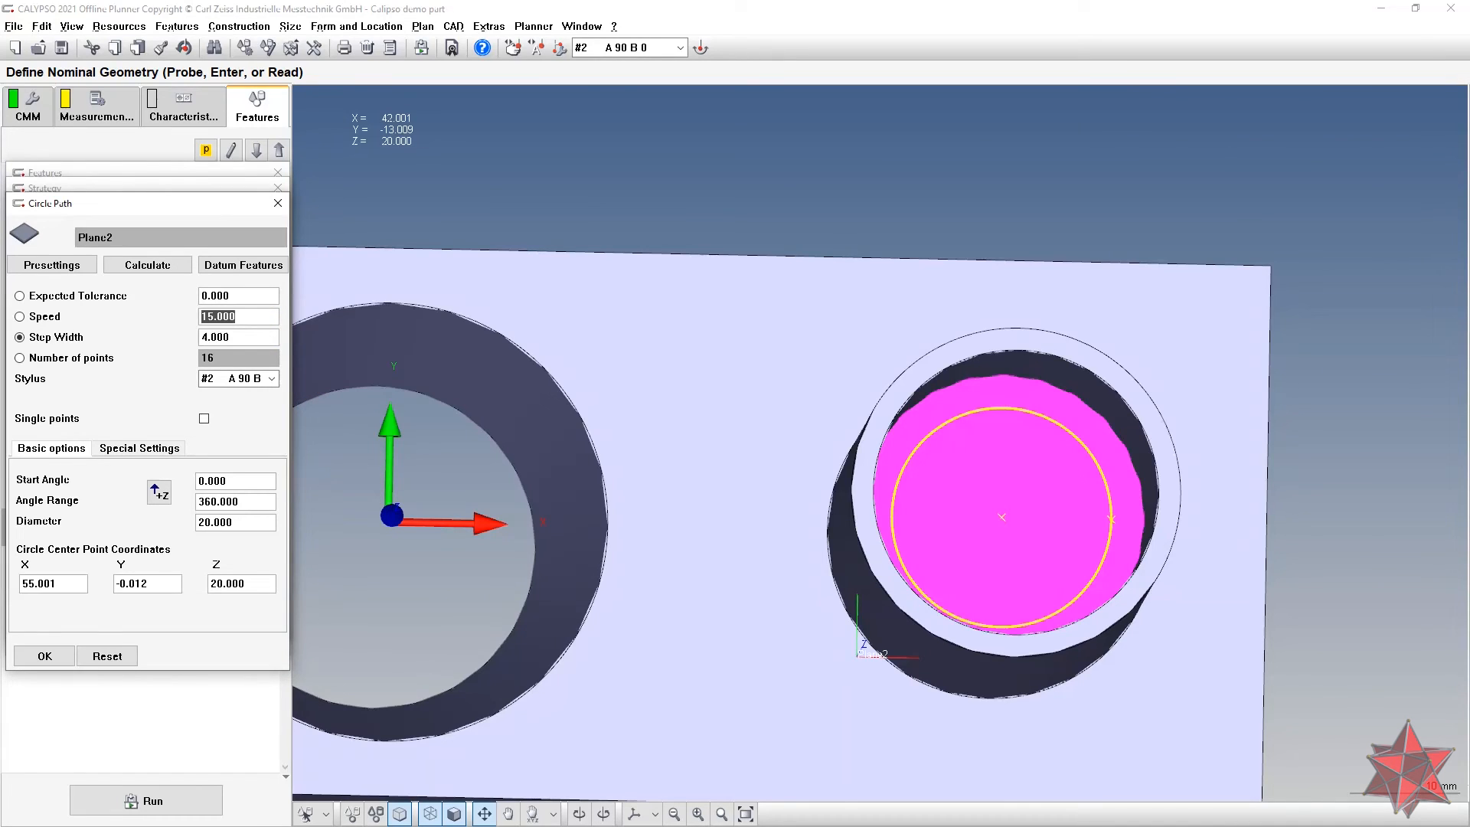
{"action": "type", "text": "5"}
{"action": "left_click", "coordinate": [264, 335]}
Step: Inspect Circle3 in the X-coordinate formula editor, cancel it, and close the circle path and strategy windows
{"action": "right_click", "coordinate": [66, 582]}
{"action": "left_click", "coordinate": [107, 589]}
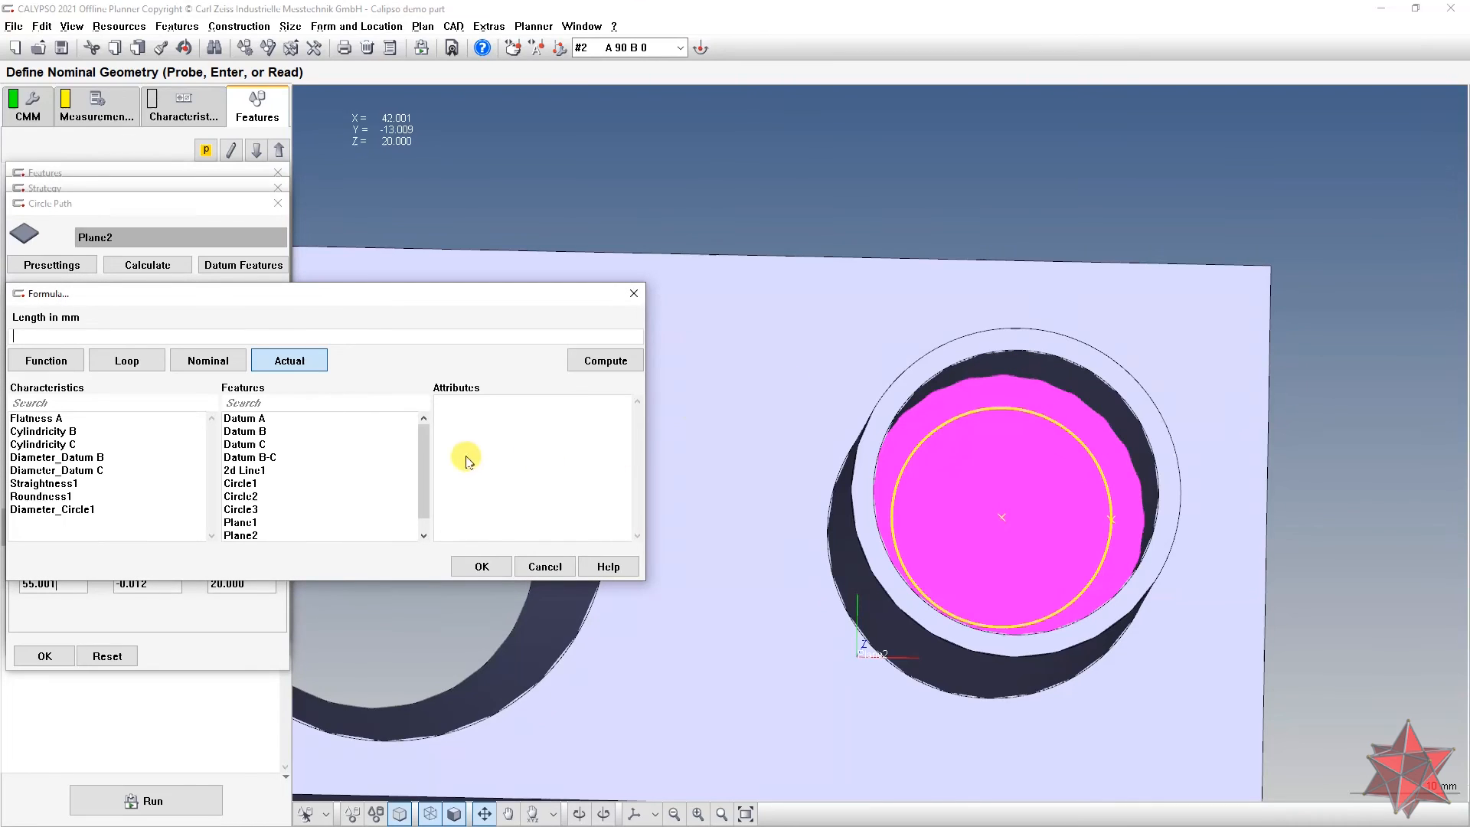
{"action": "scroll", "coordinate": [426, 462], "scroll_direction": "down", "scroll_amount": 1}
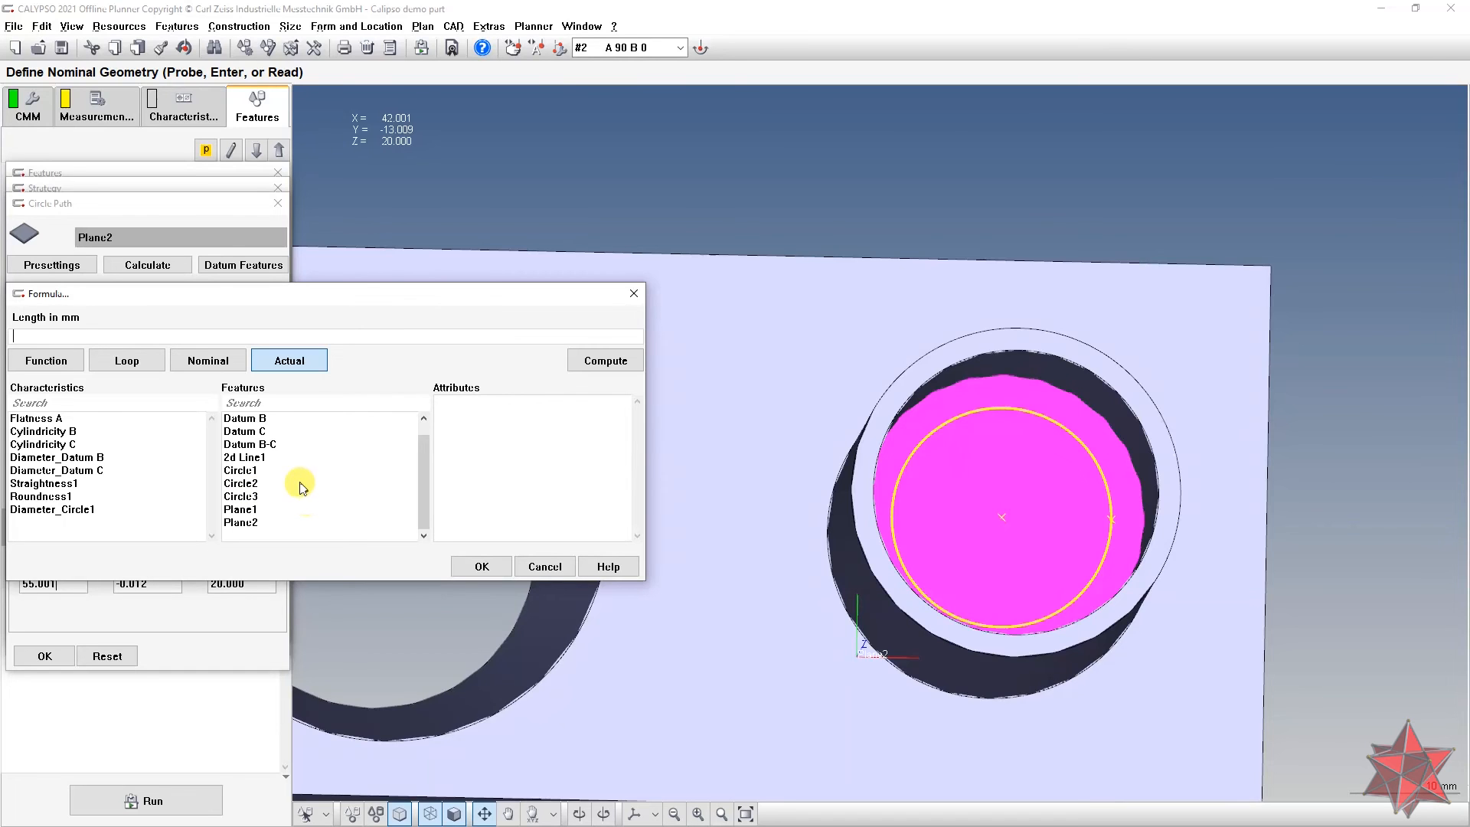
{"action": "left_click", "coordinate": [254, 498]}
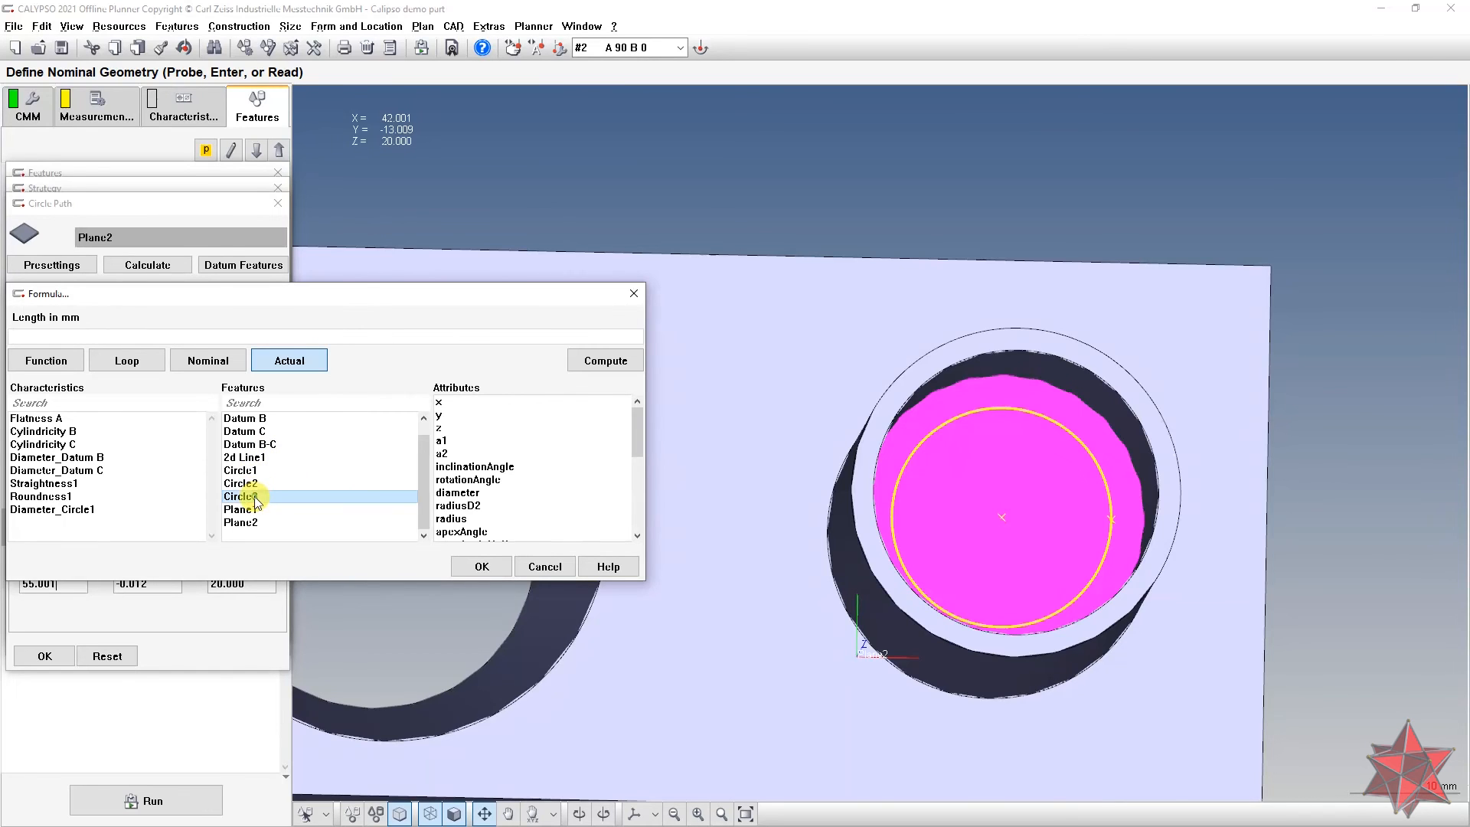
{"action": "left_click_drag", "start_coordinate": [354, 298], "coordinate": [694, 234]}
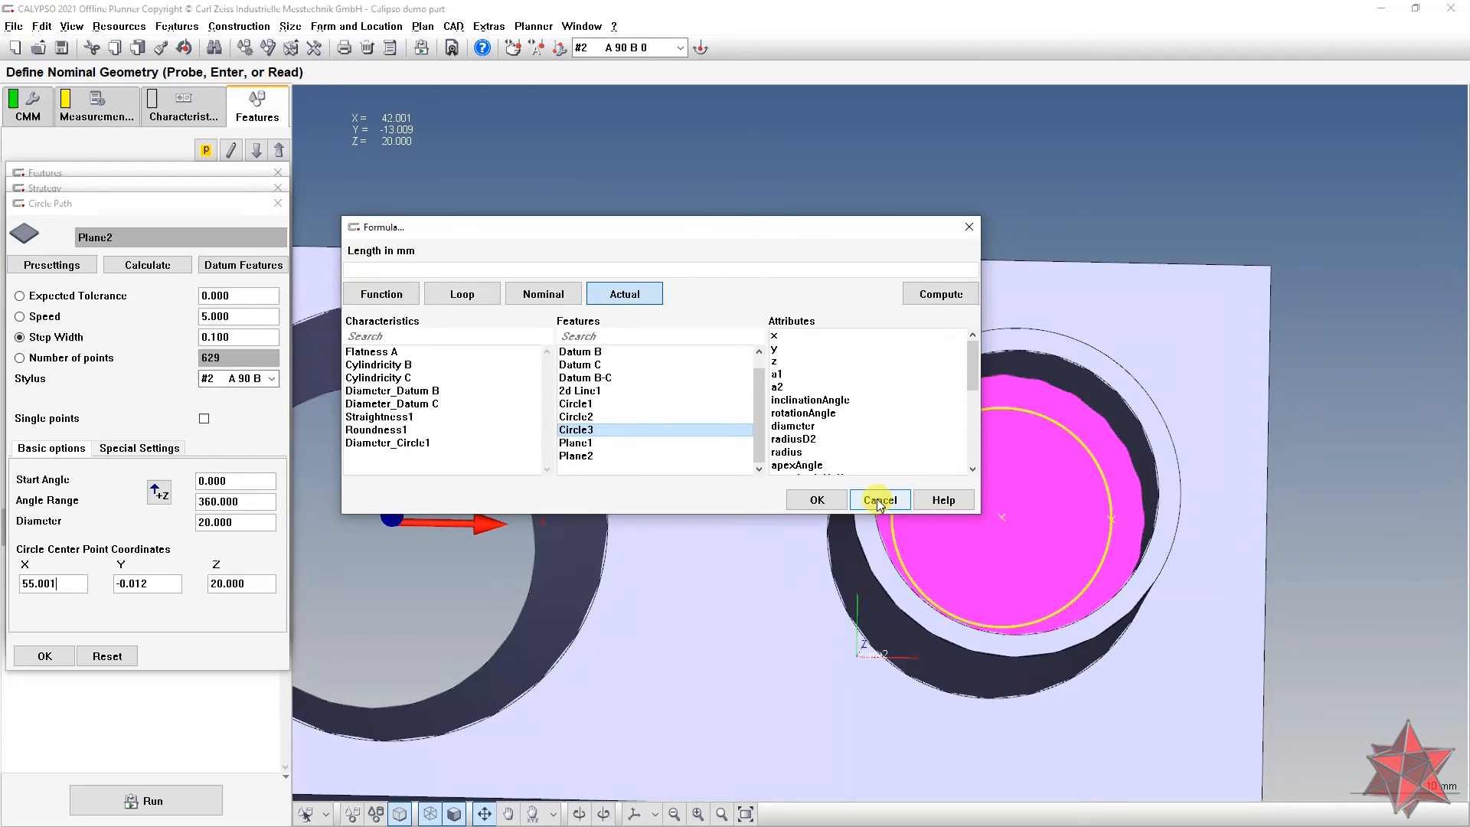
{"action": "left_click", "coordinate": [879, 501]}
{"action": "left_click", "coordinate": [278, 203]}
{"action": "left_click", "coordinate": [278, 188]}
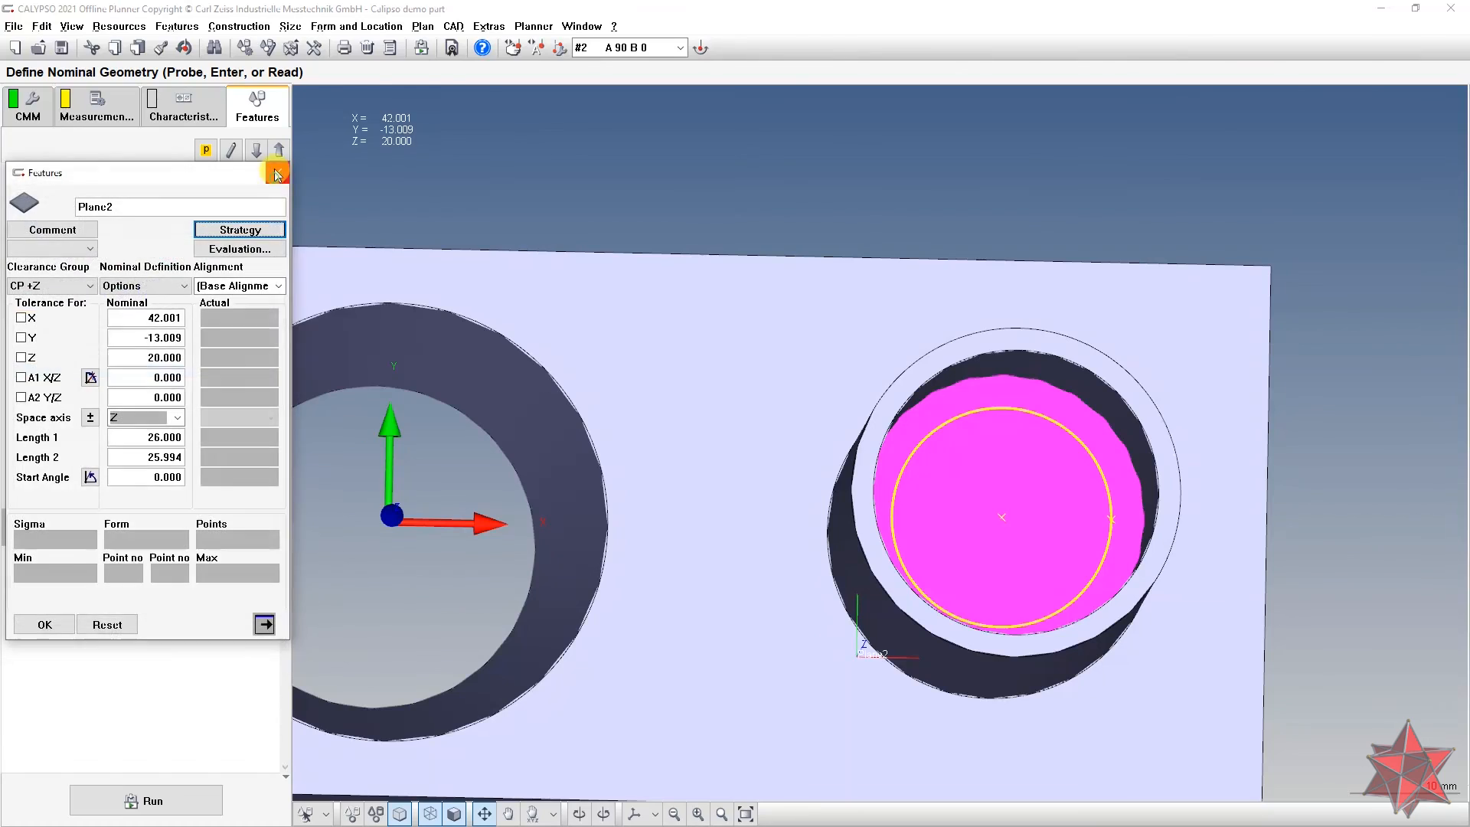
Step: Check Circle3's tube in the view, then reopen Plane2's circle path settings
{"action": "left_click", "coordinate": [277, 174]}
{"action": "left_click", "coordinate": [209, 441]}
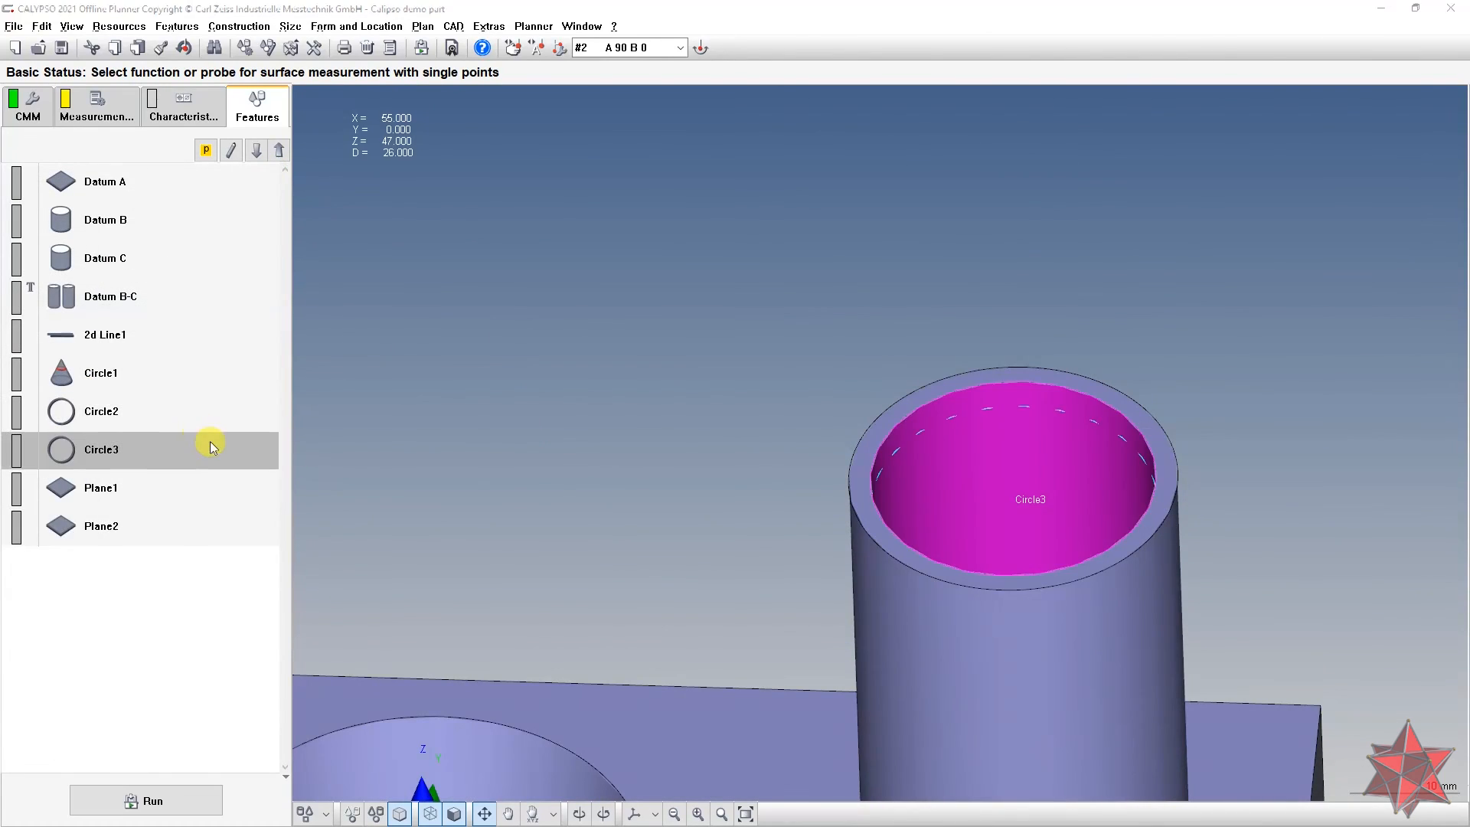
{"action": "left_click_drag", "start_coordinate": [916, 401], "coordinate": [953, 482]}
{"action": "left_click", "coordinate": [45, 623]}
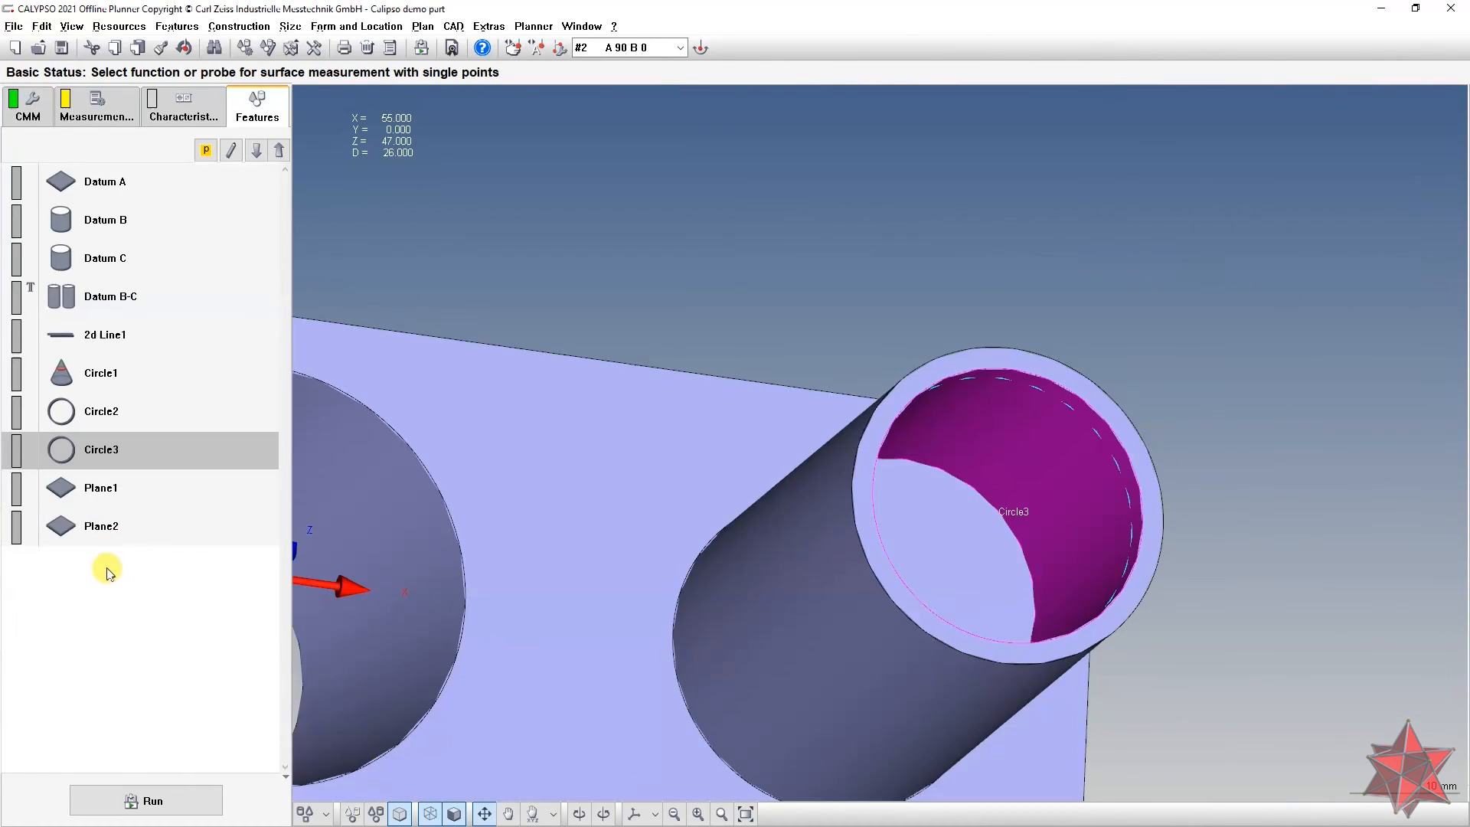
{"action": "double_click", "coordinate": [145, 535]}
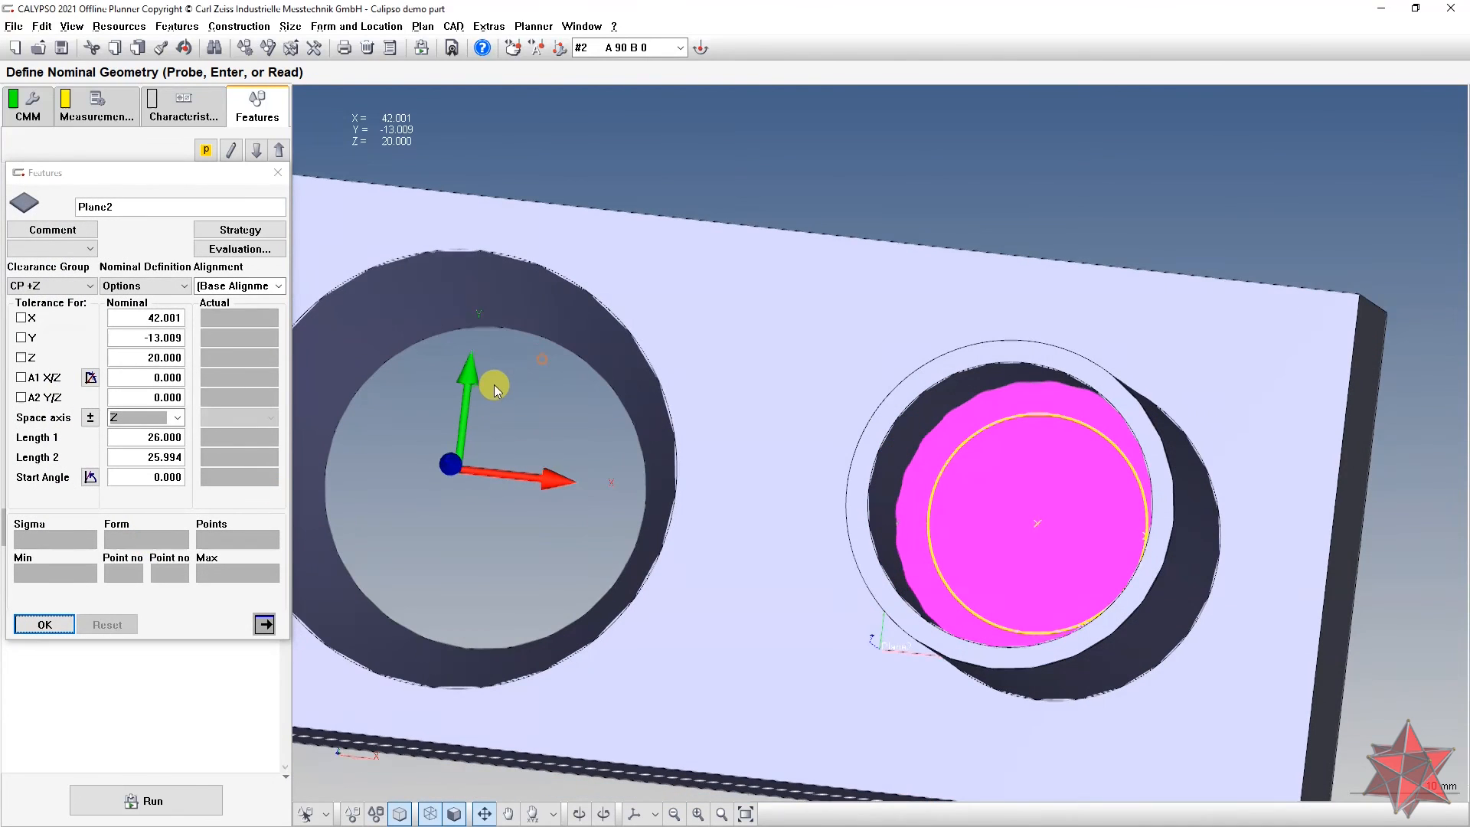
{"action": "left_click", "coordinate": [280, 230]}
{"action": "double_click", "coordinate": [111, 368]}
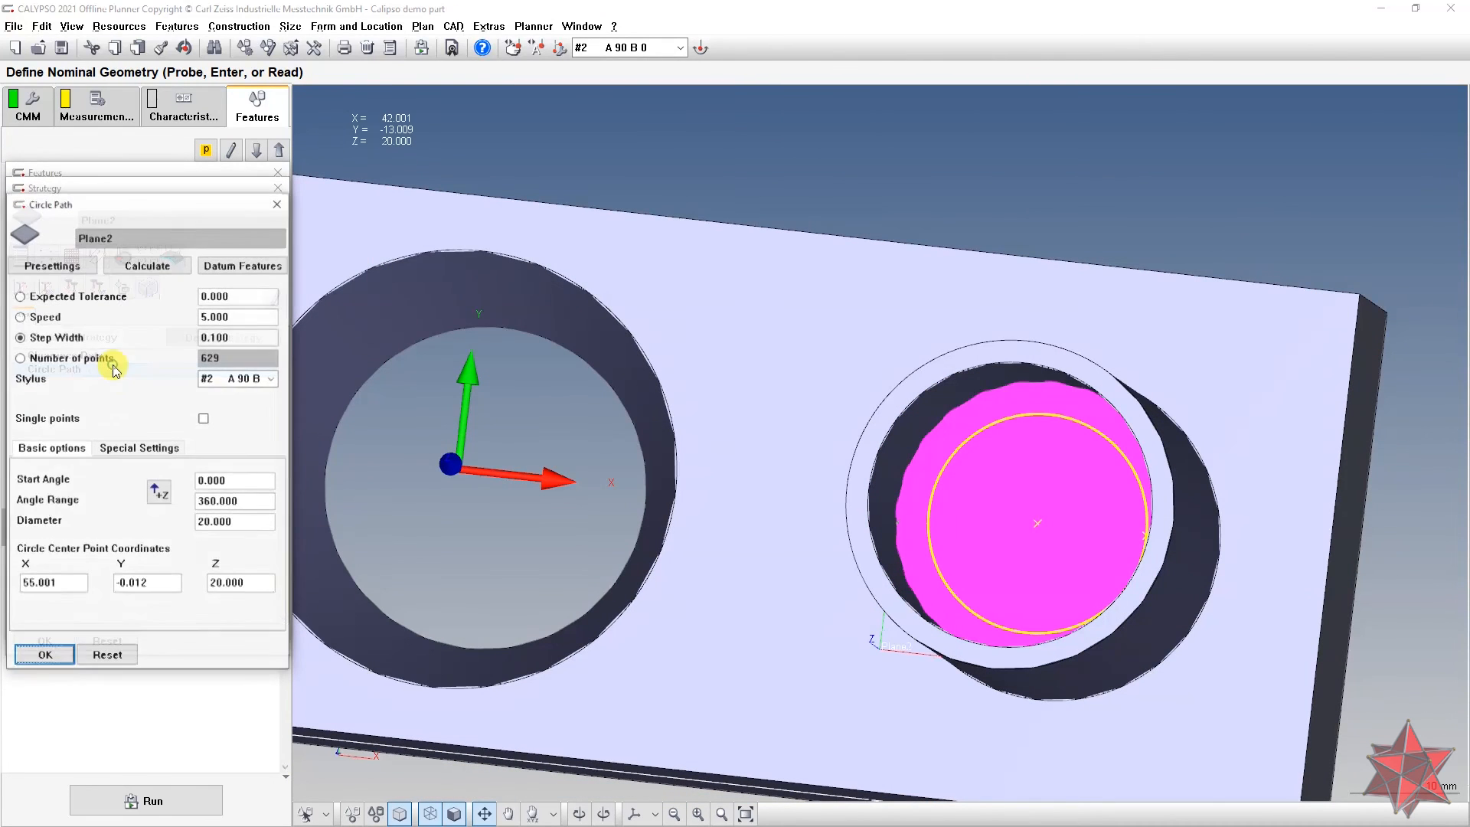
Step: Centre the circle path on Circle3's actual x and y via formulas (X 55, Y 0)
{"action": "right_click", "coordinate": [62, 583]}
{"action": "left_click", "coordinate": [107, 584]}
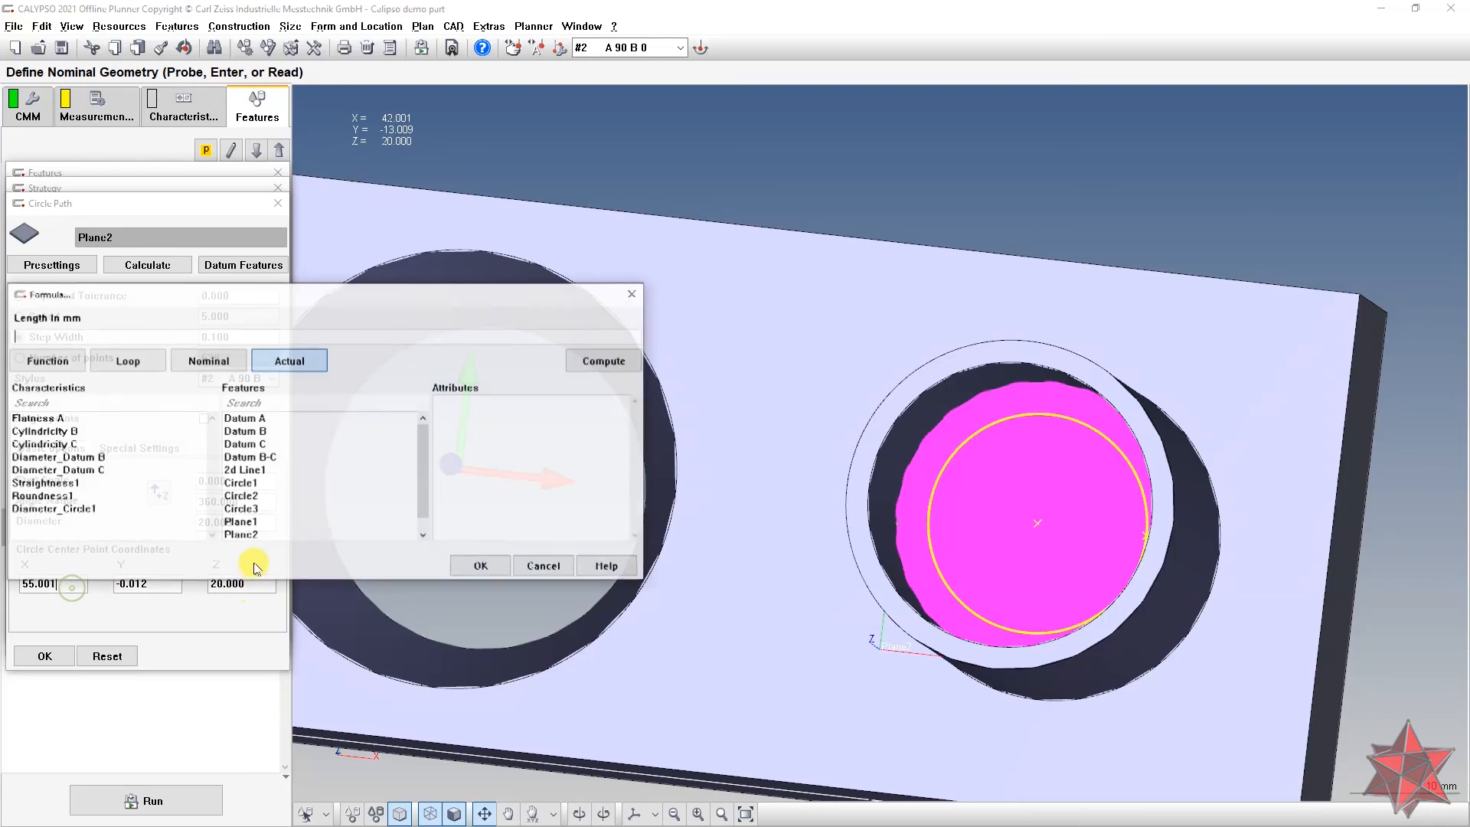
{"action": "left_click", "coordinate": [277, 510]}
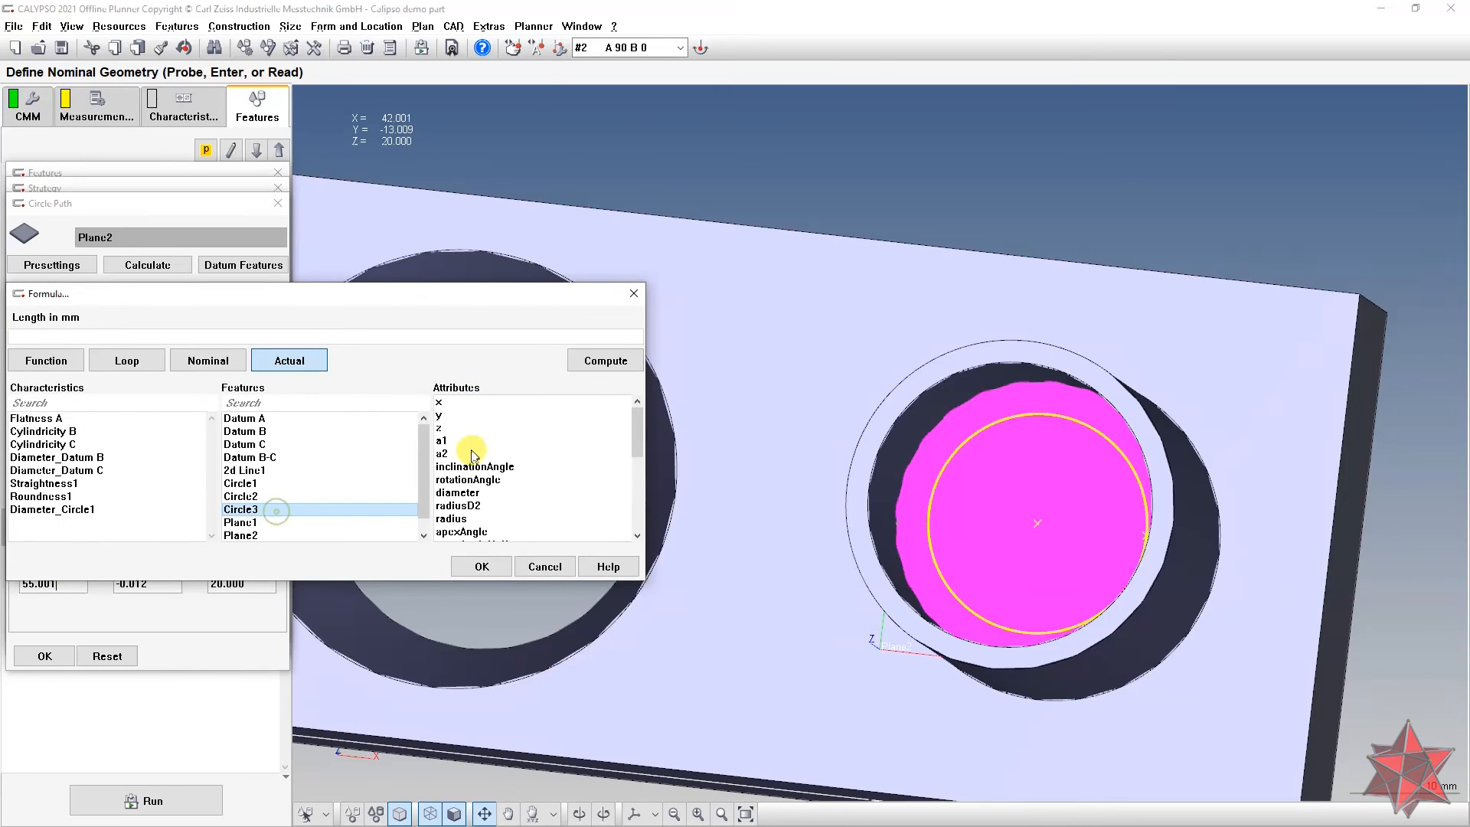
{"action": "double_click", "coordinate": [457, 401]}
{"action": "left_click", "coordinate": [482, 566]}
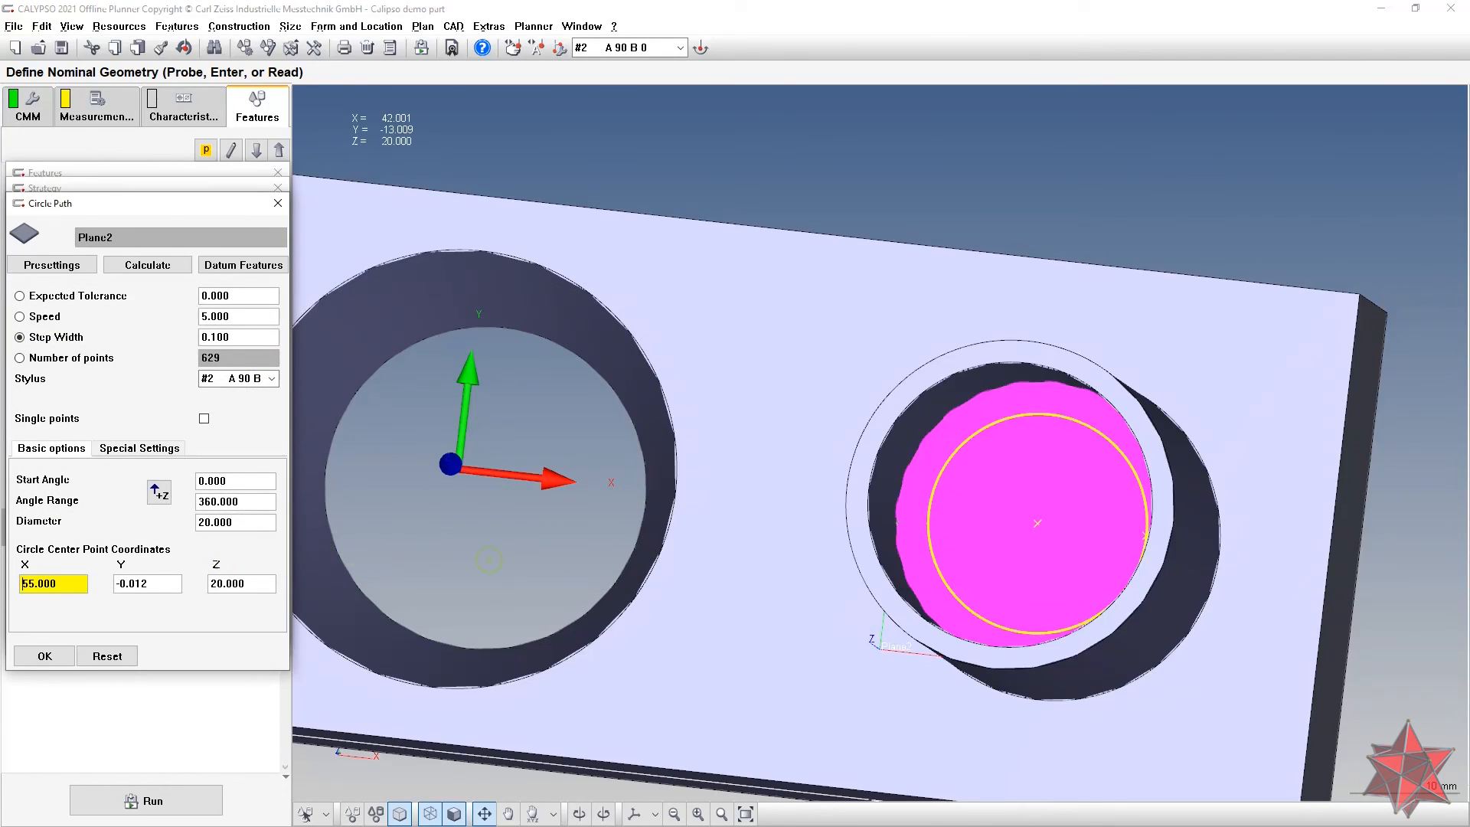
{"action": "right_click", "coordinate": [161, 585]}
{"action": "left_click", "coordinate": [183, 589]}
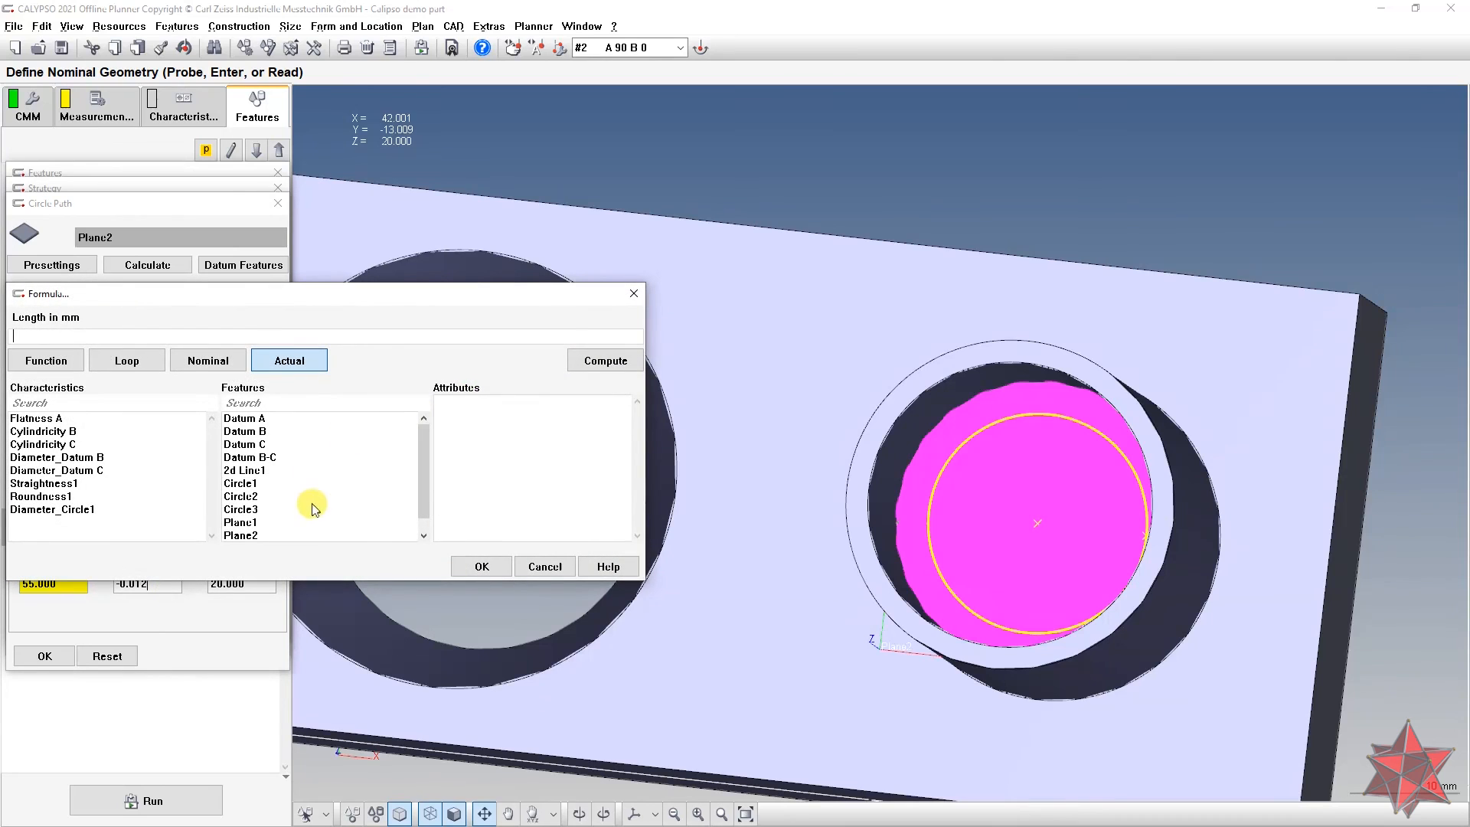
{"action": "left_click", "coordinate": [252, 510]}
{"action": "double_click", "coordinate": [486, 415]}
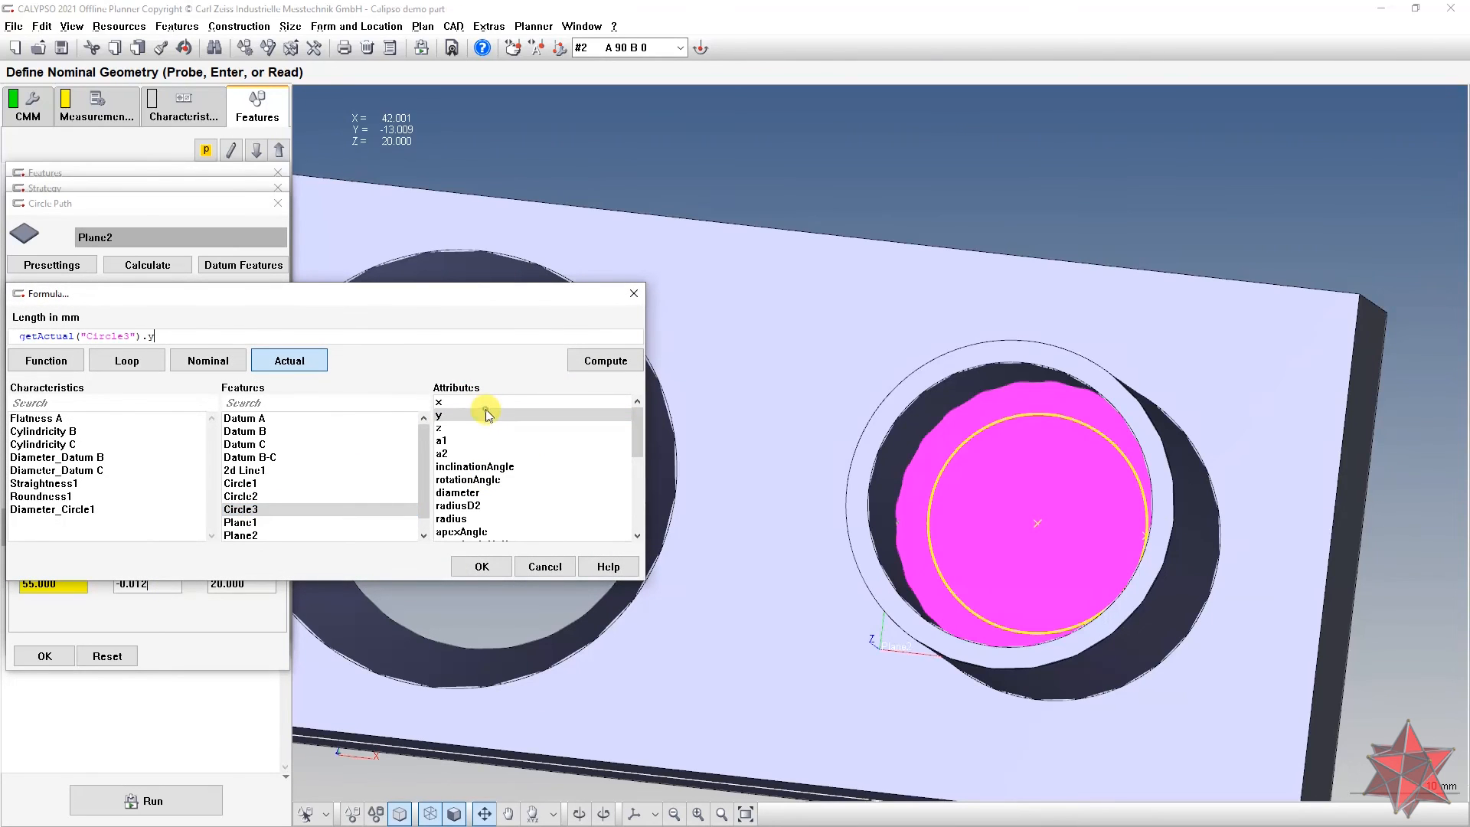
{"action": "left_click", "coordinate": [482, 565]}
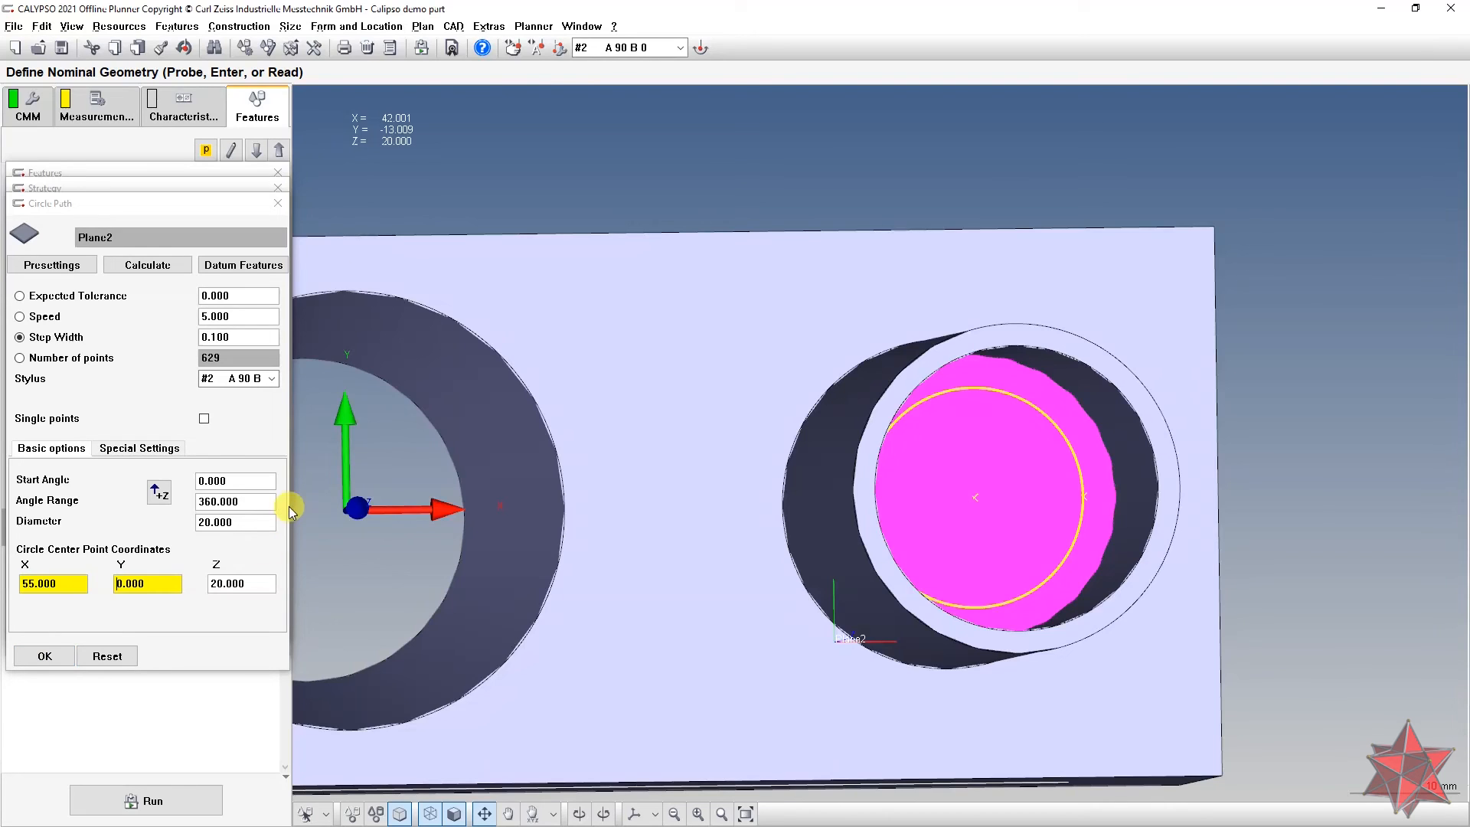
Step: Set the angle range to 380 and confirm the circle path, strategy and Plane2 definition
{"action": "double_click", "coordinate": [249, 501]}
{"action": "type", "text": "38"}
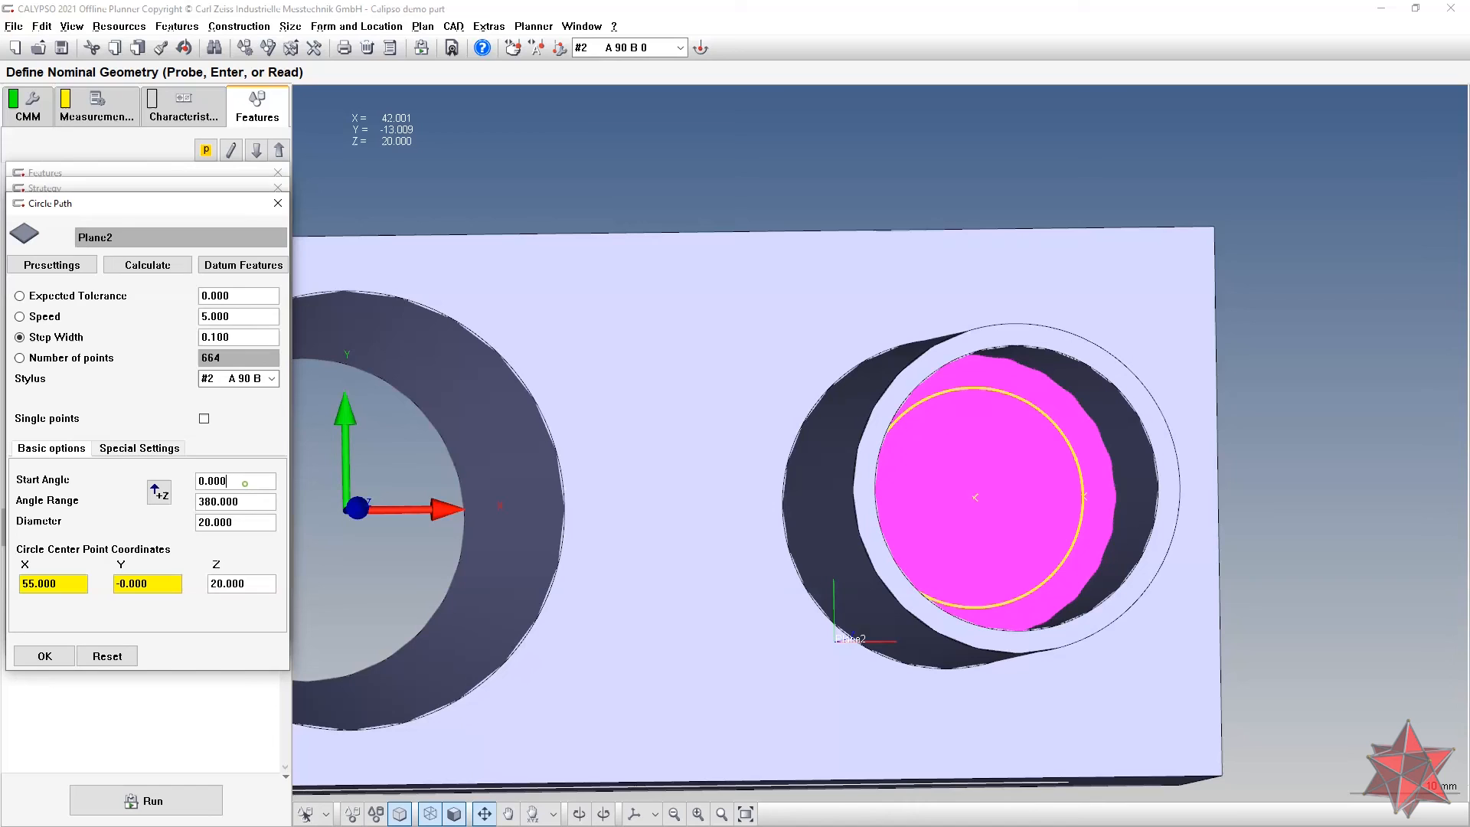
{"action": "left_click", "coordinate": [45, 653]}
{"action": "left_click", "coordinate": [46, 637]}
{"action": "left_click", "coordinate": [46, 628]}
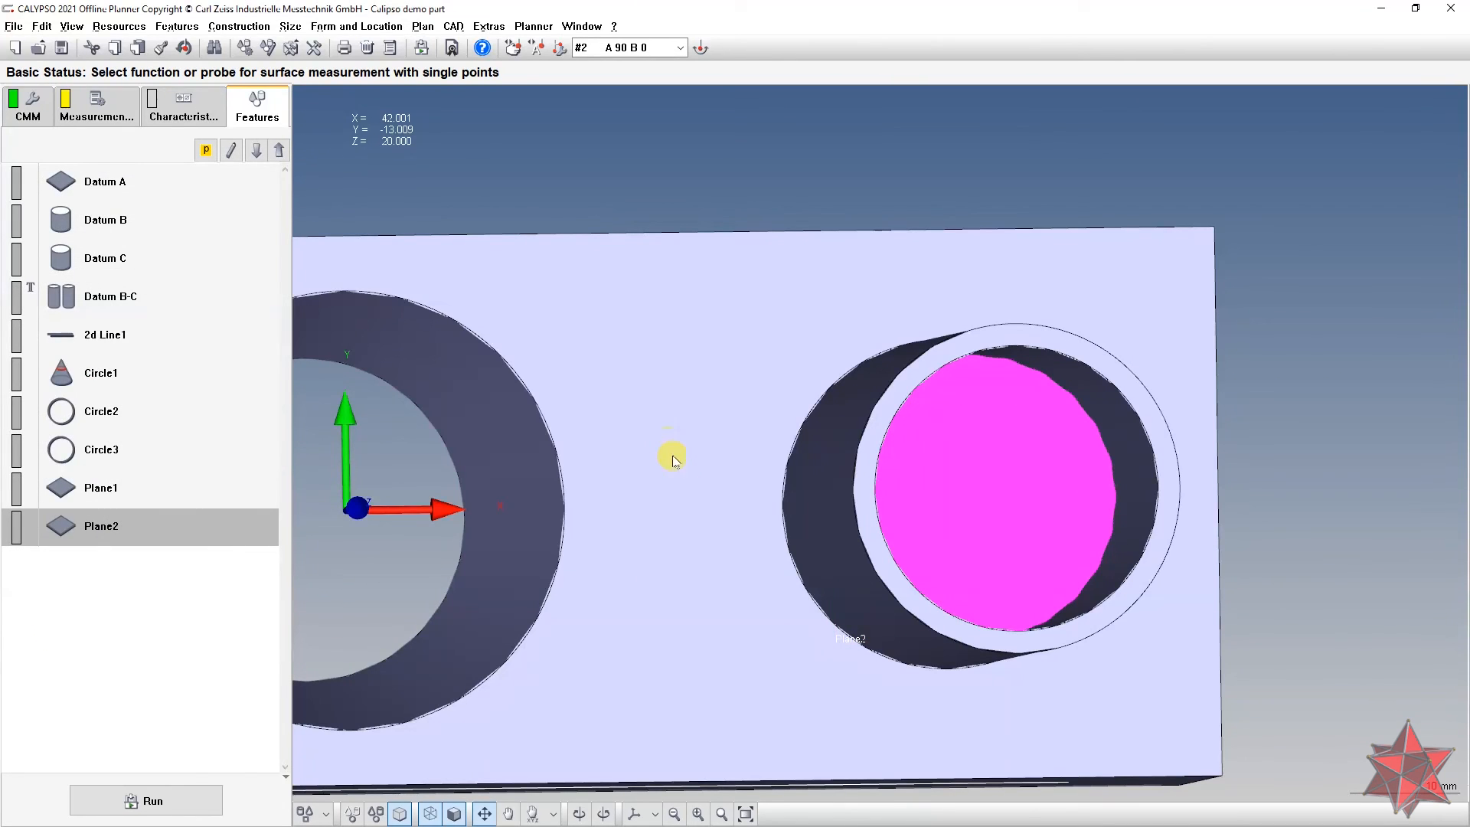
Step: Create a Cartesian distance characteristic with Plane2 as feature 1 and Plane1 as feature 2
{"action": "mouse_move", "coordinate": [739, 441]}
{"action": "middle_mouse_down"}
{"action": "mouse_move", "coordinate": [718, 420]}
{"action": "mouse_move", "coordinate": [734, 419]}
{"action": "middle_mouse_up"}
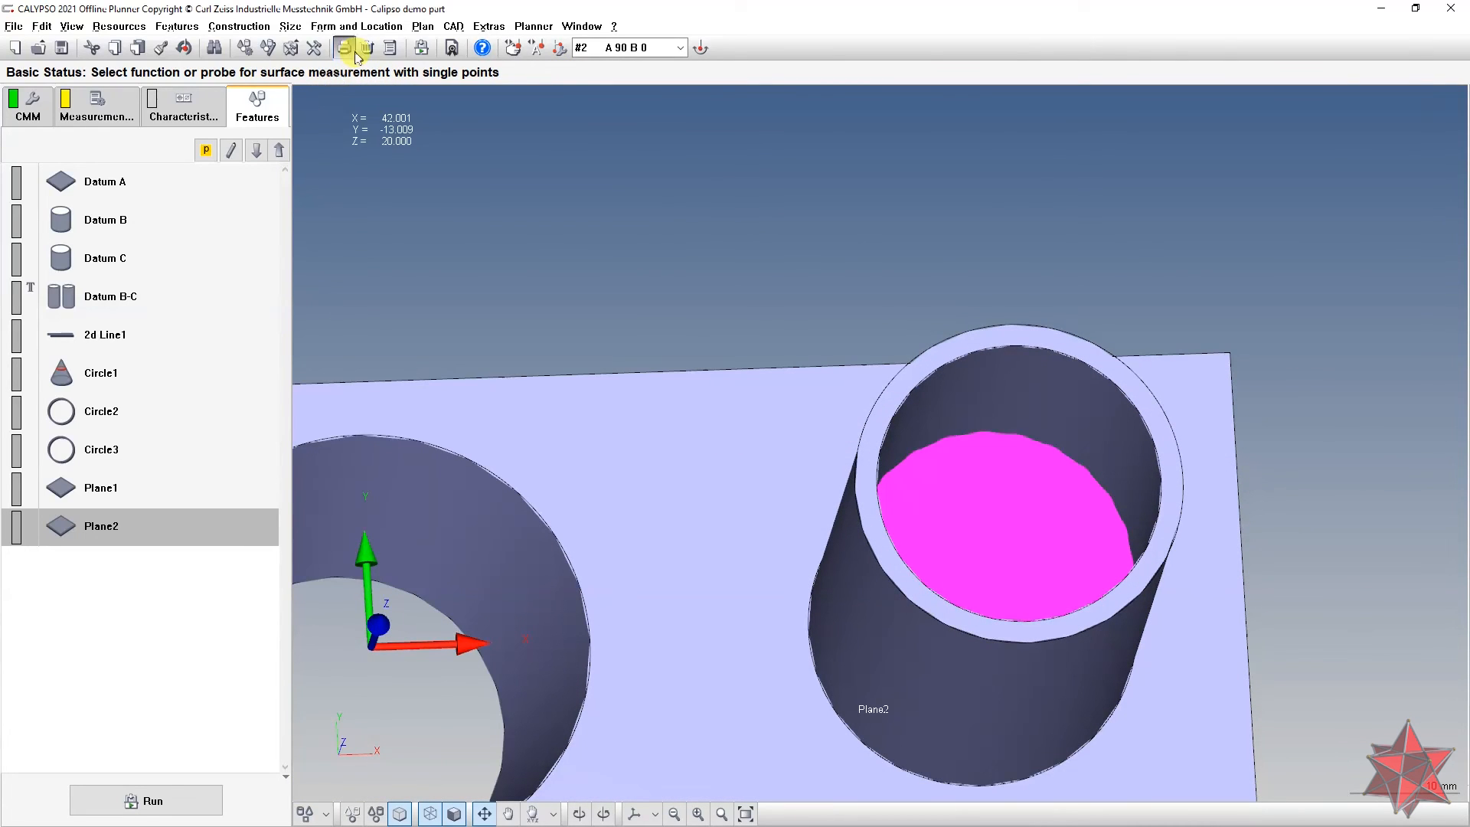
{"action": "left_click", "coordinate": [290, 26]}
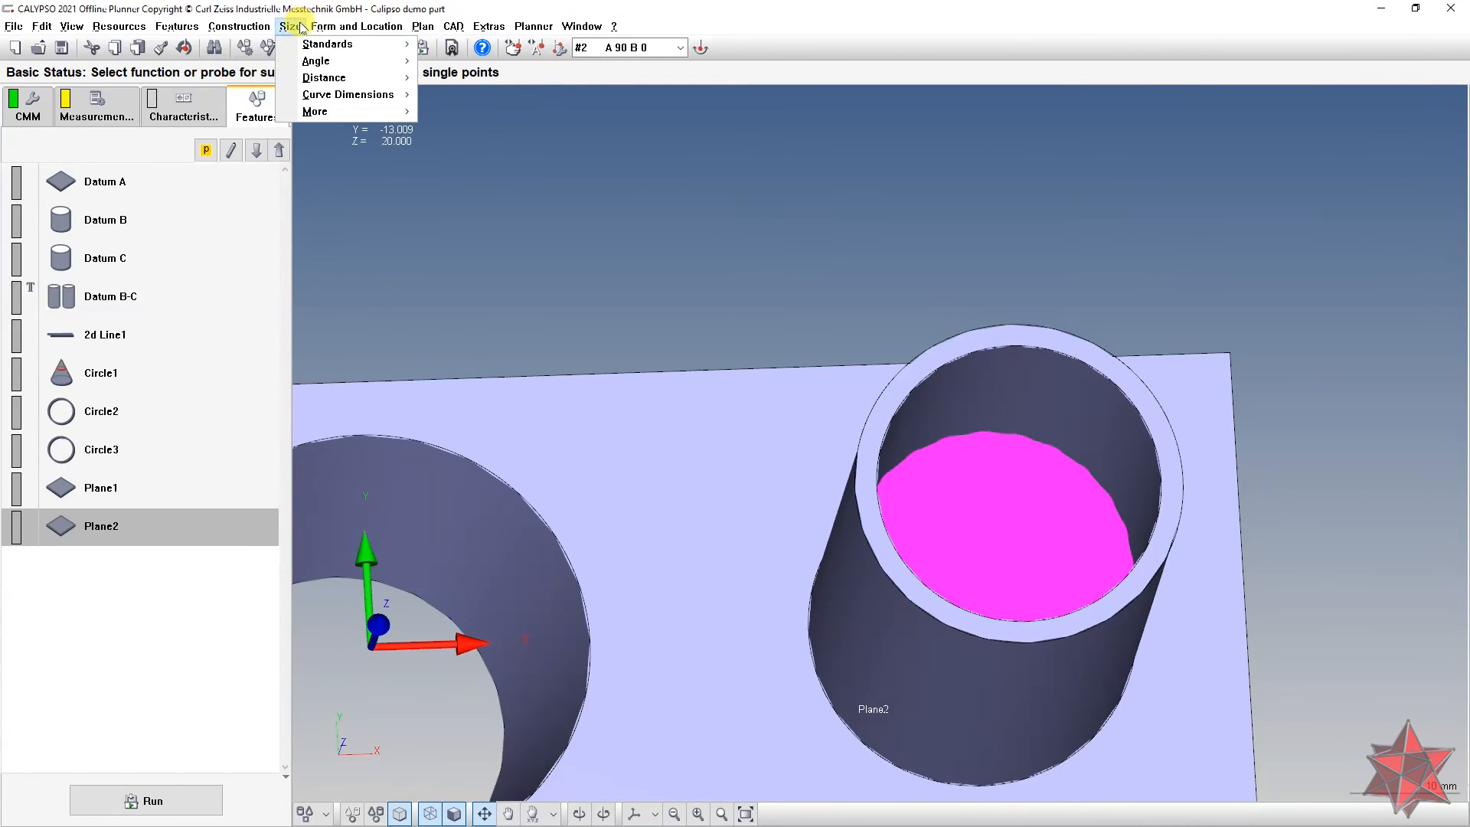
{"action": "mouse_move", "coordinate": [328, 78]}
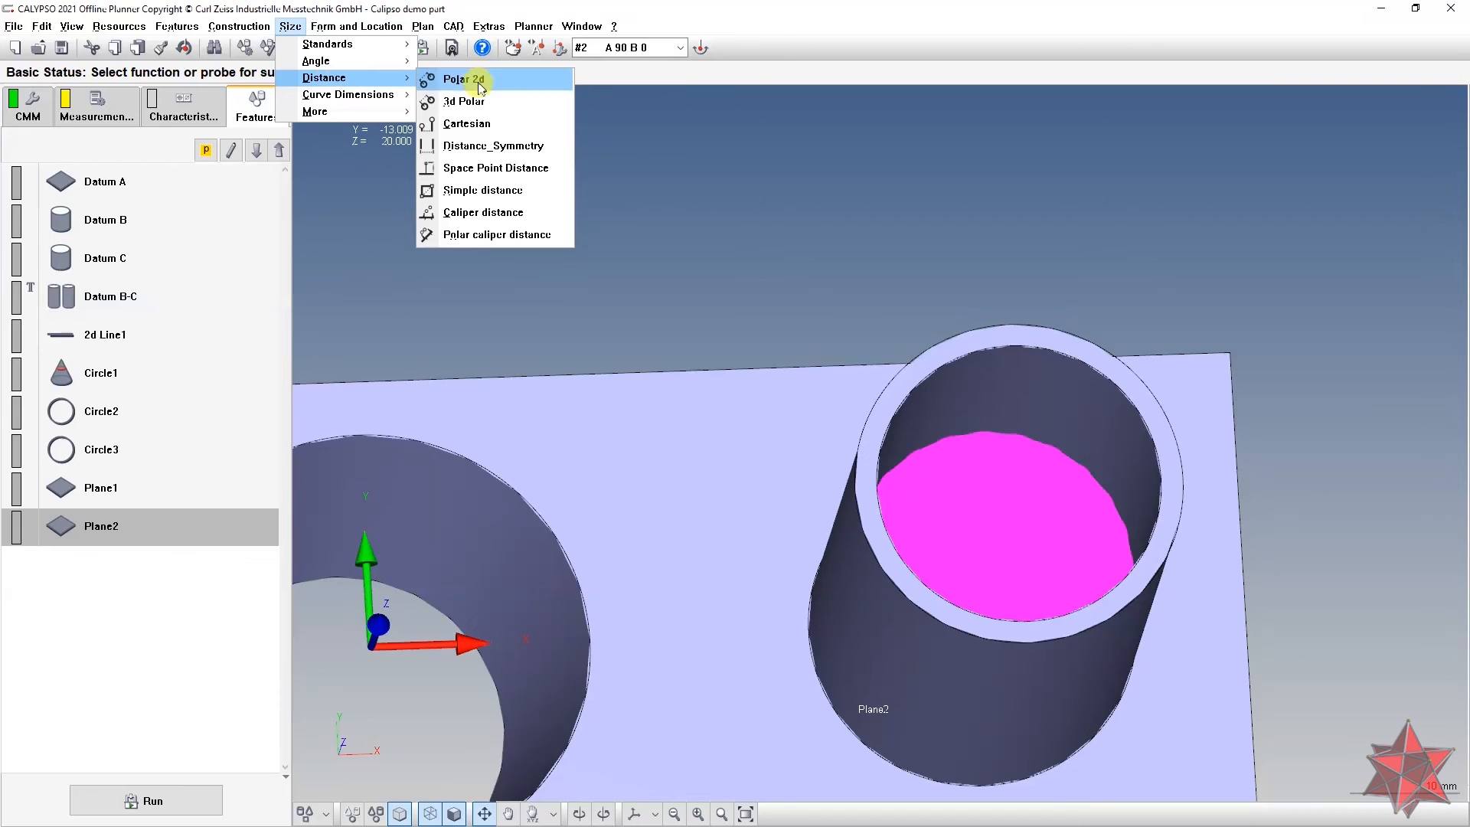
{"action": "left_click", "coordinate": [493, 134]}
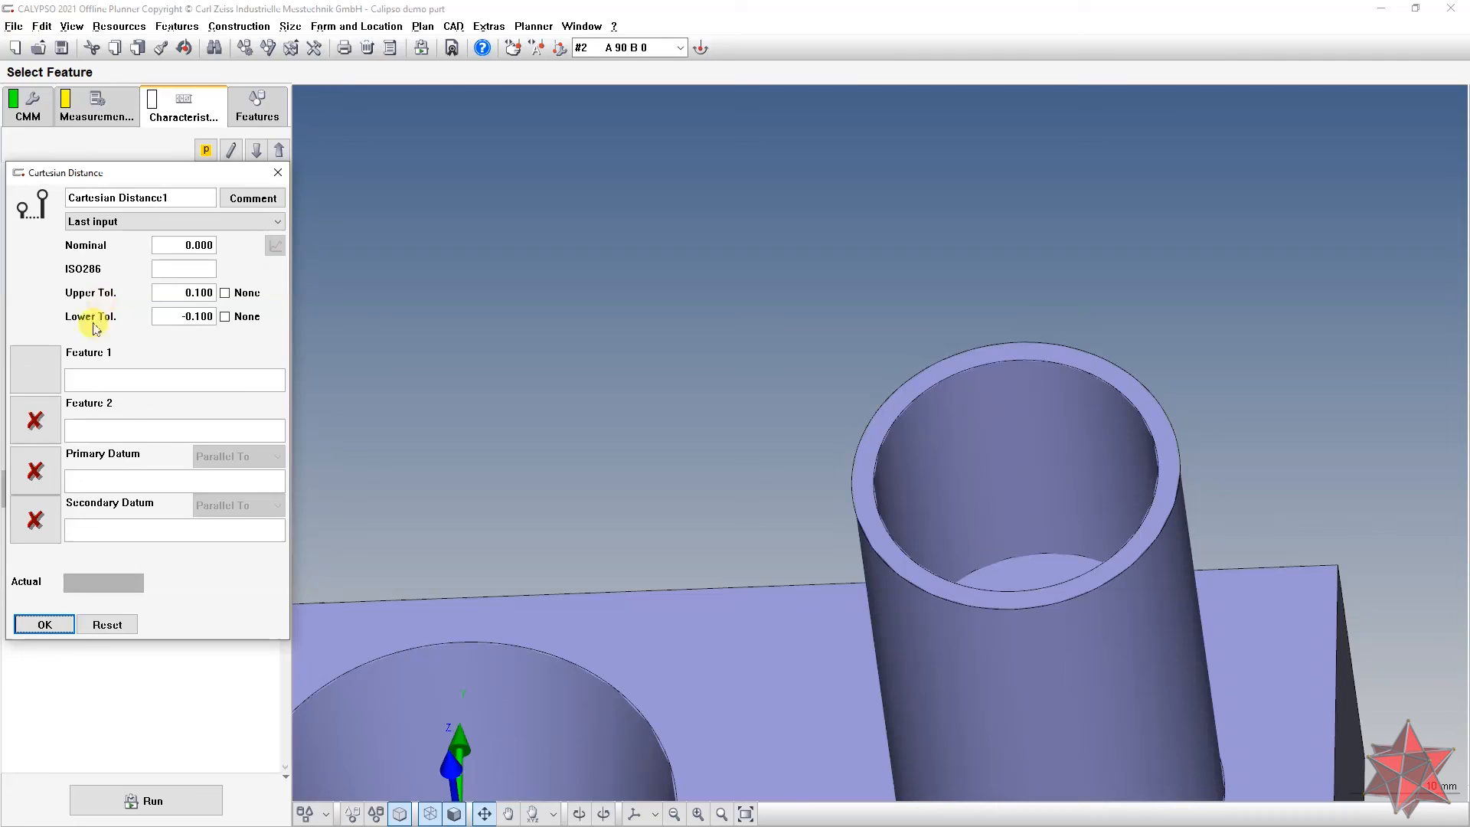
{"action": "left_click", "coordinate": [46, 366]}
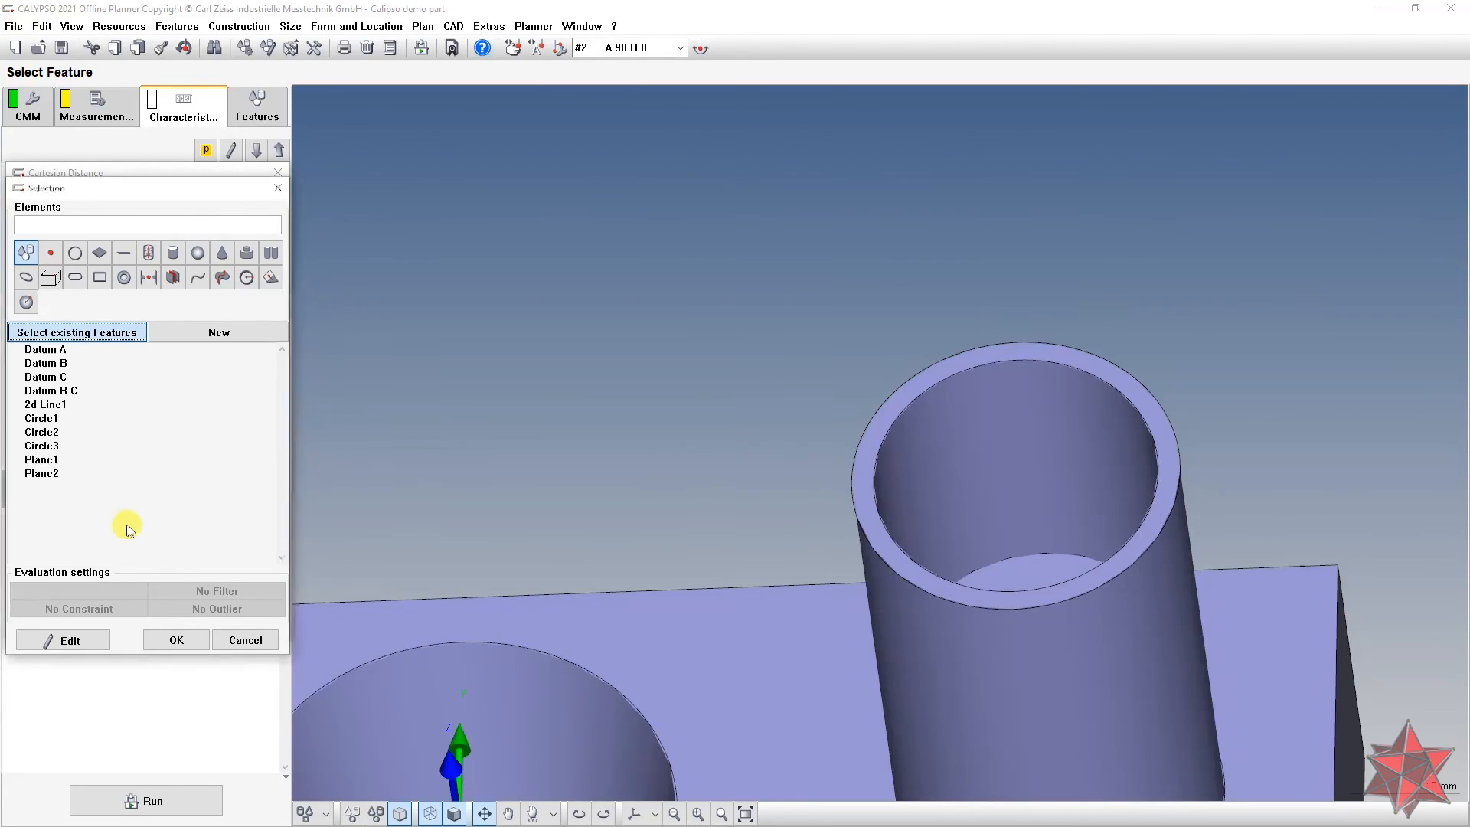
{"action": "double_click", "coordinate": [61, 473]}
{"action": "left_click_drag", "start_coordinate": [745, 376], "coordinate": [773, 406]}
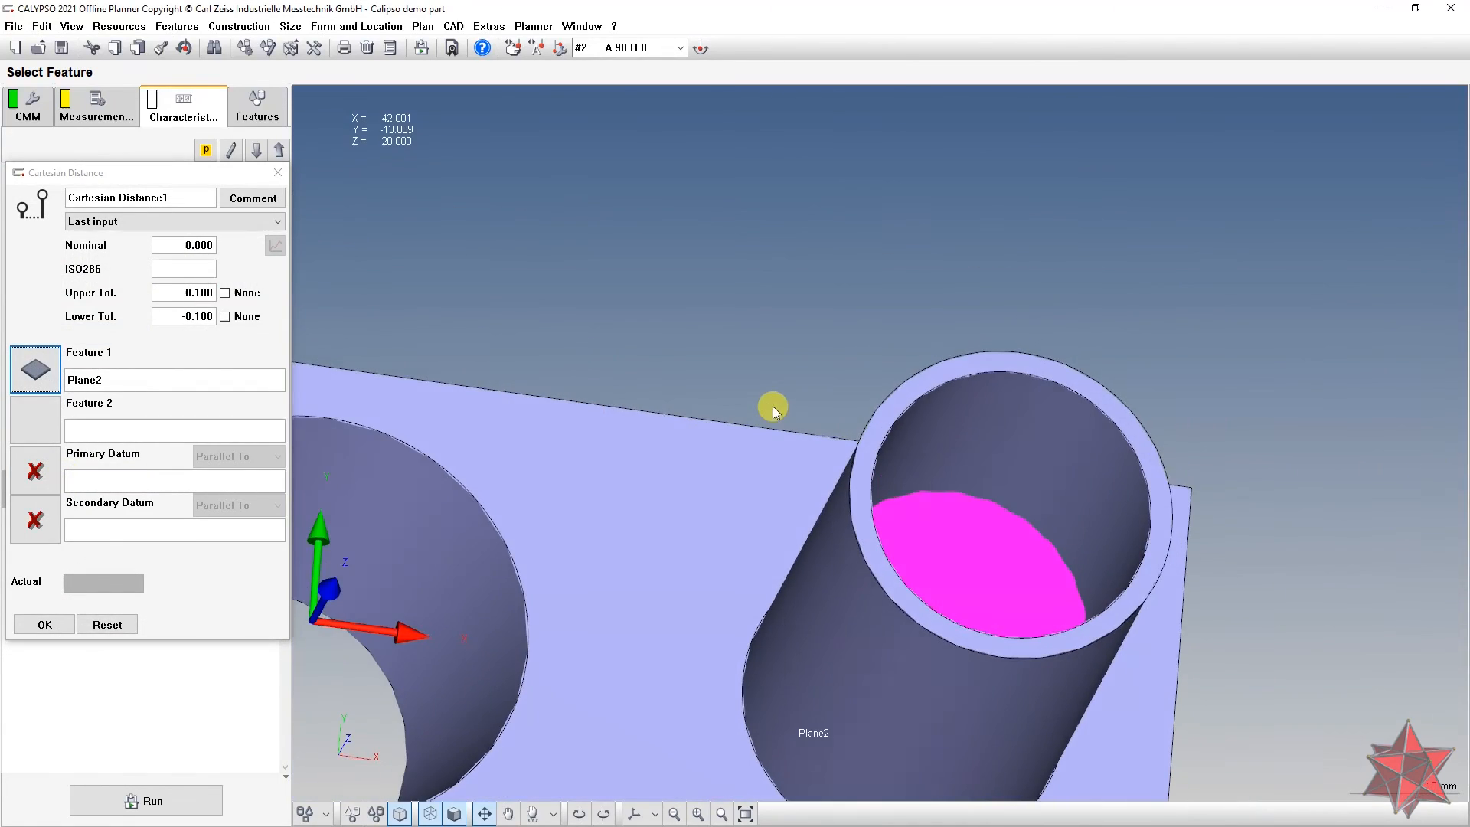
{"action": "left_click", "coordinate": [30, 429]}
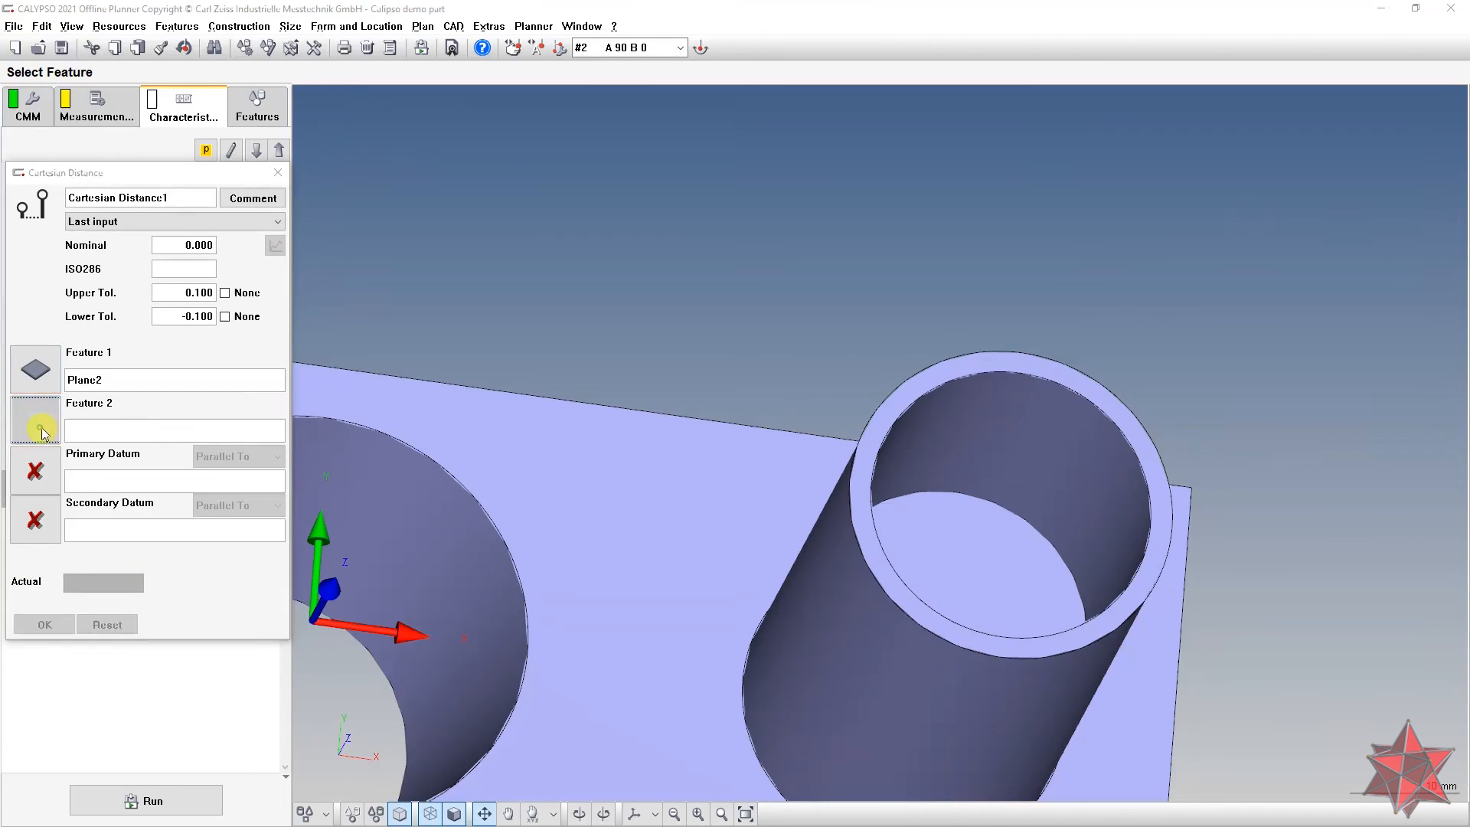
{"action": "double_click", "coordinate": [43, 460]}
{"action": "left_click_drag", "start_coordinate": [820, 410], "coordinate": [773, 460]}
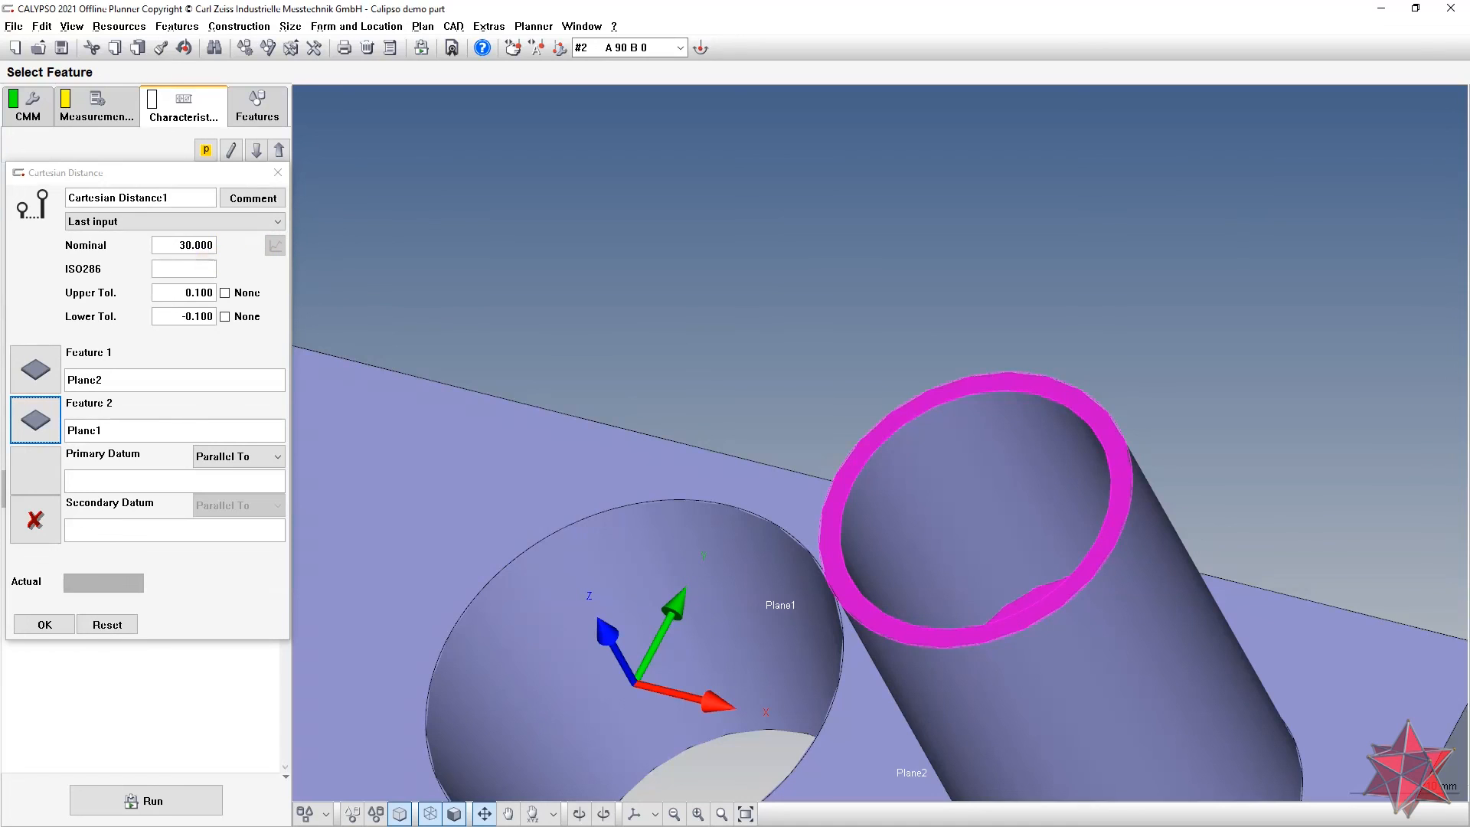
Step: After checking the drawing, name the distance characteristic 'hole cylinder distance' and confirm it
{"action": "key", "text": "alt+Tab"}
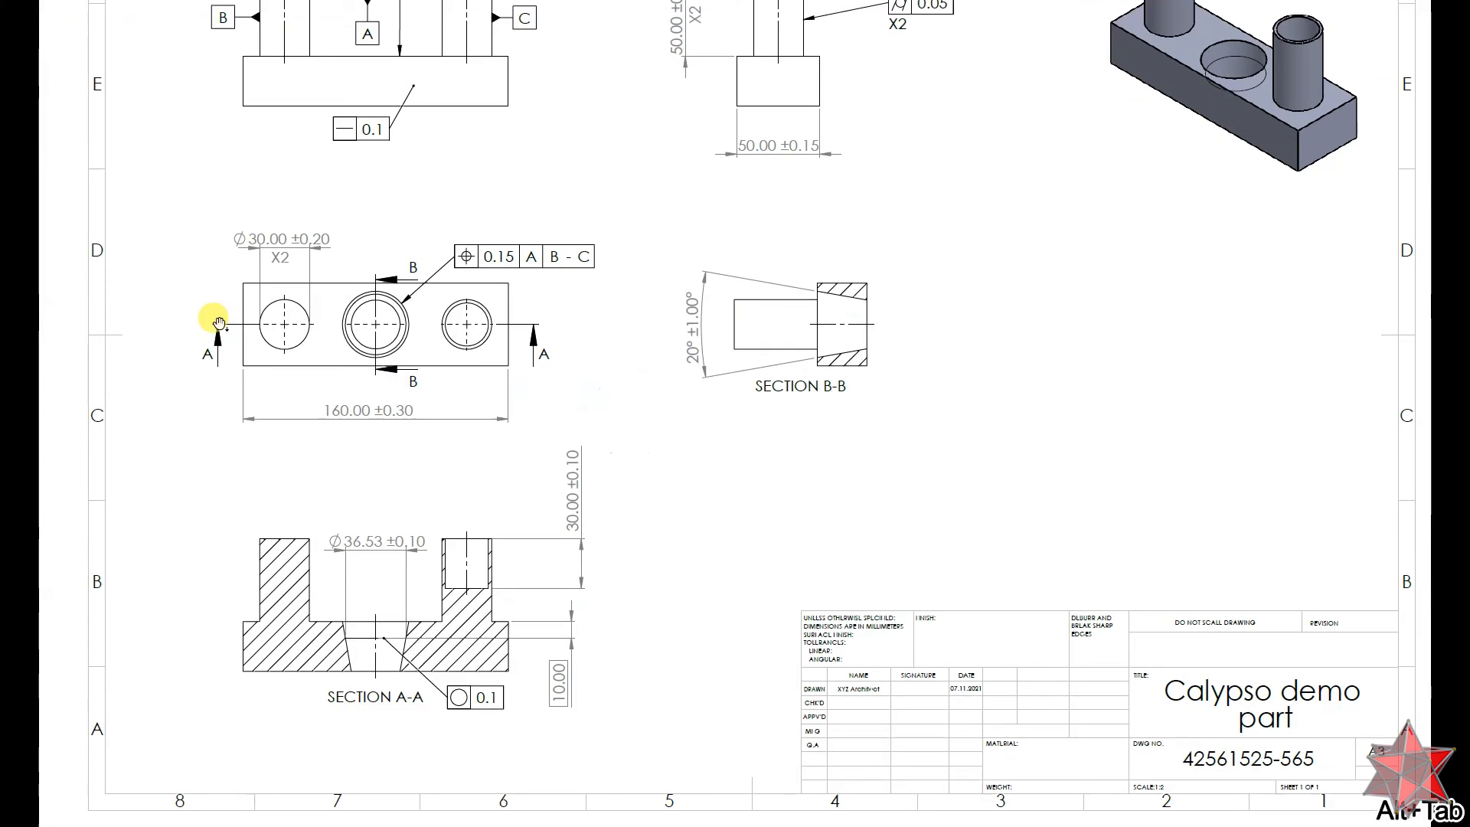
{"action": "left_click_drag", "start_coordinate": [620, 196], "coordinate": [640, 298]}
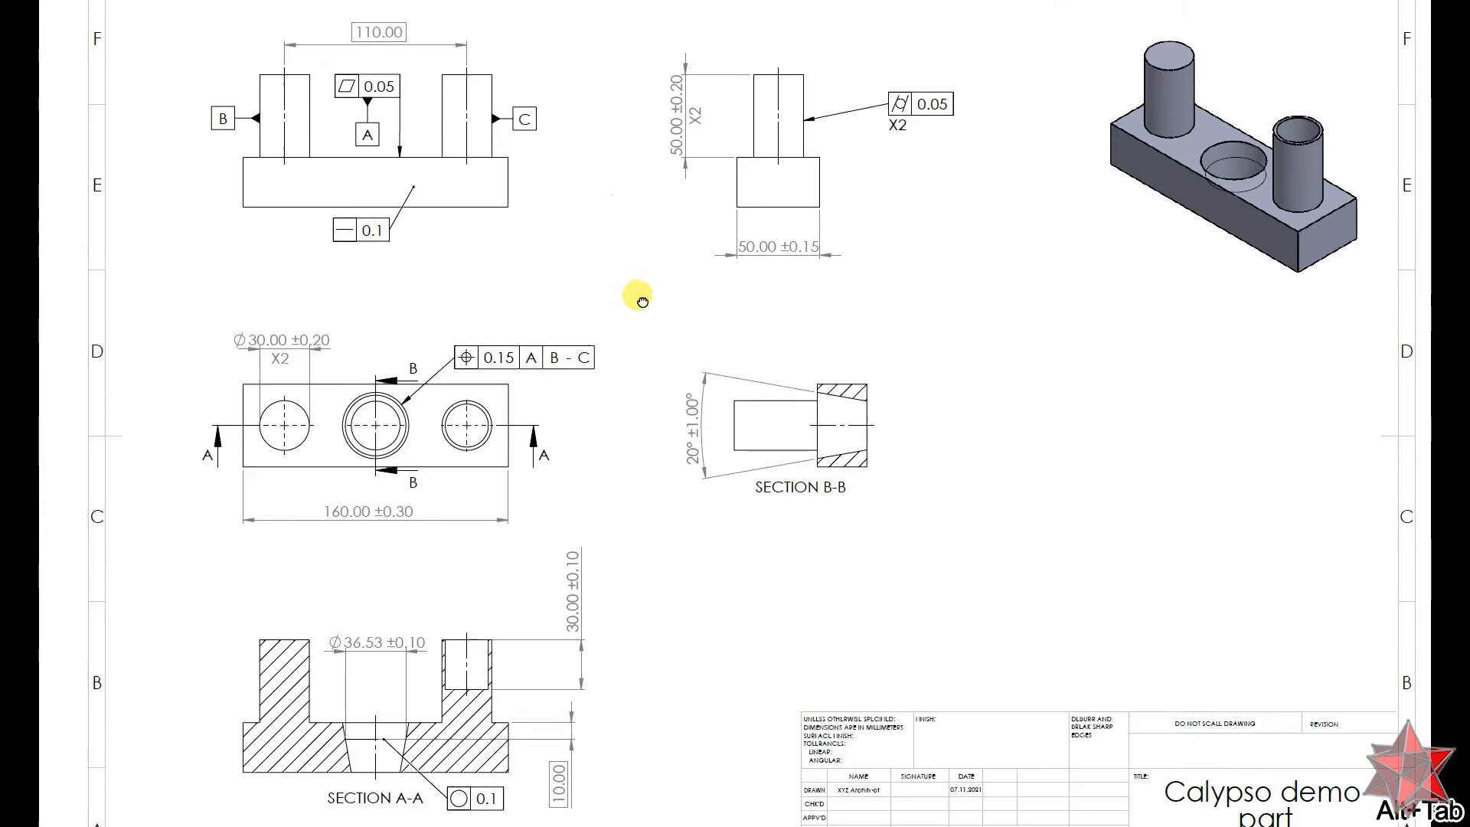
{"action": "key", "text": "alt+Tab"}
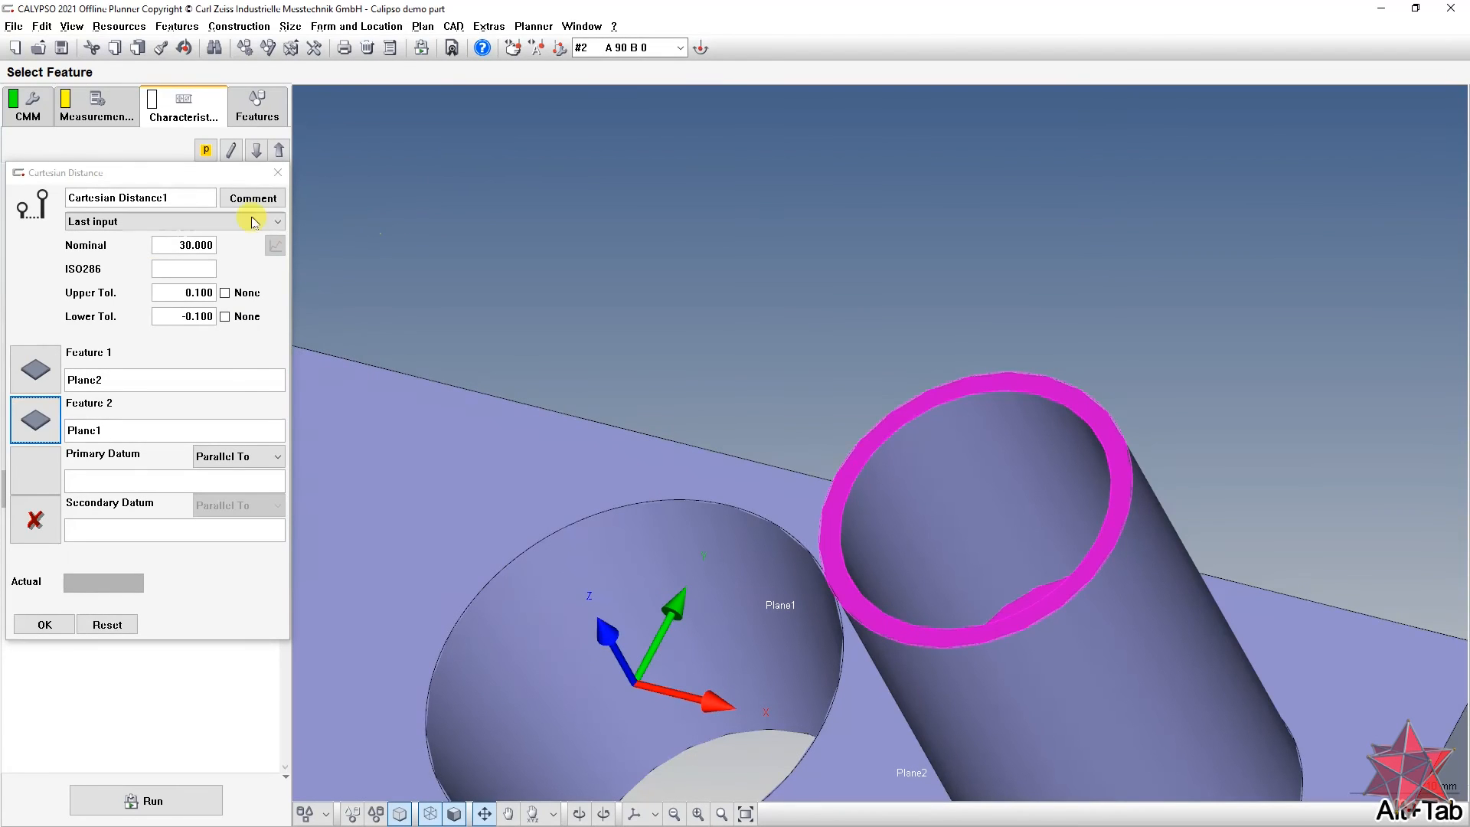
{"action": "left_click", "coordinate": [188, 199]}
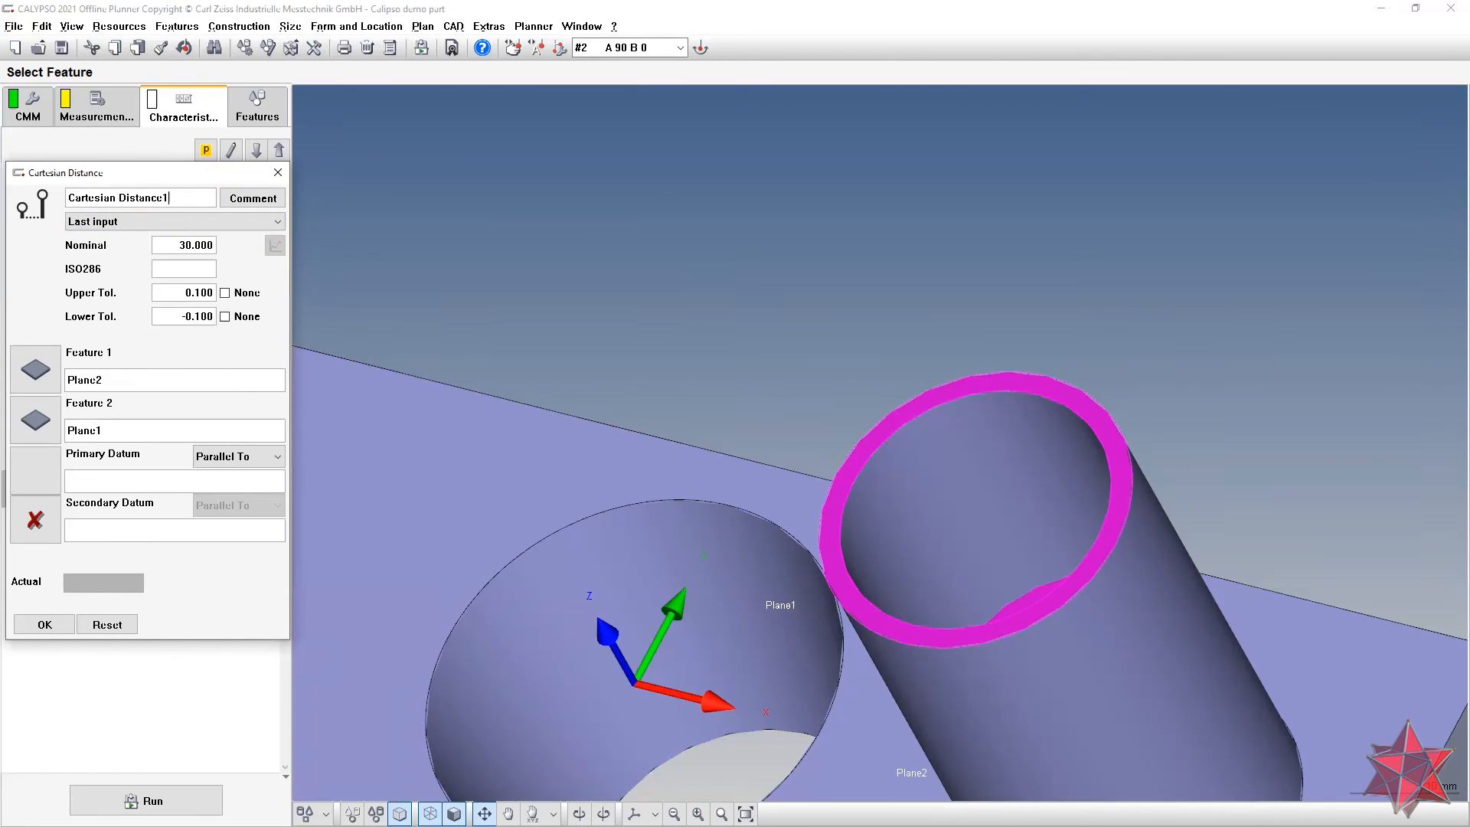
{"action": "left_click_drag", "start_coordinate": [194, 199], "coordinate": [36, 204]}
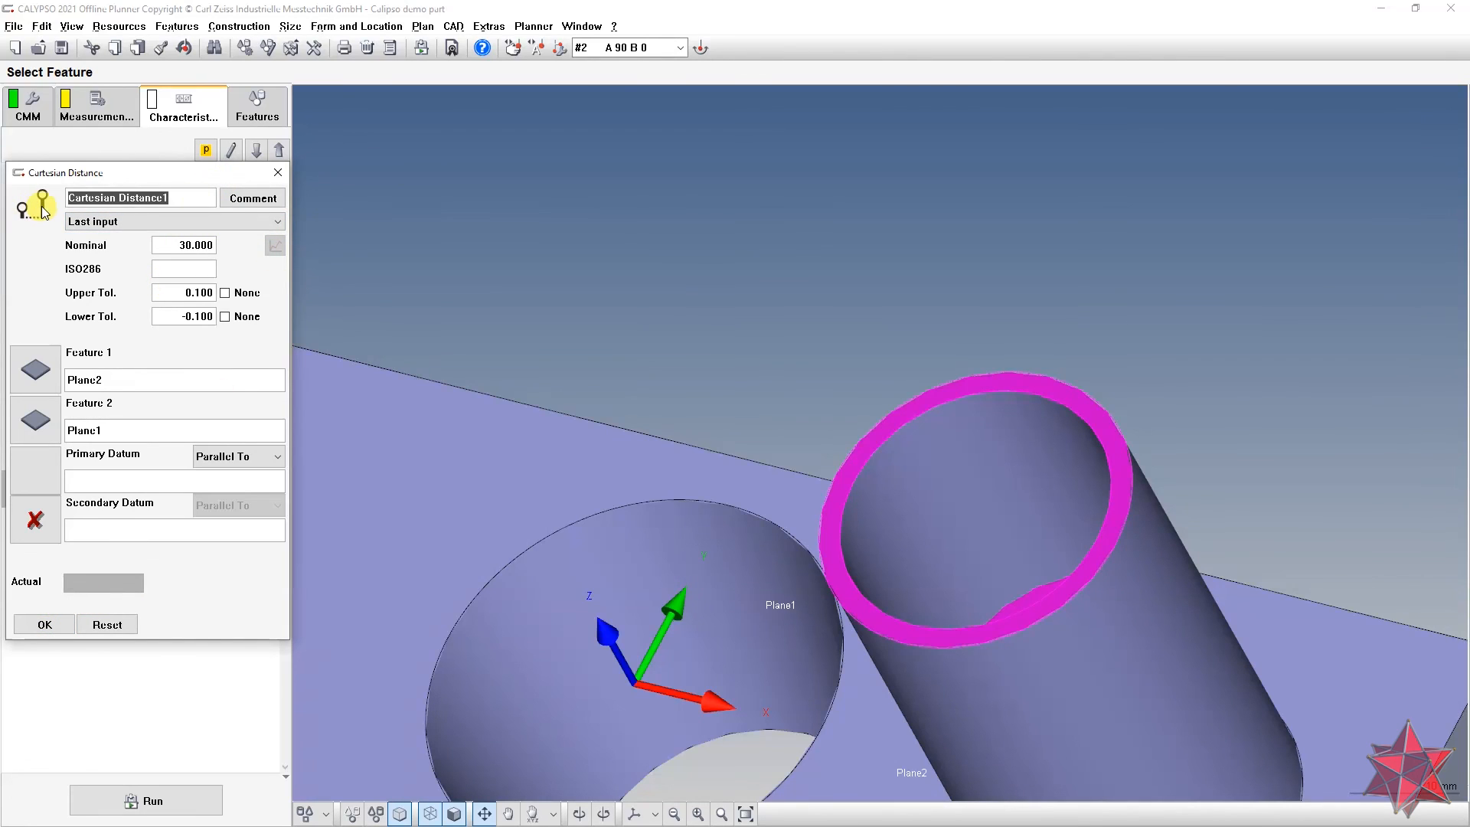
{"action": "type", "text": "c"}
{"action": "key", "text": "BackSpace"}
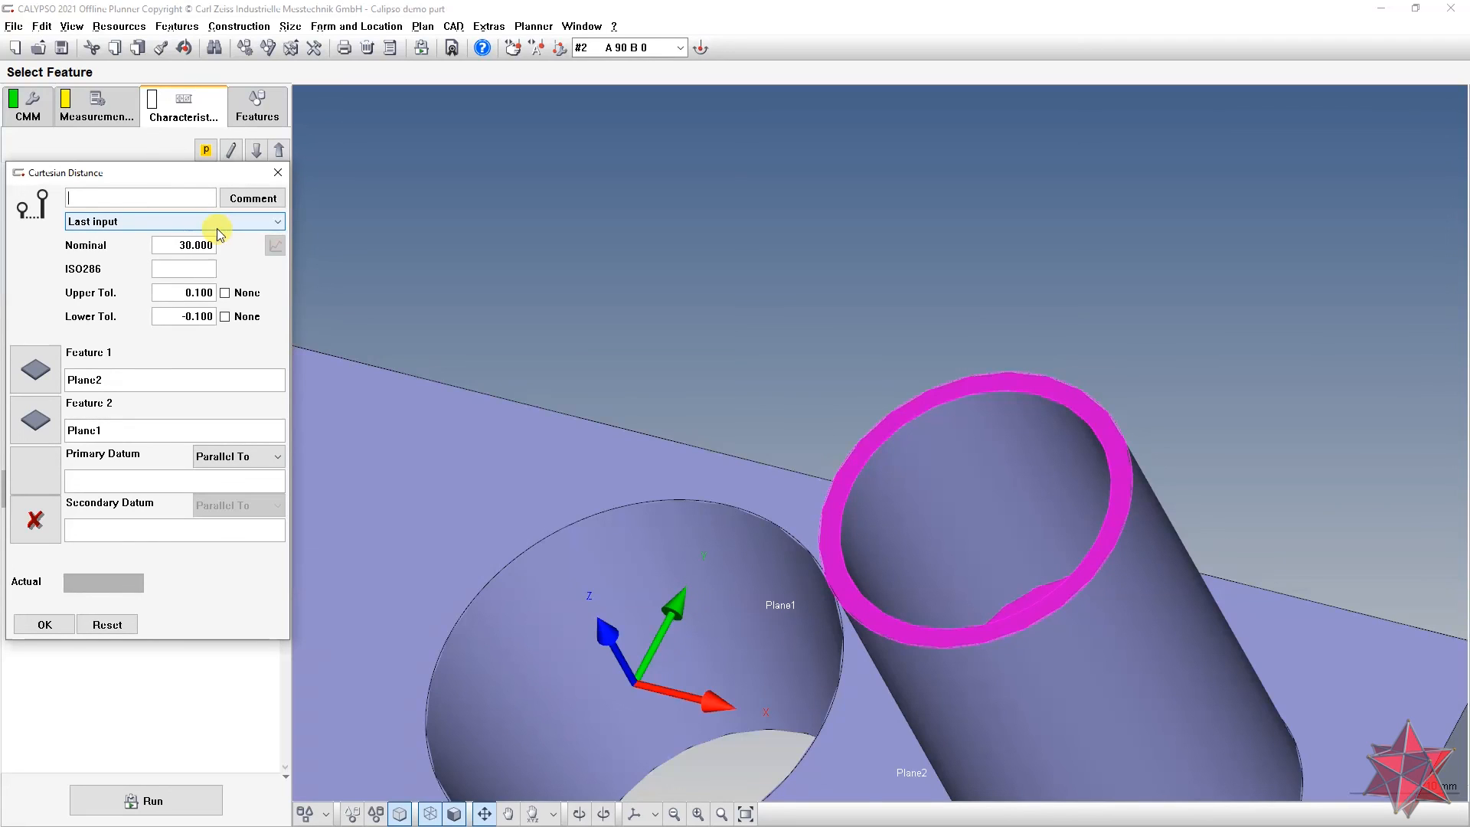
{"action": "type", "text": "hole cylinder distance"}
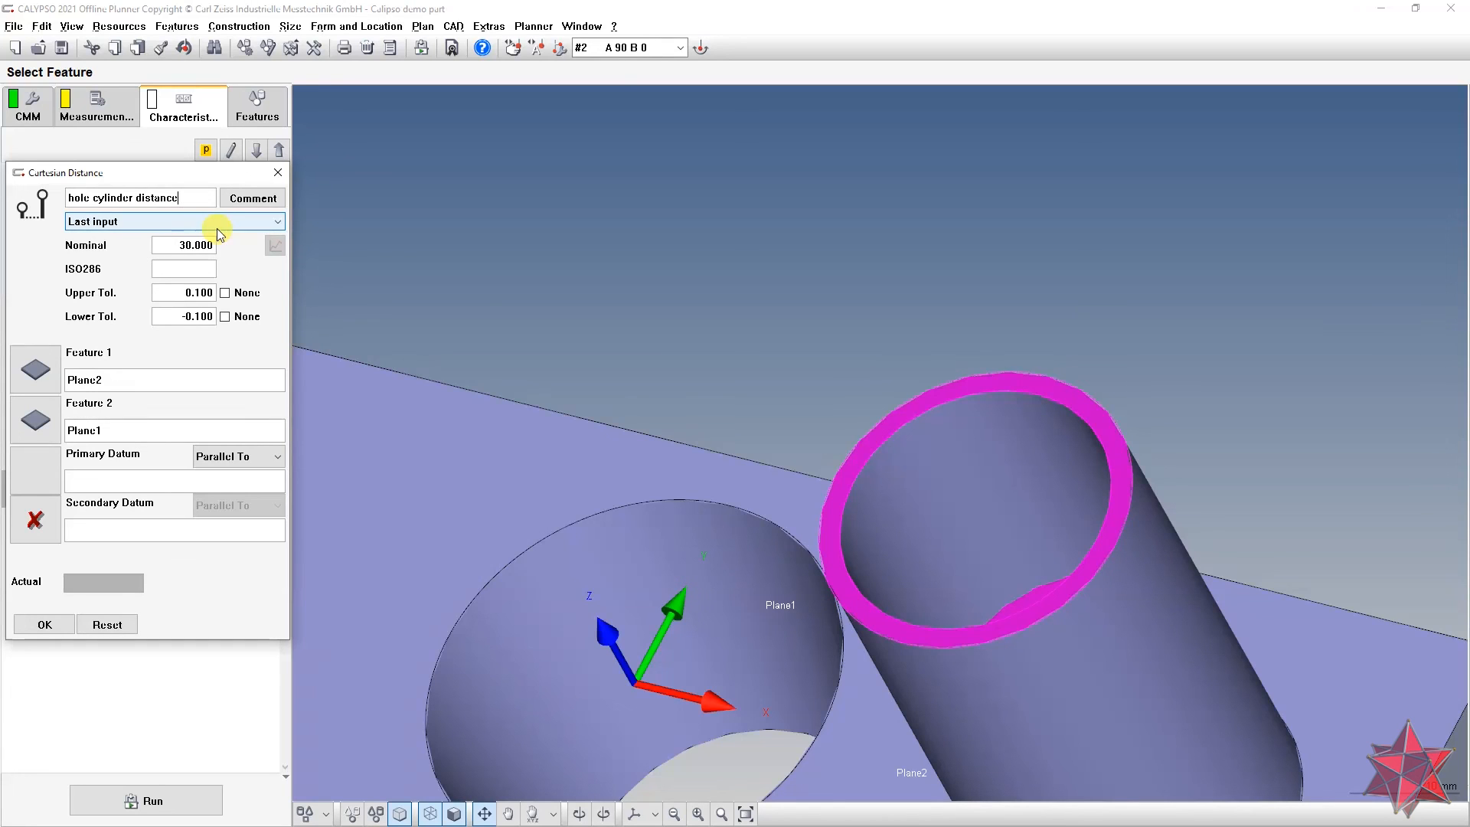
{"action": "left_click", "coordinate": [43, 624]}
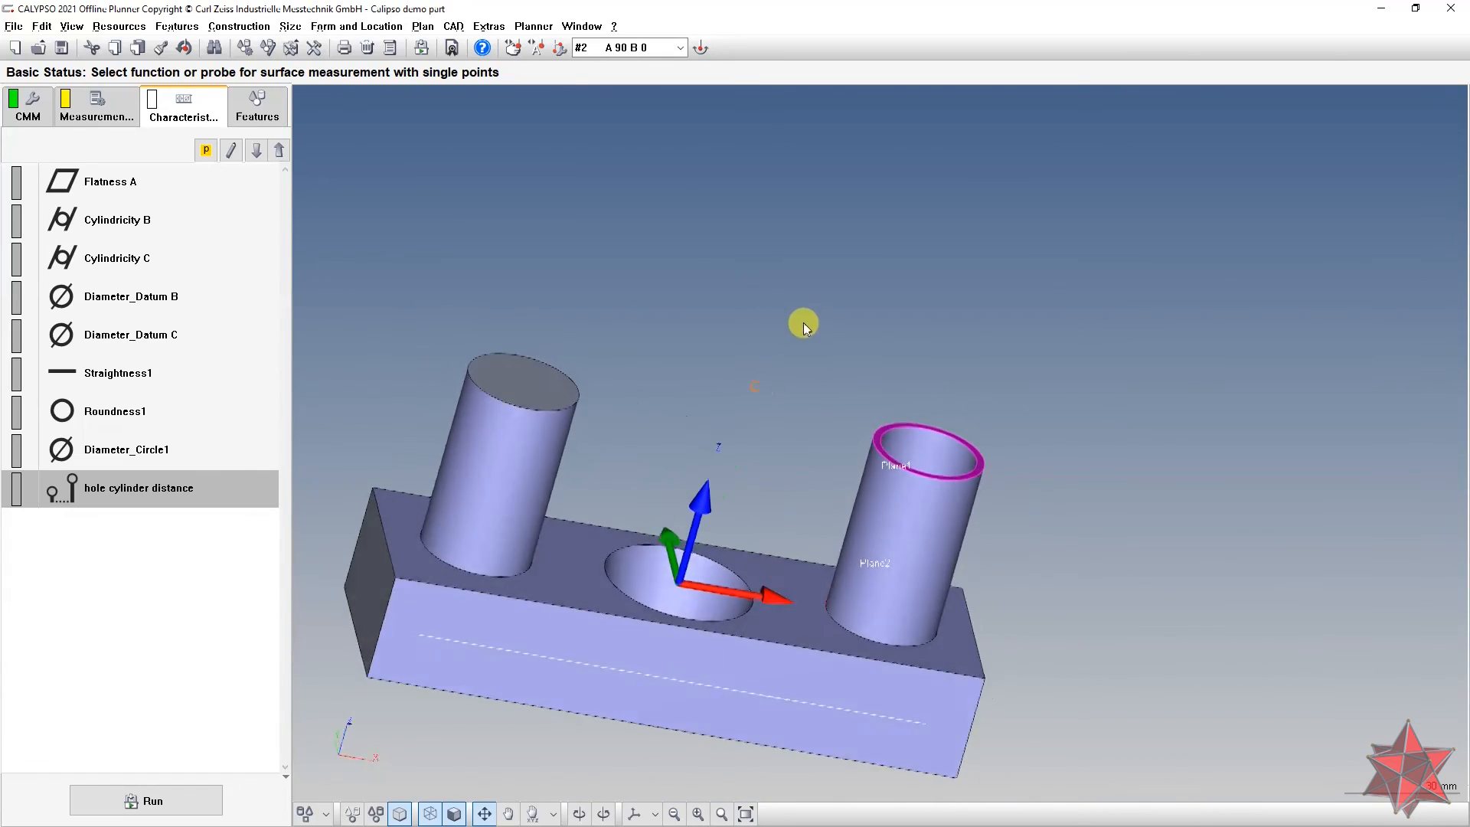
{"action": "middle_click_drag", "start_coordinate": [803, 324], "coordinate": [934, 325]}
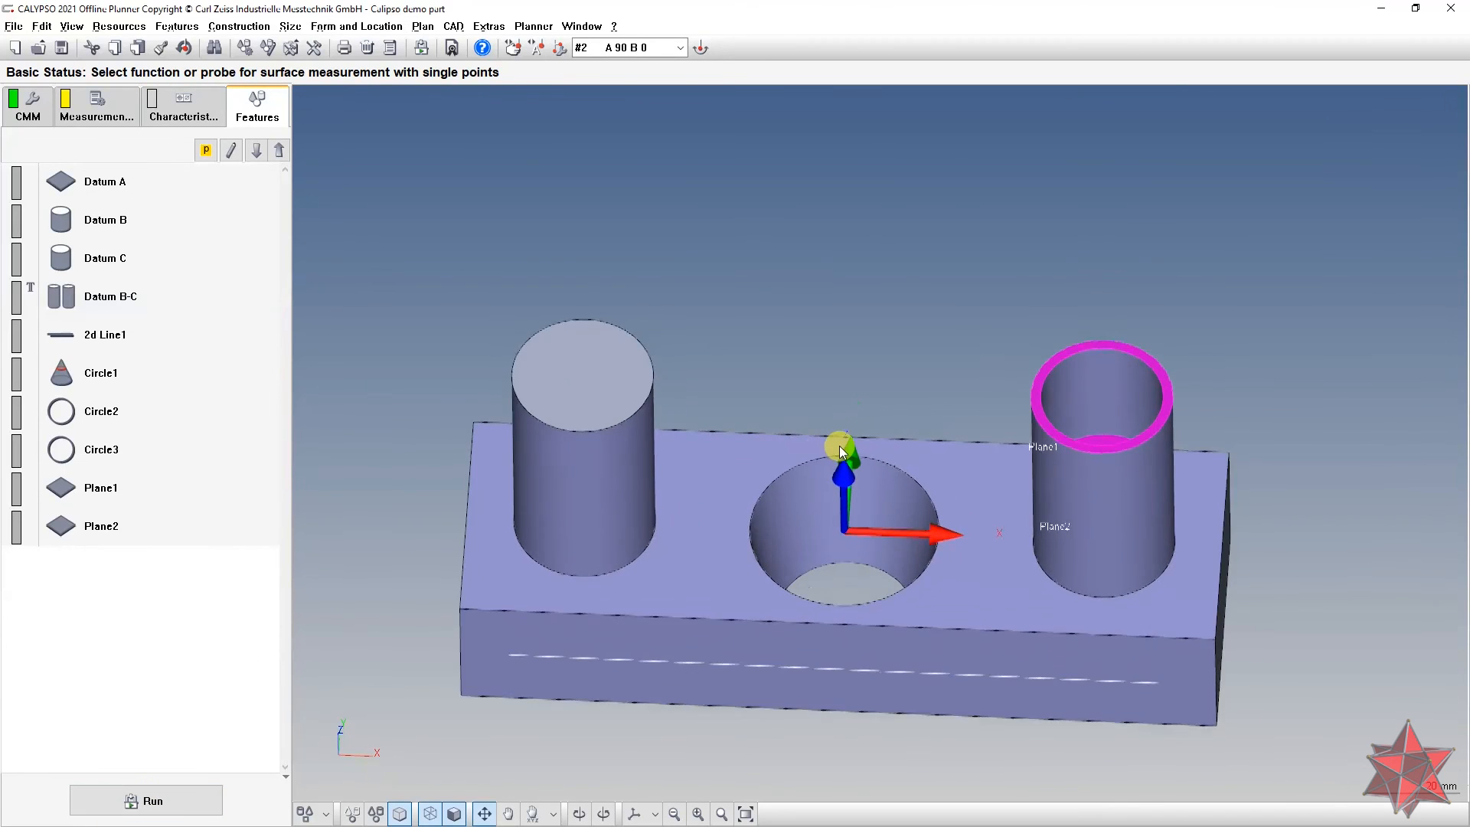
Step: Select Datum A through Plane2 in the features list and switch to the Measurement functions
{"action": "scroll", "coordinate": [839, 446], "scroll_direction": "down", "scroll_amount": 2}
{"action": "middle_click_drag", "start_coordinate": [839, 445], "coordinate": [848, 334]}
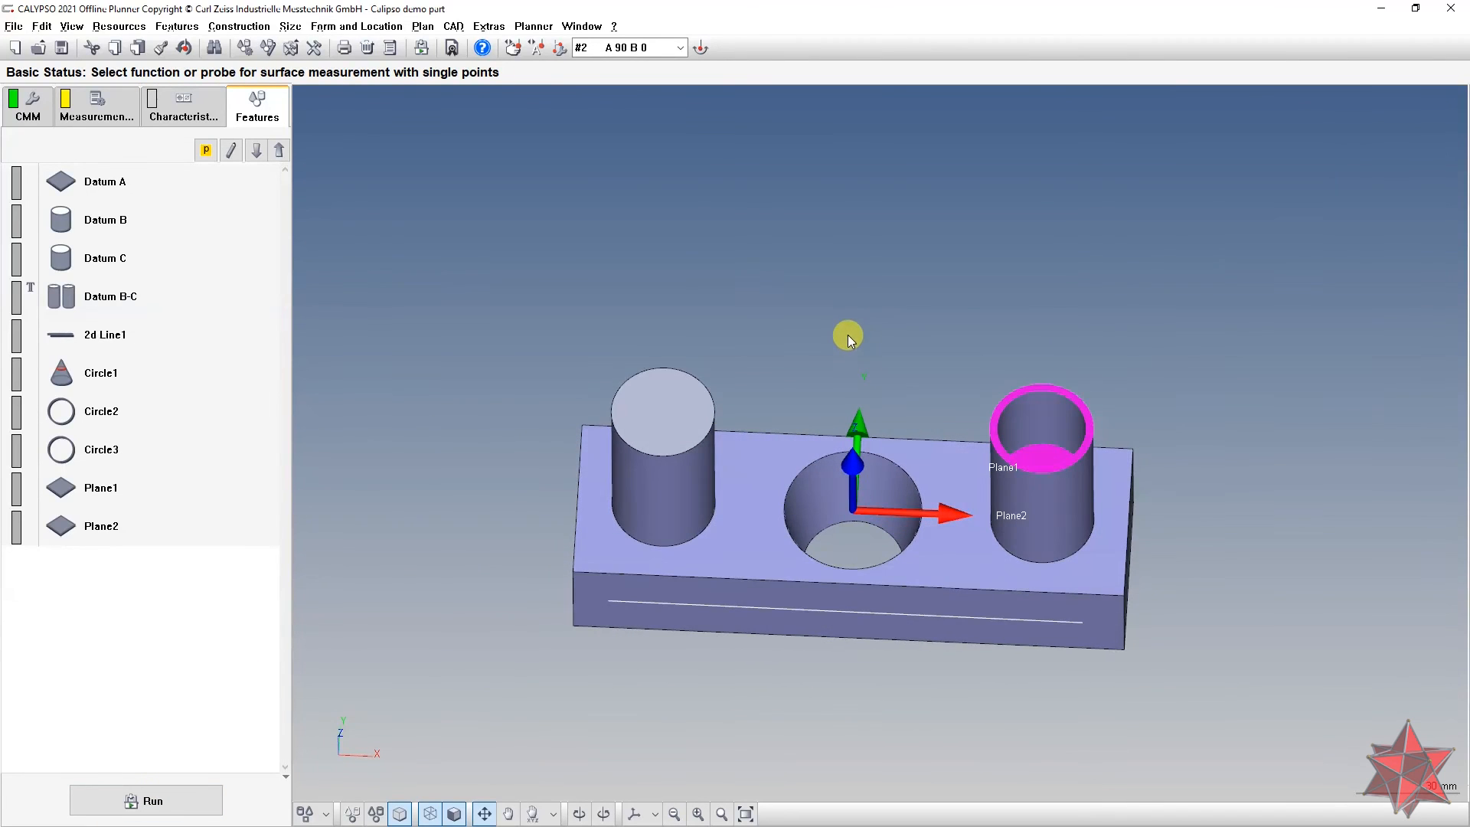
{"action": "left_click", "coordinate": [255, 191]}
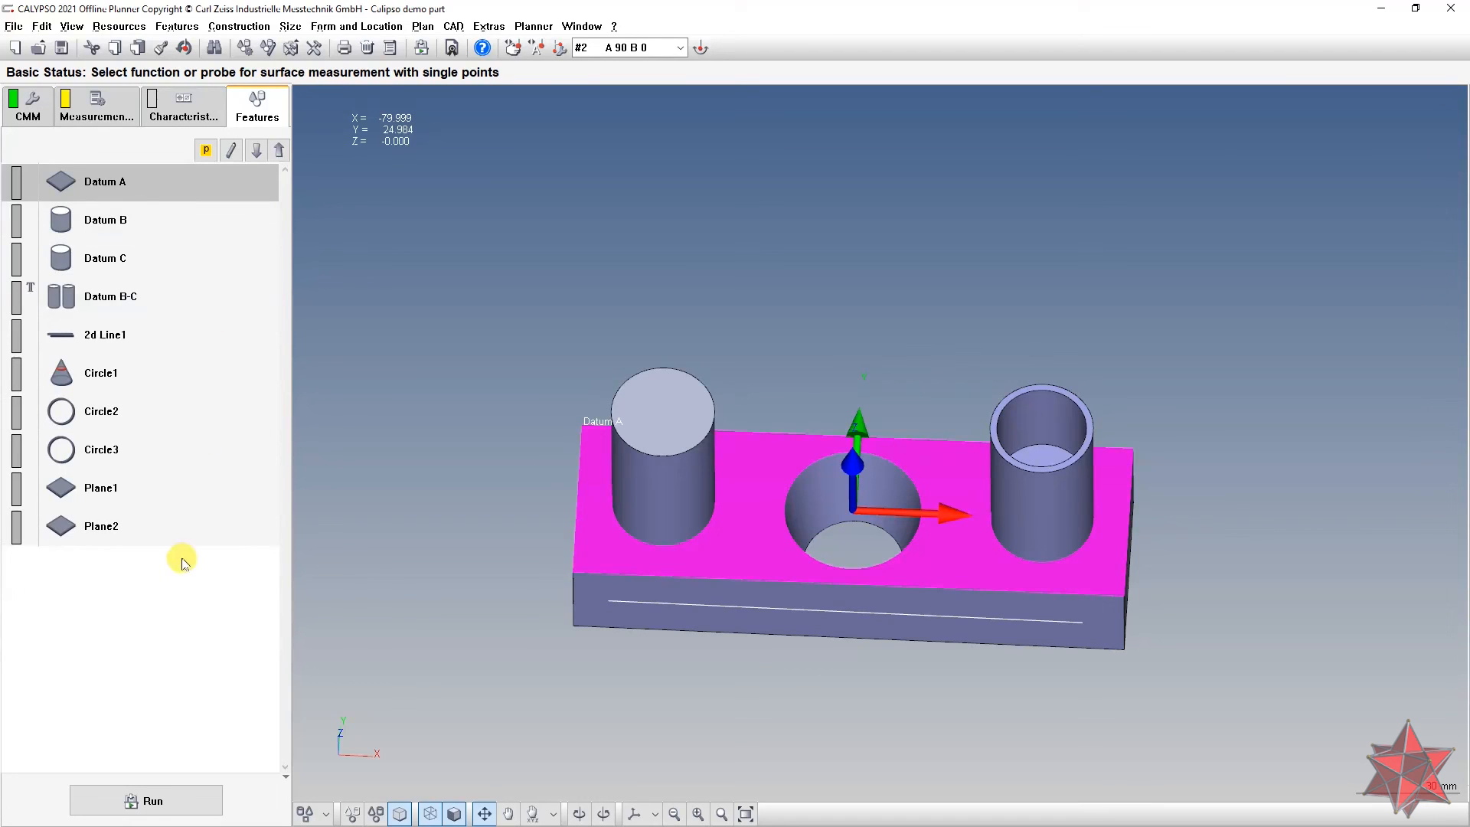
{"action": "left_click", "coordinate": [181, 517], "text": "shift"}
{"action": "mouse_move", "coordinate": [487, 328]}
{"action": "middle_mouse_down"}
{"action": "mouse_move", "coordinate": [573, 365]}
{"action": "mouse_move", "coordinate": [498, 348]}
{"action": "middle_mouse_up"}
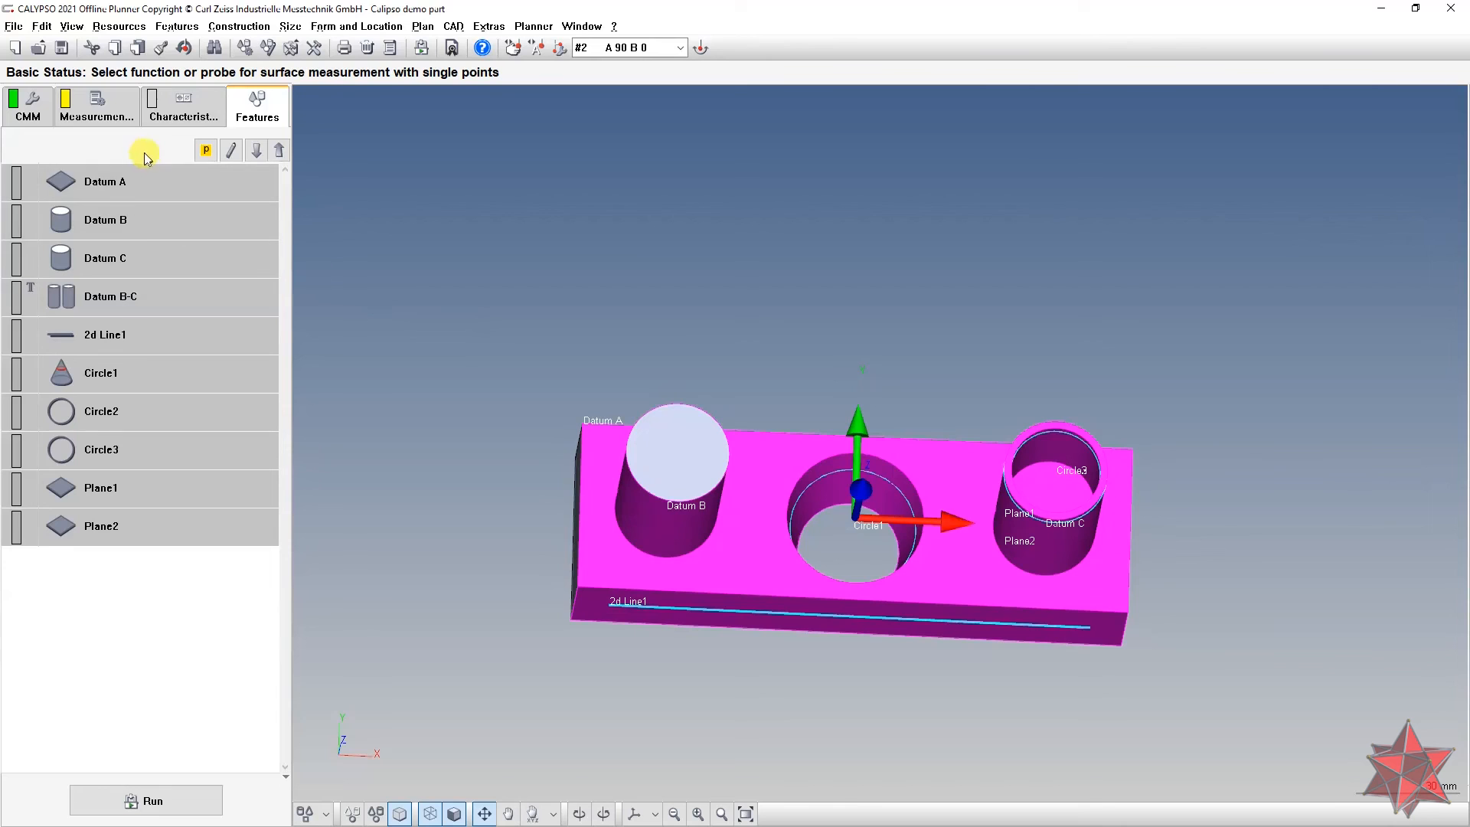
{"action": "left_click", "coordinate": [95, 107]}
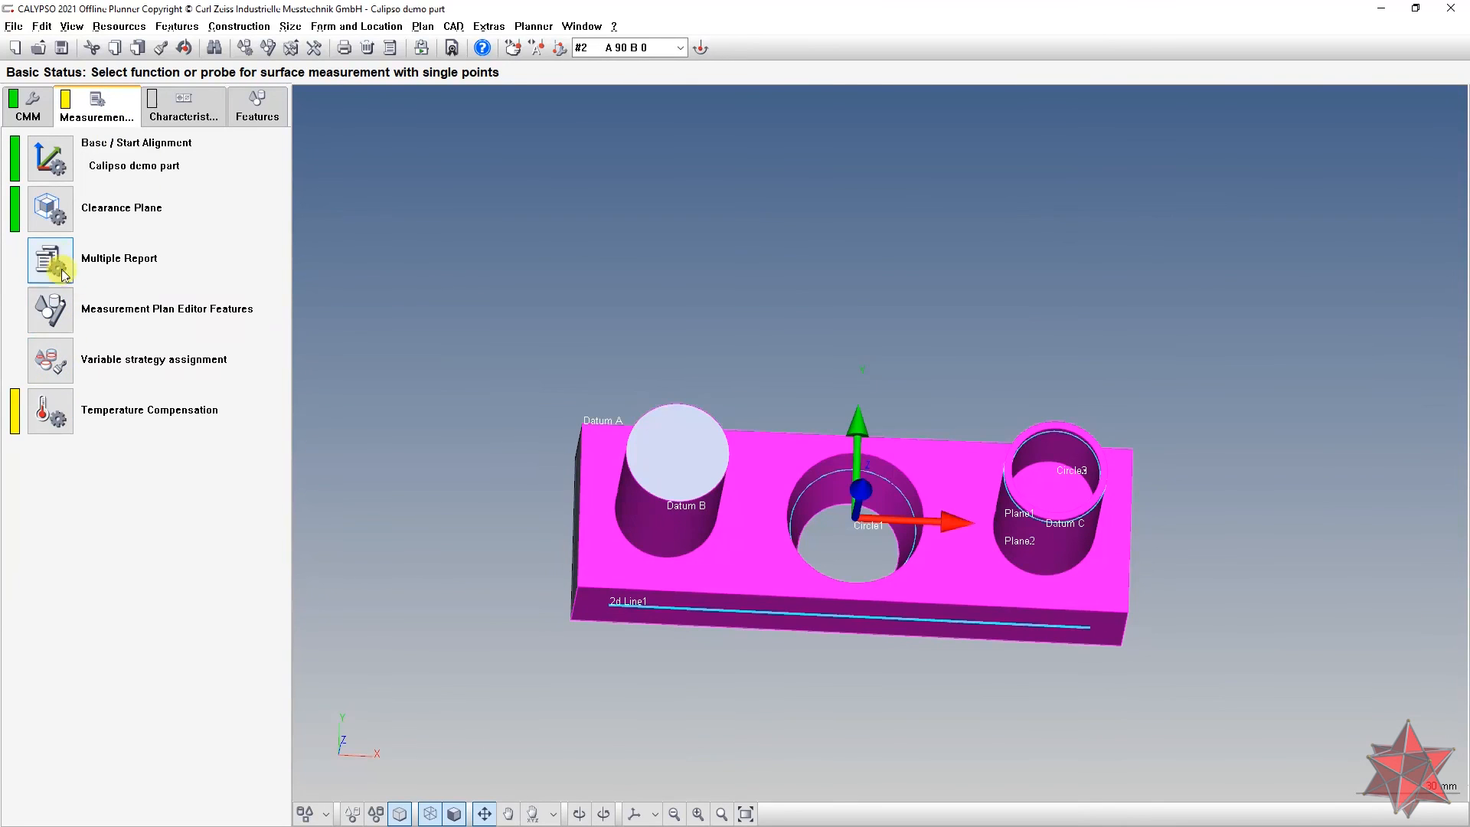
Step: Show each selected feature's stylus system in the feature settings editor, confirming 70X3 except Datum B-C
{"action": "left_click", "coordinate": [50, 309]}
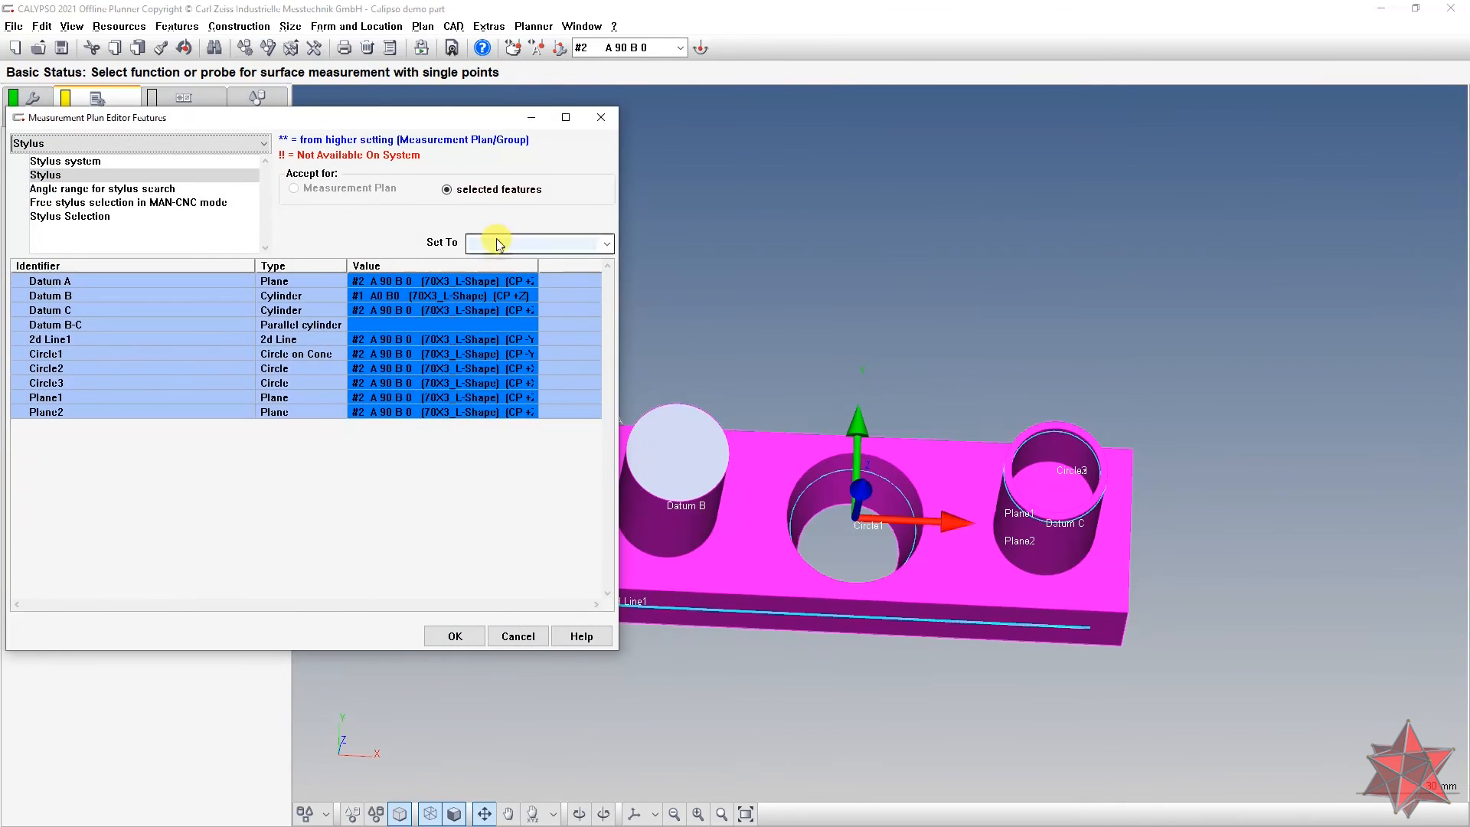
{"action": "left_click", "coordinate": [607, 245]}
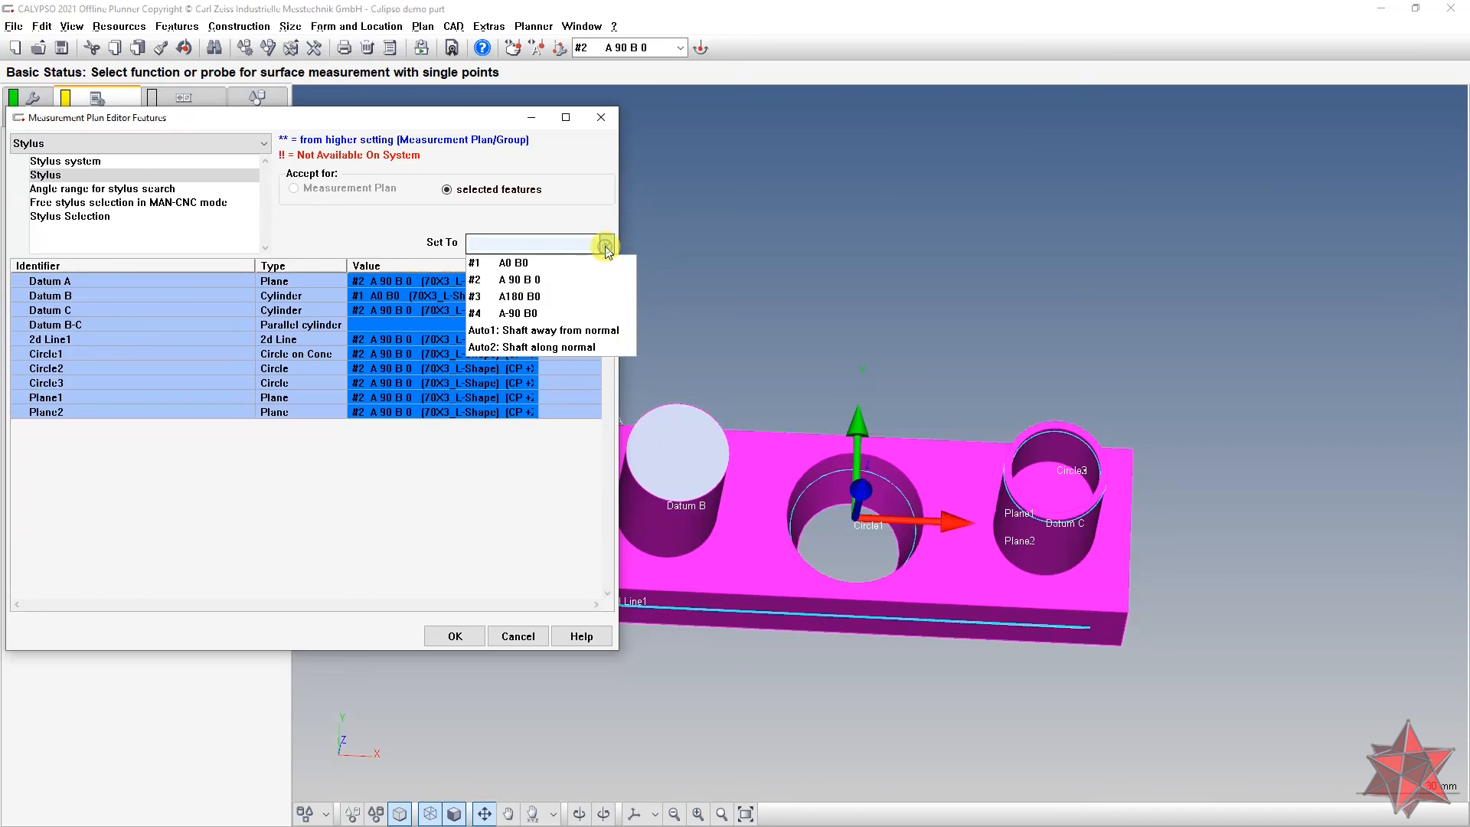
{"action": "left_click", "coordinate": [144, 159]}
{"action": "left_click", "coordinate": [144, 161]}
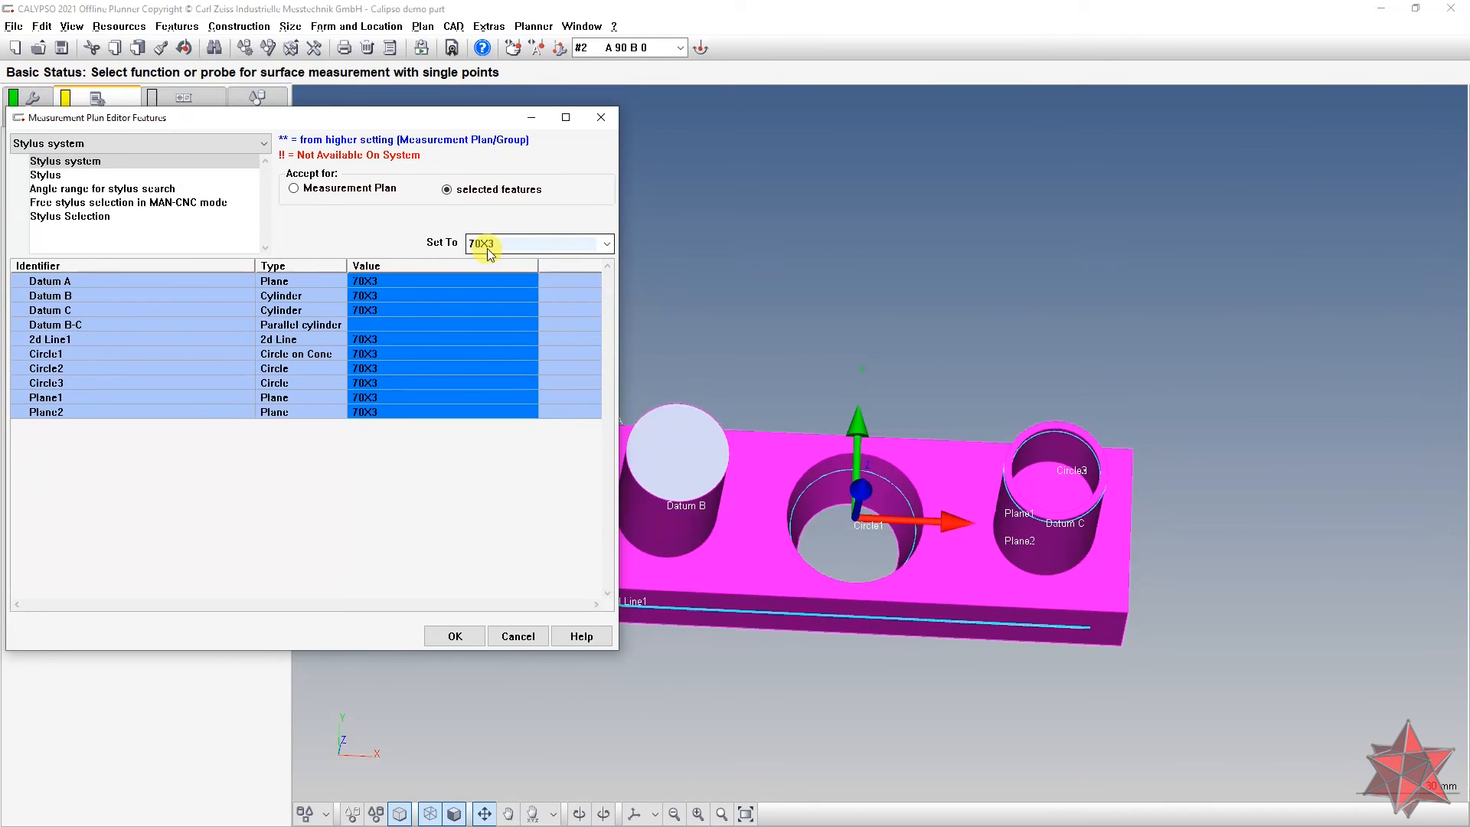
{"action": "left_click_drag", "start_coordinate": [912, 260], "coordinate": [918, 333]}
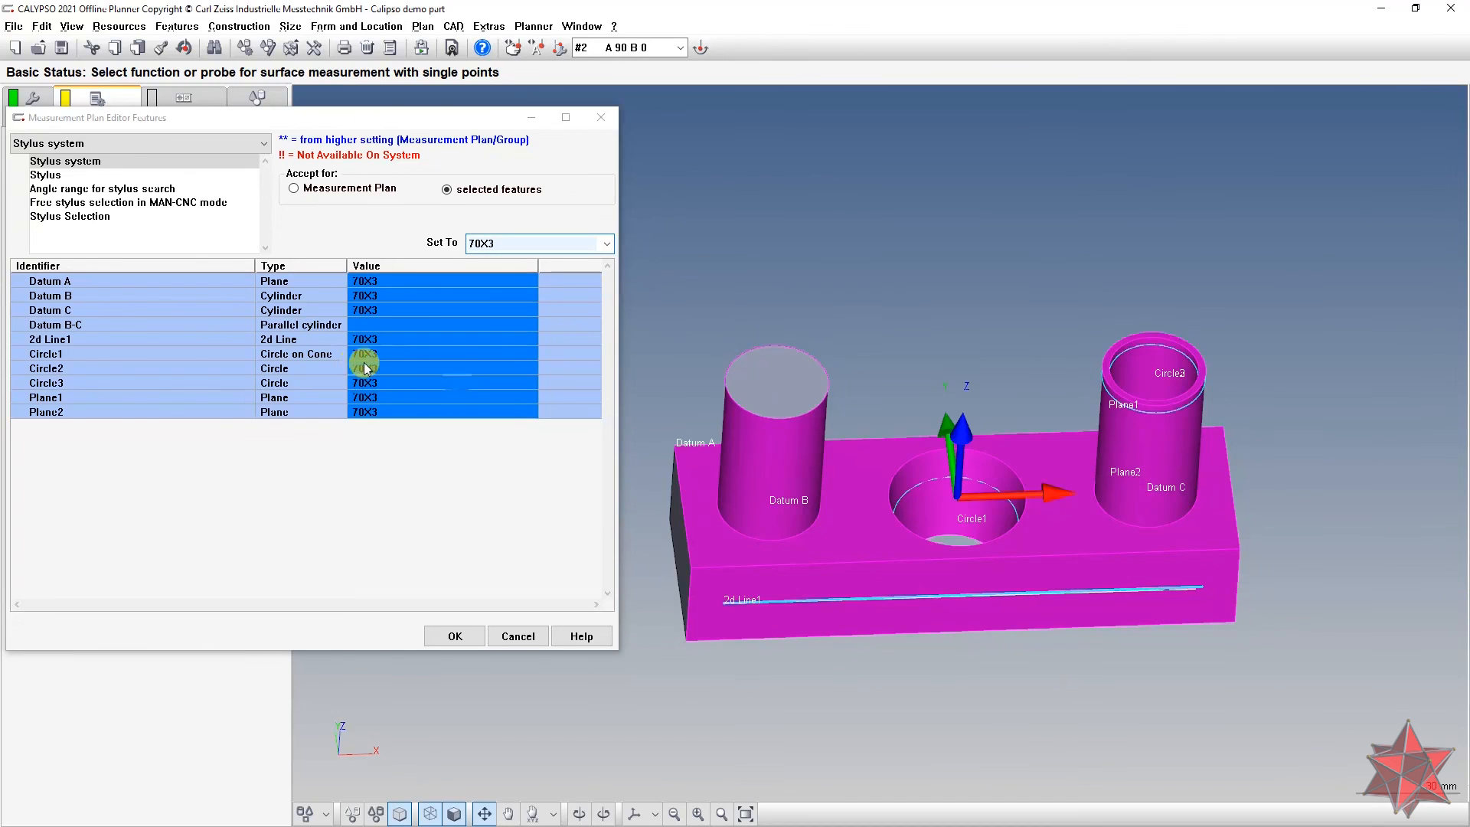
{"action": "left_click_drag", "start_coordinate": [931, 352], "coordinate": [929, 332]}
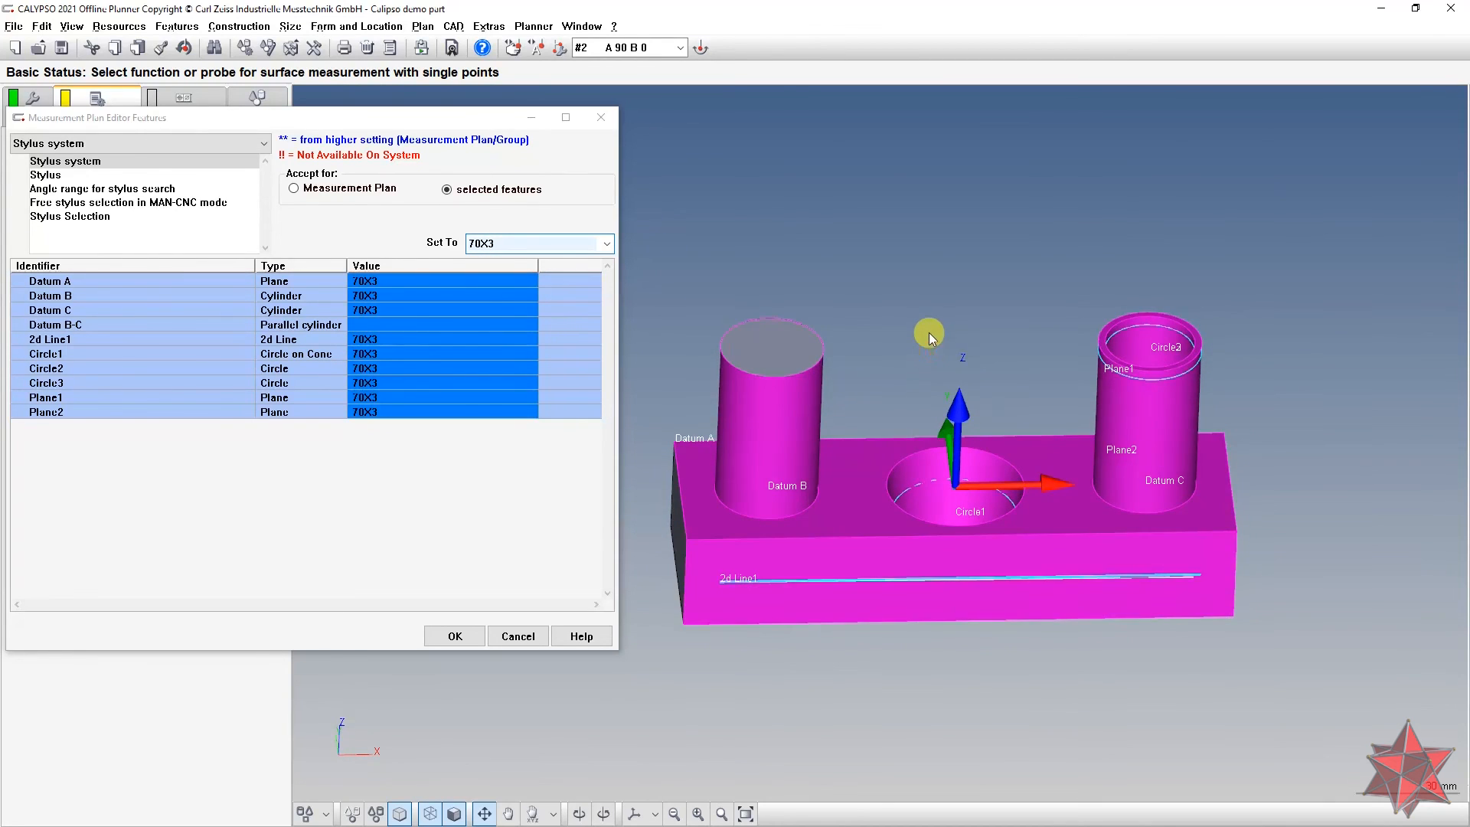
{"action": "right_click_drag", "start_coordinate": [934, 345], "coordinate": [952, 360]}
{"action": "left_click_drag", "start_coordinate": [834, 365], "coordinate": [840, 285]}
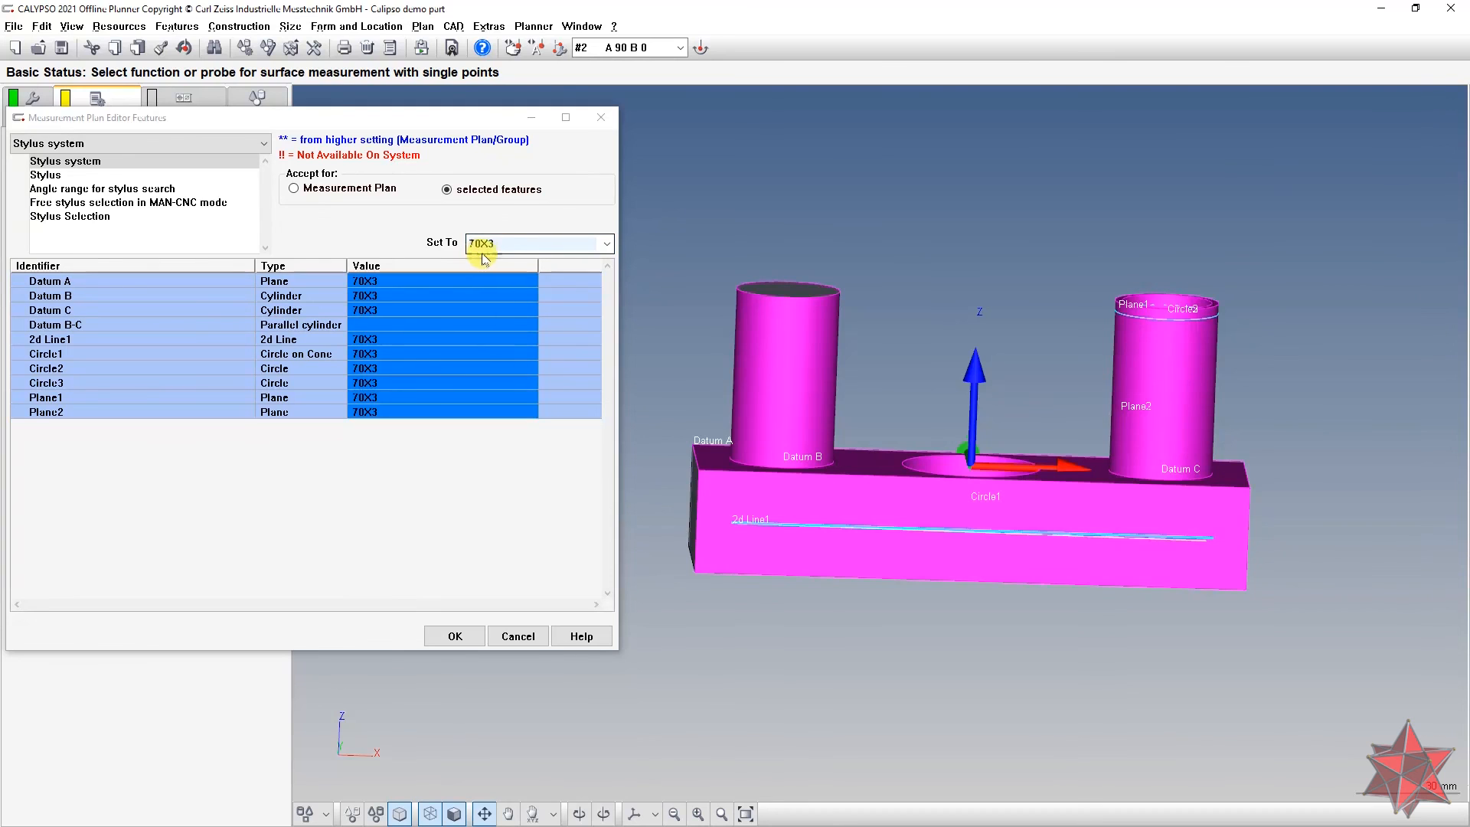
{"action": "left_click_drag", "start_coordinate": [996, 320], "coordinate": [1017, 369]}
{"action": "mouse_move", "coordinate": [807, 288]}
{"action": "left_mouse_down"}
{"action": "mouse_move", "coordinate": [900, 356]}
{"action": "mouse_move", "coordinate": [819, 314]}
{"action": "left_mouse_up"}
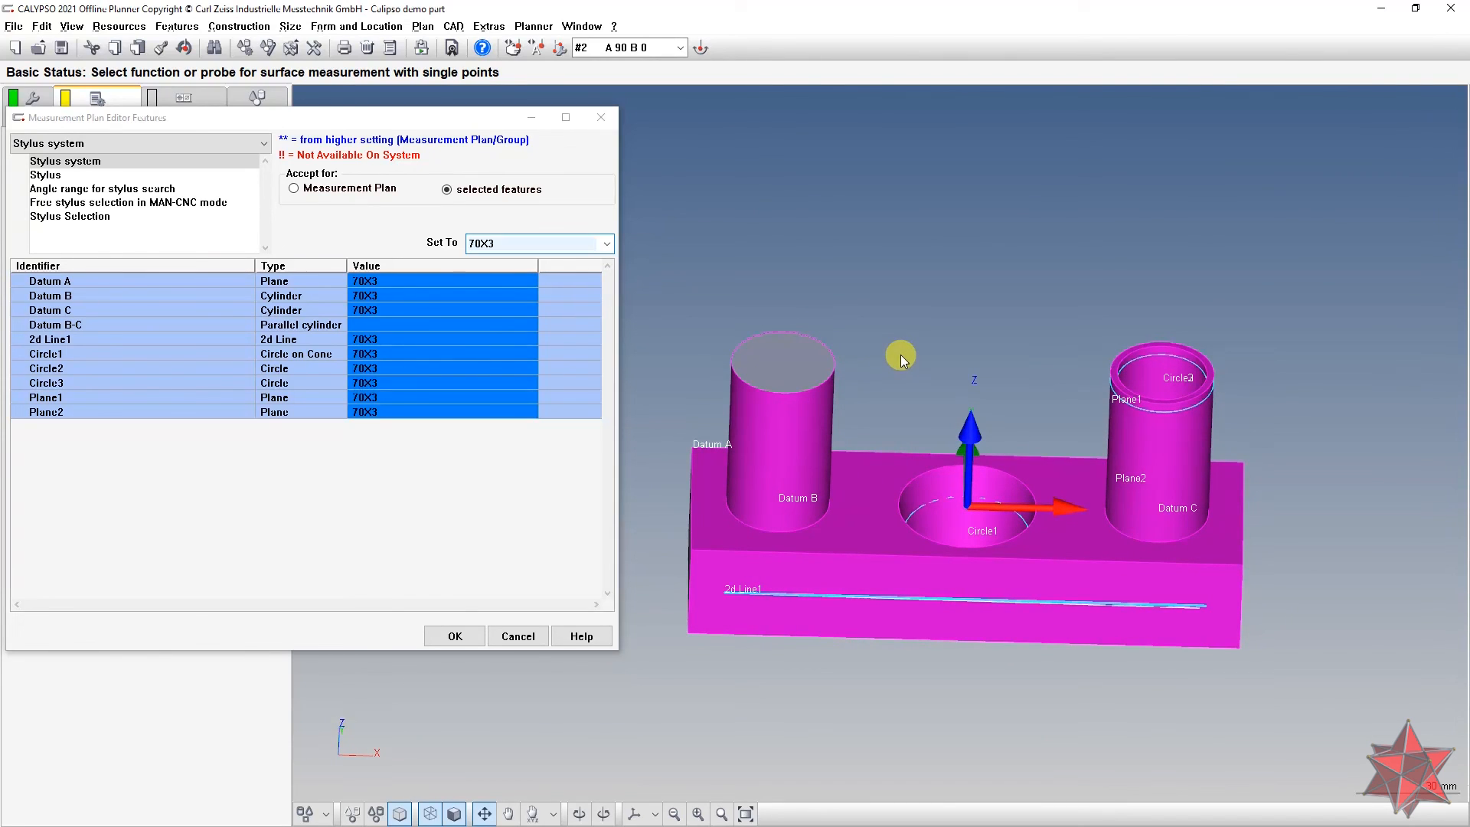
{"action": "left_click_drag", "start_coordinate": [932, 374], "coordinate": [894, 325]}
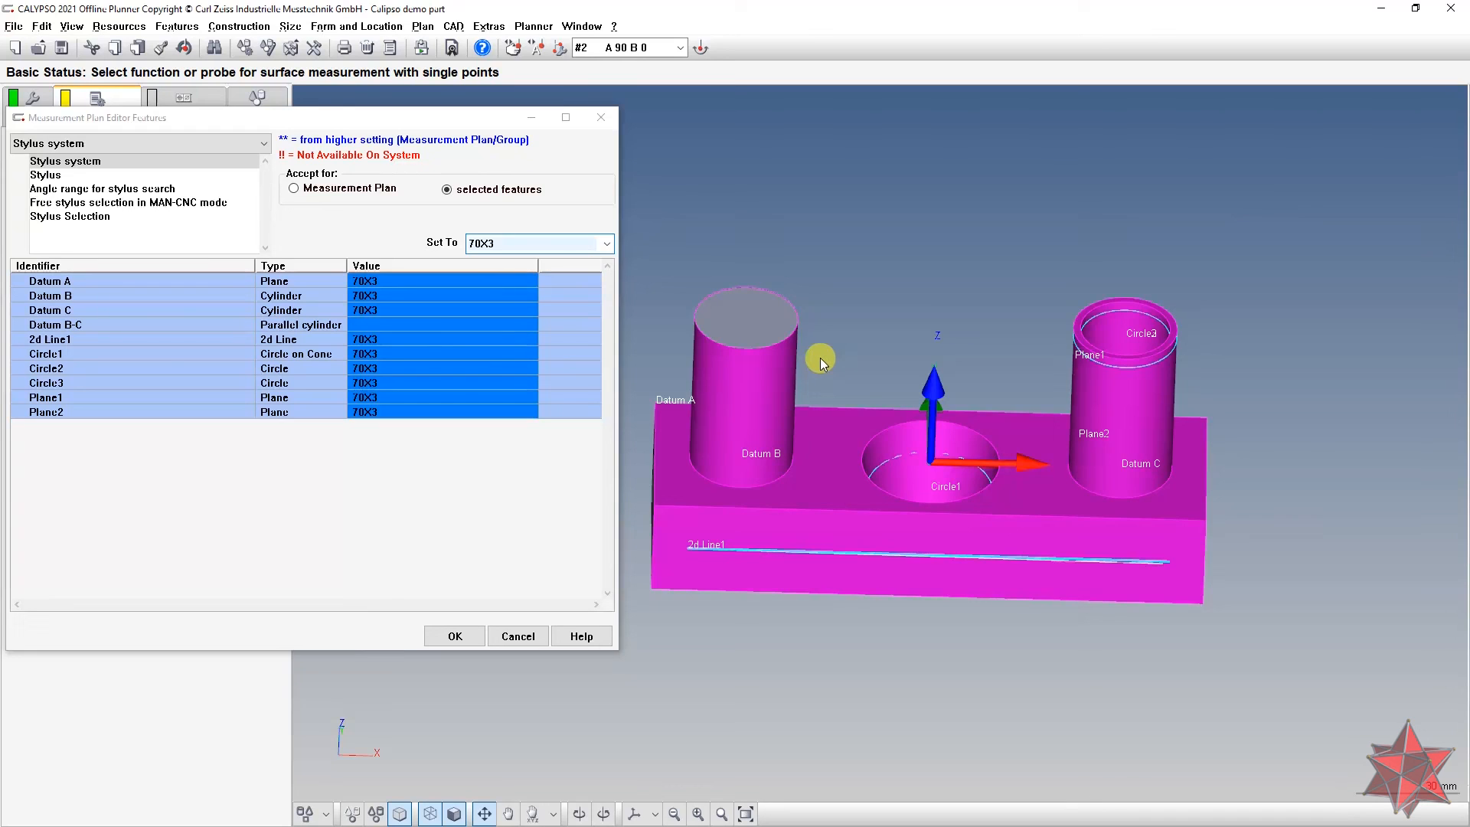
{"action": "left_click_drag", "start_coordinate": [820, 357], "coordinate": [858, 361]}
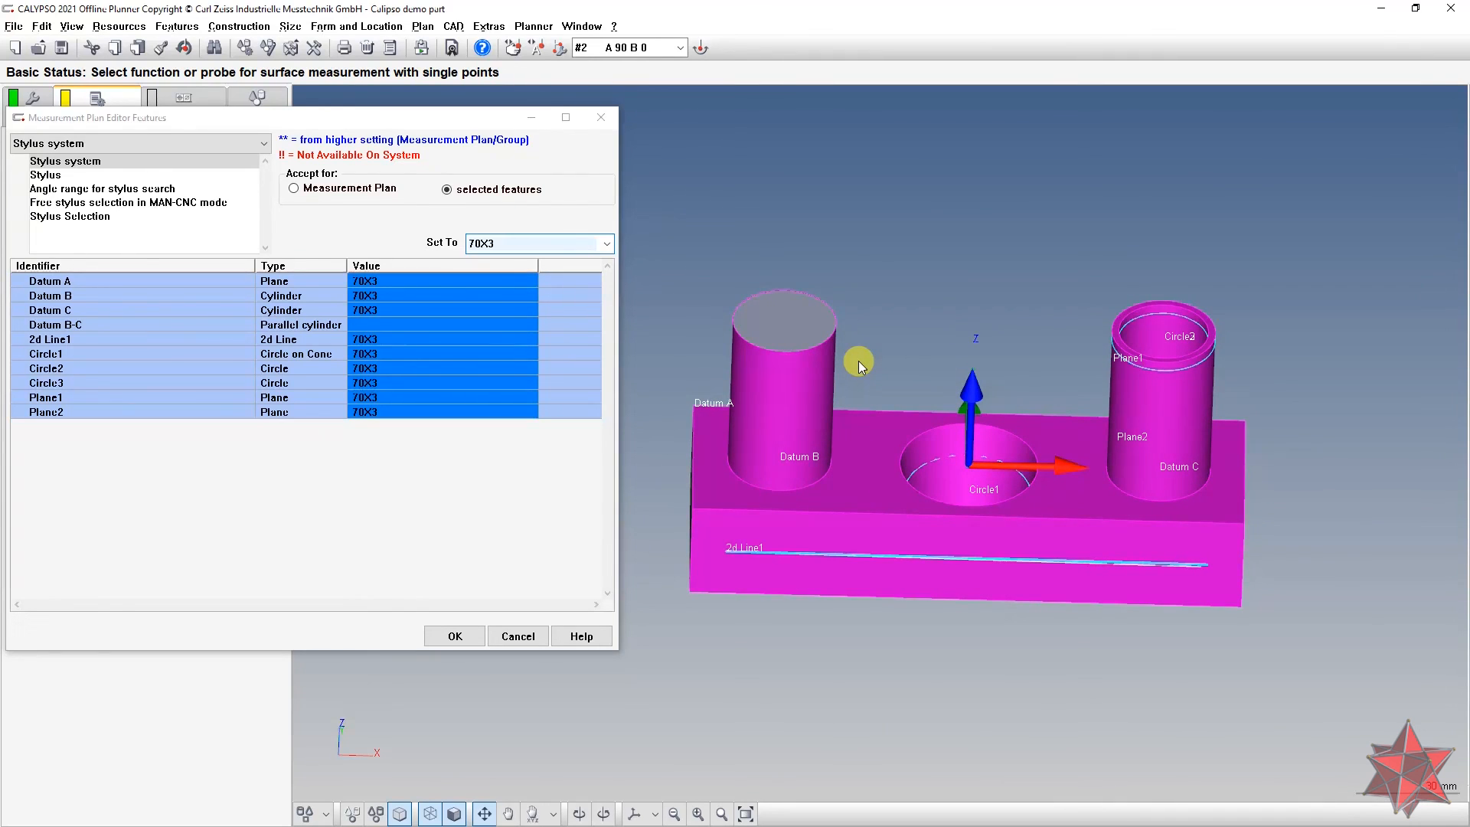
Step: Assign stylus #1 1 to all selected features in the feature settings editor
{"action": "left_click", "coordinate": [123, 176]}
{"action": "left_click", "coordinate": [605, 244]}
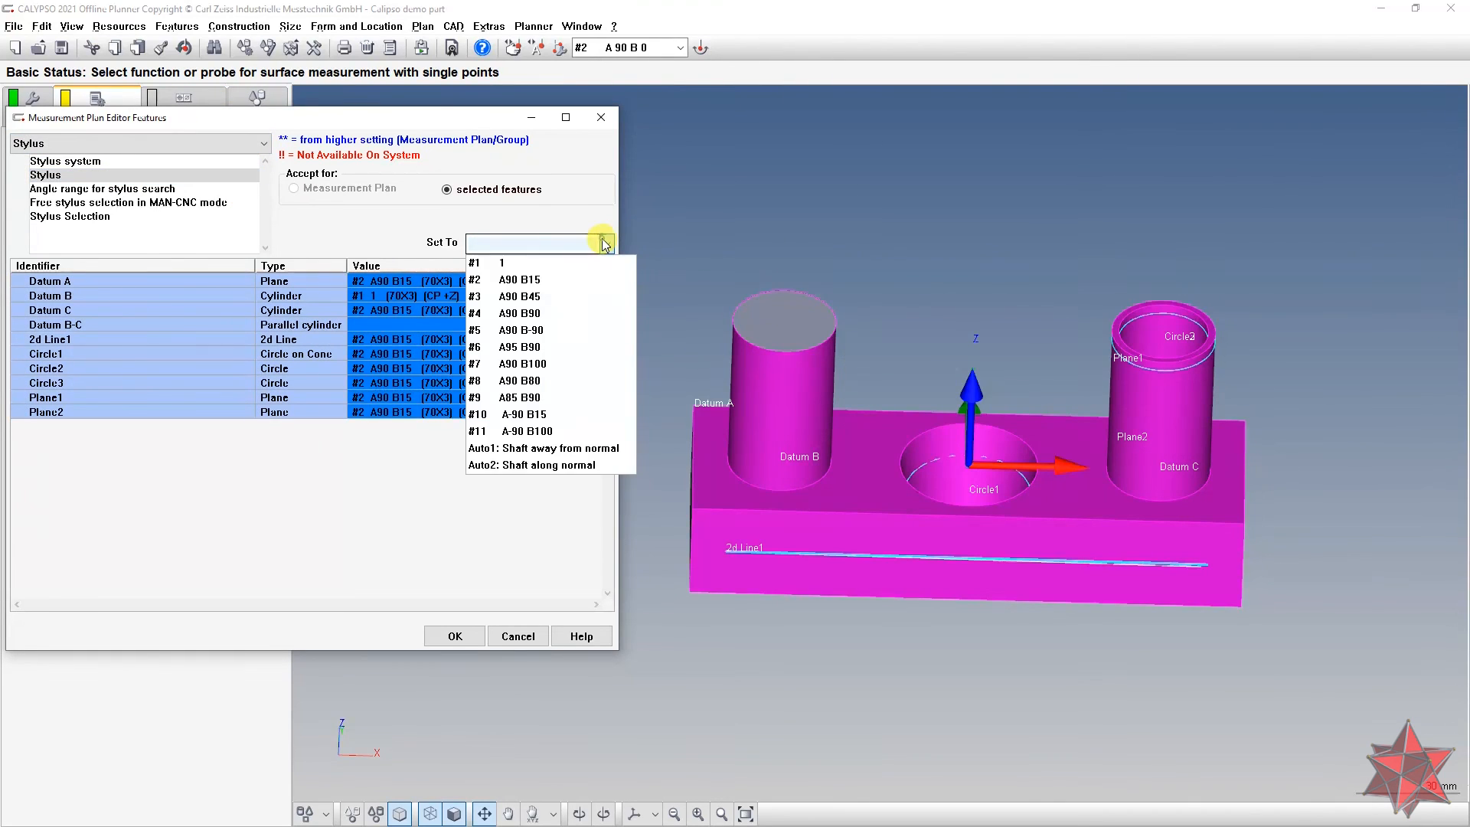
{"action": "left_click", "coordinate": [581, 263]}
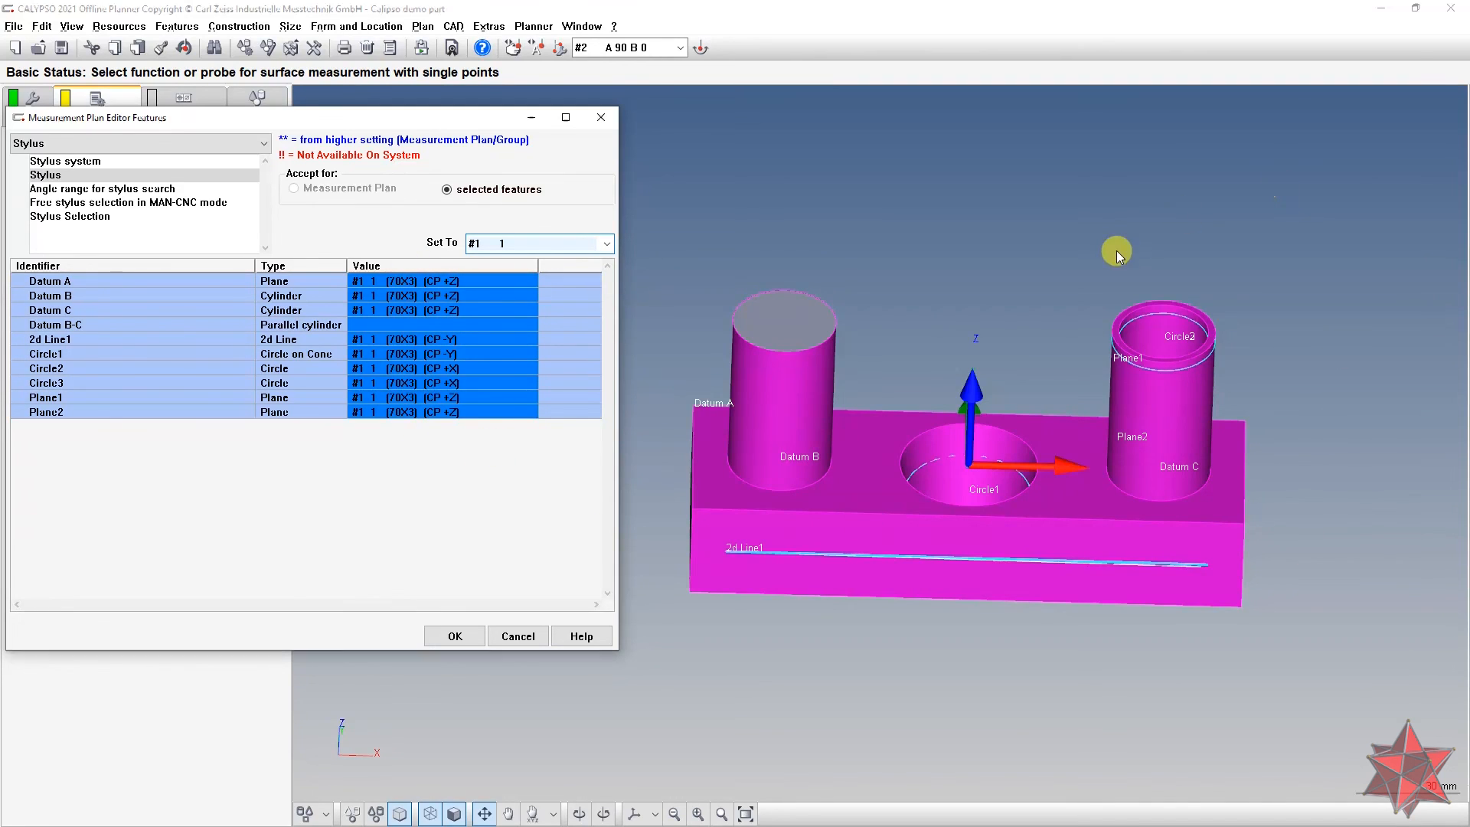
{"action": "left_click_drag", "start_coordinate": [1117, 250], "coordinate": [1066, 198]}
{"action": "left_click_drag", "start_coordinate": [996, 118], "coordinate": [953, 383]}
Step: Set the clearance group of all selected features to CP +Z
{"action": "left_click", "coordinate": [182, 145]}
{"action": "mouse_move", "coordinate": [133, 164]}
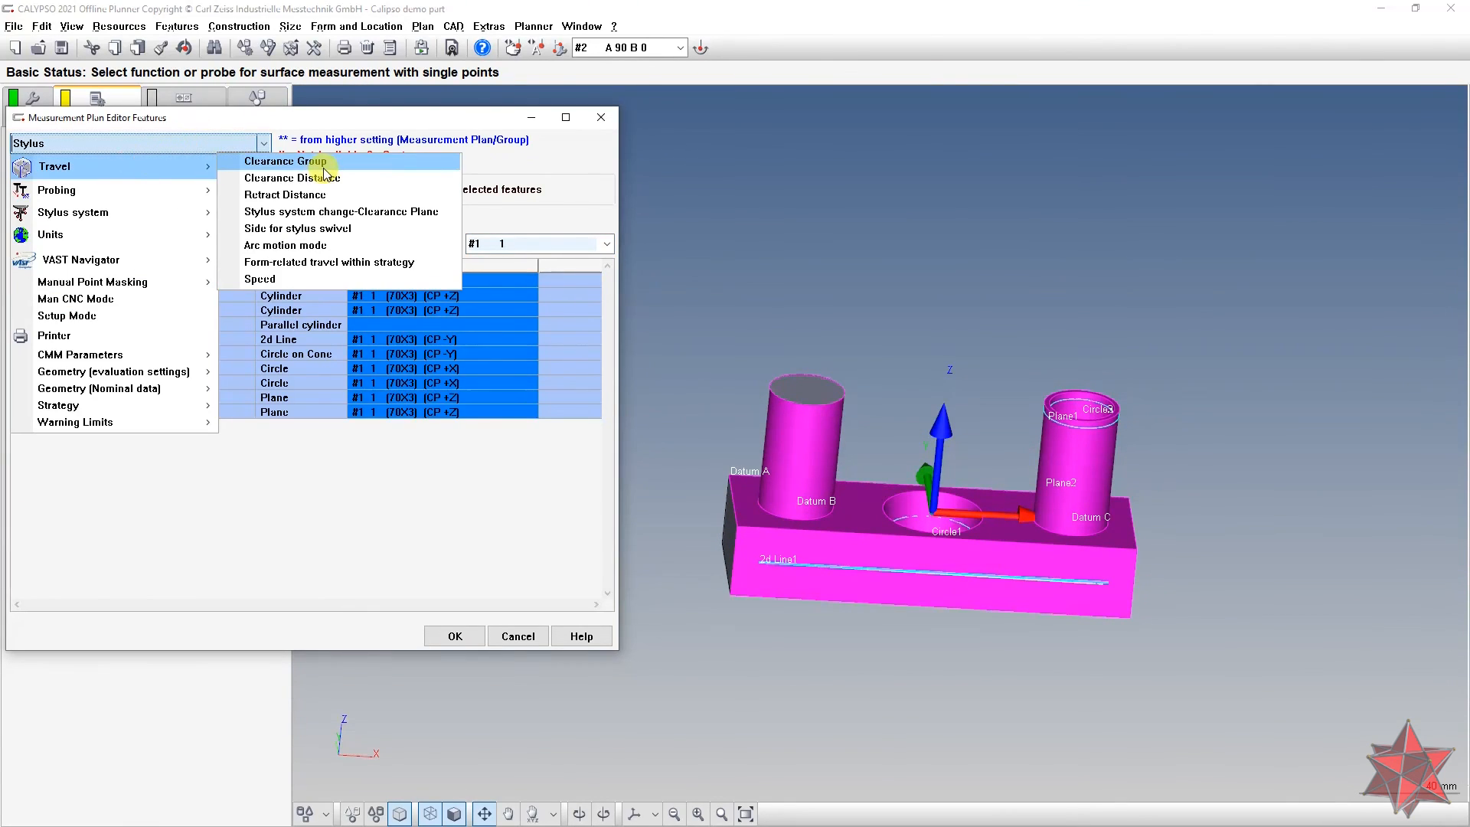
{"action": "left_click", "coordinate": [252, 158]}
{"action": "left_click", "coordinate": [586, 242]}
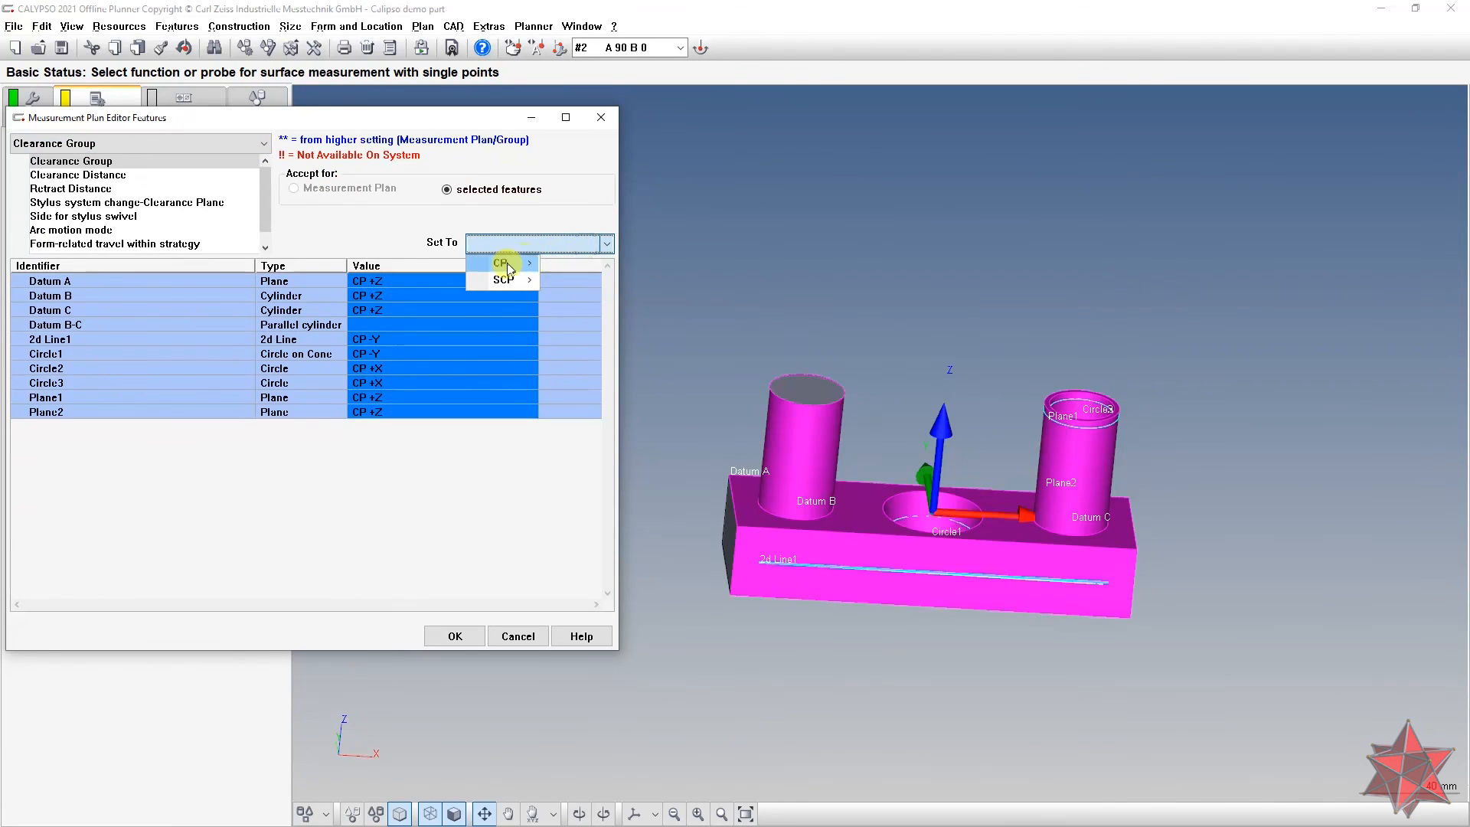
{"action": "mouse_move", "coordinate": [509, 262]}
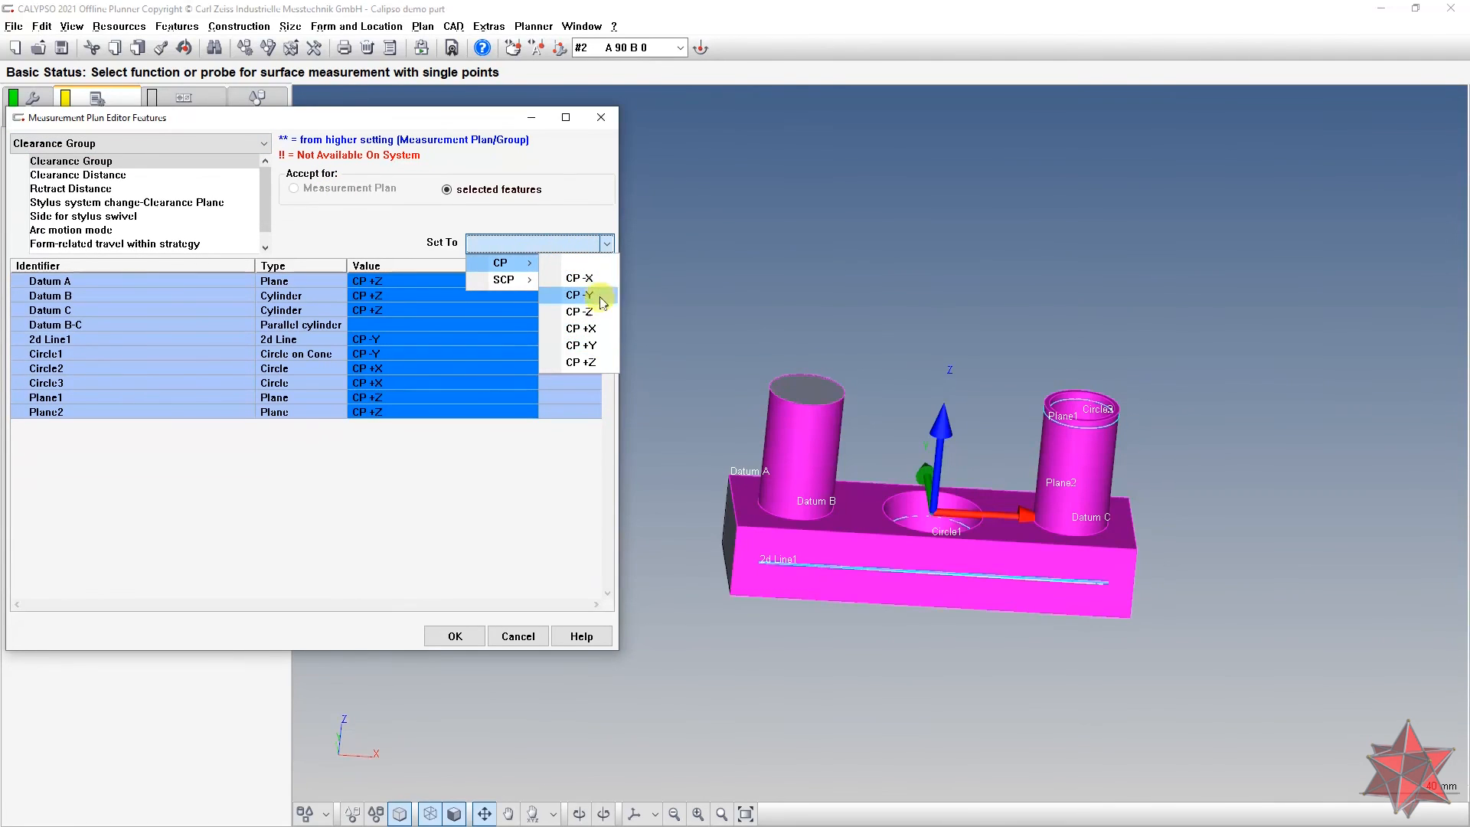
{"action": "left_click", "coordinate": [597, 366]}
Step: Accept the feature settings to close the editor, then reorient the part to a frontal view
{"action": "left_click_drag", "start_coordinate": [728, 364], "coordinate": [710, 339]}
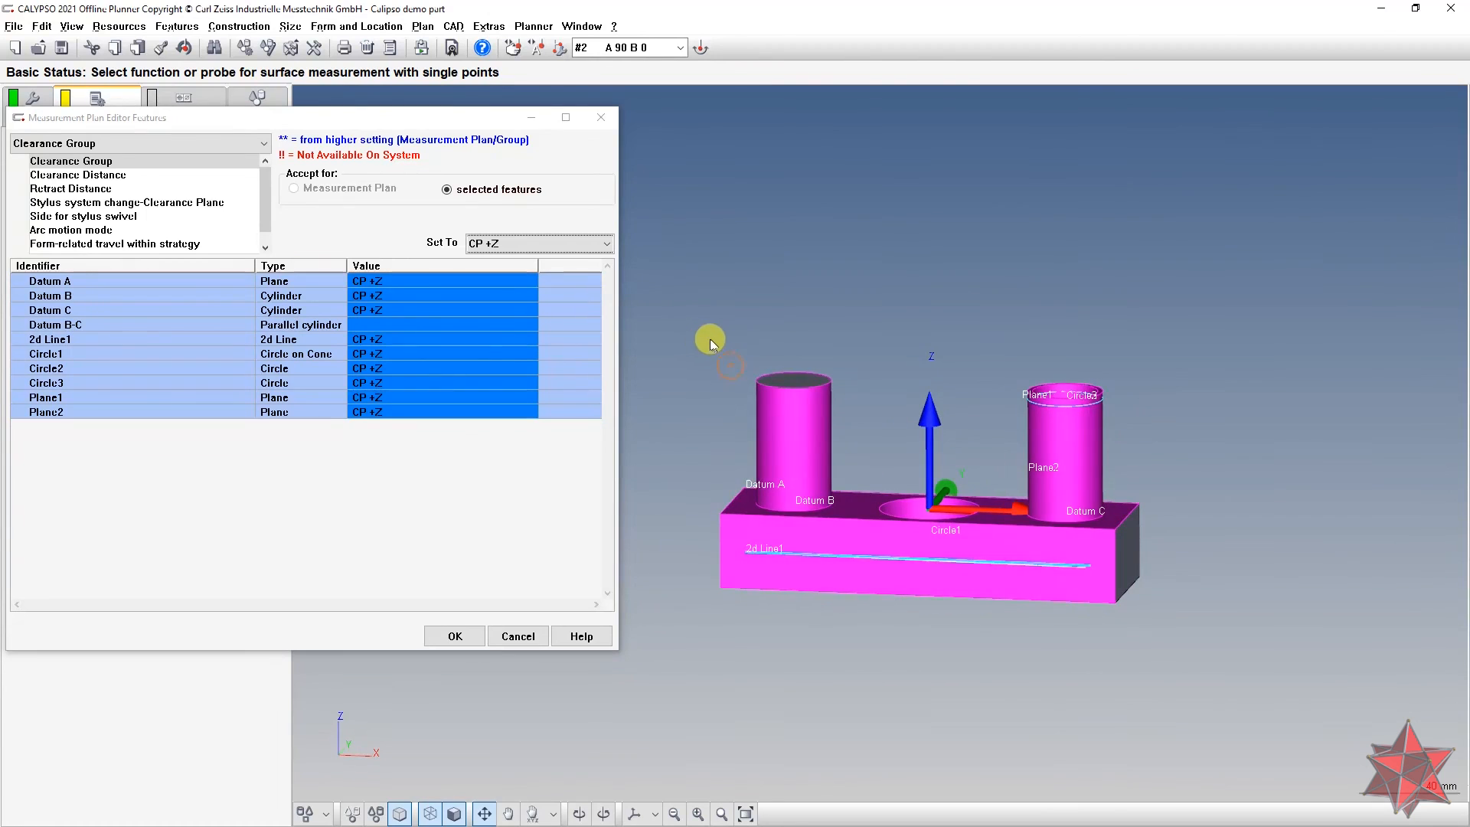
{"action": "right_click_drag", "start_coordinate": [710, 339], "coordinate": [728, 400]}
{"action": "left_click_drag", "start_coordinate": [740, 395], "coordinate": [712, 291]}
{"action": "left_click", "coordinate": [454, 636]}
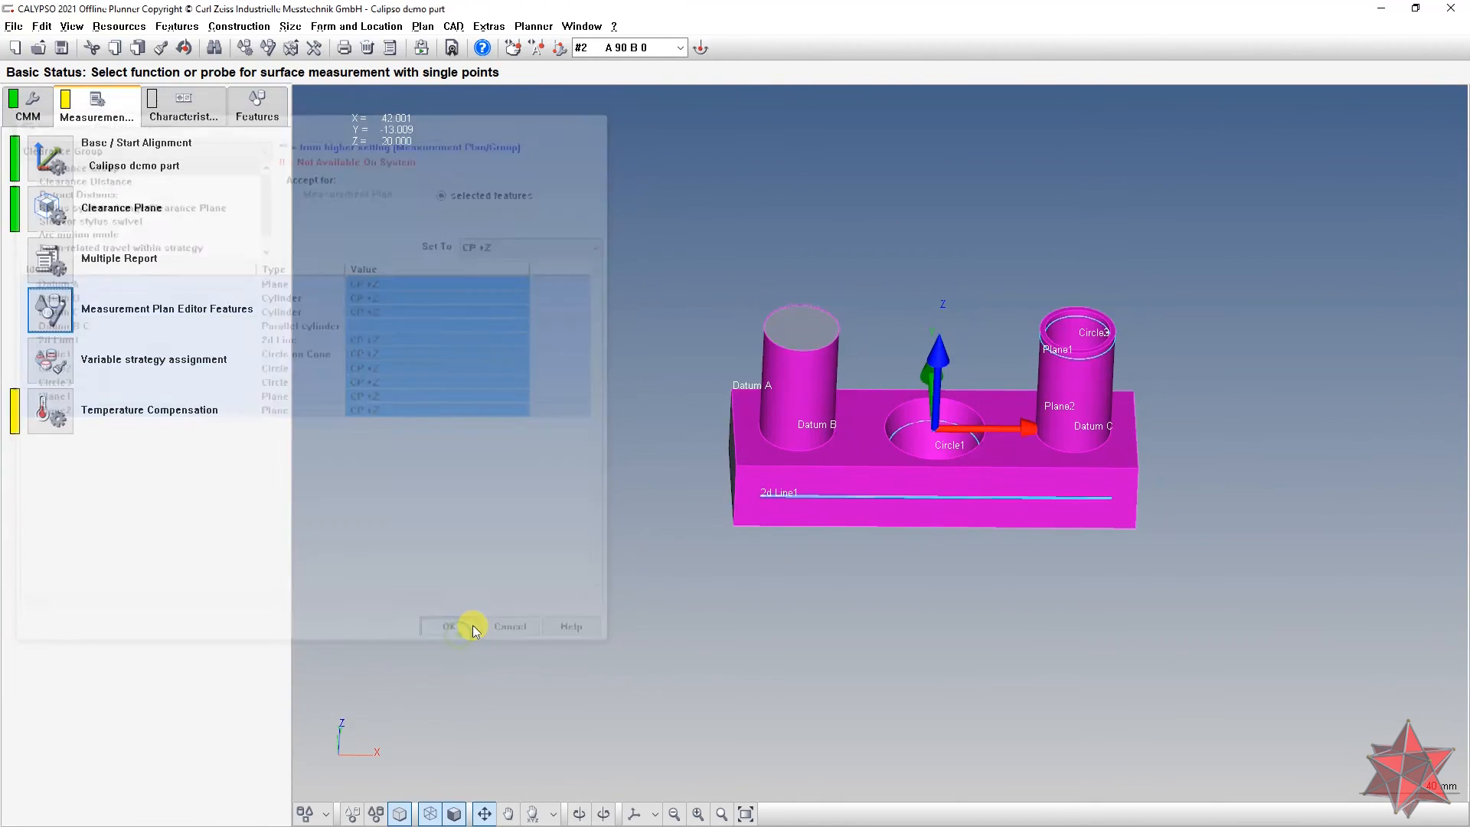
{"action": "right_click_drag", "start_coordinate": [817, 557], "coordinate": [614, 643]}
{"action": "scroll", "coordinate": [613, 643], "scroll_direction": "up", "scroll_amount": 3}
{"action": "right_click_drag", "start_coordinate": [630, 490], "coordinate": [802, 334]}
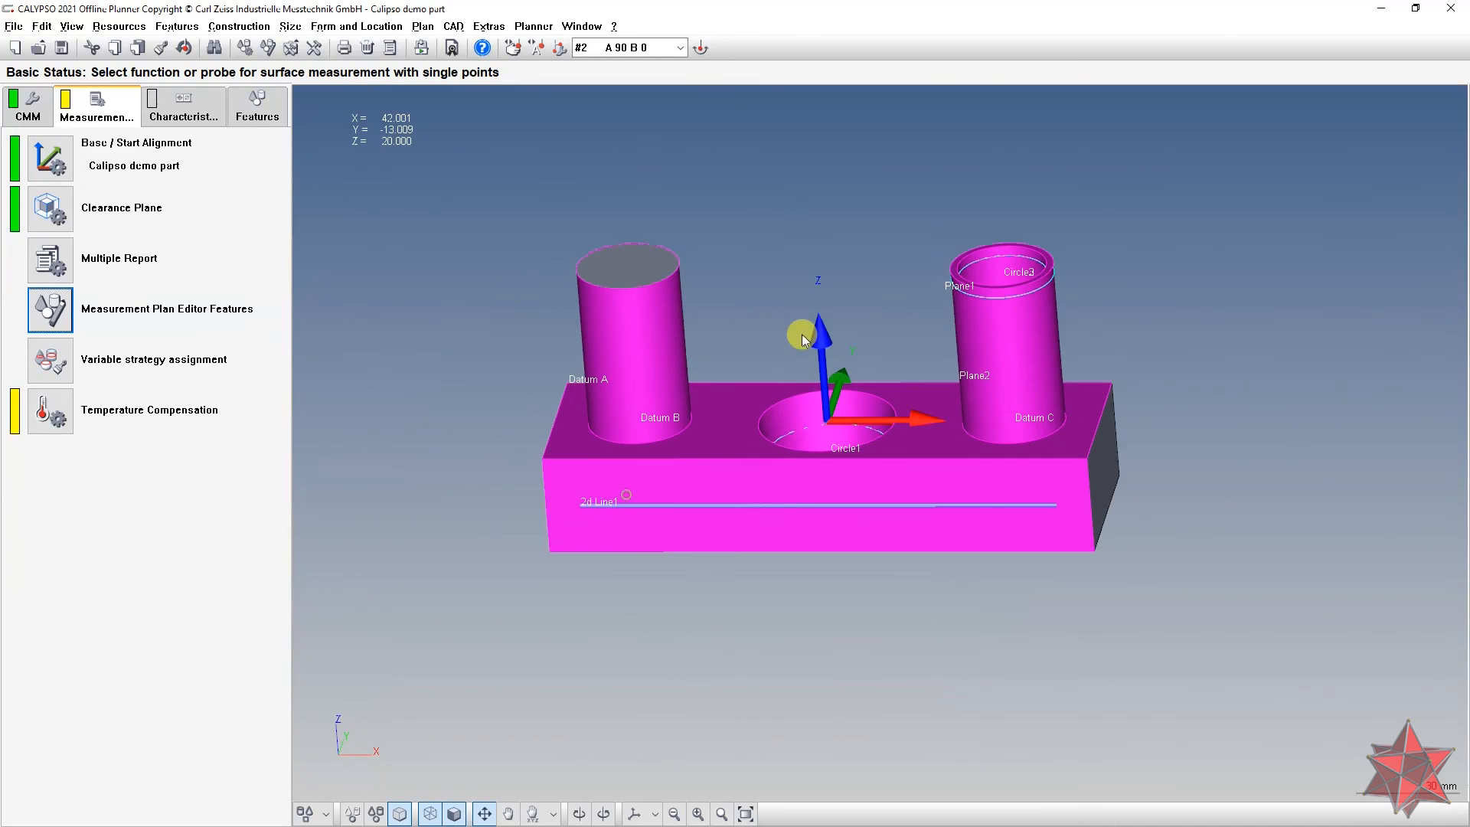
{"action": "scroll", "coordinate": [801, 334], "scroll_direction": "up", "scroll_amount": 3}
{"action": "left_click_drag", "start_coordinate": [856, 512], "coordinate": [822, 577]}
{"action": "right_click_drag", "start_coordinate": [822, 576], "coordinate": [814, 673]}
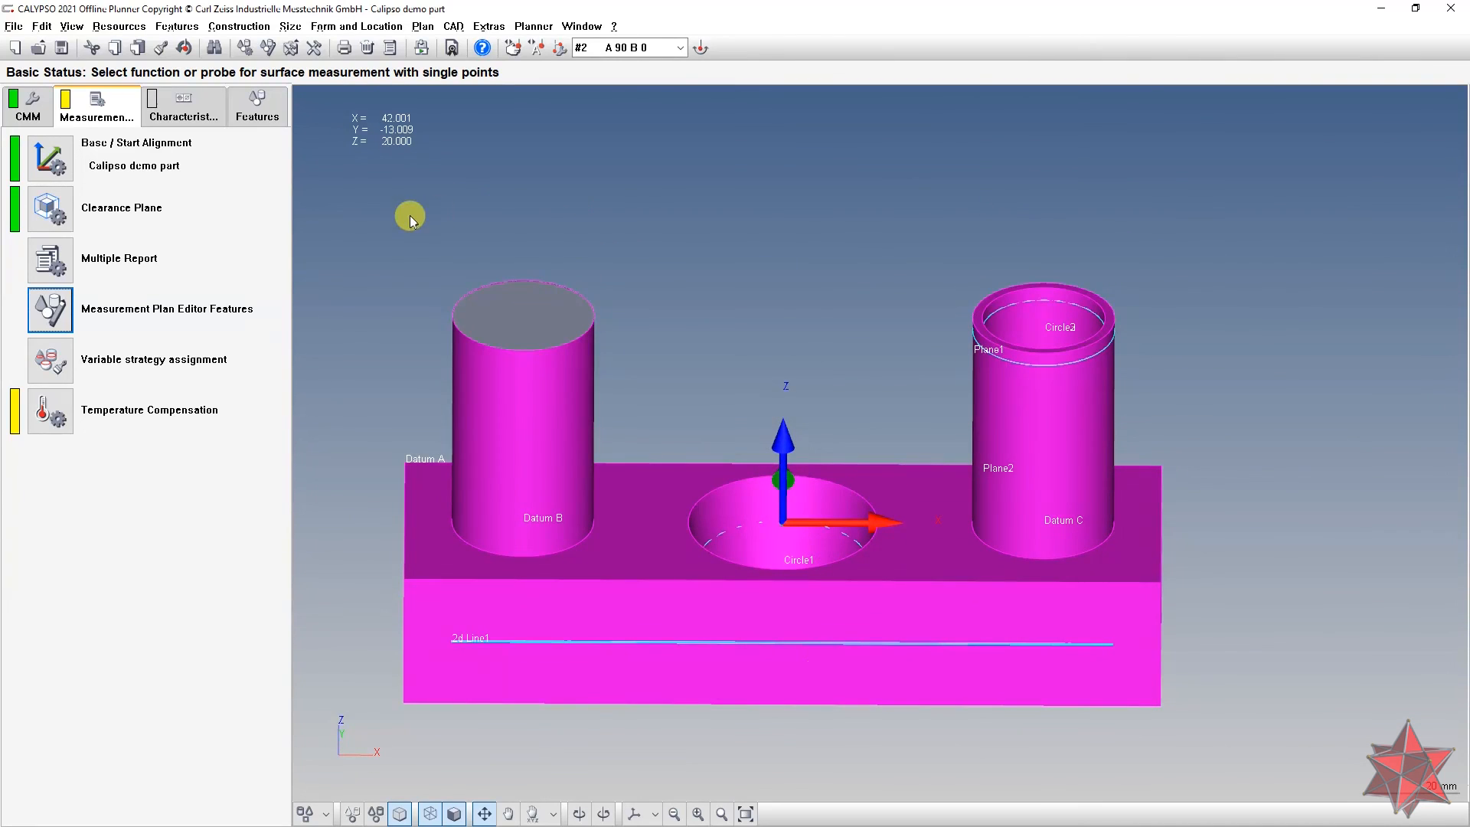
Step: Open the start settings for all characteristics, enabling Clear existing results with Manual Alignment
{"action": "left_click", "coordinate": [220, 108]}
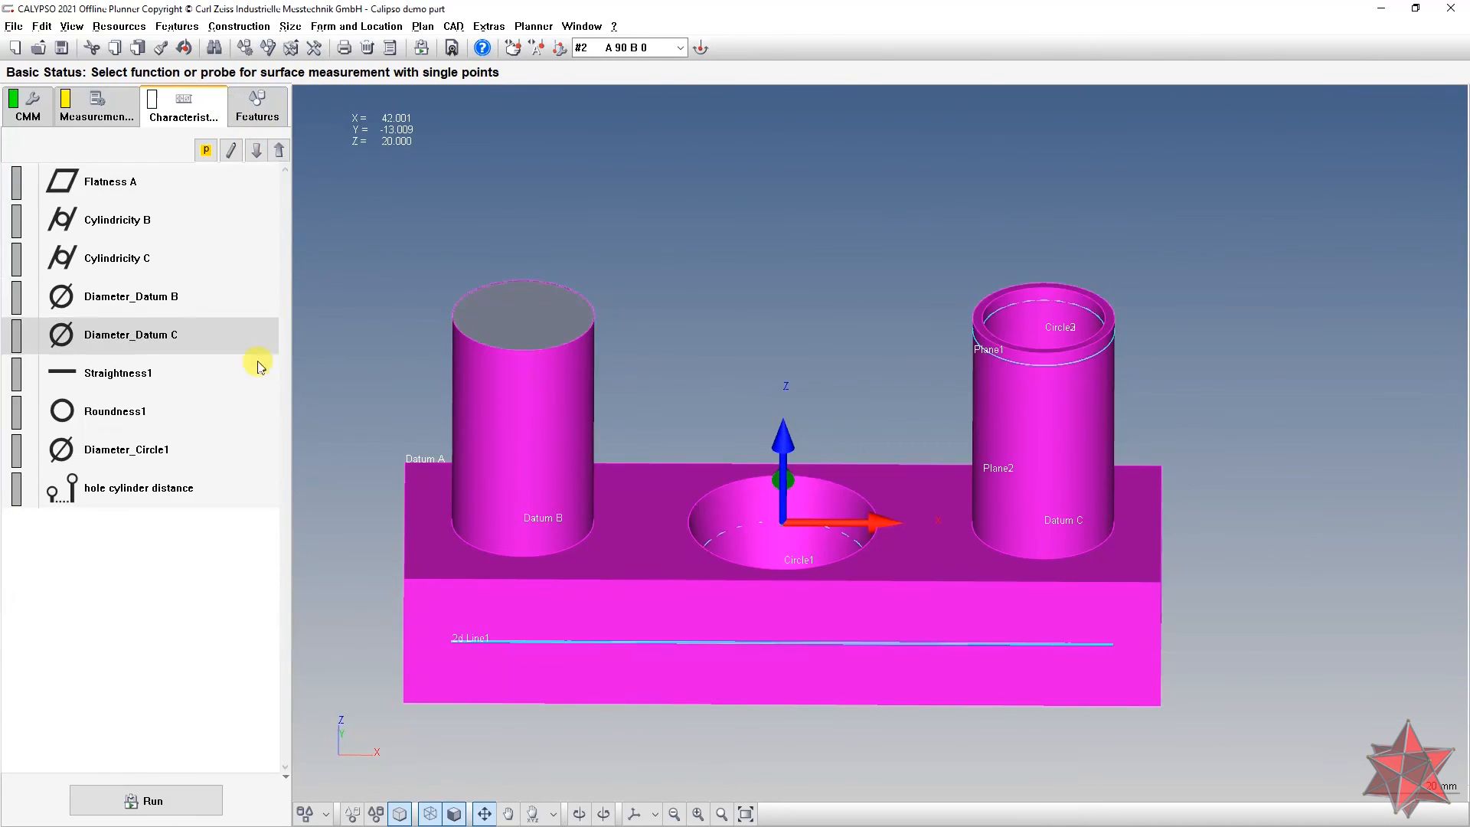
{"action": "left_click", "coordinate": [158, 796]}
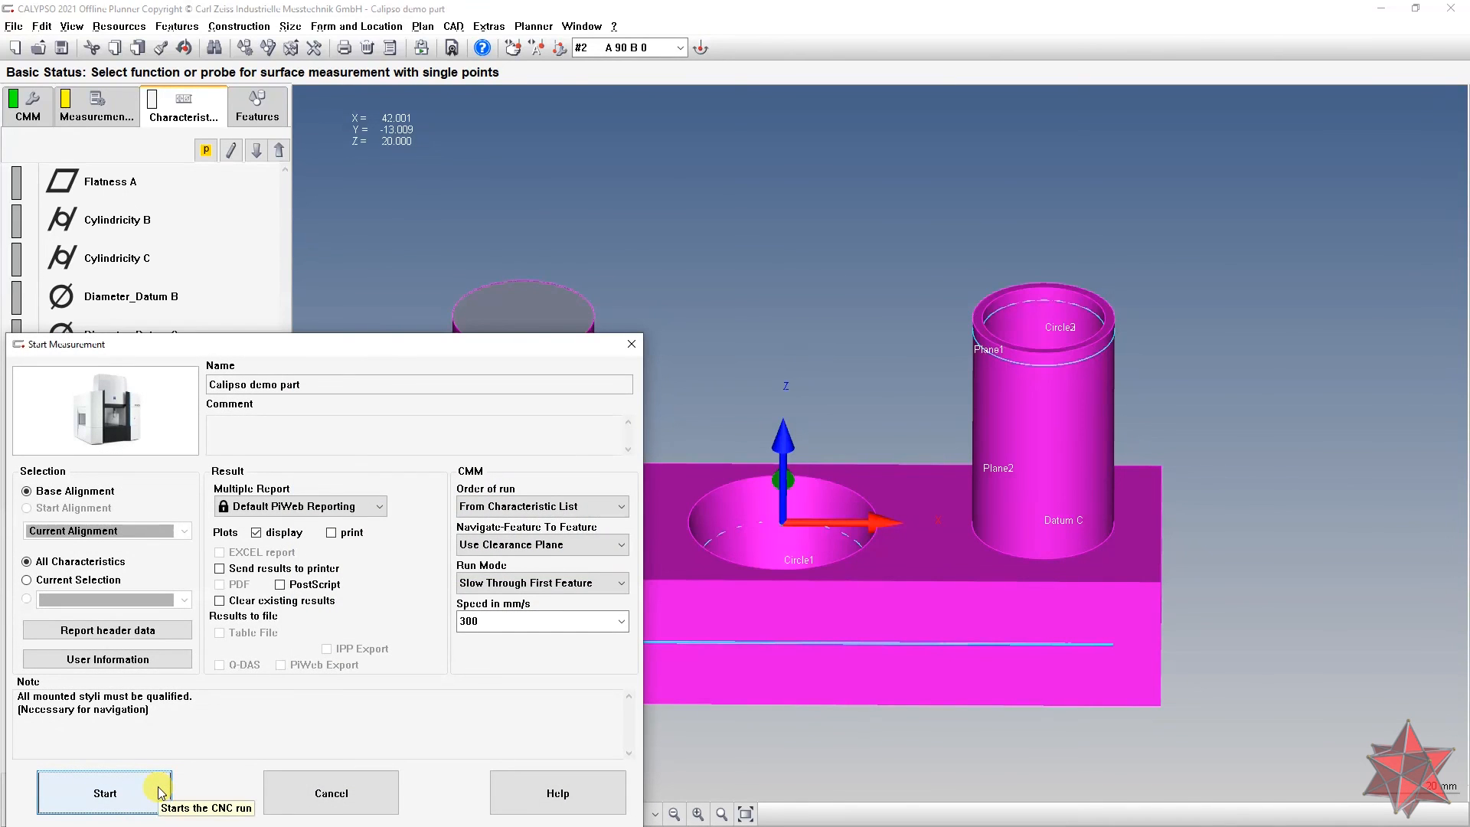
{"action": "left_click", "coordinate": [220, 600]}
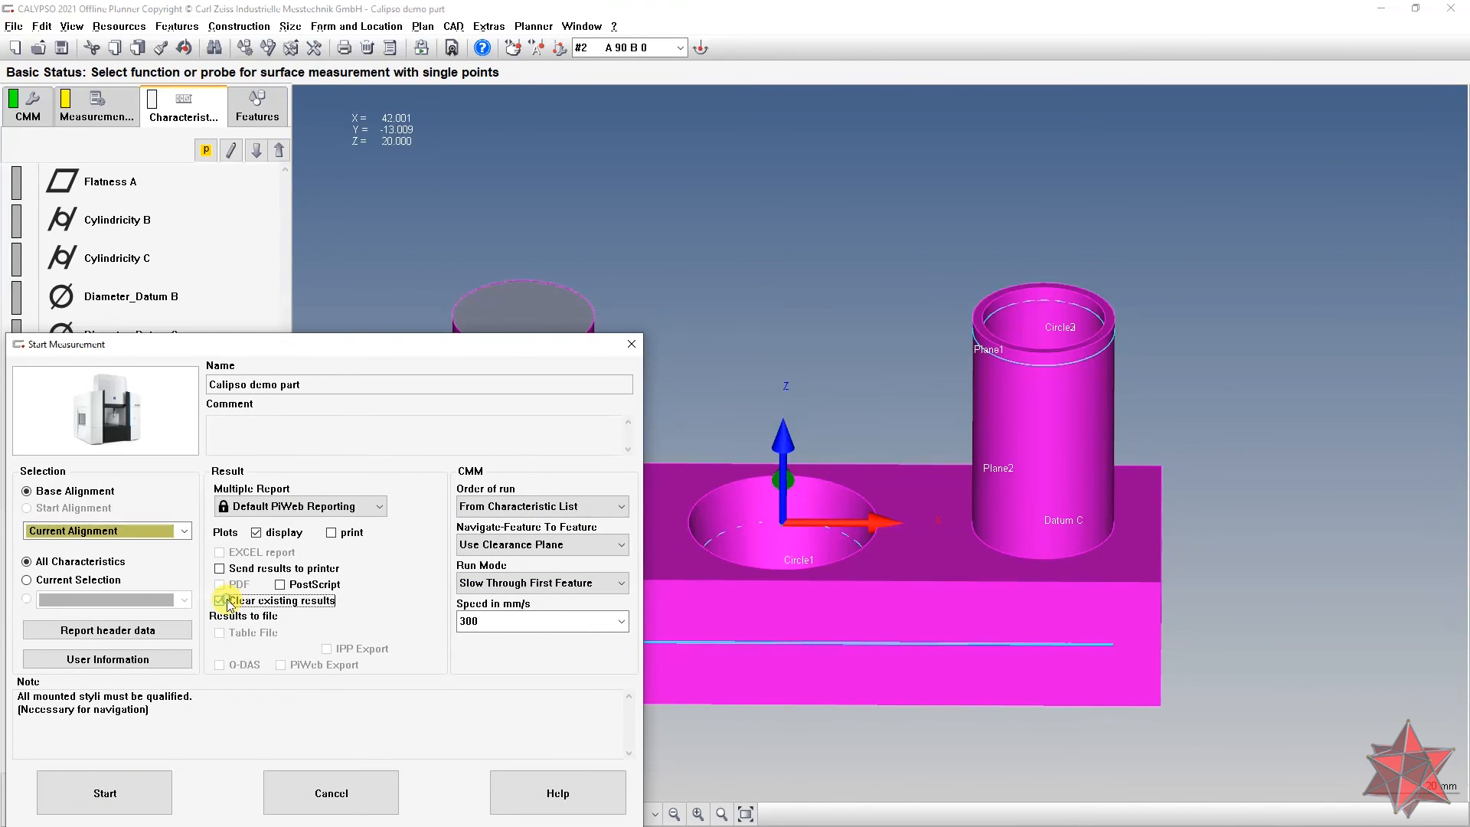
{"action": "left_click", "coordinate": [190, 534]}
{"action": "left_click", "coordinate": [181, 548]}
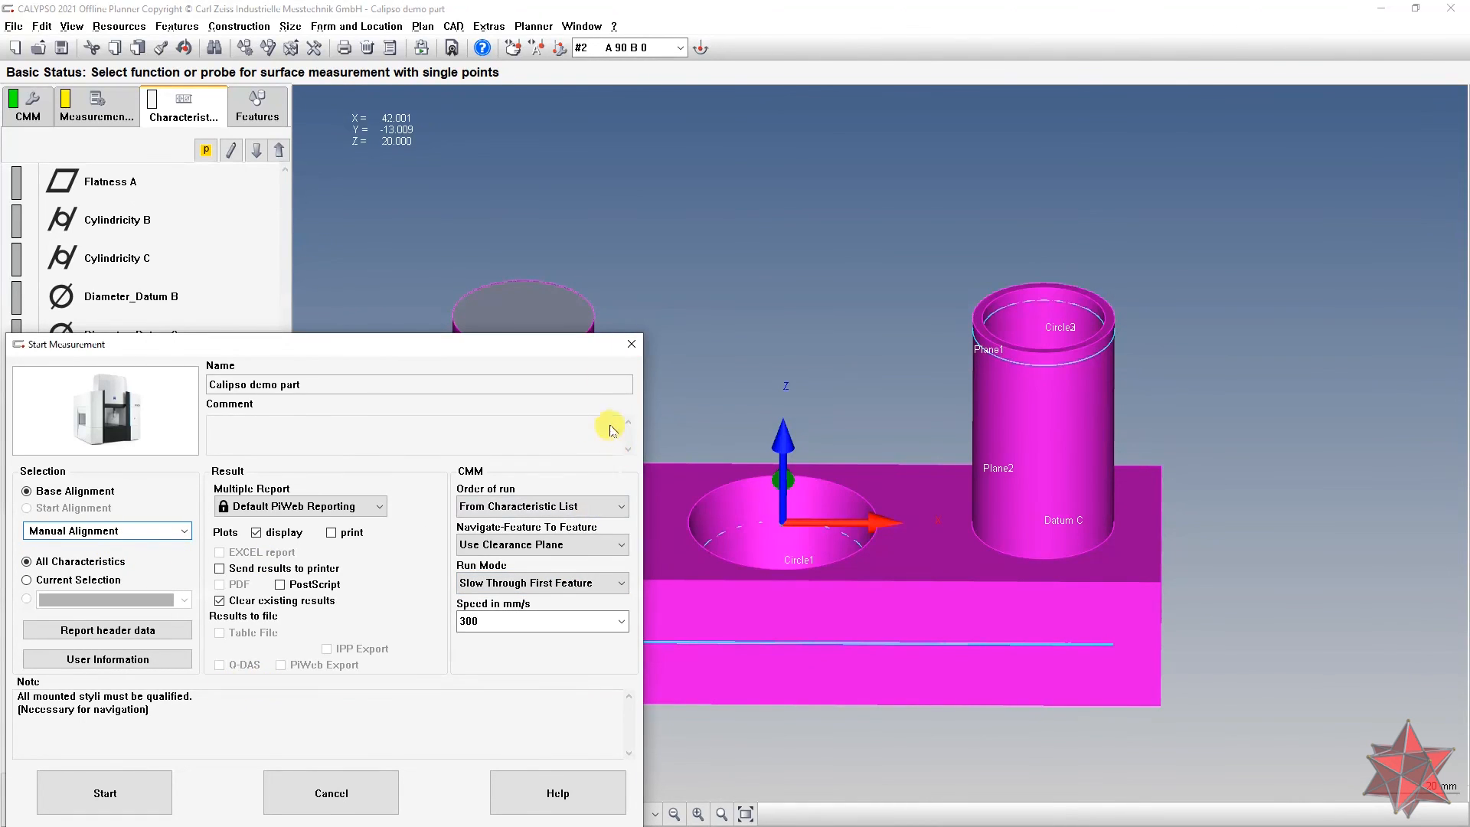
Step: Set the run order to From Feature List, mode Normal, and speed 200 mm/s
{"action": "left_click_drag", "start_coordinate": [532, 355], "coordinate": [571, 277]}
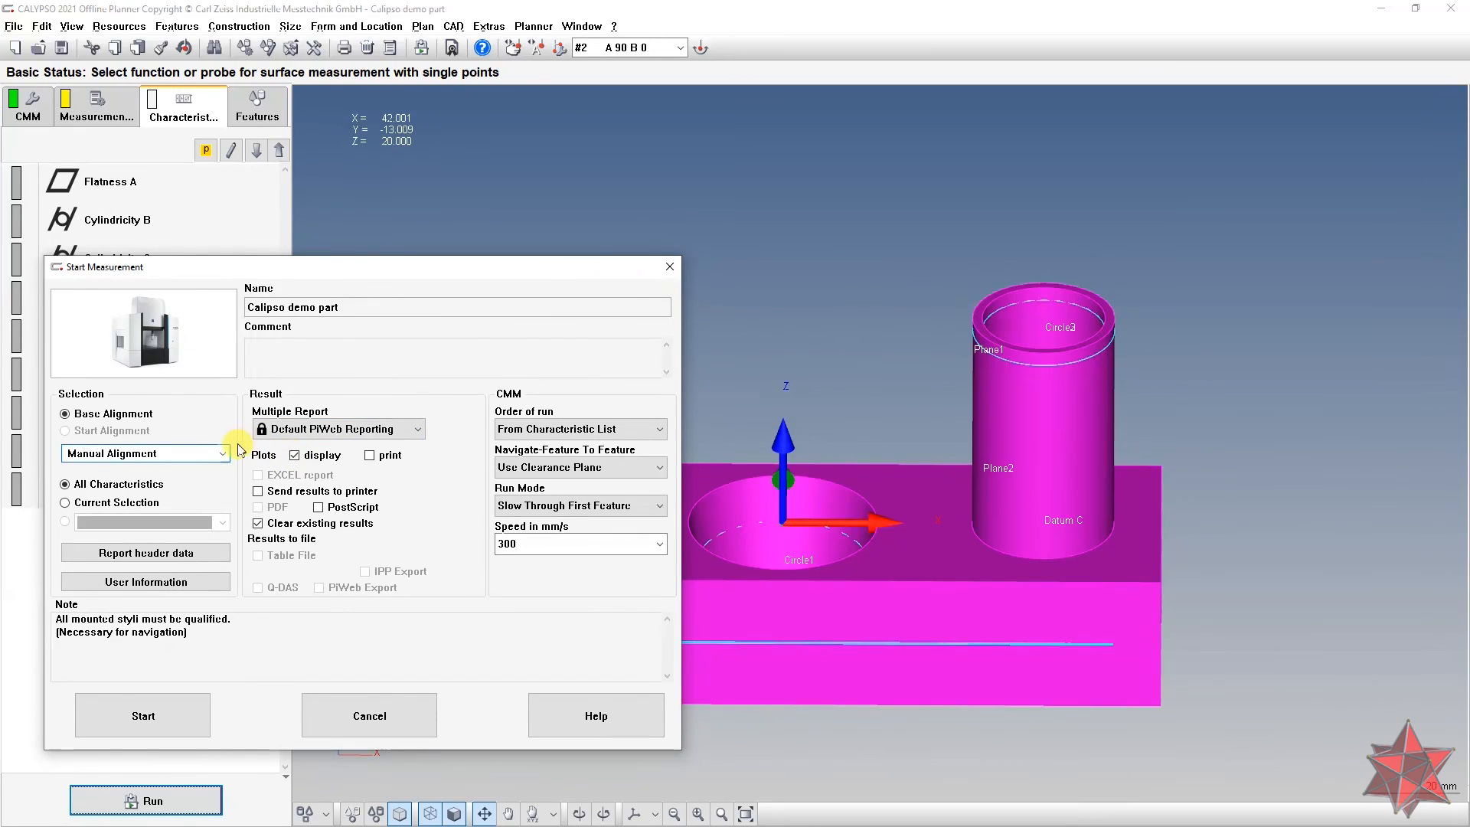
{"action": "left_click", "coordinate": [573, 429]}
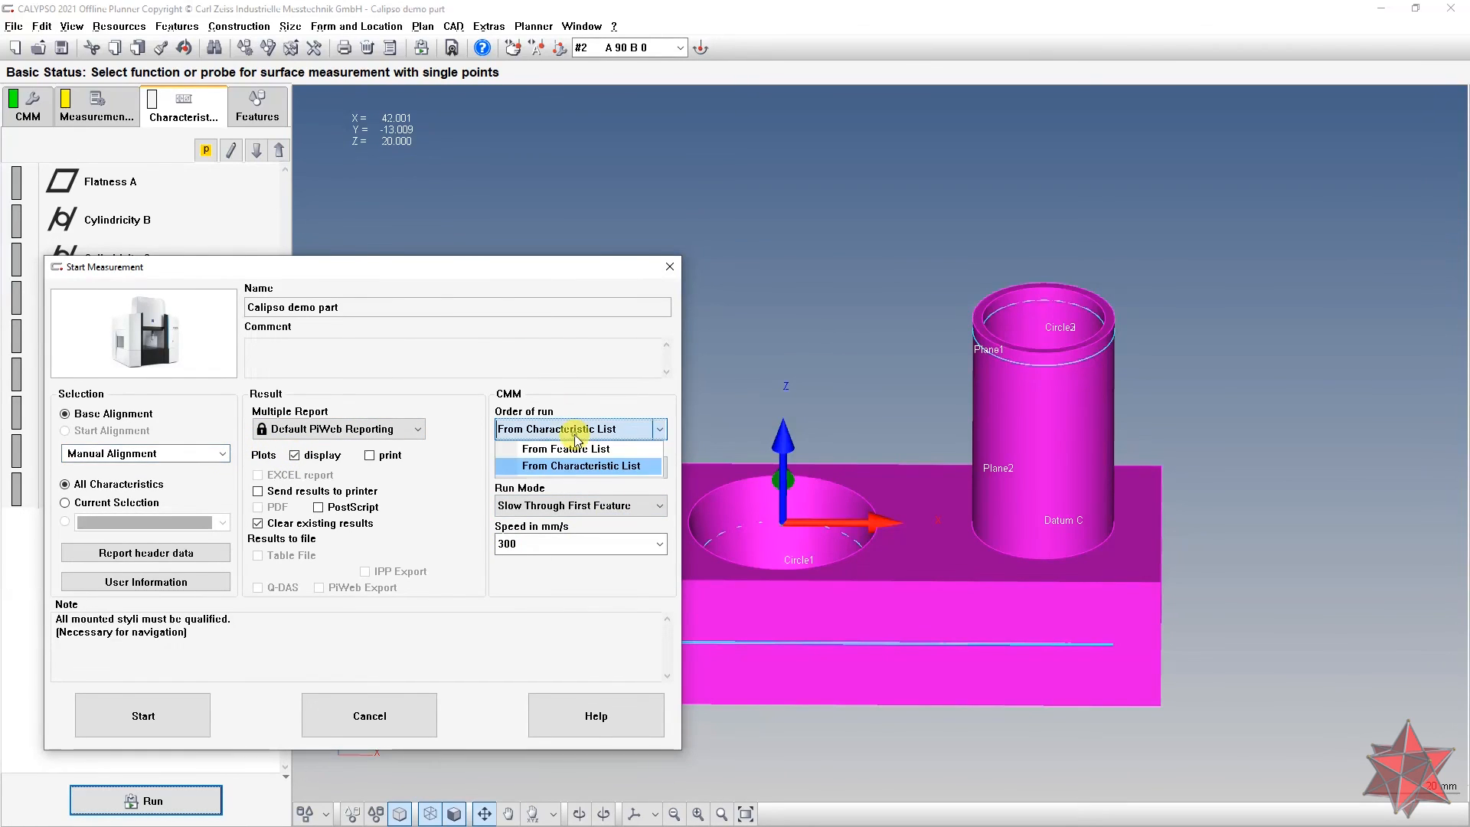
{"action": "left_click", "coordinate": [579, 452]}
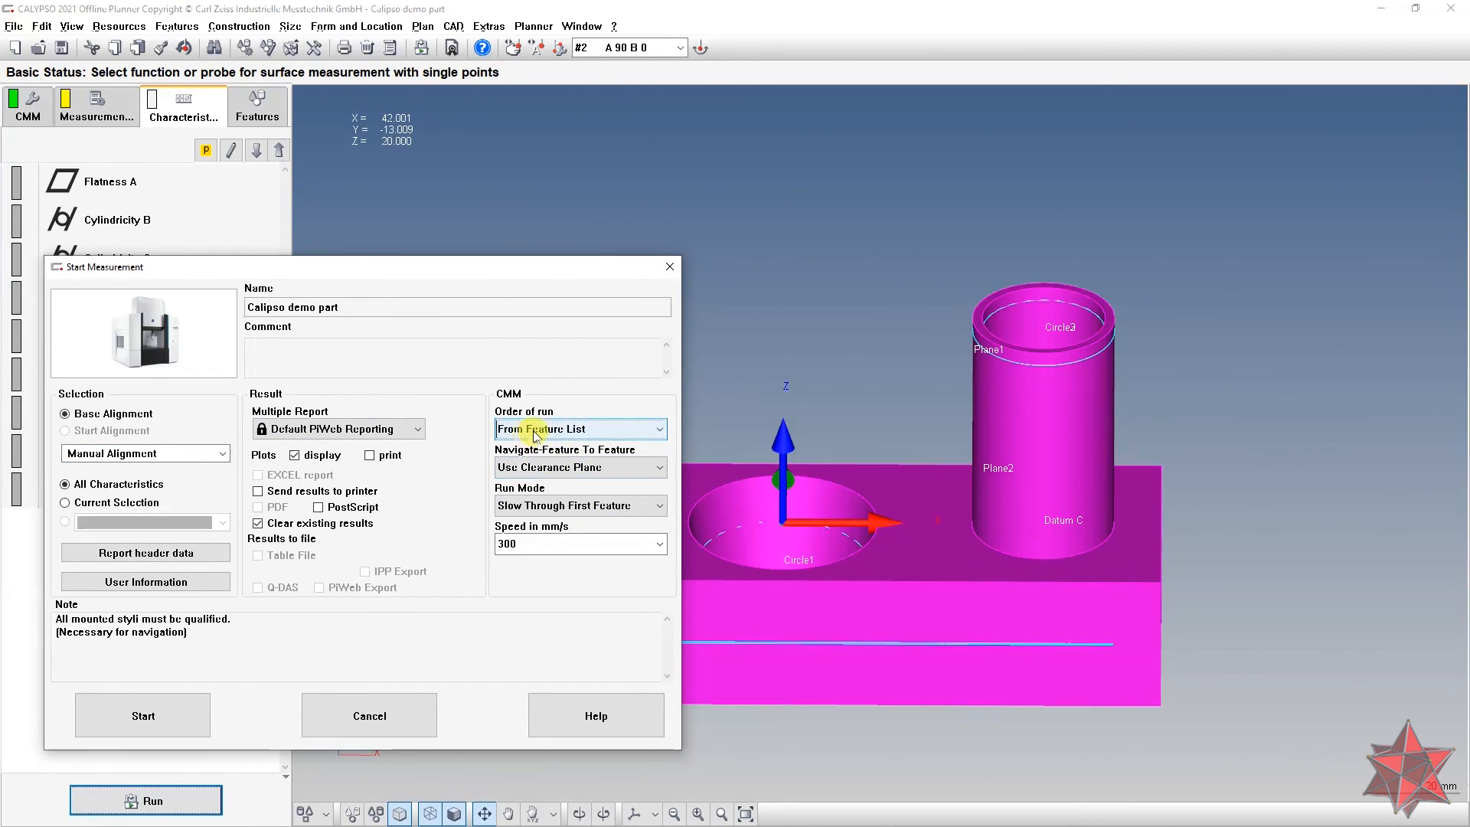
{"action": "left_click", "coordinate": [567, 506]}
{"action": "left_click", "coordinate": [559, 526]}
{"action": "double_click", "coordinate": [533, 545]}
{"action": "type", "text": "200"}
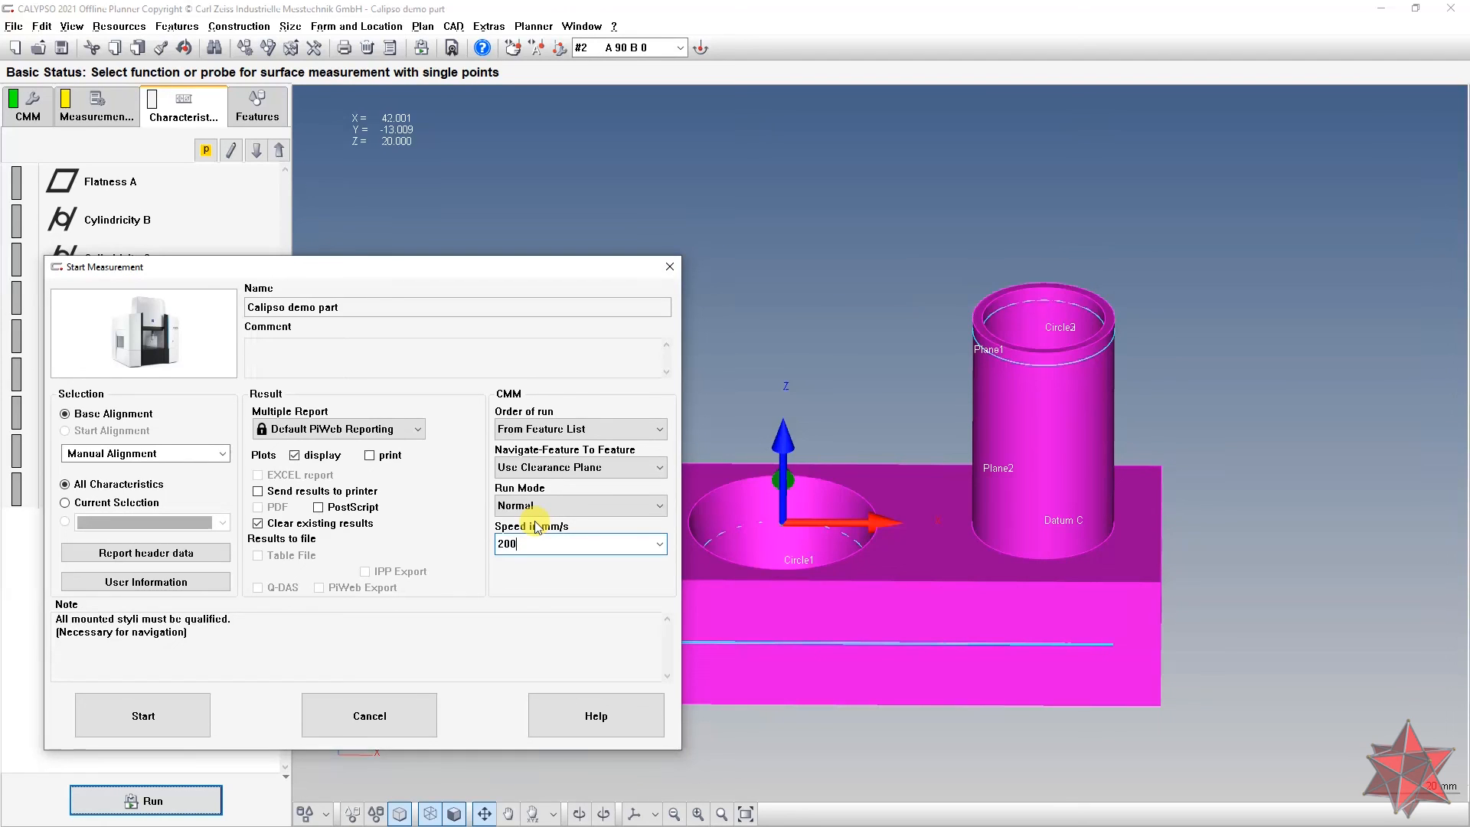
Step: Switch alignment to the Calipso demo part alignment and start the simulated run
{"action": "left_click", "coordinate": [169, 453]}
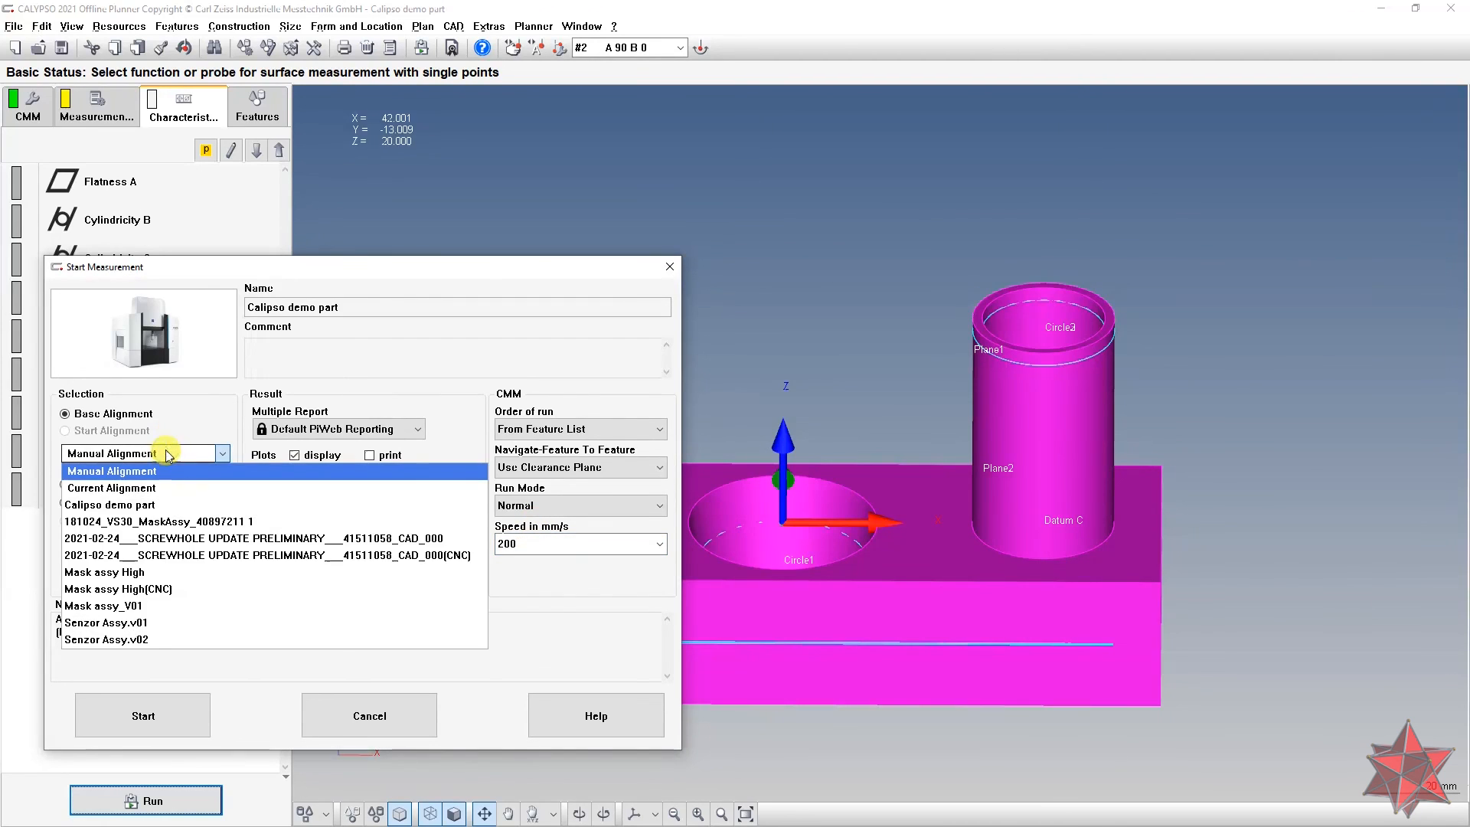
{"action": "left_click", "coordinate": [184, 504]}
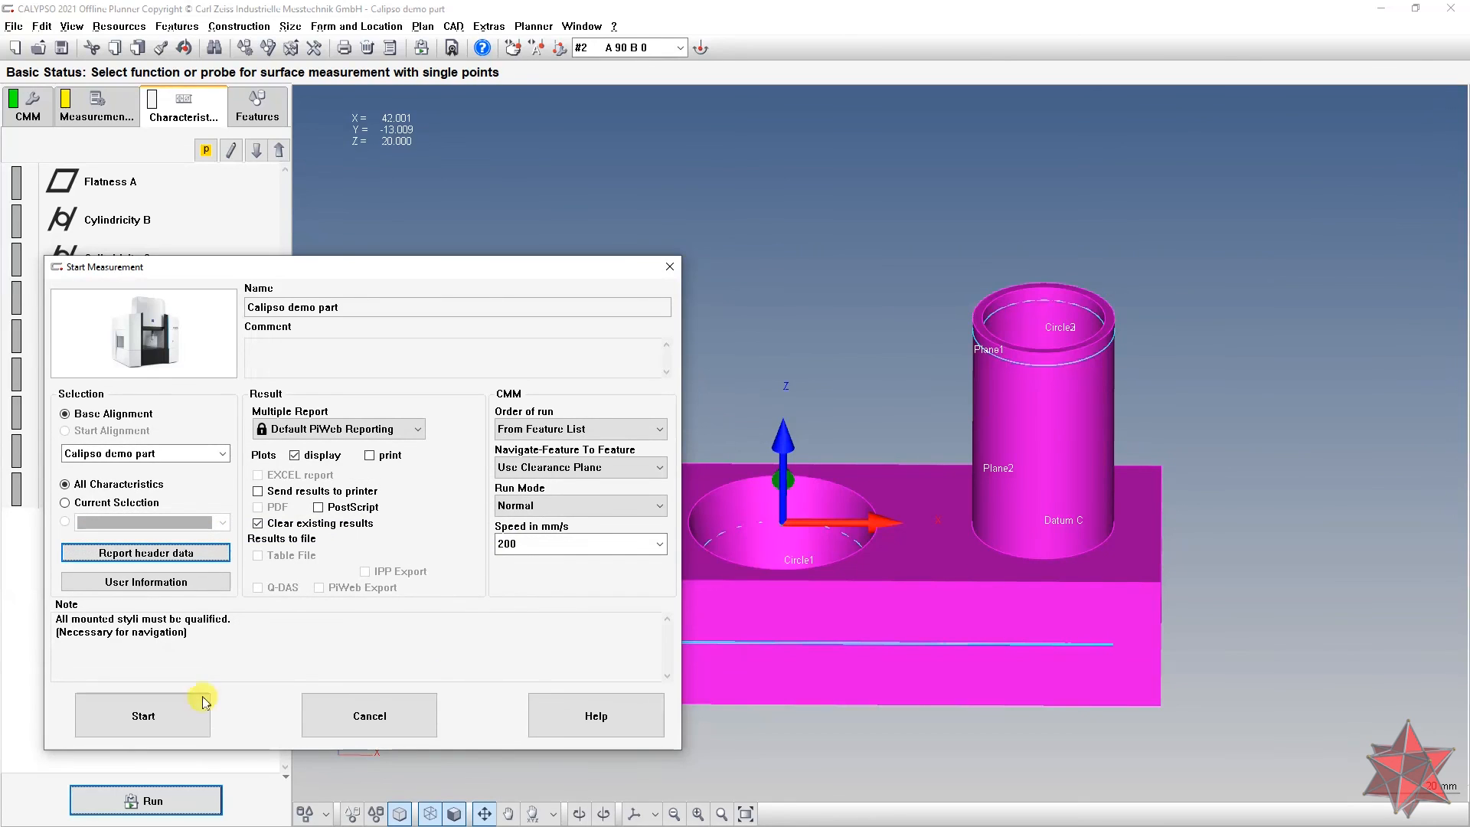
{"action": "left_click", "coordinate": [138, 715]}
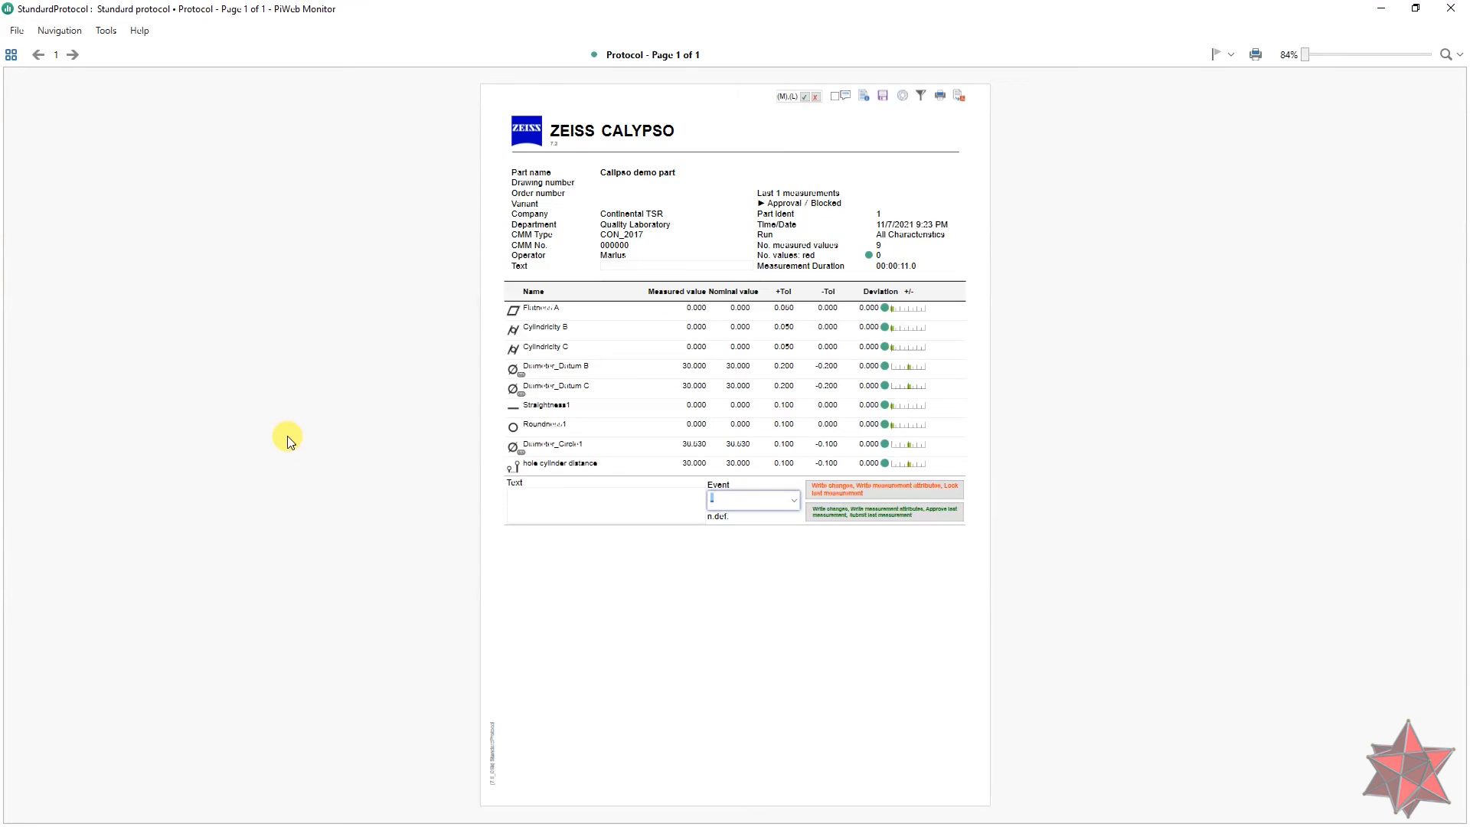
Step: Replace the protocol row templates with Detailed rows and scroll through the result
{"action": "left_click", "coordinate": [903, 95]}
{"action": "left_click", "coordinate": [764, 270]}
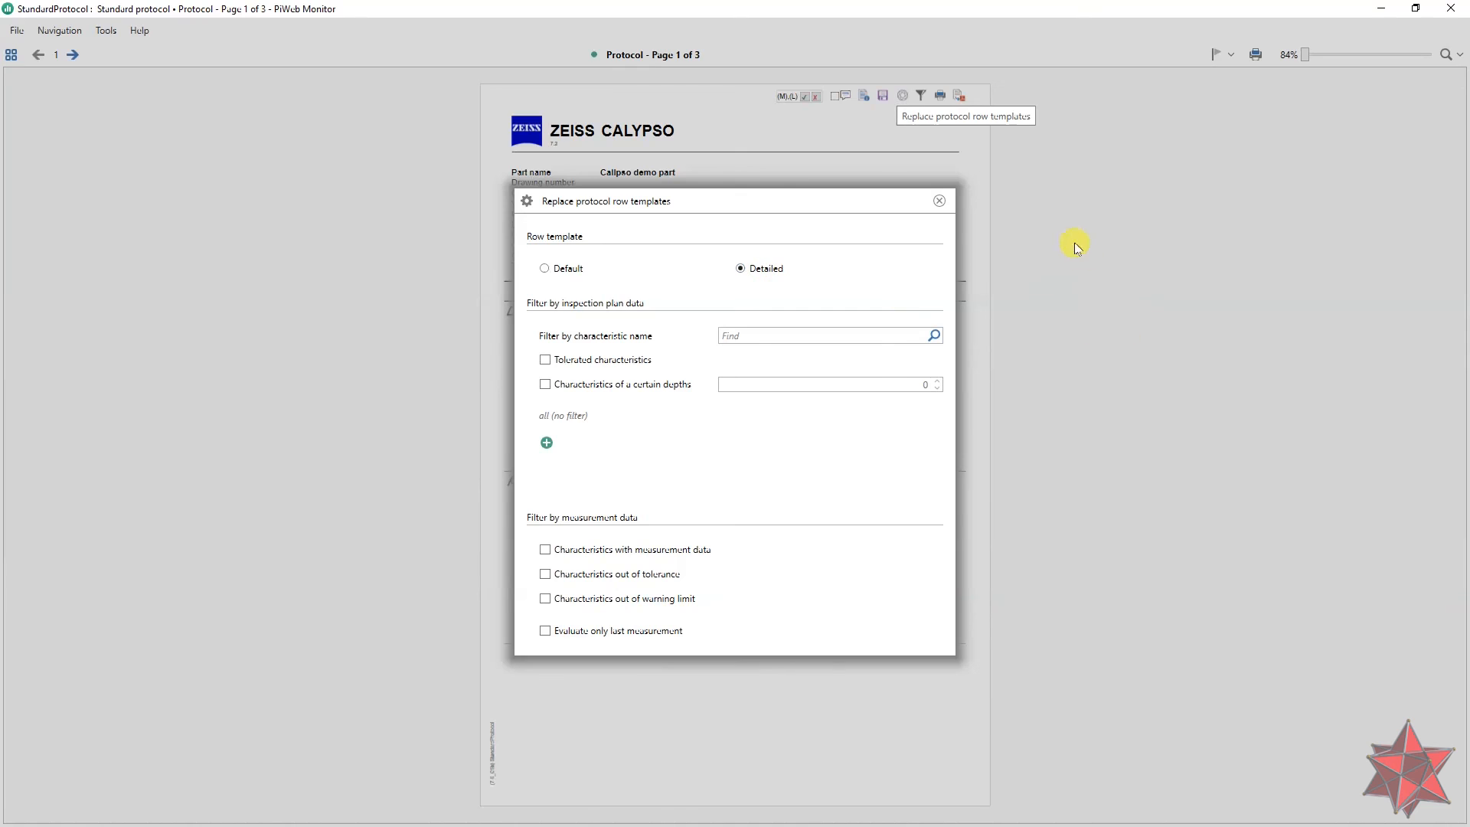
{"action": "left_click", "coordinate": [939, 202]}
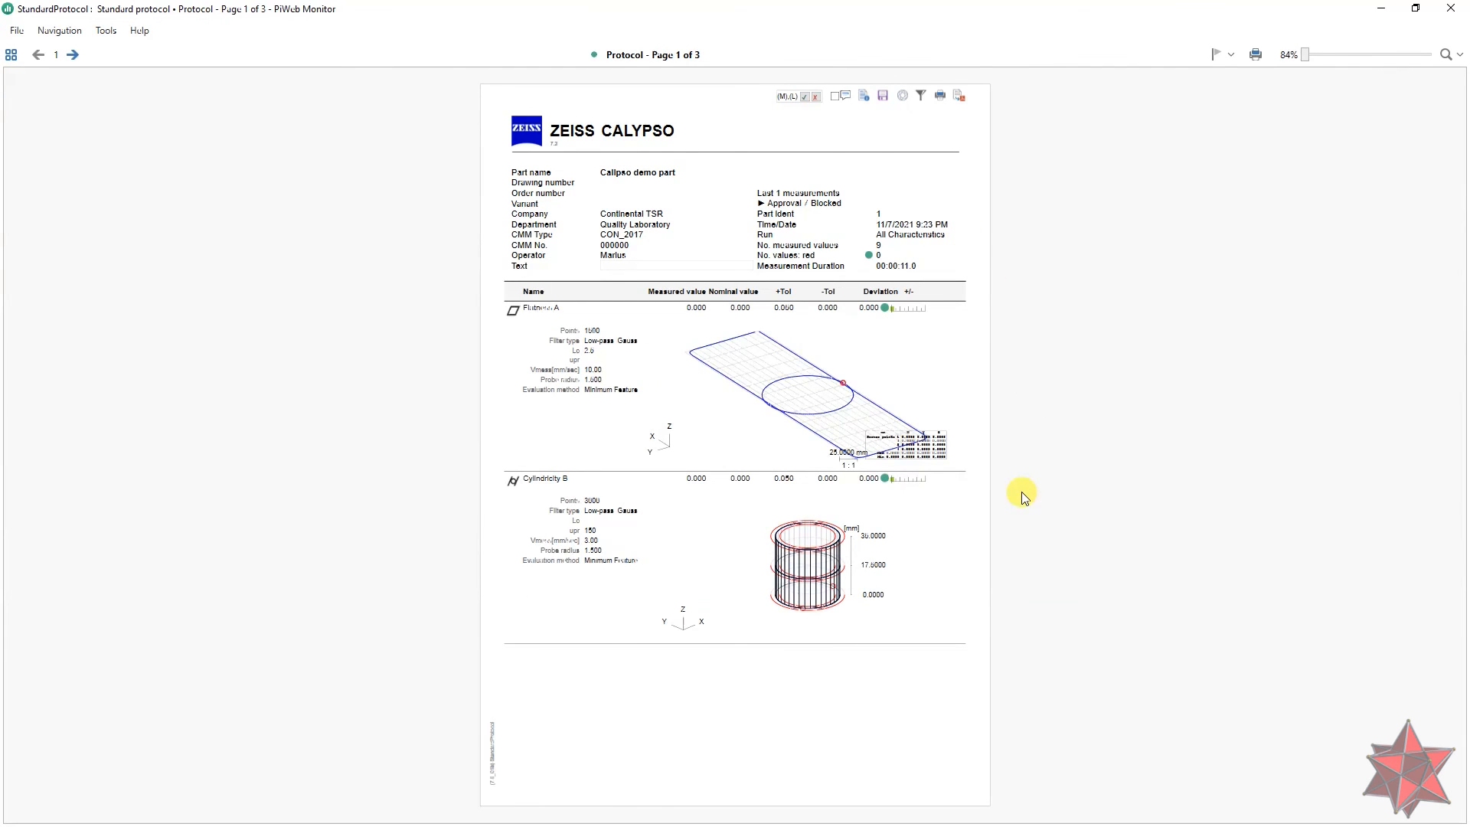
{"action": "scroll", "coordinate": [888, 413], "scroll_direction": "up", "scroll_amount": 5, "text": "ctrl"}
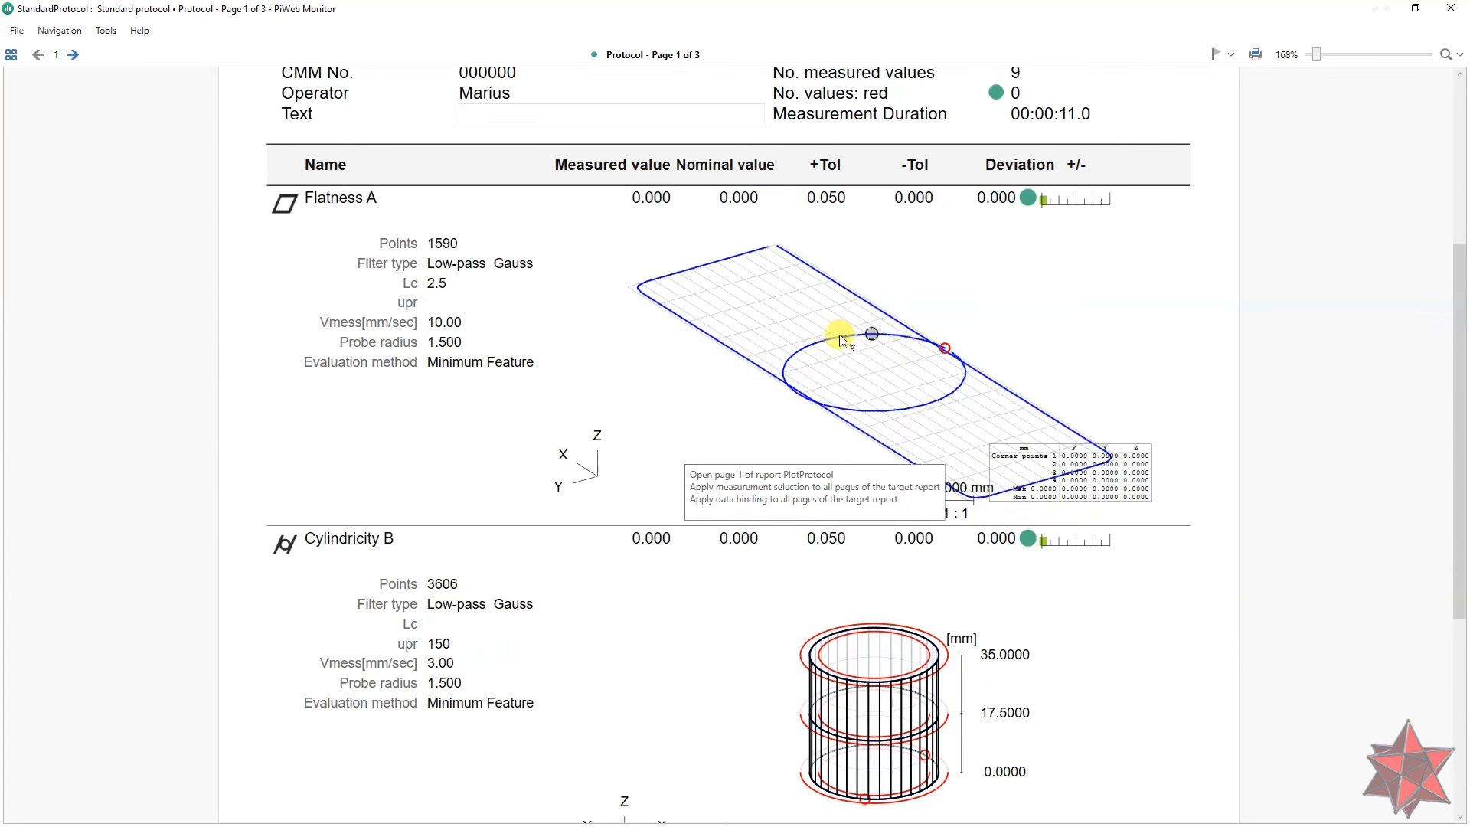
{"action": "scroll", "coordinate": [969, 391], "scroll_direction": "down", "scroll_amount": 3, "text": "ctrl"}
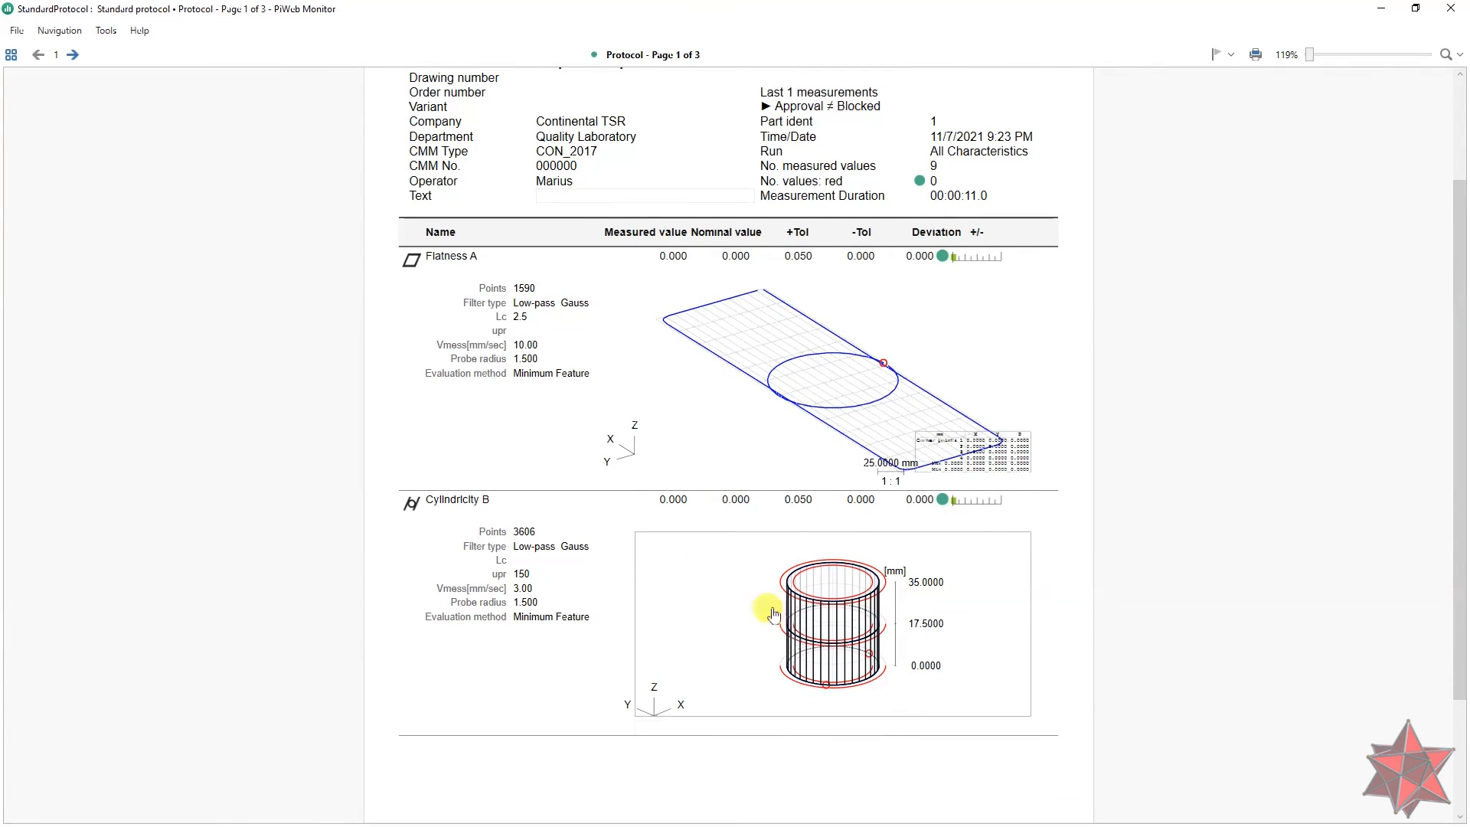
{"action": "scroll", "coordinate": [1076, 623], "scroll_direction": "down", "scroll_amount": 2, "text": "ctrl"}
Step: Page through the protocol to page 3 and back to page 1
{"action": "left_click", "coordinate": [73, 55]}
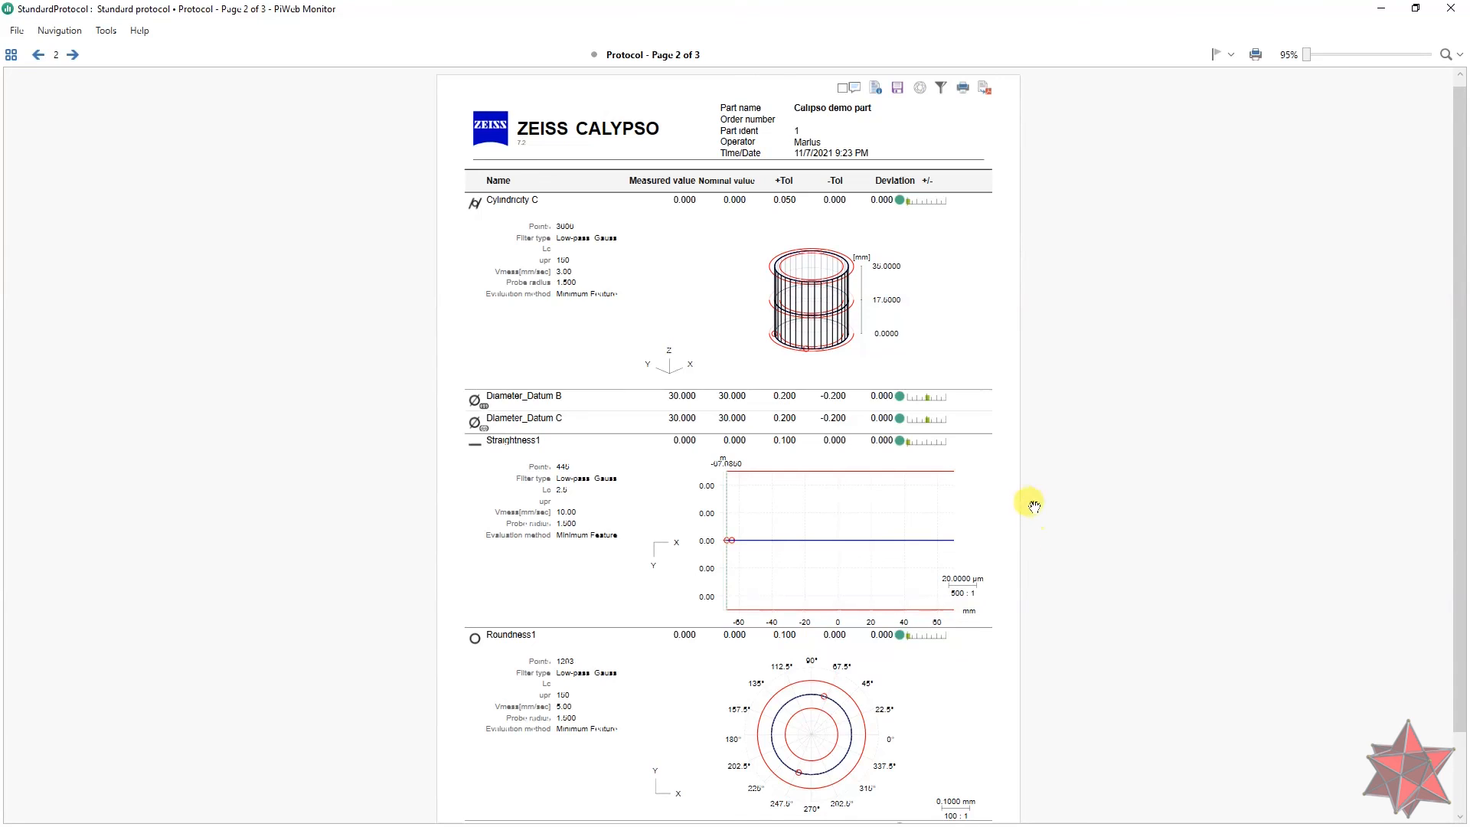
{"action": "left_click", "coordinate": [75, 54]}
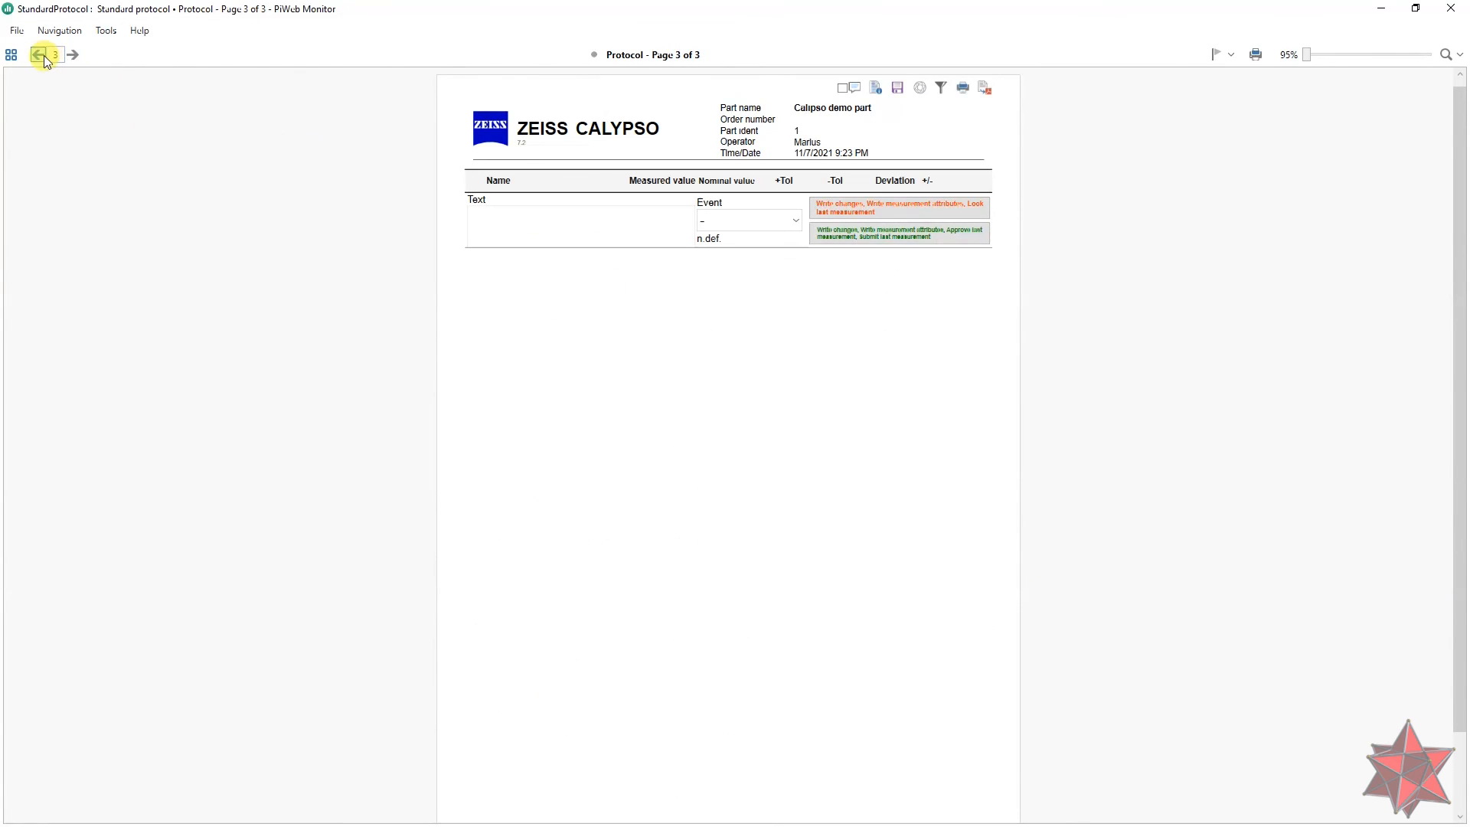
{"action": "left_click", "coordinate": [40, 55]}
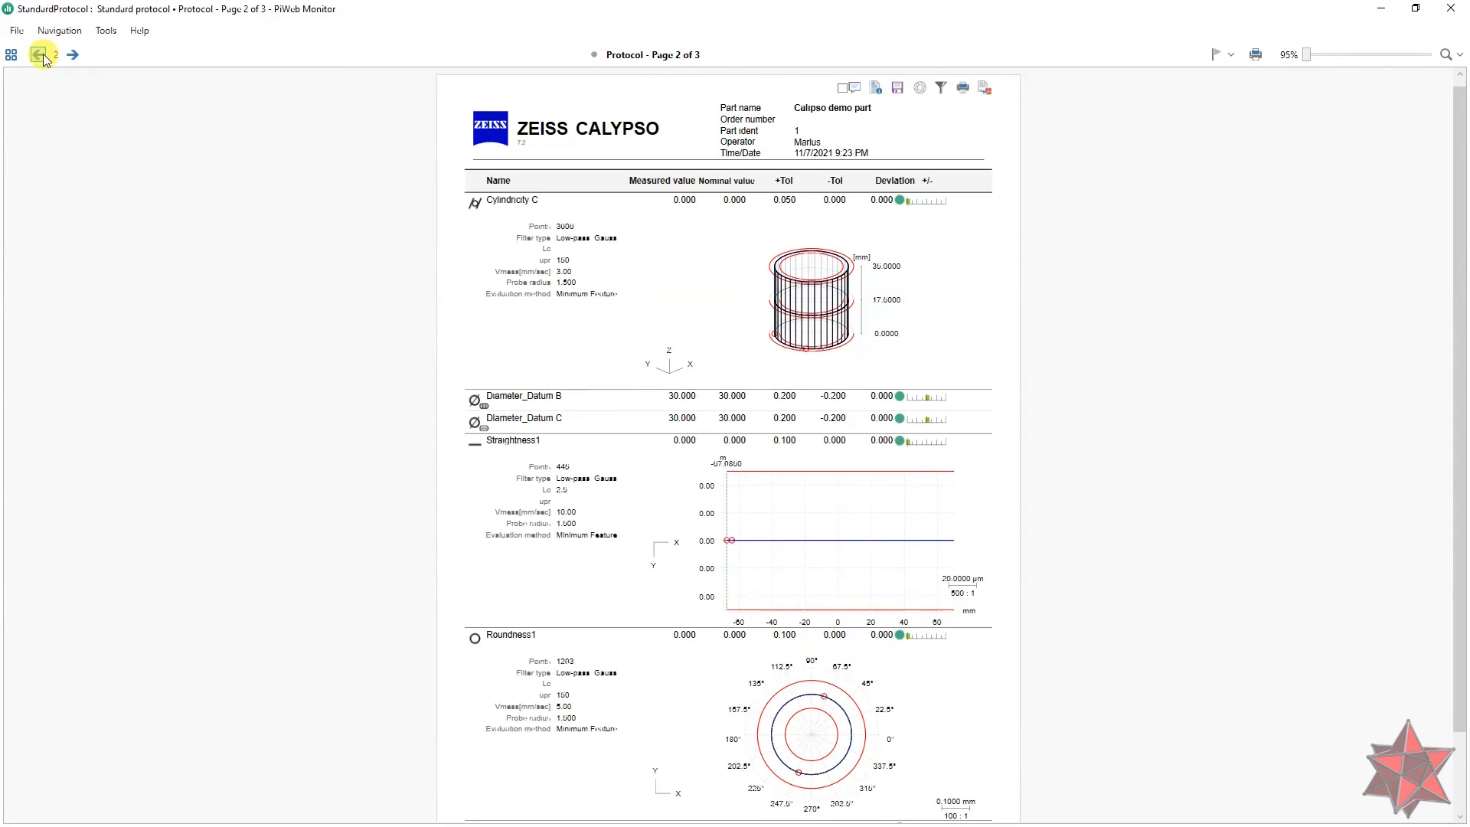
{"action": "left_click", "coordinate": [40, 55]}
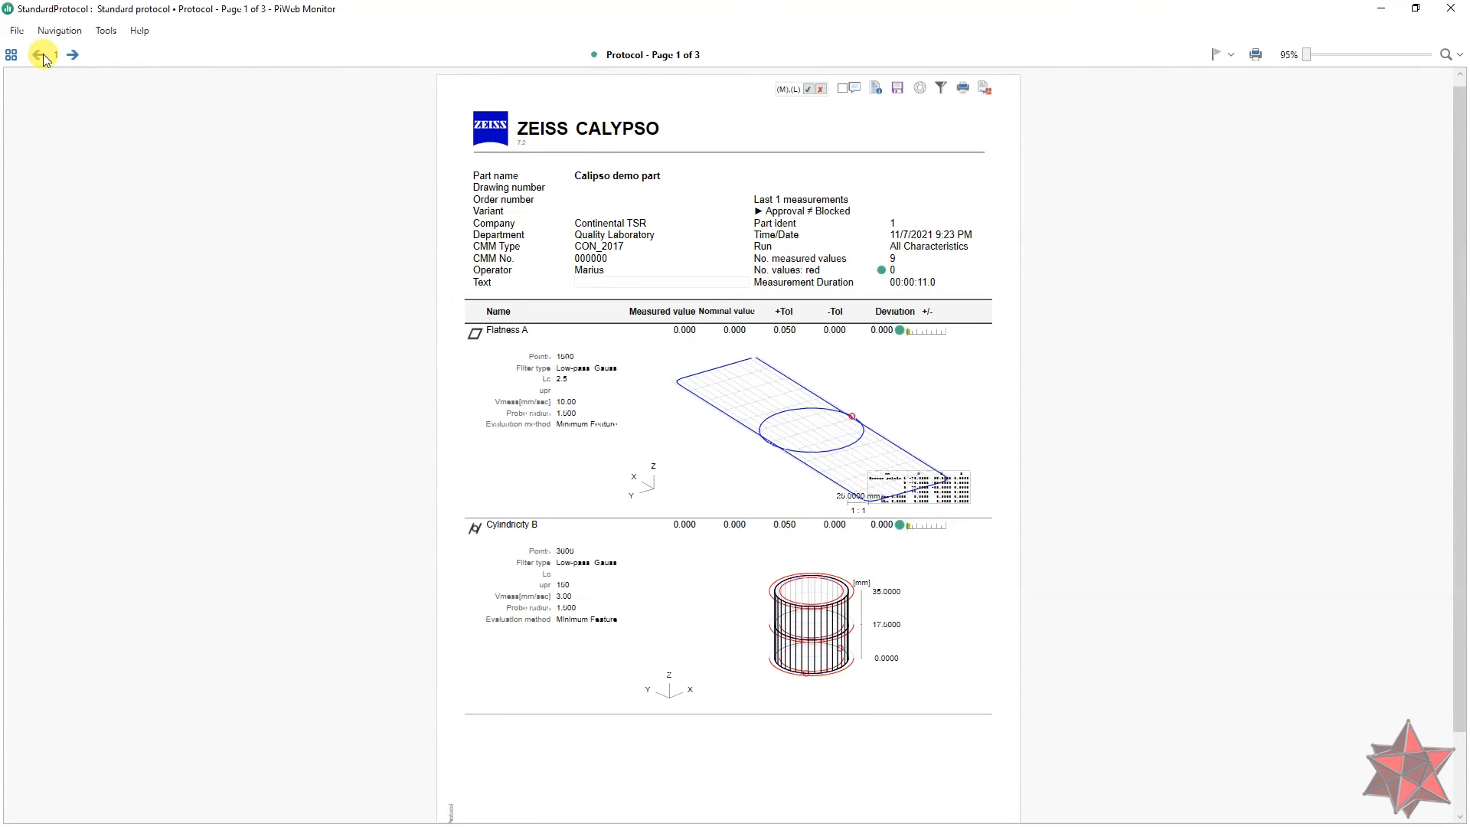